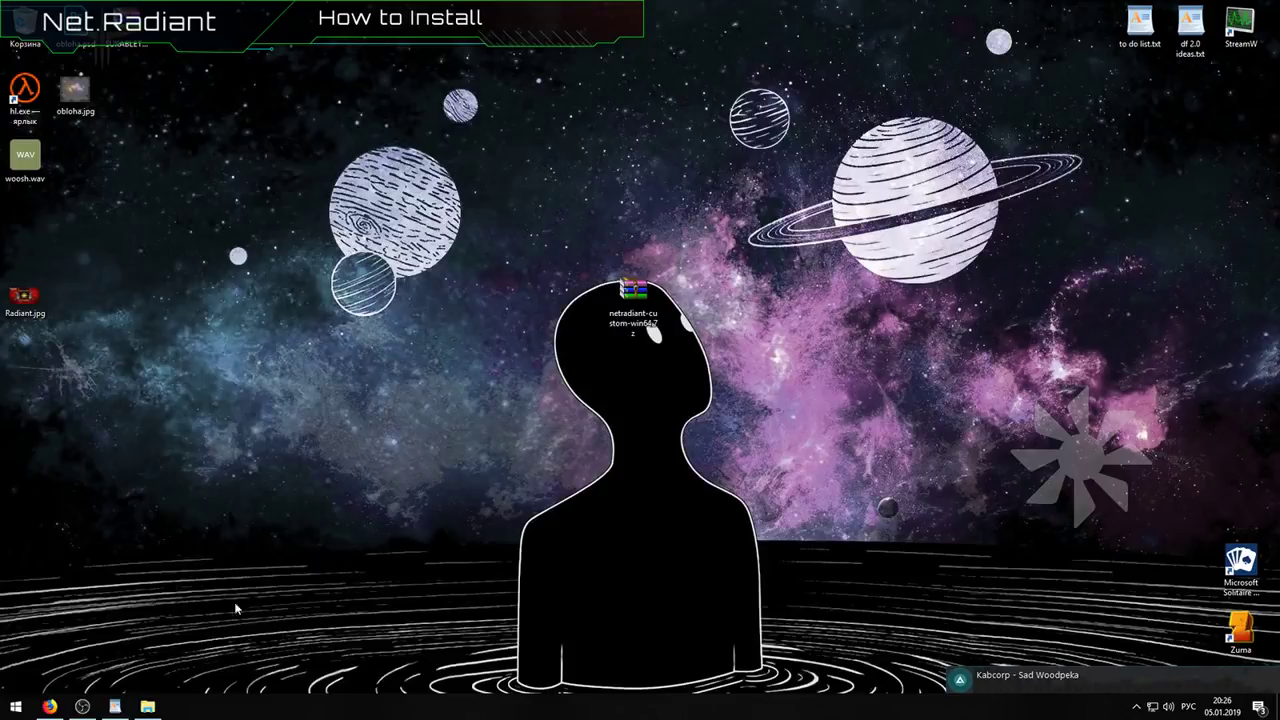
Step: Switch to Firefox and find the win64 build link on the NetRadiant Custom releases page
left_click(52, 707)
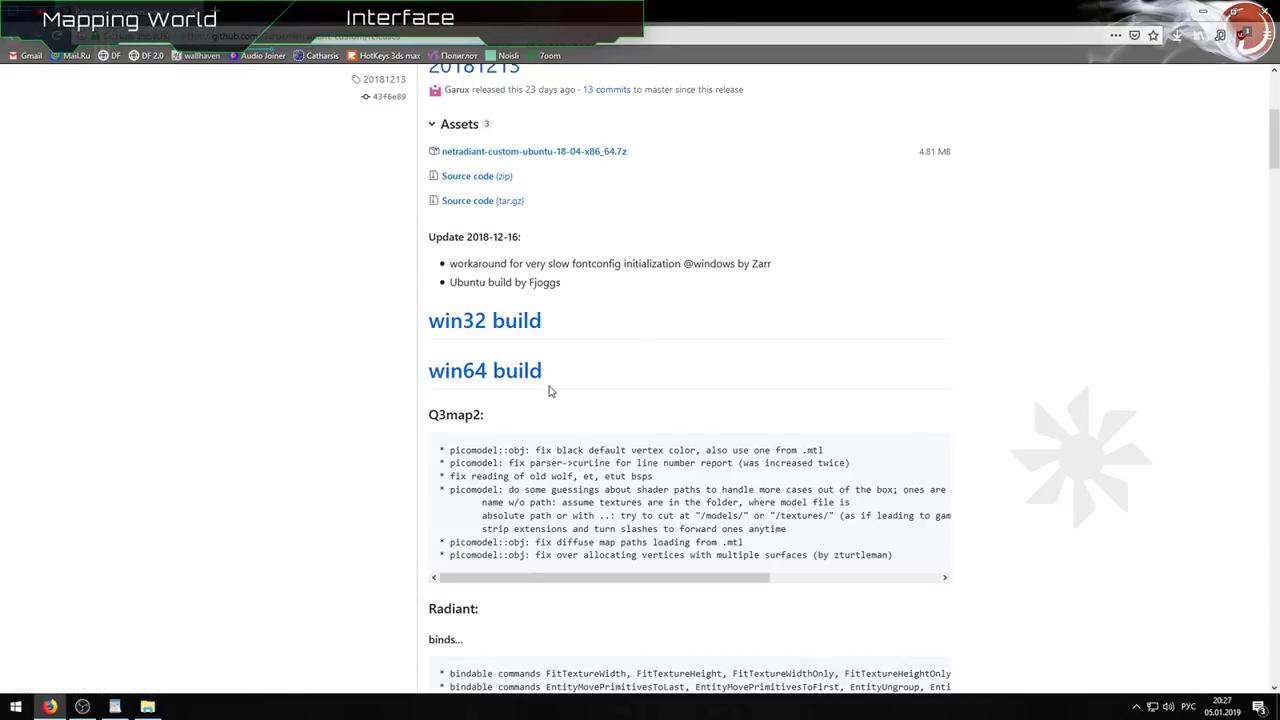
scroll(583, 451, "up", 1)
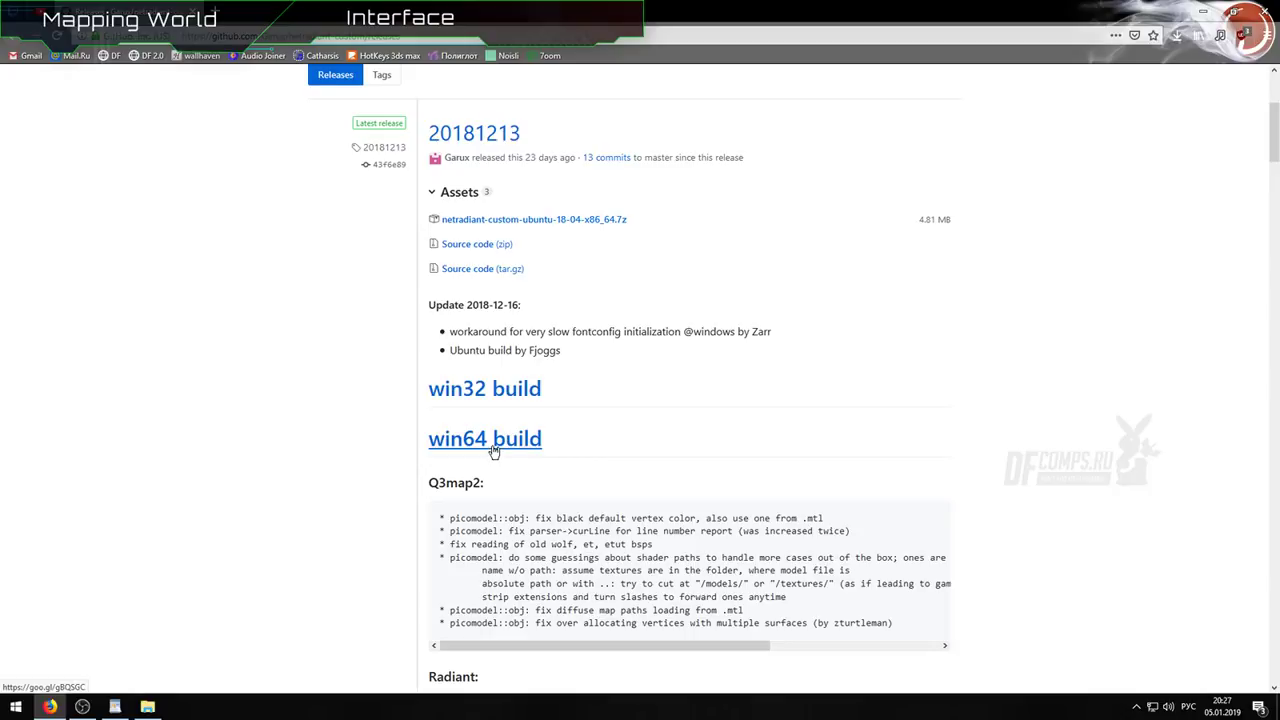
left_click(1202, 15)
Step: Extract the netradiant-custom-win64.7z archive onto the desktop and close the archive window
double_click(651, 311)
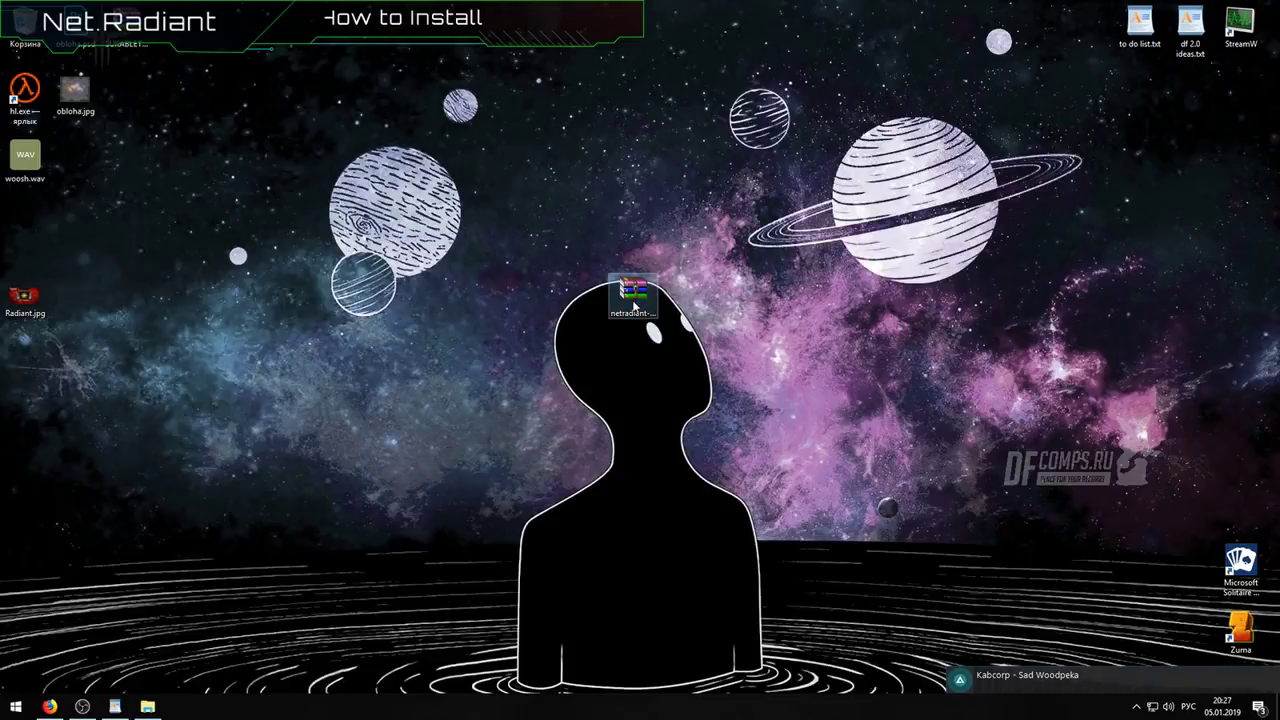
left_click(201, 145)
key("Return")
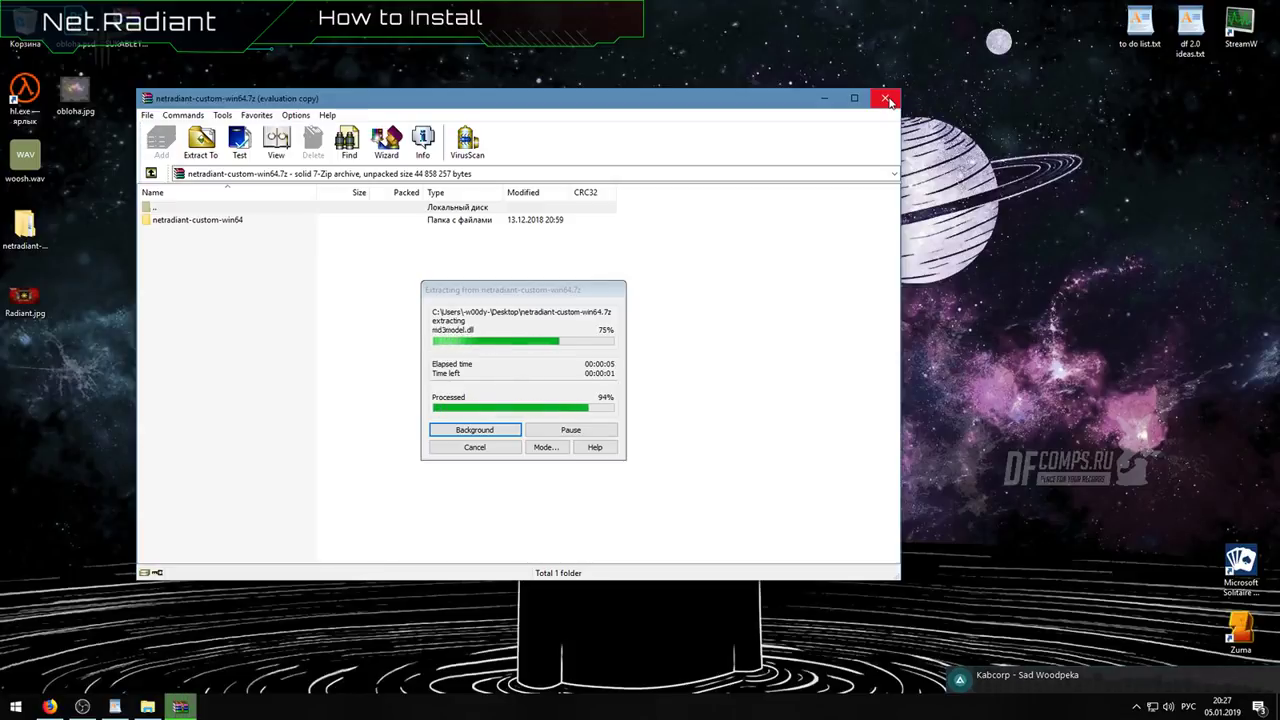
left_click(887, 101)
Step: Move the extracted folder to the middle of the desktop and permanently delete the netradiant-custom-win64.7z archive
left_click_drag(3, 222, 633, 298)
key("shift+Delete")
key("Return")
Step: Open the extracted netradiant-custom-win64 folder and the inner folder of the same name
double_click(633, 298)
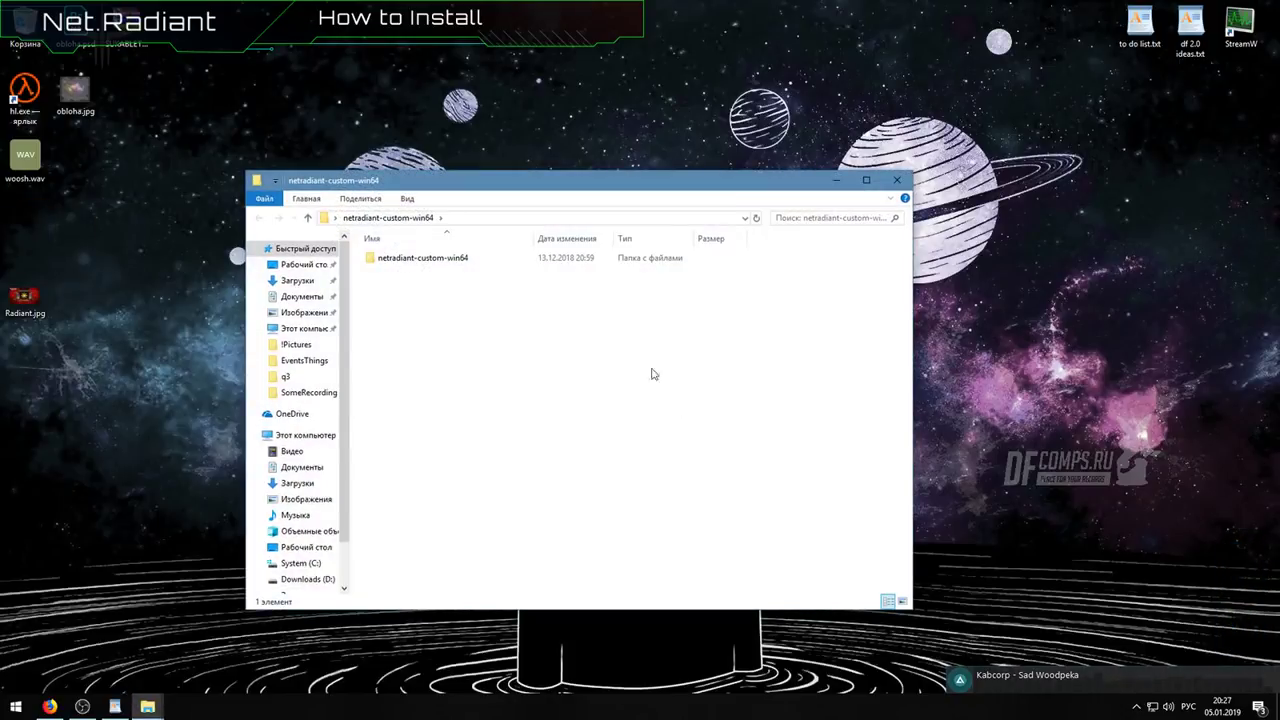
left_click_drag(599, 187, 660, 143)
double_click(452, 207)
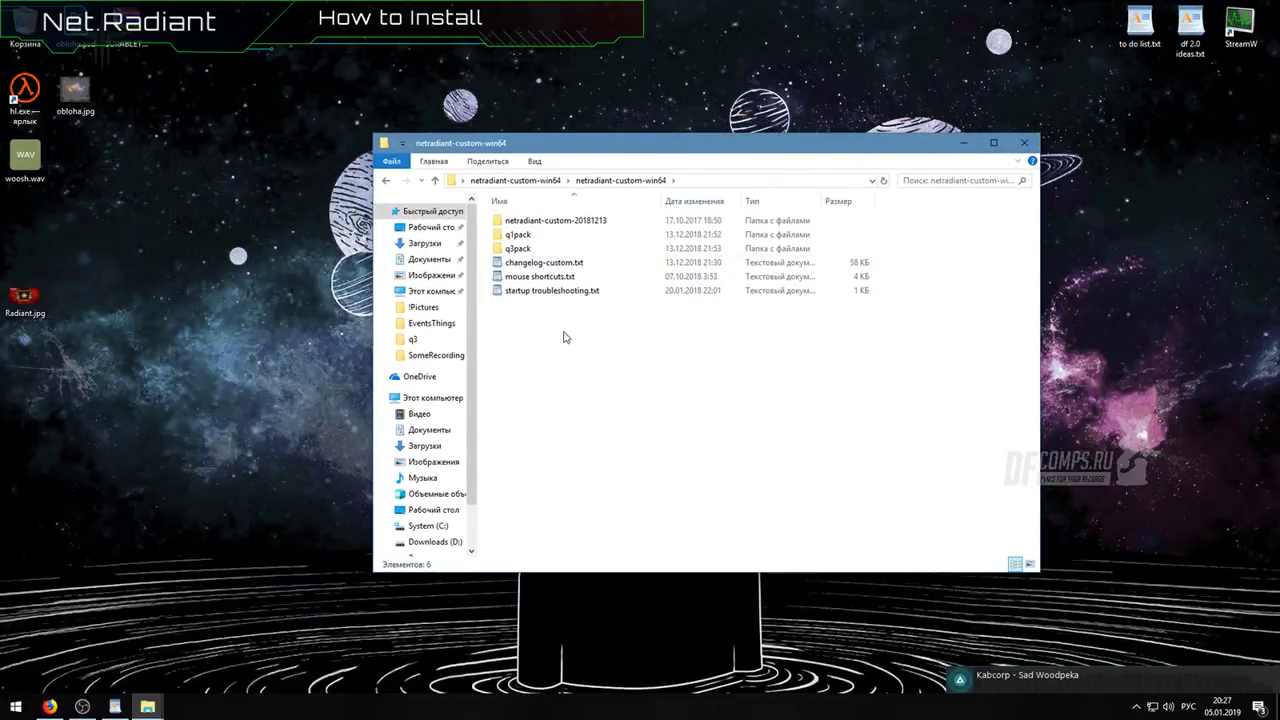
key("ctrl+a")
left_click(625, 326)
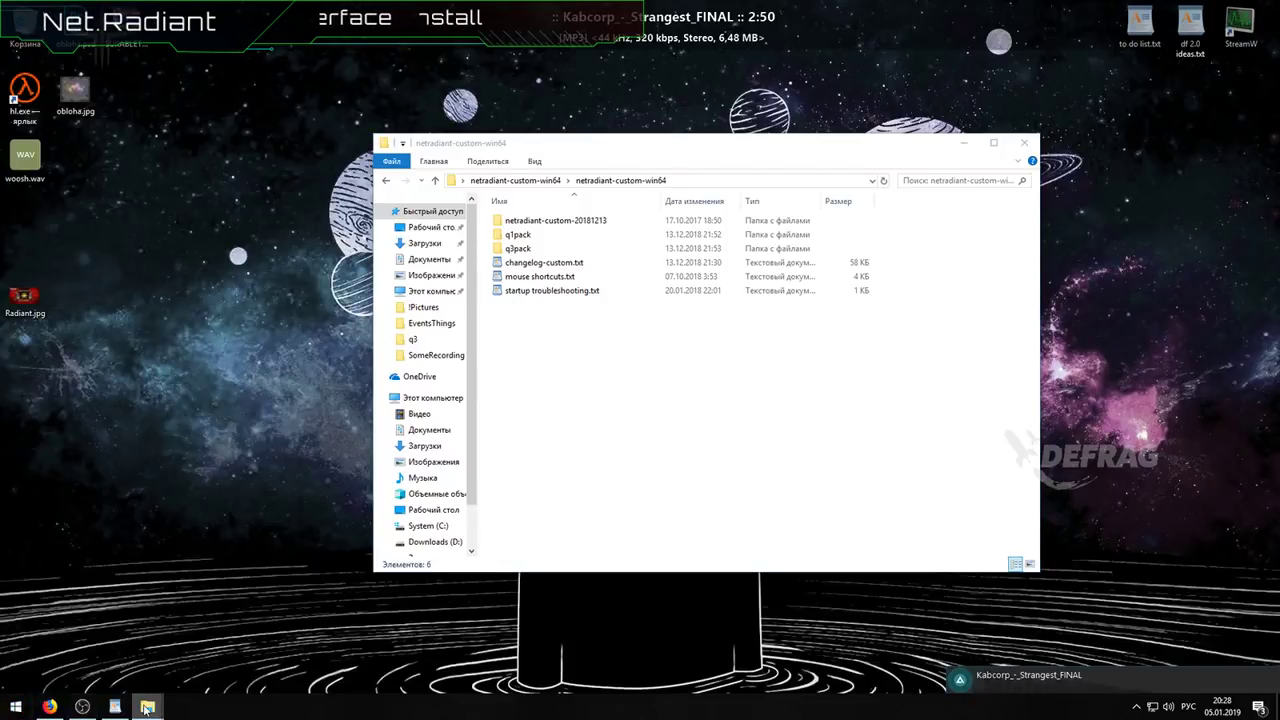
Step: In a second Explorer window, open the Q3 folder inside Radiant Defrag on the Trekhmerniy (F:) drive
mouse_move(147, 706)
left_click(136, 605)
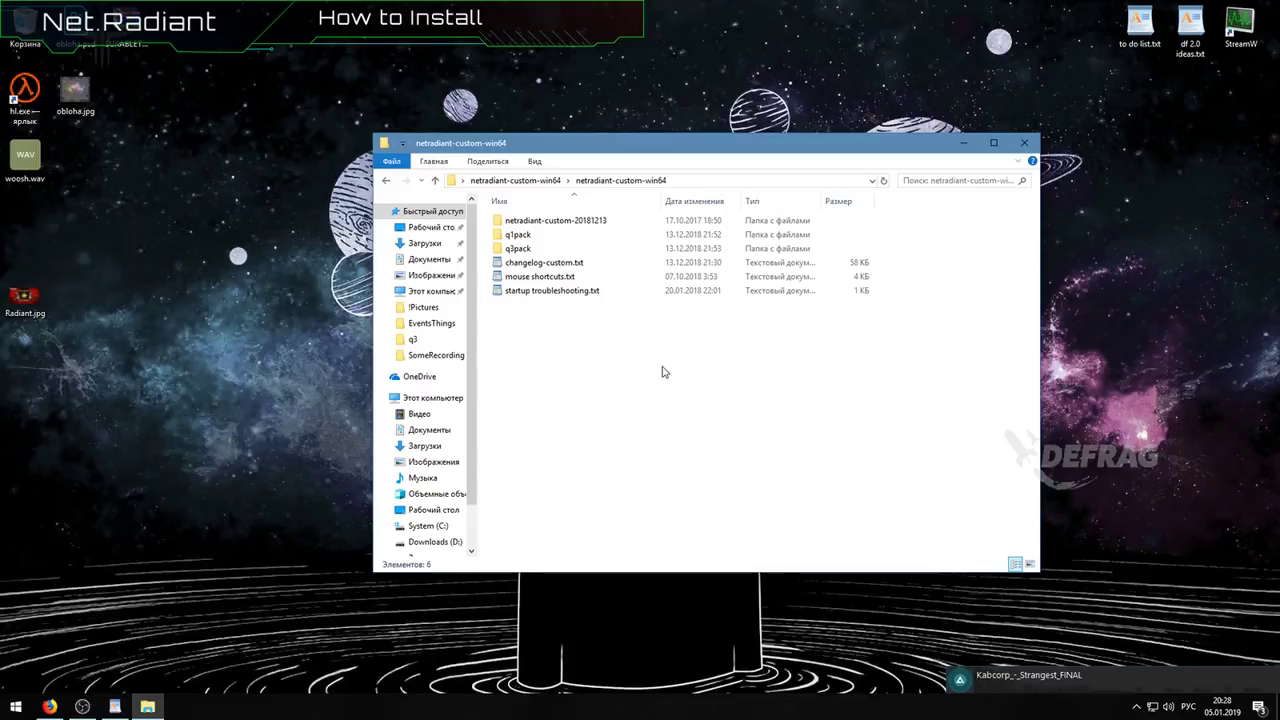
key("super+e")
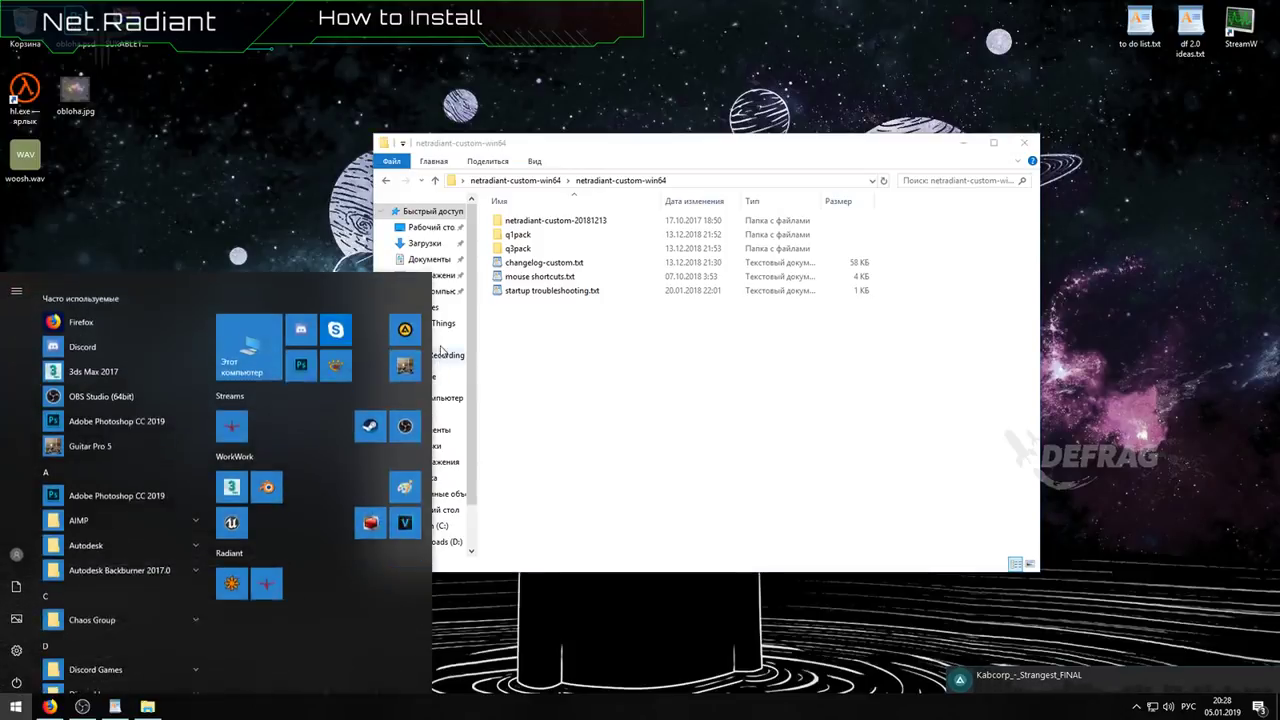
left_click(419, 291)
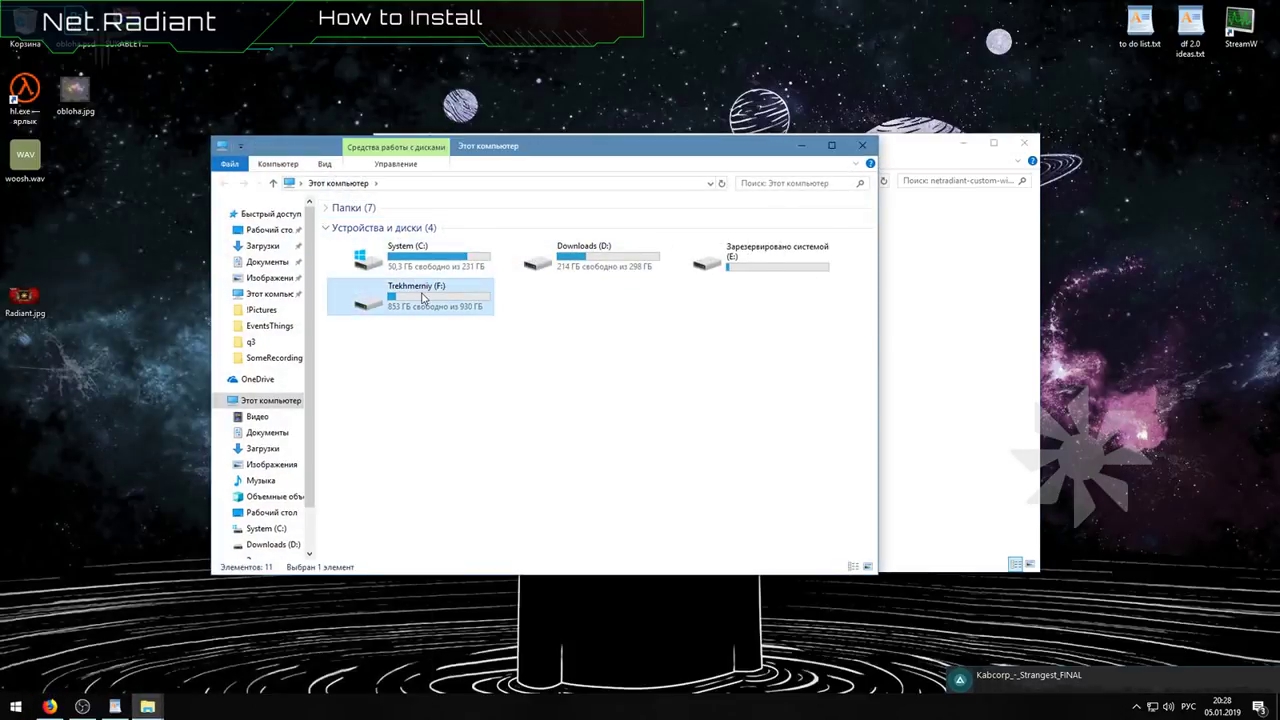
double_click(421, 296)
double_click(360, 223)
double_click(376, 240)
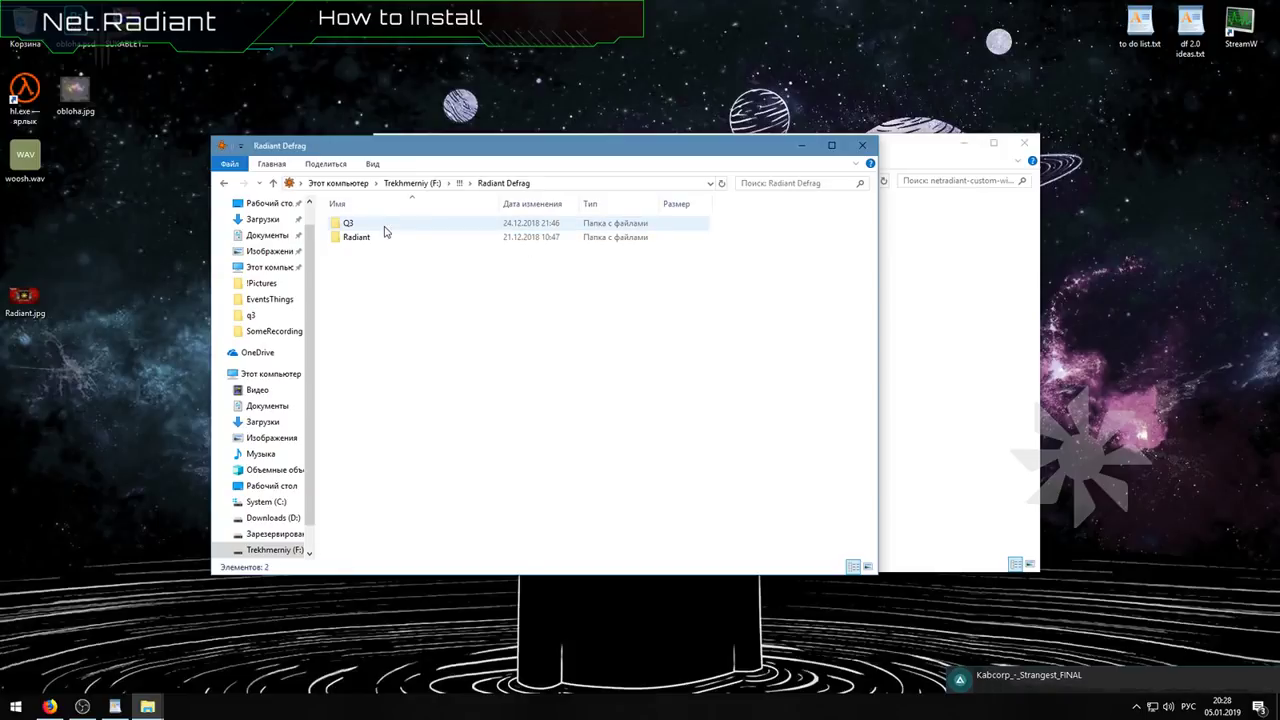
double_click(385, 226)
Step: Go back up to the !!! folder and browse through Radiant Defrag and Q3 into the baseq3 folder
left_click_drag(538, 155, 806, 188)
key("alt+Up")
key("alt+Up")
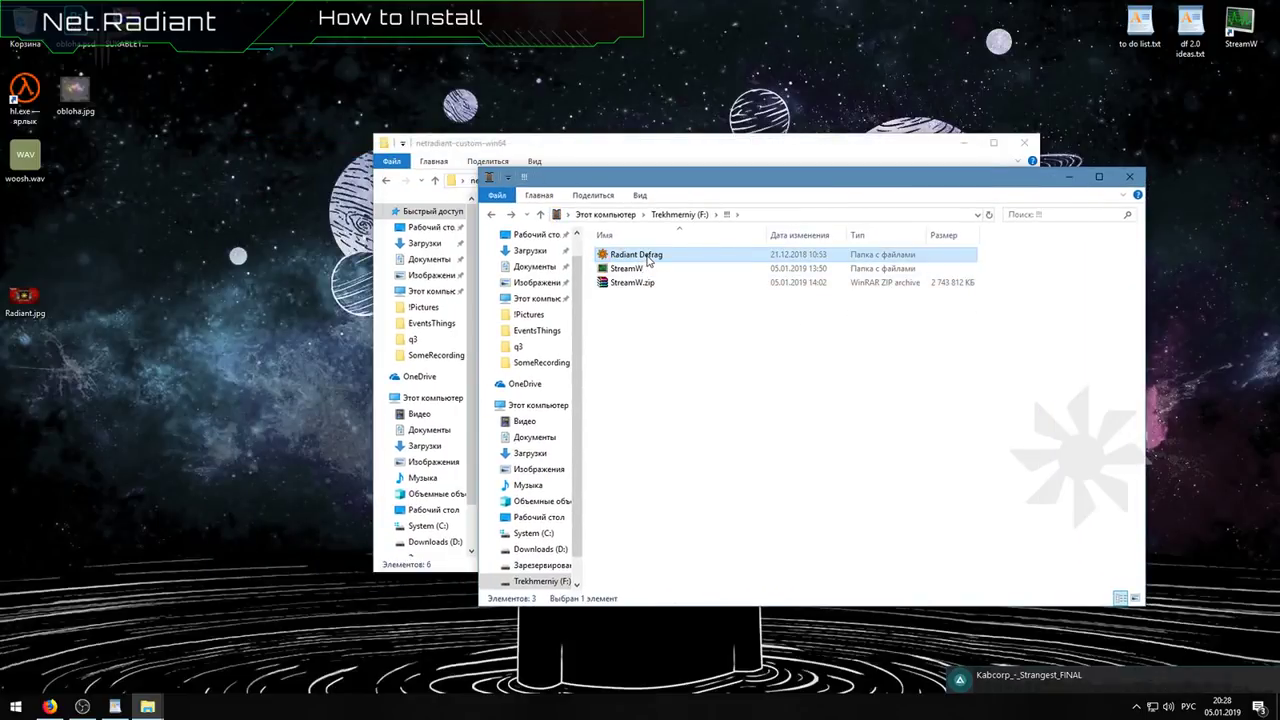
double_click(645, 256)
double_click(640, 256)
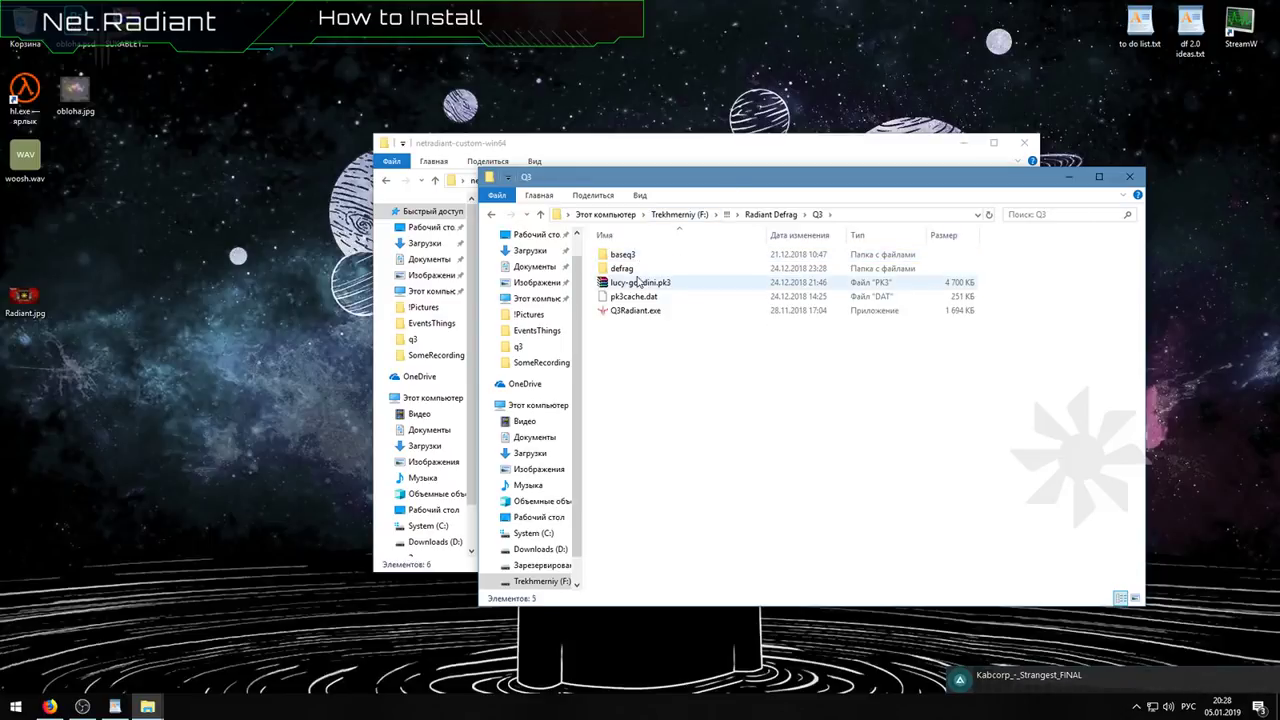
double_click(622, 255)
Step: Arrange the netradiant-custom-win64 and baseq3 folder windows side by side
left_click_drag(753, 186, 927, 155)
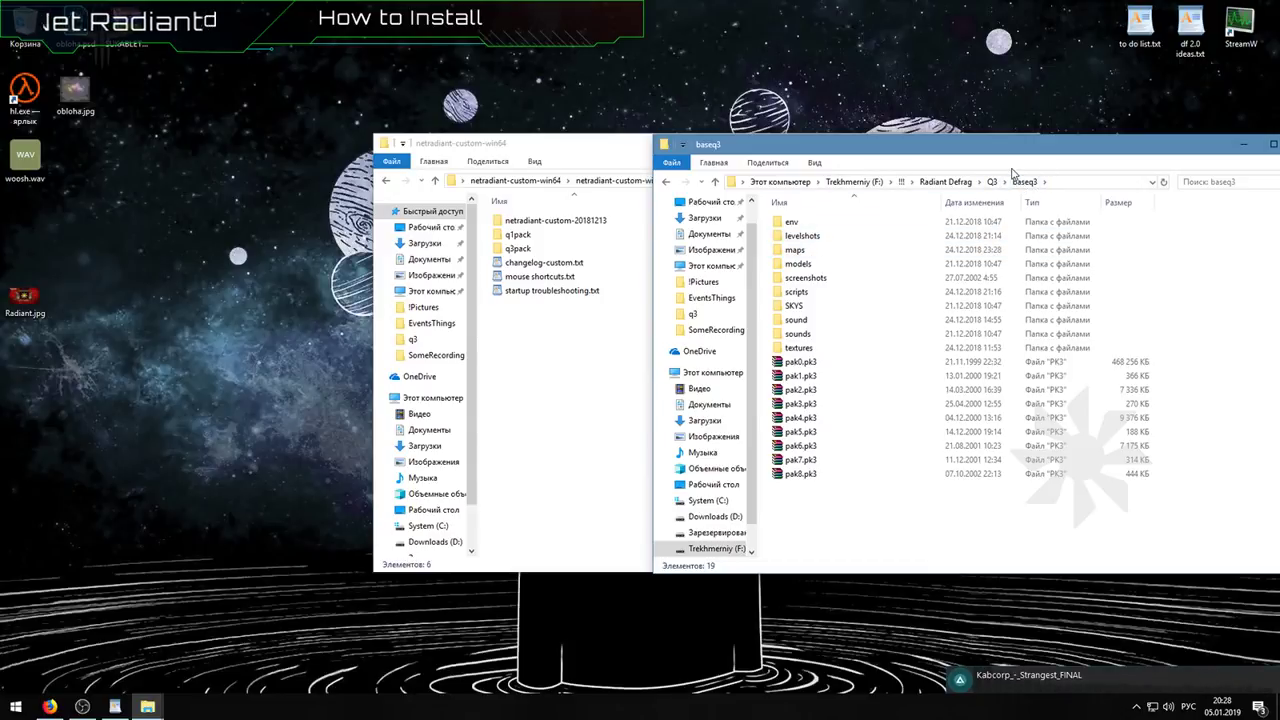
left_click(650, 148)
left_click_drag(652, 146, 450, 138)
left_click_drag(977, 147, 974, 139)
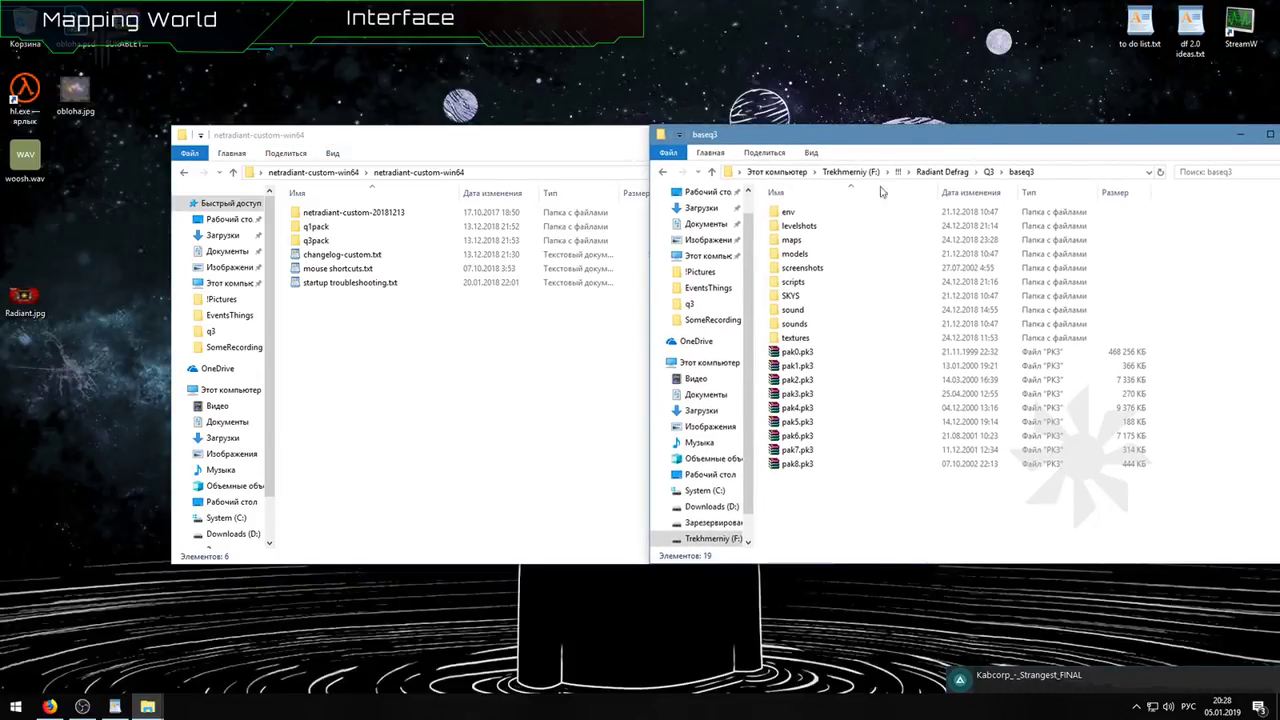
Step: Open the q3pack folder, select all its contents and bring the baseq3 window alongside for comparison
left_click(330, 228)
left_click(335, 242)
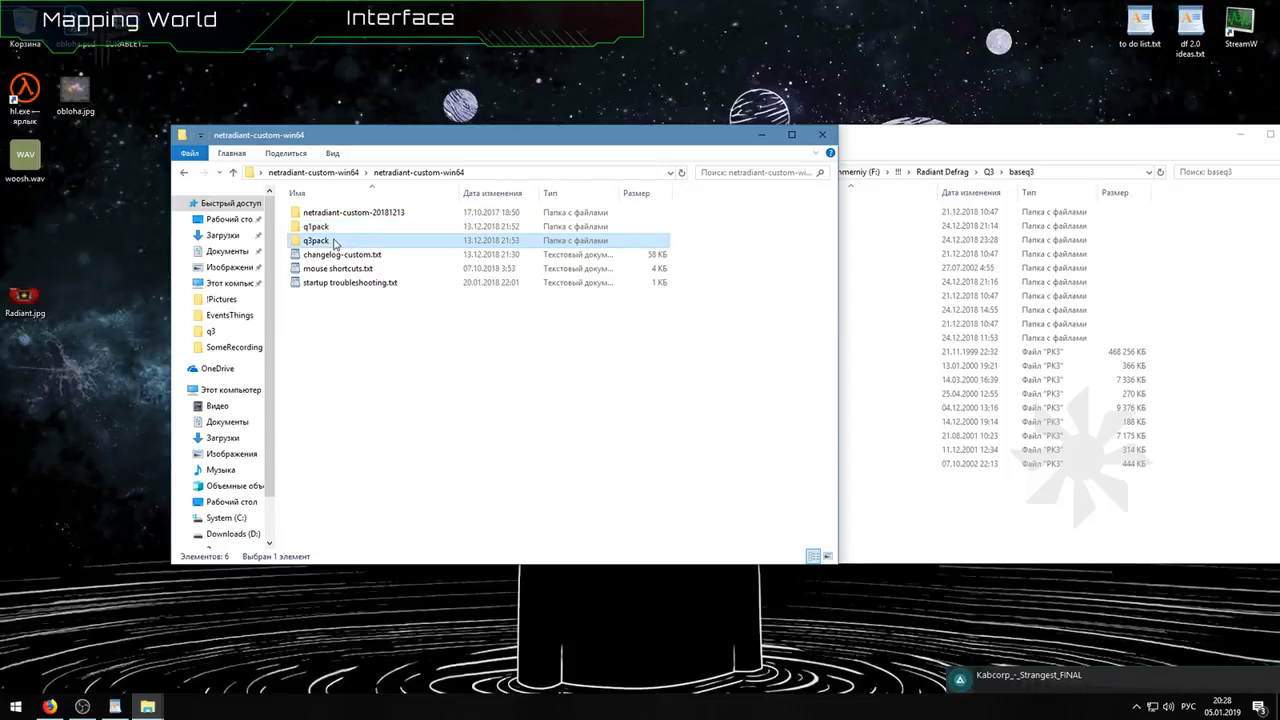
left_click(335, 231)
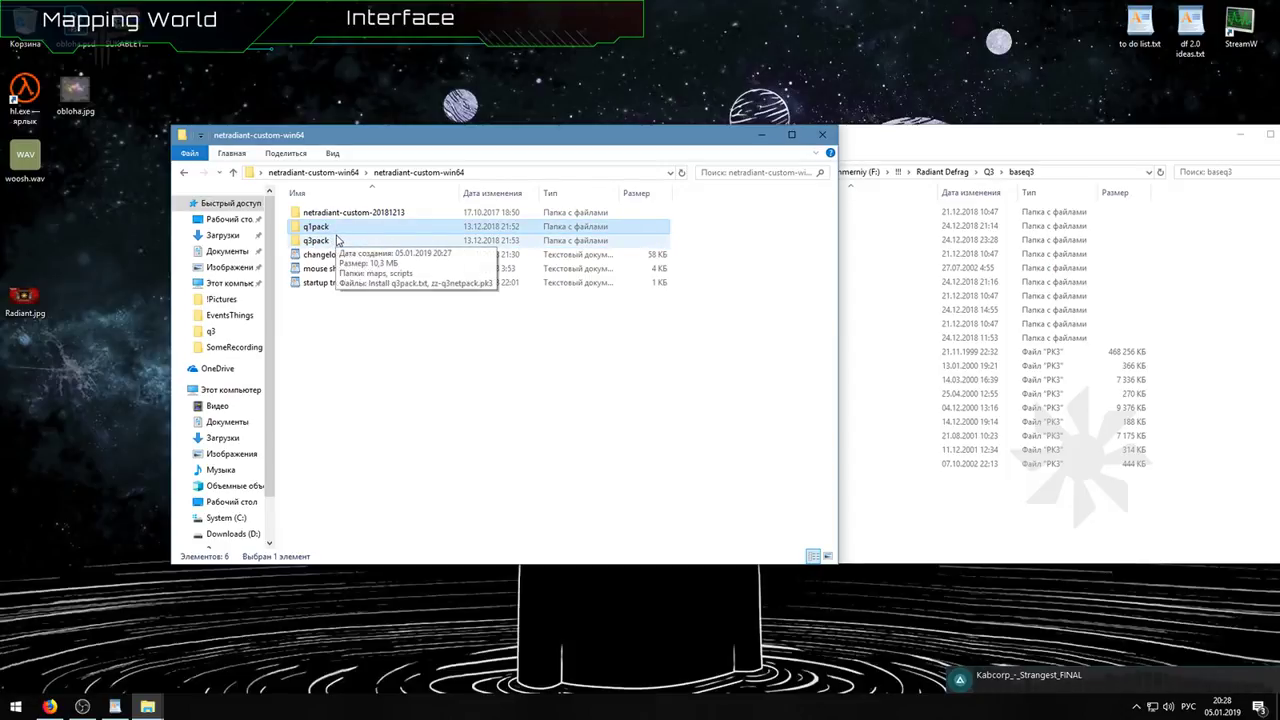
double_click(343, 241)
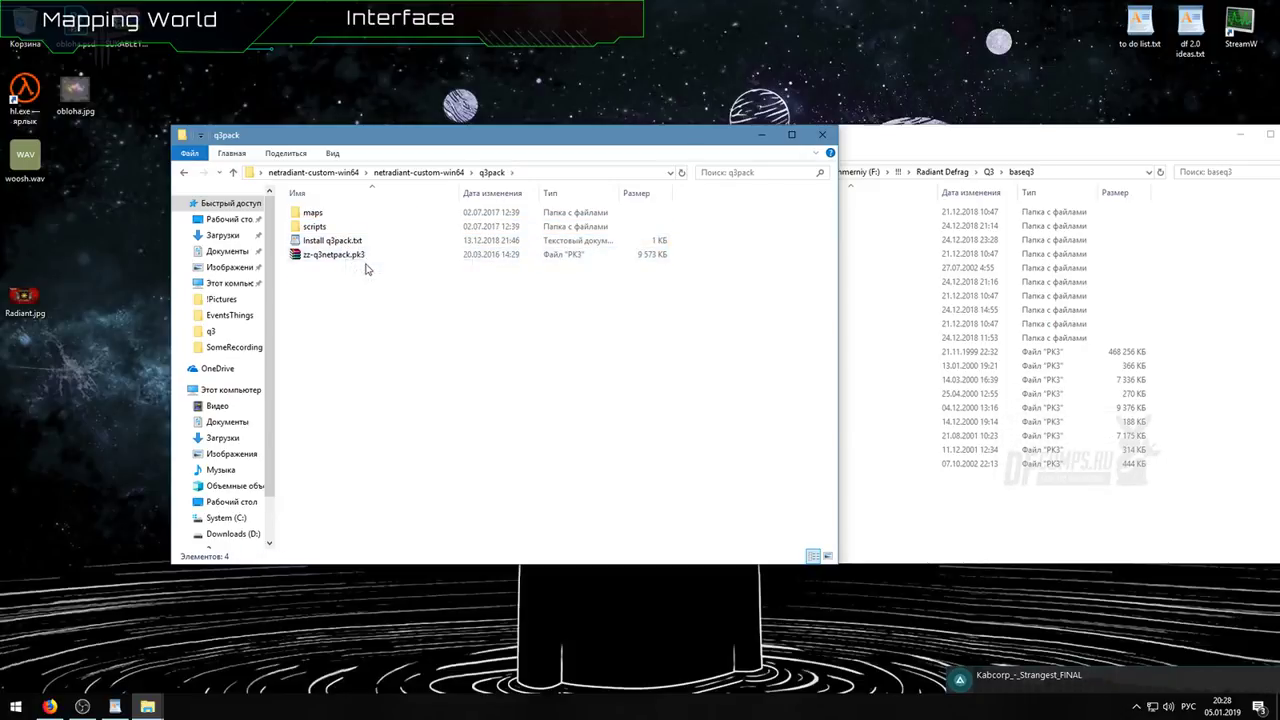
left_click_drag(370, 294, 290, 208)
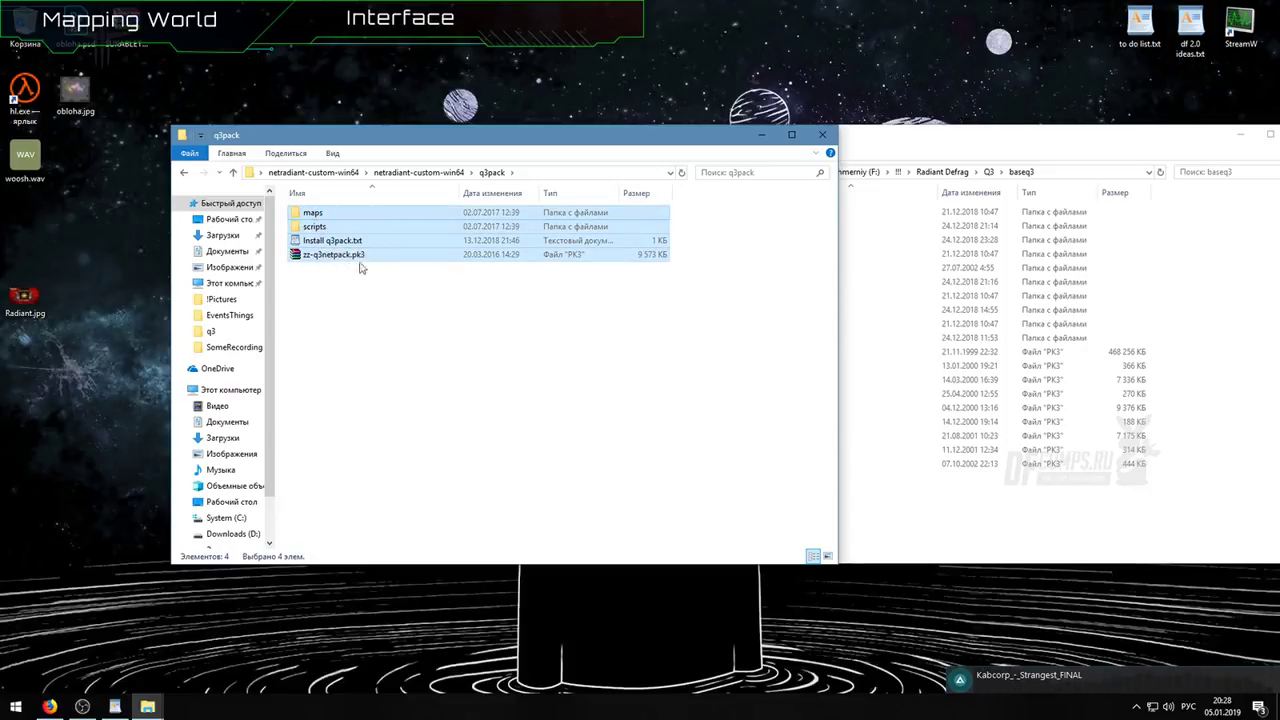
left_click_drag(1002, 140, 1032, 136)
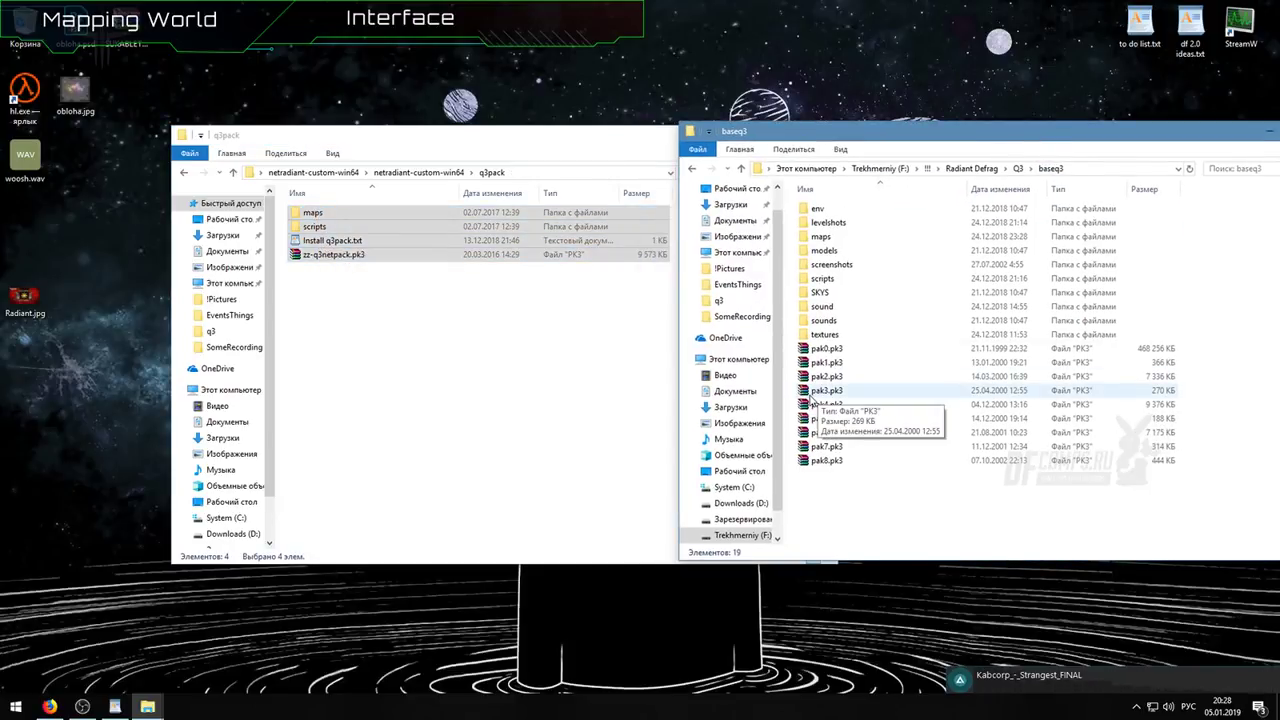
Step: Look at shaderlist.txt in q3pack's scripts folder and return to q3pack
left_click(338, 256)
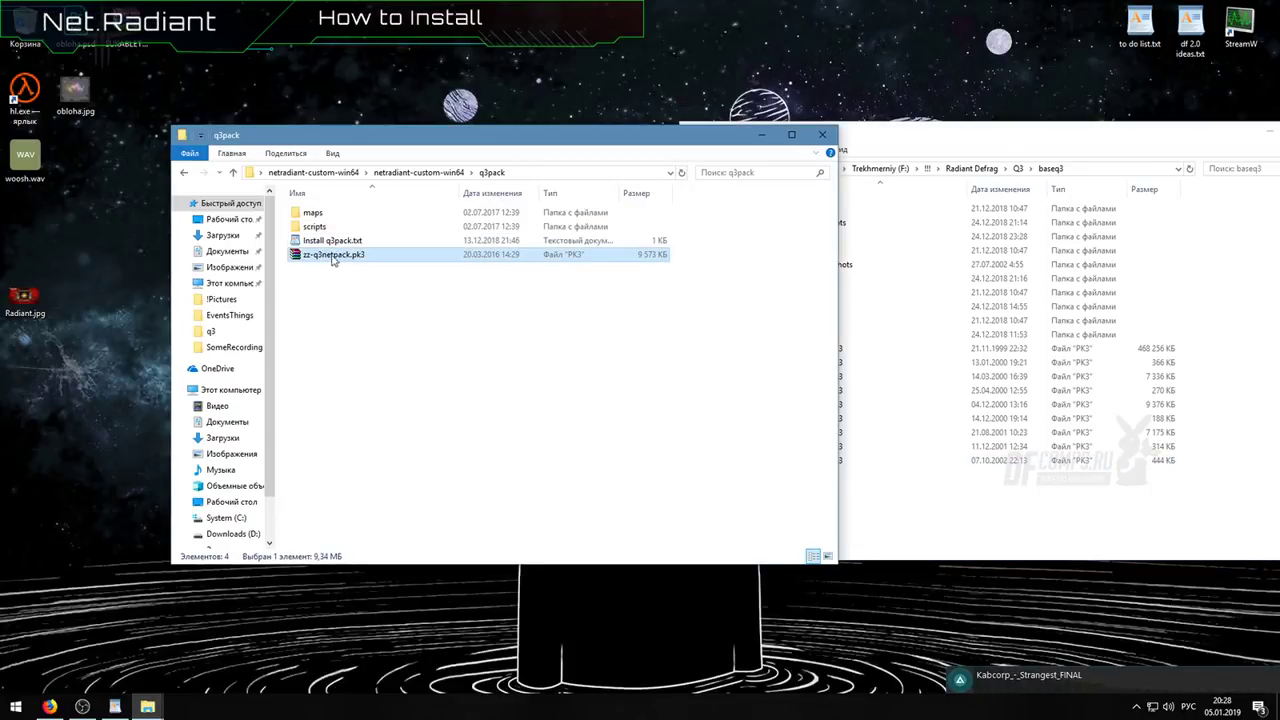
double_click(330, 227)
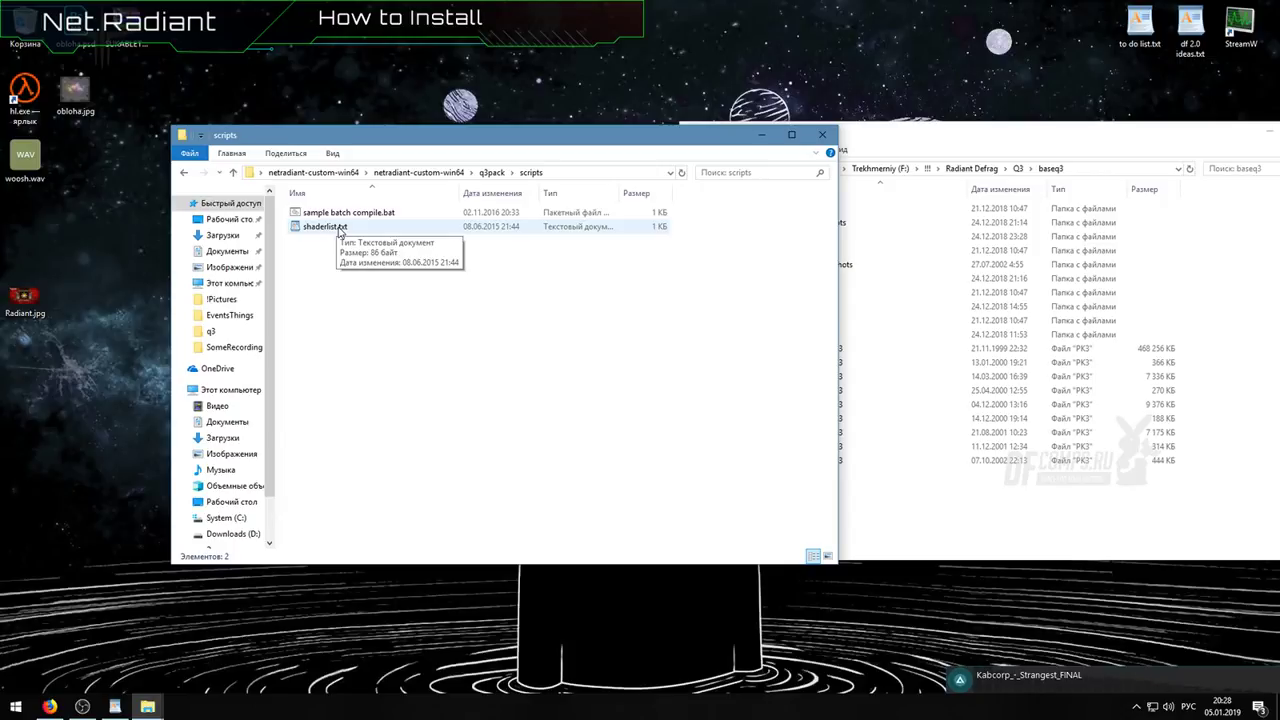
left_click(337, 228)
key("BackSpace")
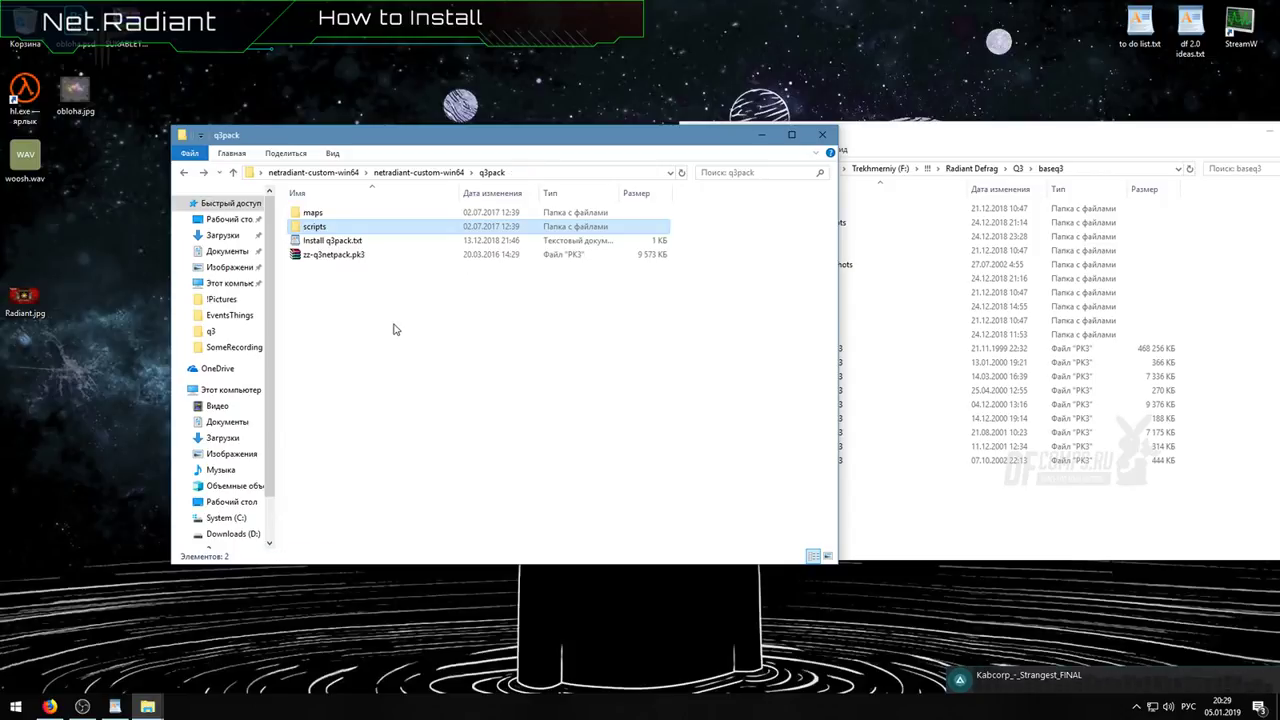
Step: Inspect the folders inside the zz-q3netpack.pk3 archive and close it
double_click(335, 254)
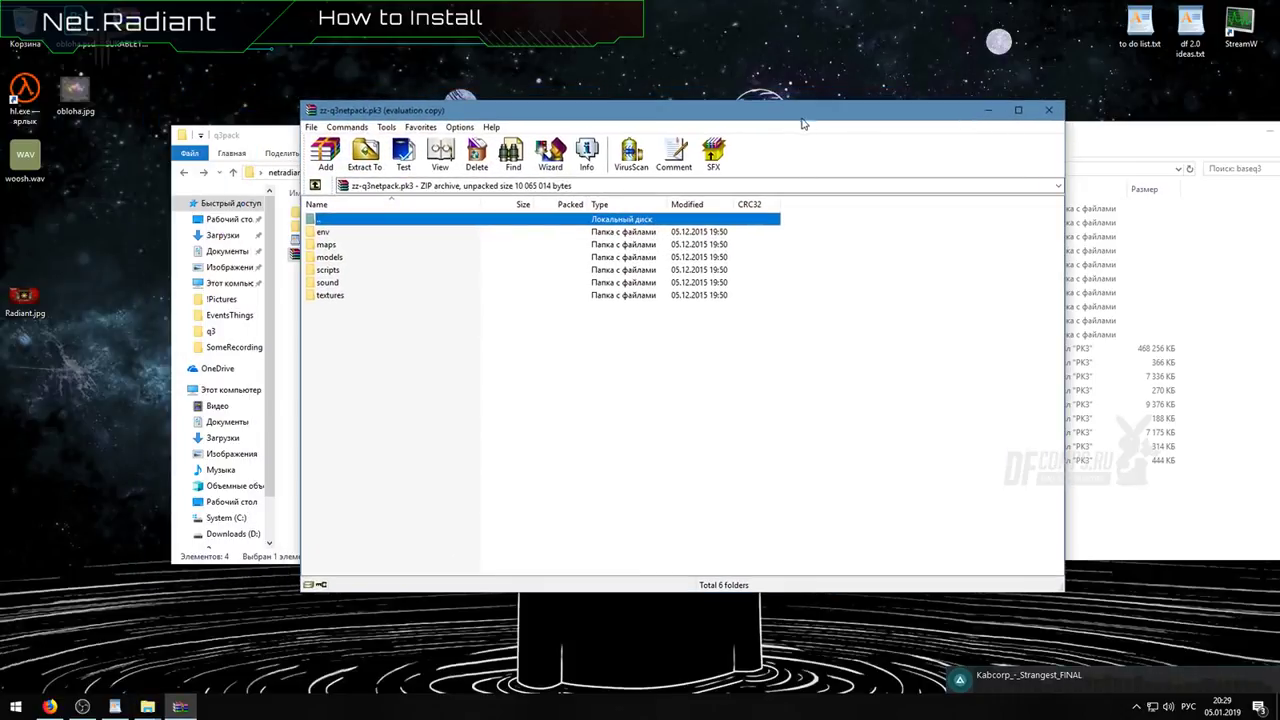
left_click(785, 300)
key("ctrl+a")
left_click(377, 337)
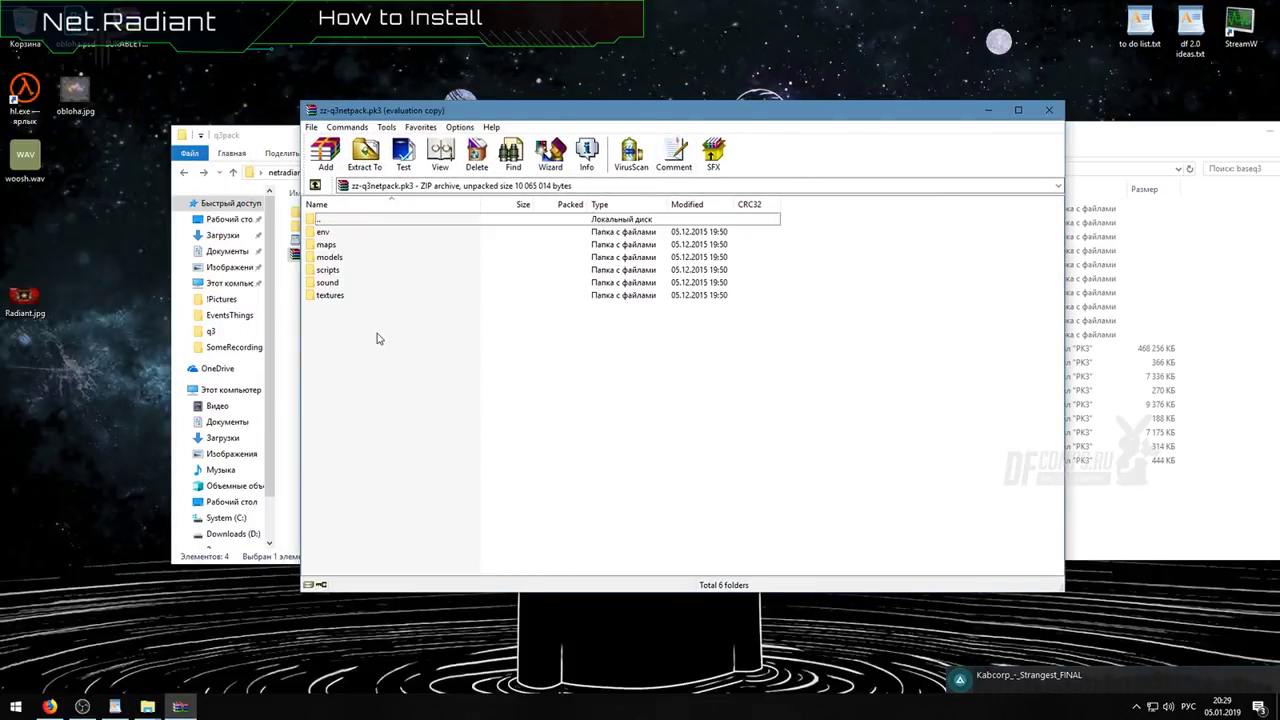
left_click(1048, 110)
Step: Look through the textures folder in baseq3 and return to the baseq3 folder
left_click(892, 488)
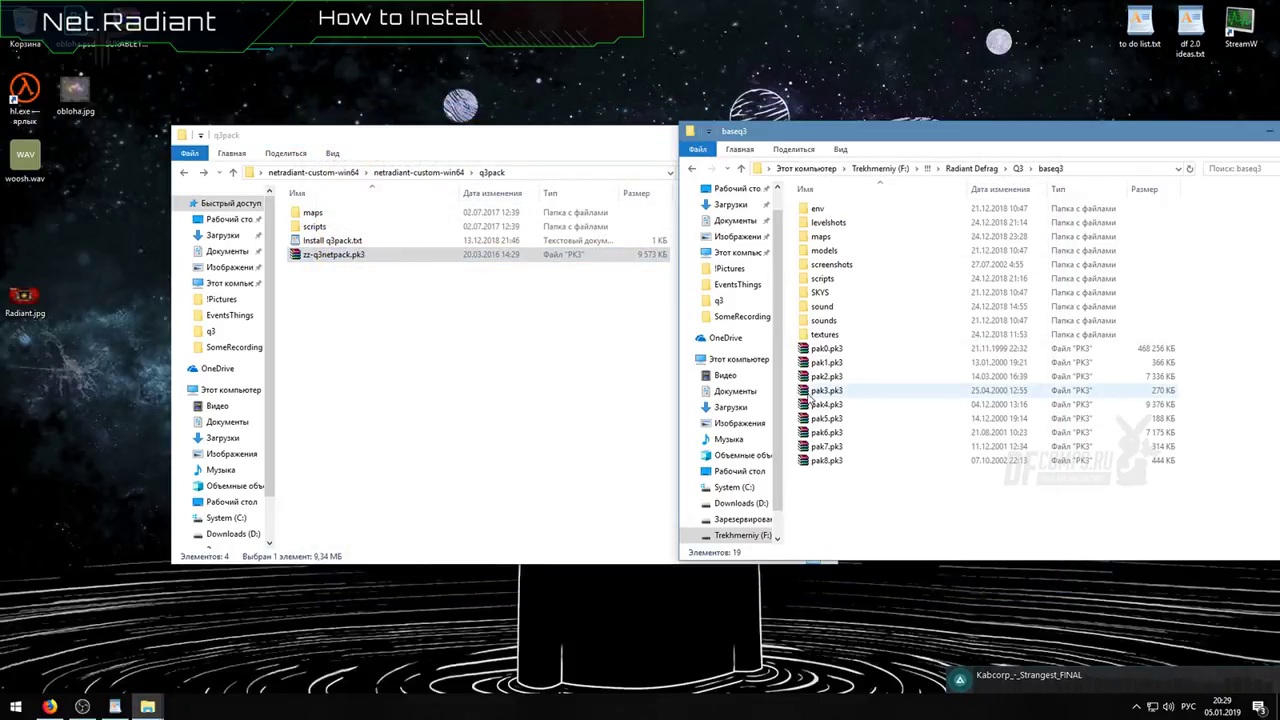
double_click(846, 336)
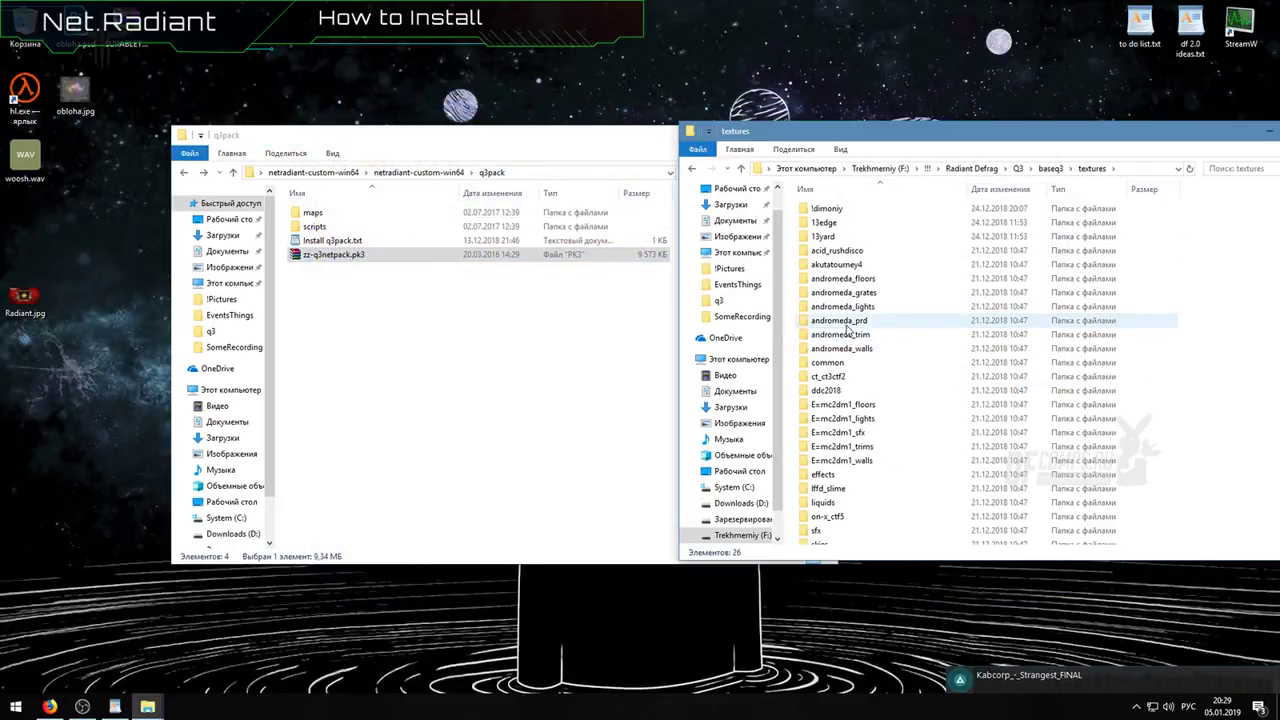
key("BackSpace")
left_click(843, 319)
left_click(838, 280)
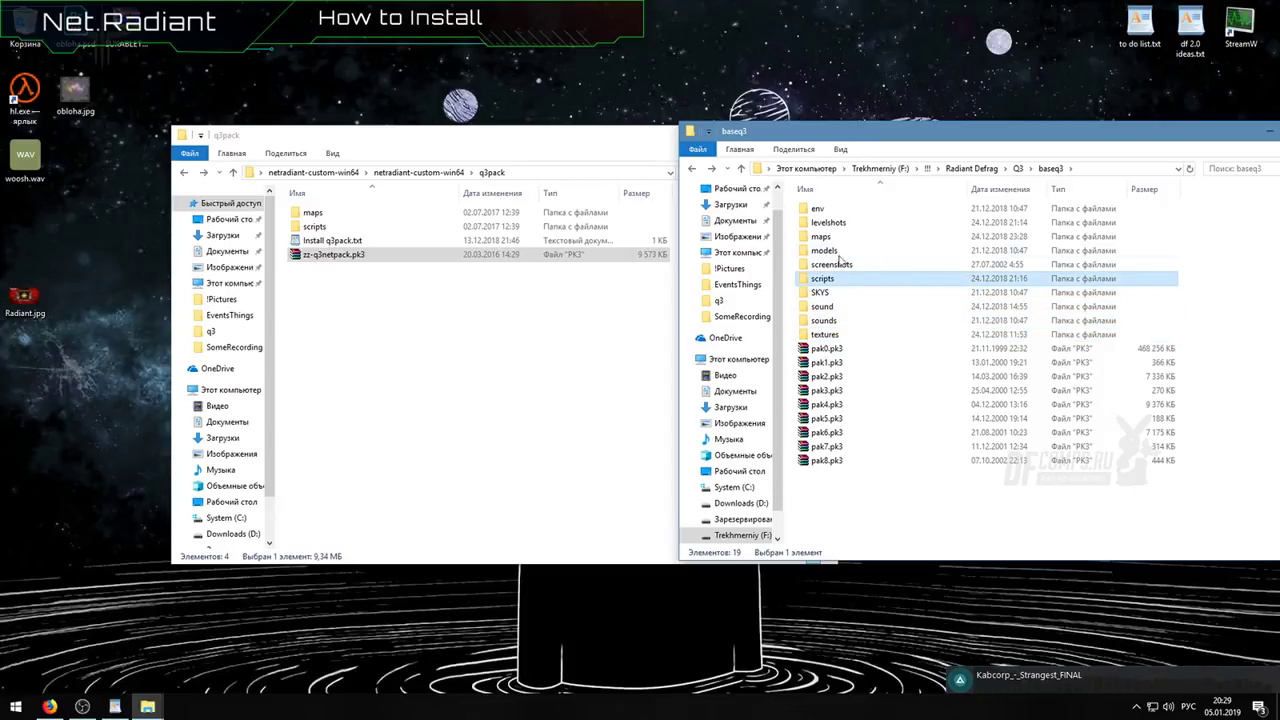
Step: Examine the mapobjects folder inside baseq3's models folder and return to baseq3
double_click(830, 250)
double_click(838, 222)
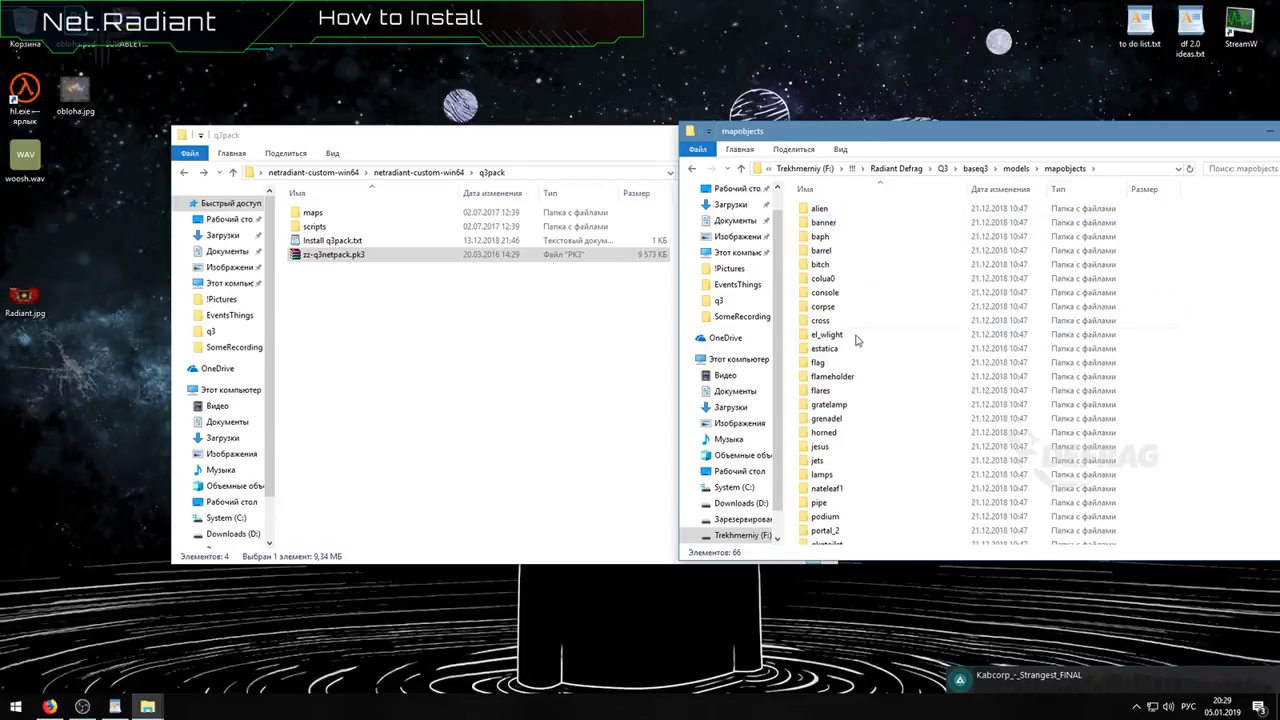
scroll(855, 456, "down", 3)
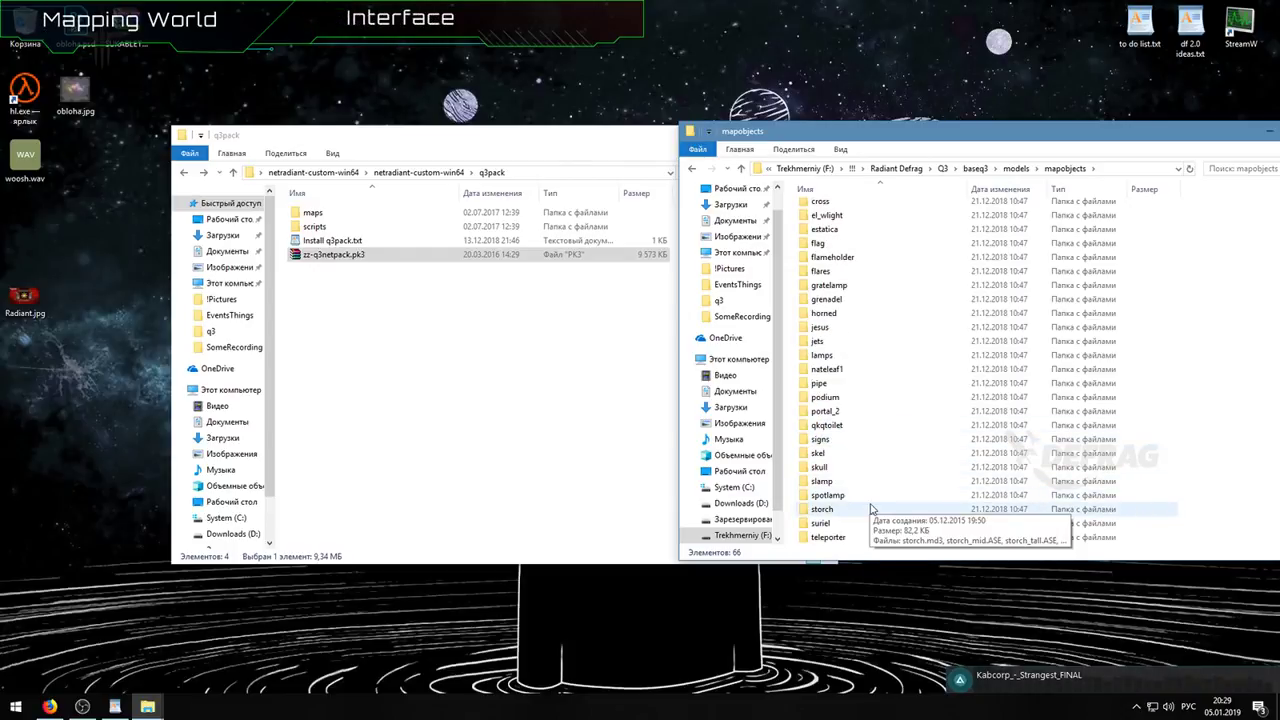
scroll(866, 514, "up", 3)
key("BackSpace")
key("BackSpace")
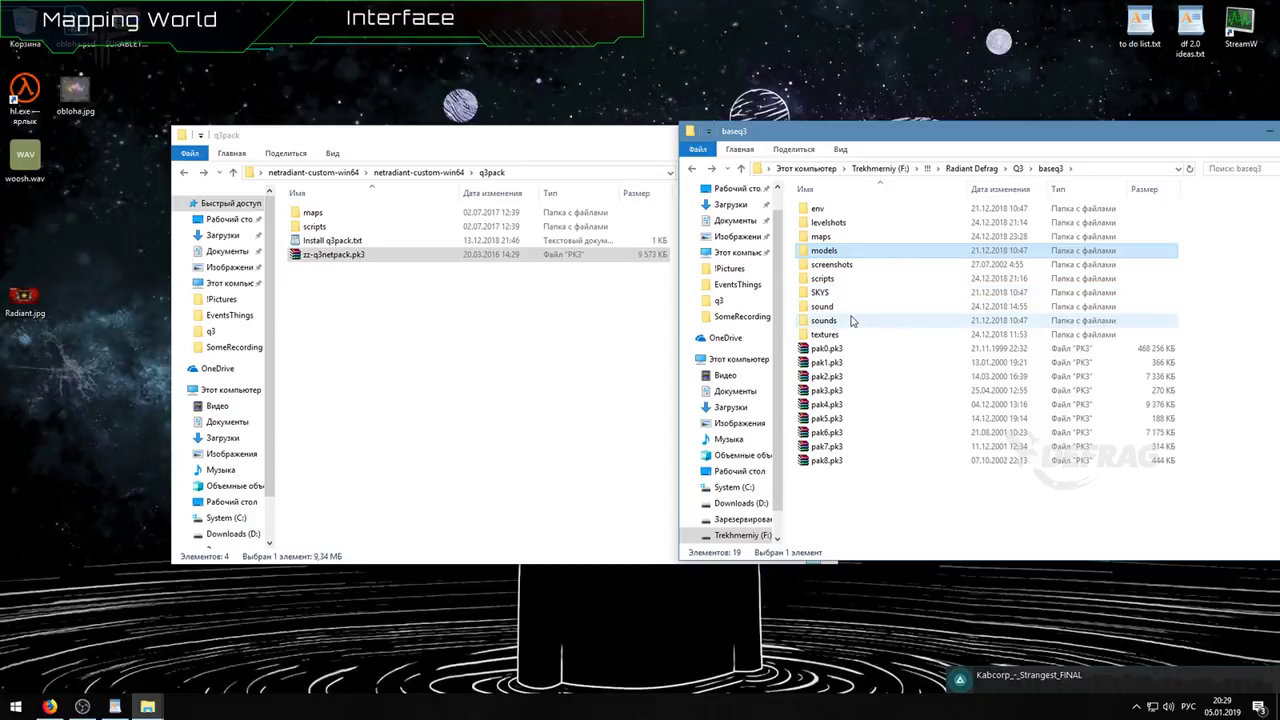
Step: Open baseq3's scripts folder and select shaderlist.txt, q3shadersCopyForRadiant.shader and lucY-Goodini.defi together
double_click(826, 279)
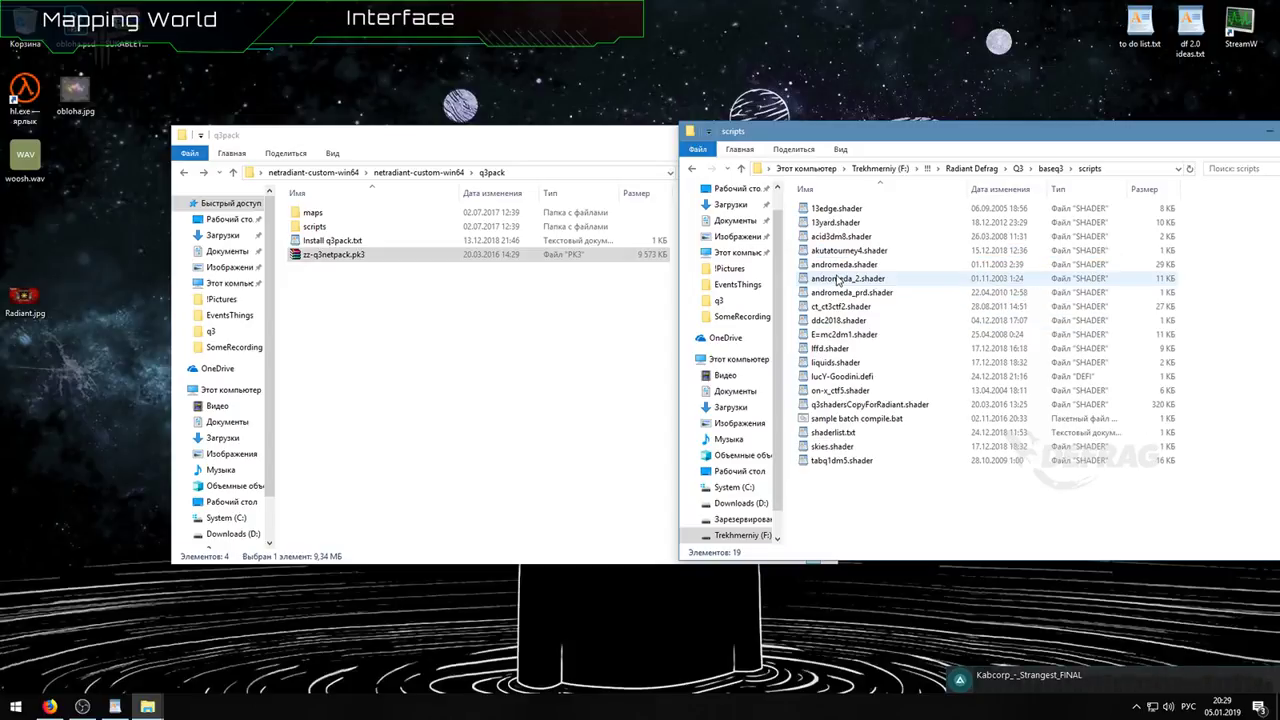
left_click(860, 432)
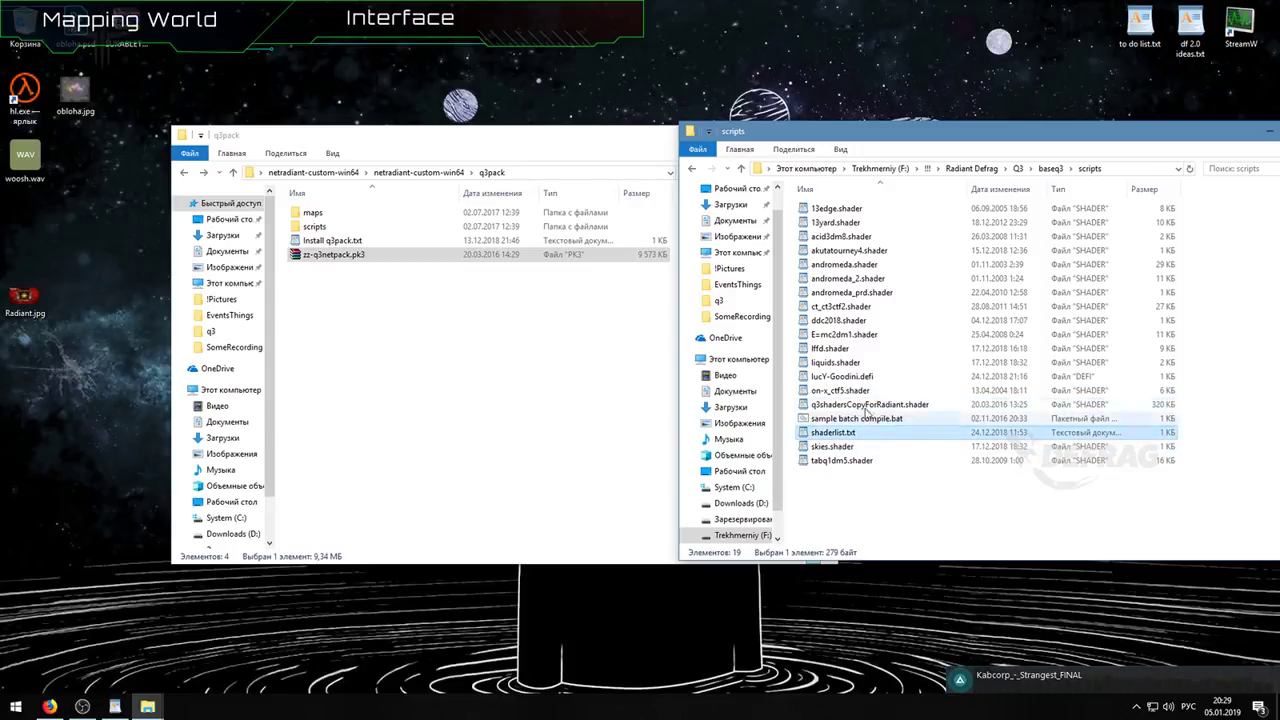
left_click(835, 405, "ctrl")
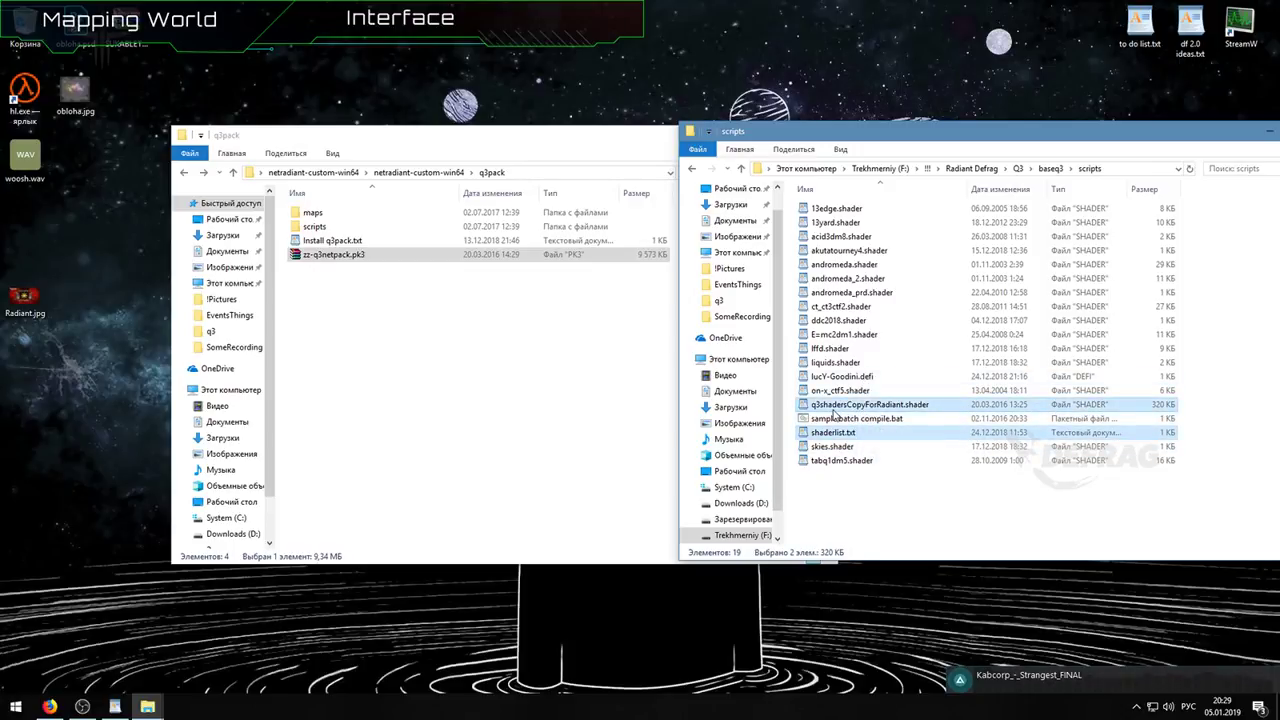
left_click(843, 377, "ctrl")
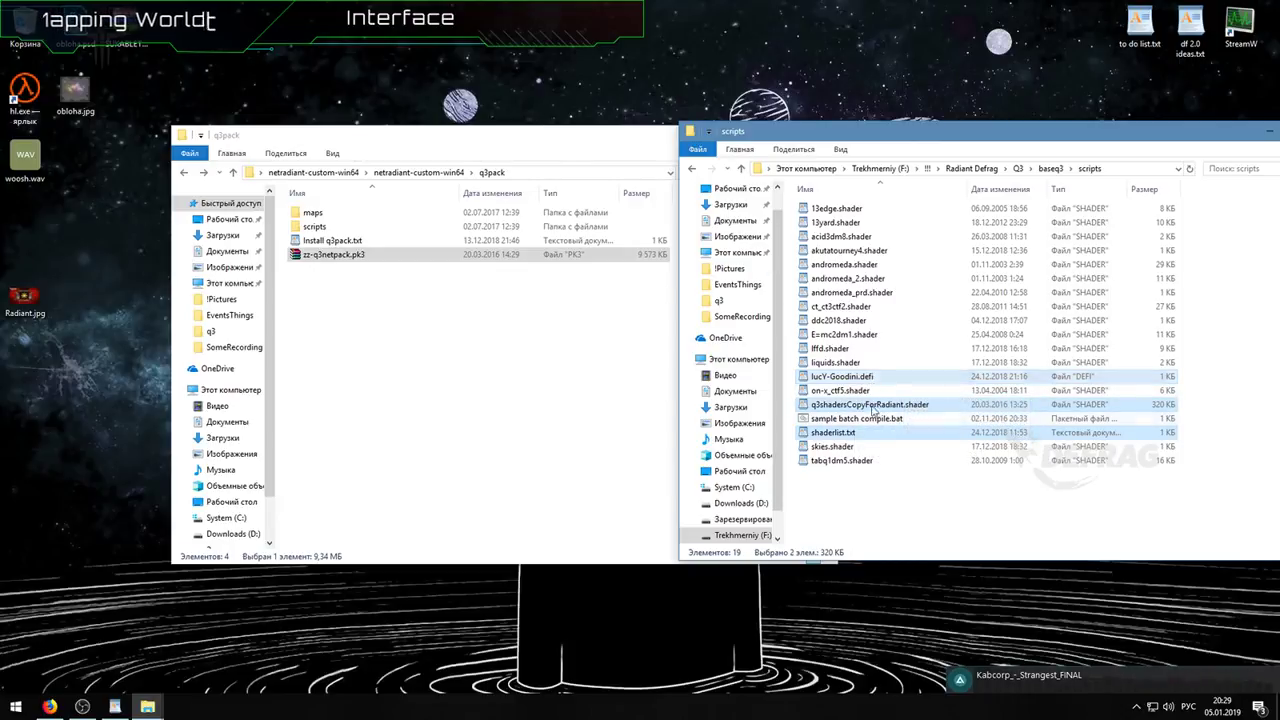
Step: Open q3shadersCopyForRadiant.shader from the scripts folder, look through its shader definitions and close it
left_click(843, 377, "ctrl")
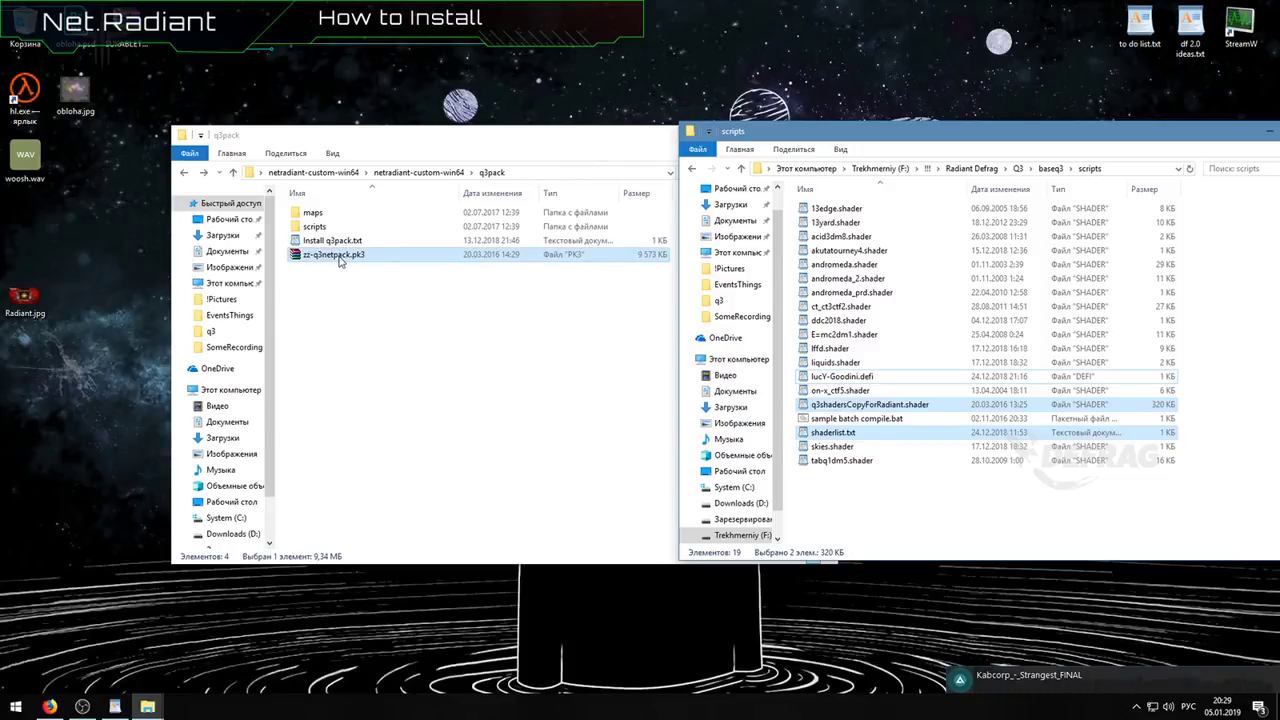
left_click(850, 405)
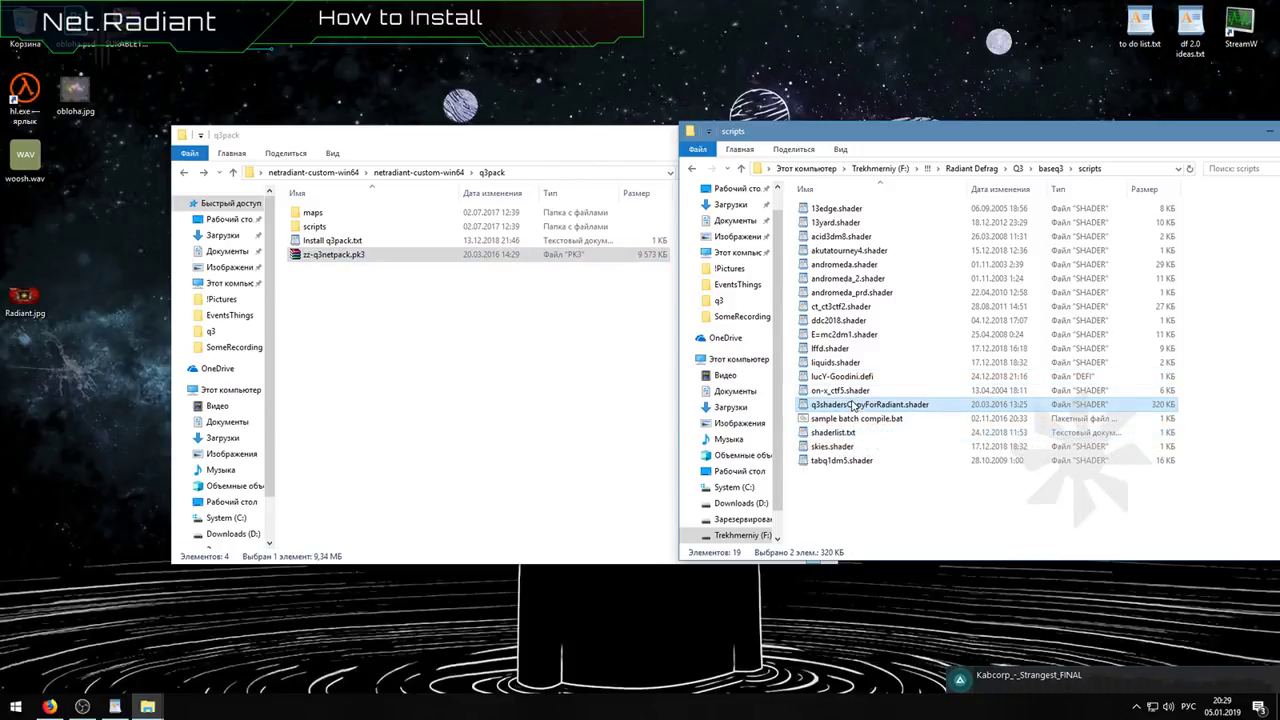
double_click(848, 405)
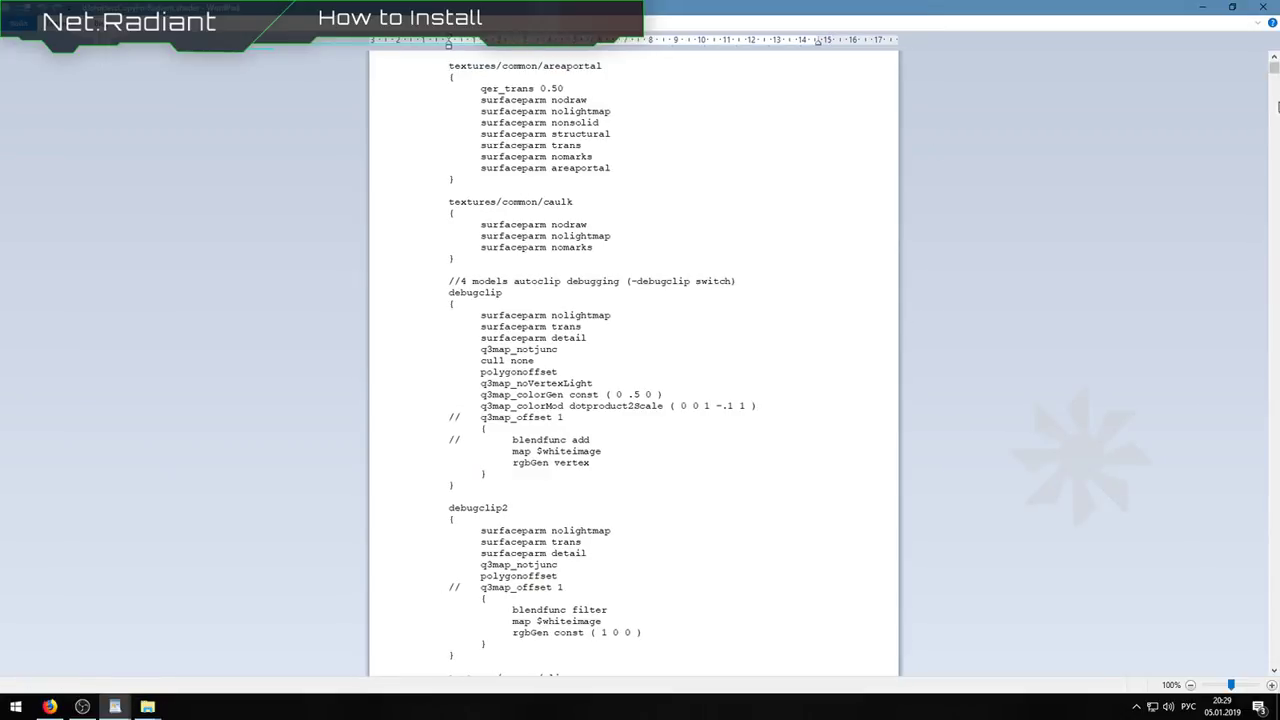
left_click_drag(1275, 73, 1275, 120)
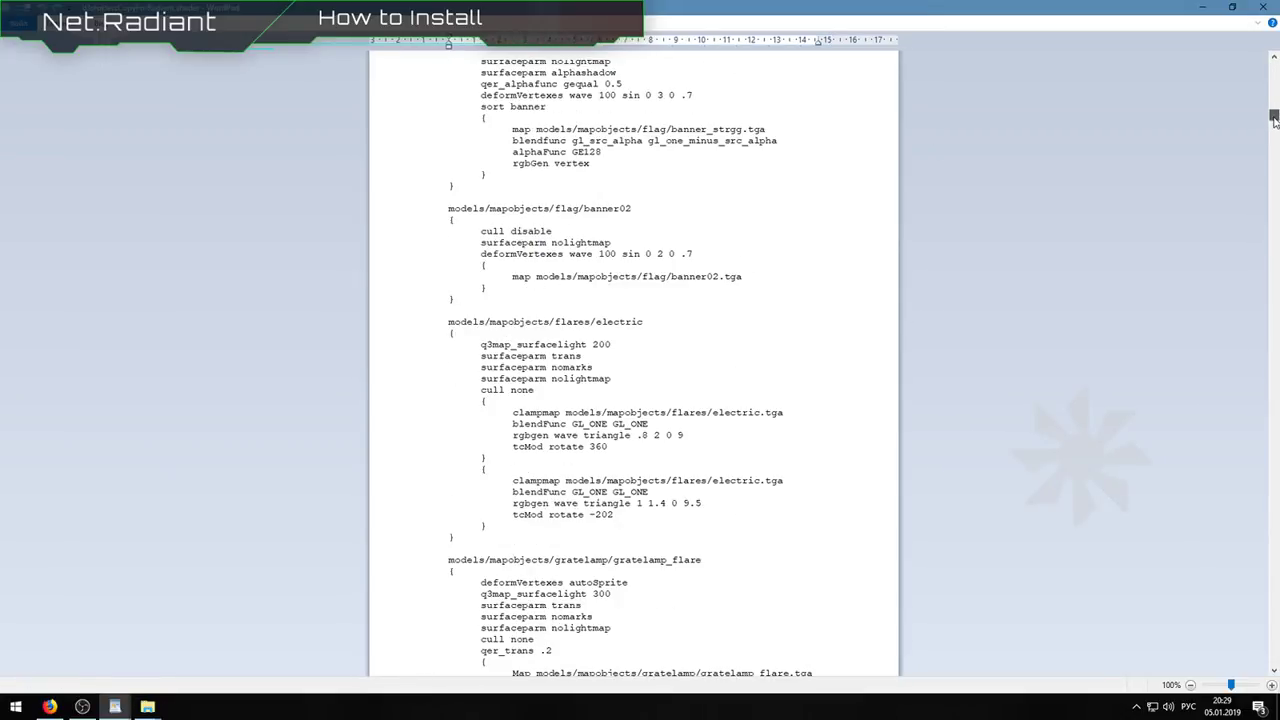
left_click(1266, 9)
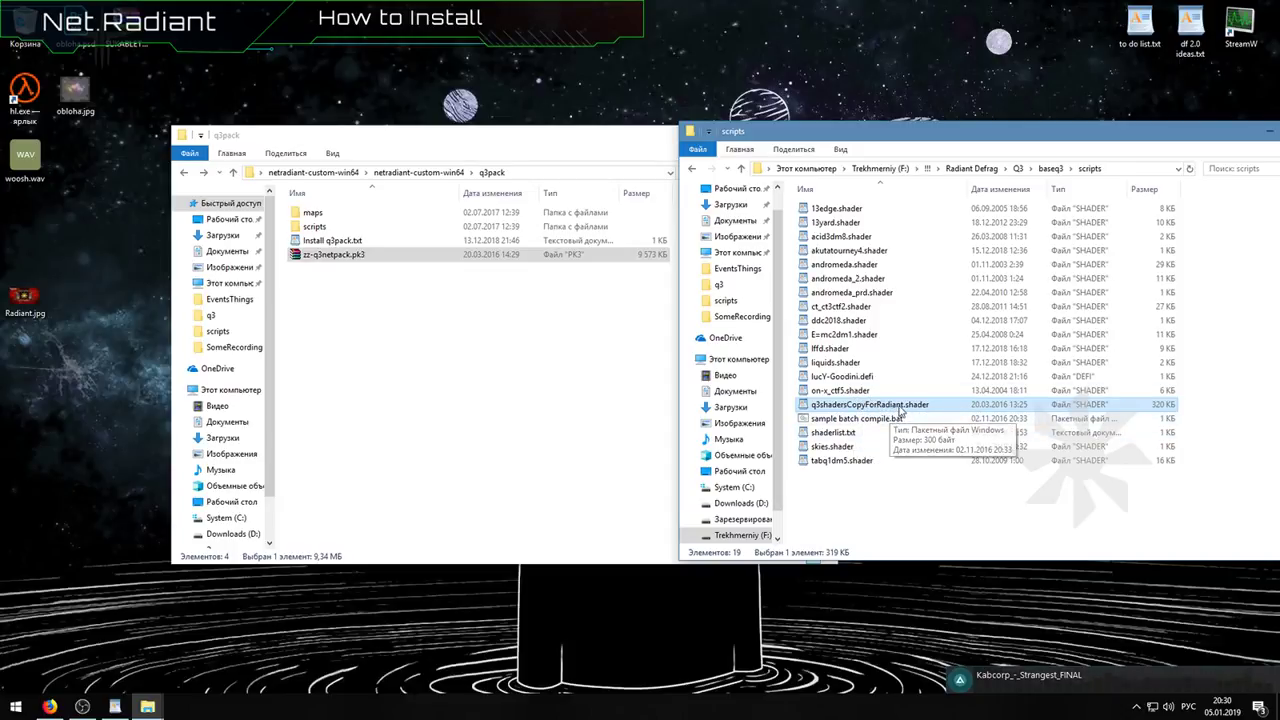
Step: Open shaderlist.txt beside the scripts folder window and highlight the q3shadersCopyForRadiant line
double_click(830, 432)
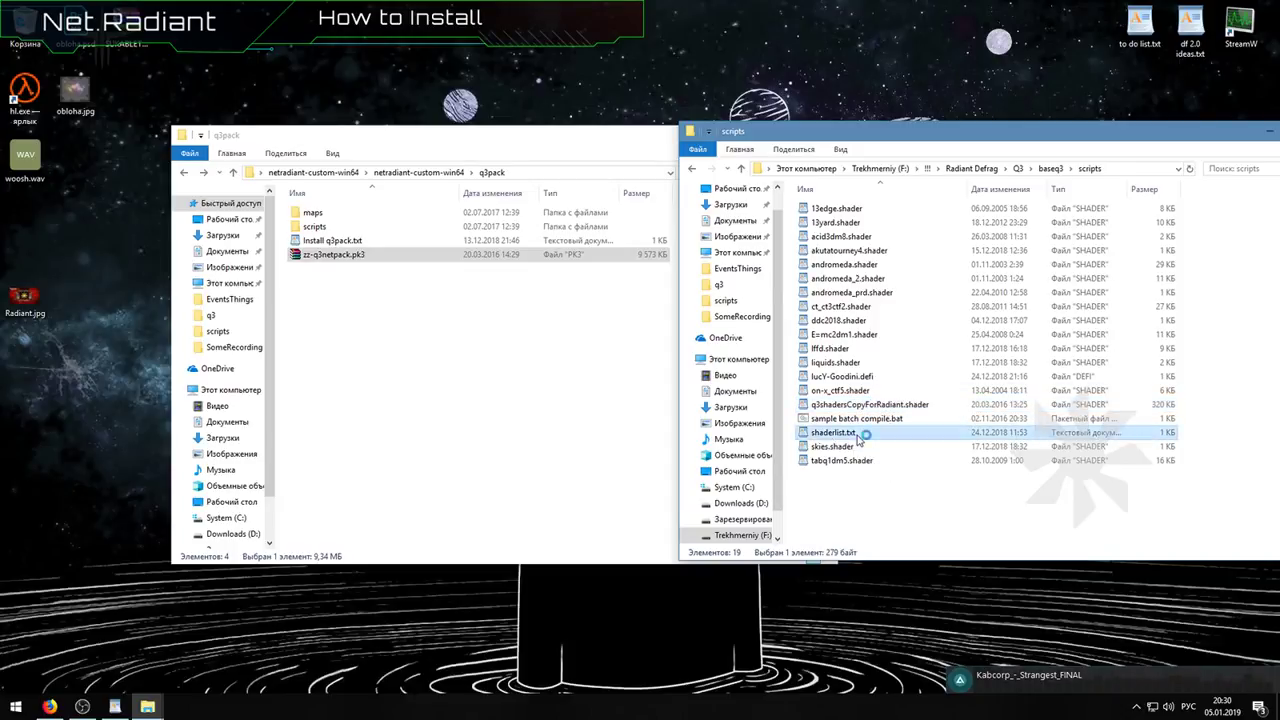
left_click_drag(828, 10, 552, 65)
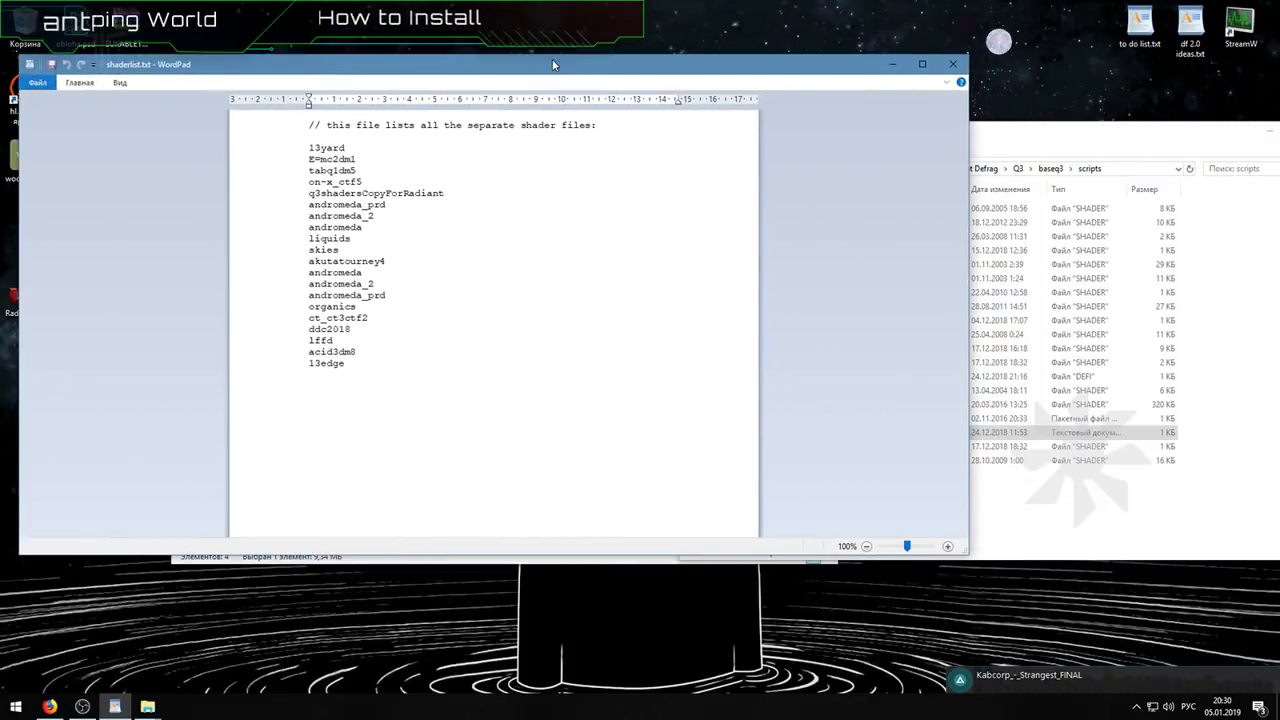
left_click_drag(1068, 131, 1097, 131)
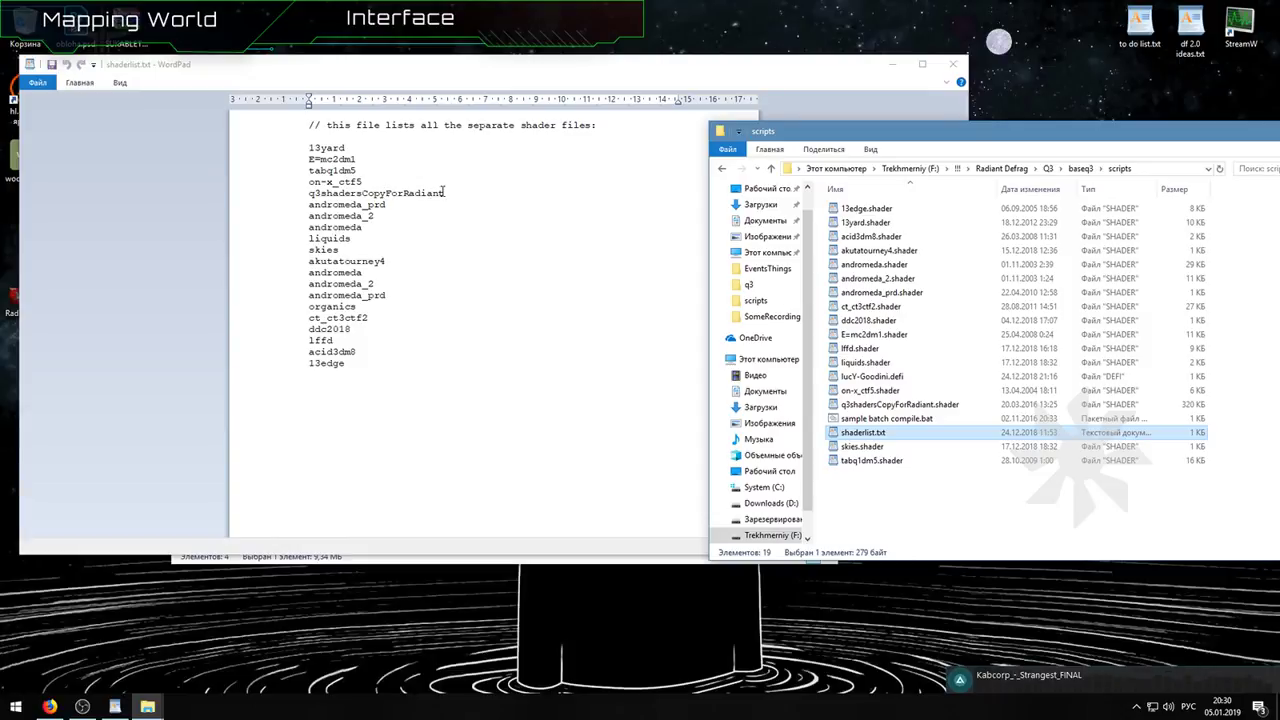
key("alt+Tab")
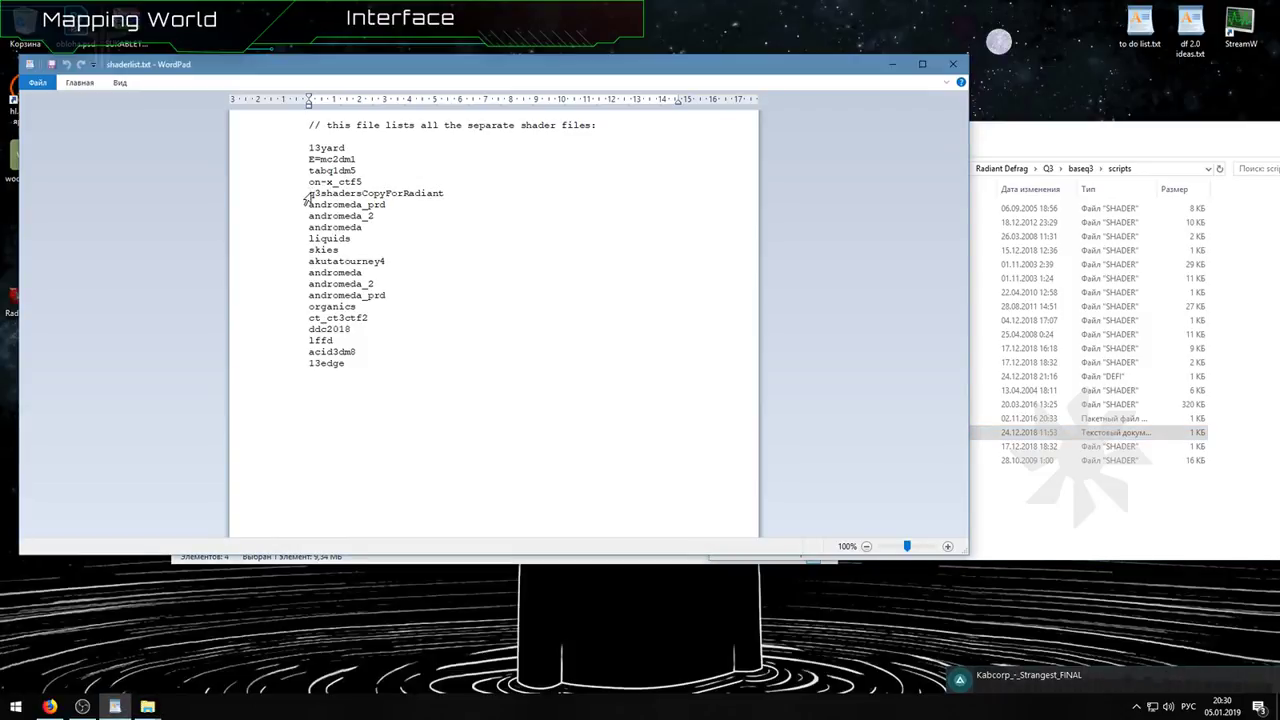
left_click(303, 198)
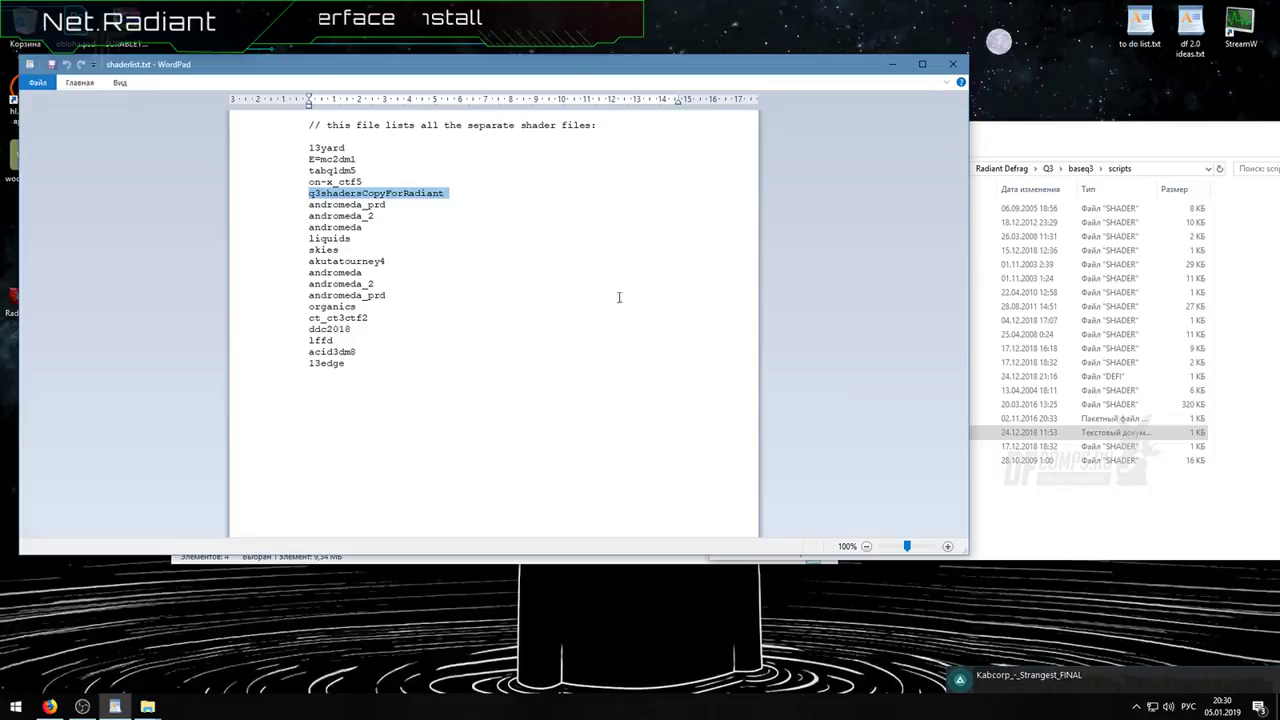
Step: Compare q3shadersCopyForRadiant.shader, on-x_ctf5.shader and lffd.shader in the scripts folder with the names listed in shaderlist.txt
left_click(1022, 495)
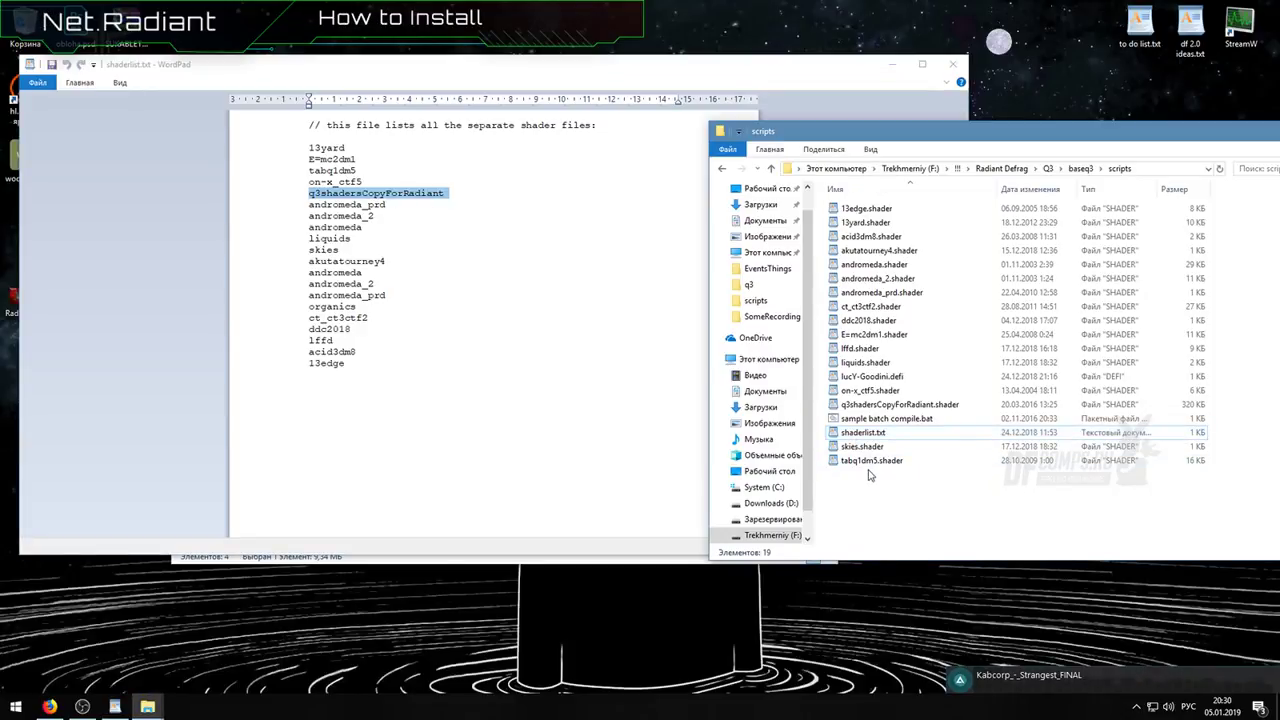
left_click(873, 407)
key("F2")
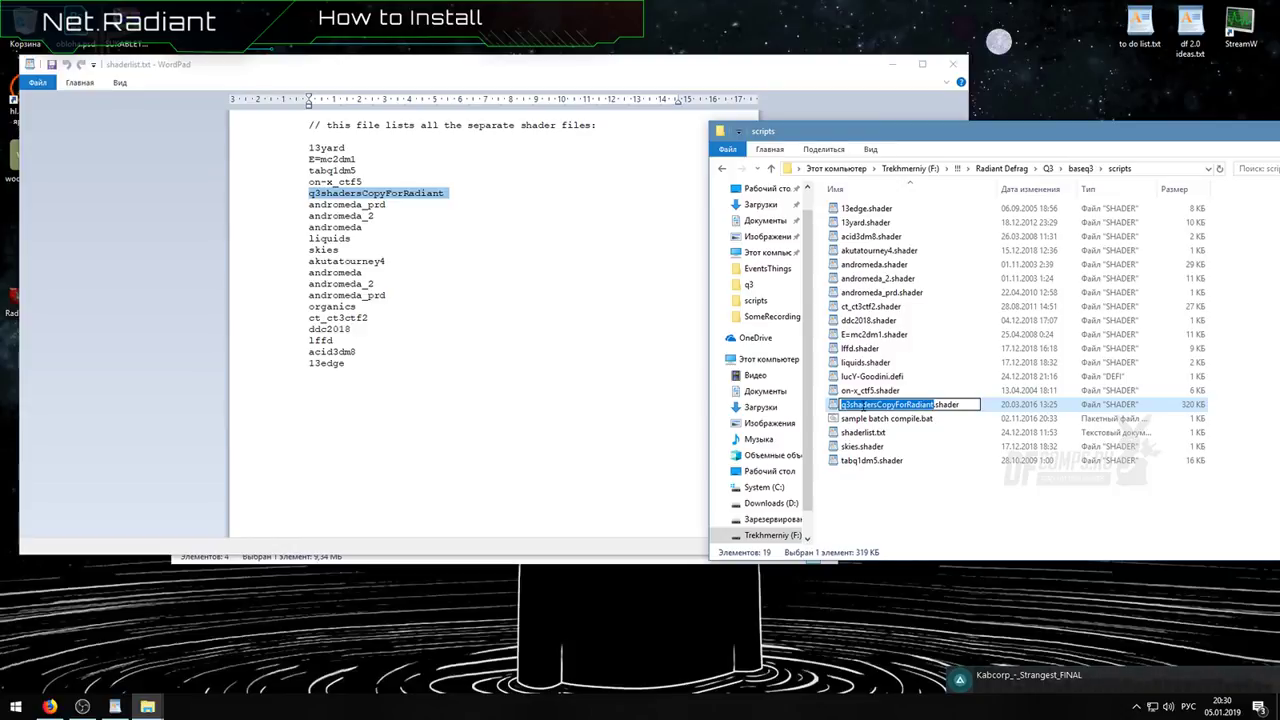
left_click(910, 421)
left_click(891, 392)
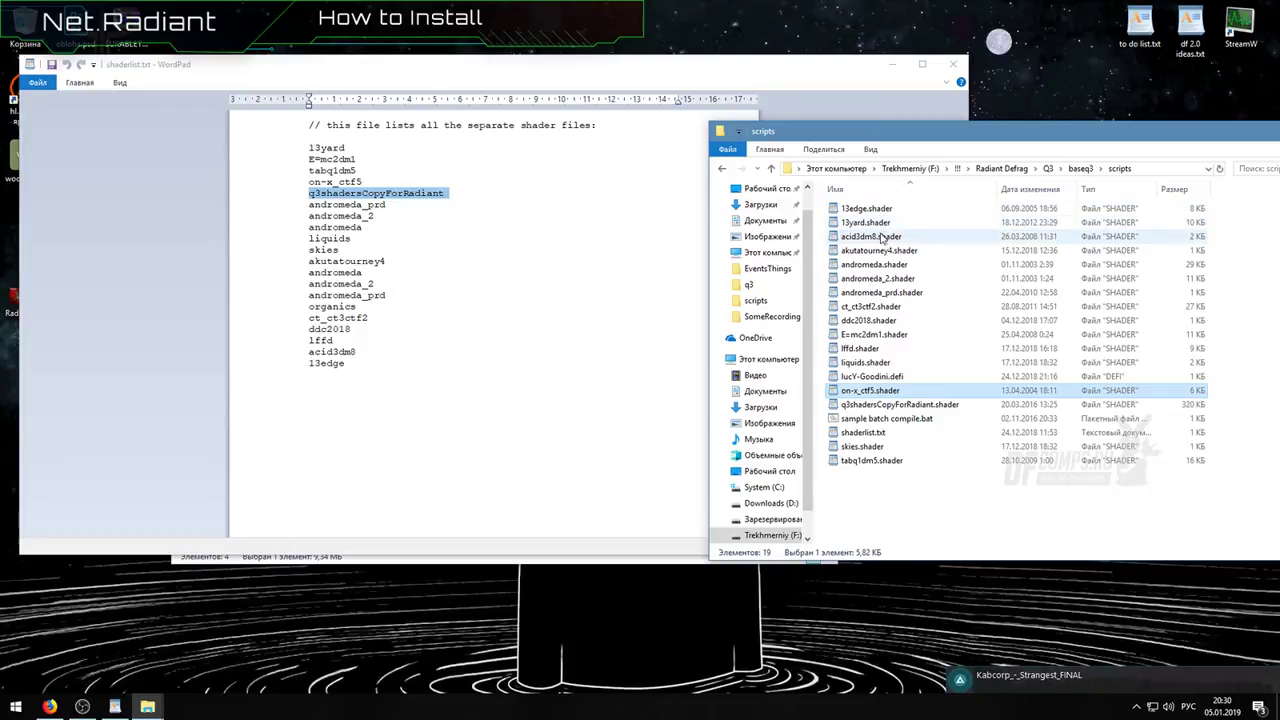
left_click(860, 349)
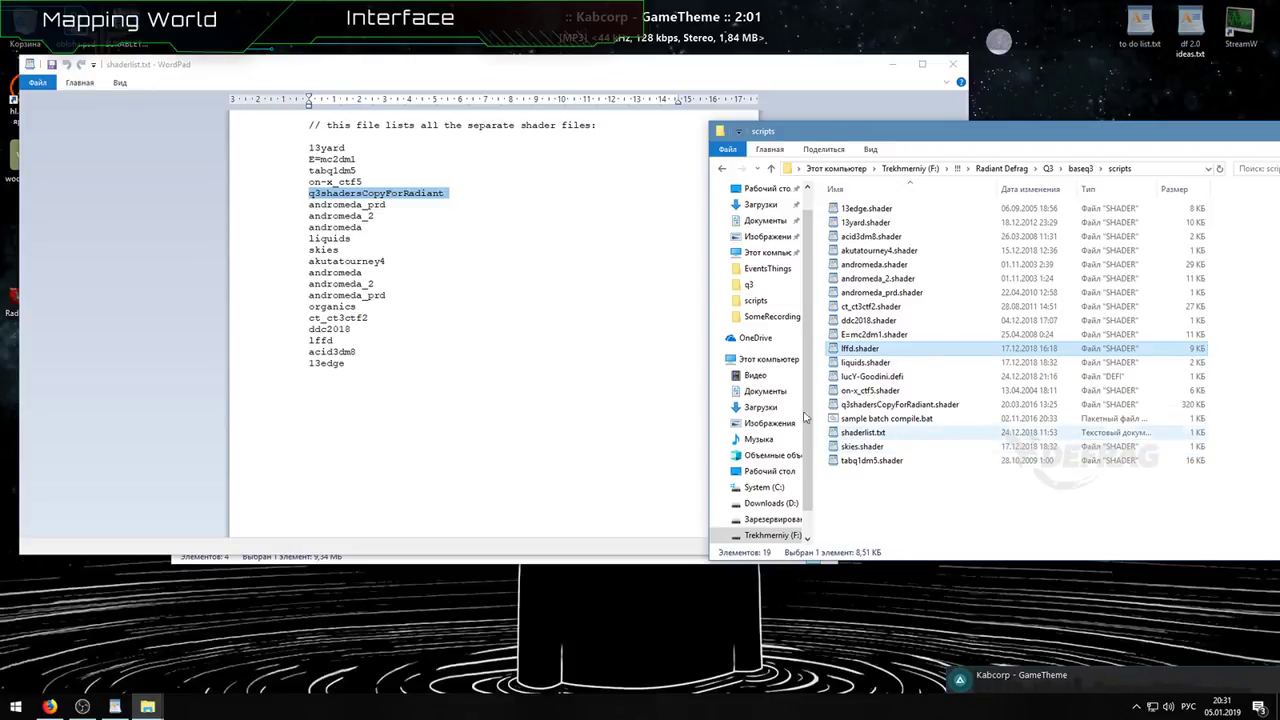
left_click(880, 405)
left_click(921, 405)
Step: Close shaderlist.txt and return from the scripts folder to baseq3
left_click(451, 231)
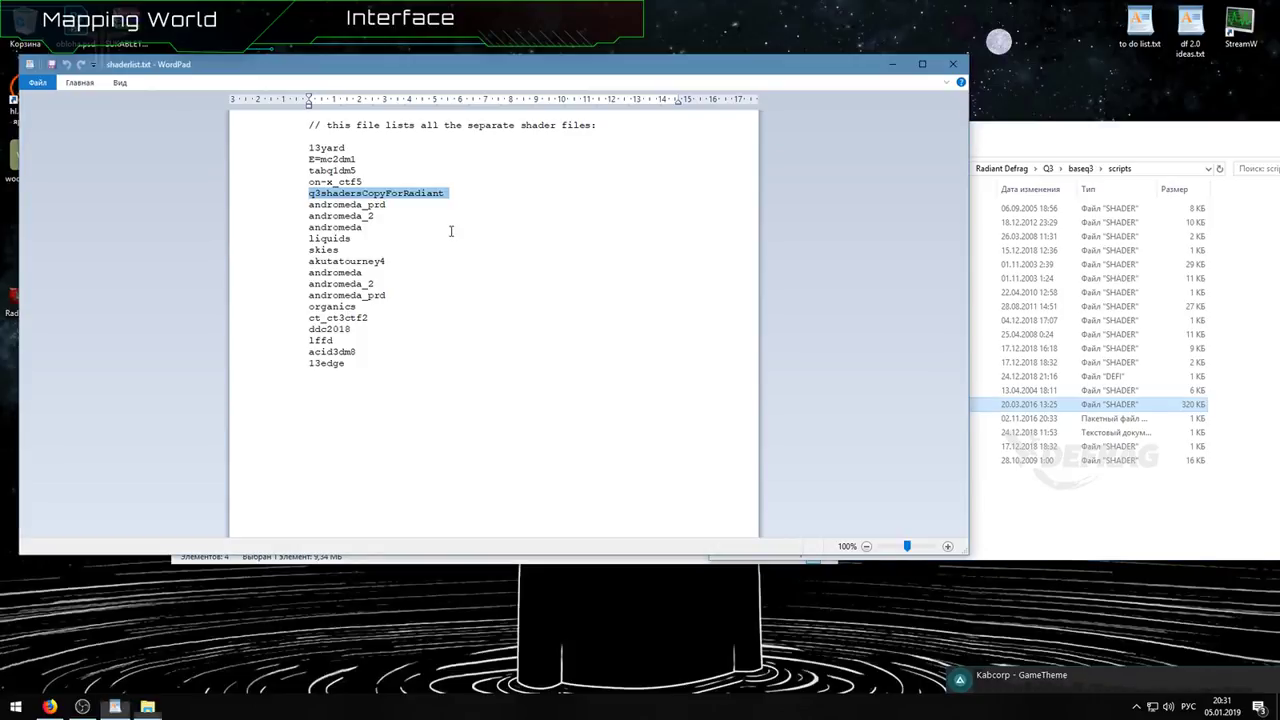
left_click(416, 164)
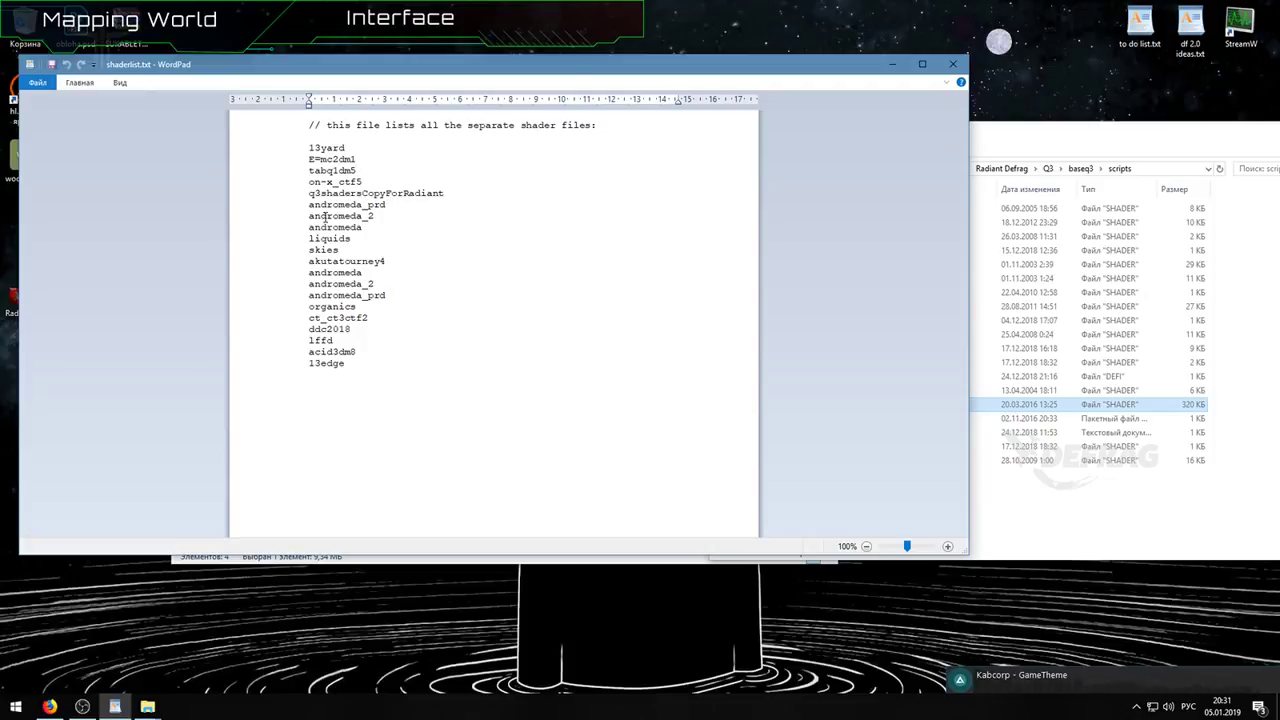
left_click(952, 64)
left_click_drag(1000, 131, 762, 208)
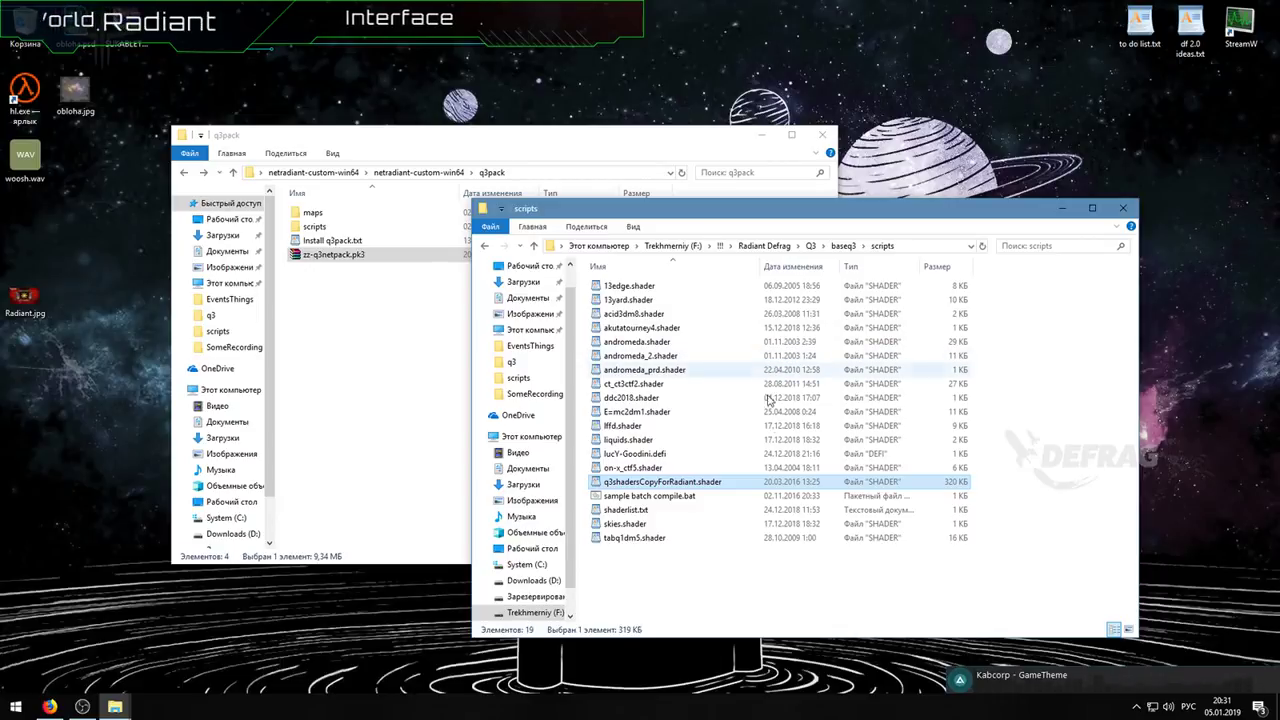
left_click(714, 573)
key("BackSpace")
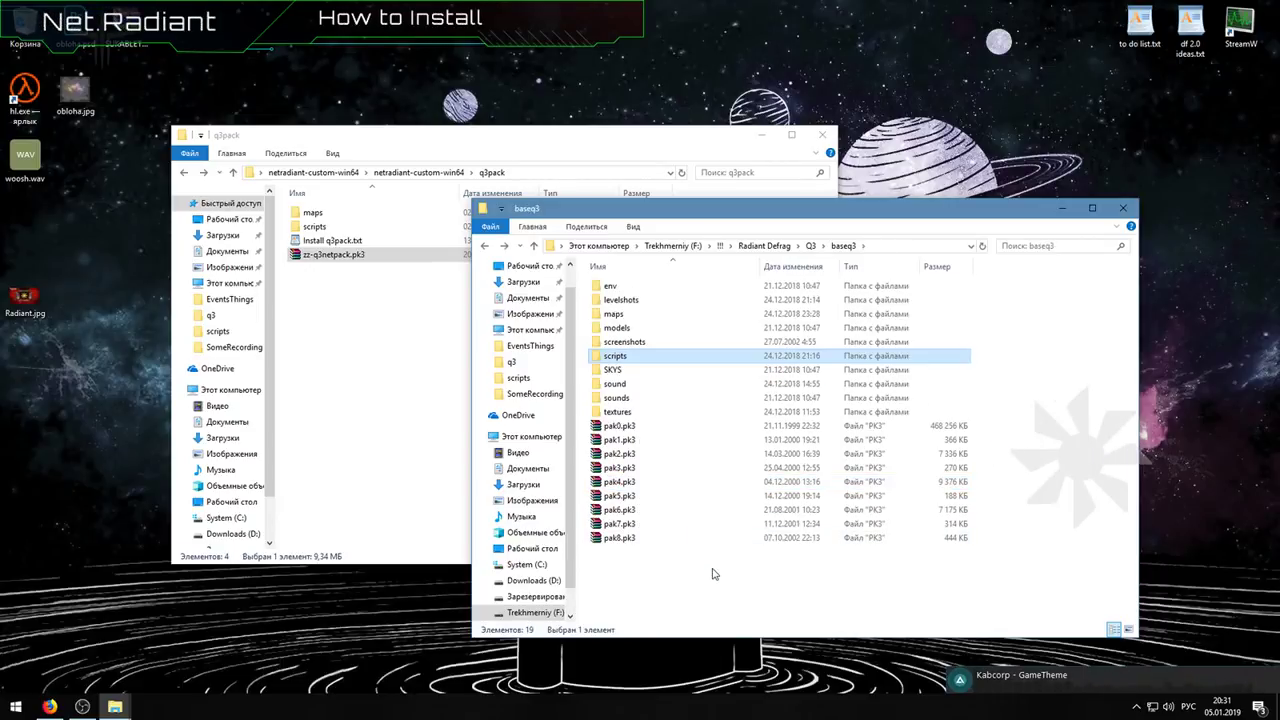
Step: Place the baseq3 window beside q3pack and review the q3pack contents that belong in baseq3
left_click_drag(656, 214, 731, 185)
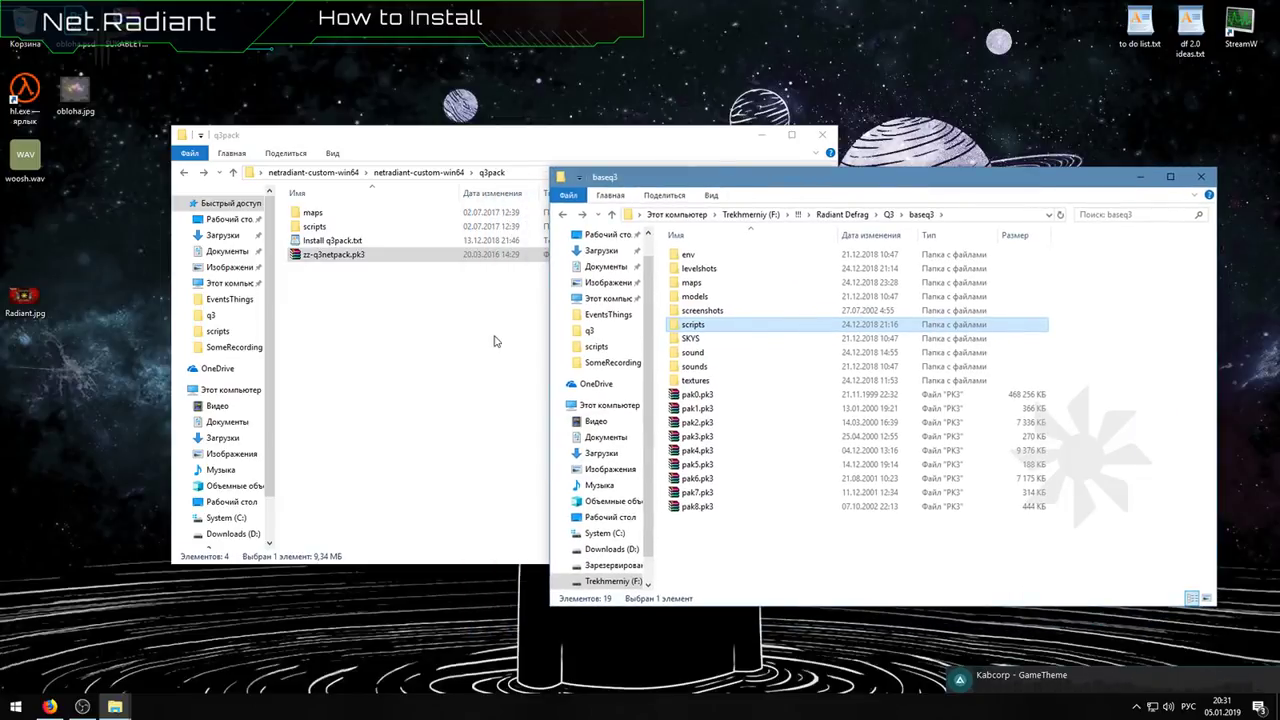
left_click(503, 145)
left_click(369, 257)
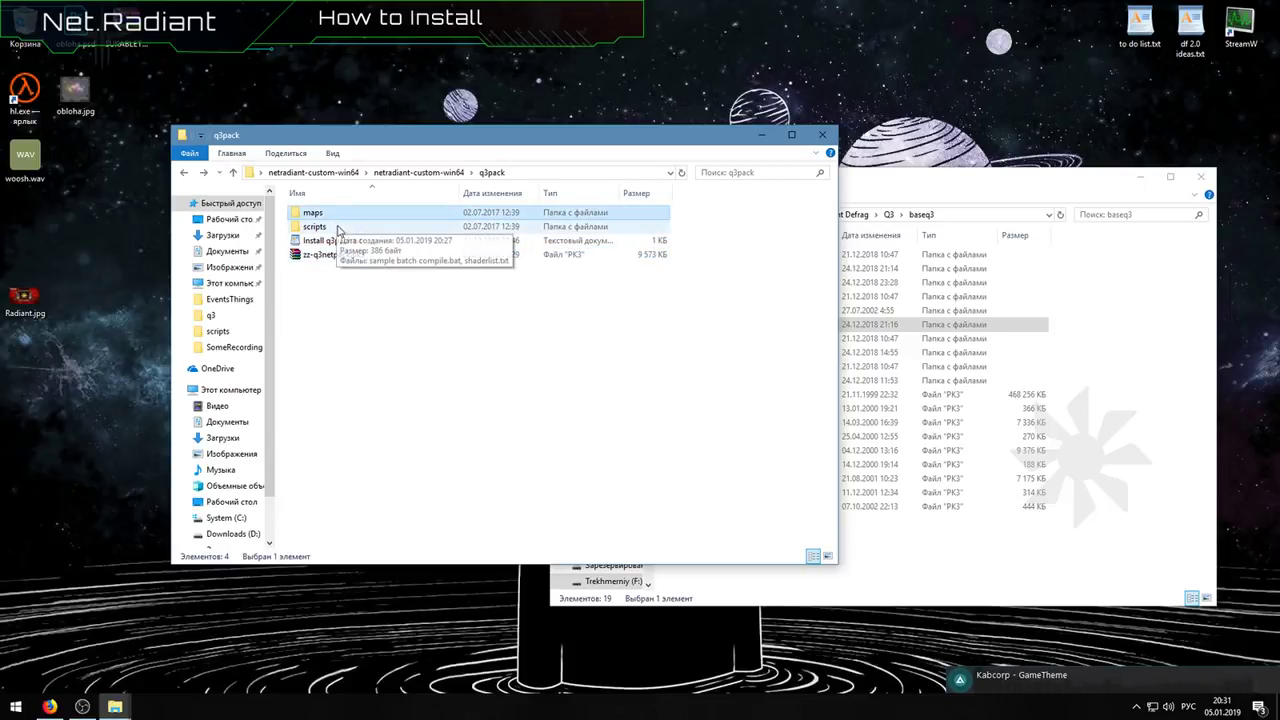
left_click(924, 555)
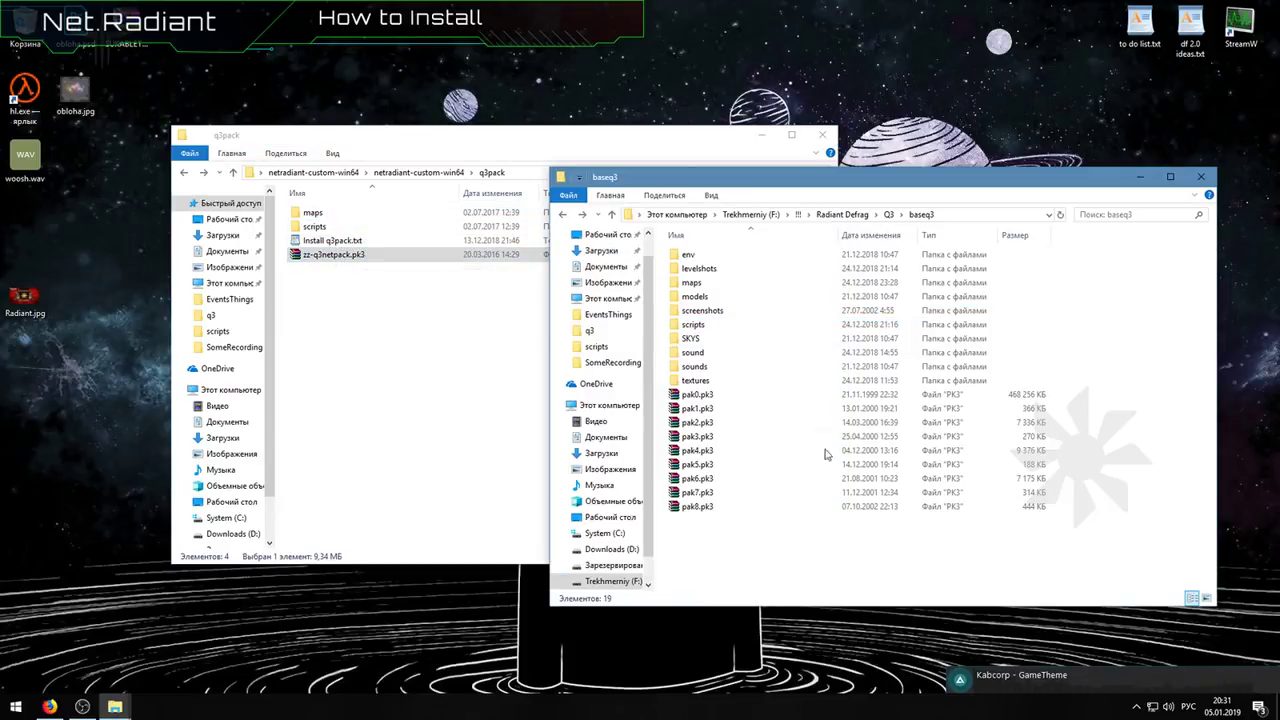
Step: Open baseq3's scripts folder and check shaderlist.txt and q3shadersCopyForRadiant.shader
double_click(716, 324)
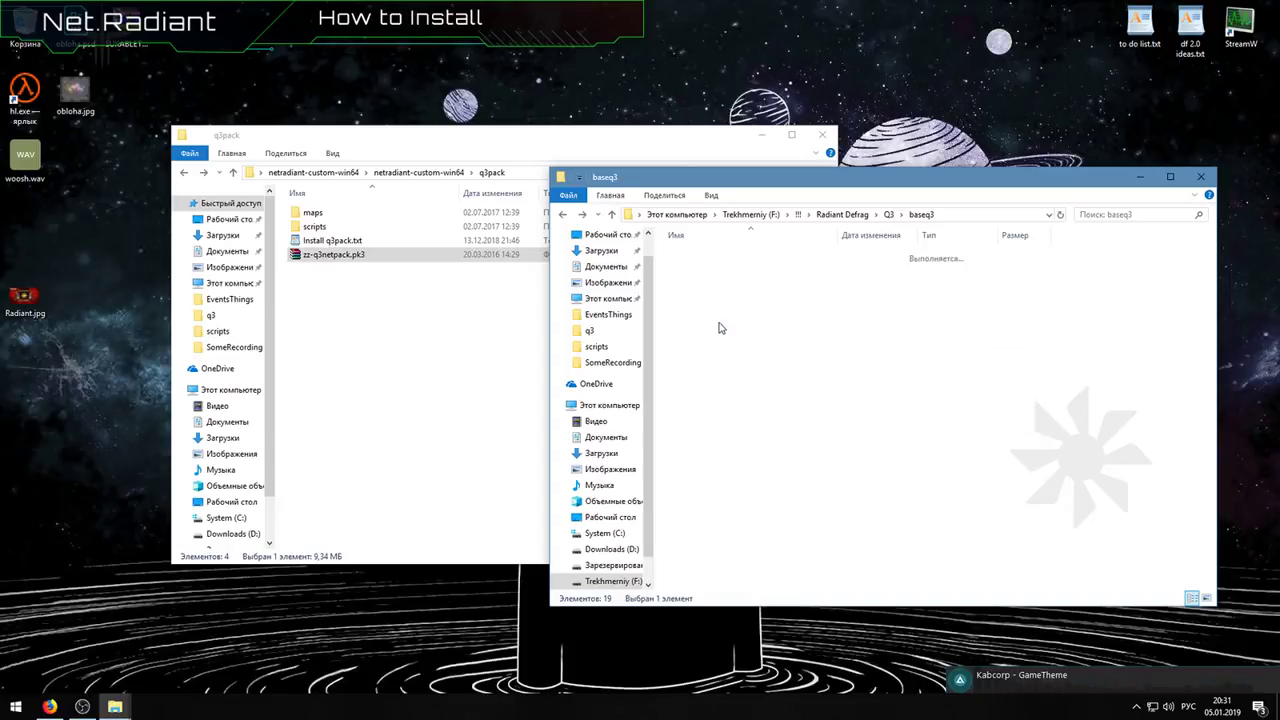
left_click(705, 479)
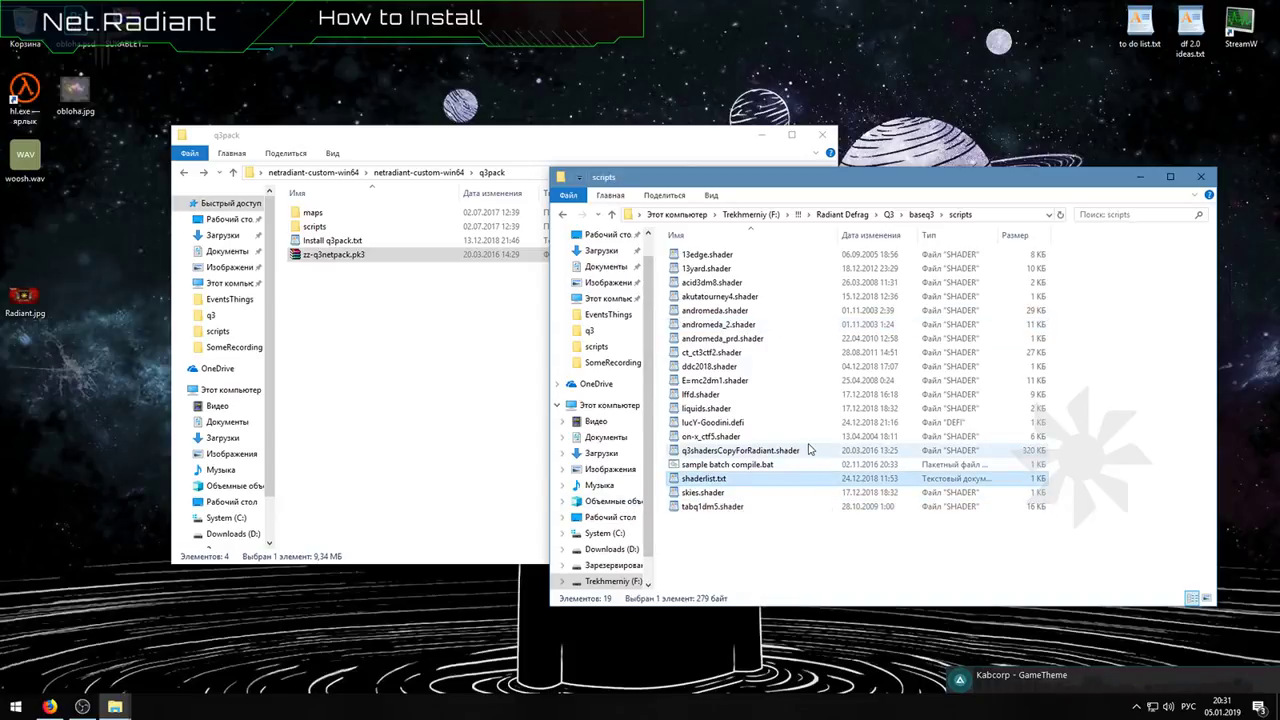
left_click(700, 451)
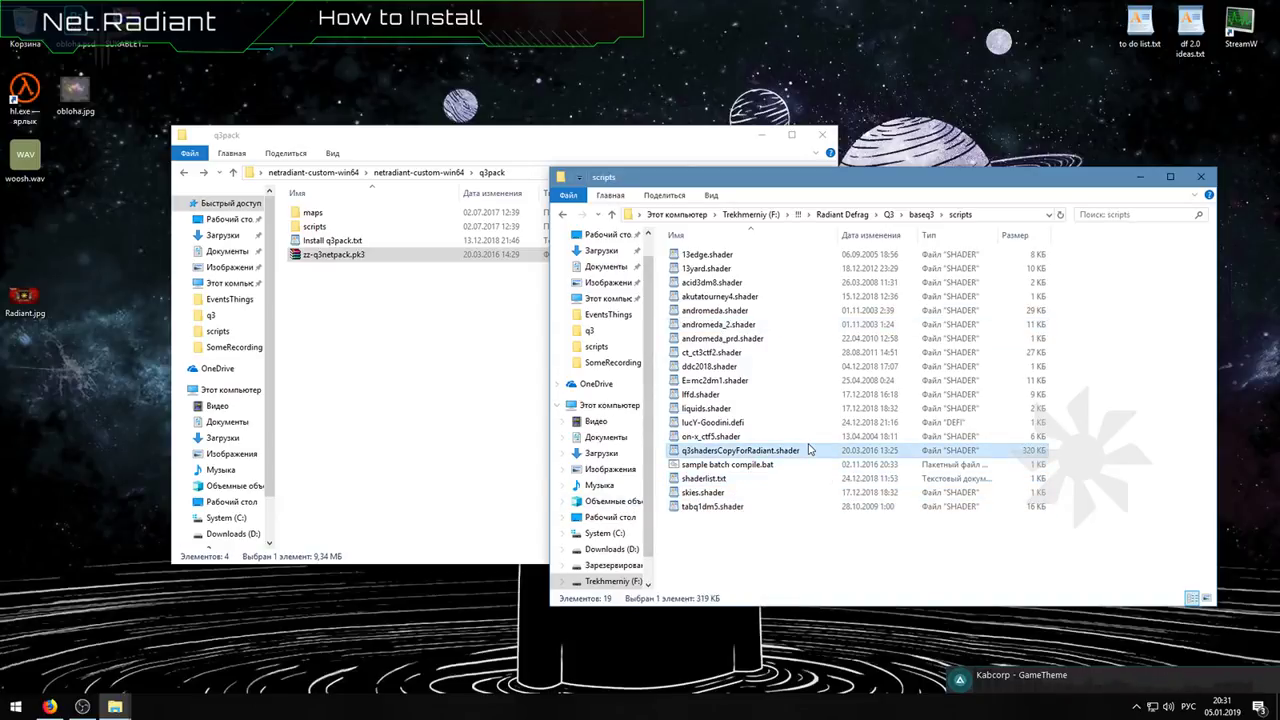
Step: Go up from q3pack to the netradiant-custom-win64 folder, look into q1pack and return
left_click(486, 369)
key("BackSpace")
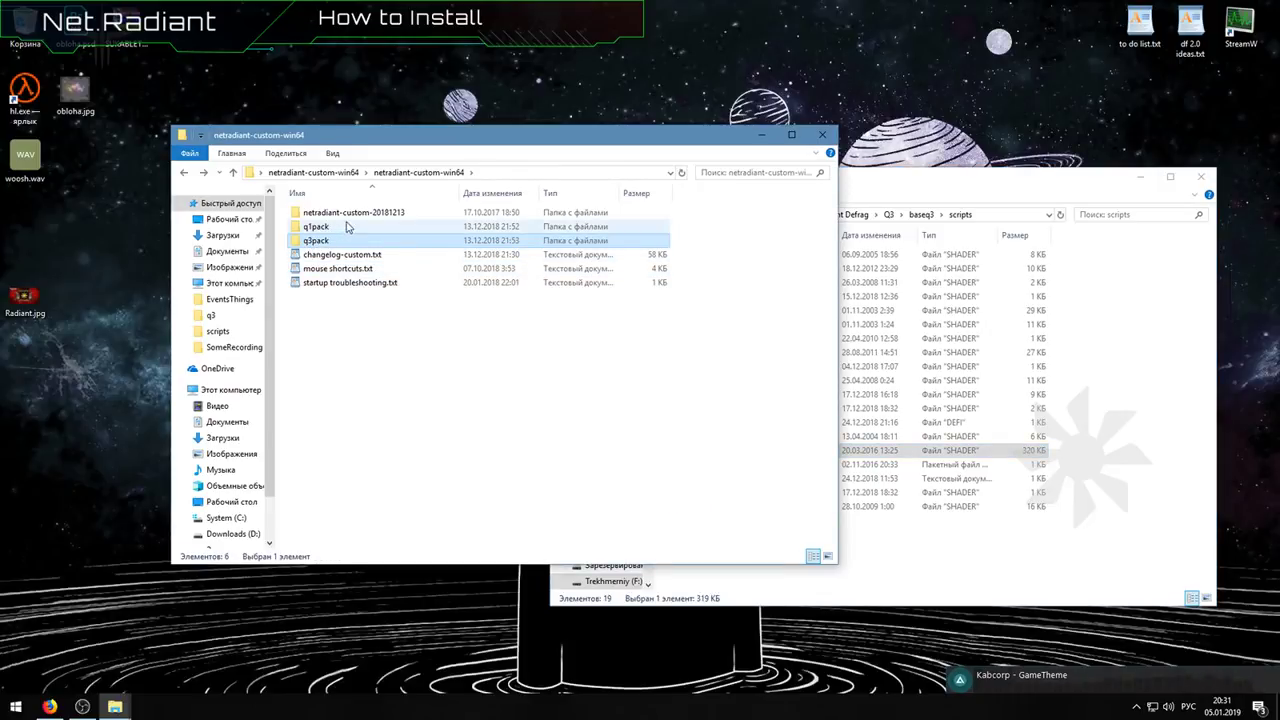
double_click(346, 227)
key("BackSpace")
Step: Open the netradiant-custom-20181213 folder and select radiant.exe
double_click(345, 212)
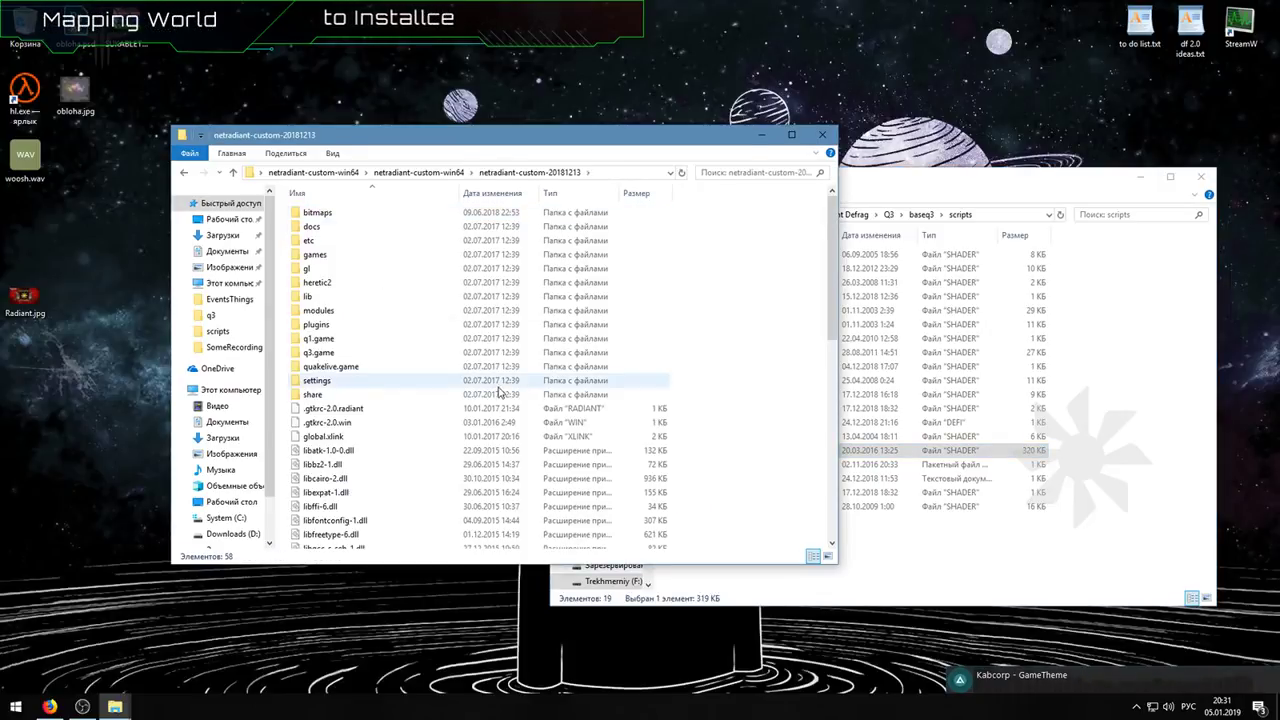
scroll(497, 392, "down", 10)
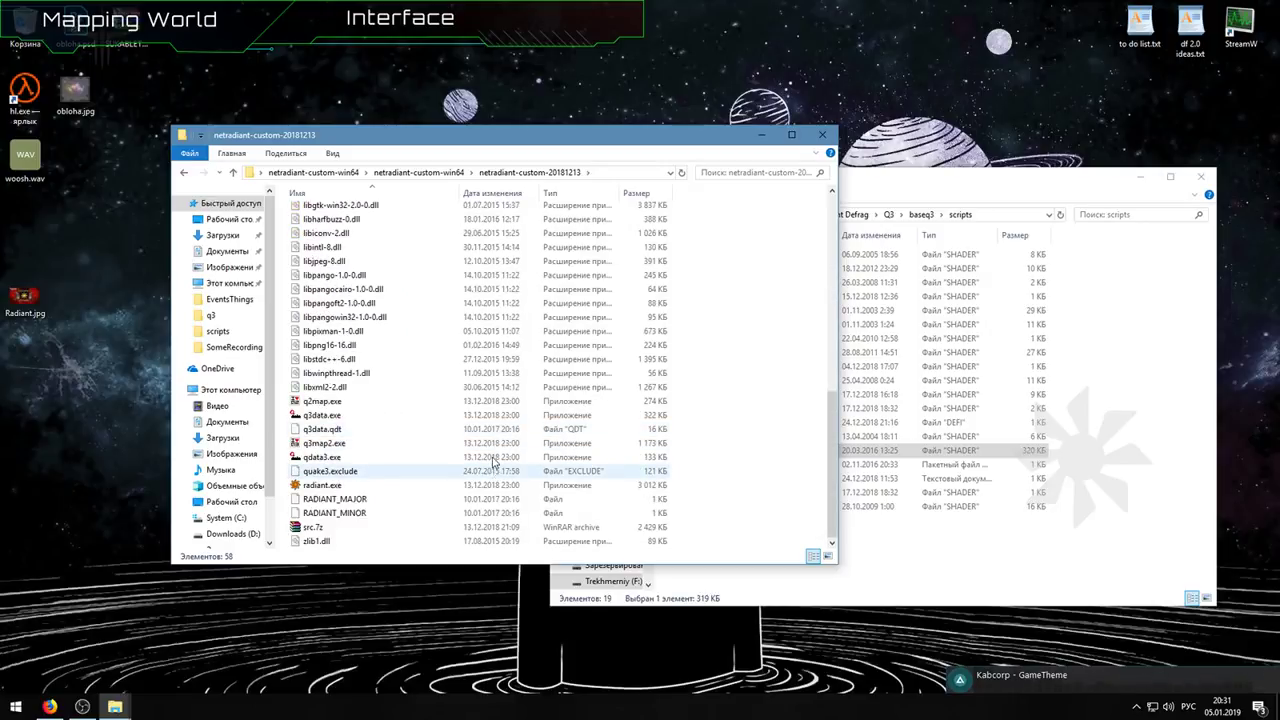
left_click(437, 176)
double_click(346, 214)
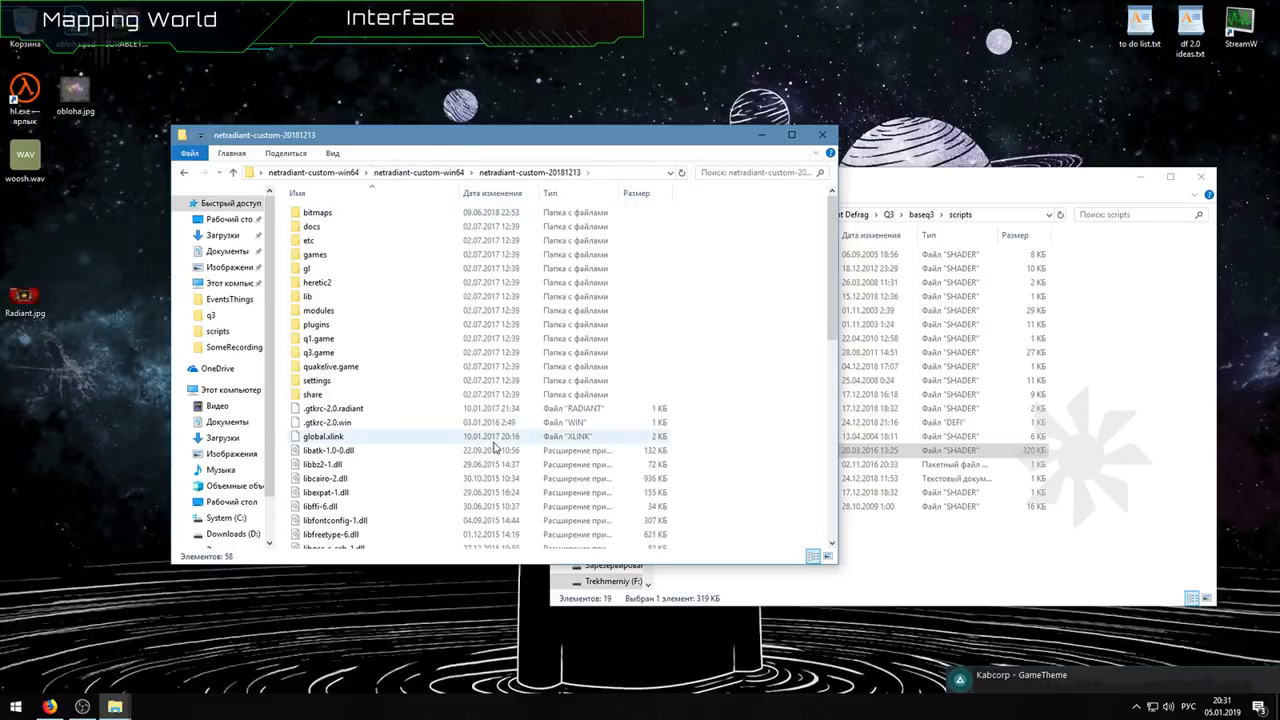
scroll(495, 447, "down", 10)
left_click(325, 486)
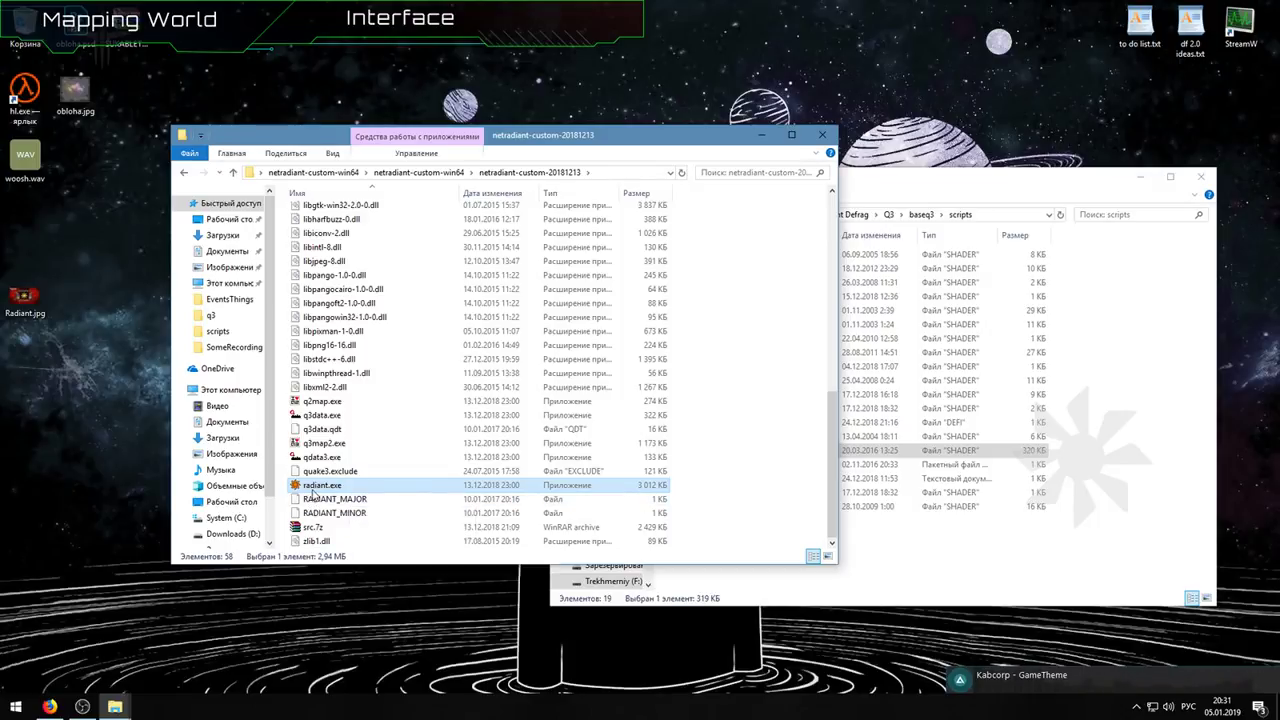
Step: Close the netradiant-custom-20181213 and scripts folder windows
left_click(823, 139)
left_click_drag(968, 180, 801, 178)
left_click(1035, 176)
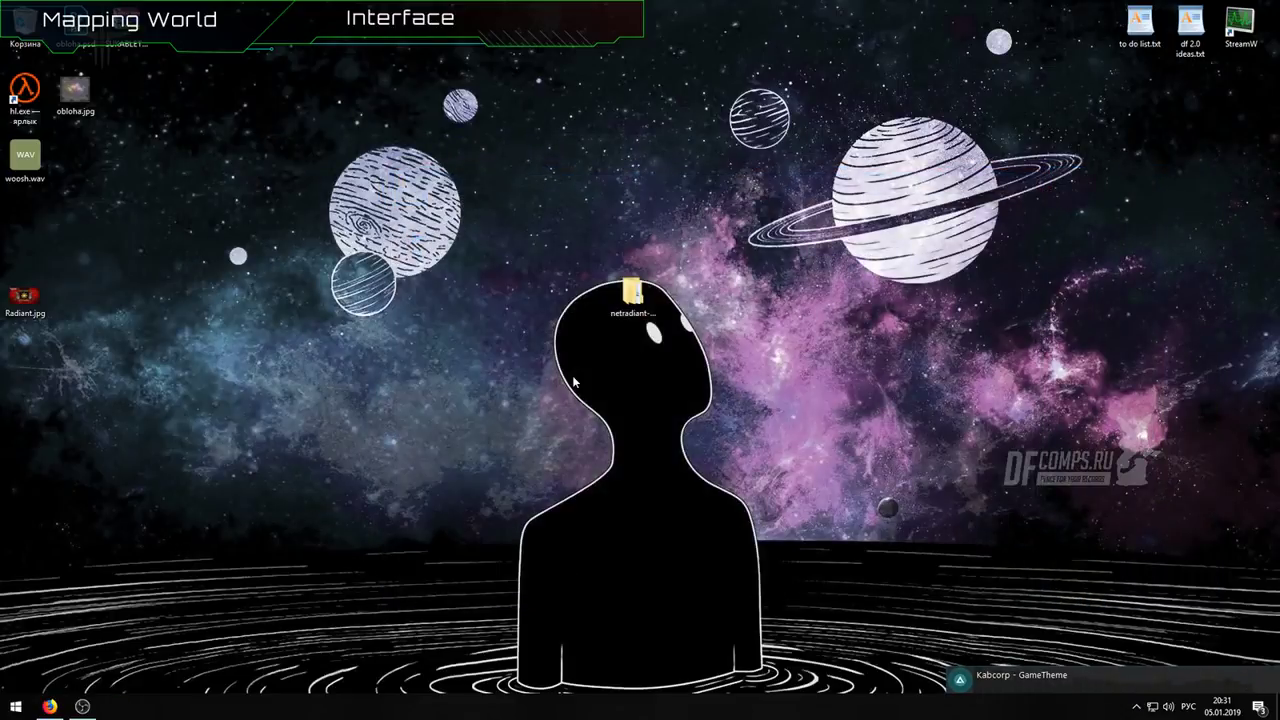
Step: Launch Radiant and end its radiant.exe process through Task Manager
key("super")
left_click(234, 561)
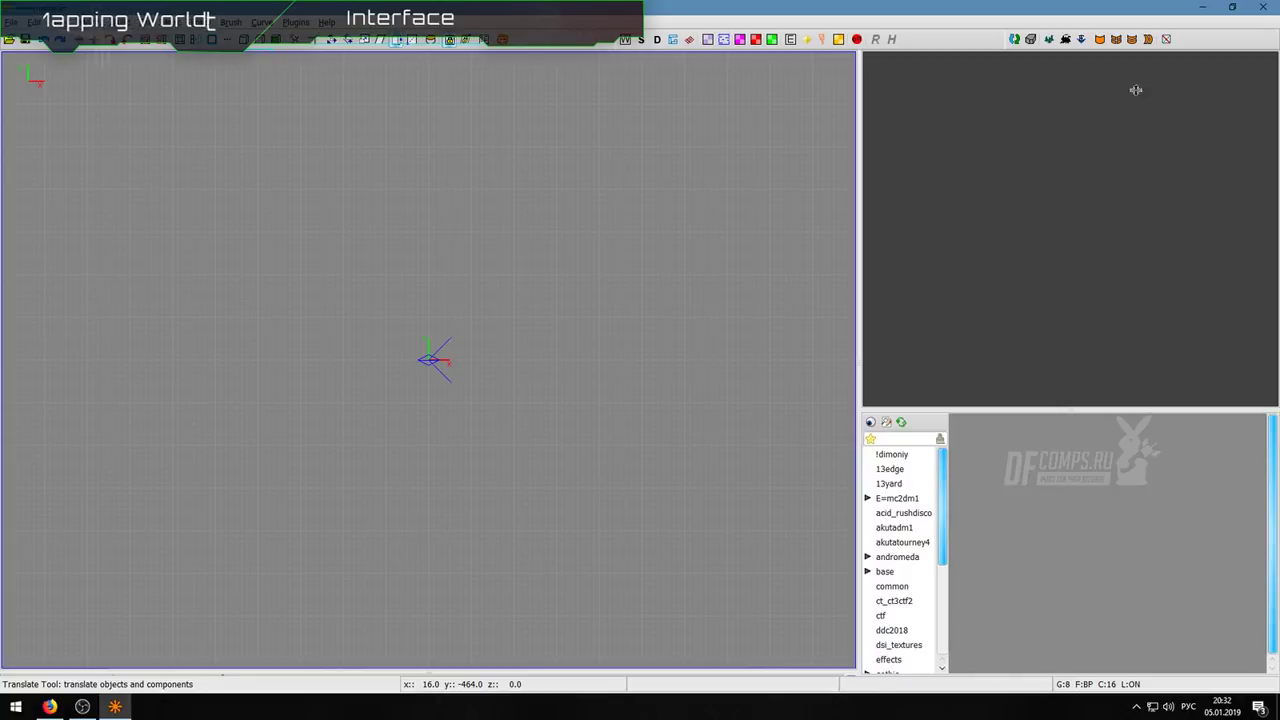
key("ctrl+shift+Escape")
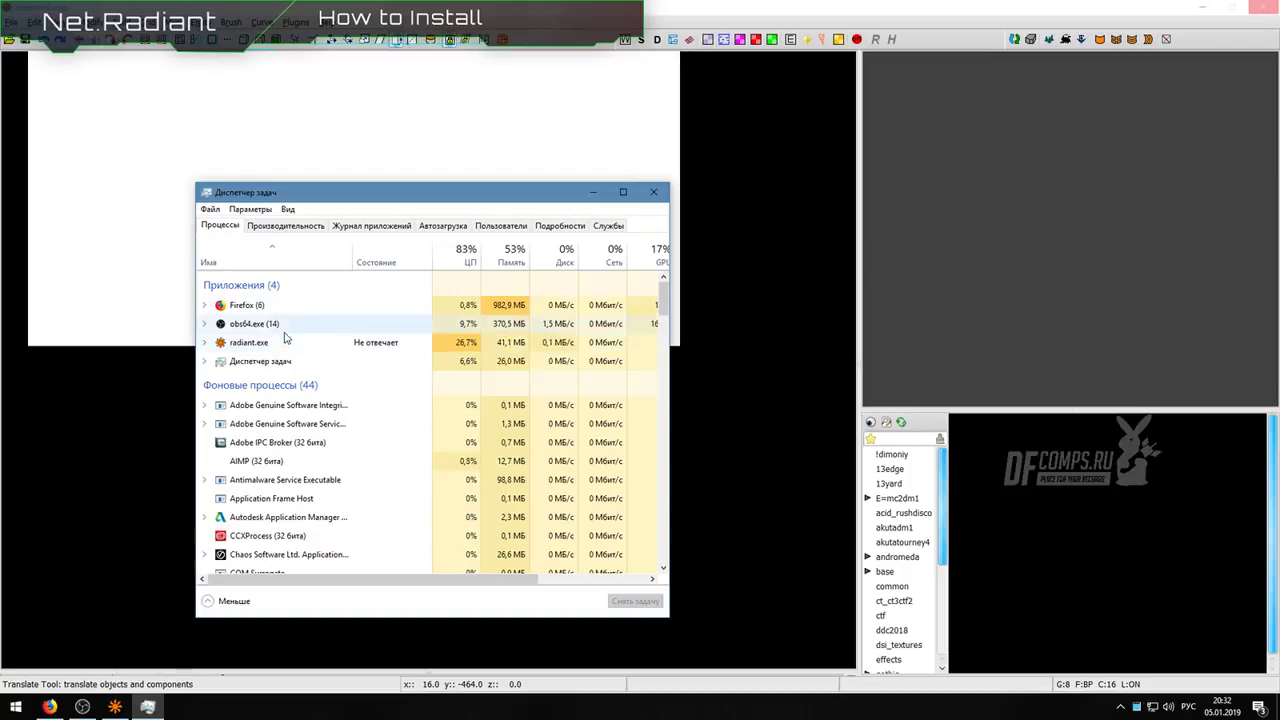
right_click(345, 342)
left_click(340, 366)
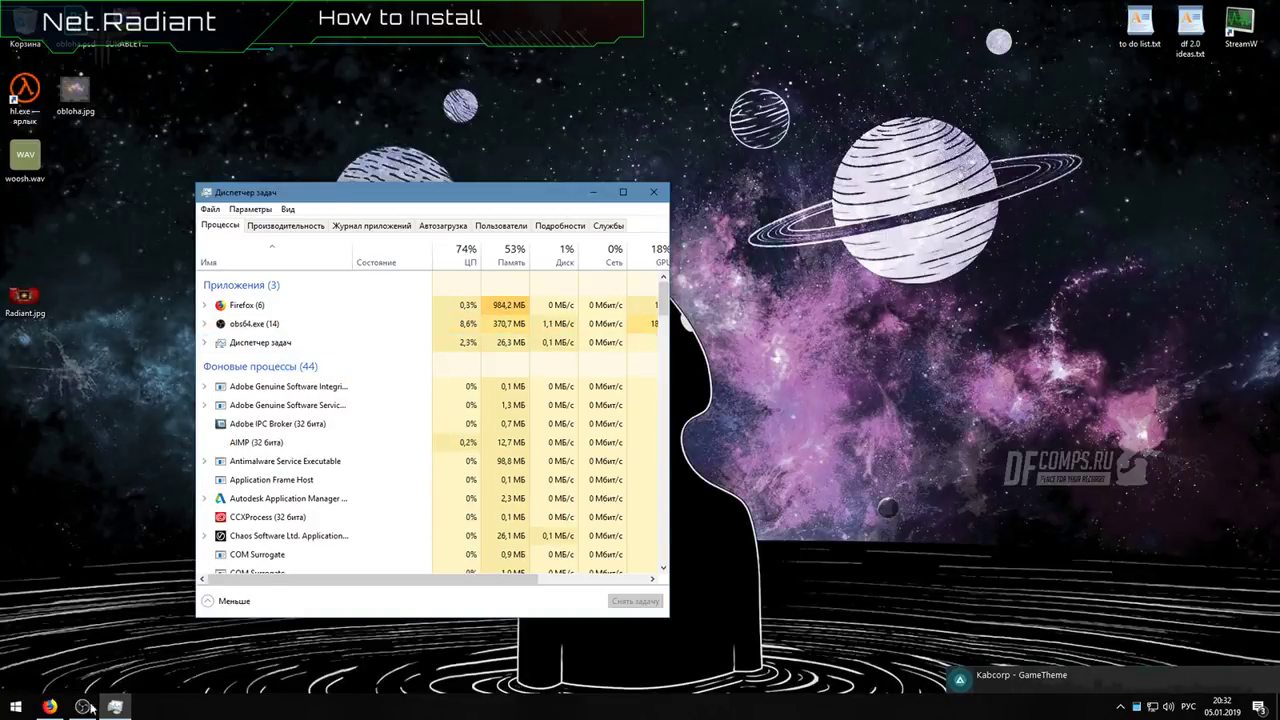
Step: Launch Radiant again and close Task Manager
left_click(15, 706)
left_click(229, 562)
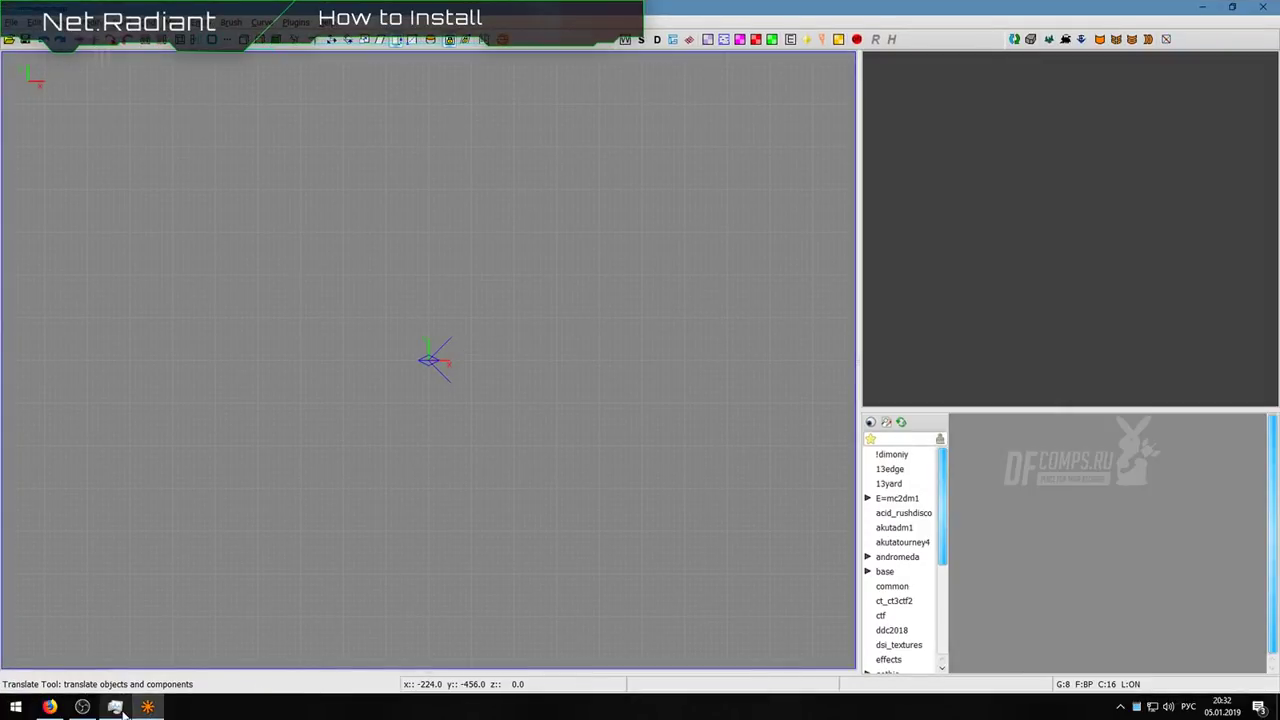
right_click(115, 706)
left_click(80, 666)
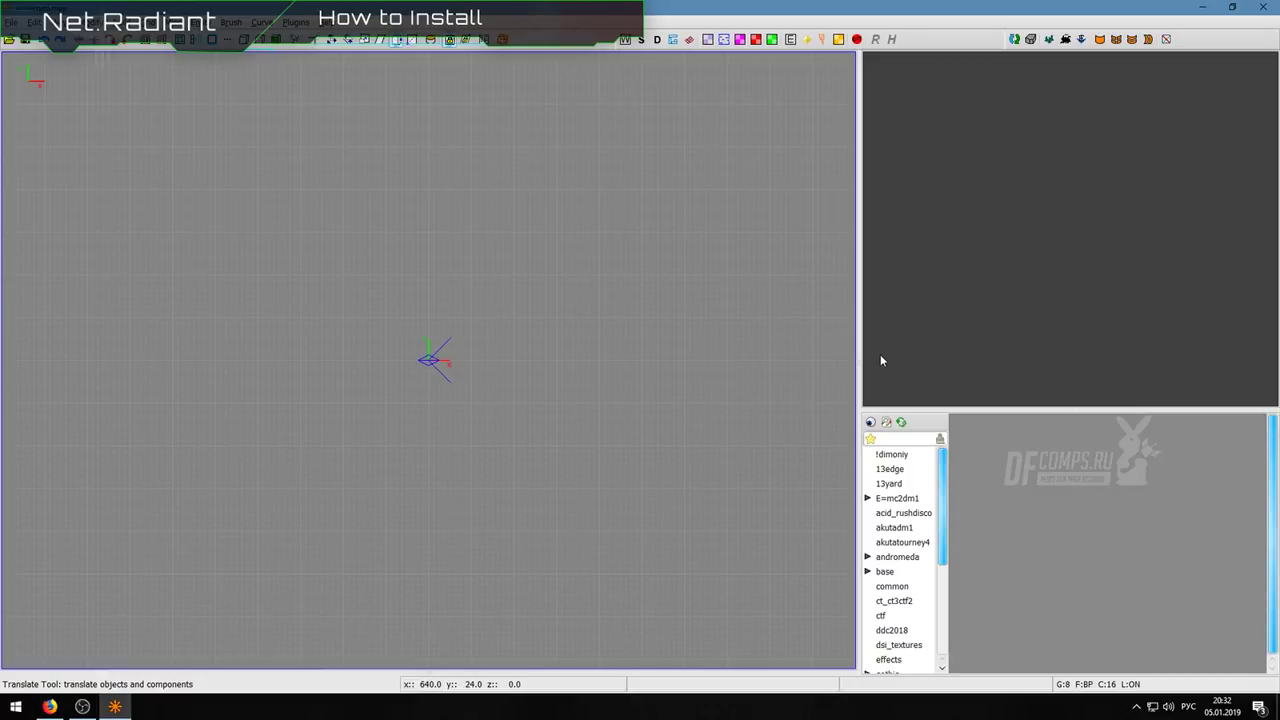
Step: Resize the panes: widen the 2D grid view slightly and enlarge the 3D camera view by making the texture browser shorter
left_click_drag(857, 358, 1278, 299)
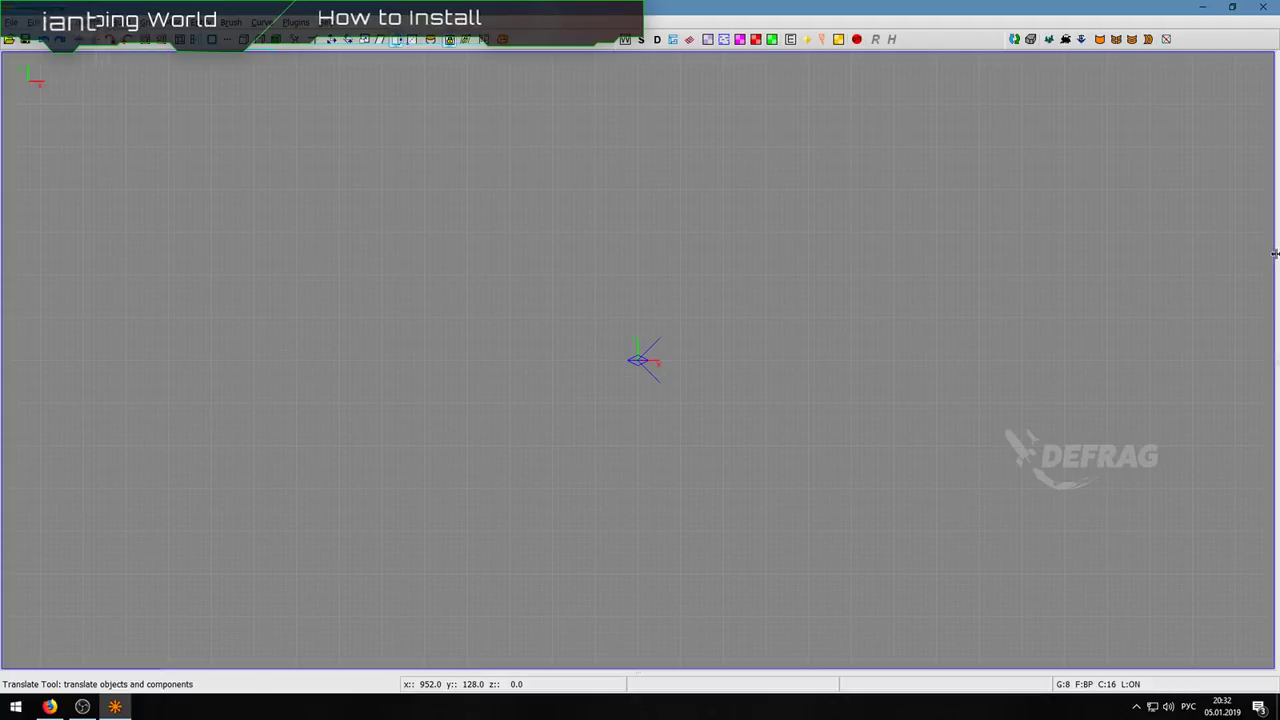
left_click_drag(1275, 253, 919, 248)
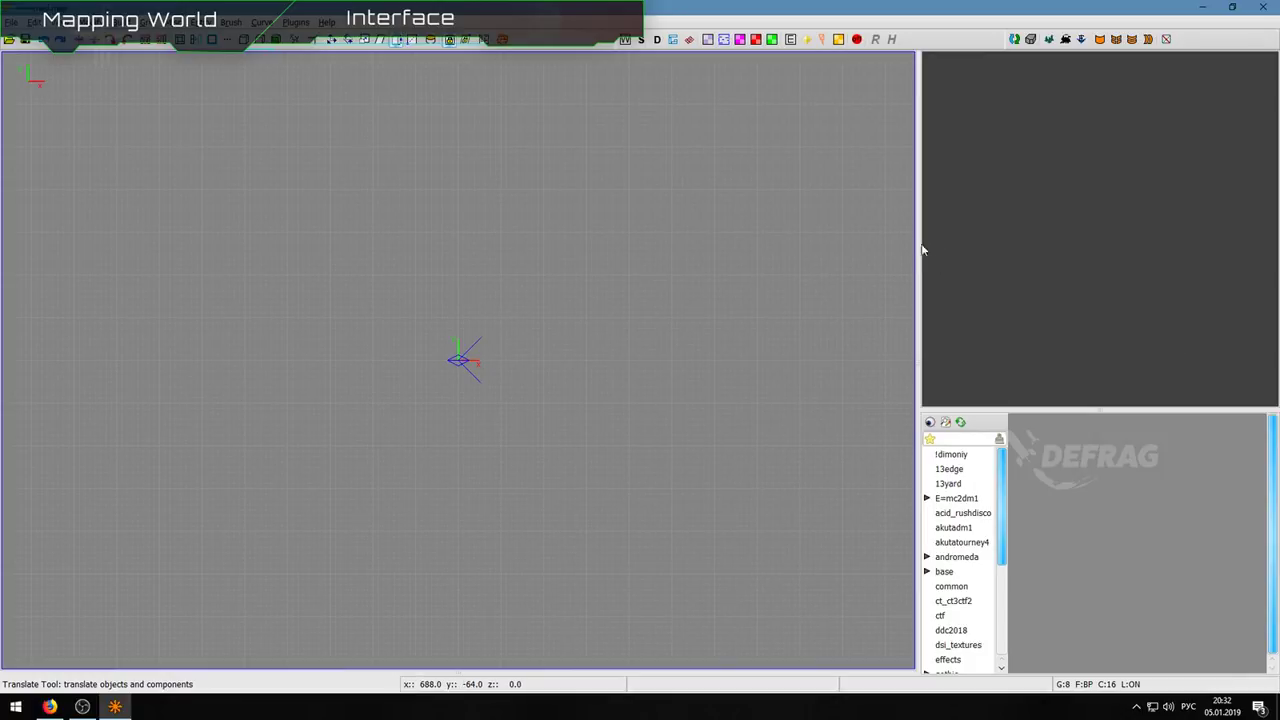
left_click_drag(917, 249, 883, 257)
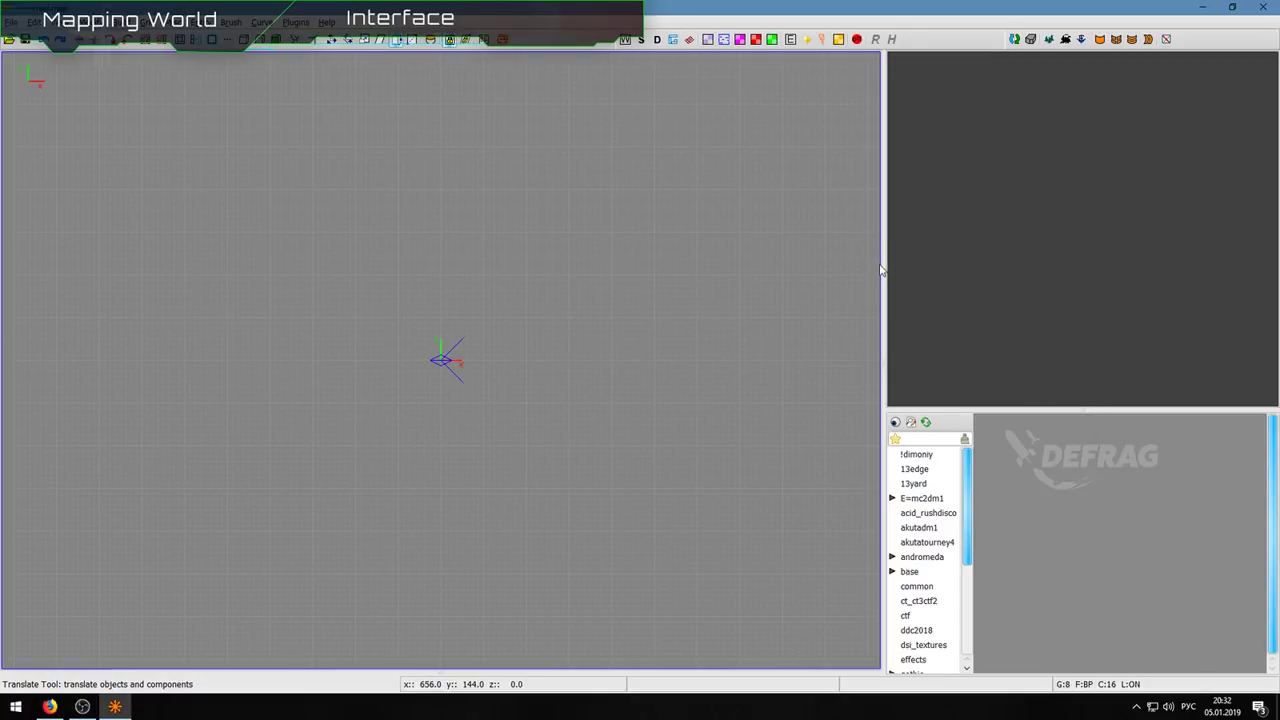
left_click_drag(1051, 410, 1022, 686)
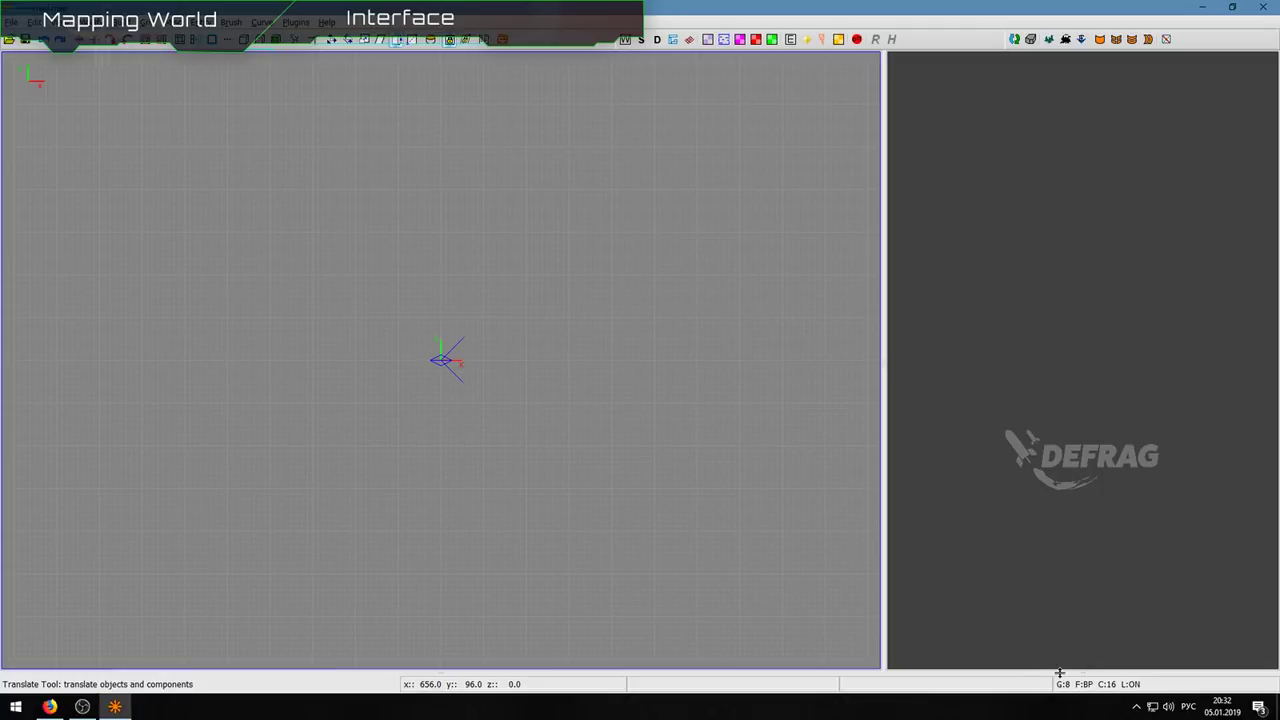
left_click_drag(1059, 673, 1082, 457)
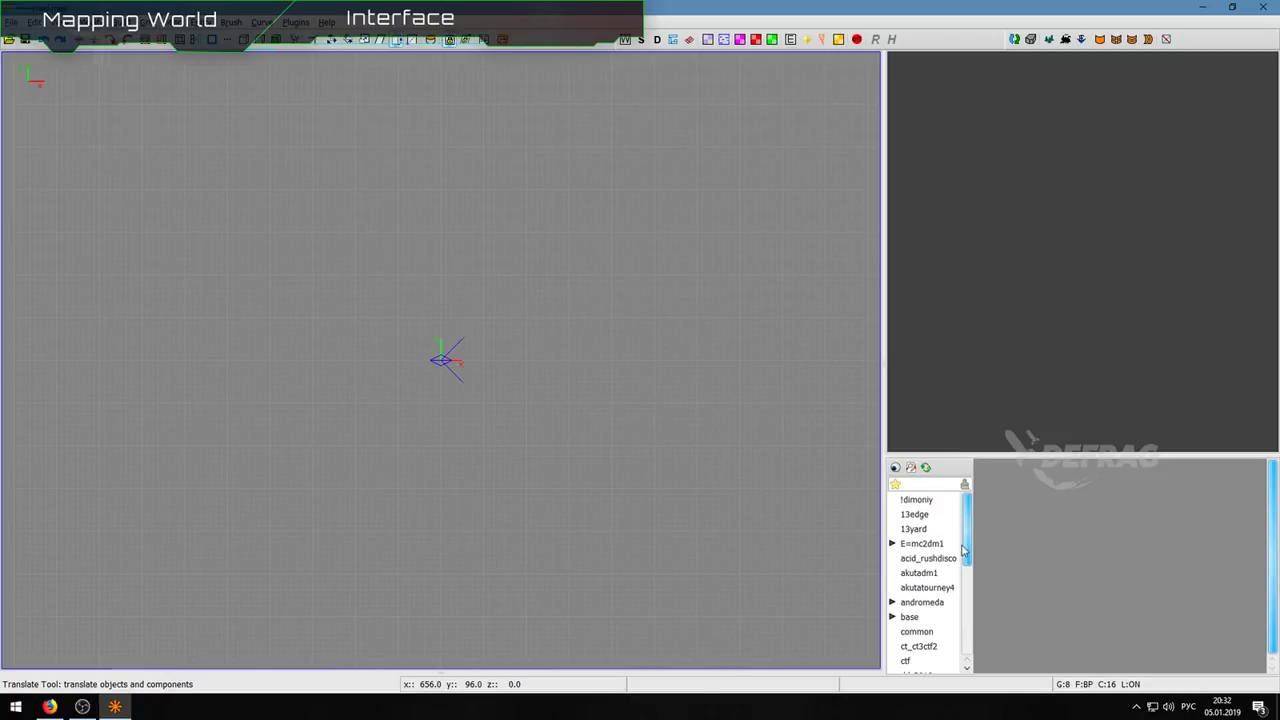
Step: Load the 13yard texture set and look through its textures
left_click(930, 528)
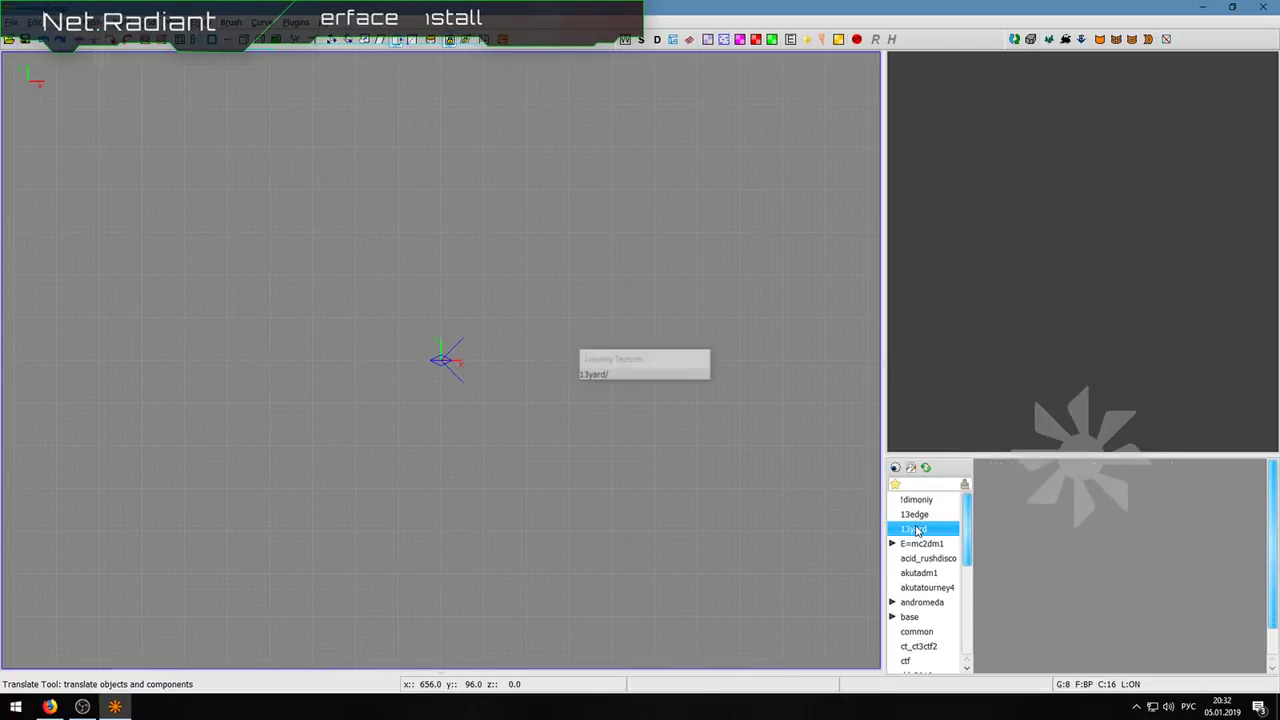
scroll(1139, 605, "down", 5)
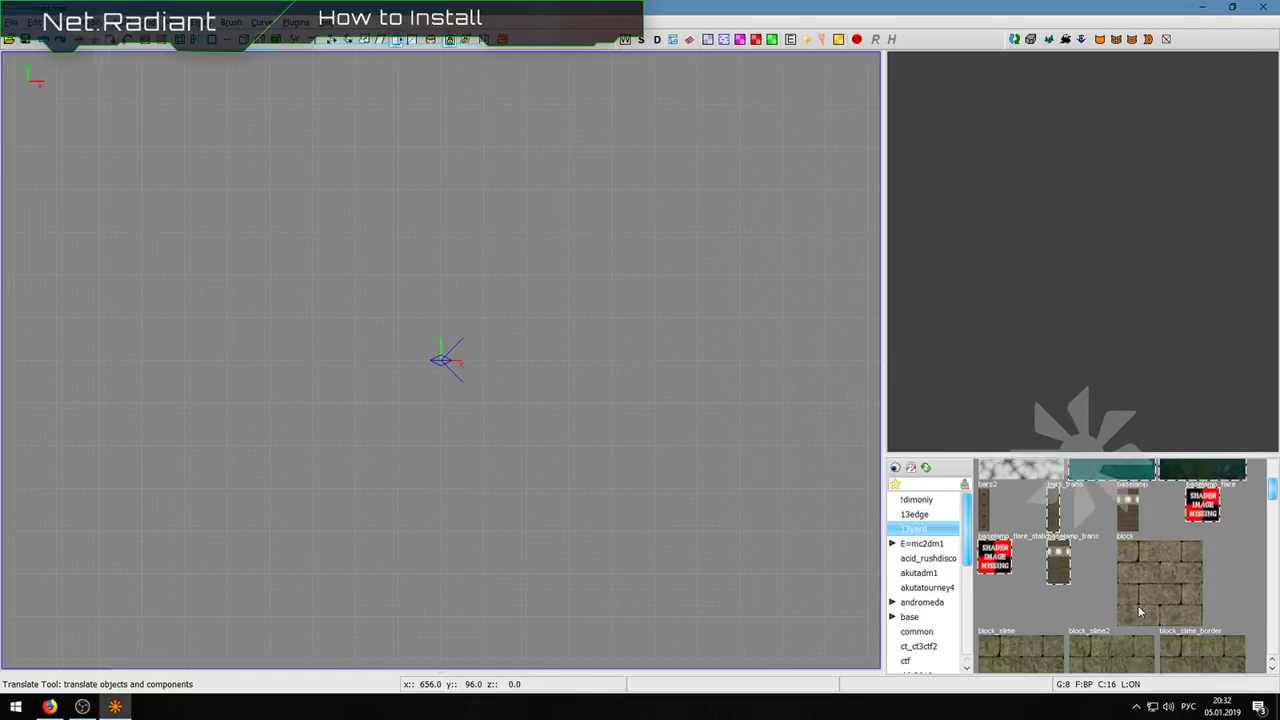
scroll(1138, 605, "up", 4)
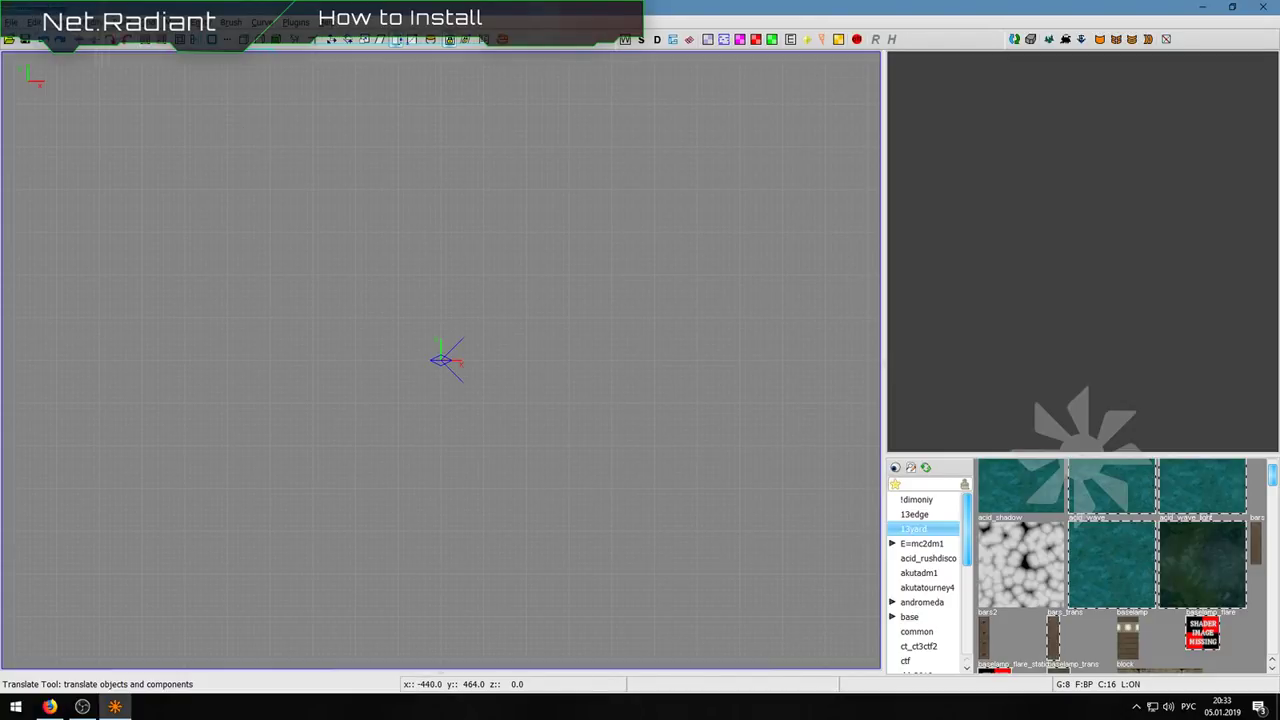
left_click(11, 22)
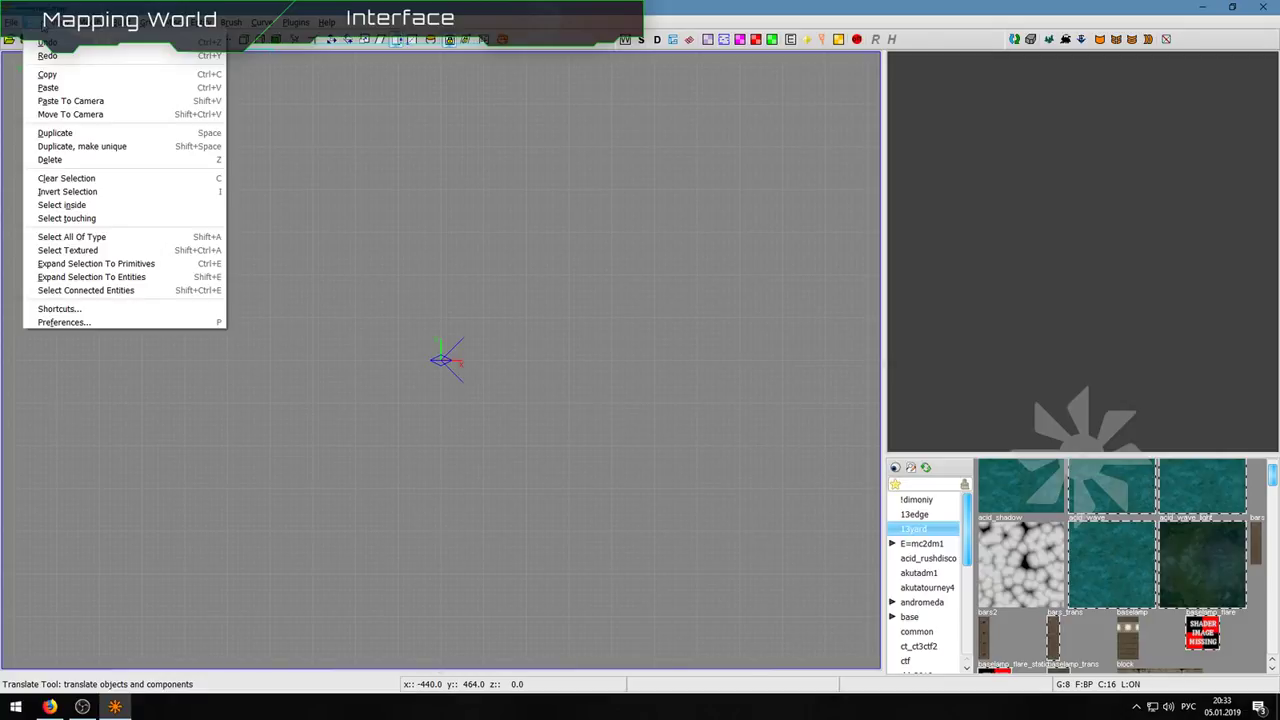
mouse_move(52, 26)
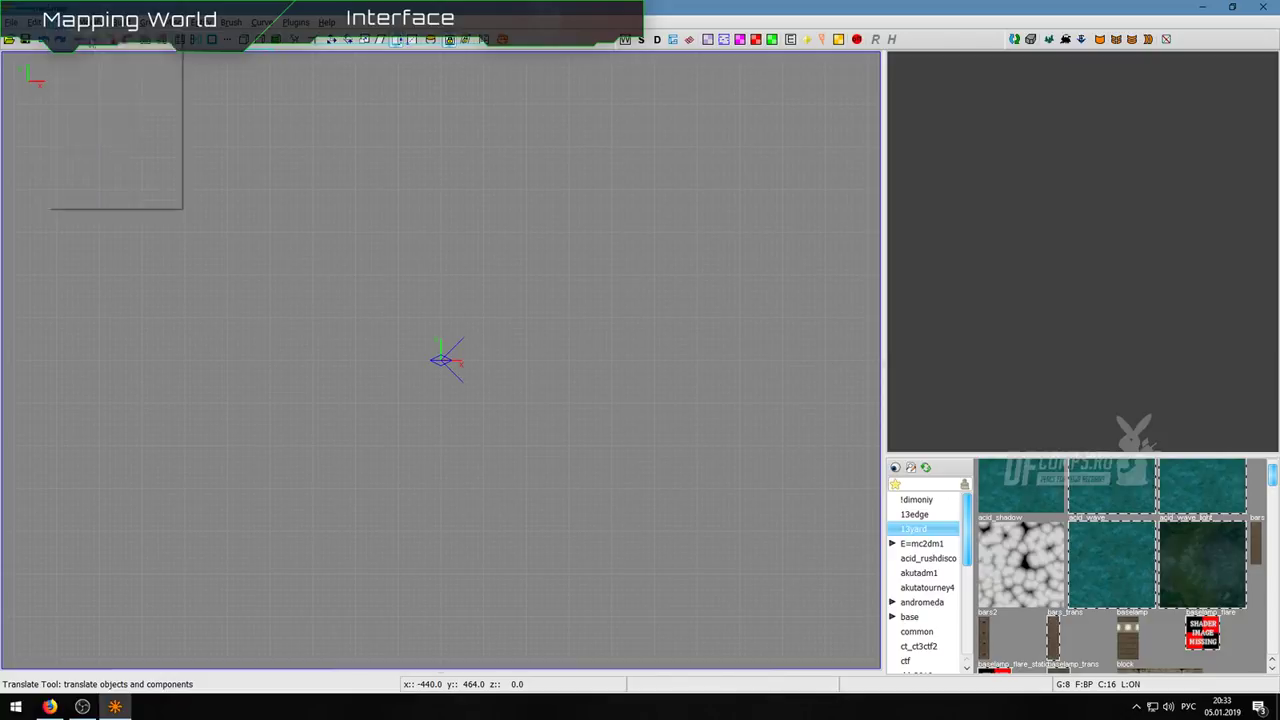
mouse_move(104, 124)
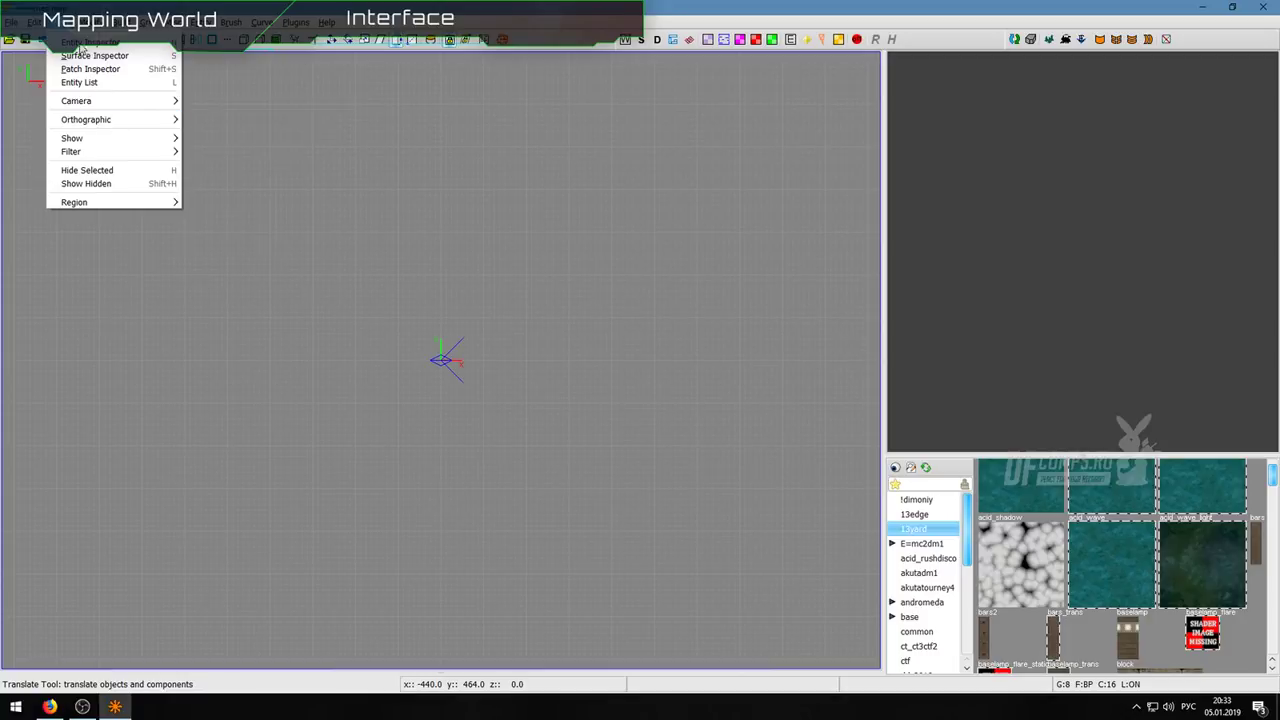
mouse_move(296, 22)
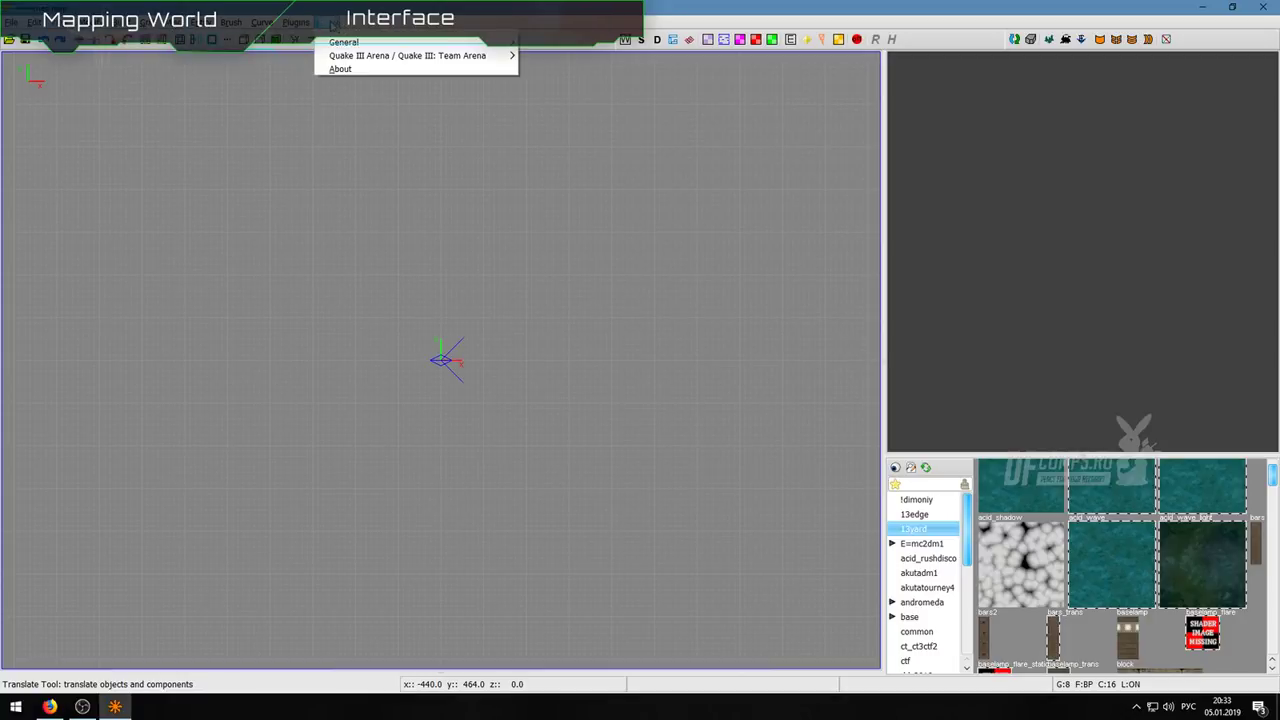
mouse_move(318, 47)
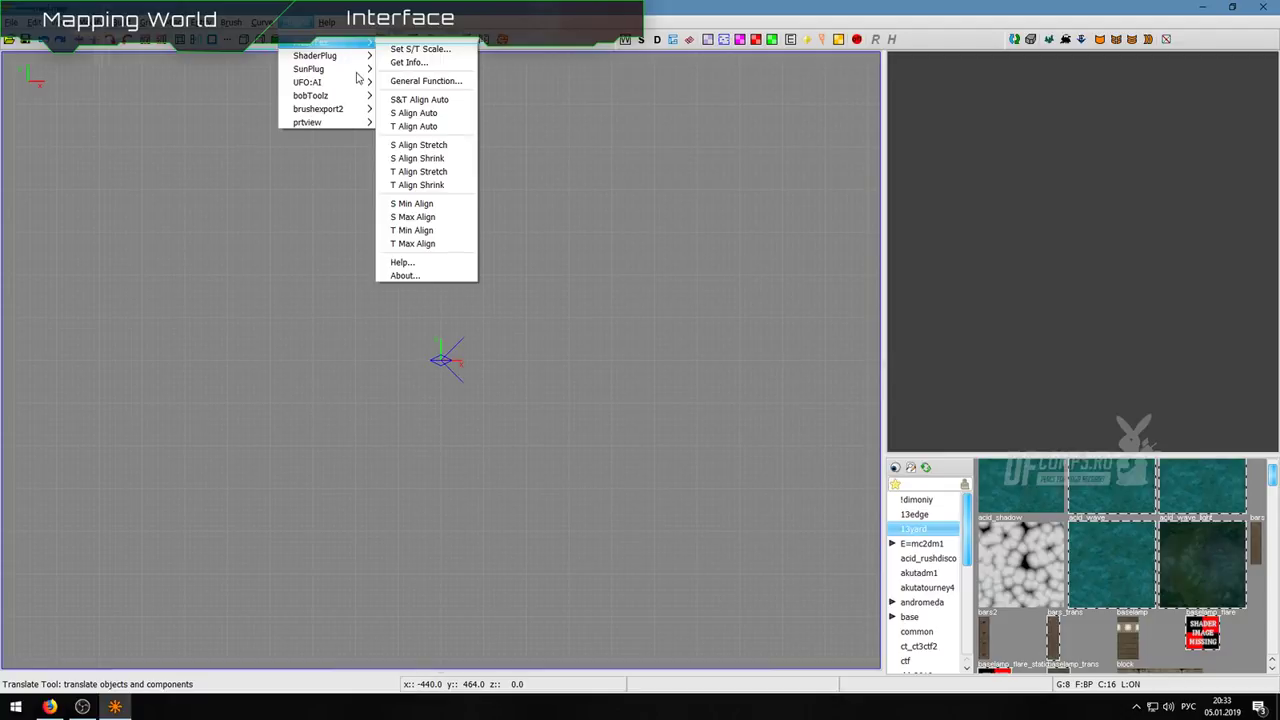
mouse_move(342, 86)
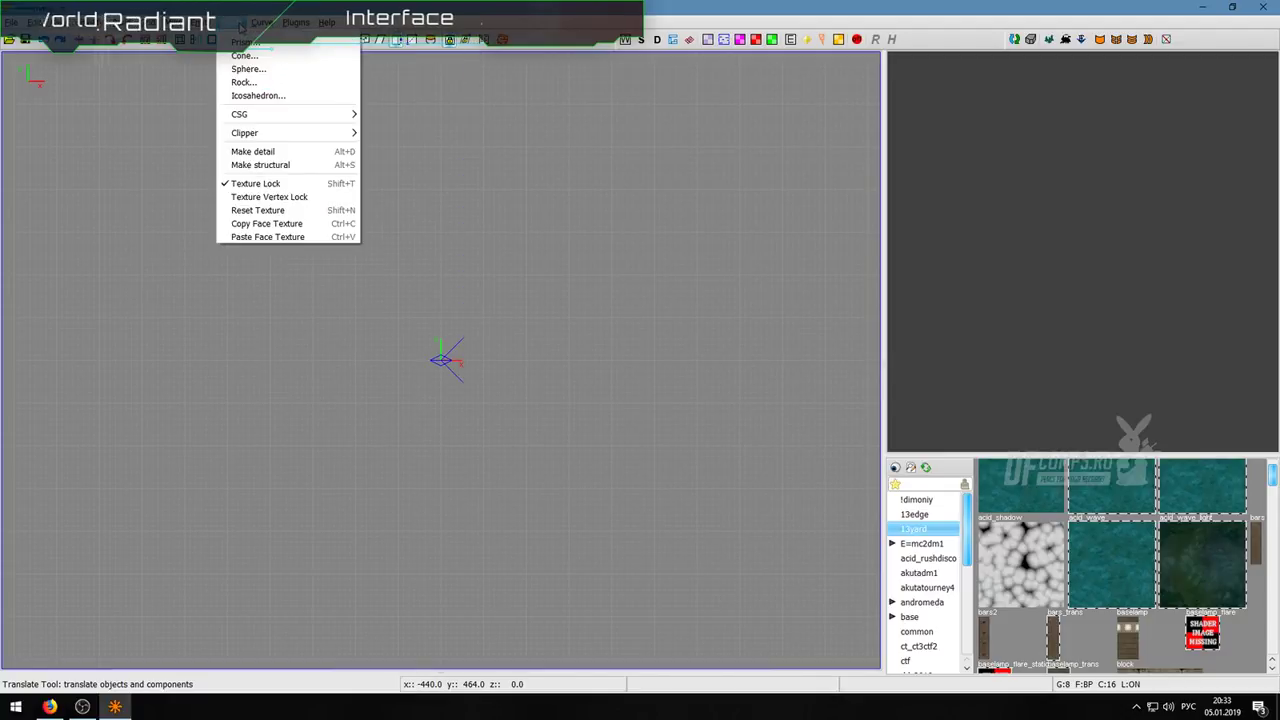
mouse_move(146, 23)
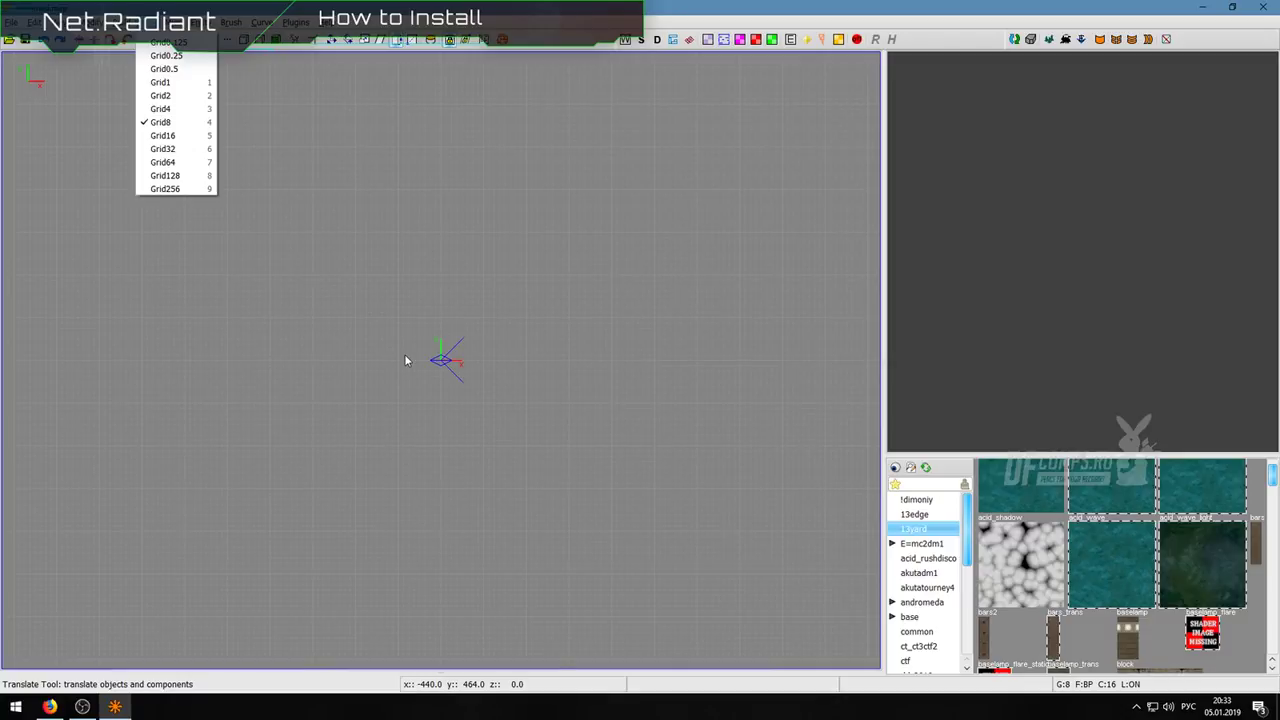
left_click(408, 296)
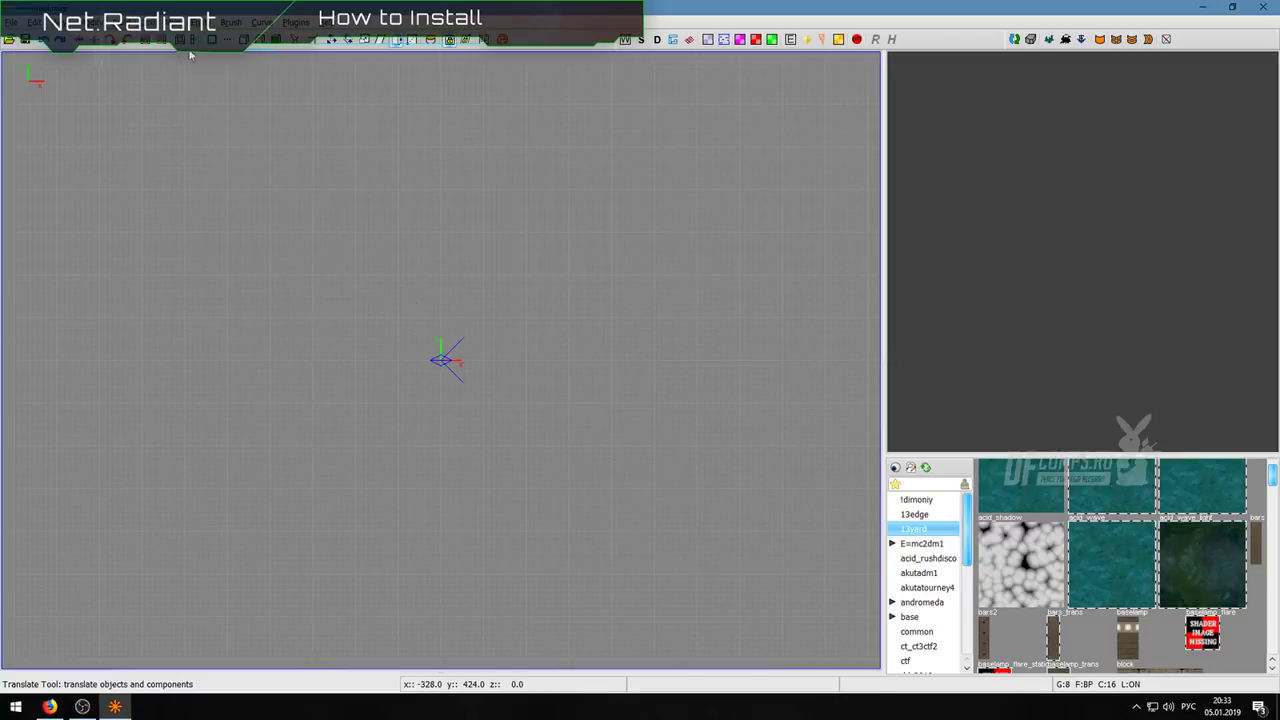
left_click(121, 22)
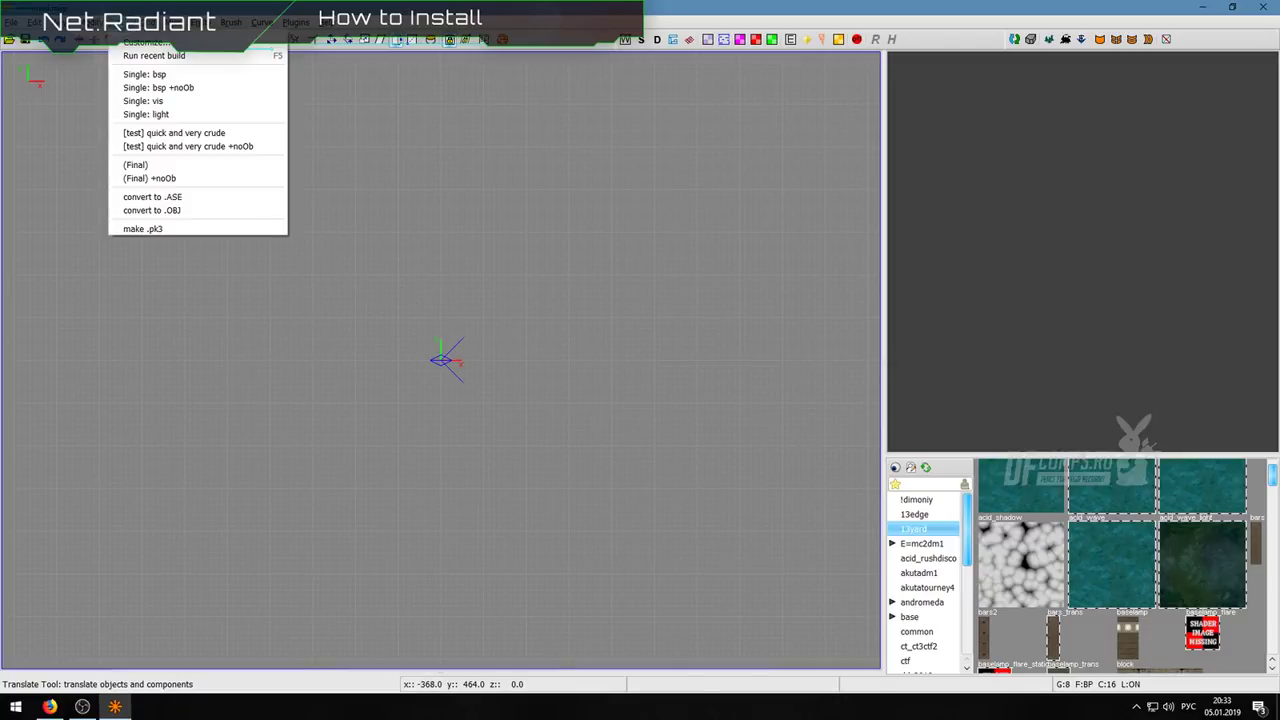
mouse_move(155, 22)
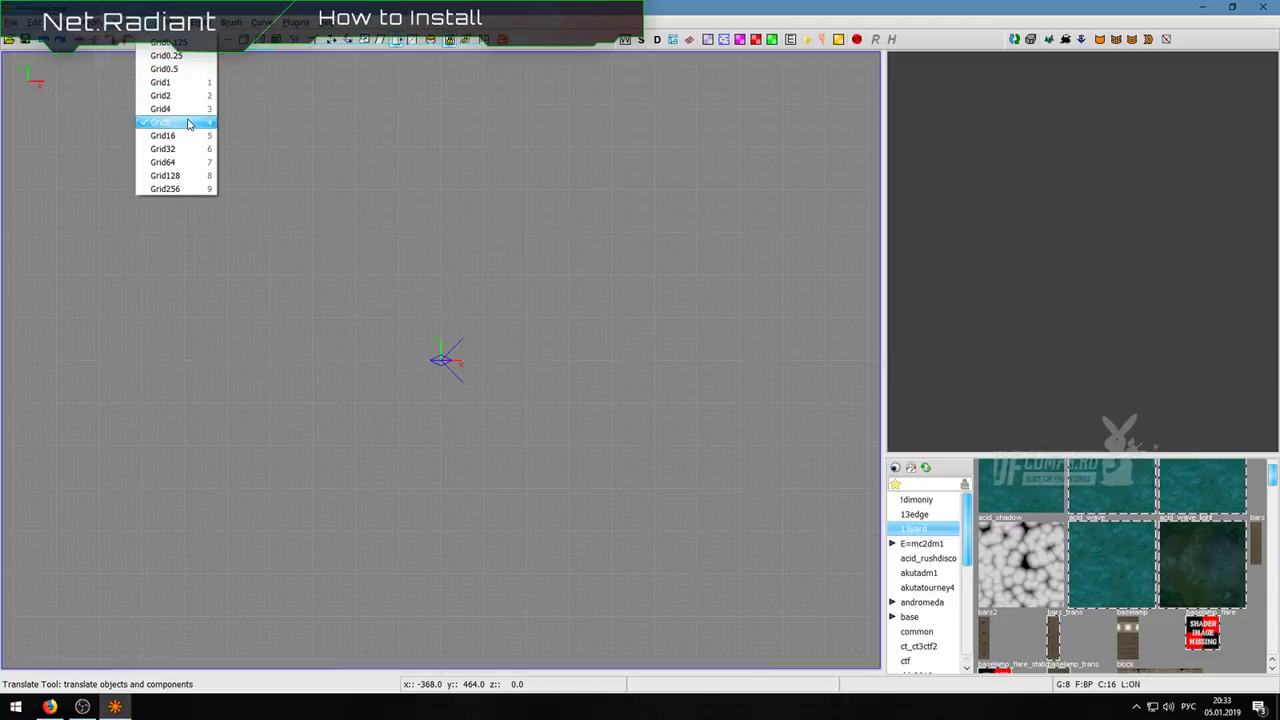
left_click(439, 366)
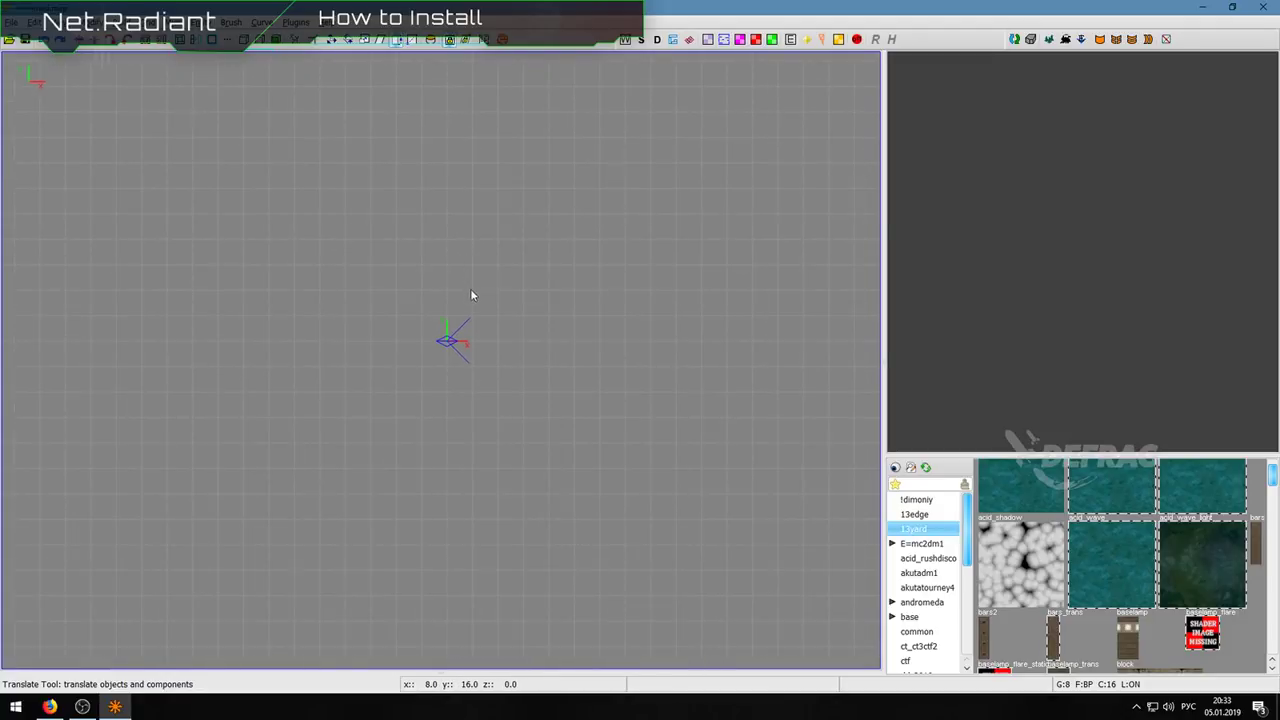
right_click(480, 327)
mouse_move(541, 537)
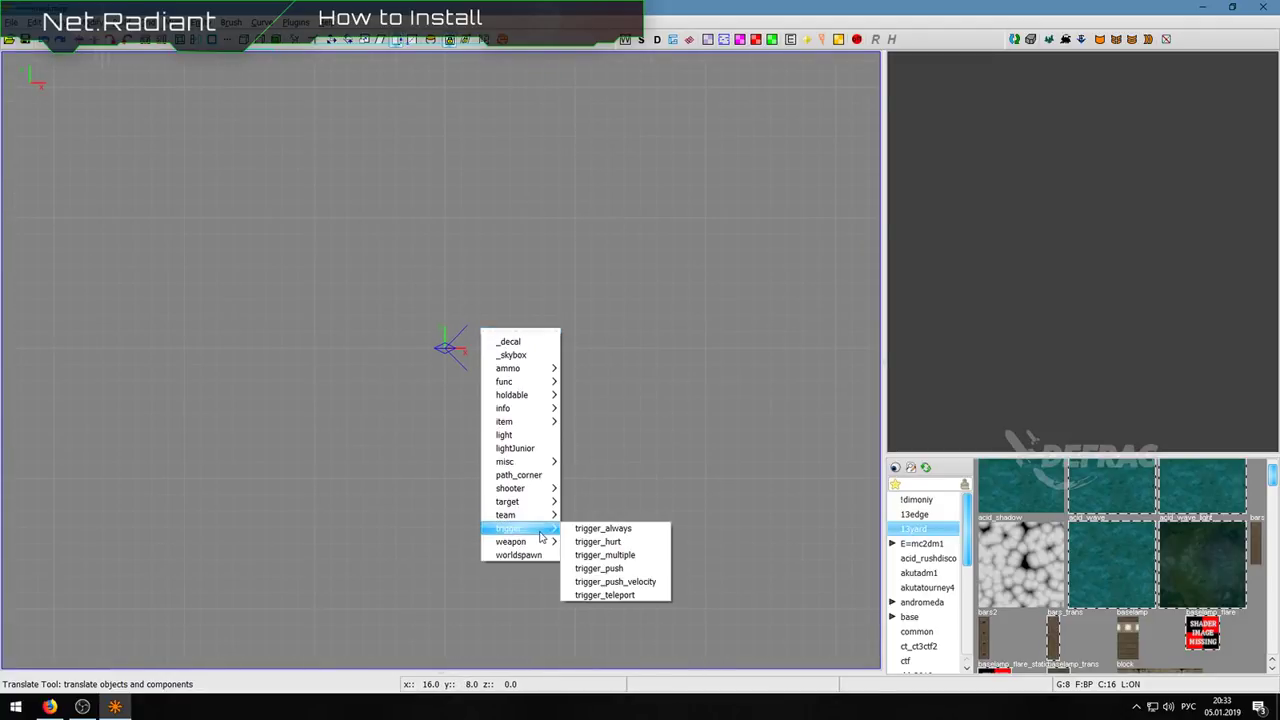
left_click(418, 308)
Step: Draw a square brush about 64 by 64 units at the origin and cycle the 2D view to the YZ side projection
mouse_move(461, 250)
left_mouse_down()
mouse_move(575, 355)
mouse_move(593, 352)
mouse_move(578, 350)
left_mouse_up()
left_click_drag(450, 227, 433, 189)
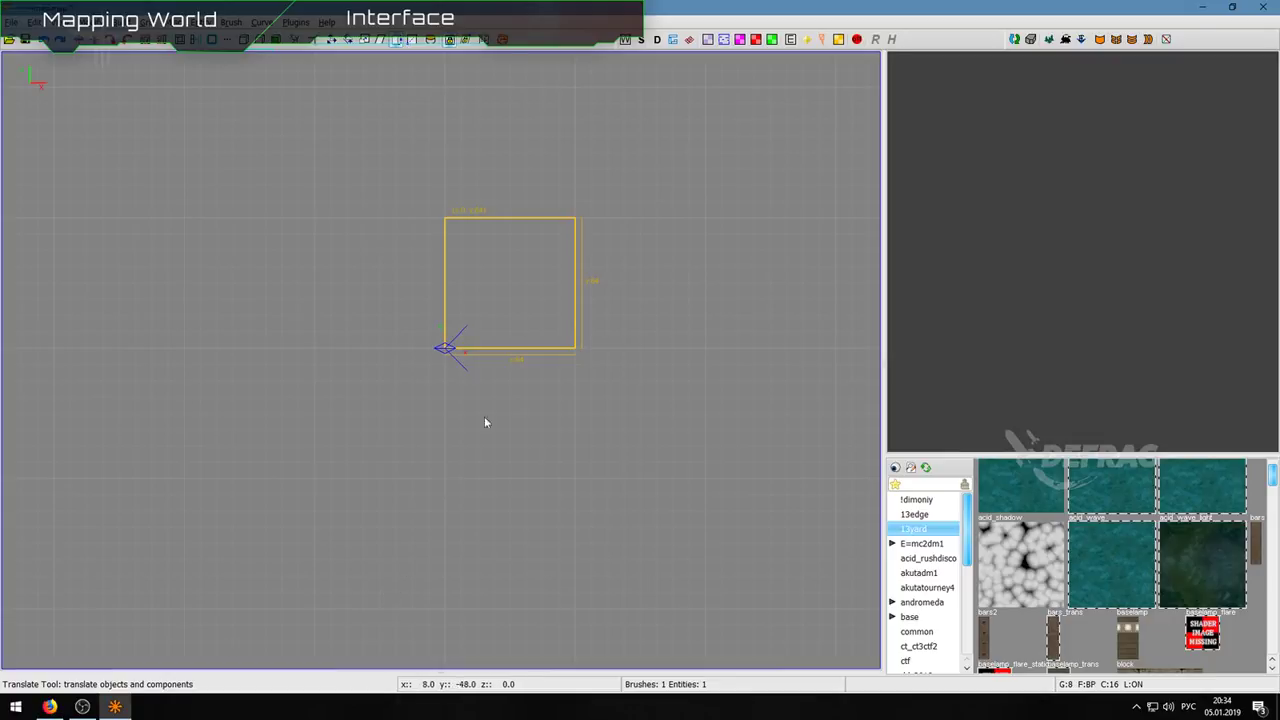
key("ctrl+Tab")
scroll(510, 329, "down", 1)
left_click_drag(464, 534, 452, 434)
key("ctrl+Tab")
scroll(480, 343, "down", 2)
scroll(470, 353, "down", 1)
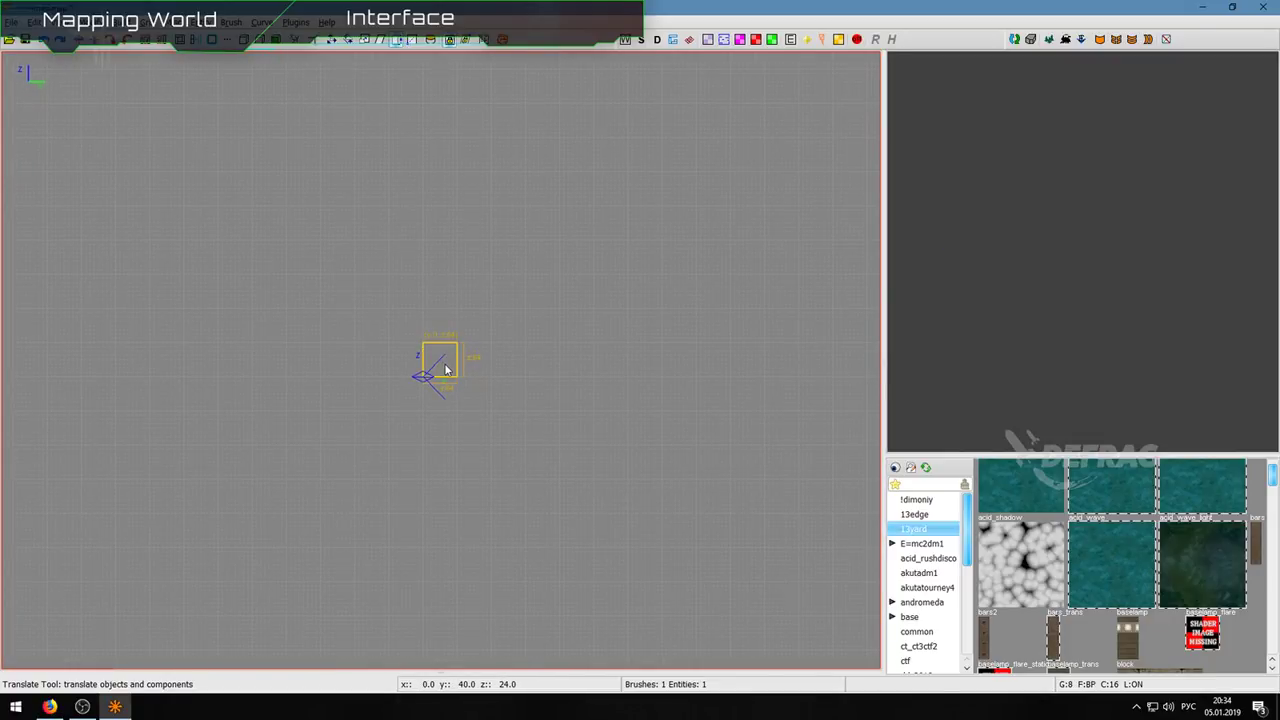
Step: Apply the 13yard/acid_shadow texture to the cube brush and deselect it
right_click(444, 366)
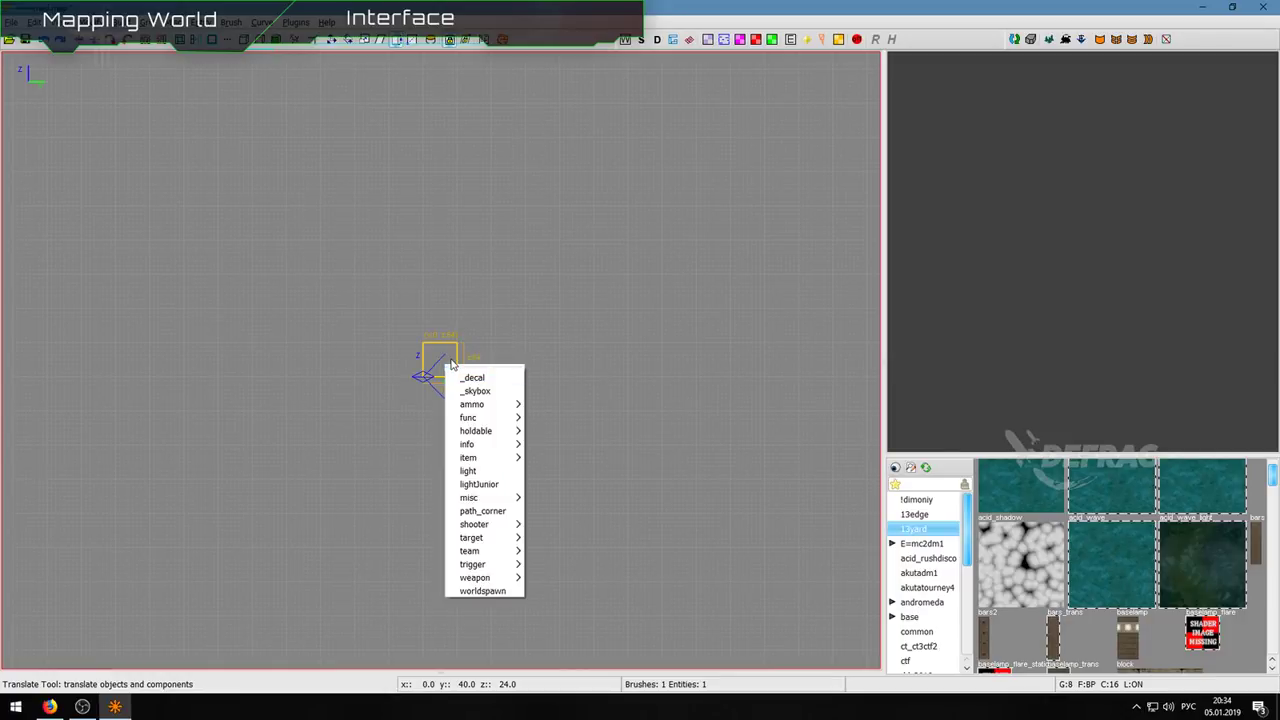
left_click(432, 356)
key("Escape")
right_click(1111, 288)
key("s")
key("w")
scroll(1082, 252, "up", 1)
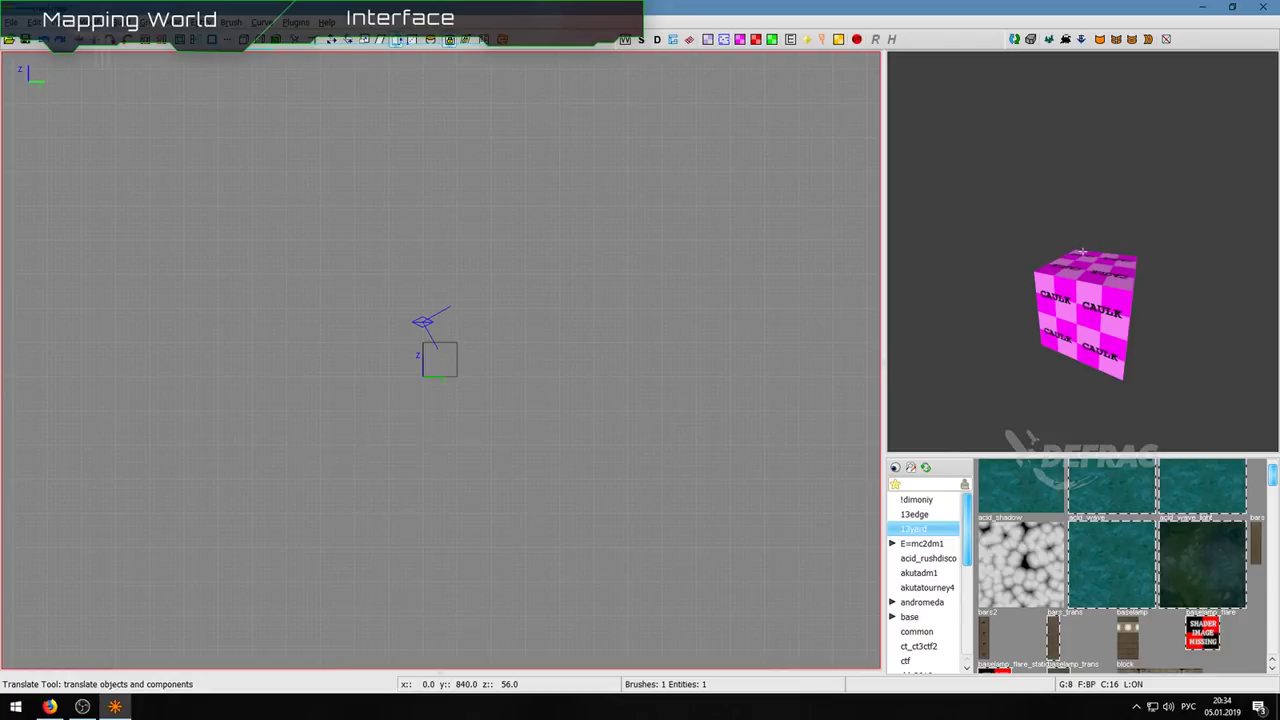
left_click(1092, 300, "shift")
left_click(1032, 548)
key("Escape")
Step: Place an info_player_start entity just above the cube brush and deselect everything
left_click(442, 362, "shift")
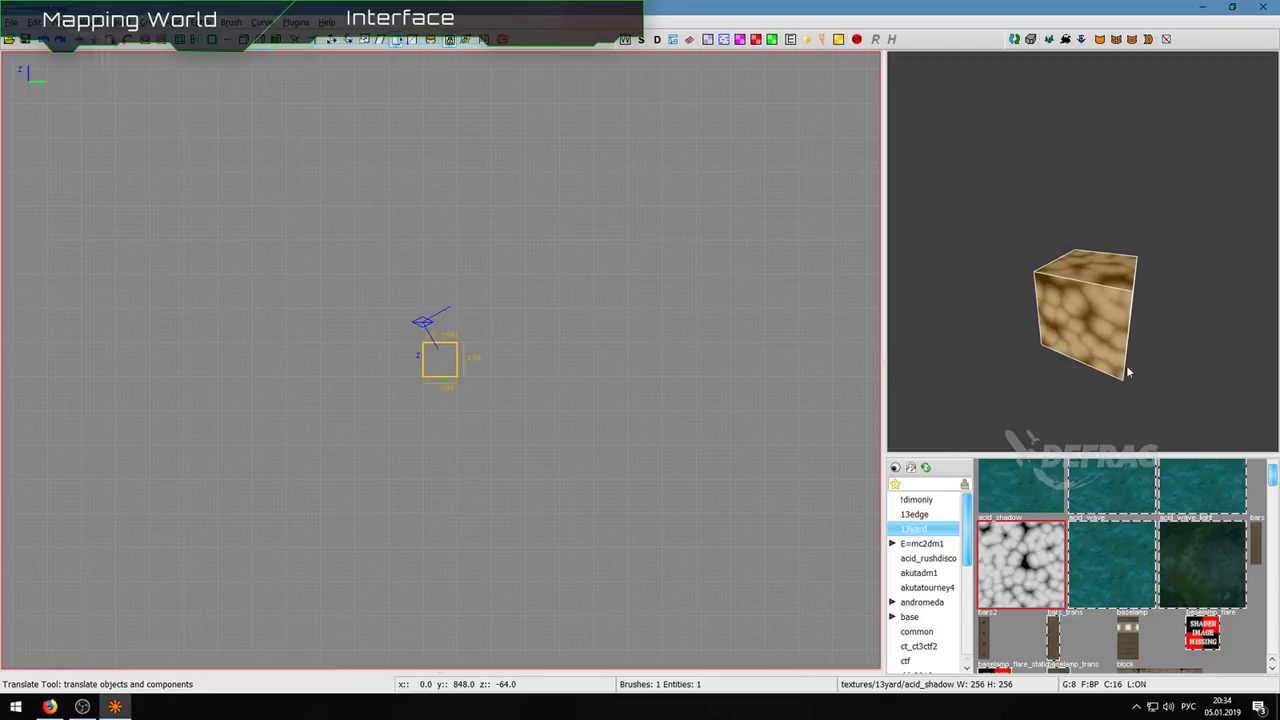
right_click(432, 356)
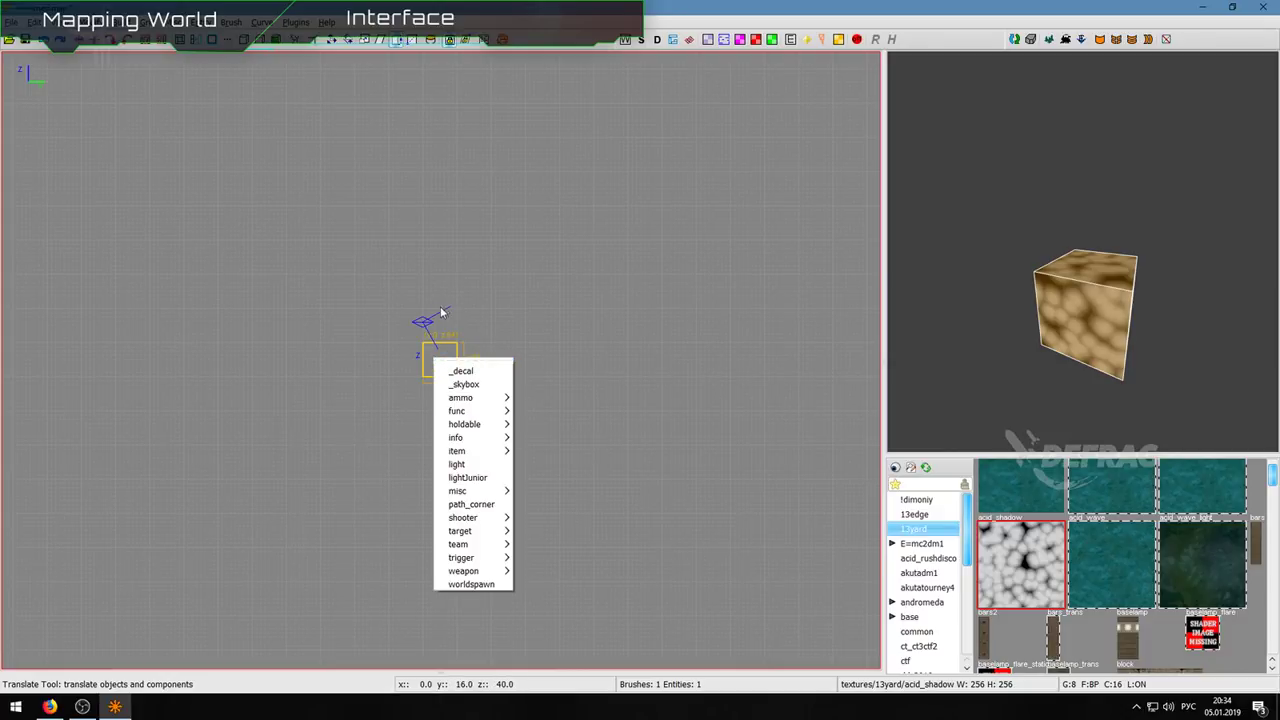
left_click(442, 328)
right_click(442, 333)
mouse_move(470, 461)
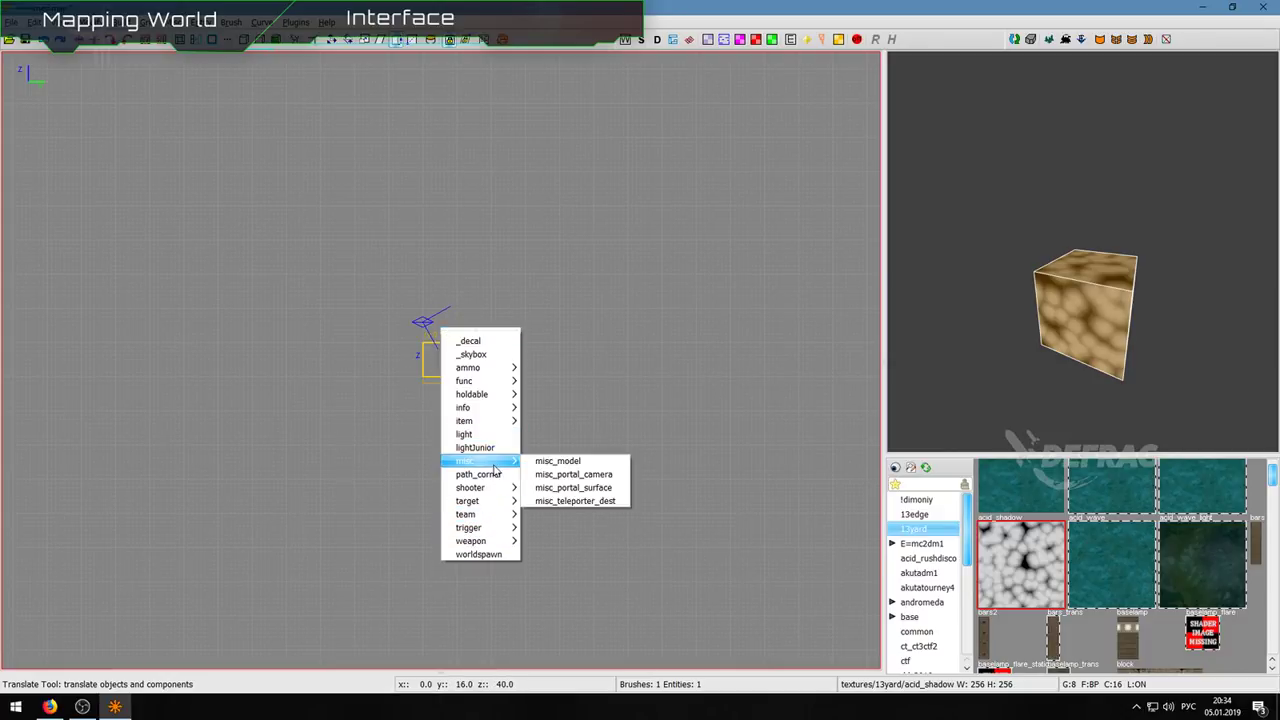
mouse_move(465, 407)
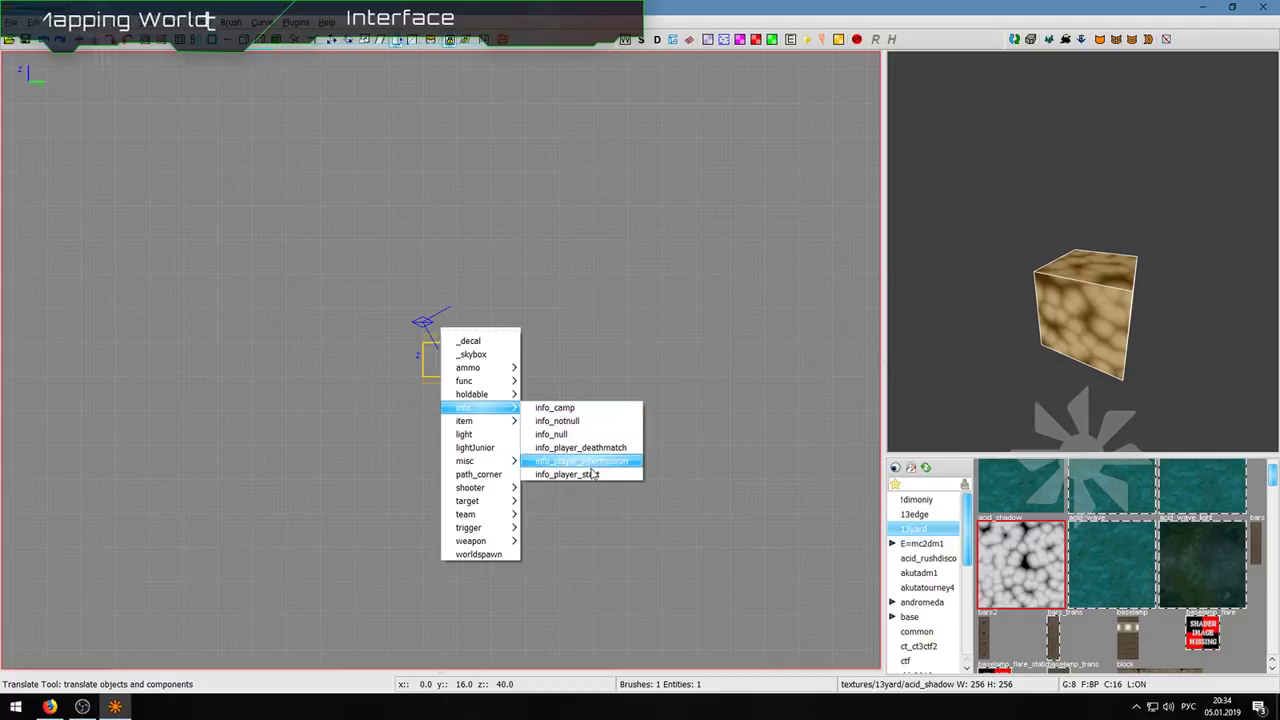
left_click(570, 460)
right_click_drag(1088, 300, 1081, 251)
scroll(518, 335, "up", 1)
key("Escape")
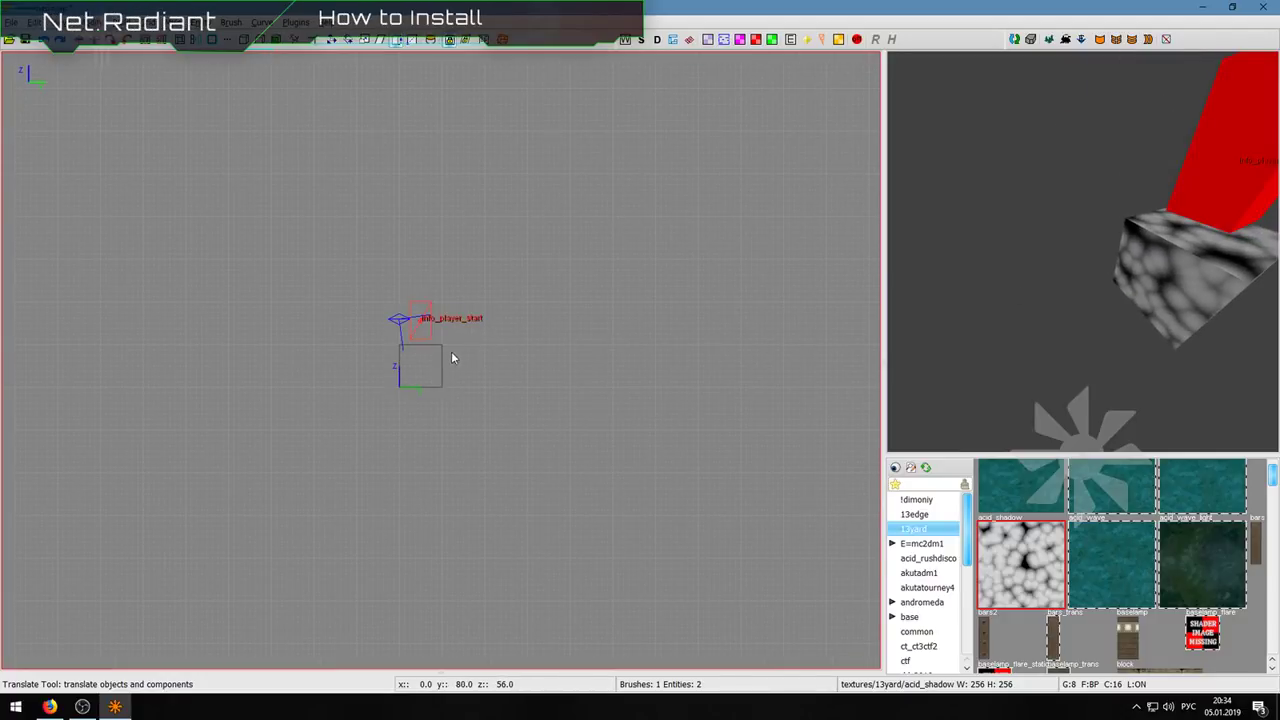
Step: Select the cube brush and set the grid size to 1
scroll(263, 289, "up", 2)
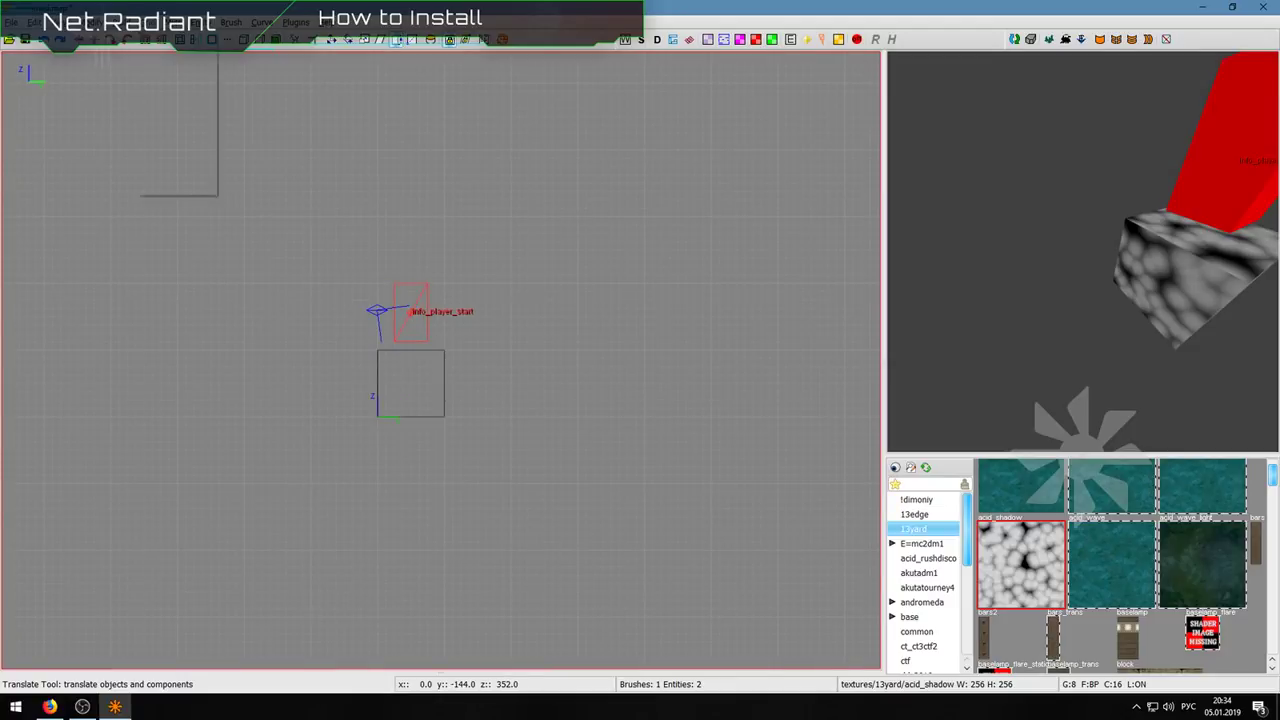
left_click(146, 21)
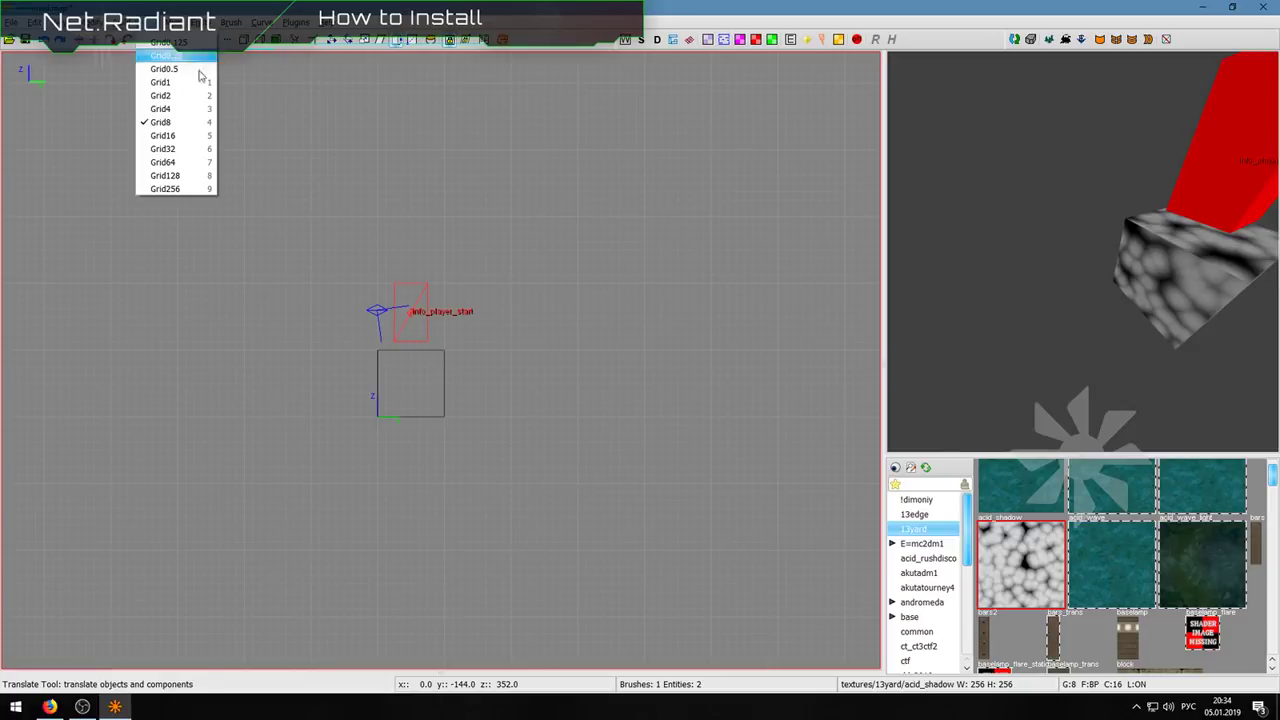
left_click(397, 376)
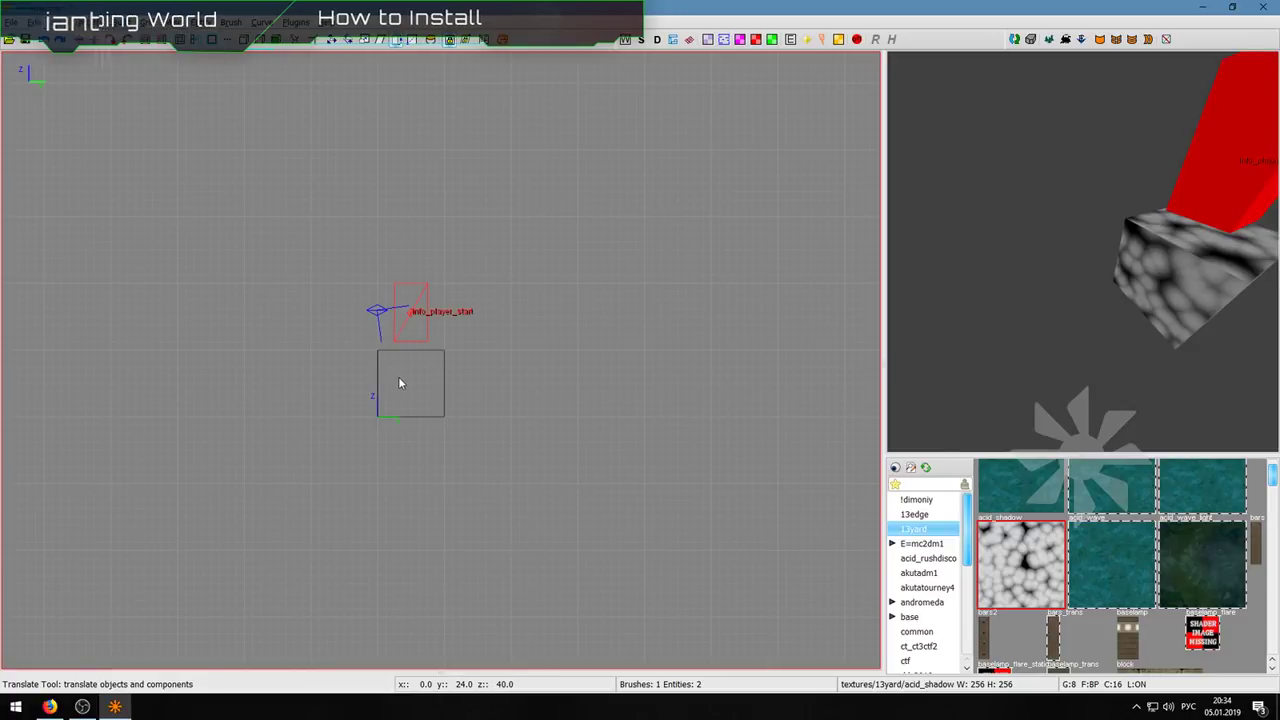
left_click(398, 376, "shift")
key("Escape")
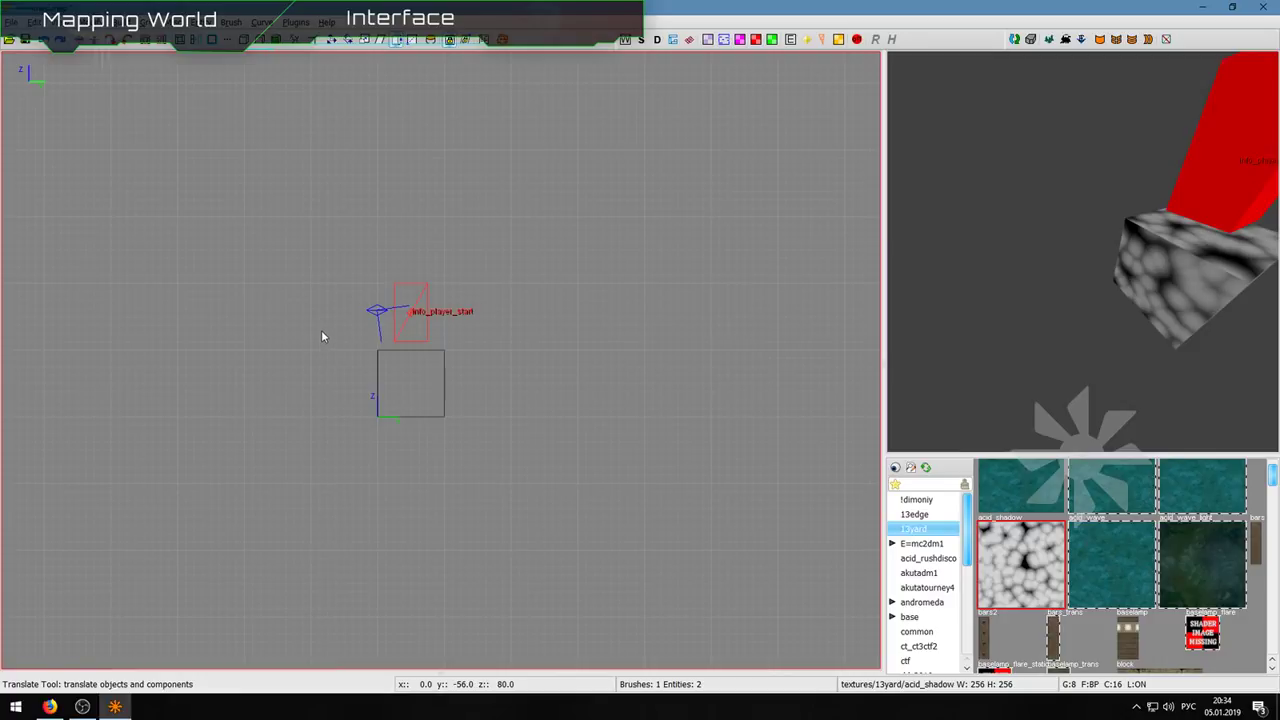
left_click(412, 381, "shift")
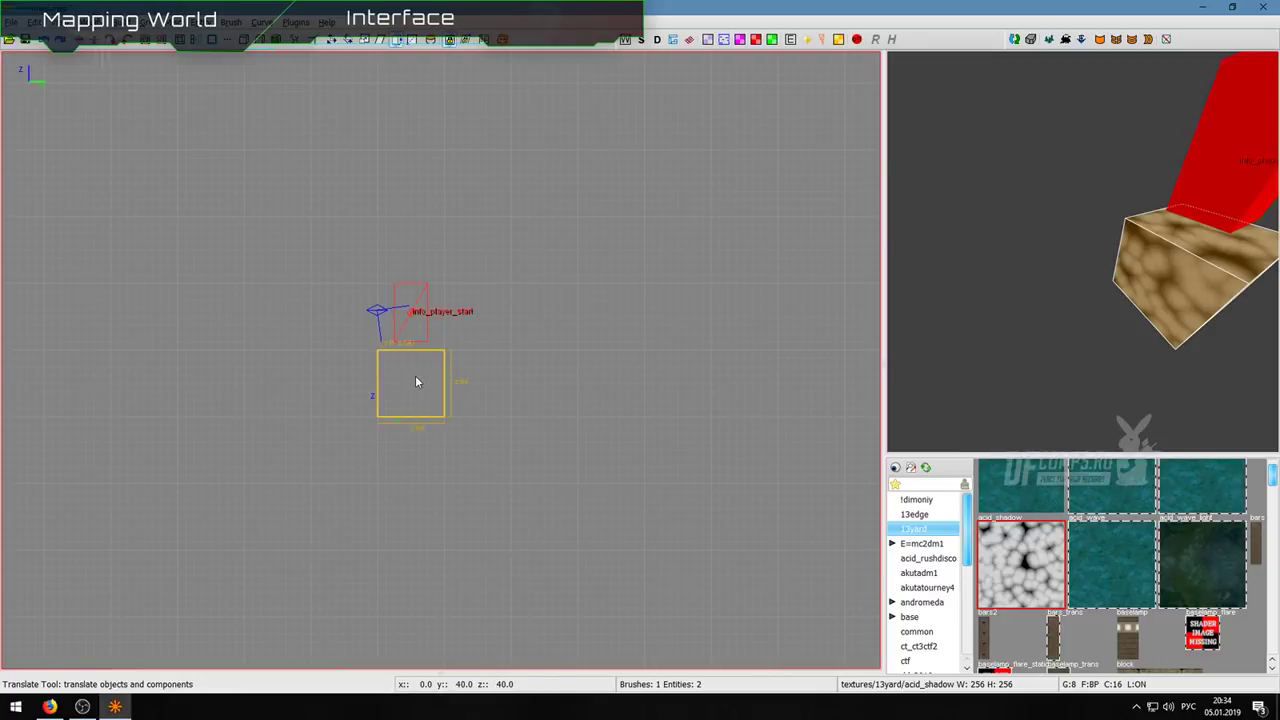
scroll(485, 401, "up", 5)
scroll(371, 368, "up", 4)
scroll(371, 368, "up", 3)
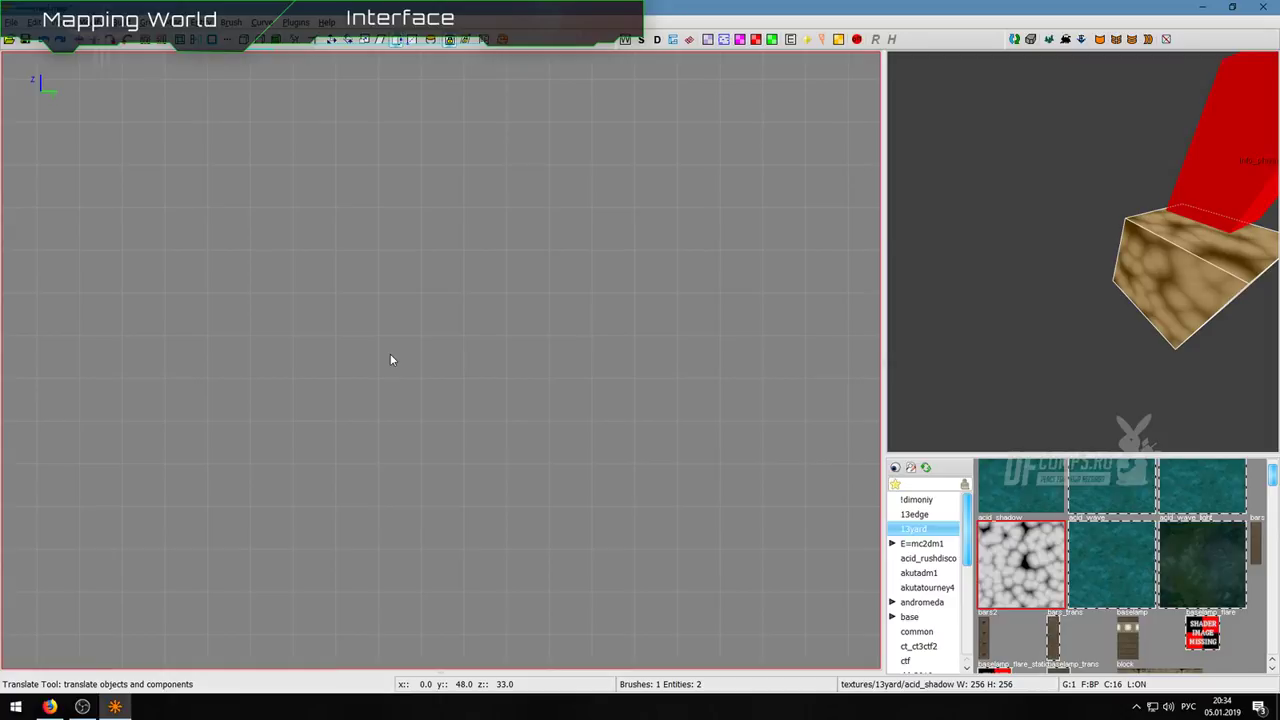
Step: Raise the grid size in stages up to 256
scroll(390, 360, "down", 2)
scroll(422, 350, "down", 3)
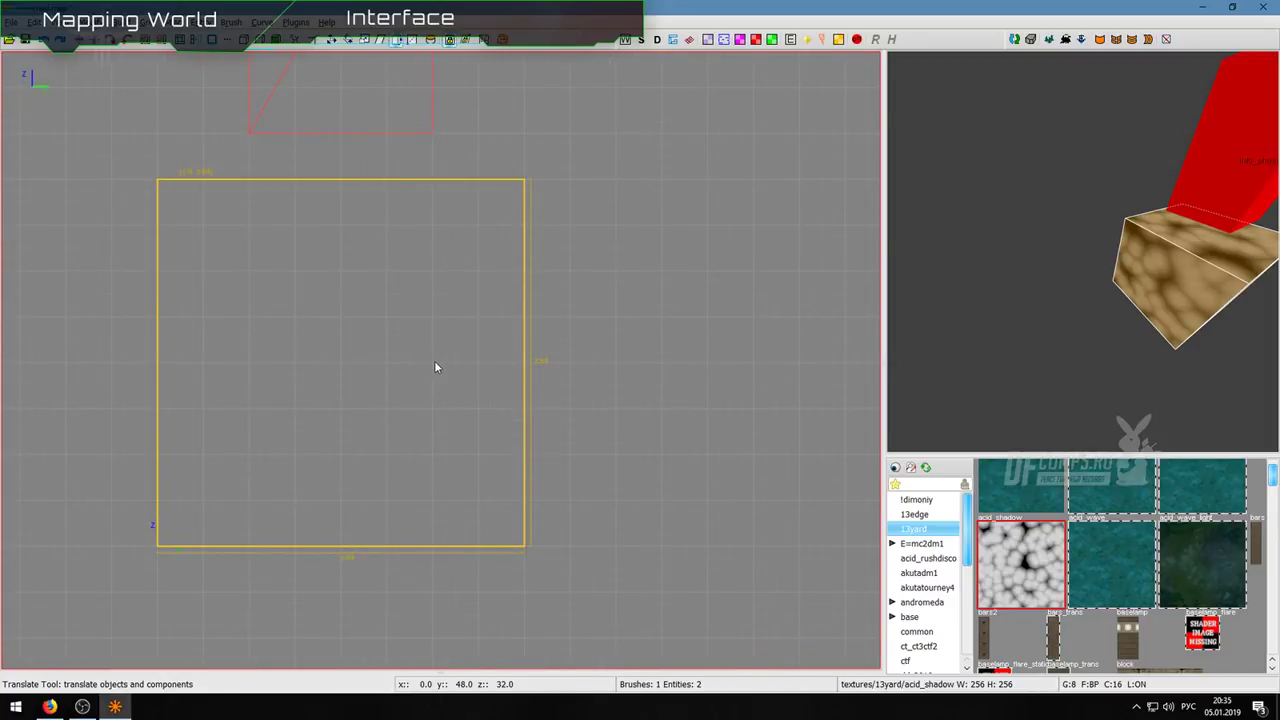
scroll(435, 367, "down", 7)
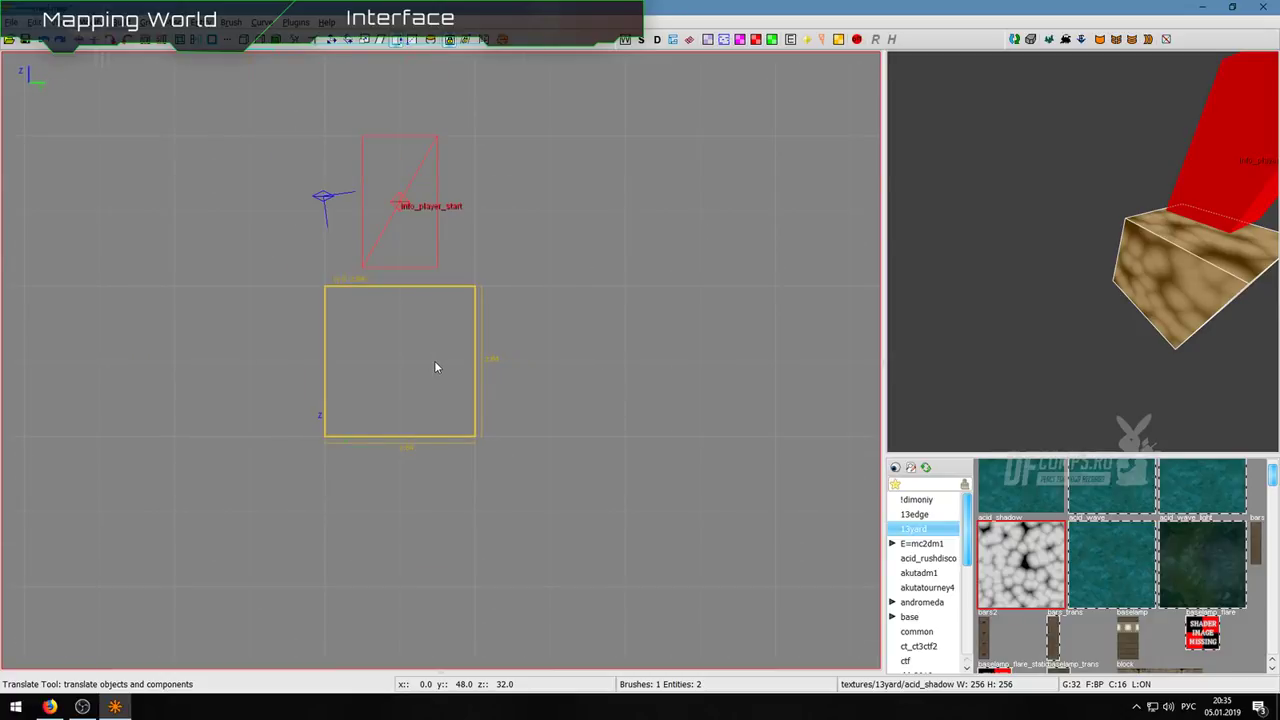
key("bracketright")
key("bracketright")
scroll(444, 375, "down", 5)
key("bracketright")
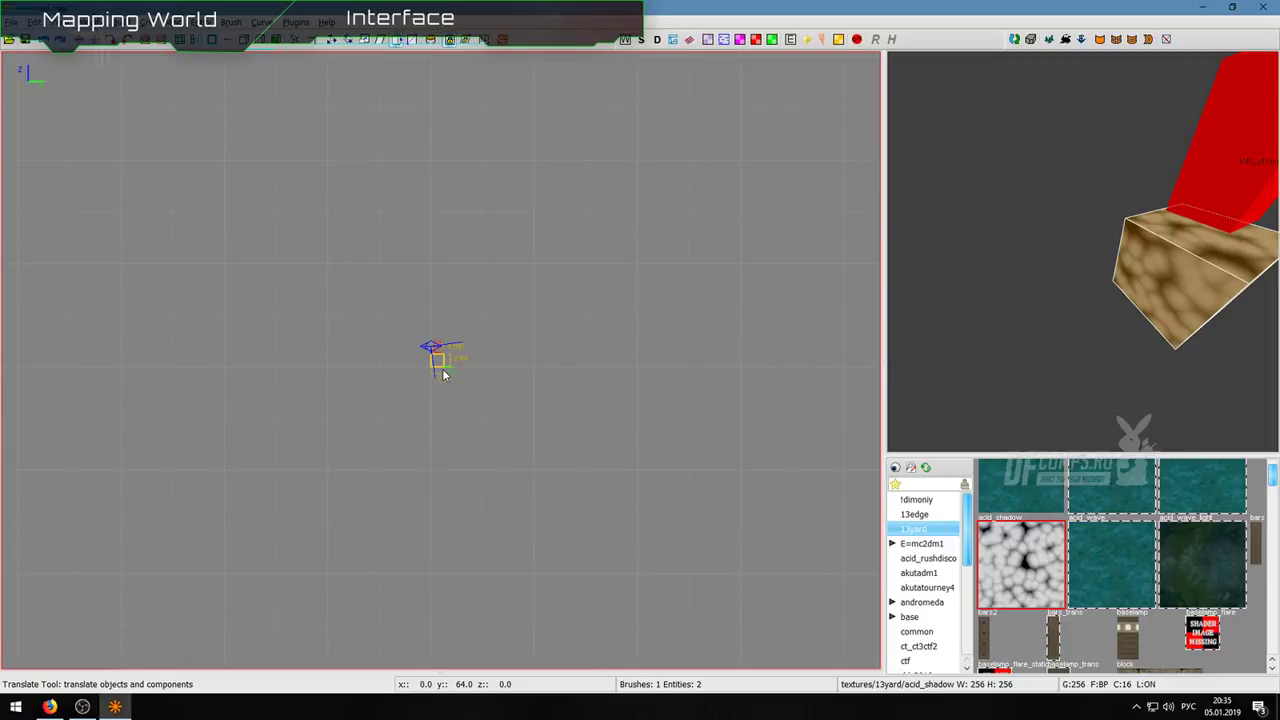
Step: Set the grid size to 64
scroll(444, 371, "up", 5)
key("bracketleft")
key("bracketleft")
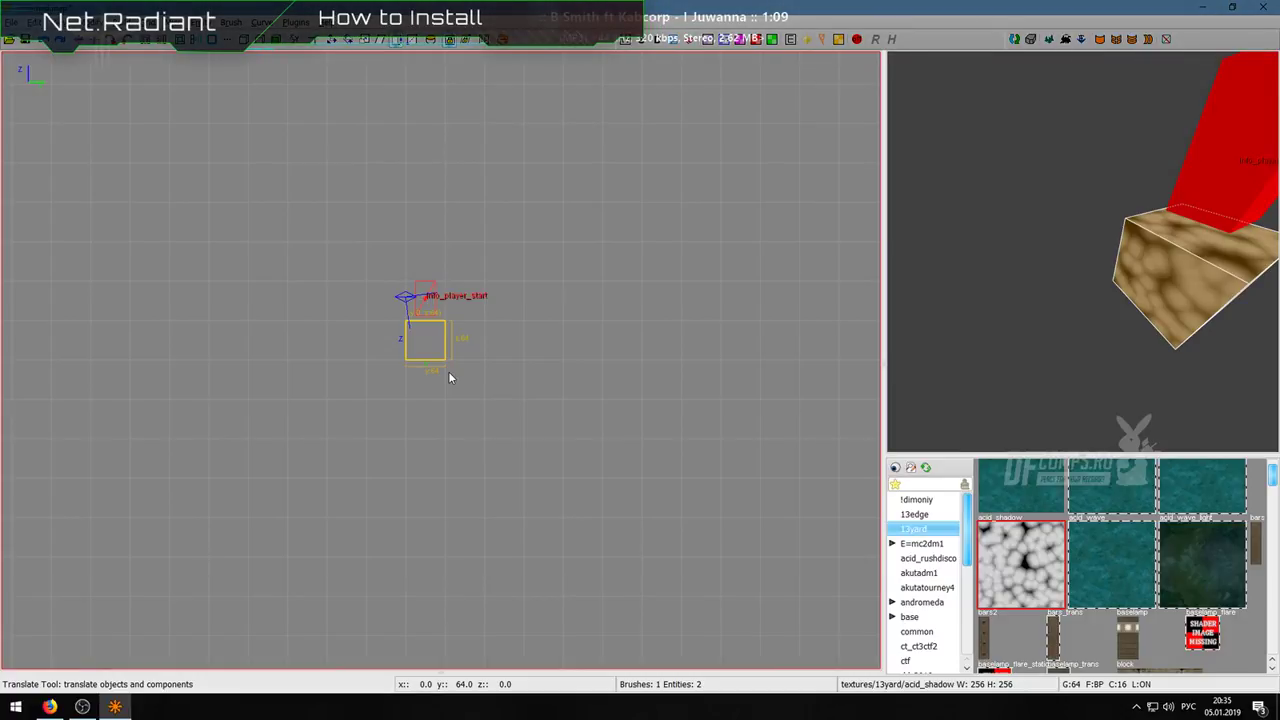
scroll(385, 337, "down", 1)
scroll(429, 356, "up", 3)
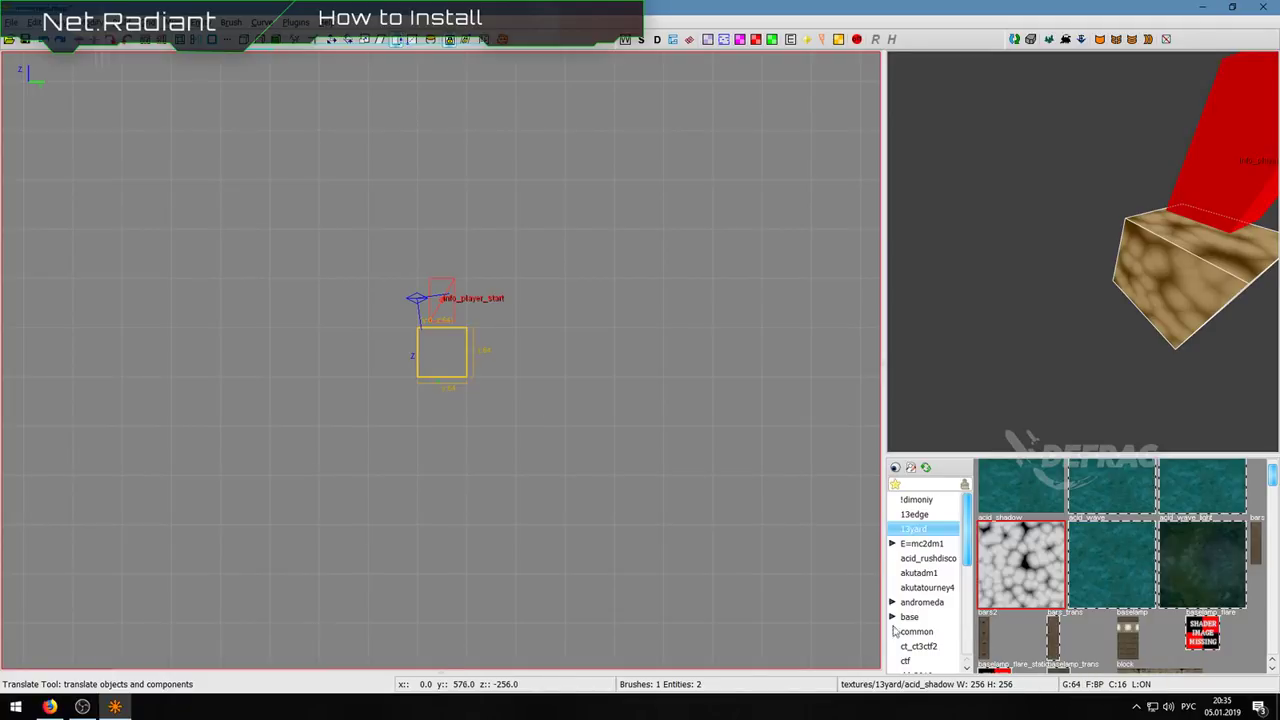
left_click(146, 22)
left_click(148, 26)
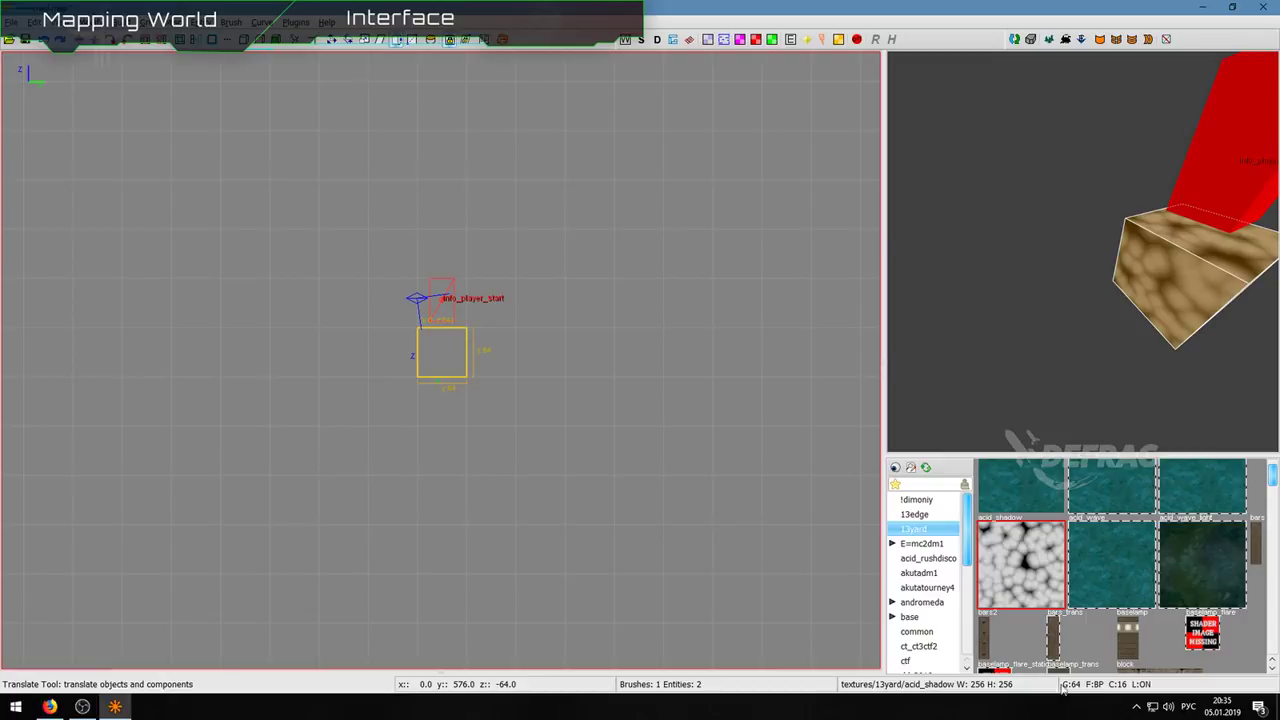
Step: Stretch the cube brush to 512 units along Y, switch to the XY top view and stretch it to 512 units along X
scroll(464, 360, "down", 4)
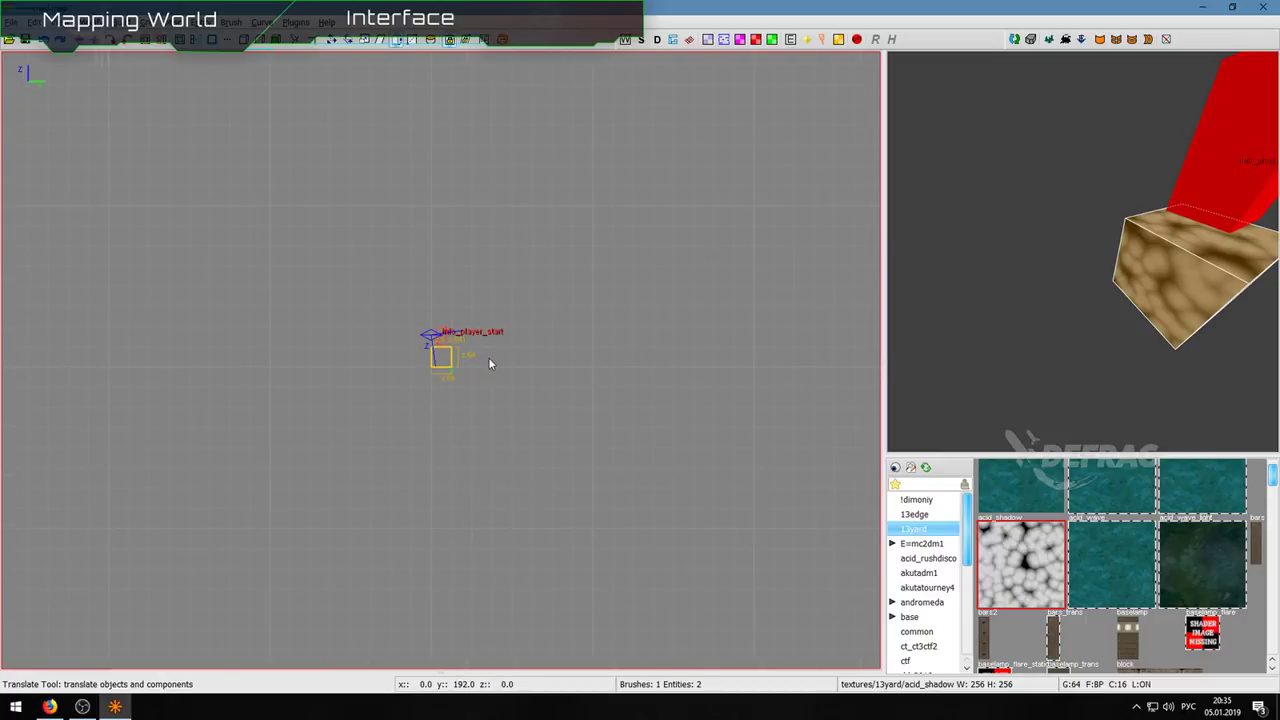
left_click_drag(491, 360, 624, 359)
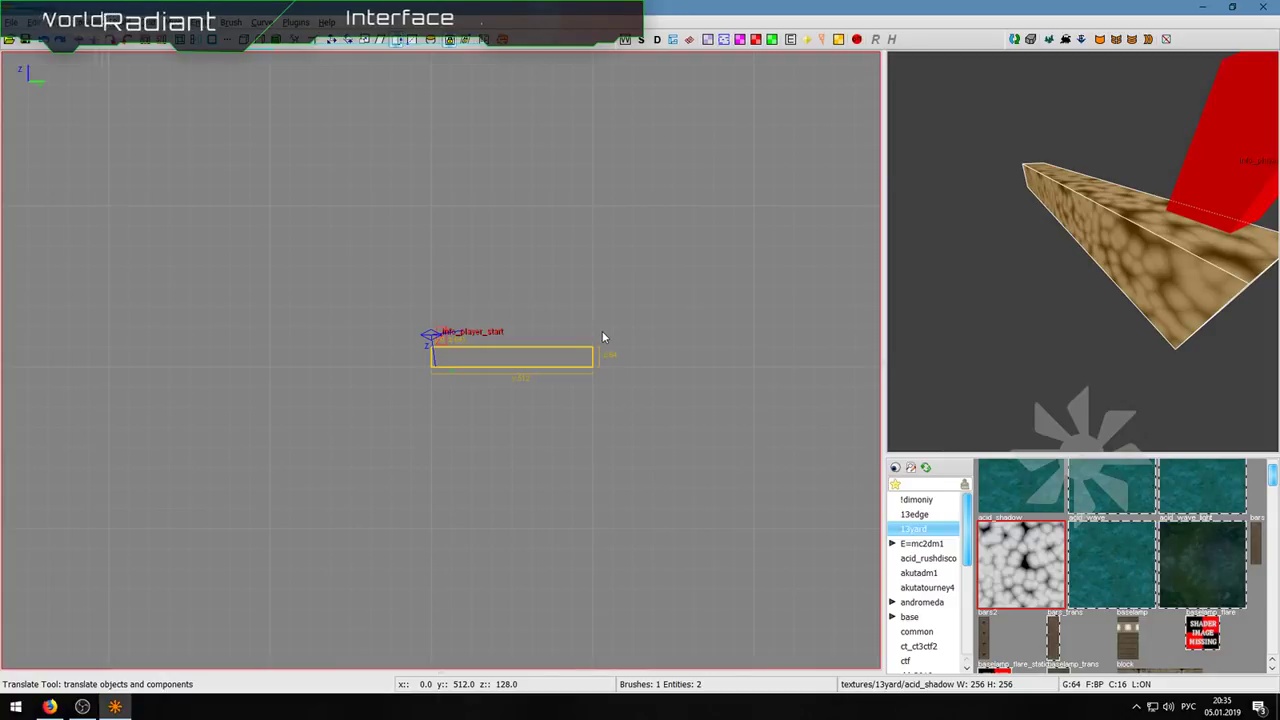
right_click_drag(603, 338, 524, 361)
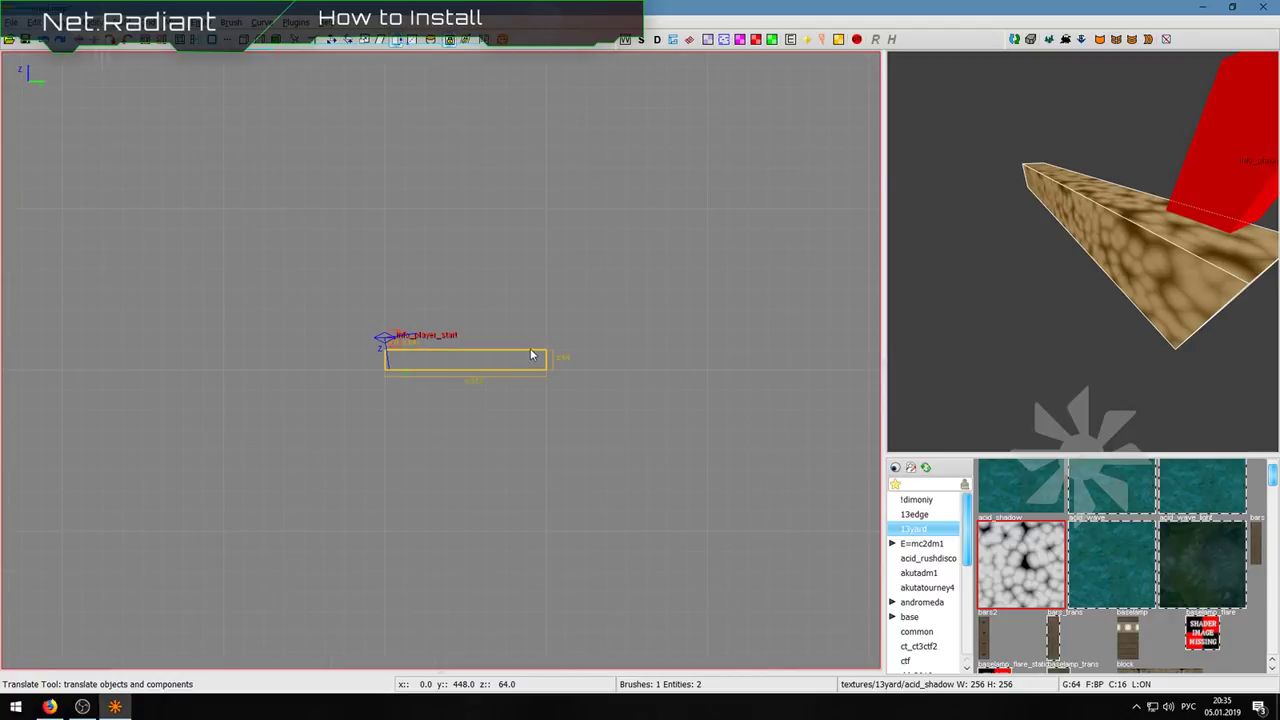
key("ctrl+Tab")
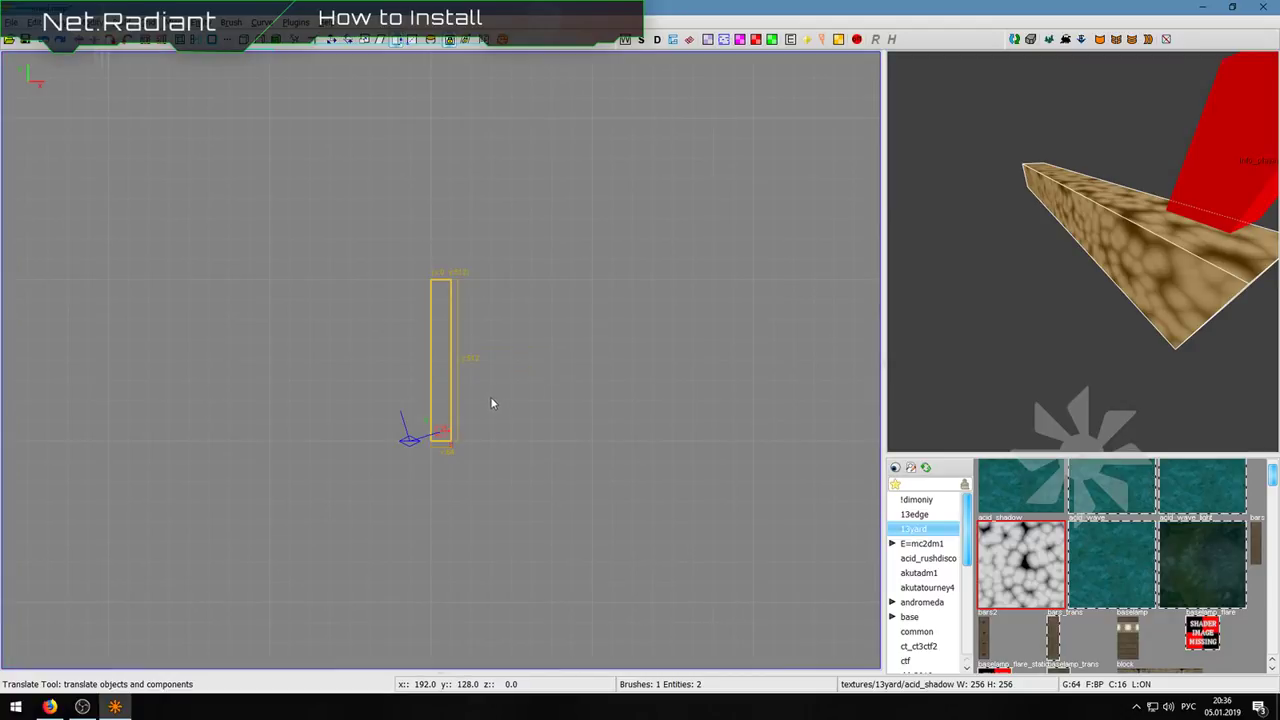
key("ctrl+Tab")
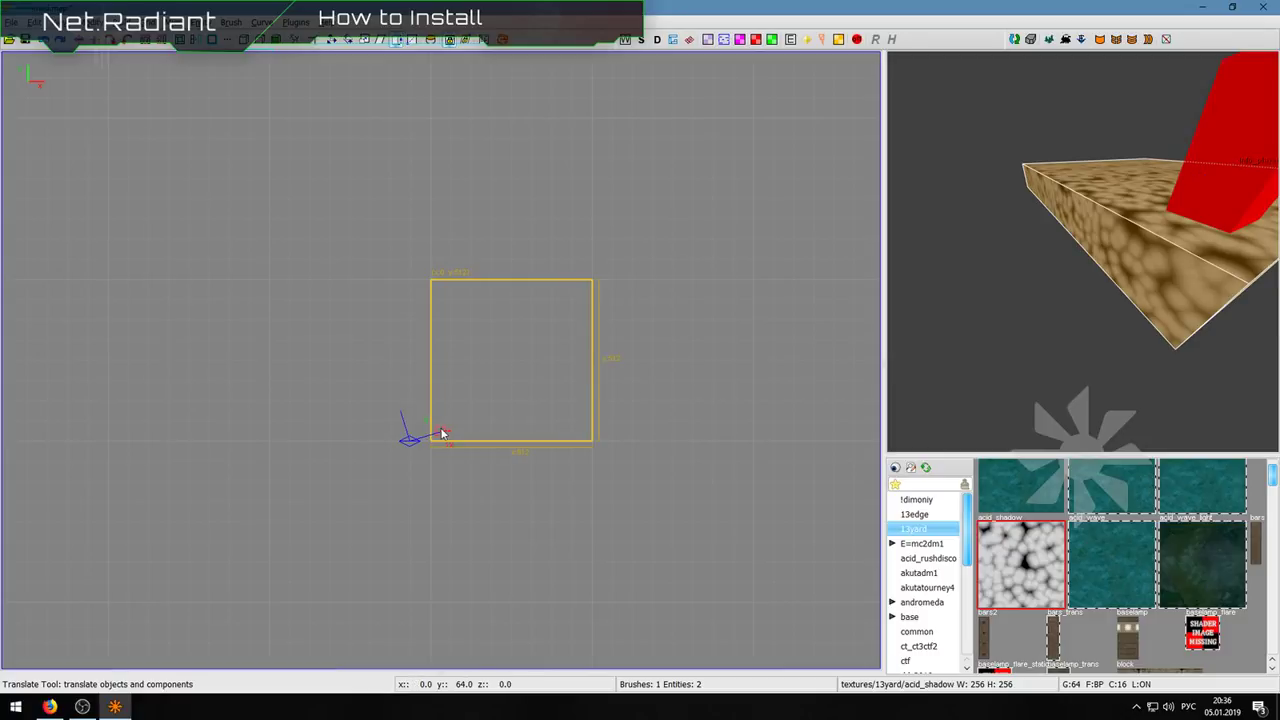
Step: Move the info_player_start entity to the middle of the enlarged brush and reselect the brush
left_click(444, 430, "shift")
left_click_drag(447, 432, 529, 363)
left_click(520, 363, "shift")
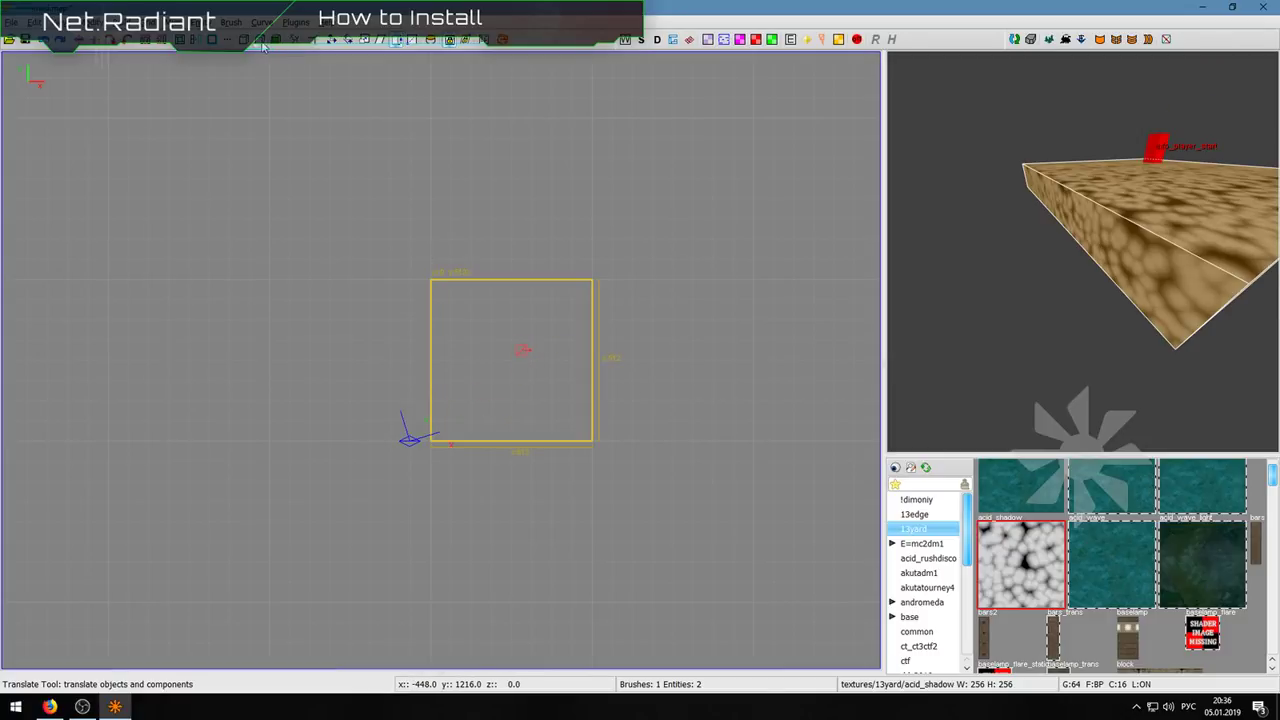
Step: Maximize the 2D view, and resize the panes to bring back the camera view and texture browser
left_click(170, 21)
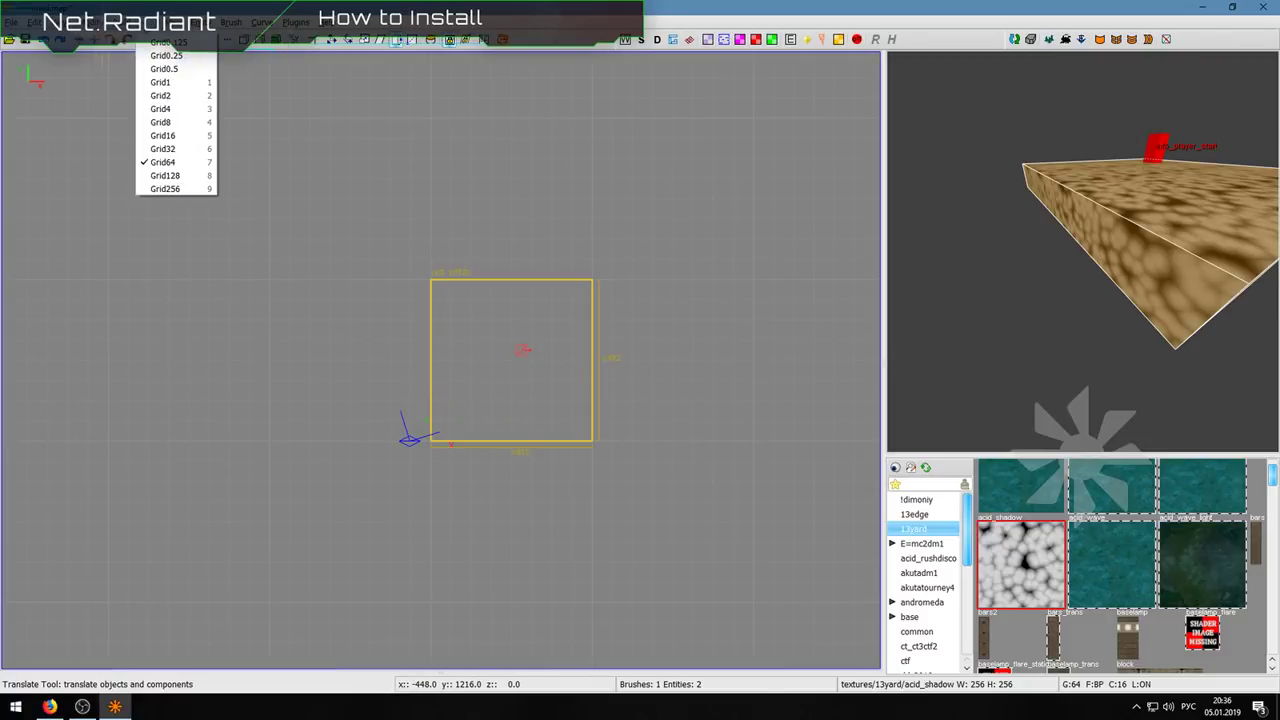
mouse_move(185, 44)
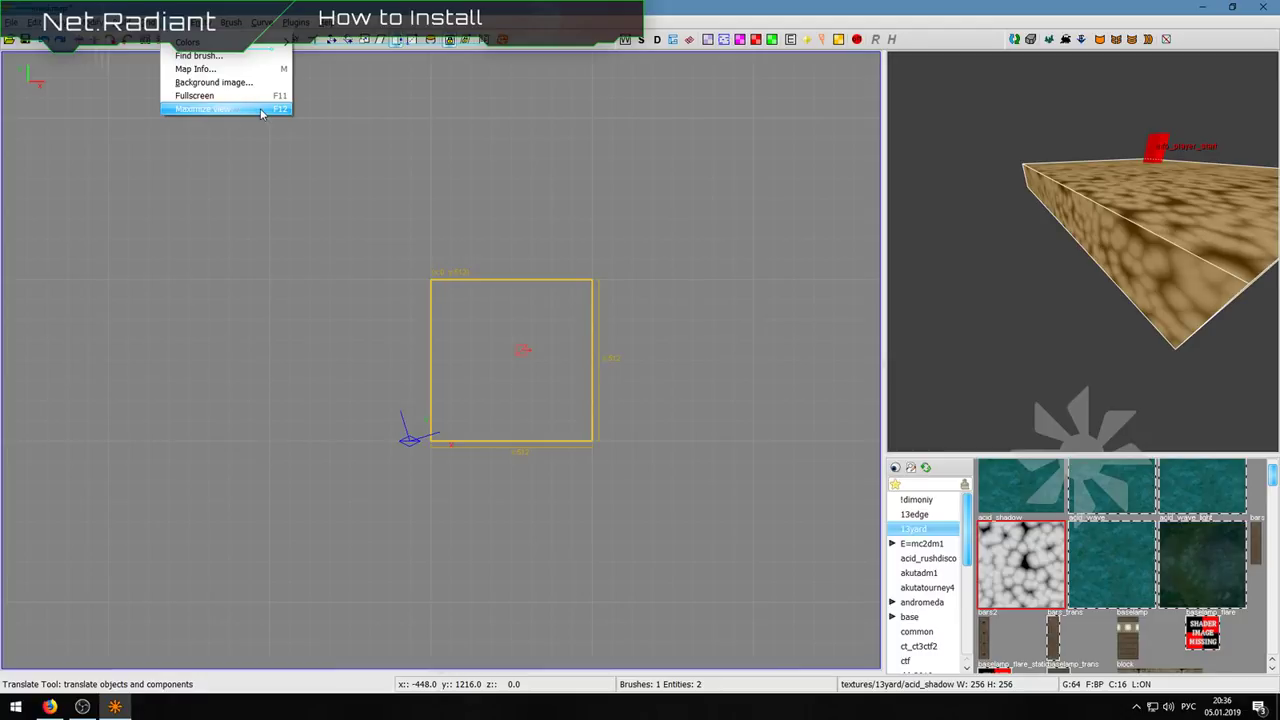
left_click(250, 110)
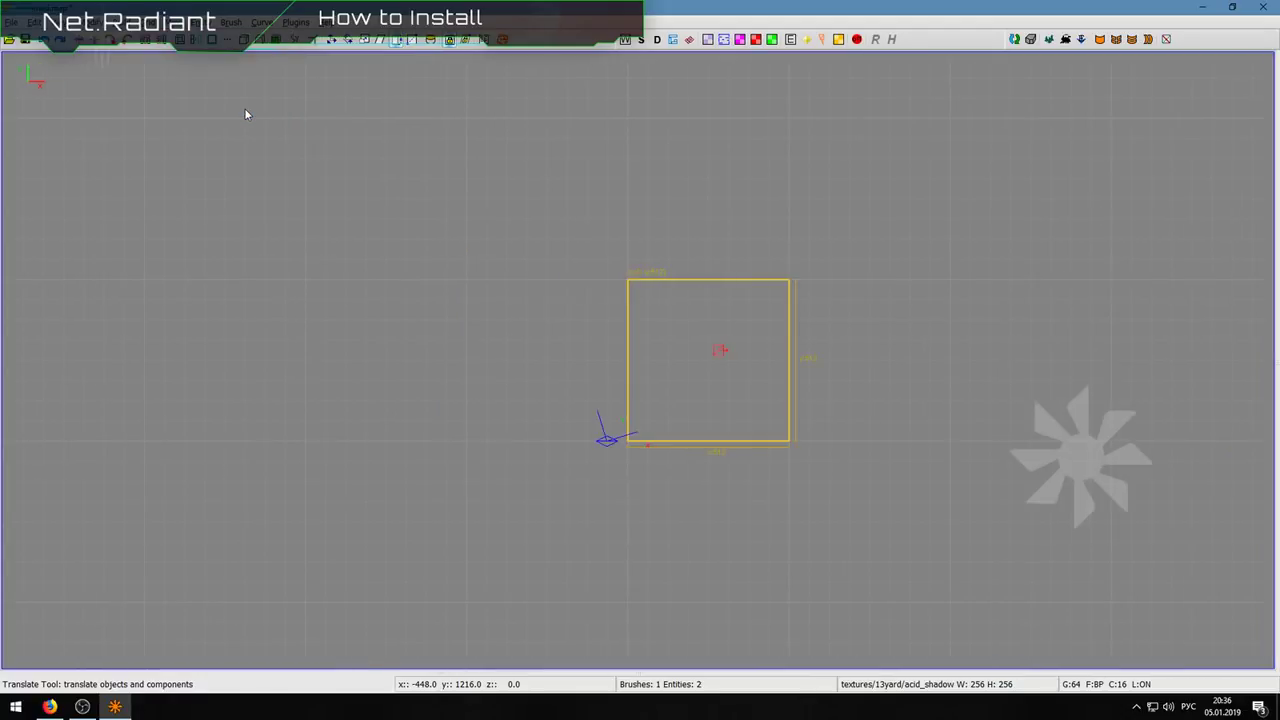
left_click_drag(1273, 221, 871, 207)
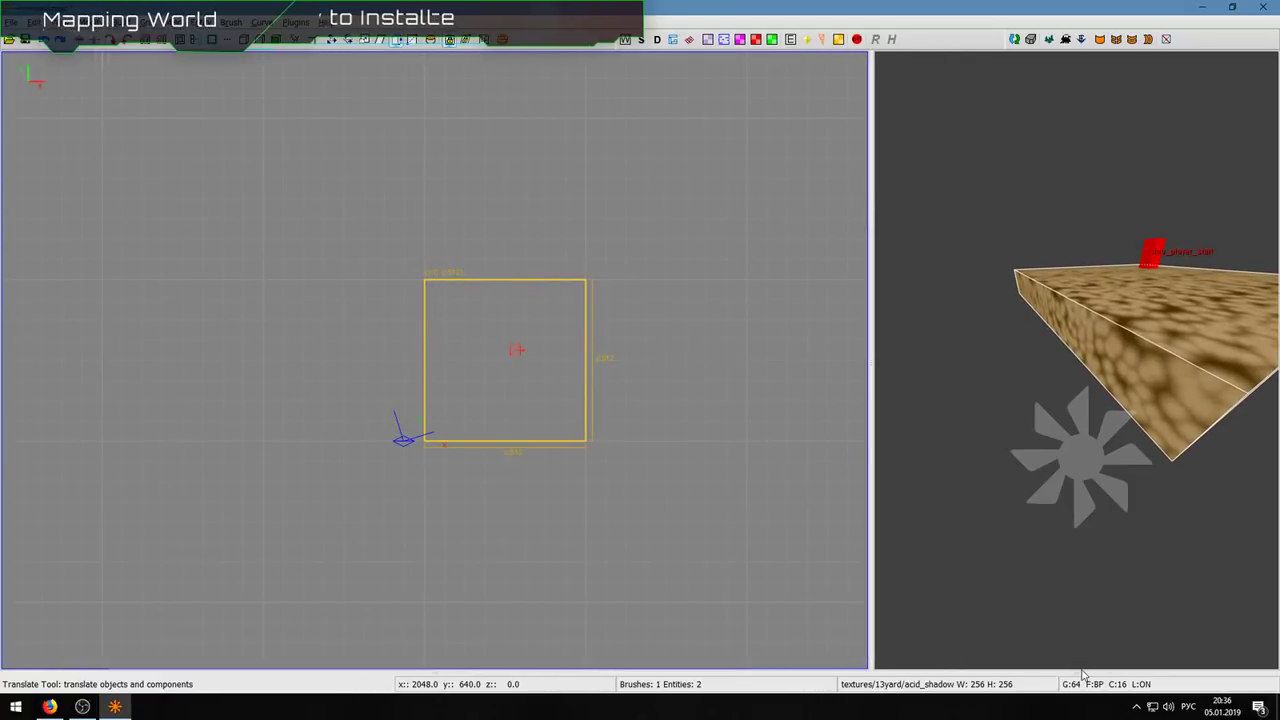
left_click_drag(1080, 667, 1075, 446)
Step: Pull the 3D camera back to frame the whole brush and deselect everything
scroll(997, 242, "down", 3)
scroll(531, 266, "down", 1)
scroll(1055, 274, "down", 3)
scroll(1123, 266, "up", 2)
scroll(1106, 198, "down", 4)
scroll(1105, 197, "up", 4)
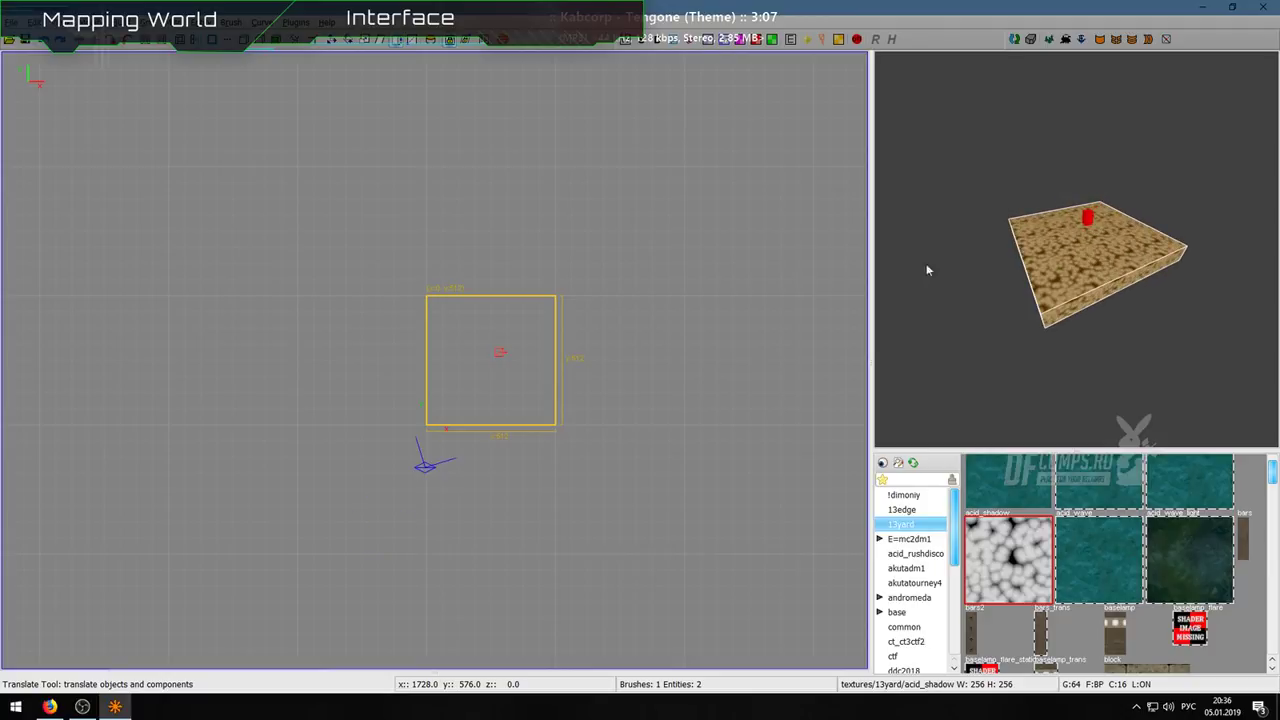
key("Escape")
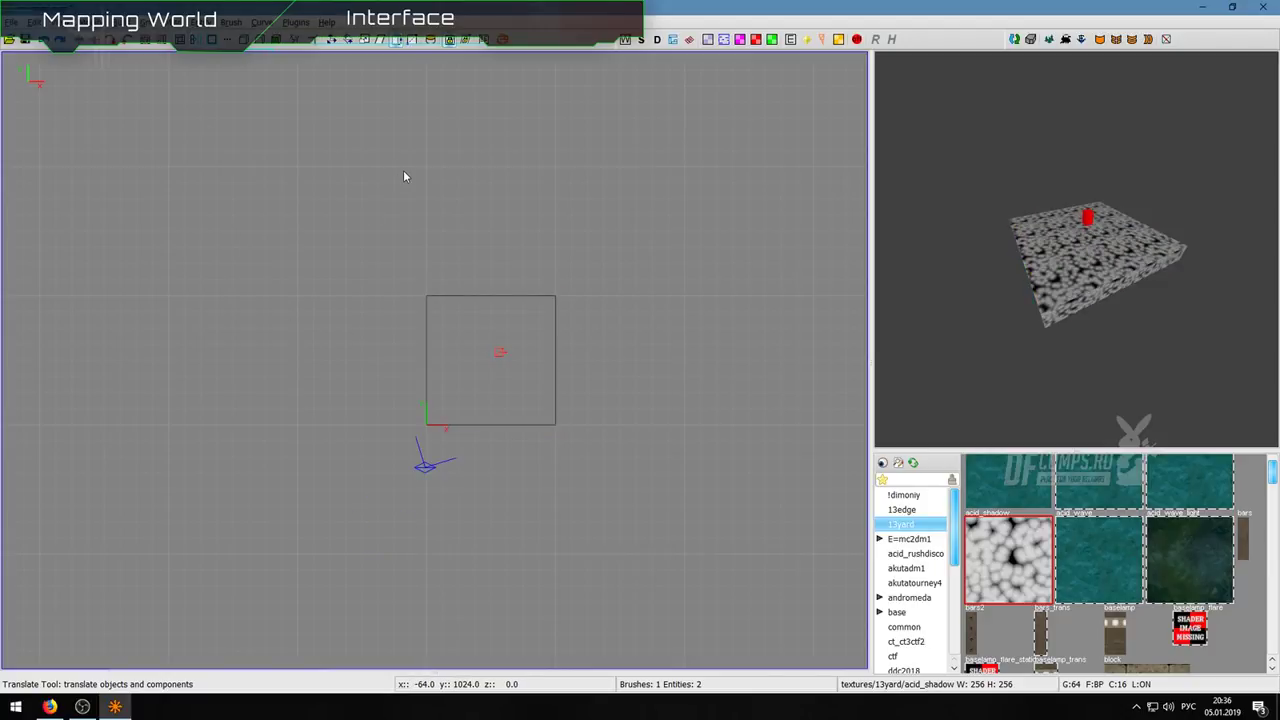
Step: Open the GTK theme selector and preview several Murrina themes up to MurrinaBlue
left_click(210, 22)
mouse_move(180, 22)
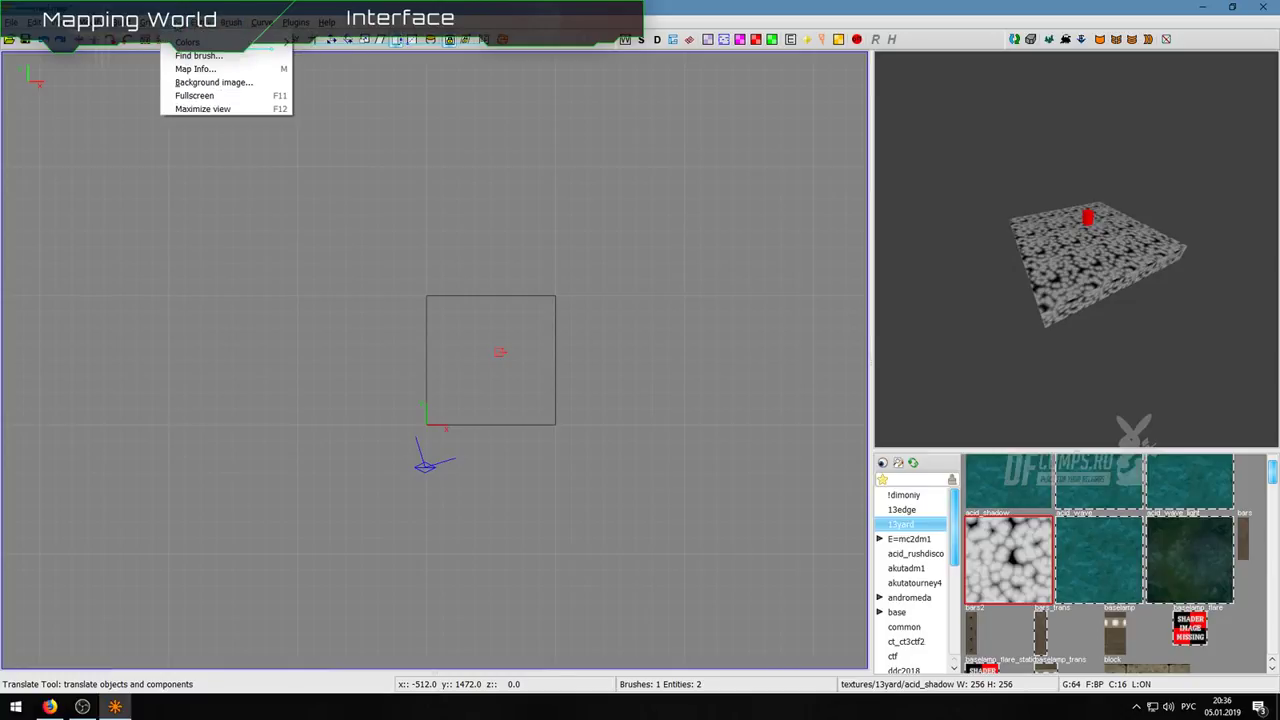
mouse_move(195, 44)
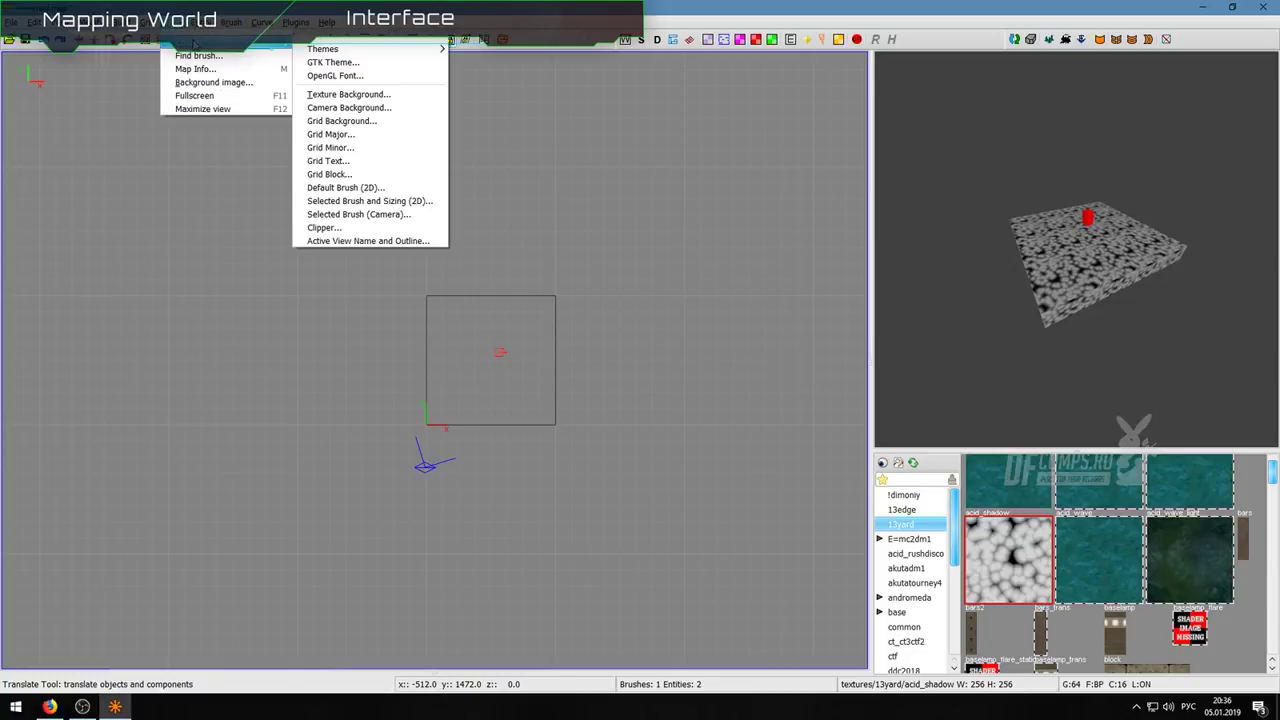
left_click(389, 63)
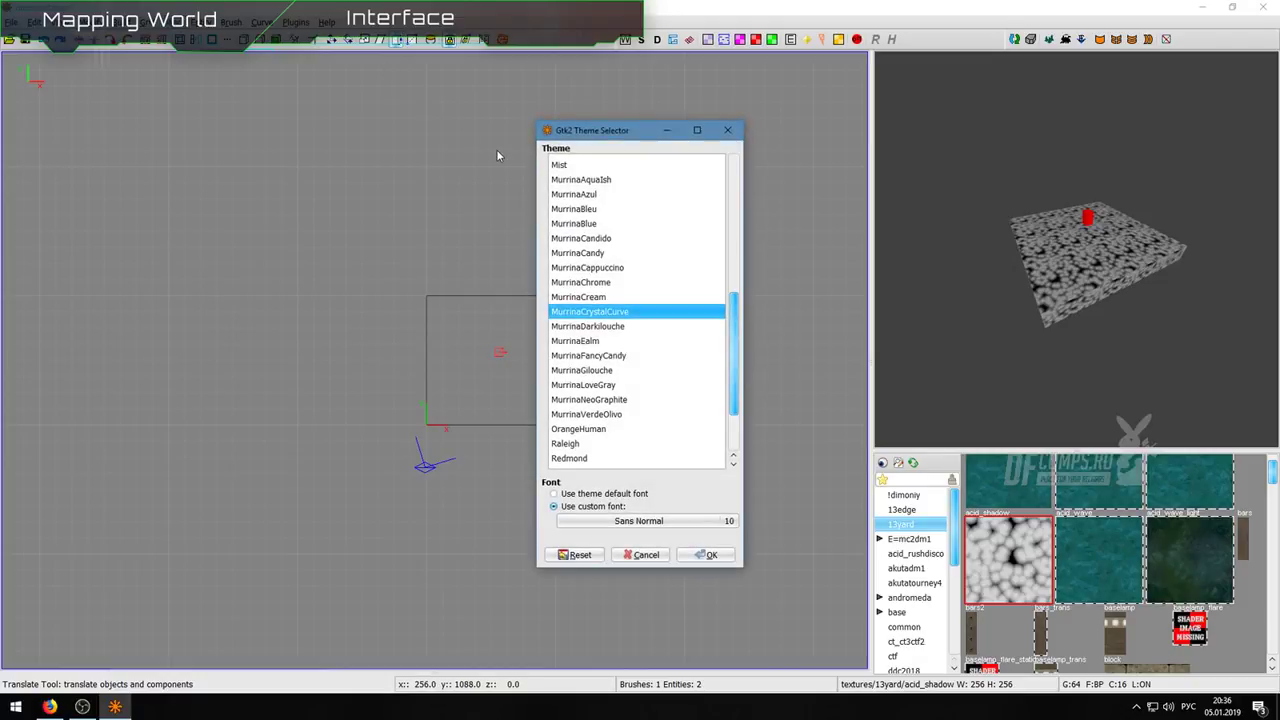
left_click(595, 340)
left_click(596, 329)
left_click(615, 301)
left_click(617, 283)
left_click(619, 260)
left_click(622, 236)
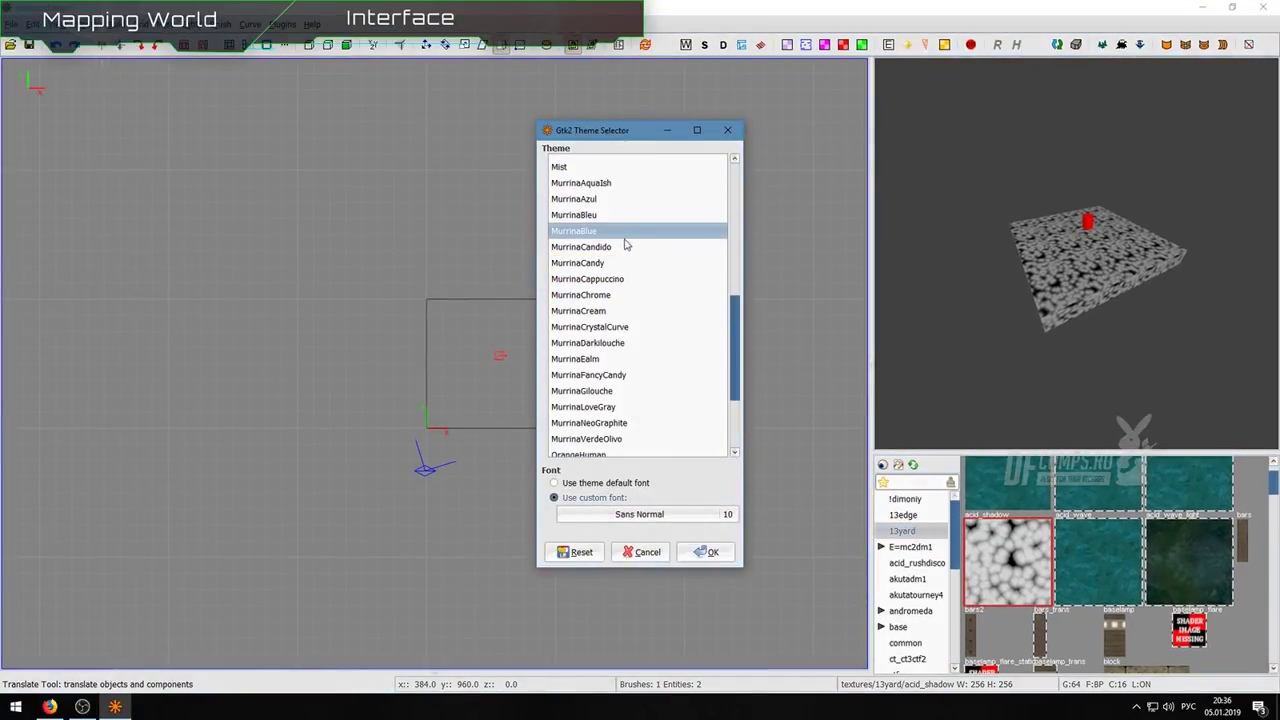
Step: Preview further GTK themes such as Human Radiant, Gorilla and Darklooks, and cancel the theme selection
scroll(622, 240, "up", 10)
left_click(625, 370)
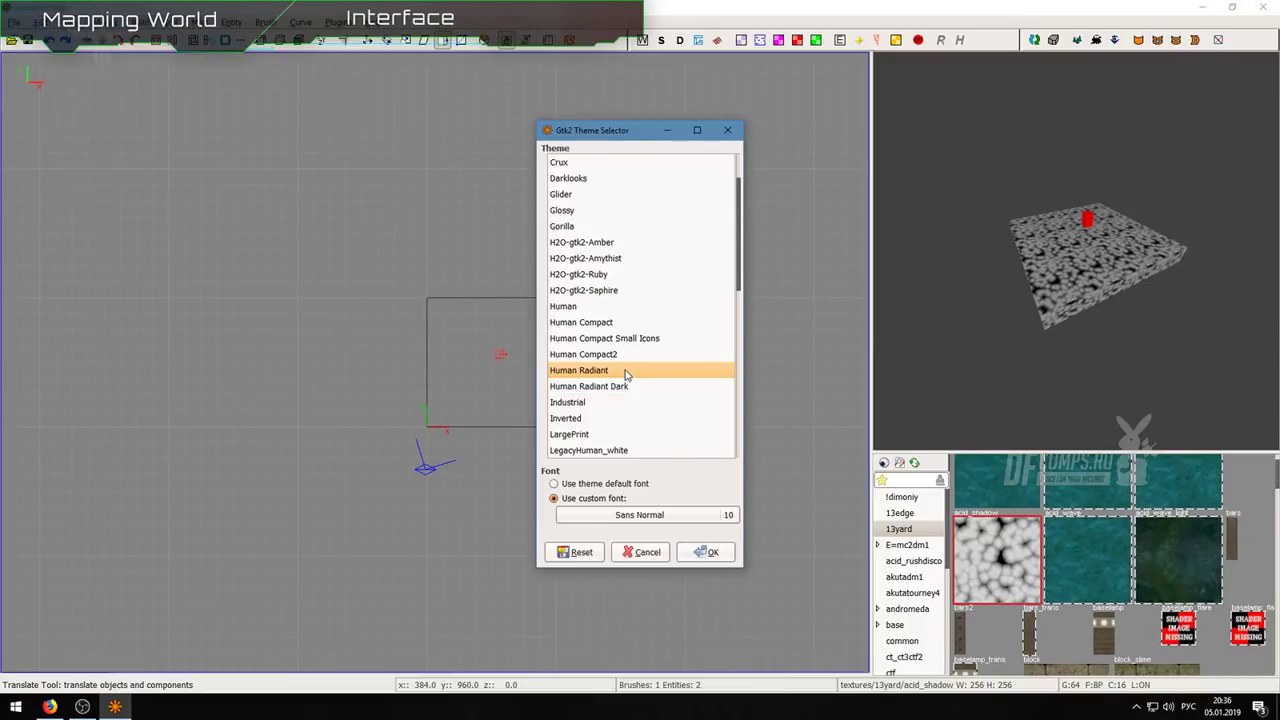
left_click(632, 338)
left_click(630, 304)
left_click(638, 258)
left_click(632, 240)
left_click(624, 222)
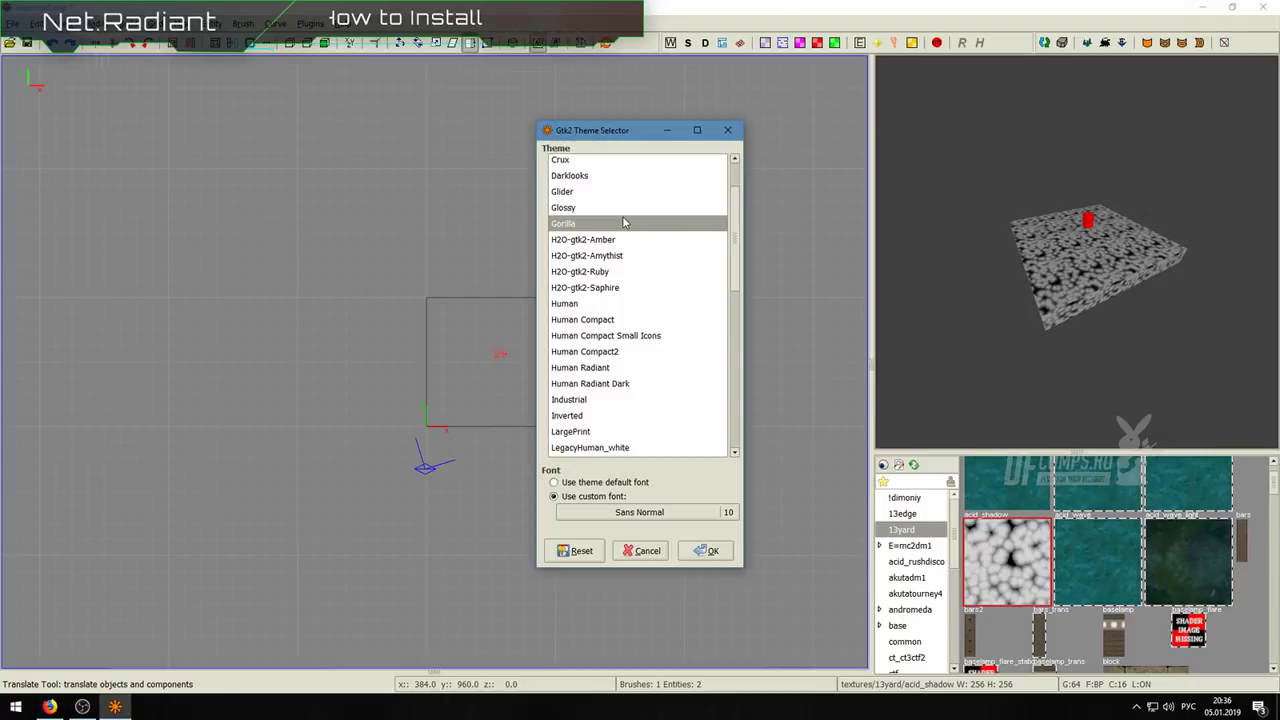
left_click(618, 190)
left_click(616, 175)
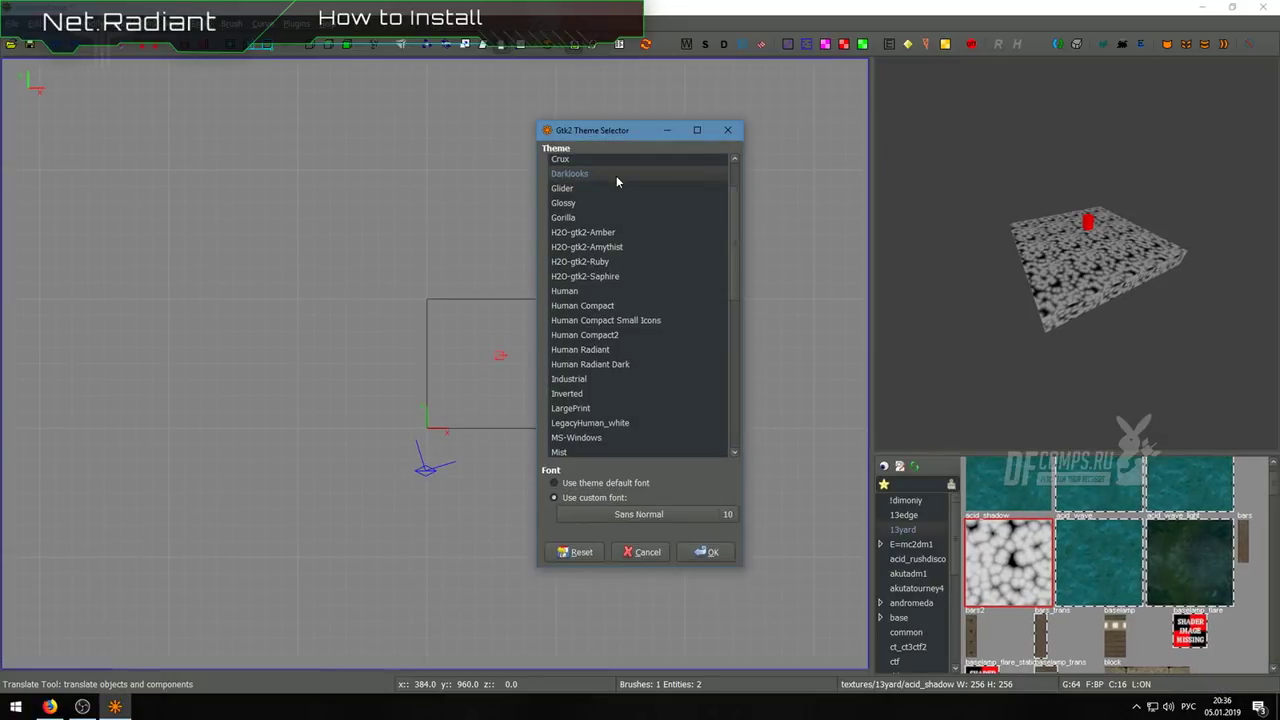
left_click(634, 255)
left_click(640, 367)
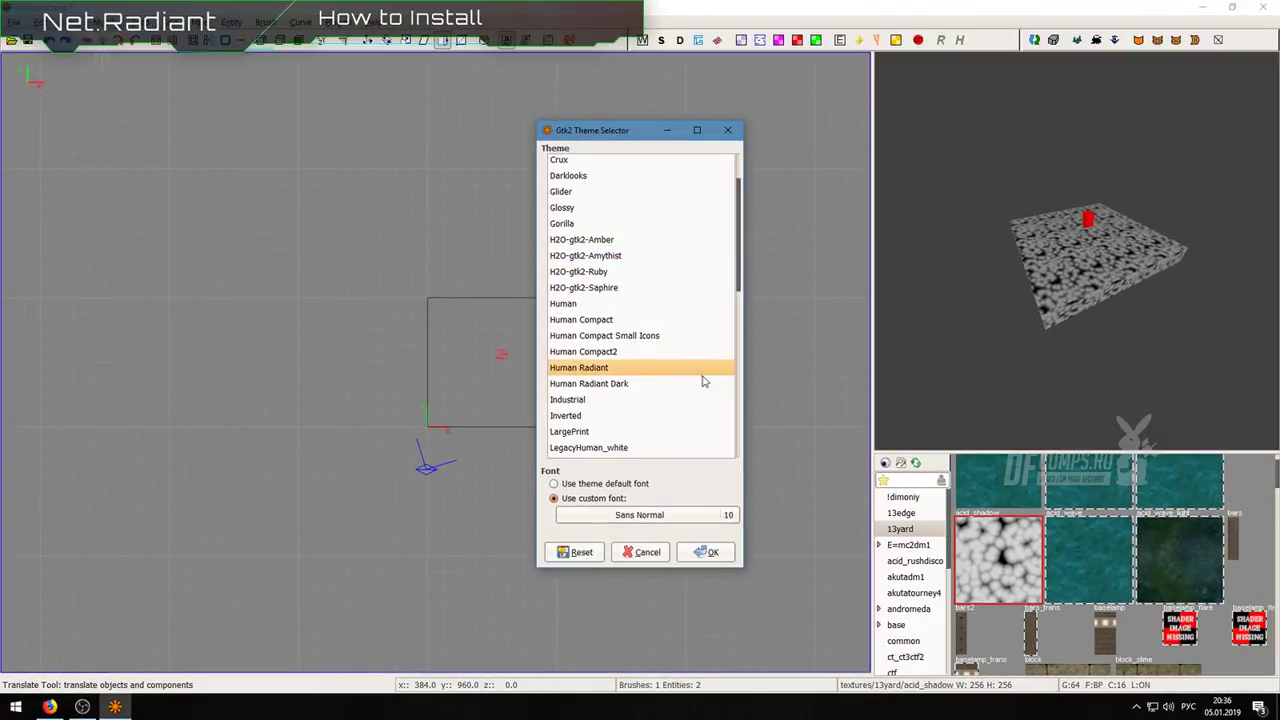
left_click(642, 552)
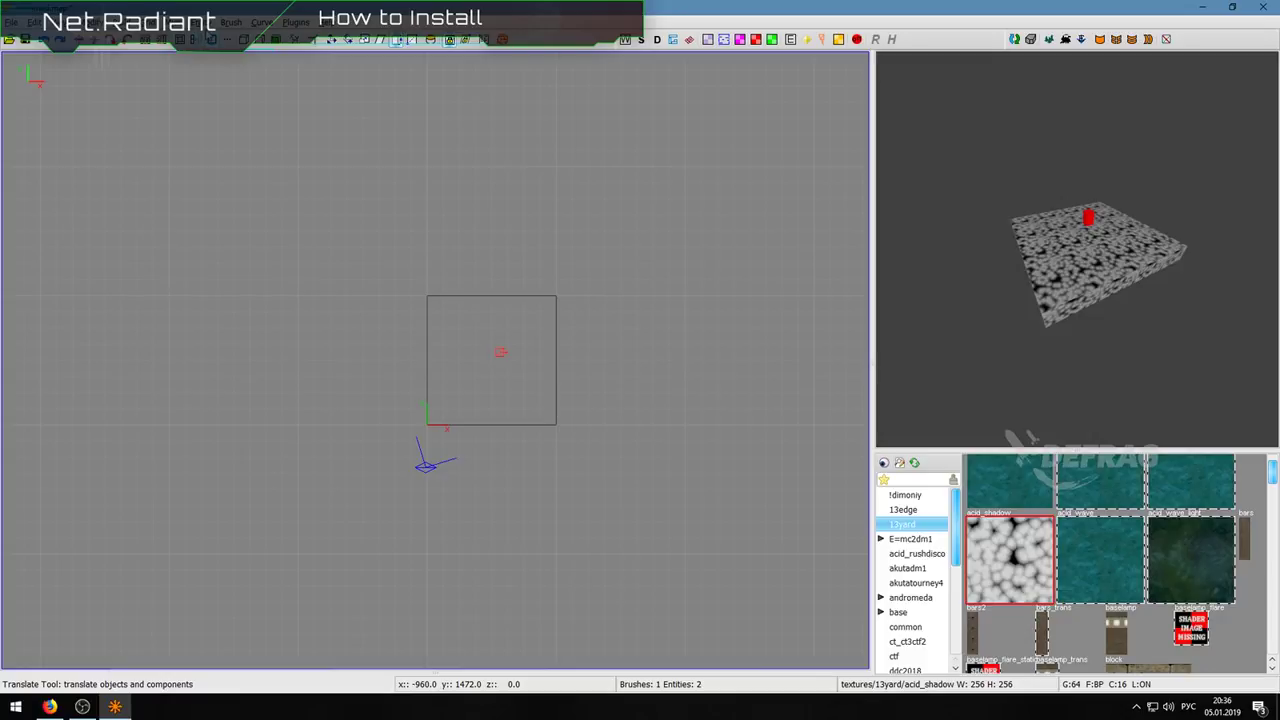
left_click(170, 21)
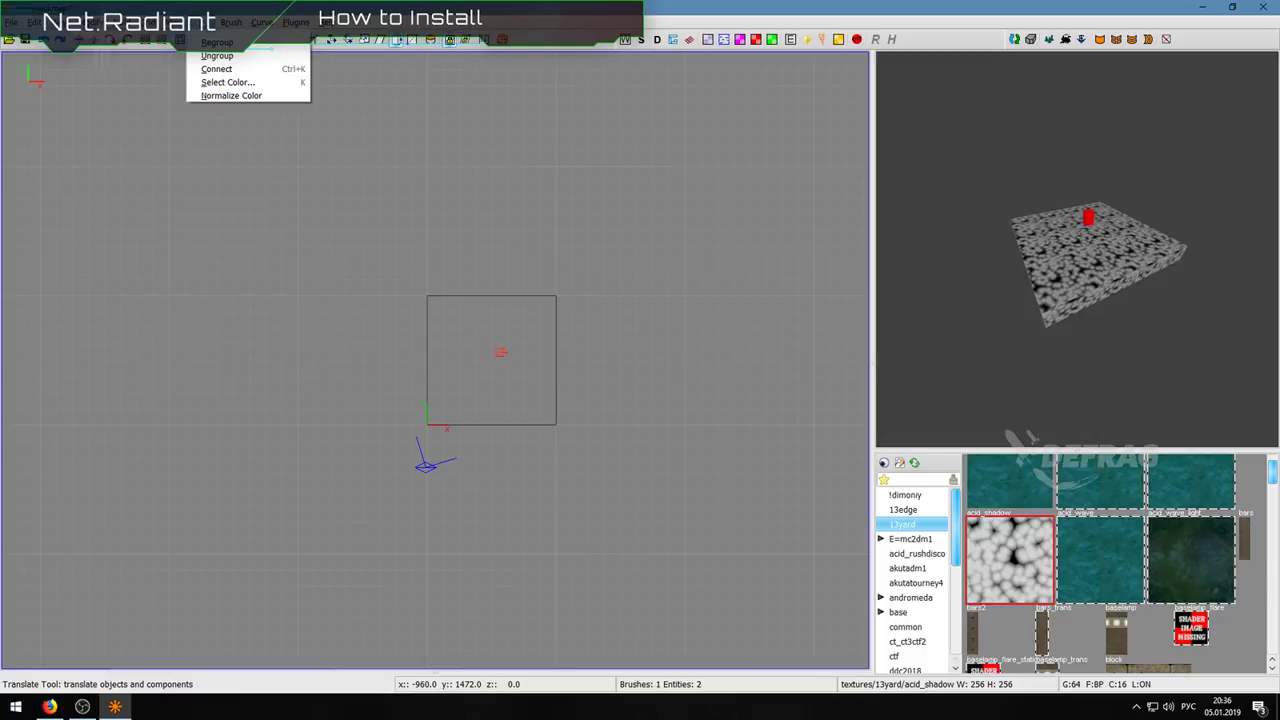
mouse_move(230, 22)
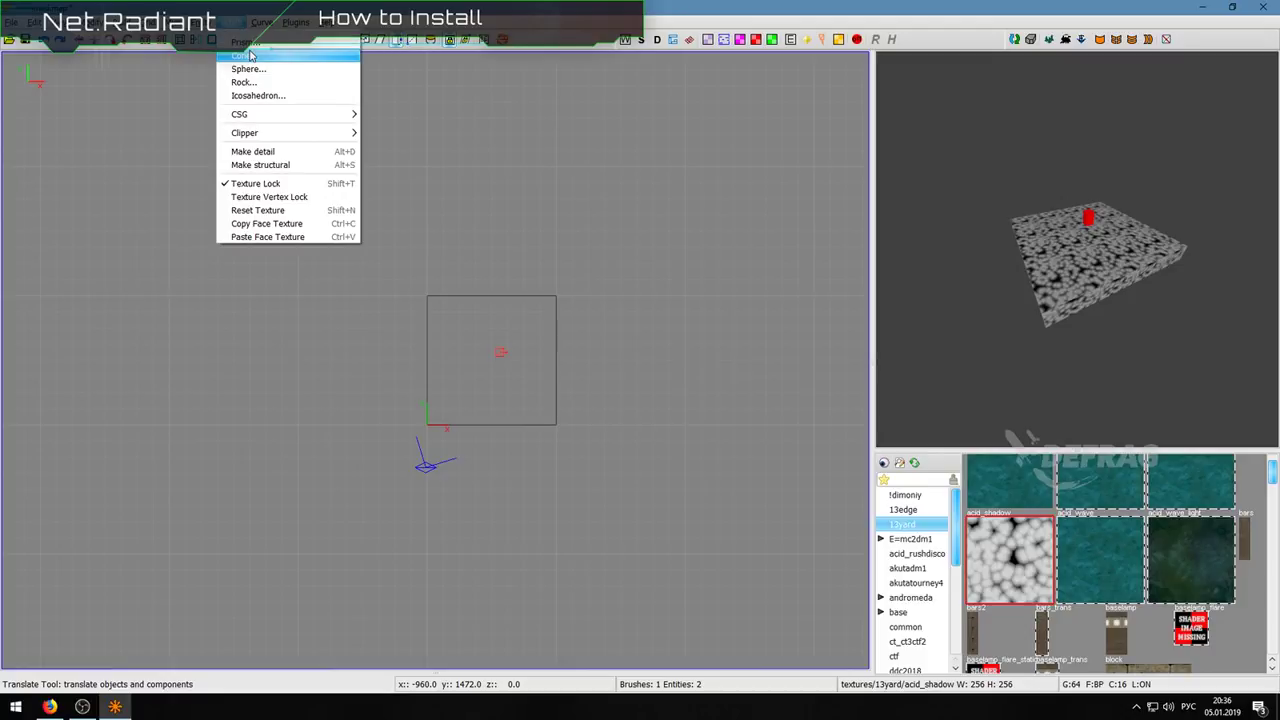
left_click(484, 393)
left_click(484, 395, "shift")
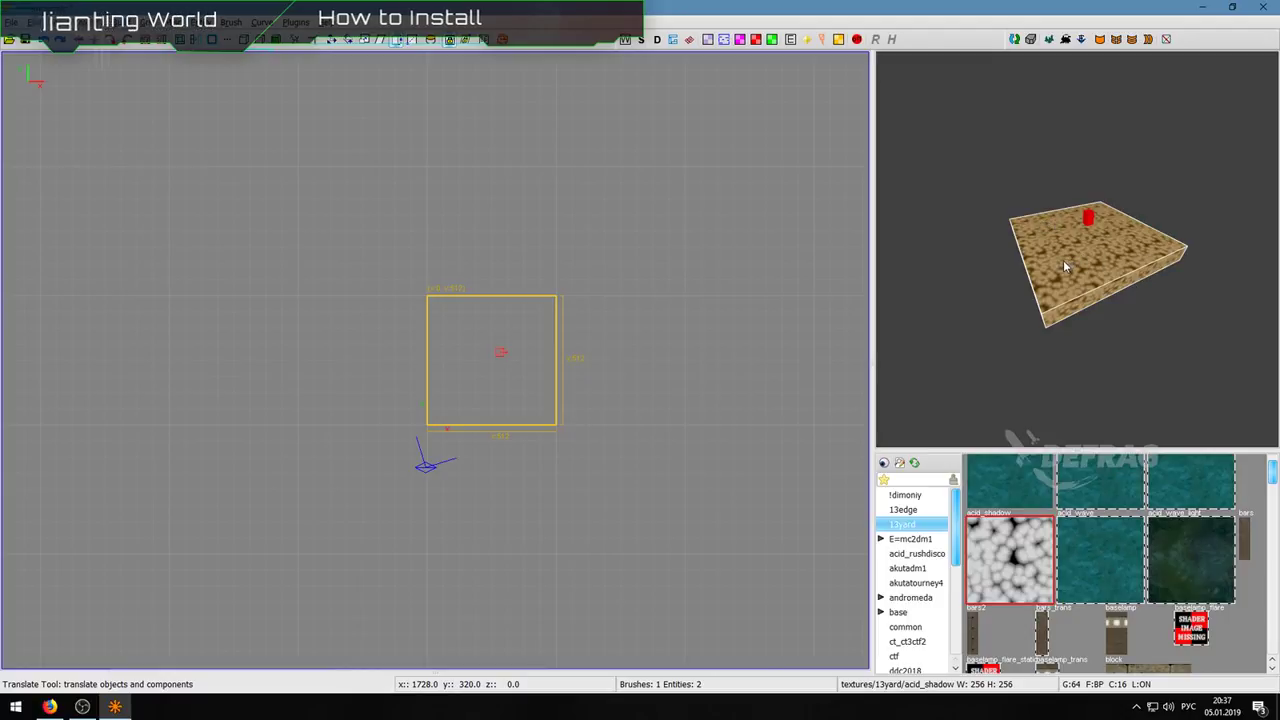
key("Escape")
Step: Draw a small test brush northeast of the slab and another about 448 by 256 units to its northwest, and deselect everything
left_click_drag(590, 199, 640, 262)
mouse_move(446, 183)
left_mouse_down()
mouse_move(473, 198)
mouse_move(495, 240)
mouse_move(452, 215)
left_mouse_up()
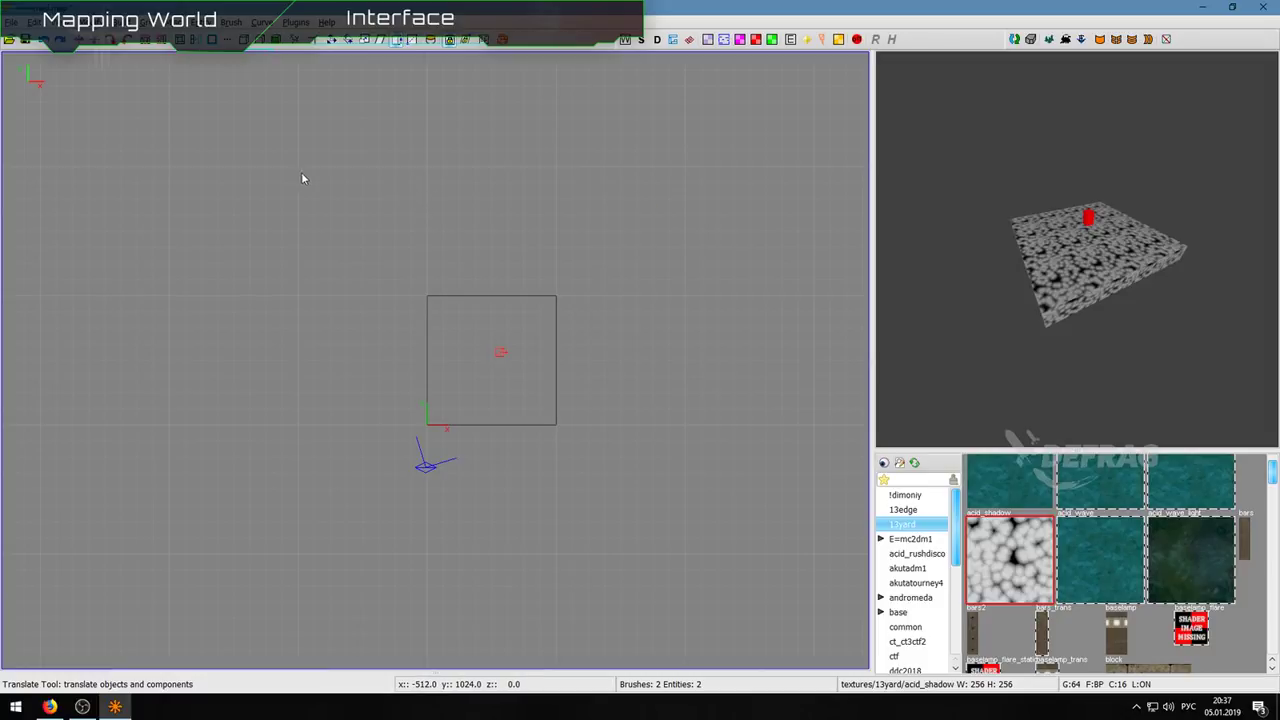
left_click_drag(300, 170, 410, 230)
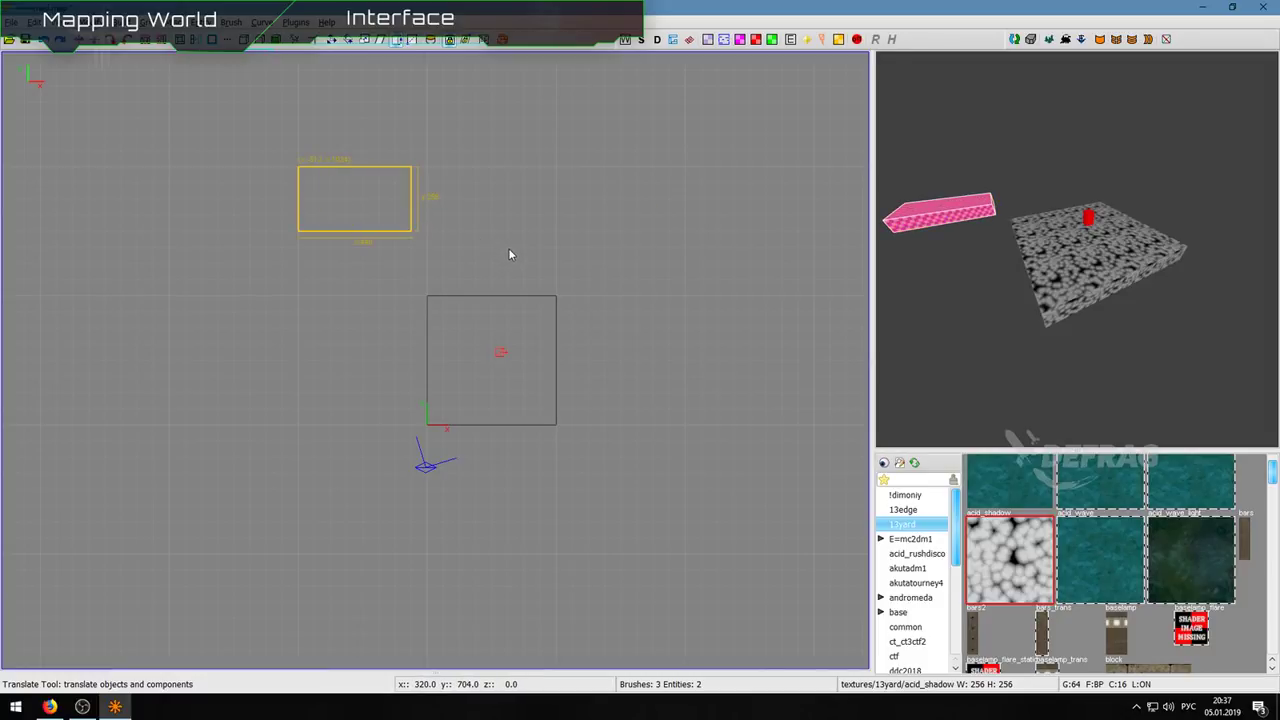
key("Escape")
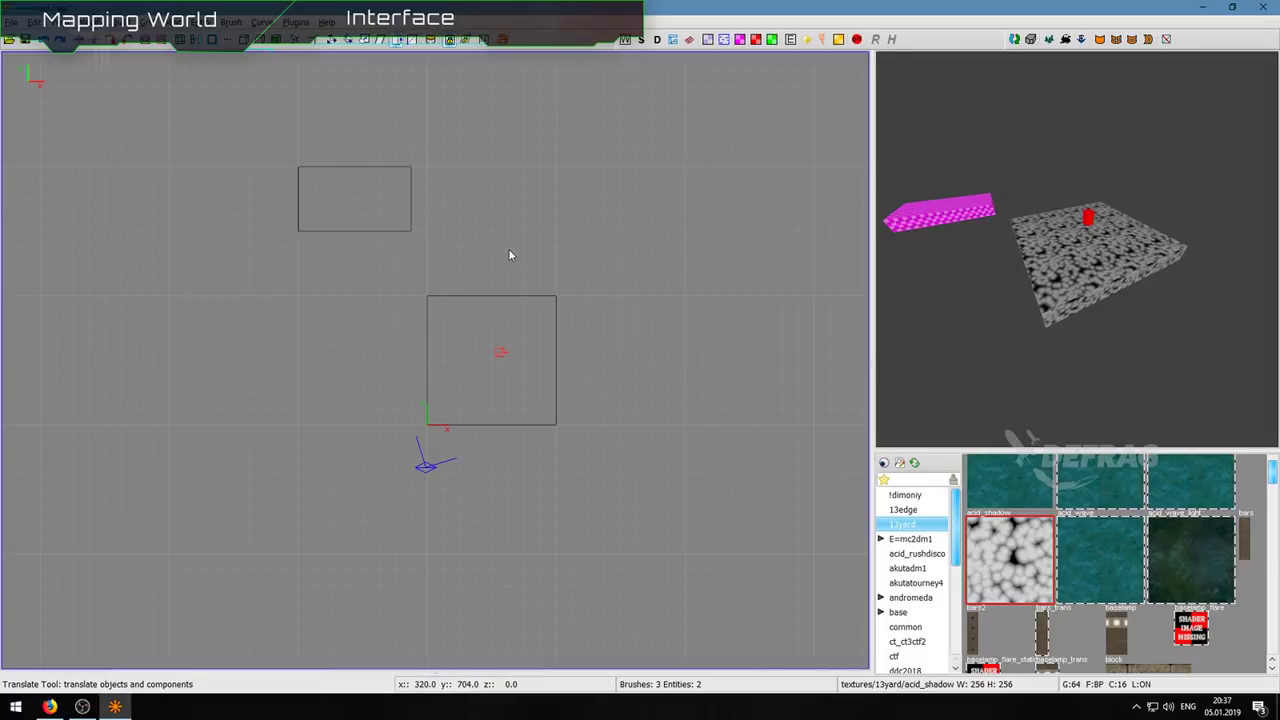
Step: Delete the northwest test brush, show hidden objects and delete the remaining test brush beside the slab
left_click(384, 214, "shift")
key("BackSpace")
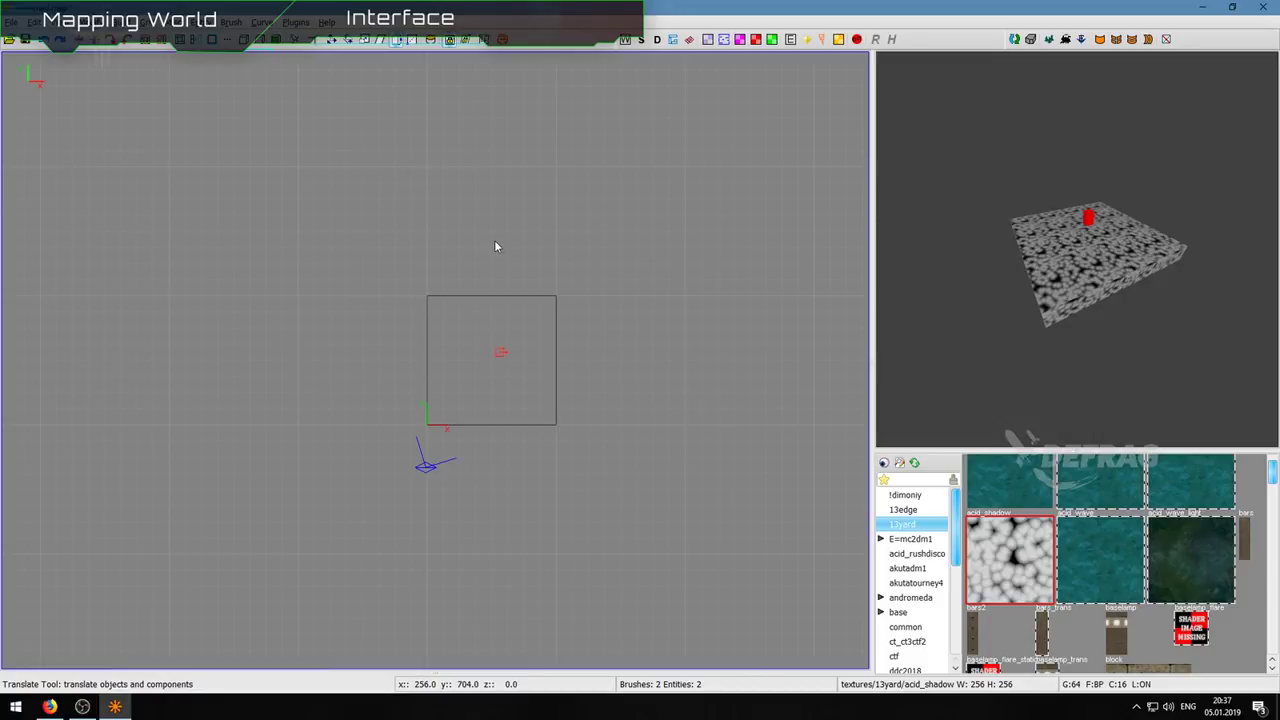
key("shift+h")
left_click(614, 246, "shift")
scroll(615, 252, "up", 1)
key("BackSpace")
scroll(593, 223, "down", 1)
middle_click_drag(592, 224, 551, 357)
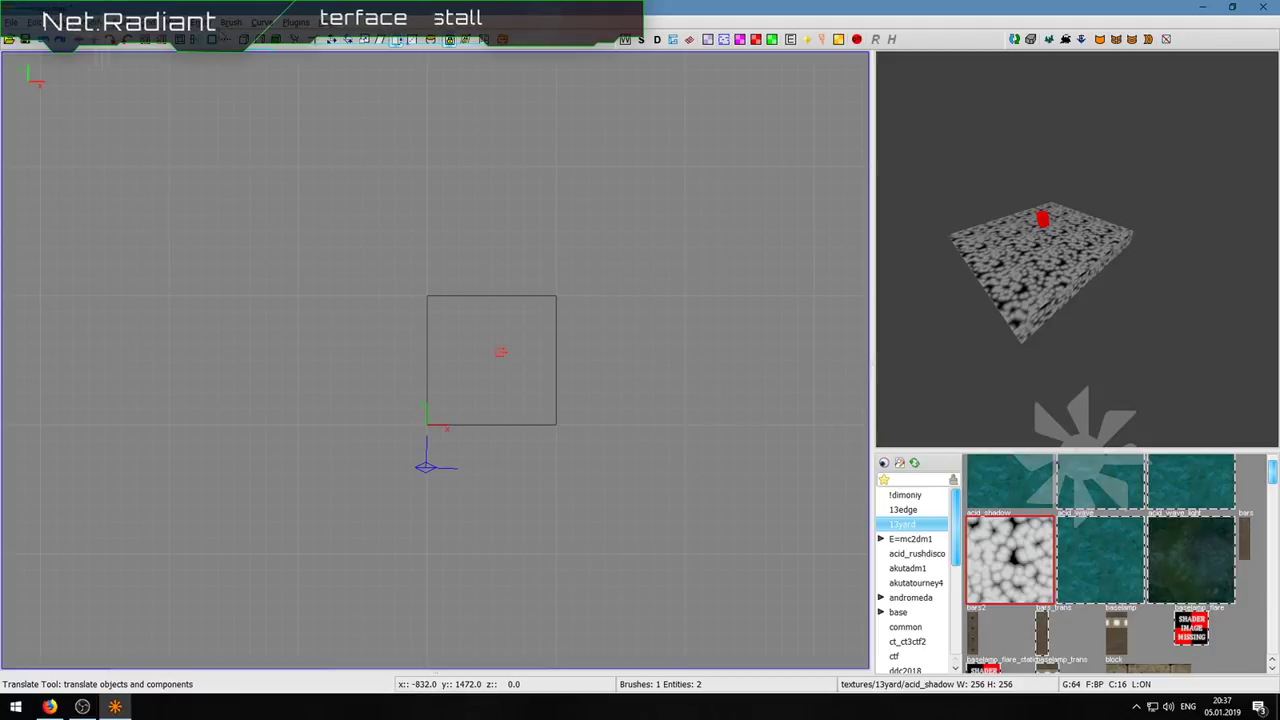
Step: Draw a rectangular brush about 448 by 320 units north of the slab
left_click(210, 22)
mouse_move(239, 21)
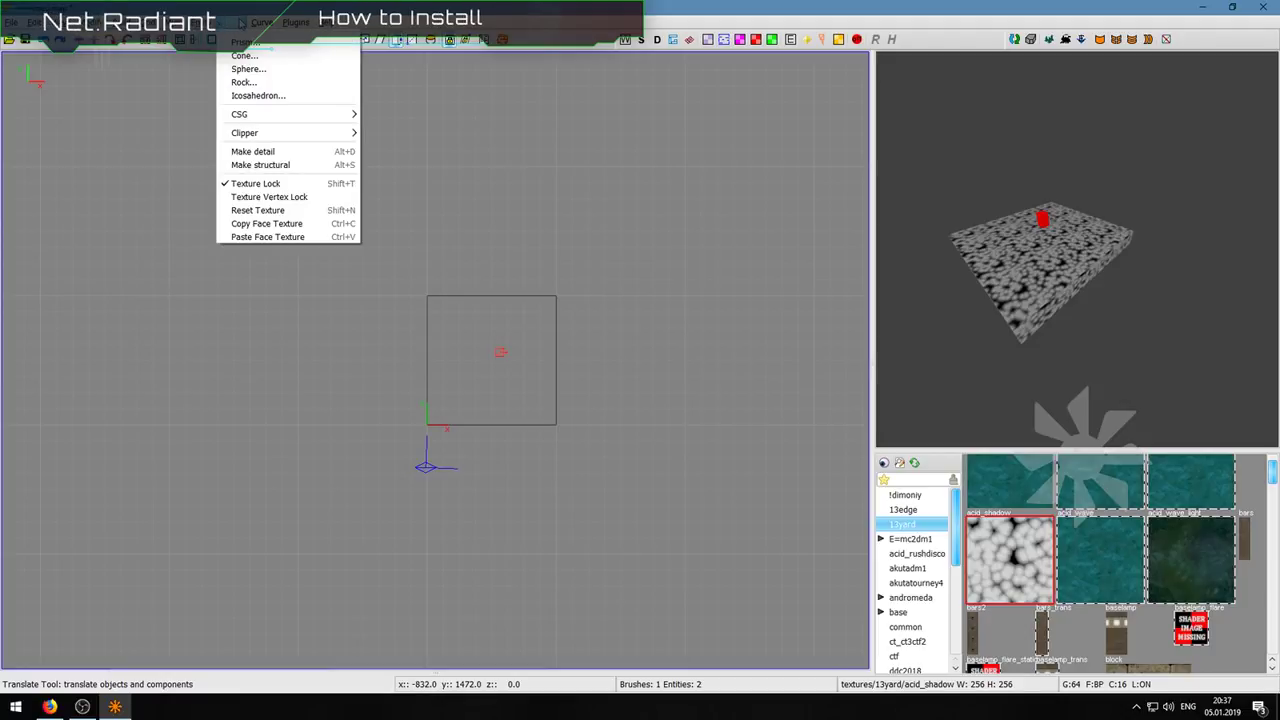
left_click(538, 200)
left_click_drag(410, 166, 524, 247)
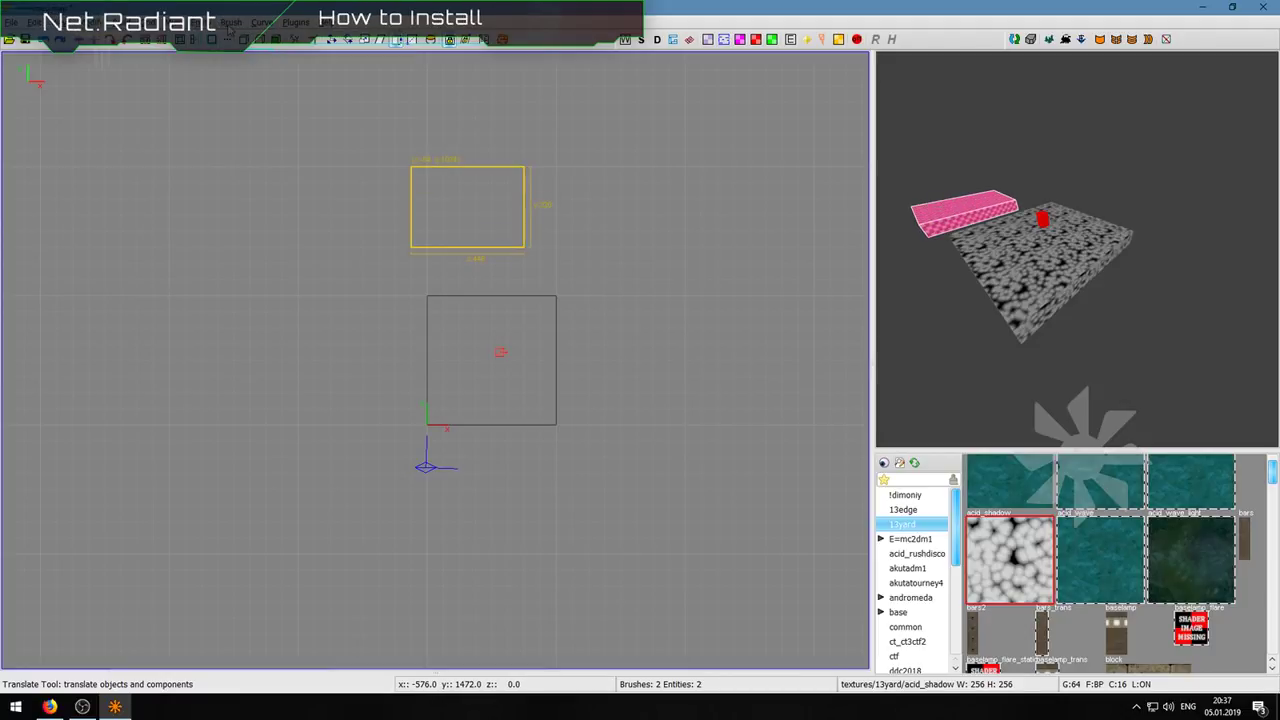
Step: Move the new brush farther north of the slab and align its west edge with the slab's west edge
left_click(230, 22)
left_click(470, 186)
left_click_drag(468, 193, 496, 157)
middle_click_drag(497, 160, 506, 233)
right_click_drag(505, 222, 506, 220)
left_click_drag(500, 374, 500, 300)
mouse_move(570, 381)
right_mouse_down()
mouse_move(533, 409)
mouse_move(587, 338)
mouse_move(519, 365)
right_mouse_up()
right_click_drag(514, 303, 514, 301)
Step: Fly the 3D camera around and examine the new brush from different distances and angles
right_click(1072, 266)
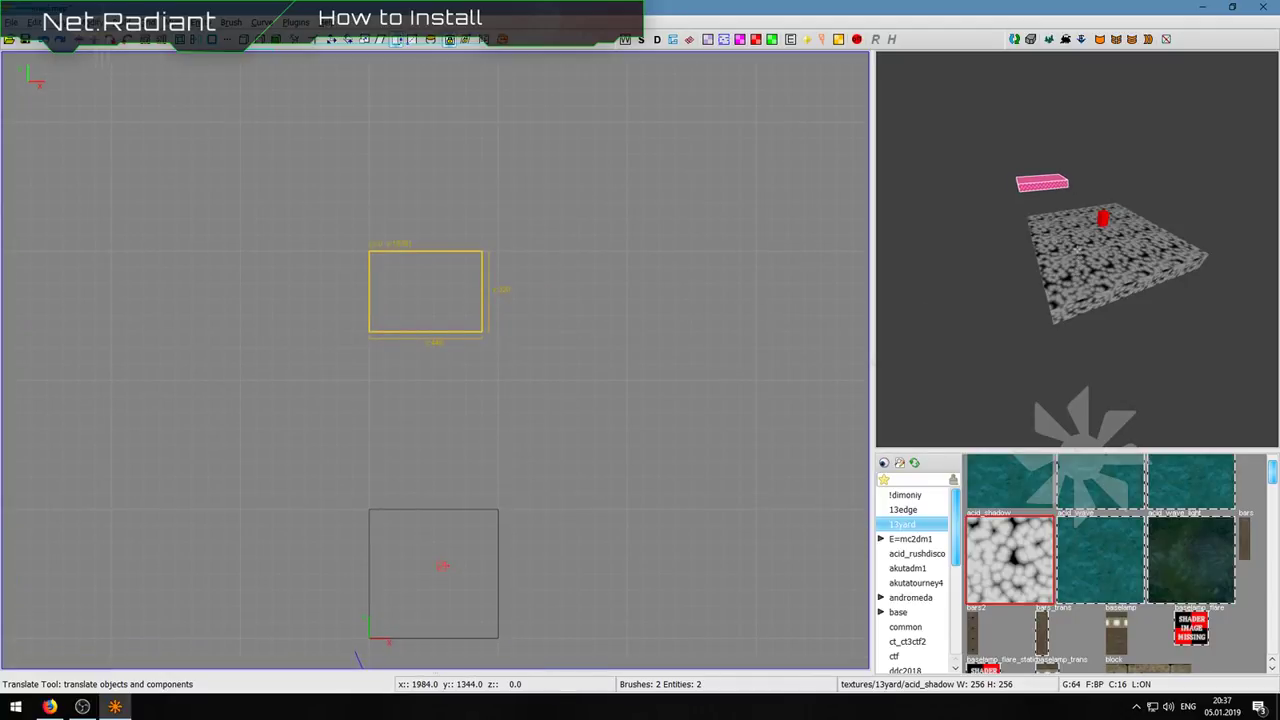
key("d")
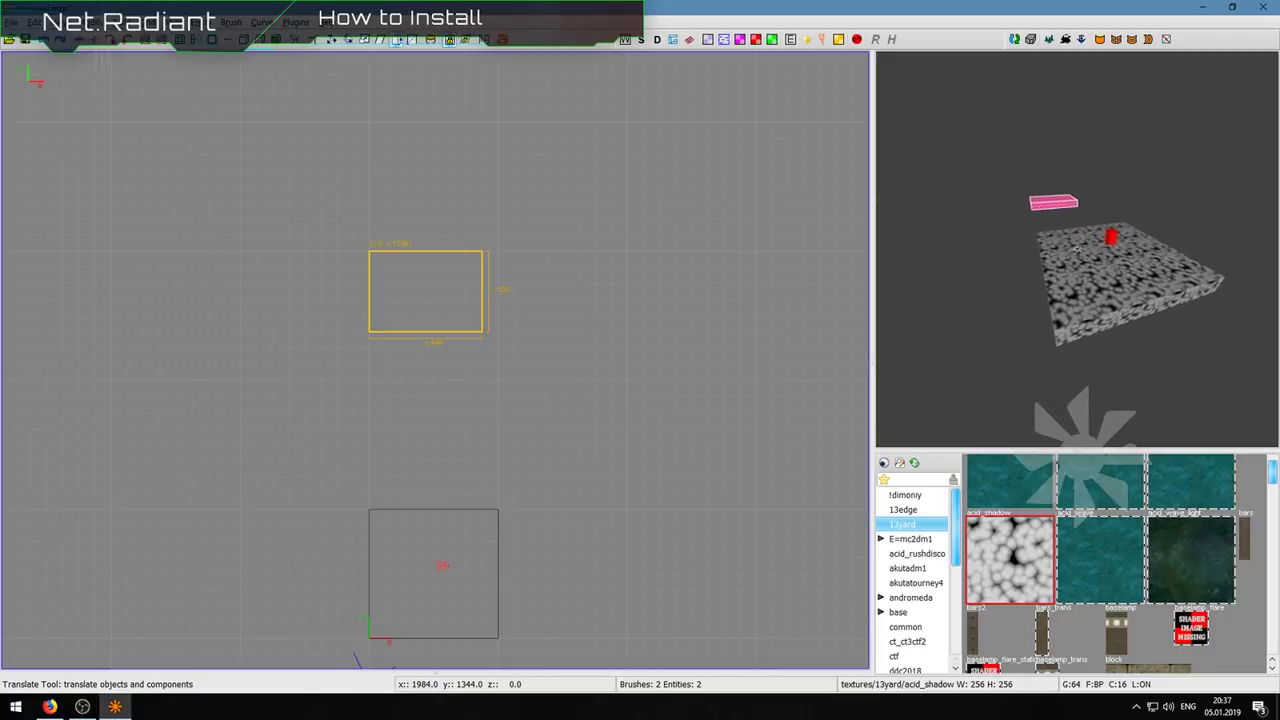
key("w")
key("a")
right_click_drag(1077, 249, 1077, 249)
scroll(1077, 249, "down", 2)
scroll(1077, 249, "up", 5)
scroll(1077, 249, "down", 5)
scroll(1077, 249, "up", 6)
scroll(1077, 249, "down", 7)
scroll(1077, 249, "up", 4)
scroll(1077, 249, "up", 5)
scroll(1077, 249, "down", 4)
right_click_drag(1077, 249, 1077, 249)
right_click(1046, 351)
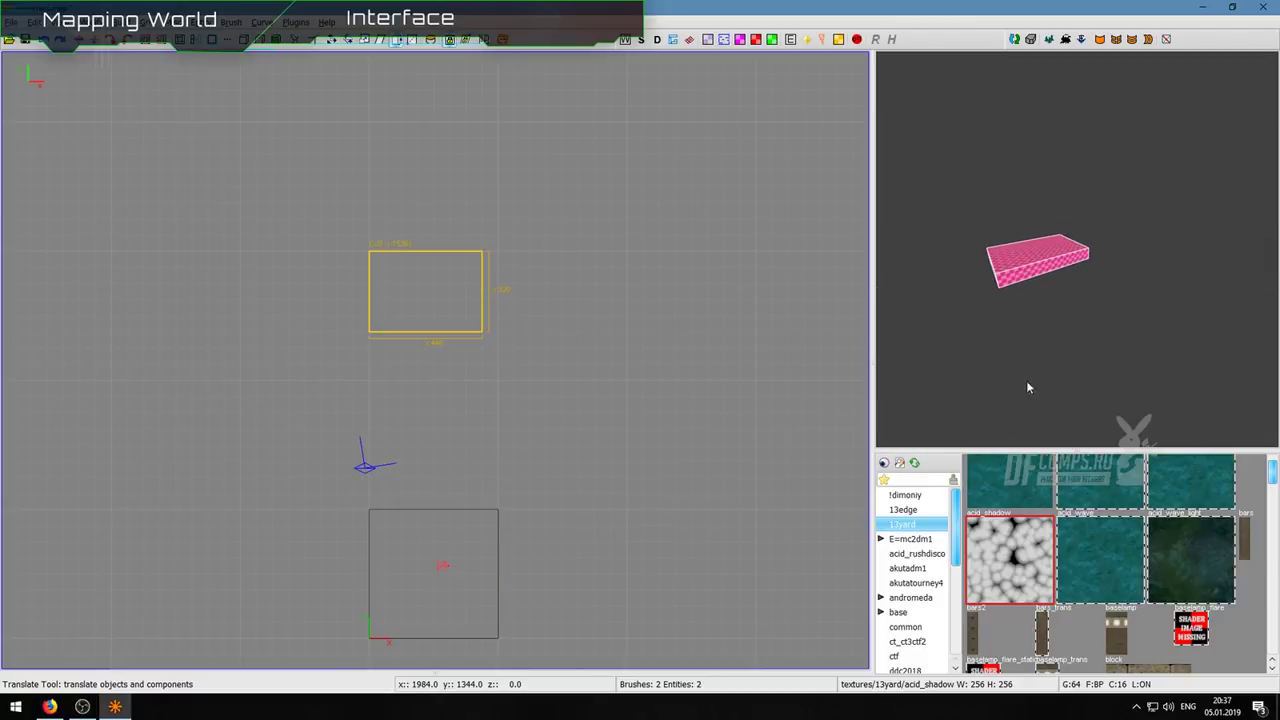
Step: Resize the brush to about 512 by 512 units and convert it into an 8-sided prism
scroll(1168, 566, "up", 1)
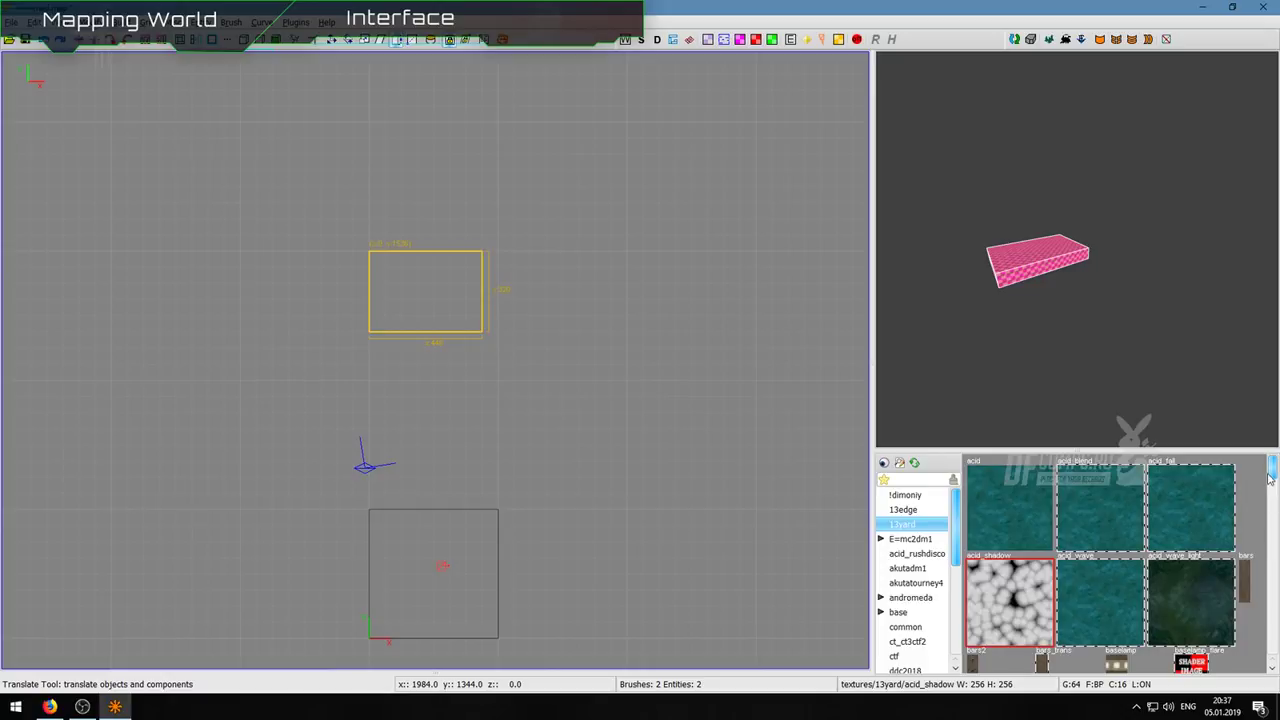
left_click_drag(958, 513, 956, 511)
mouse_move(490, 384)
left_mouse_down()
mouse_move(520, 398)
mouse_move(516, 420)
left_mouse_up()
left_click(232, 22)
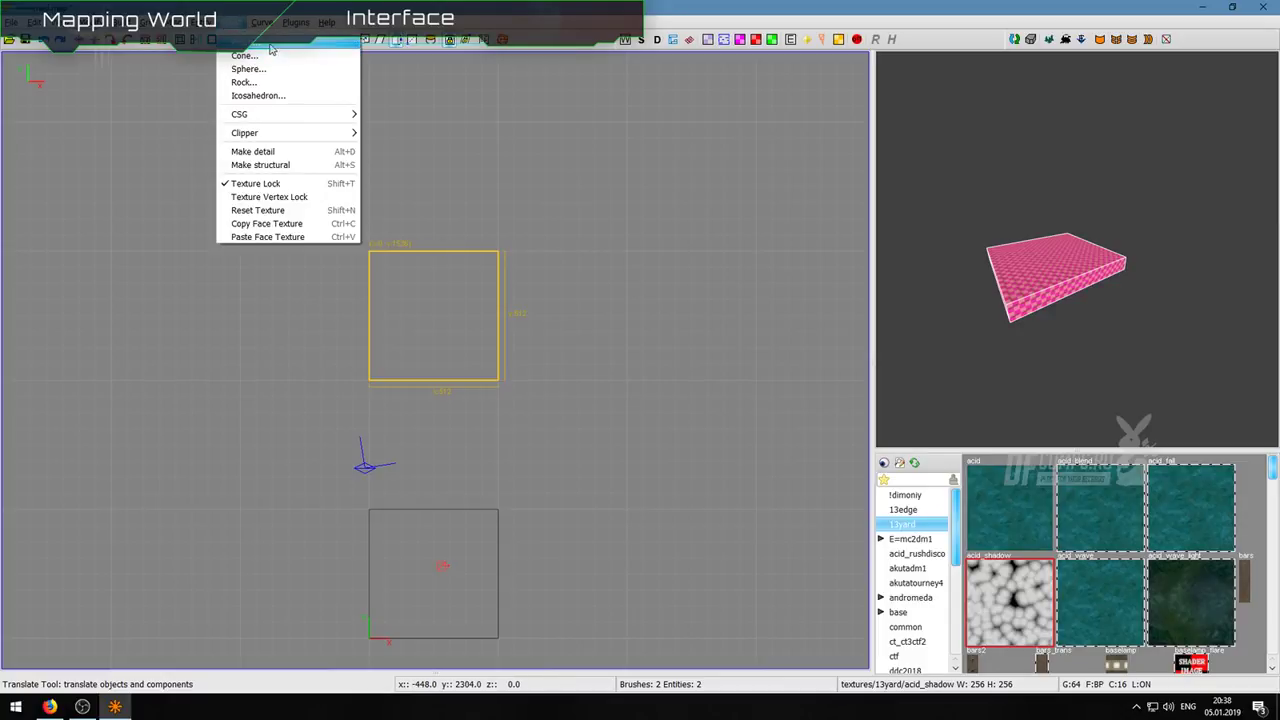
left_click(270, 48)
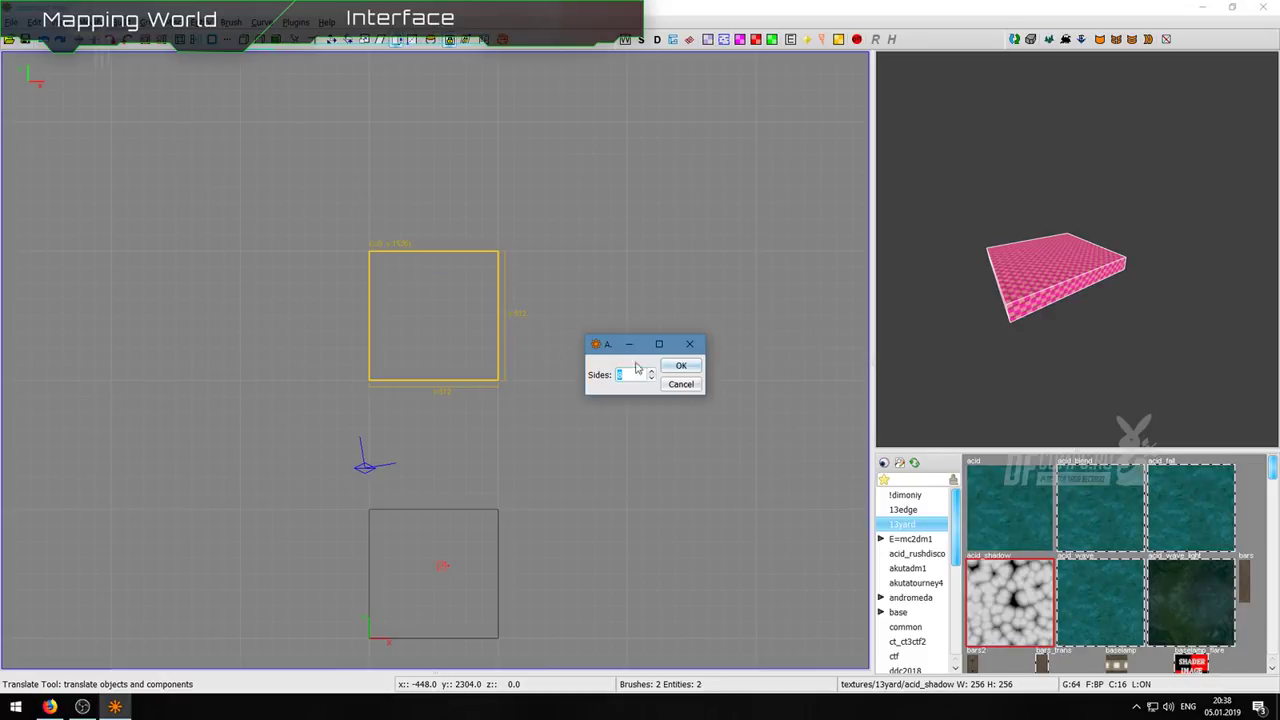
left_click(688, 367)
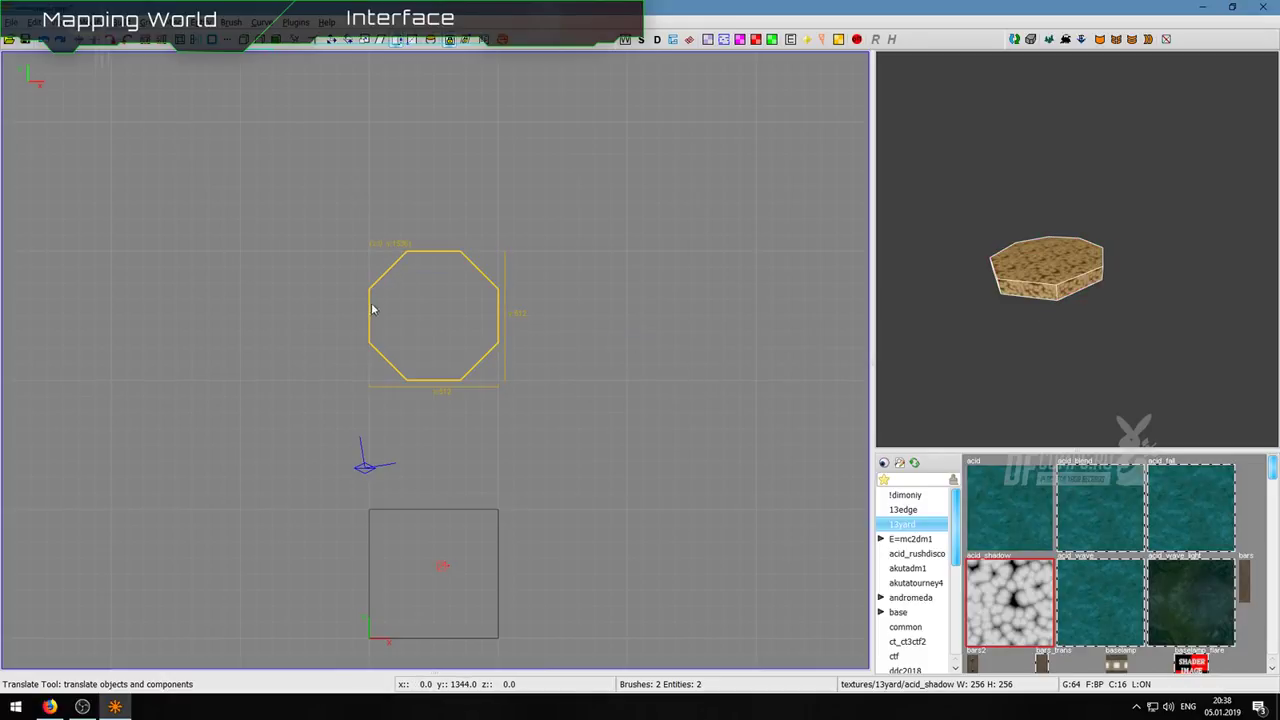
Step: Rebuild the octagonal brush as a rounder prism with more sides
left_click(226, 21)
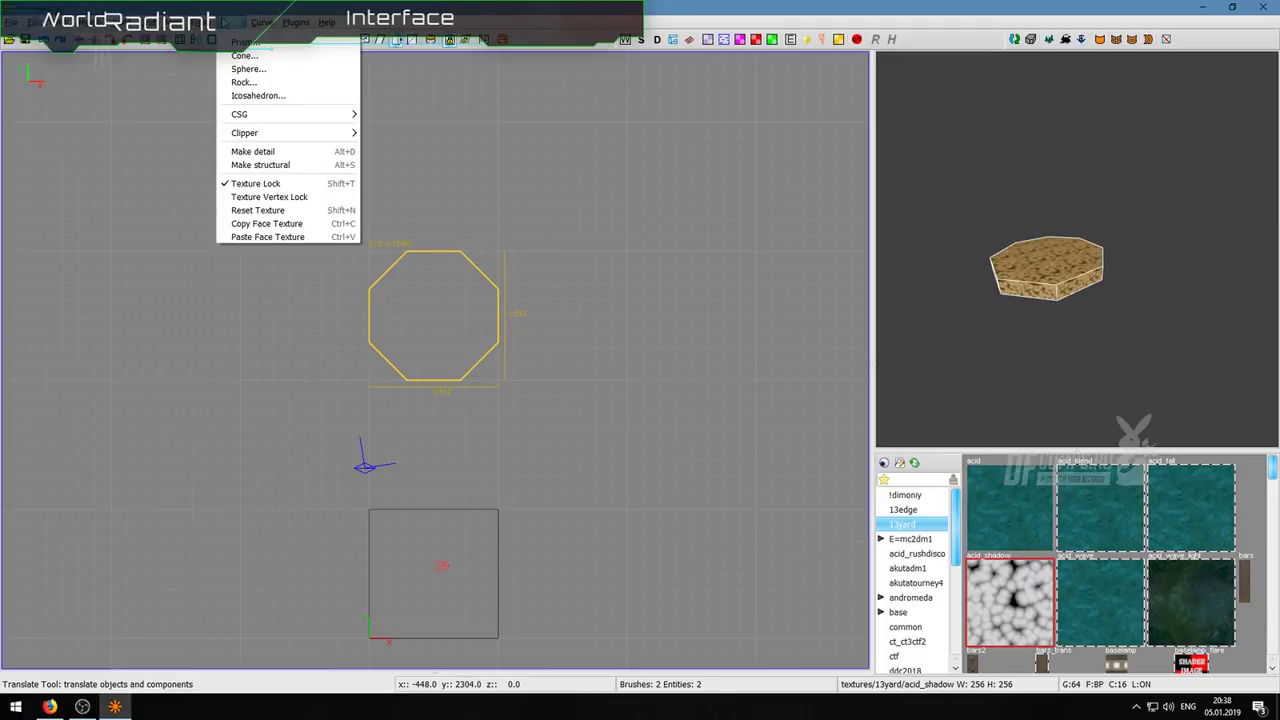
left_click(245, 42)
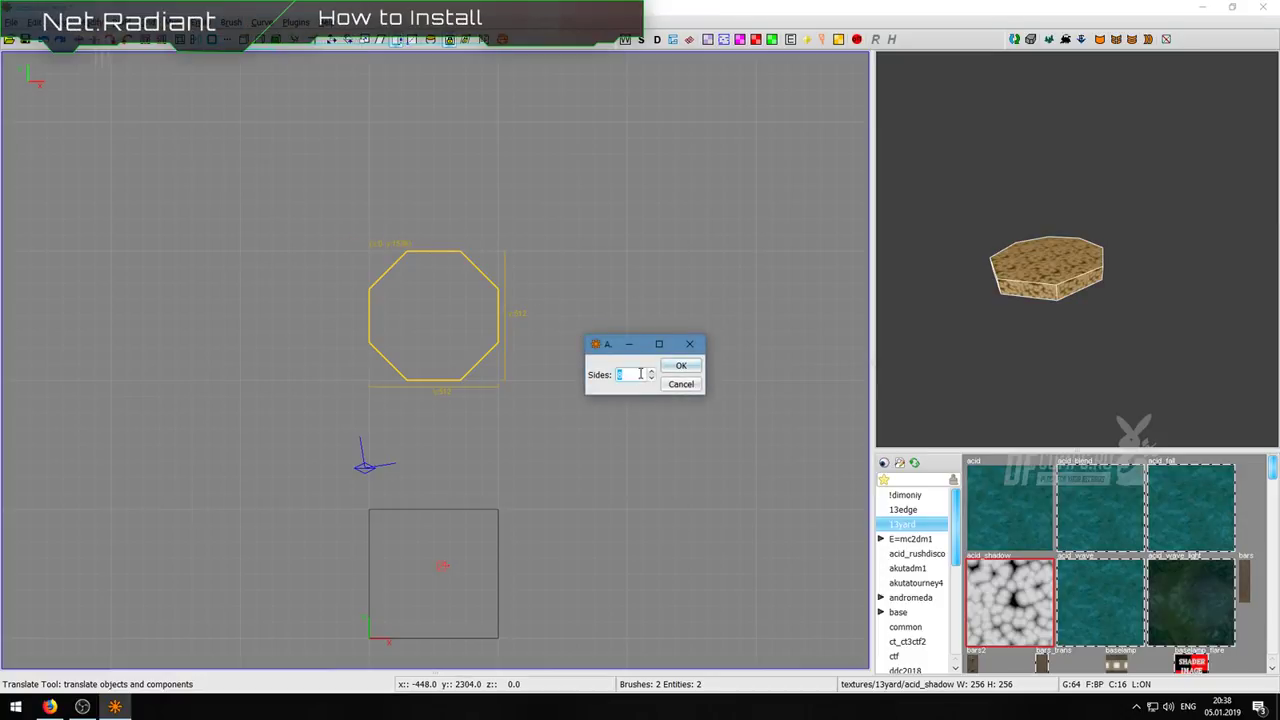
type("12")
key("Return")
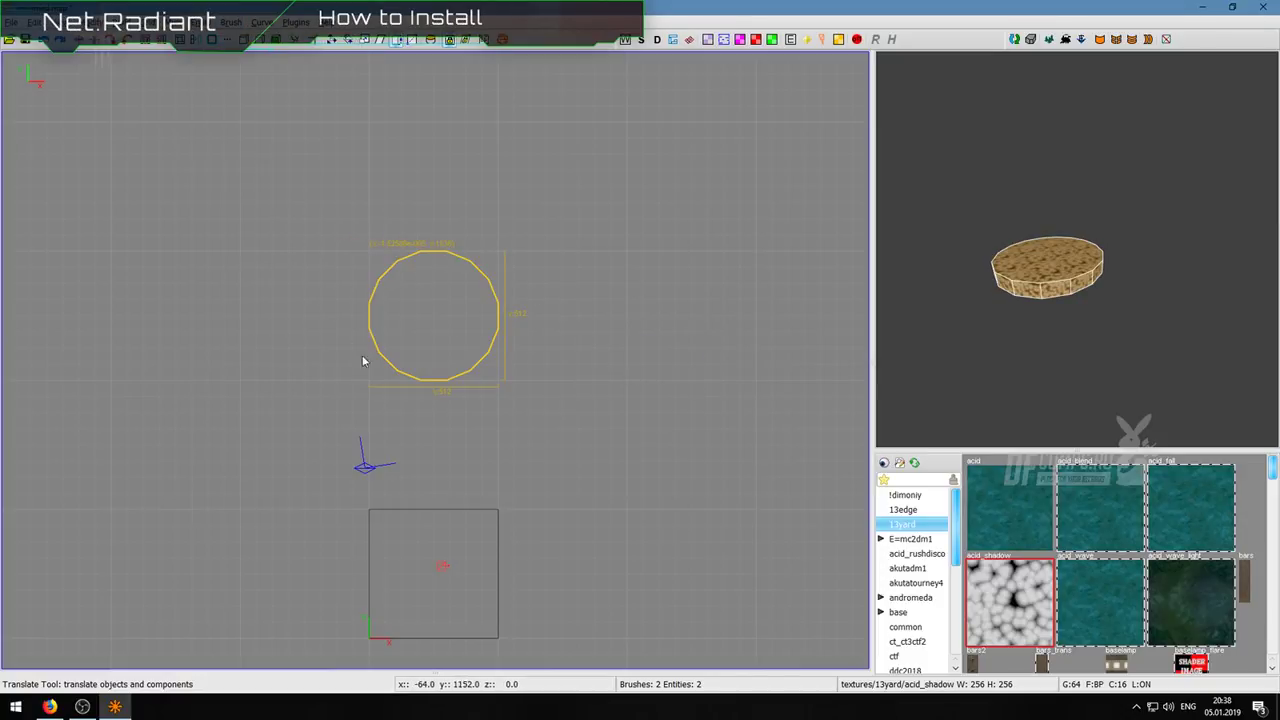
Step: Convert the prism into an 8-sided sphere and view it up close in 3D
left_click(228, 21)
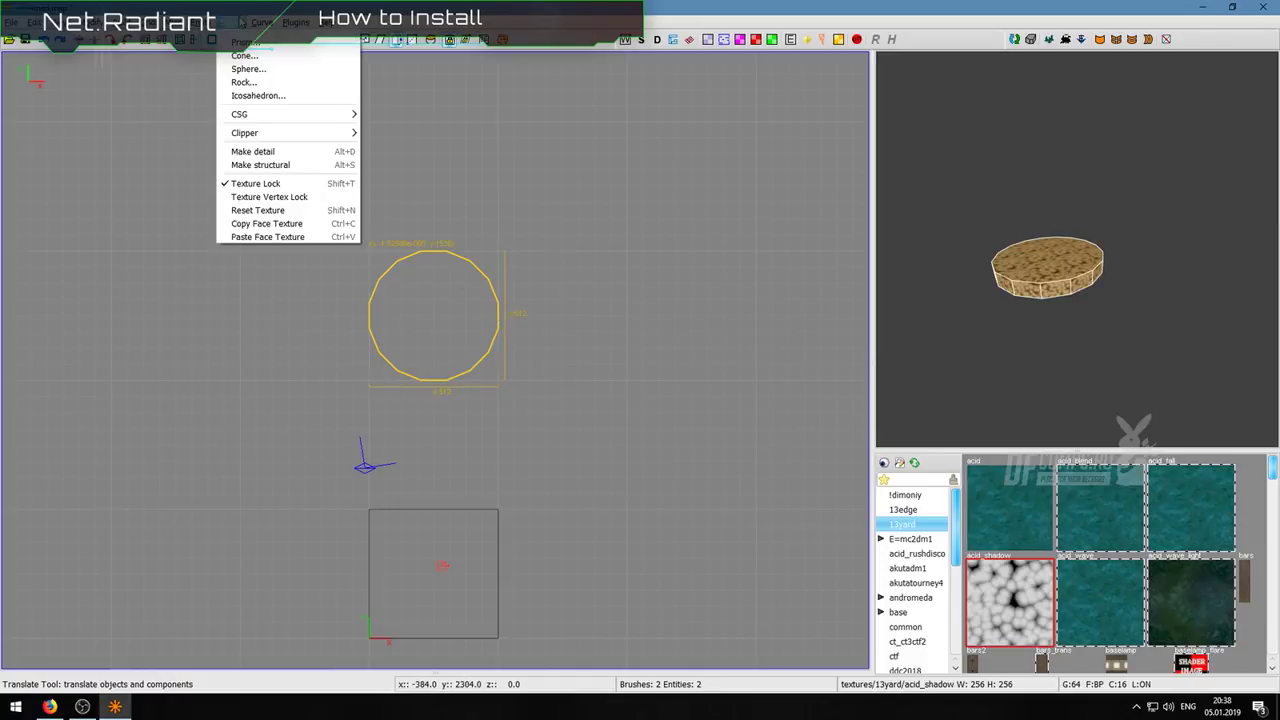
left_click(280, 75)
key("Return")
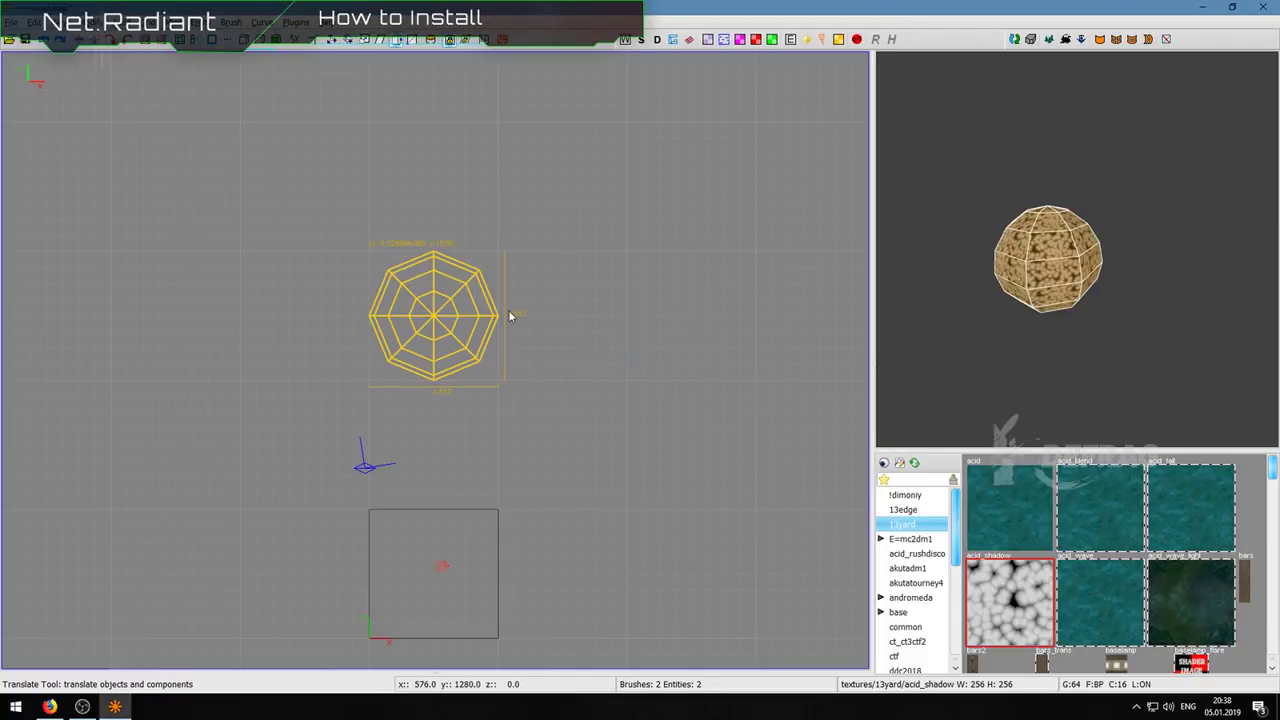
right_click(1163, 298)
key("w")
key("d")
key("w")
key("d")
right_click(1078, 255)
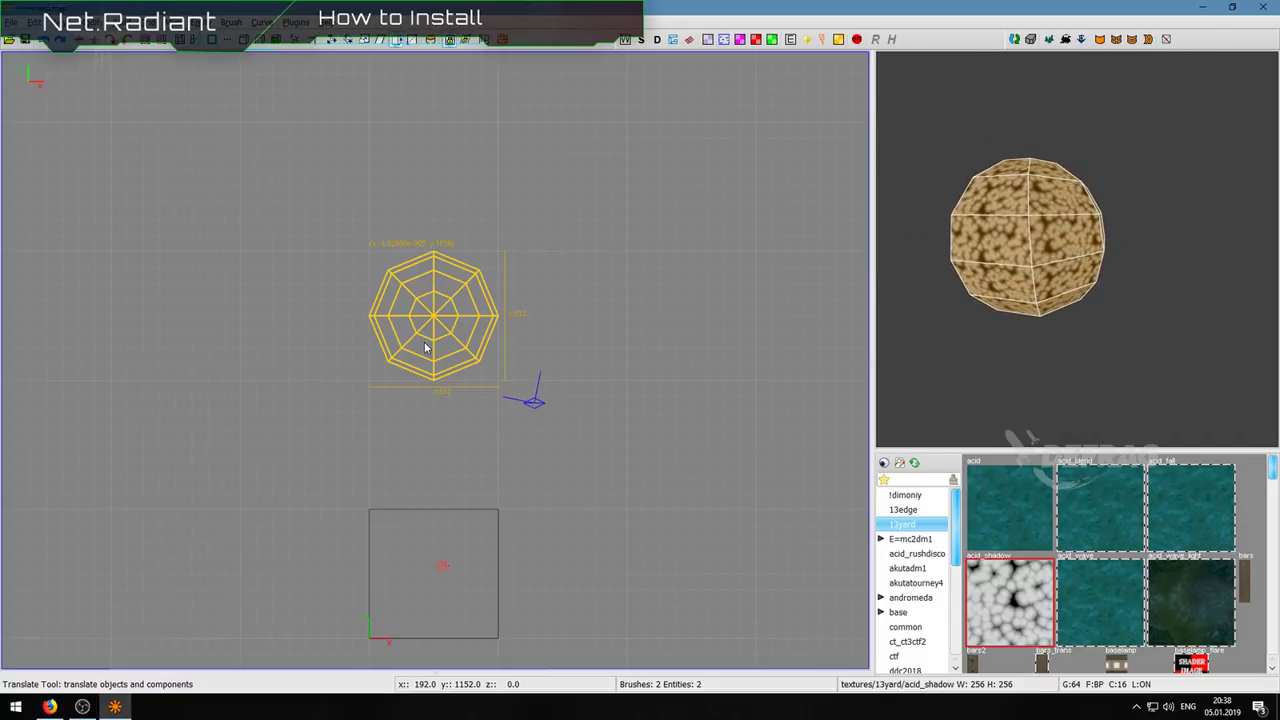
Step: Rebuild the sphere with a much higher number of sides
left_click(230, 22)
left_click(280, 88)
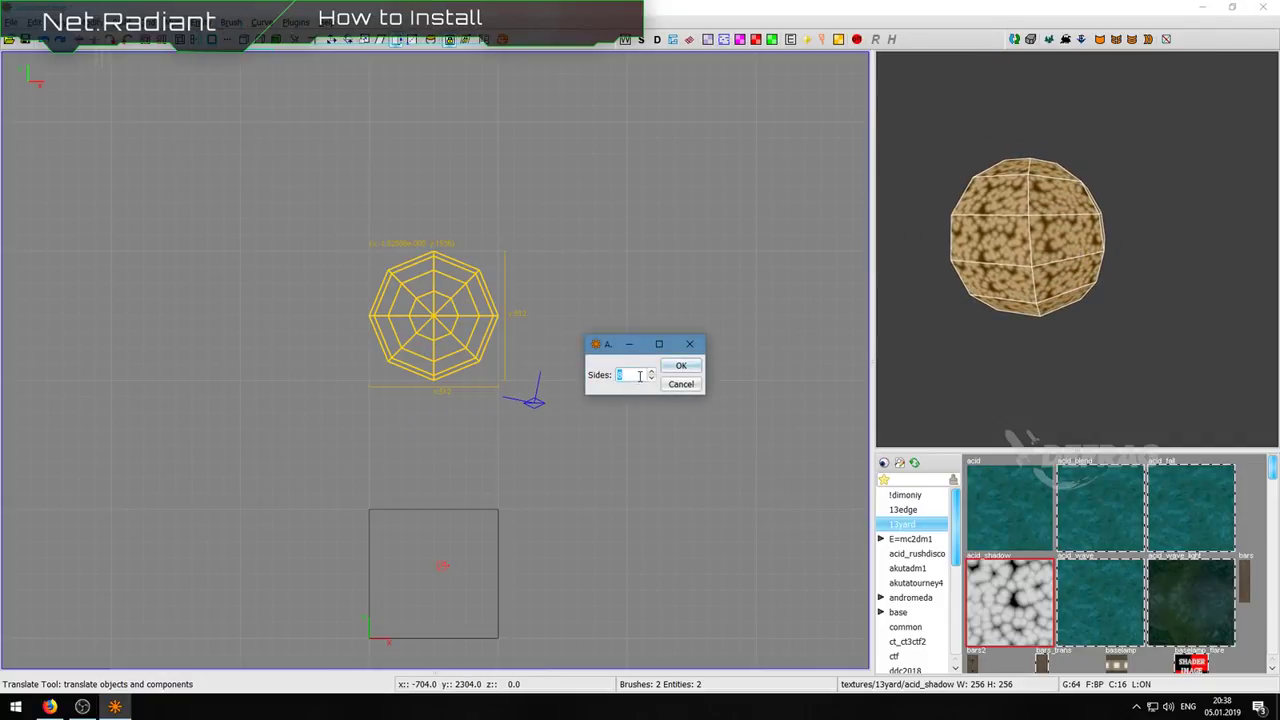
key("Return")
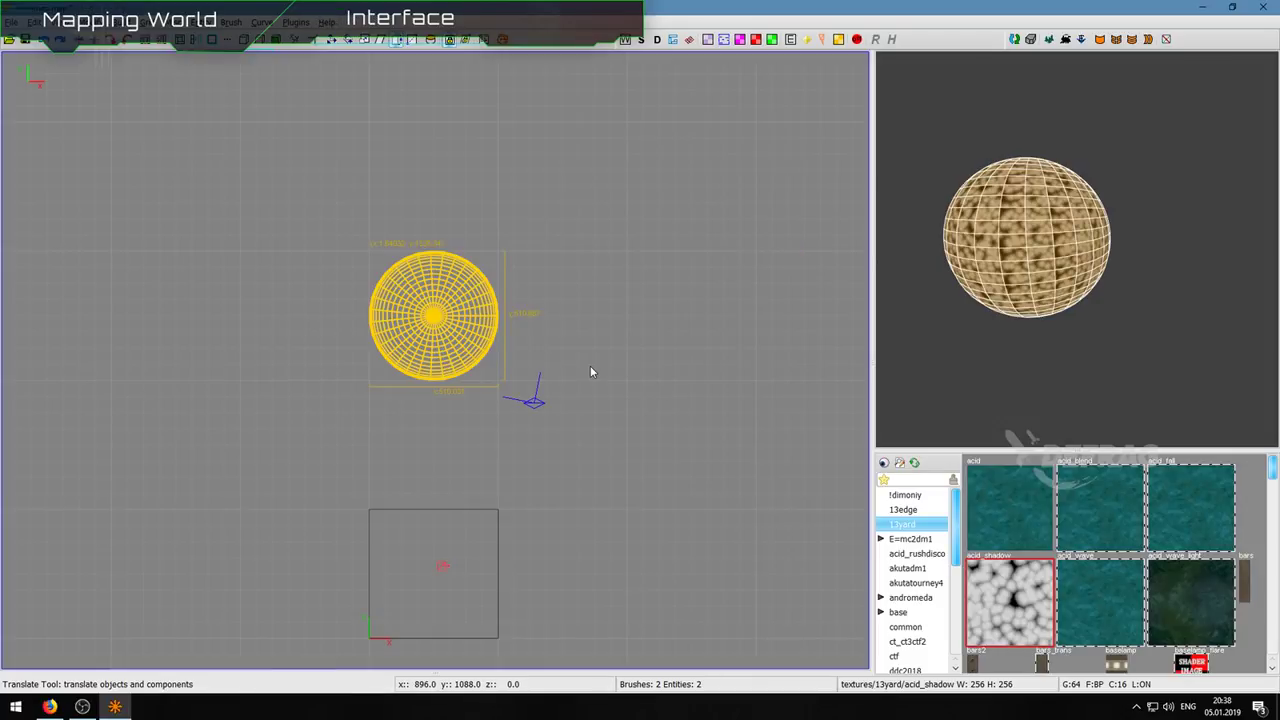
Step: Examine the finely divided sphere from several sides and from above in the 3D view
right_click(1077, 249)
key("d")
key("w")
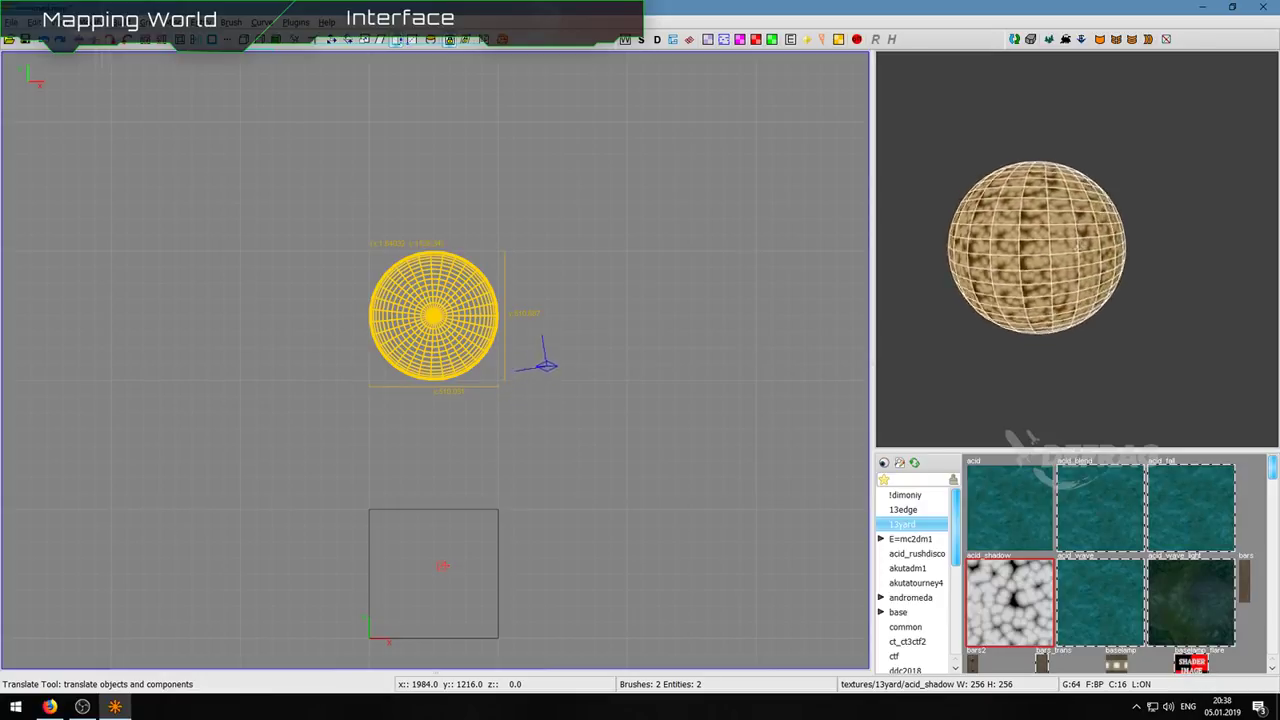
key("s")
key("w")
key("s")
key("w")
key("a")
key("s")
key("w")
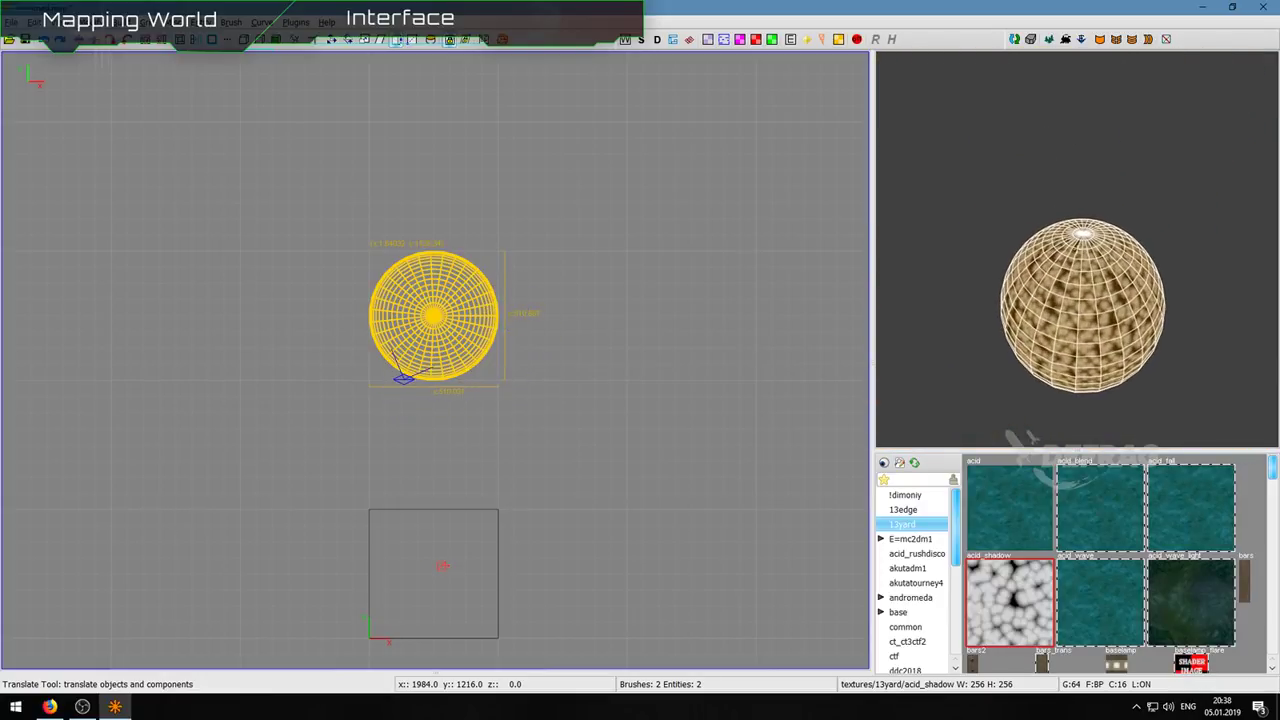
right_click(1077, 249)
Step: Choose the block texture from the 13yard set and remove the sphere
scroll(1038, 547, "down", 2)
scroll(1040, 546, "down", 3)
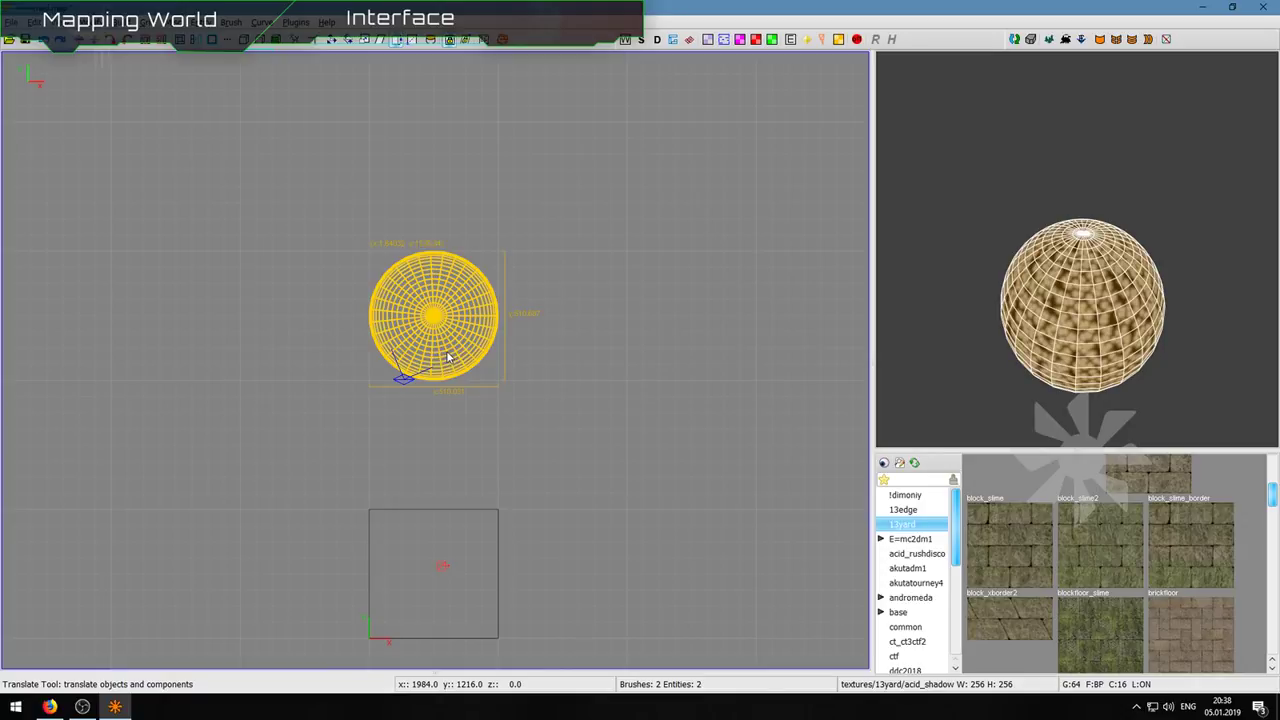
key("F12")
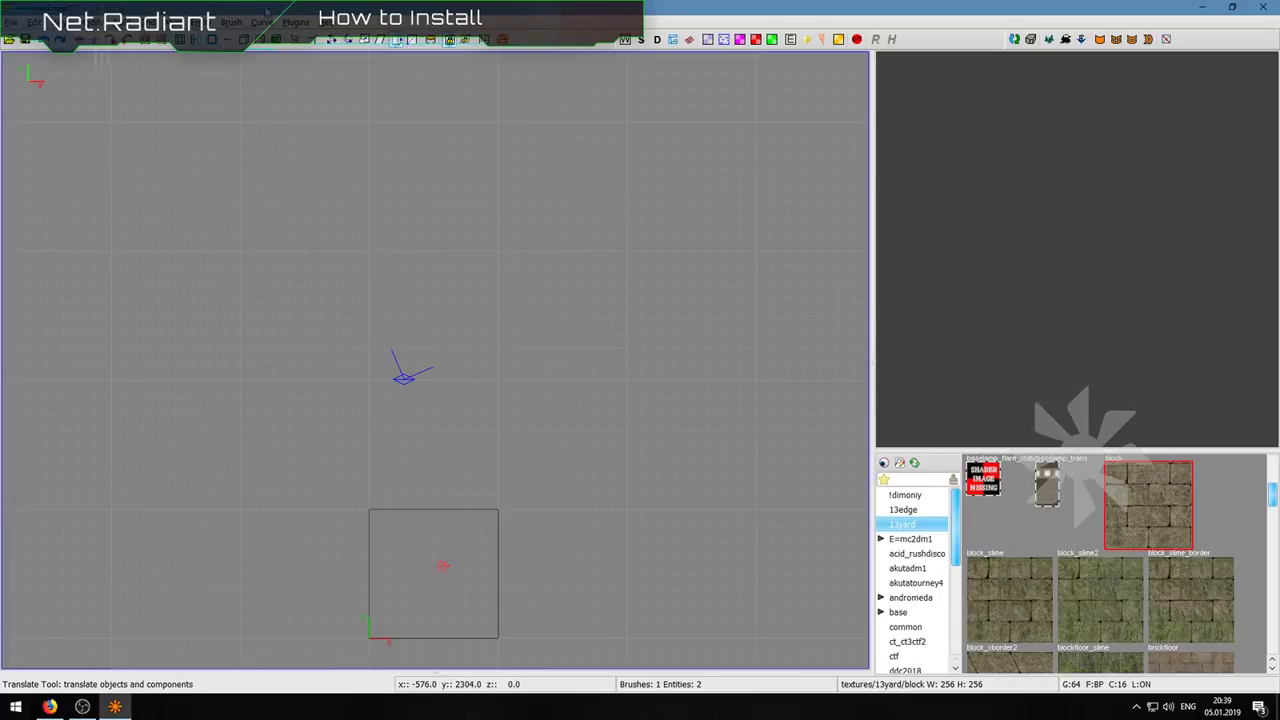
left_click(231, 22)
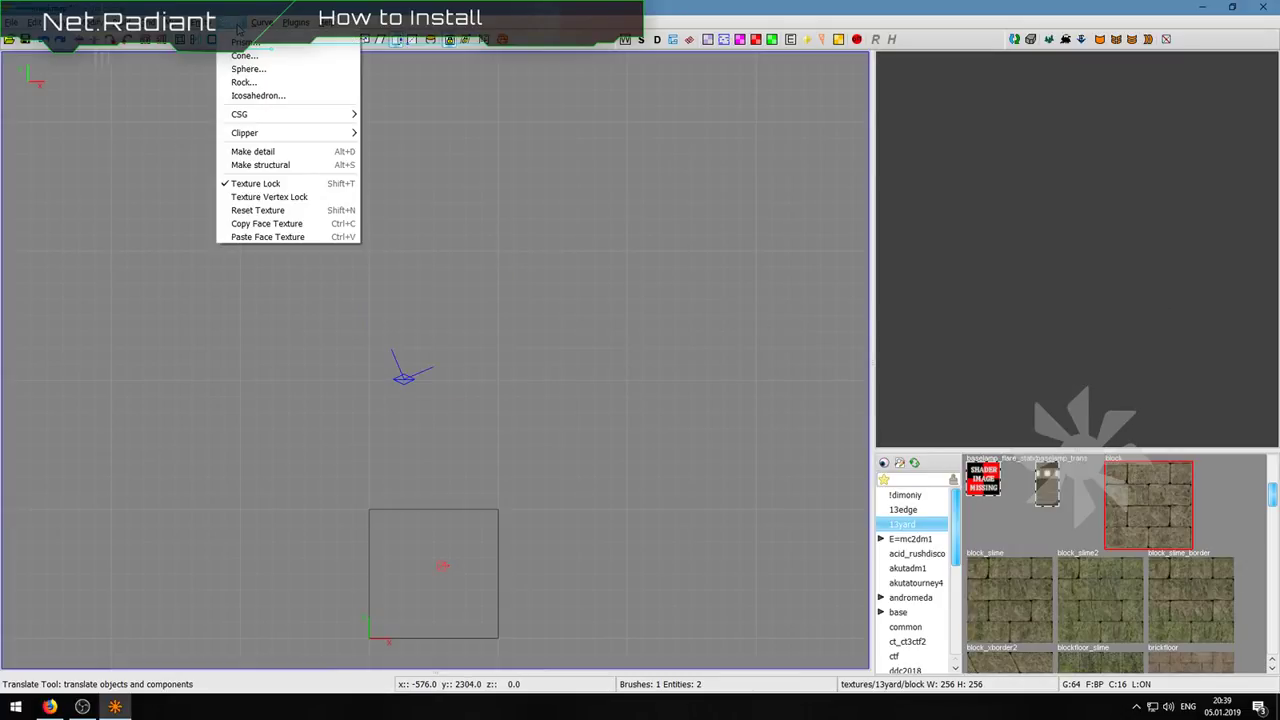
left_click(386, 243)
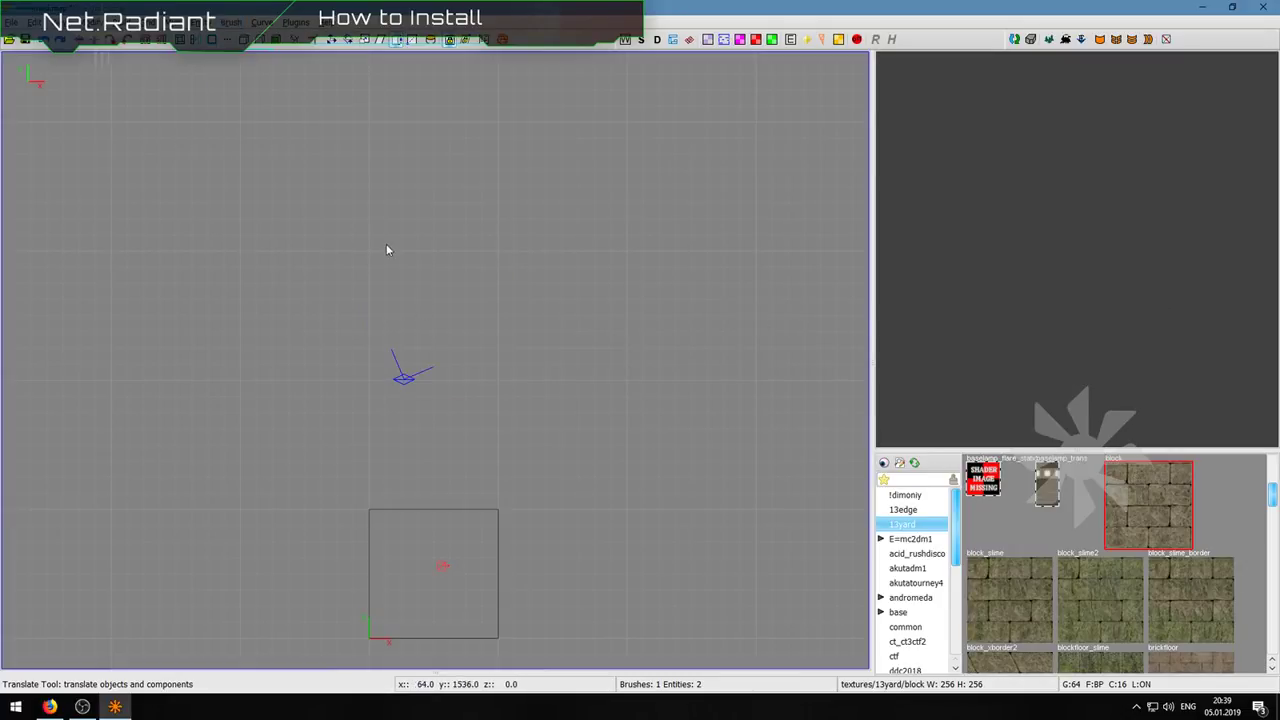
Step: Draw a brush about 576 by 384 units north of the slab and try converting it into a rock with 32 sides
left_click_drag(386, 245, 528, 356)
left_click(231, 22)
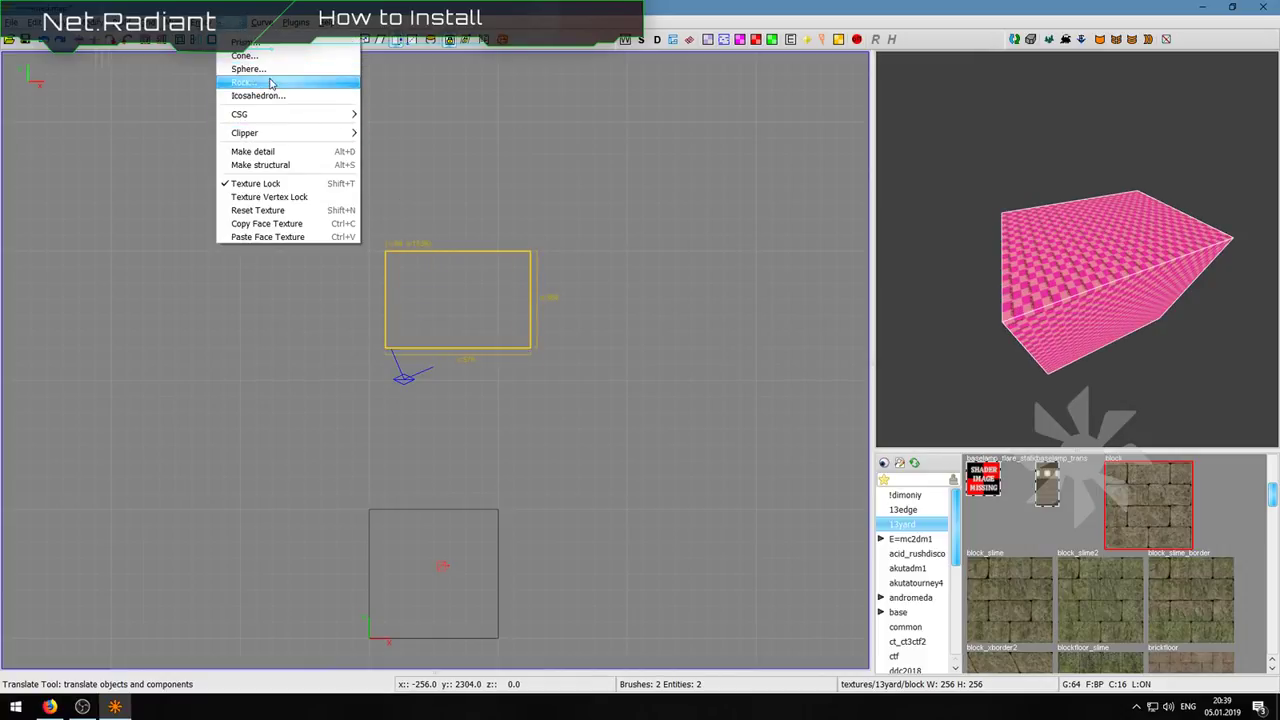
left_click(260, 83)
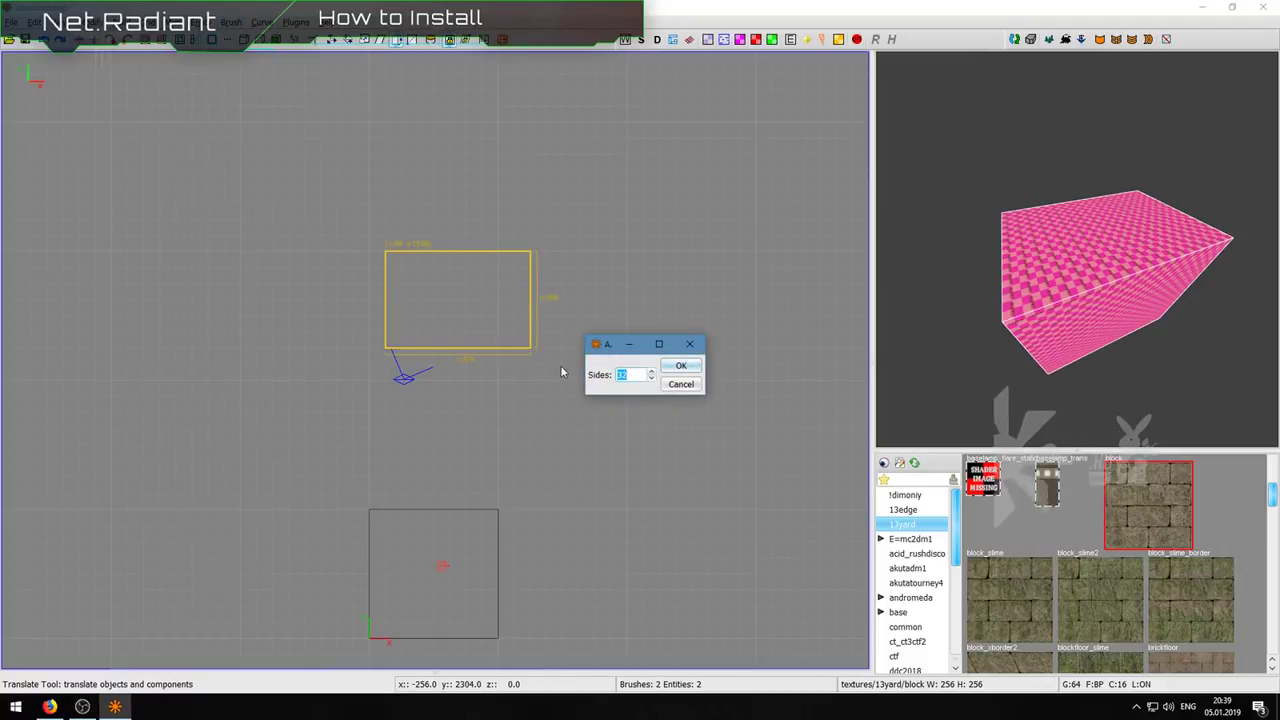
key("Return")
scroll(526, 395, "down", 5)
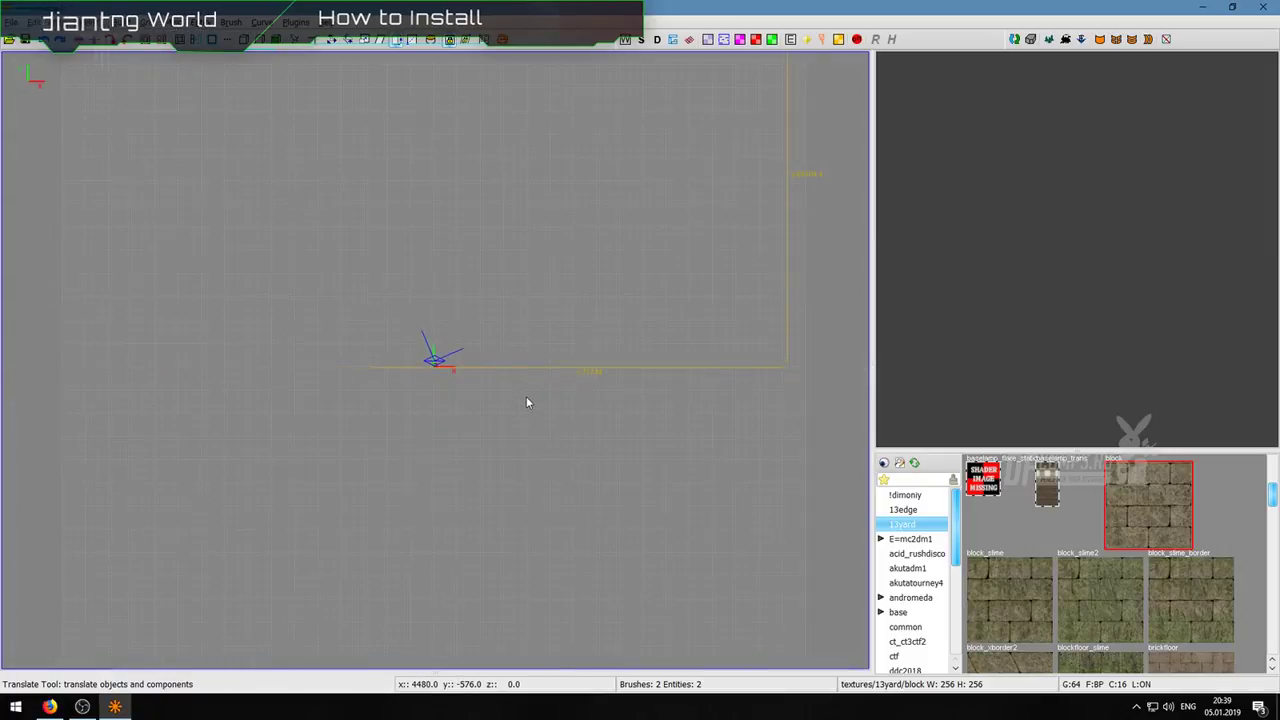
scroll(508, 317, "up", 5)
scroll(397, 397, "down", 2)
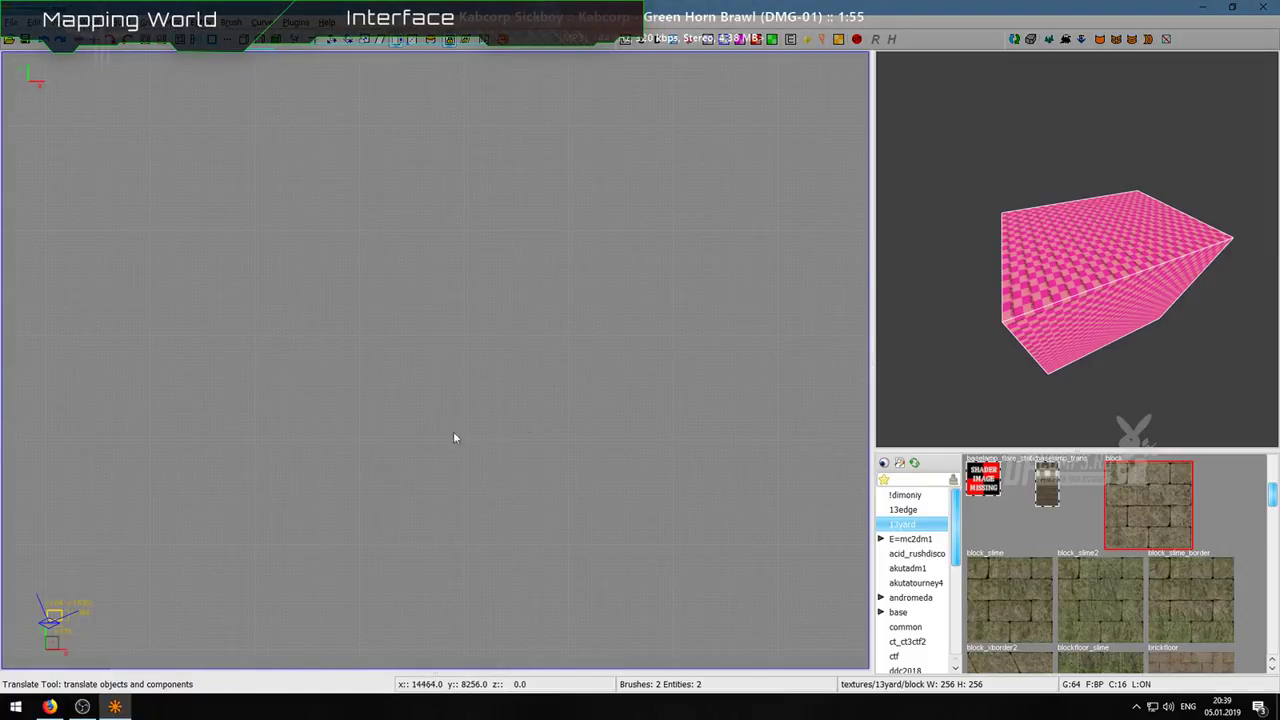
Step: Try converting the brush into a rock with 8 sides, and undo both the conversion and the drawn brush
mouse_move(1058, 304)
right_mouse_down()
mouse_move(1110, 300)
mouse_move(1085, 300)
right_mouse_up()
left_click(231, 22)
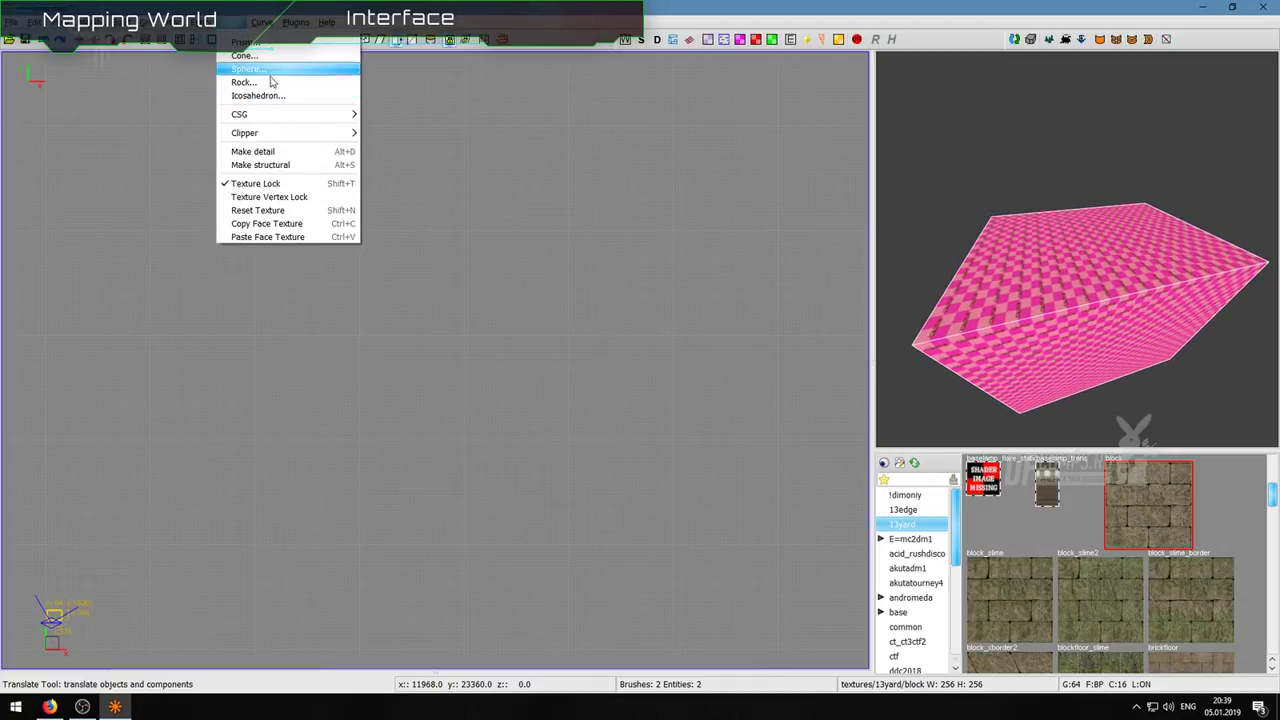
left_click(243, 60)
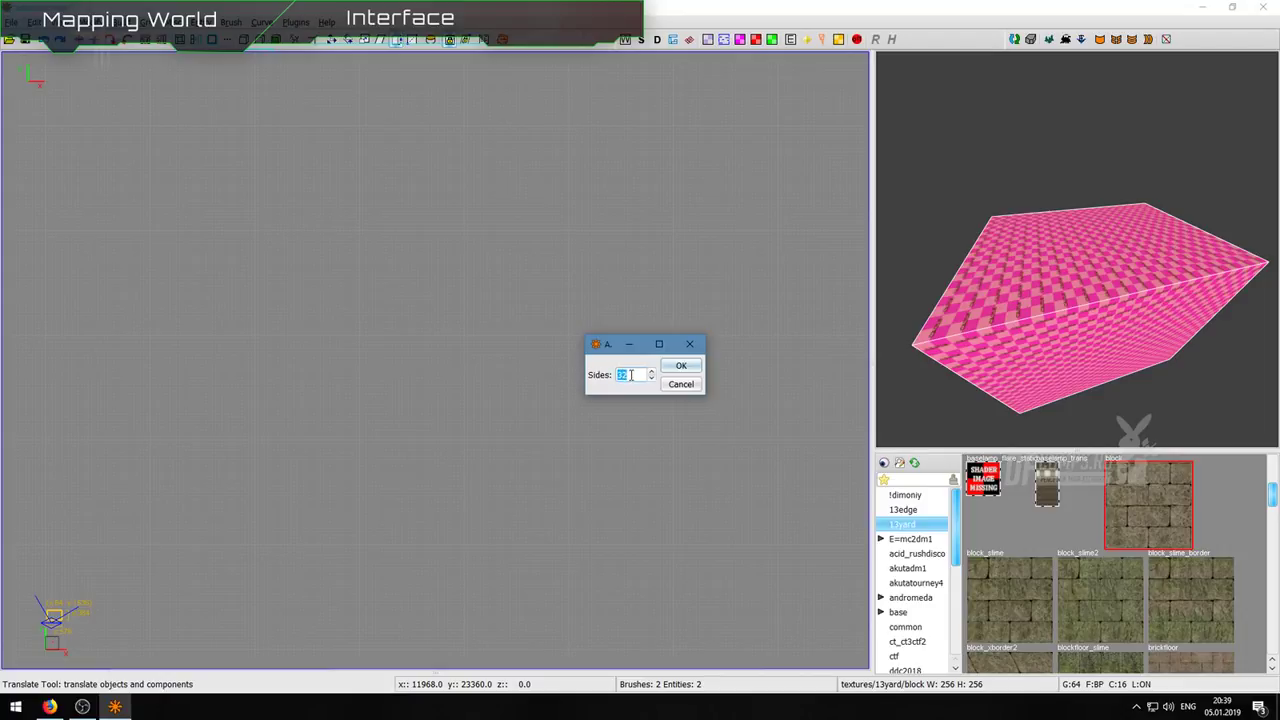
type("8")
key("Return")
scroll(533, 376, "down", 6)
middle_click_drag(290, 450, 598, 445)
scroll(330, 420, "up", 6)
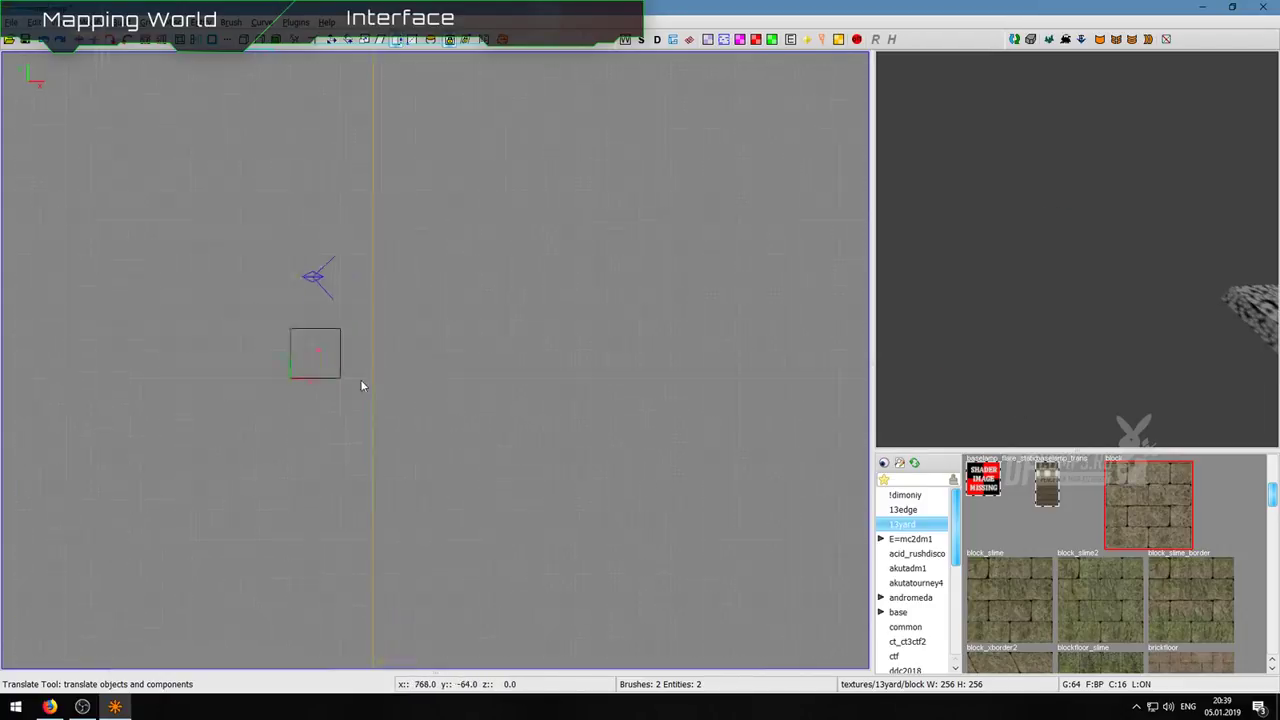
scroll(357, 327, "down", 2)
key("ctrl+z")
key("ctrl+z")
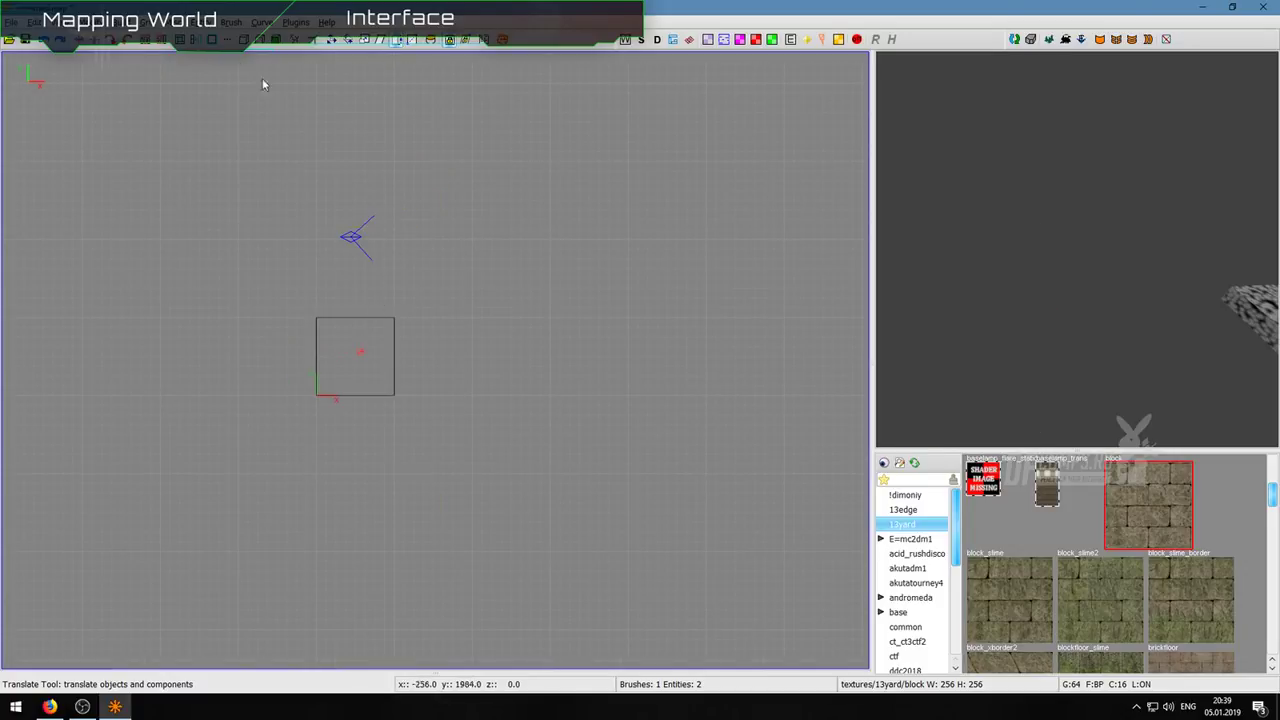
Step: Draw a brush about 448 by 384 units north of the slab and convert it into an icosahedron with a value of 1
left_click_drag(331, 178, 395, 230)
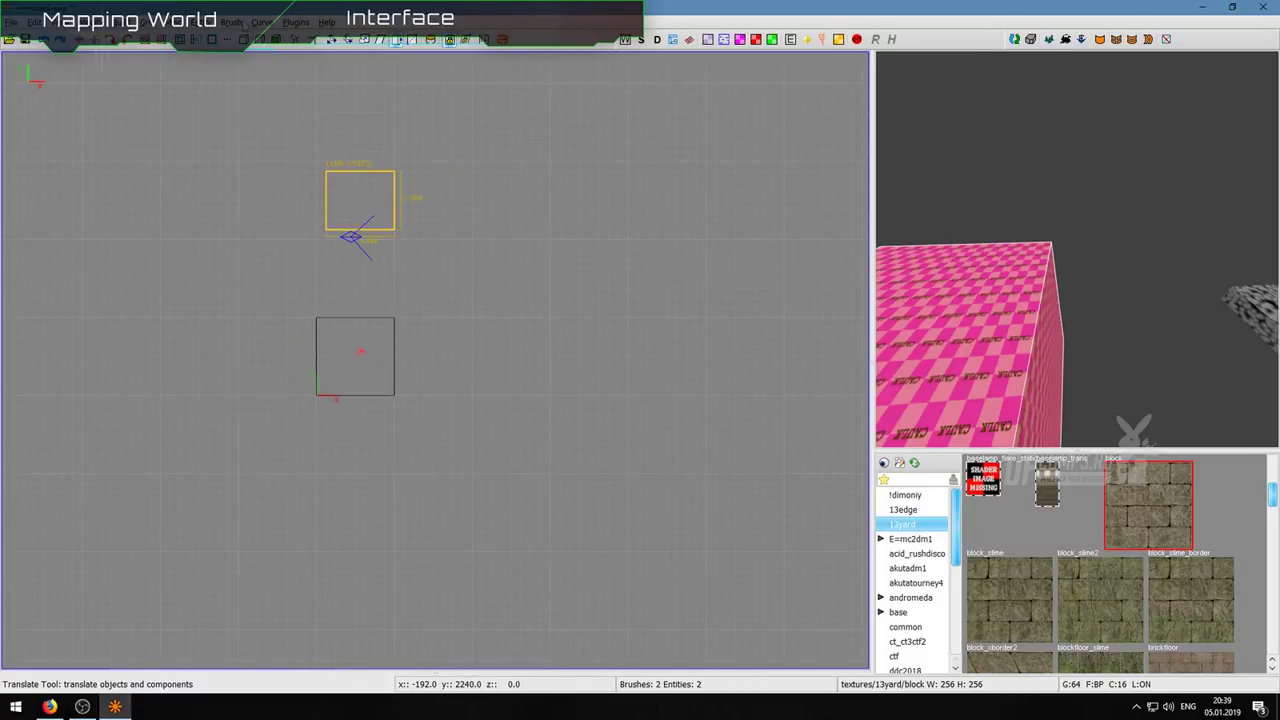
left_click(240, 22)
left_click(274, 97)
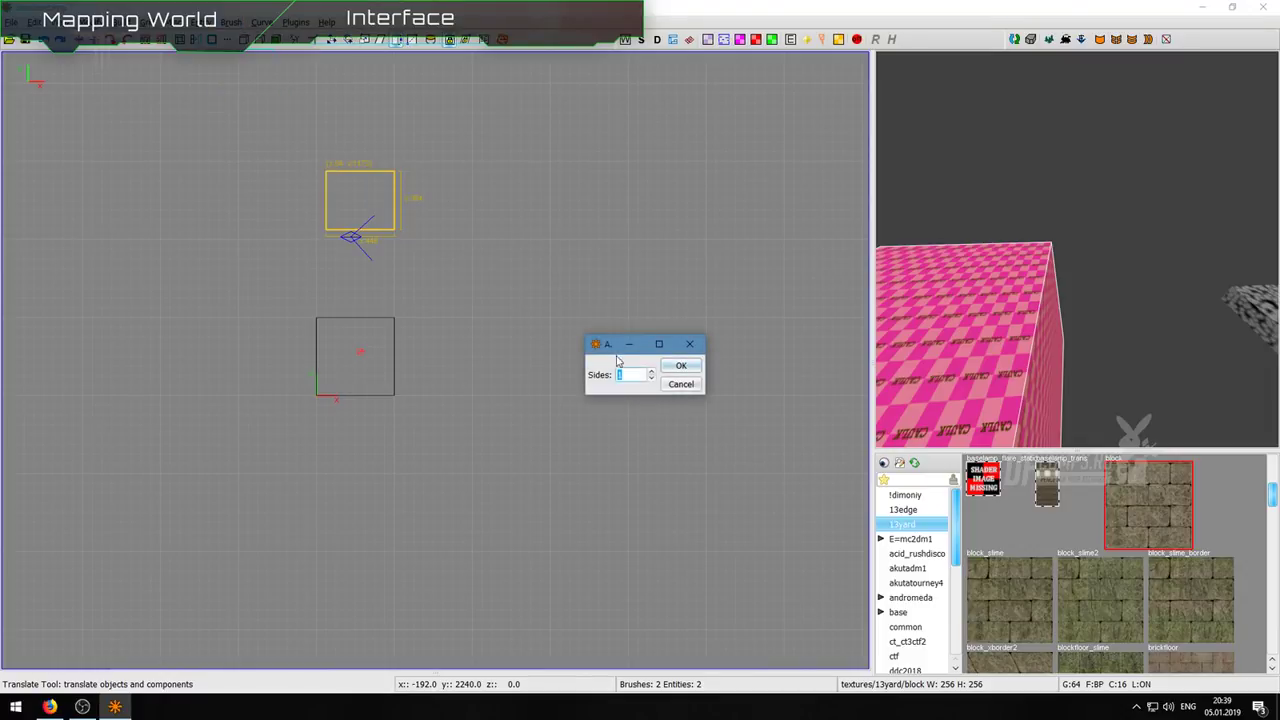
left_click(670, 368)
right_click(940, 311)
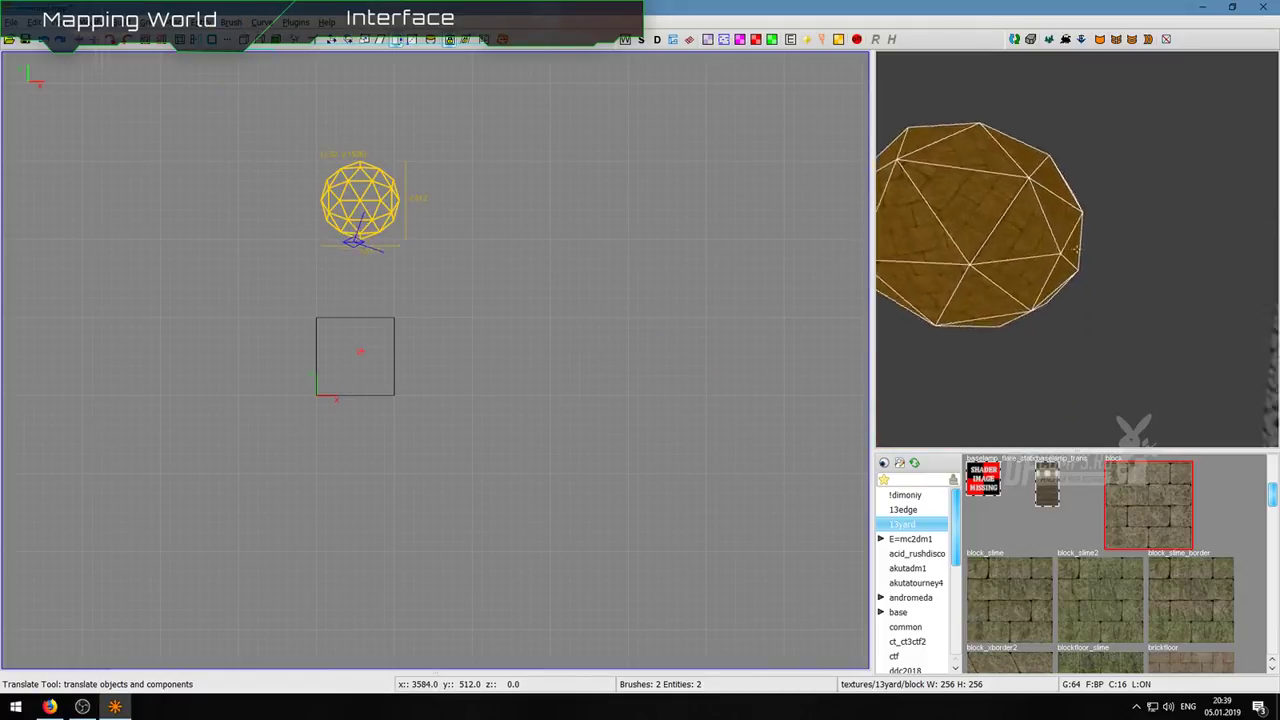
key("w")
right_click(1077, 249)
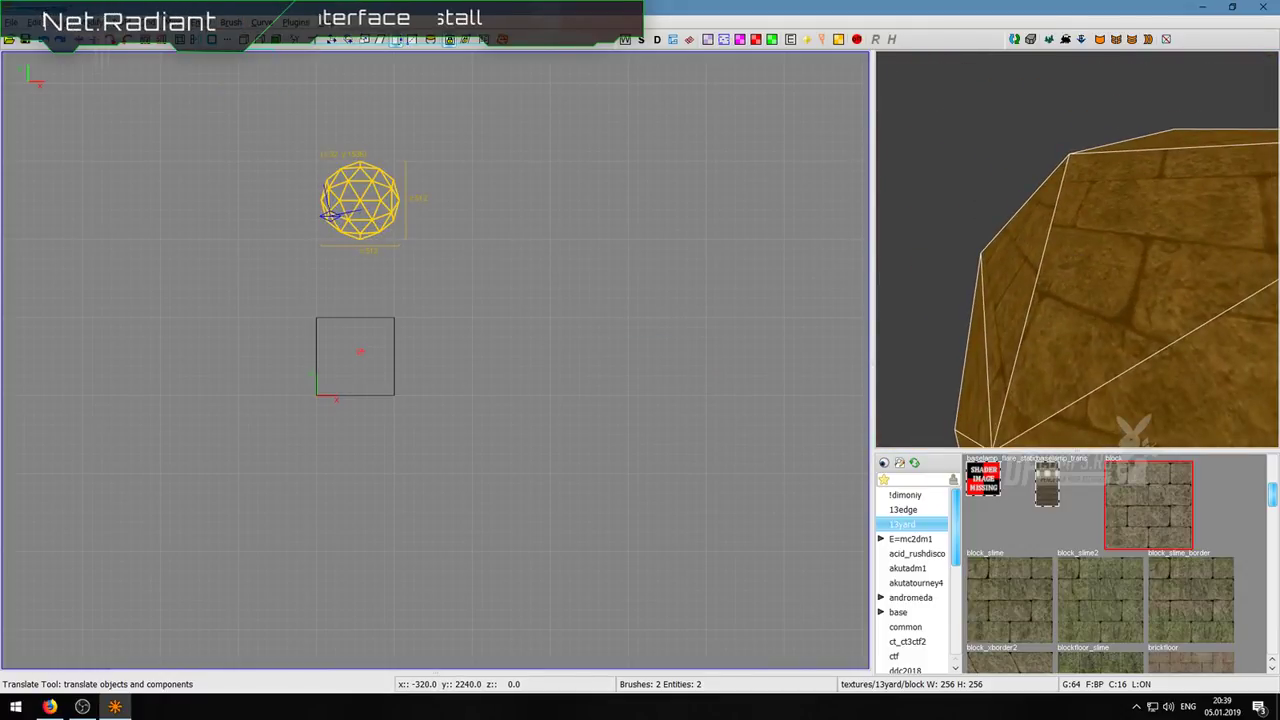
Step: Inspect the icosahedron from several sides in the camera view and delete it
left_click(238, 22)
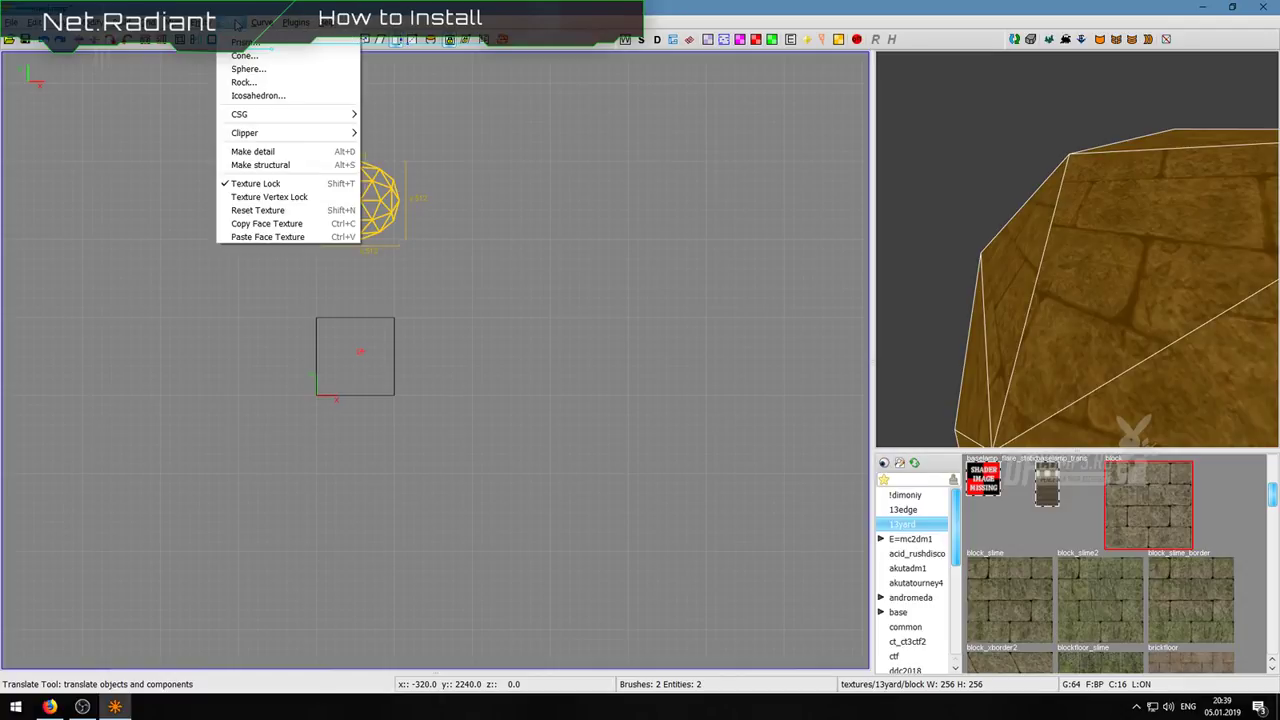
left_click(238, 25)
right_click(960, 220)
key("s")
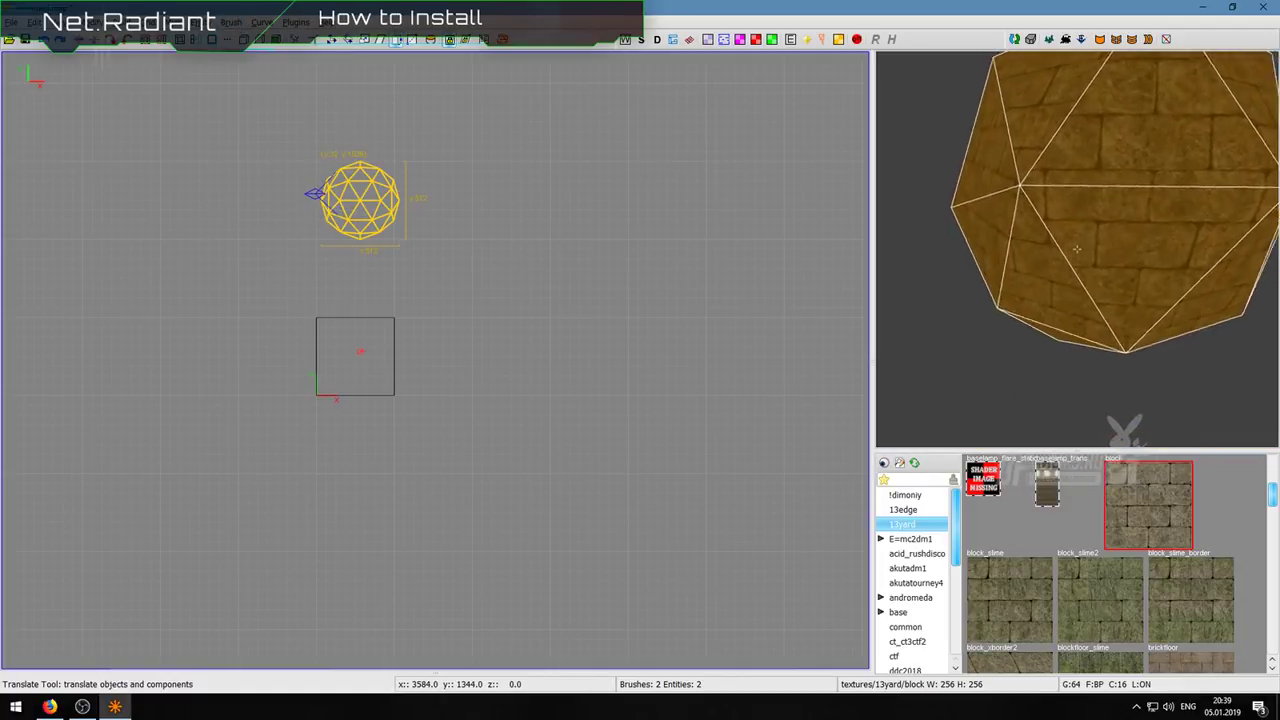
key("d")
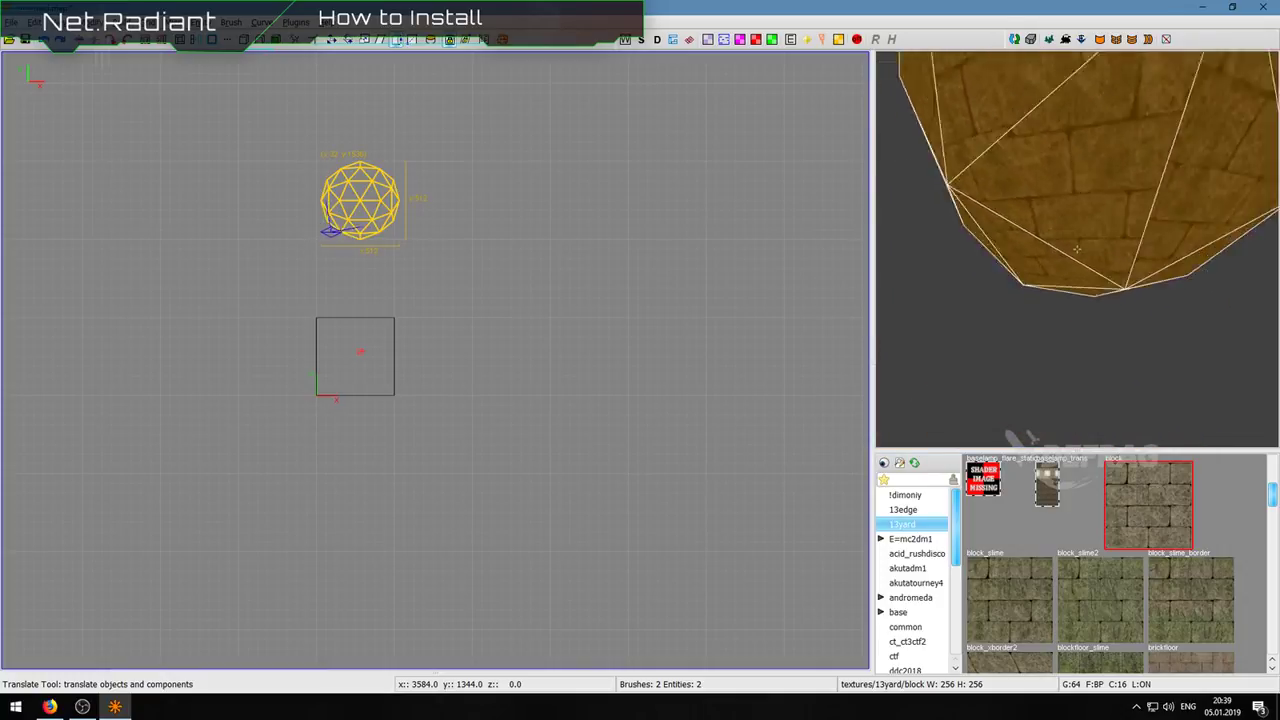
key("w")
key("s")
key("a")
key("d")
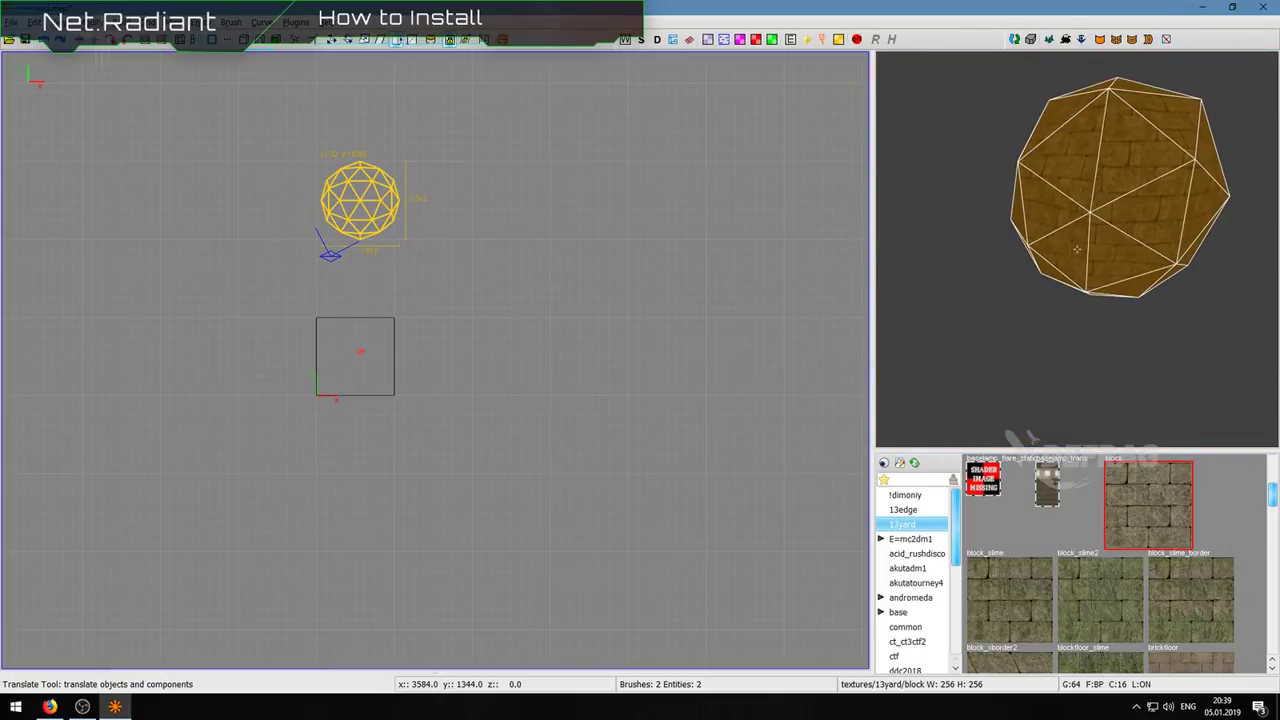
right_click(1077, 249)
key("BackSpace")
Step: Draw a brush about 576 by 320 units north of the slab and convert it into an end cap
left_click(262, 22)
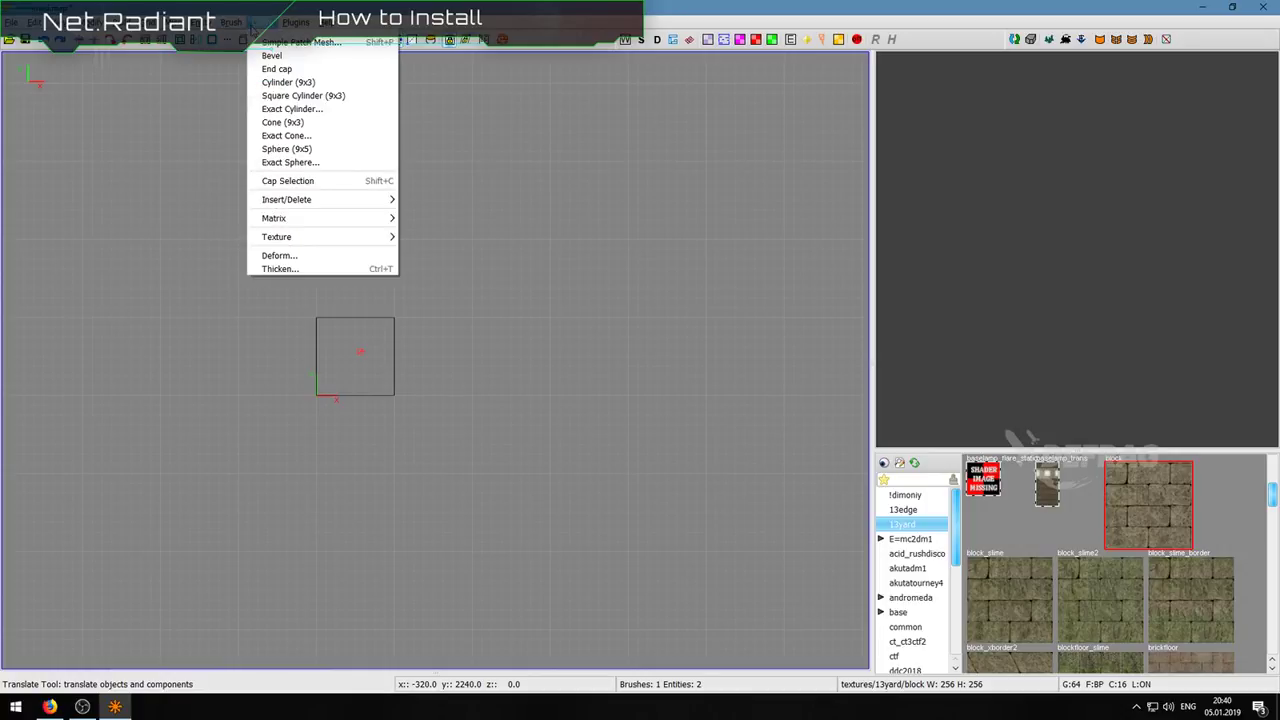
mouse_move(227, 22)
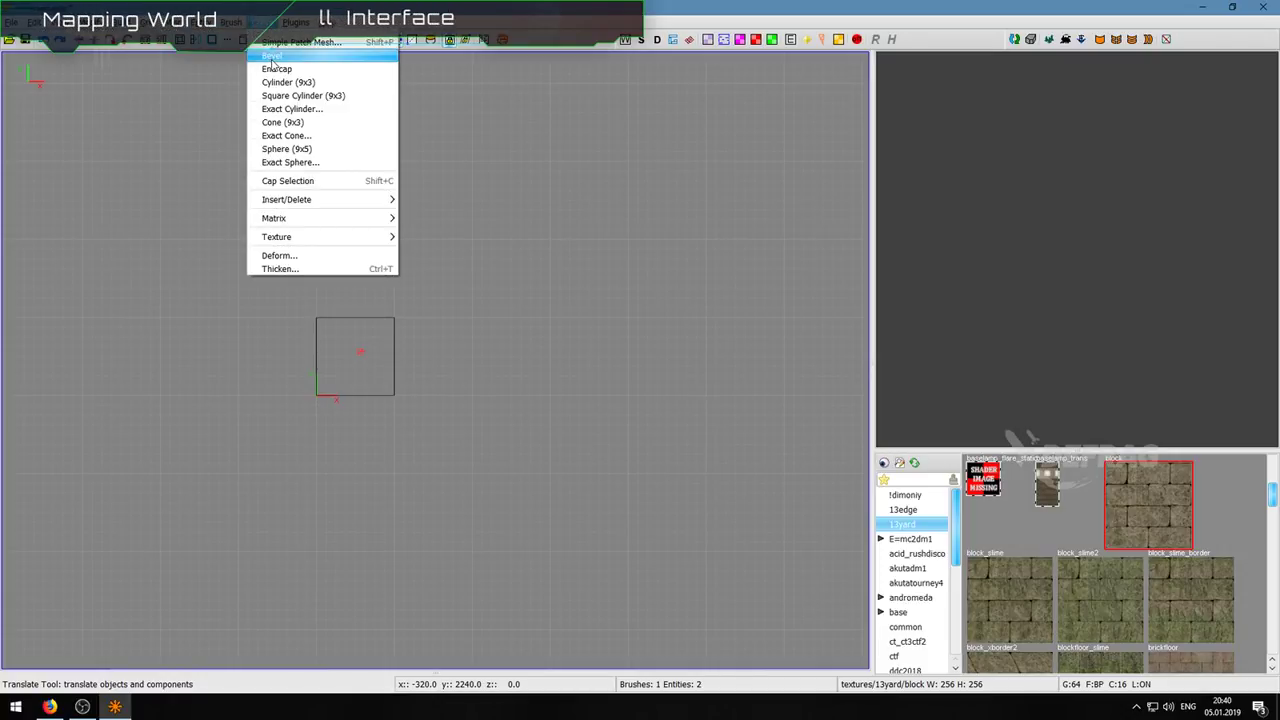
left_click(276, 68)
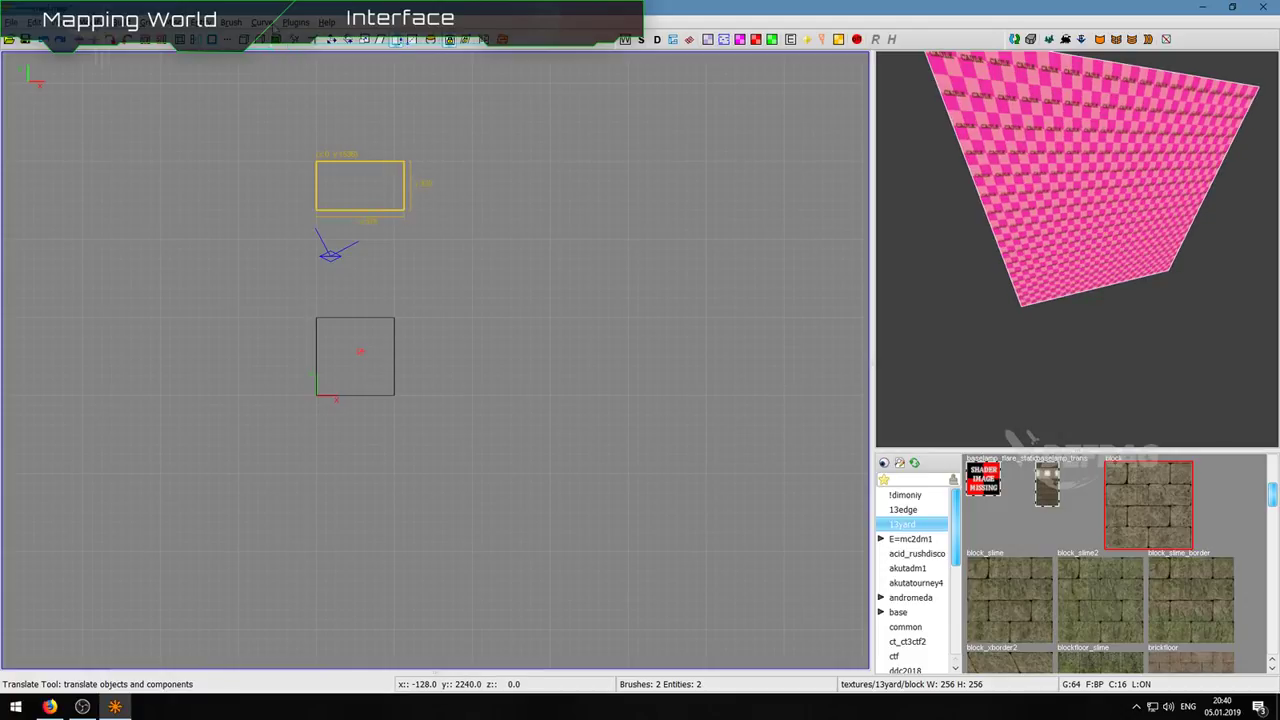
left_click(262, 22)
left_click(296, 69)
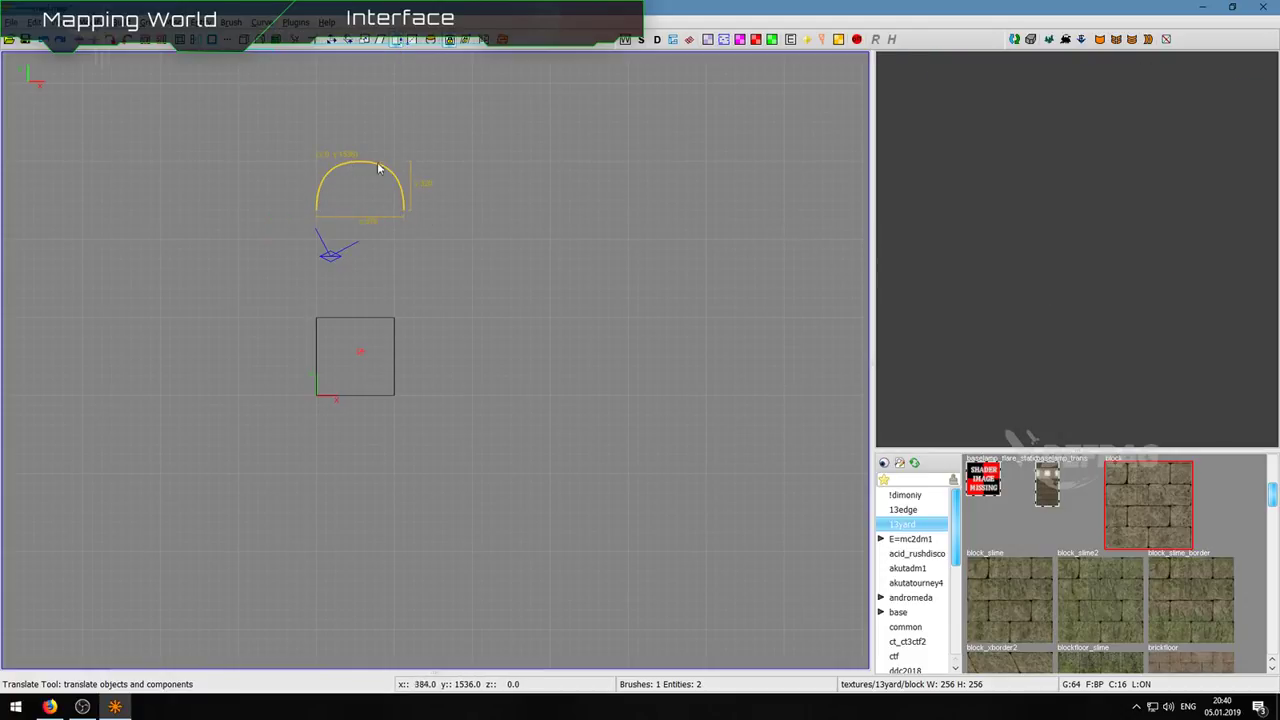
Step: Thicken the end cap patch by 16 along its normals with side walls included
right_click(1003, 237)
key("d")
right_click(1003, 237)
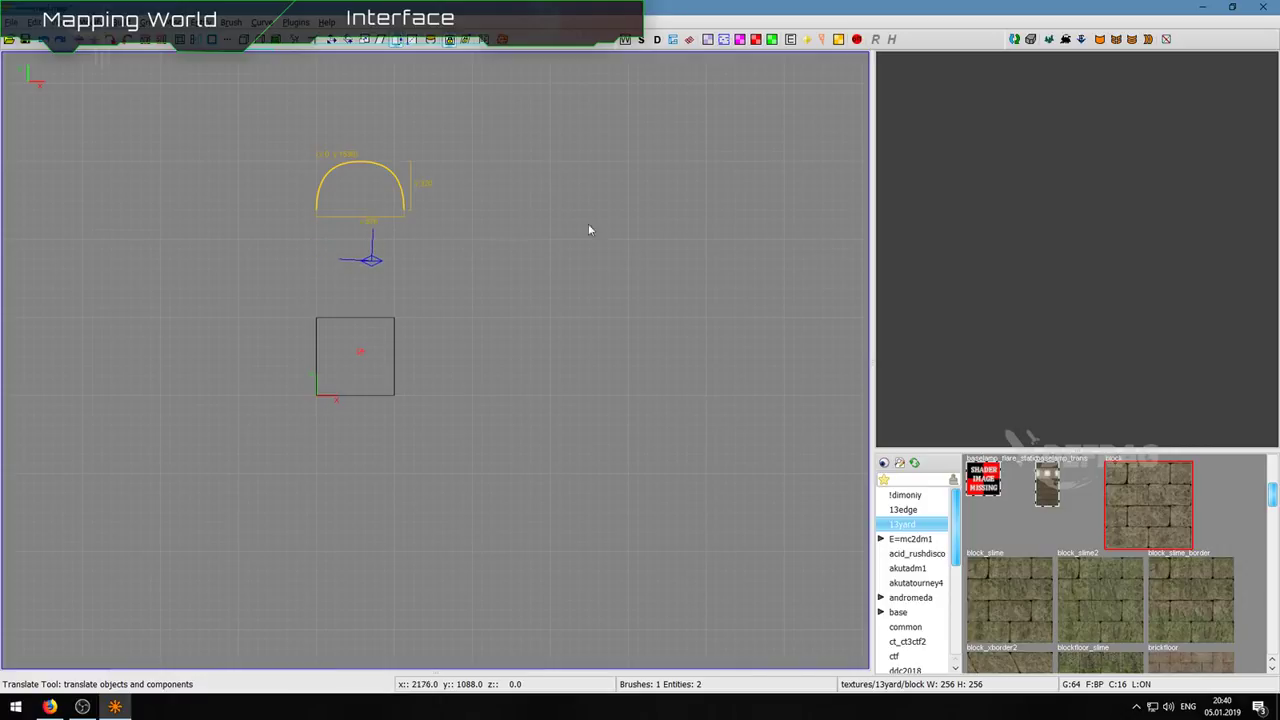
key("ctrl+t")
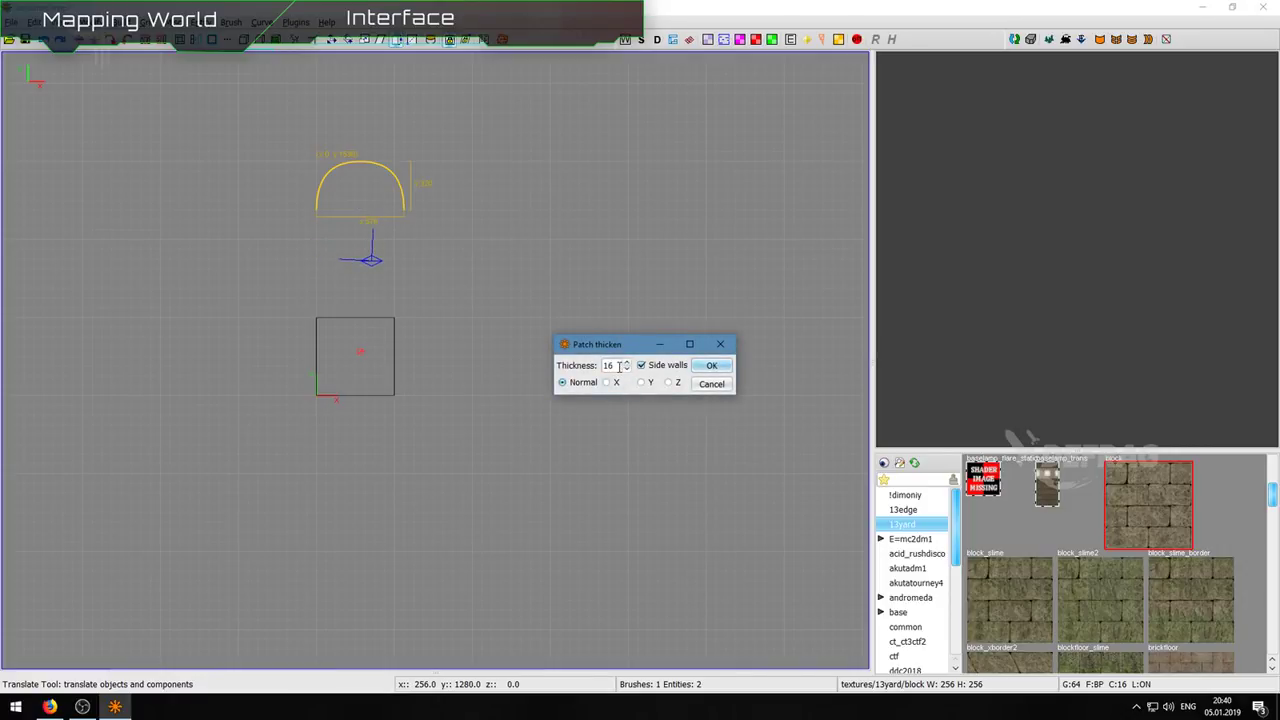
left_click_drag(617, 365, 592, 363)
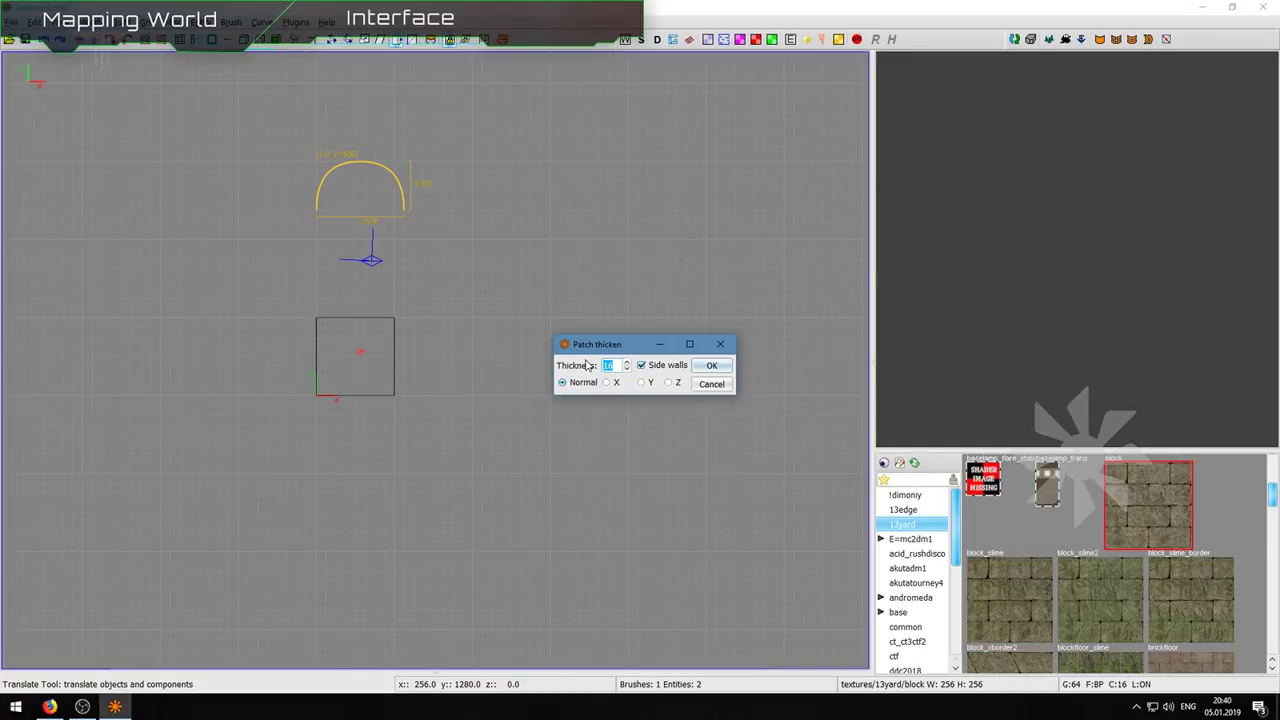
left_click(724, 370)
Step: Examine the thickened end cap in the camera view with nothing selected
right_click(1077, 249)
key("d")
key("w")
key("a")
key("s")
key("a")
right_click(1077, 249)
key("Escape")
right_click(1077, 249)
key("w")
key("d")
key("s")
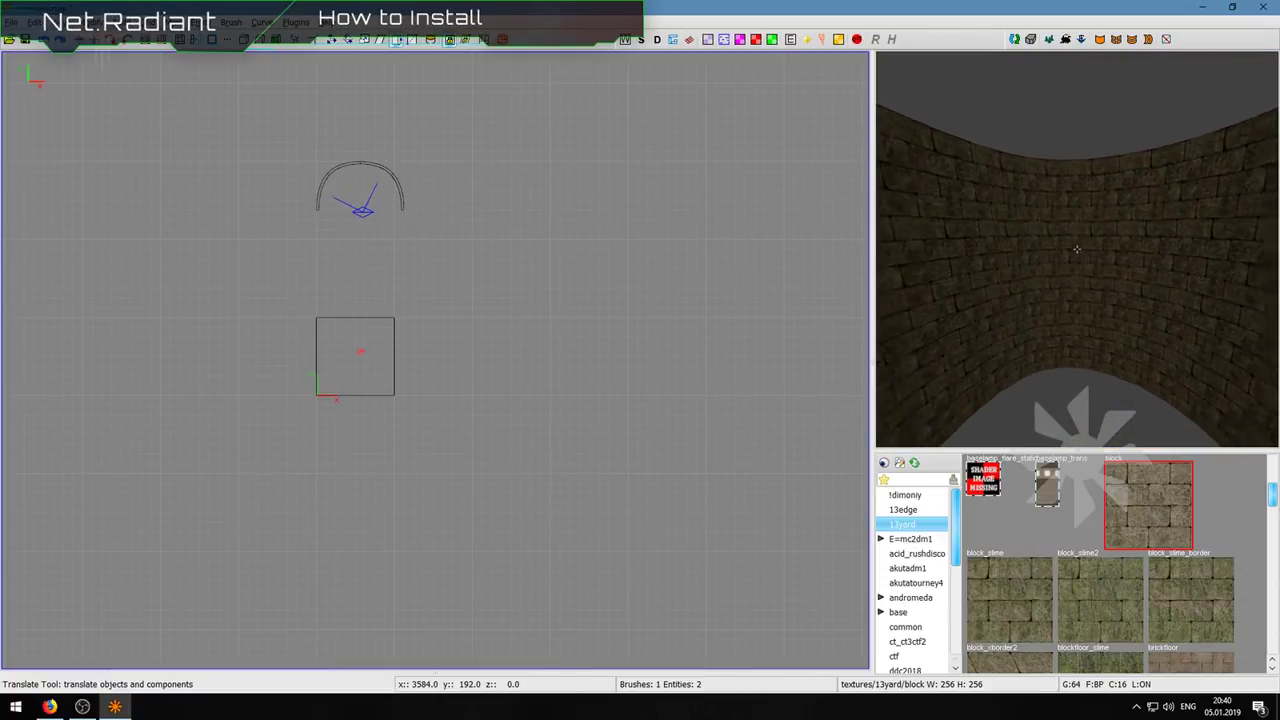
right_click(1077, 249)
Step: Select the inner curved patch of the thickened end cap and examine it from several angles
left_click(1080, 249, "shift")
right_click(1077, 249)
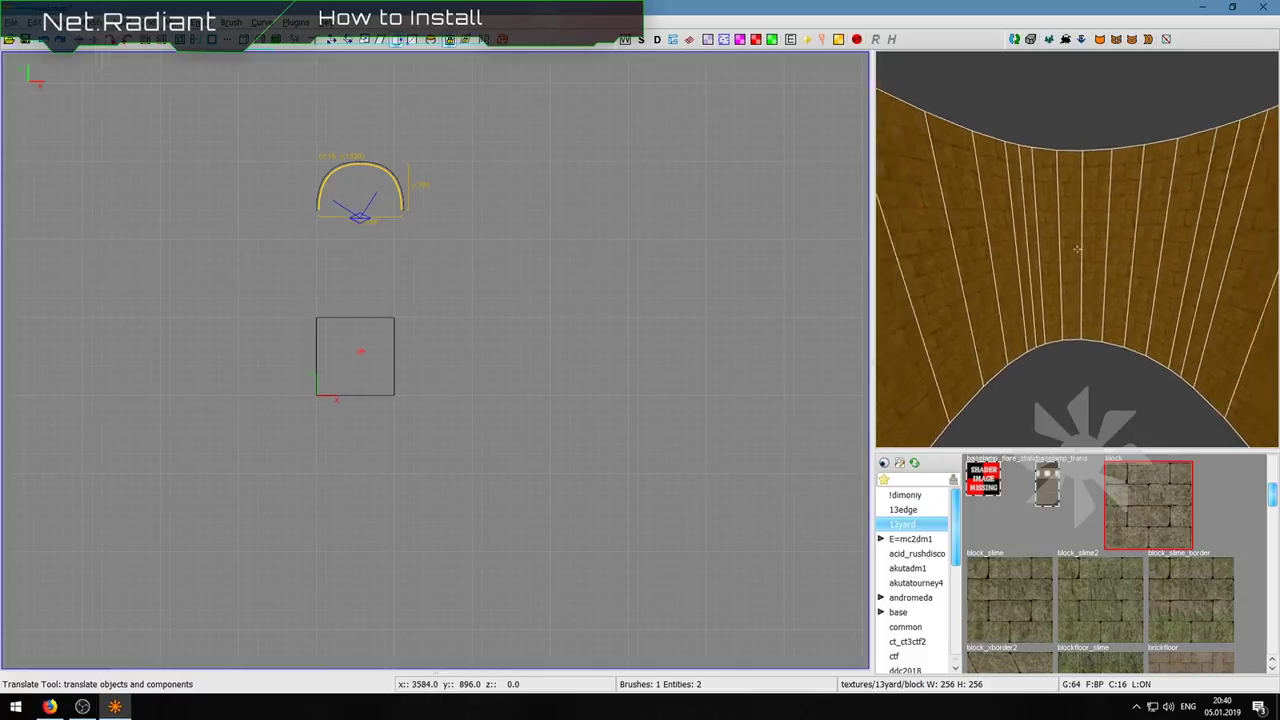
key("s")
key("a")
key("w")
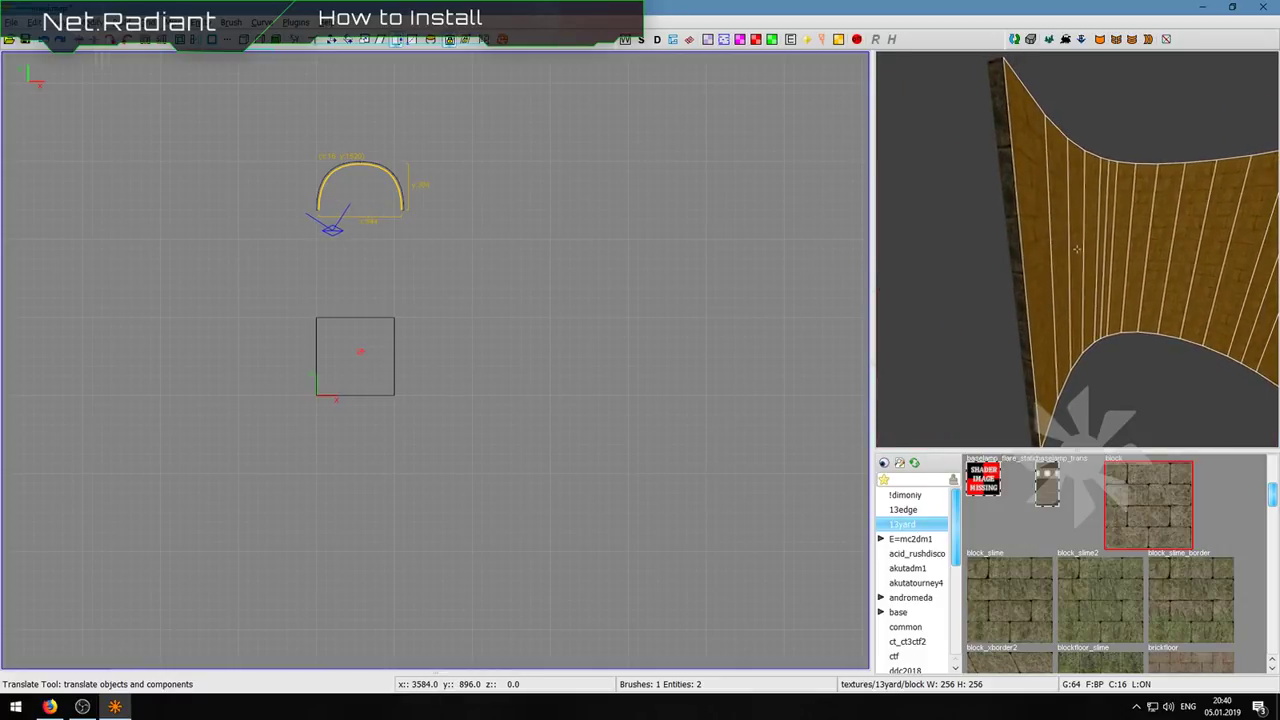
key("d")
key("Down")
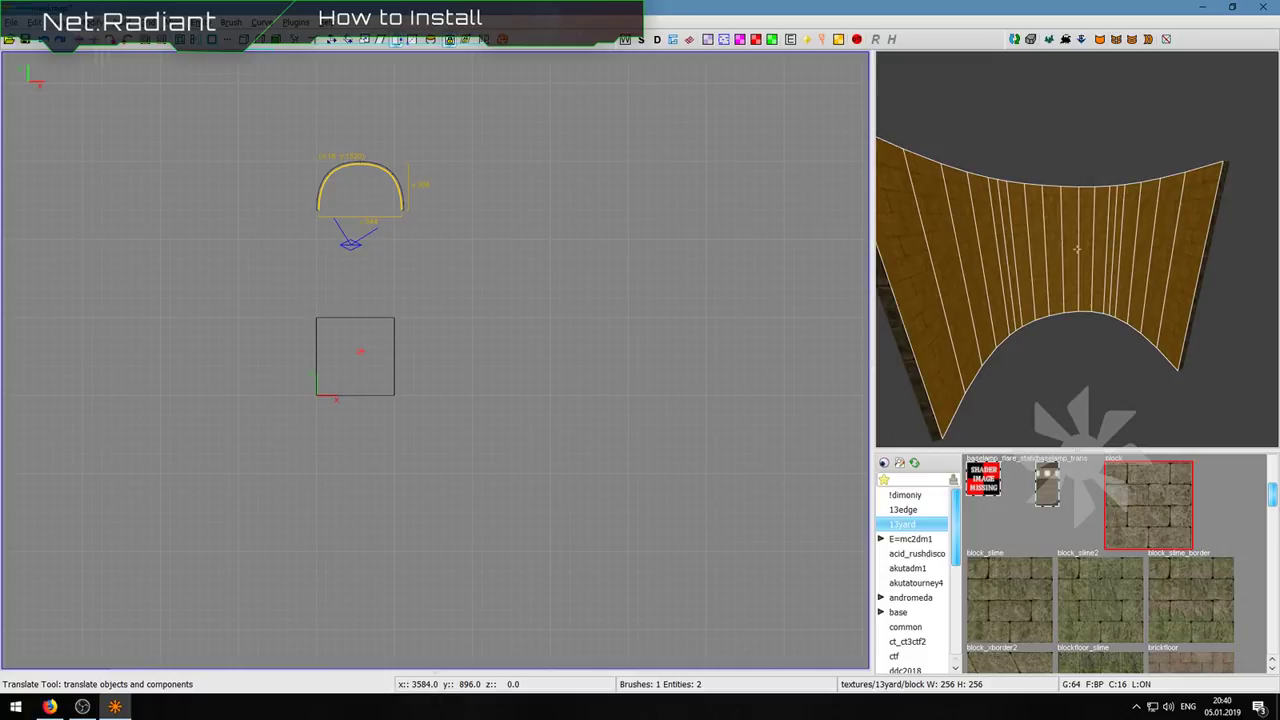
key("a")
key("w")
key("d")
key("s")
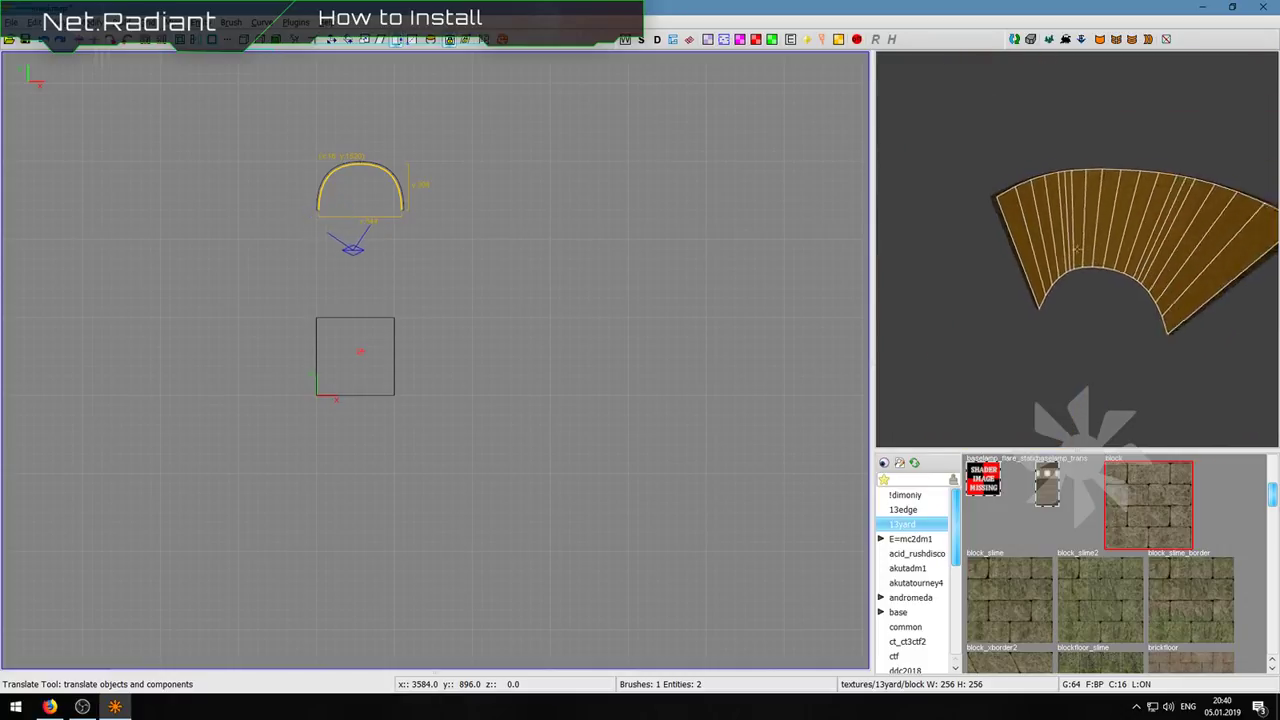
key("w")
key("a")
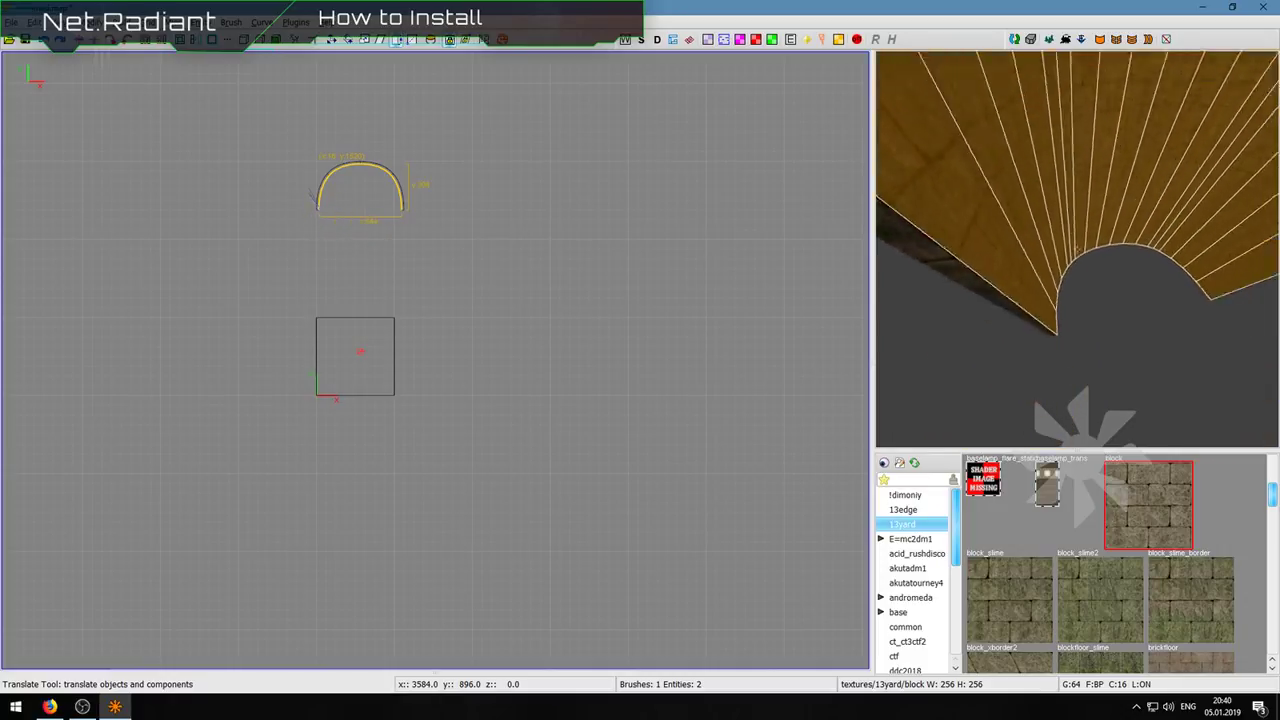
key("d")
key("s")
right_click(1077, 249)
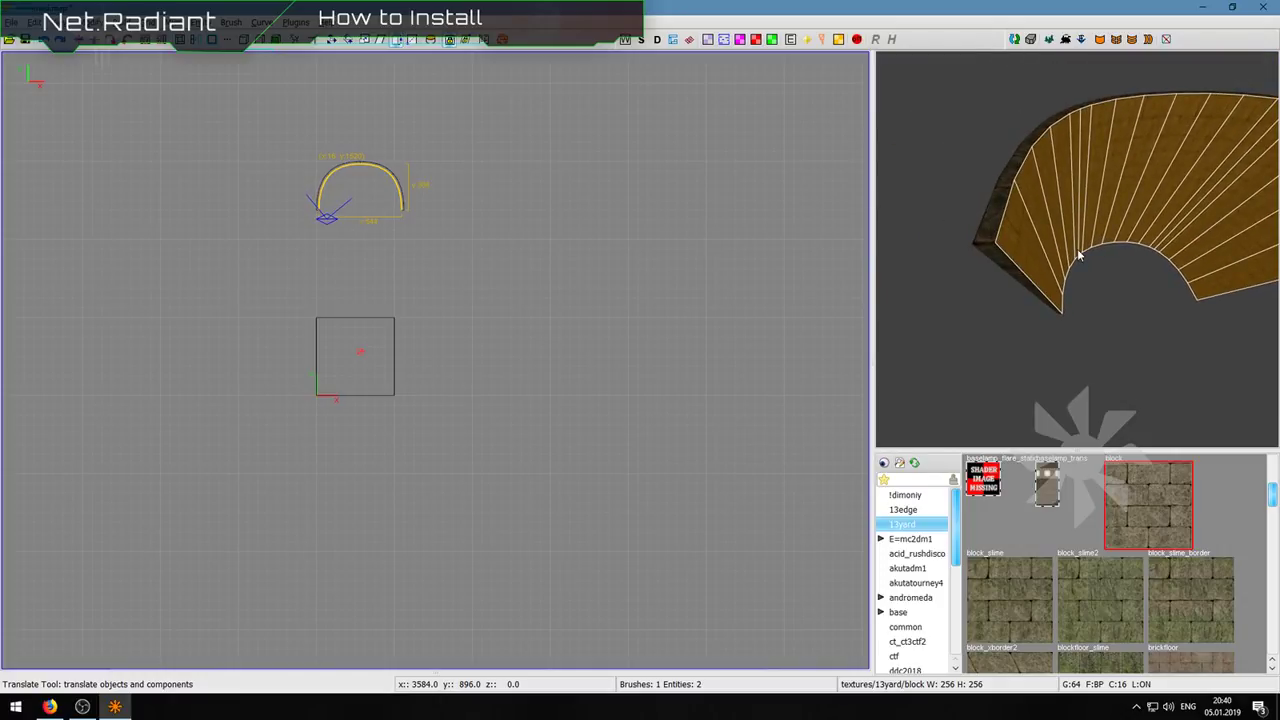
Step: Select the rims, end wall, inner surface and outer surface of the thickened end cap one at a time to inspect its separate patches
left_click(994, 215, "alt+shift")
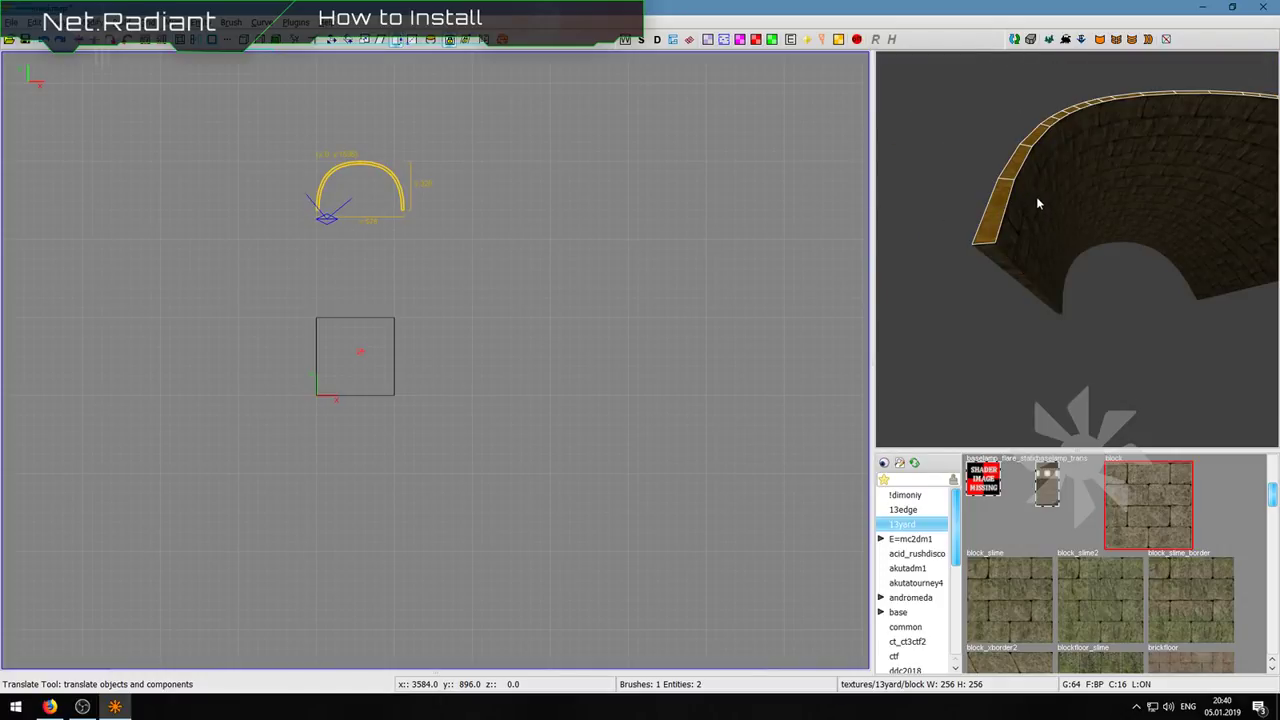
left_click(1036, 196, "shift")
left_click(1023, 287, "alt+shift")
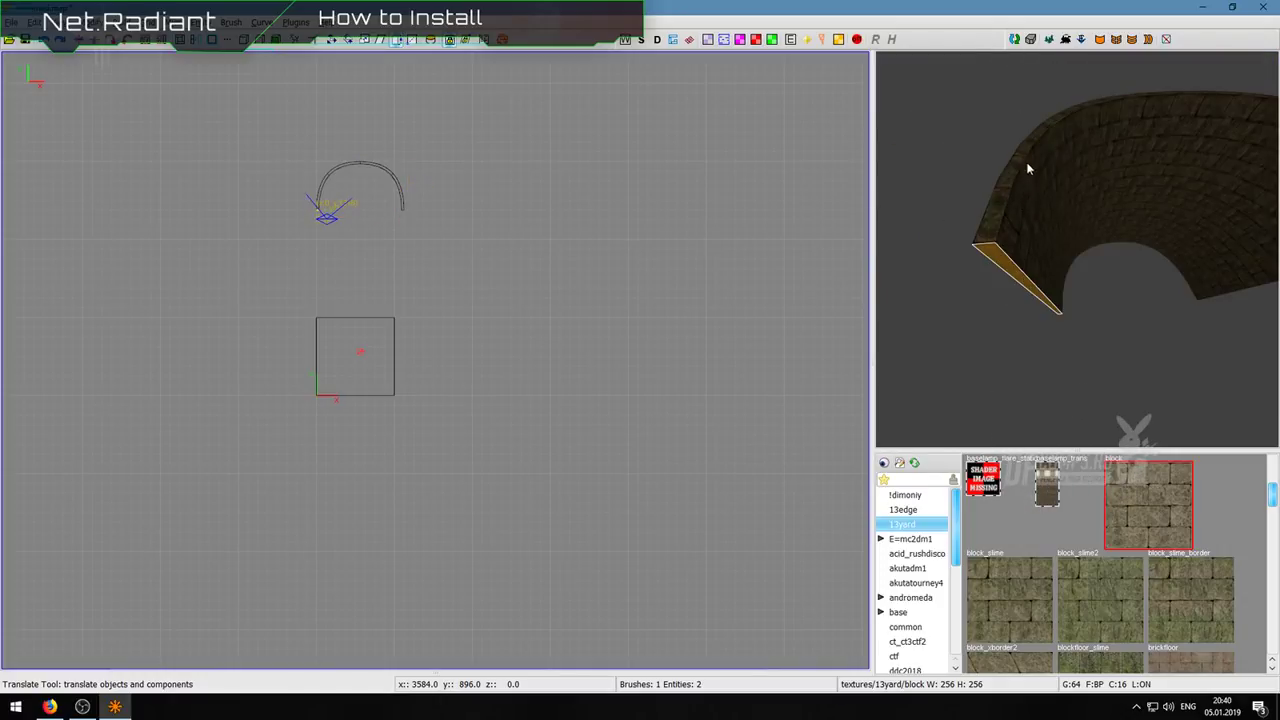
left_click(1023, 162, "alt+shift")
left_click(1022, 219, "shift")
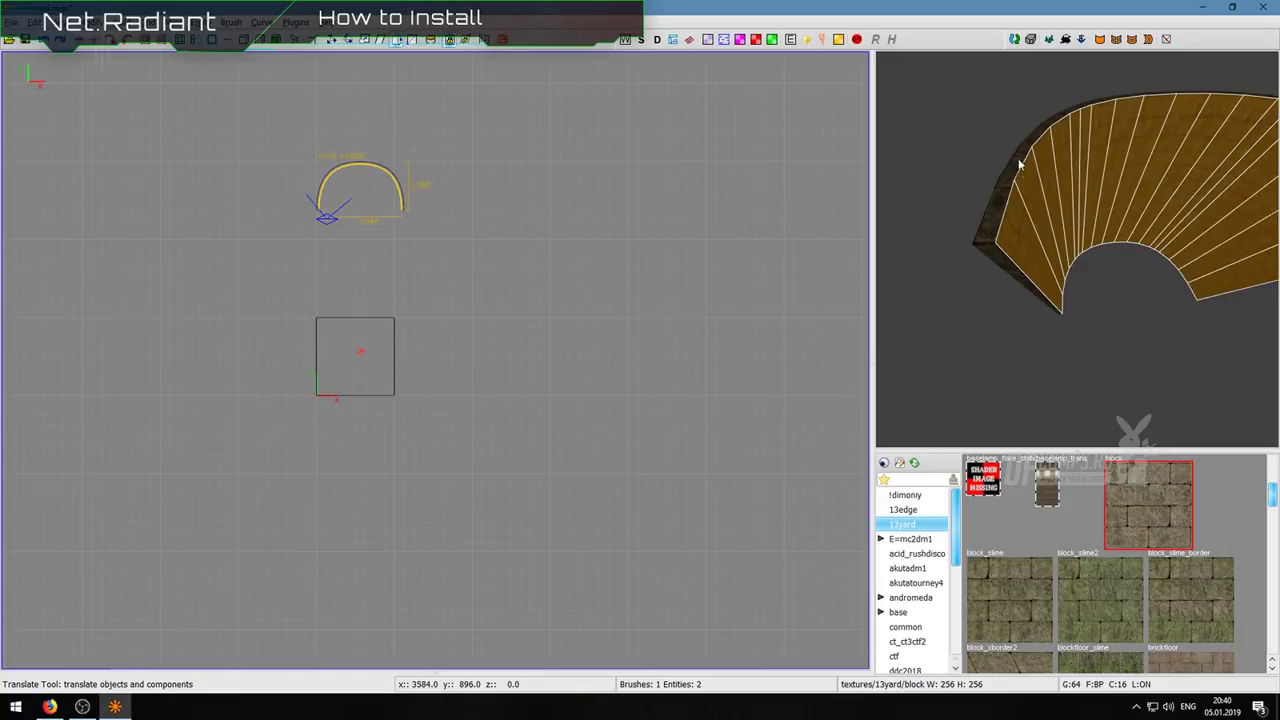
left_click(1015, 178, "shift")
left_click(1015, 276, "alt+shift")
right_click(1015, 276)
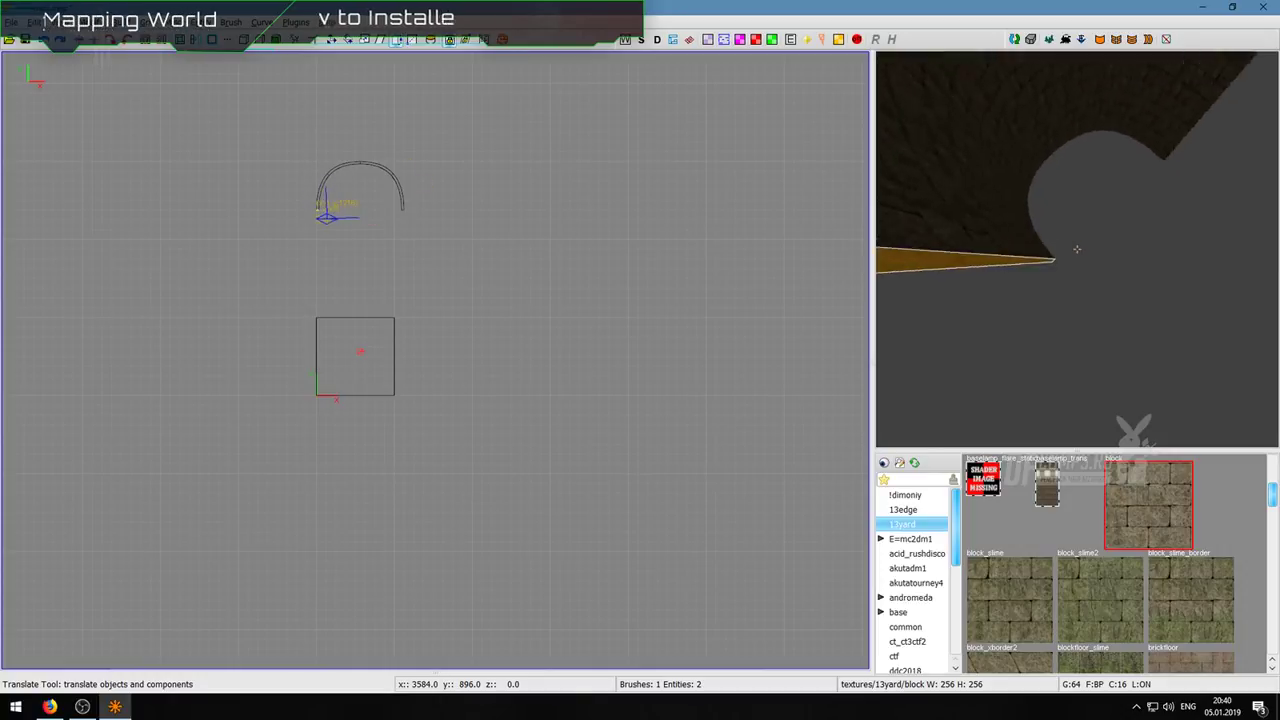
left_click(1086, 243, "alt+shift")
right_click(1086, 243)
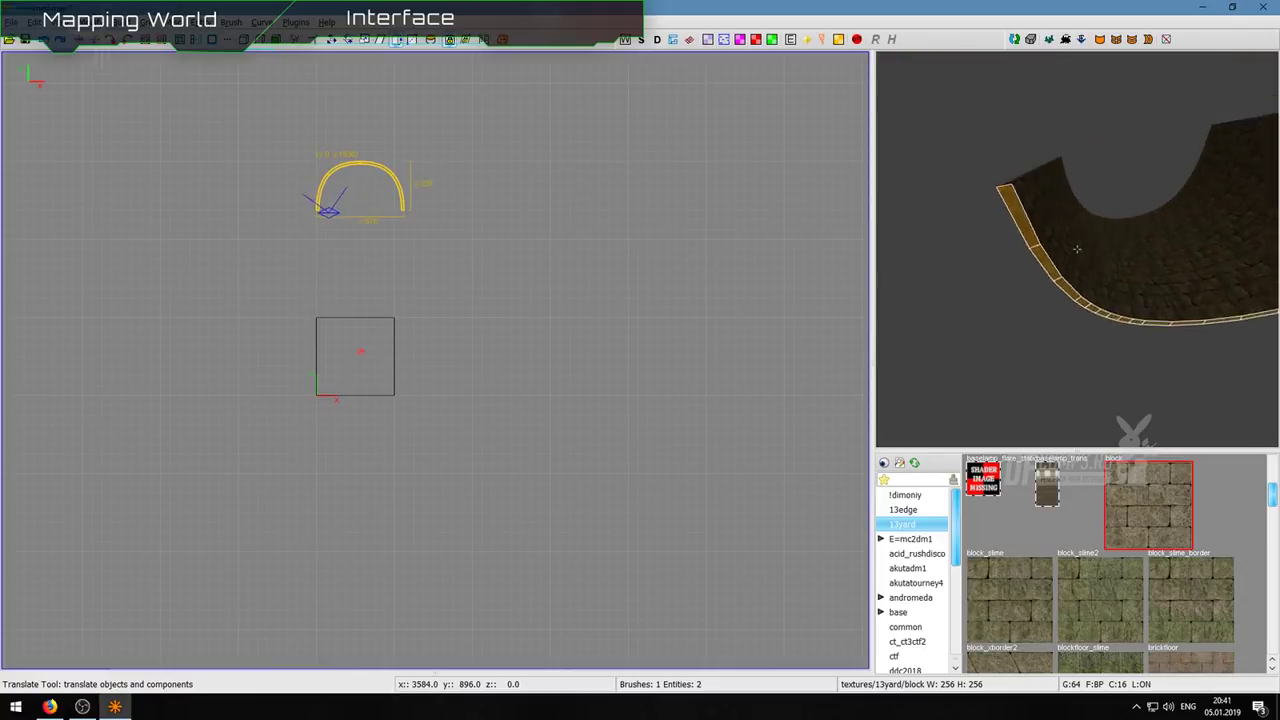
key("a")
left_click(1077, 249, "alt+shift")
key("d")
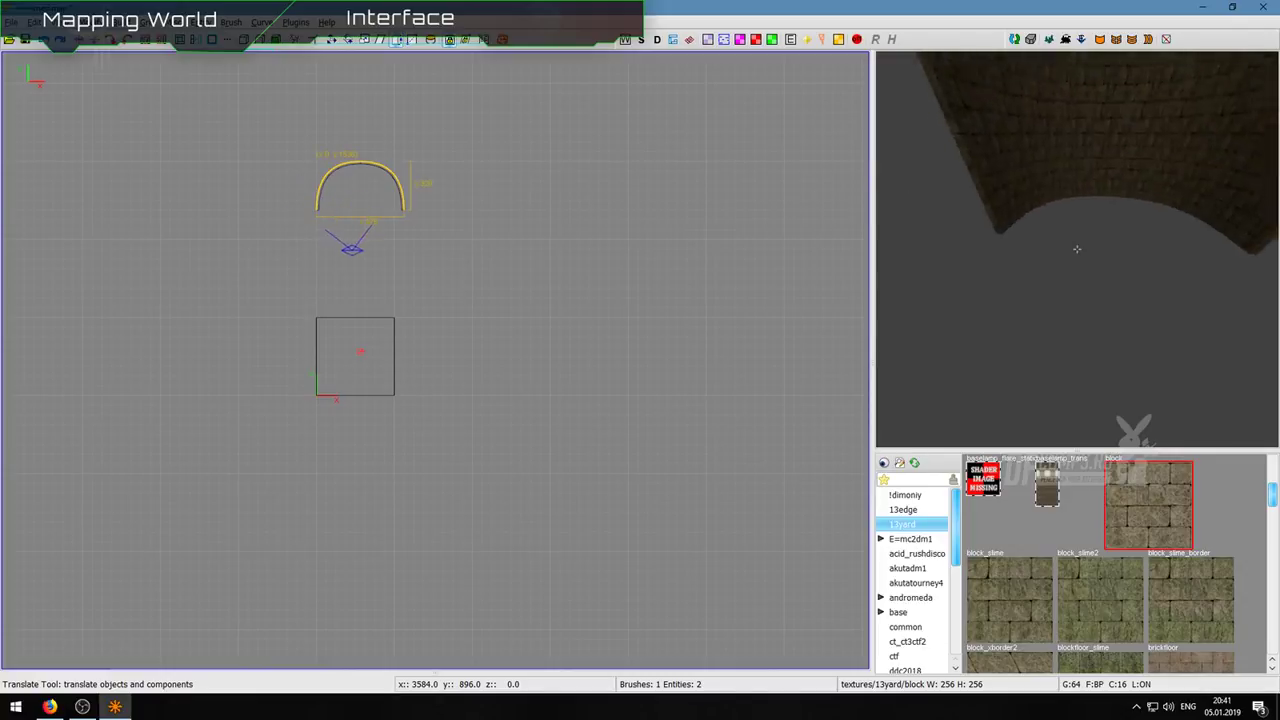
Step: Delete all patches of the thickened end cap, using an enclosing brush about 832 by 448 units to select the remaining ones
key("a")
key("w")
right_click(1077, 249)
key("Delete")
left_click(998, 272, "shift")
key("Delete")
left_click_drag(296, 151, 421, 221)
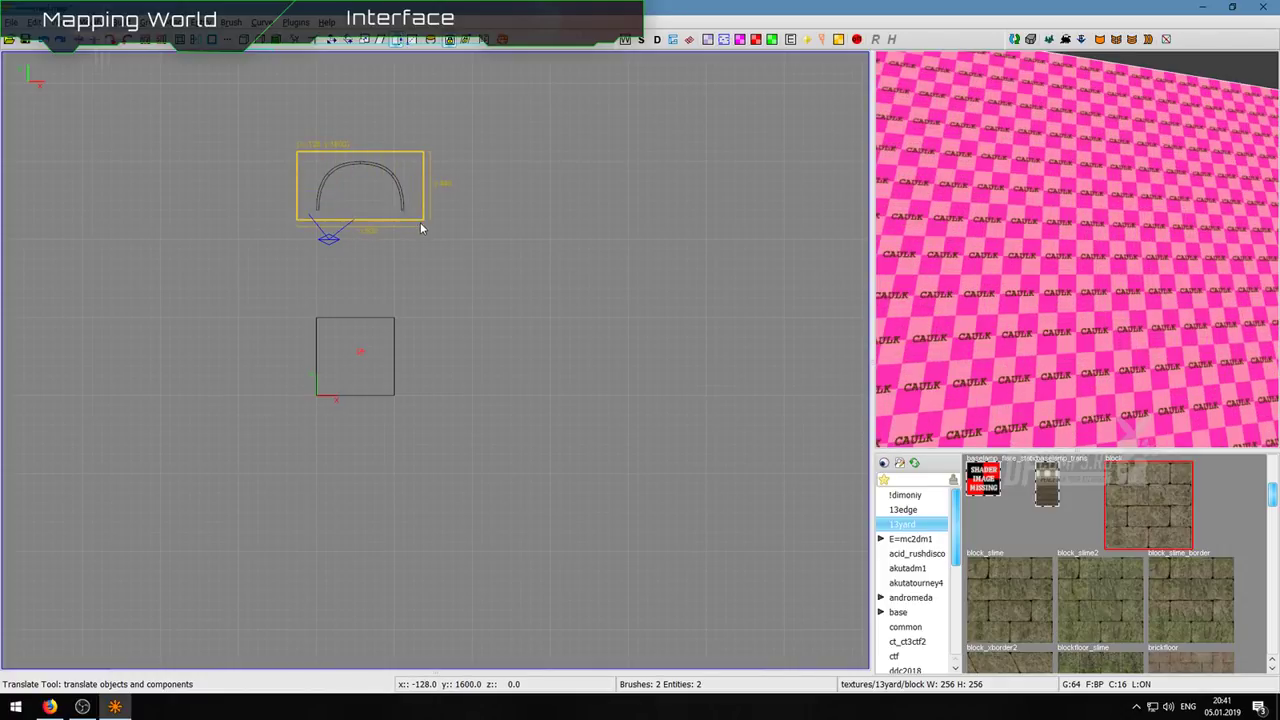
left_click(165, 43)
scroll(404, 200, "up", 1)
key("Delete")
scroll(333, 157, "down", 1)
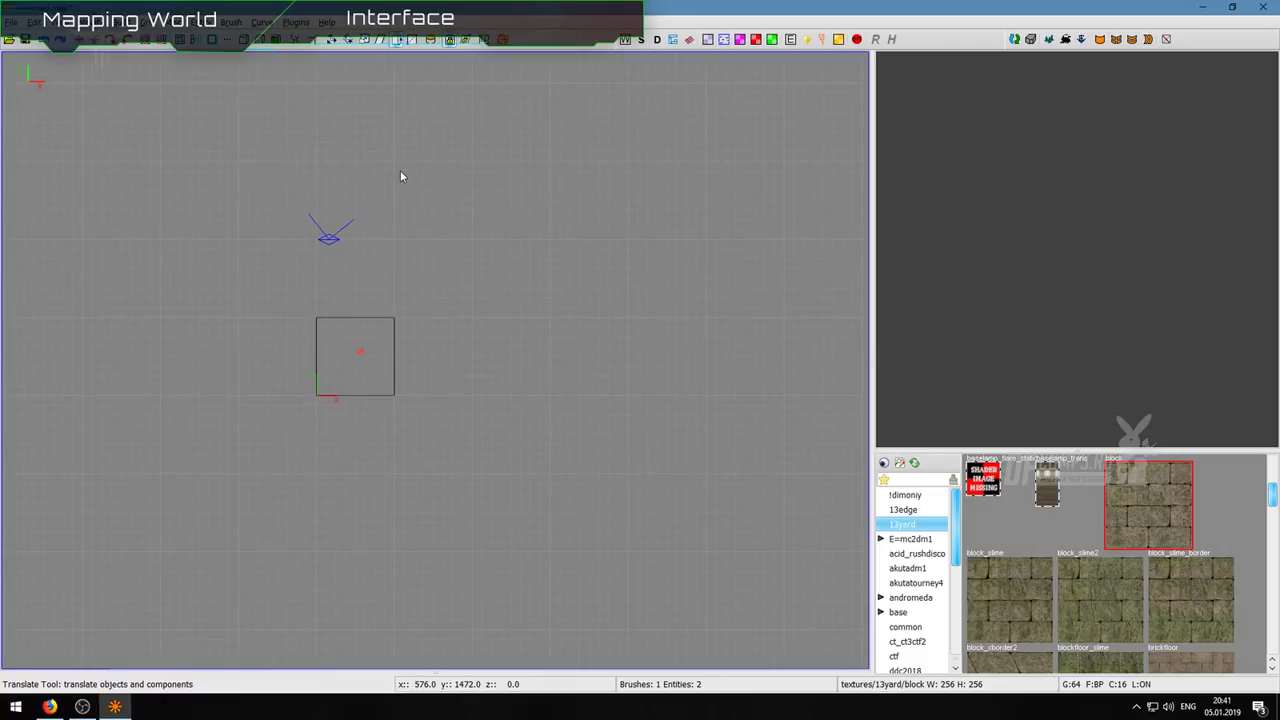
Step: Review the available curve commands and the general help documents, such as the q3map2 handbook and shader manuals
left_click(258, 22)
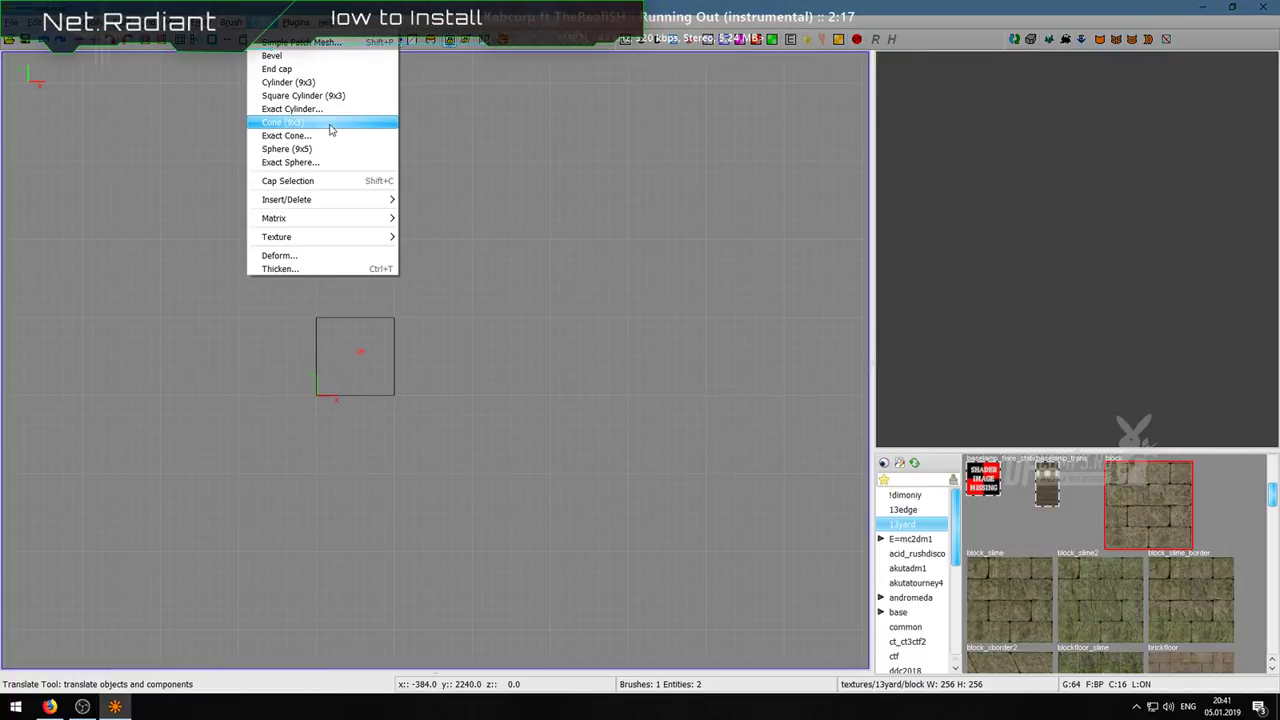
mouse_move(295, 24)
mouse_move(352, 30)
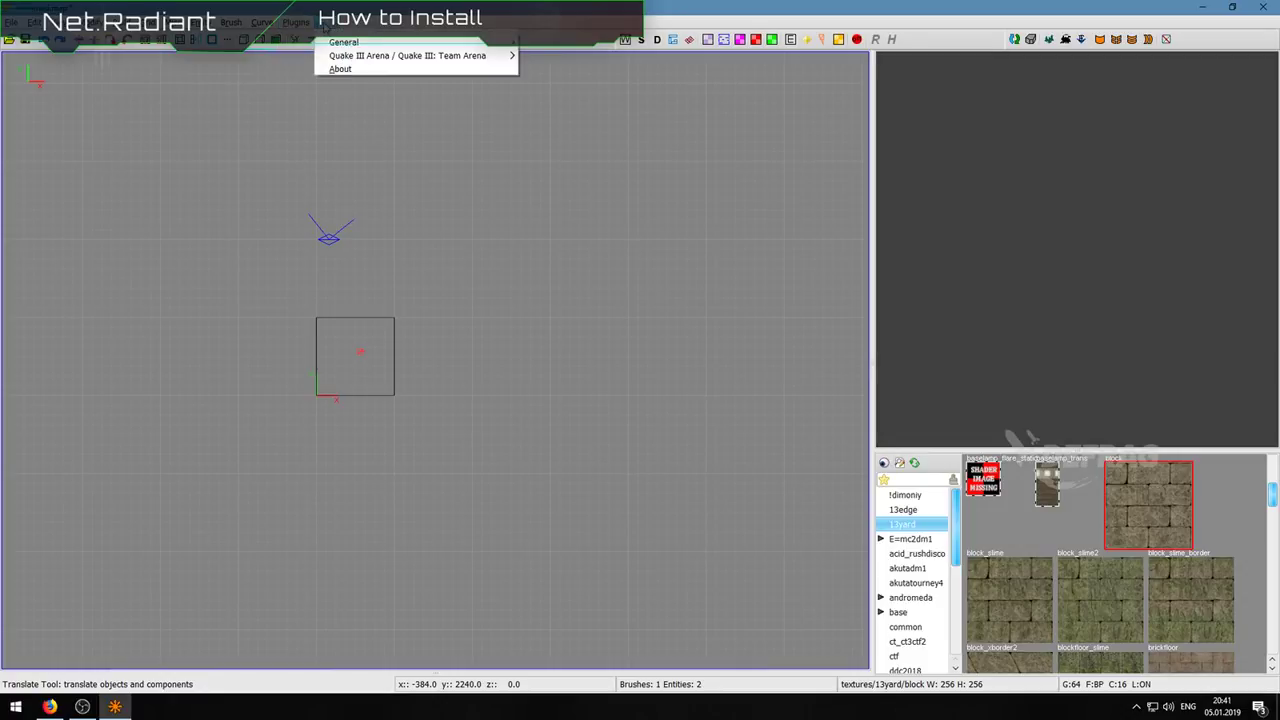
mouse_move(394, 45)
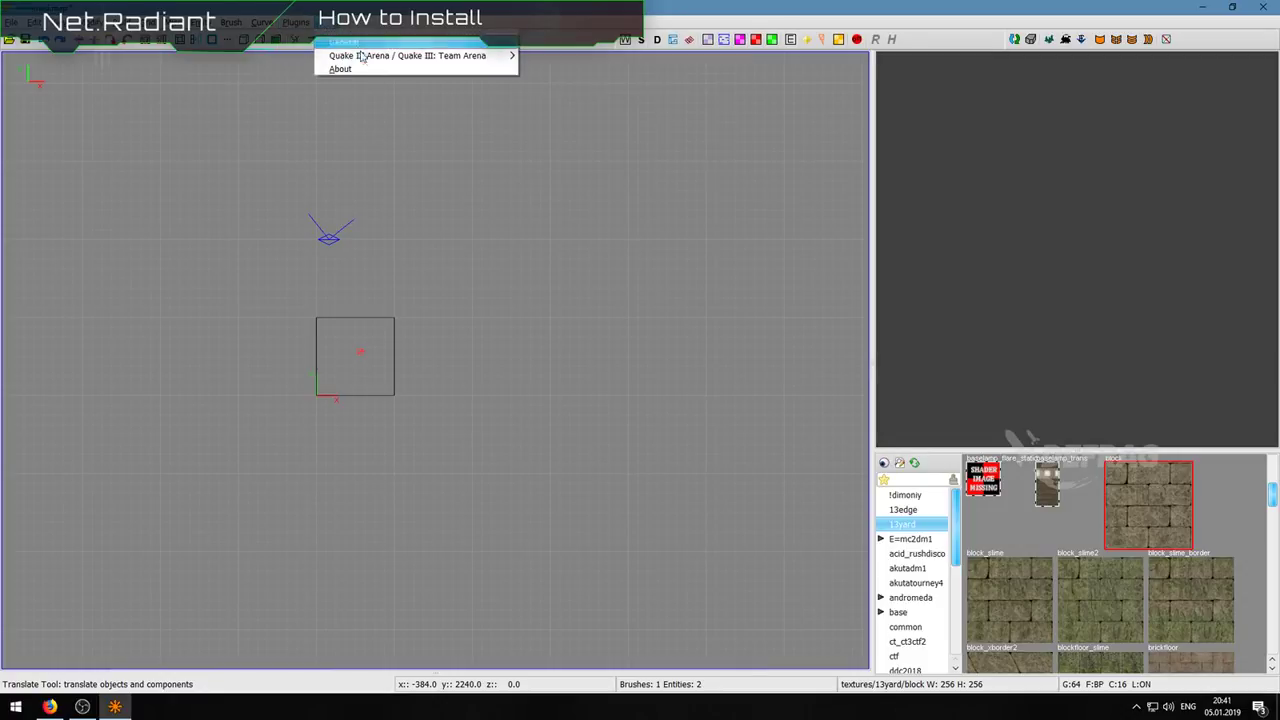
mouse_move(458, 58)
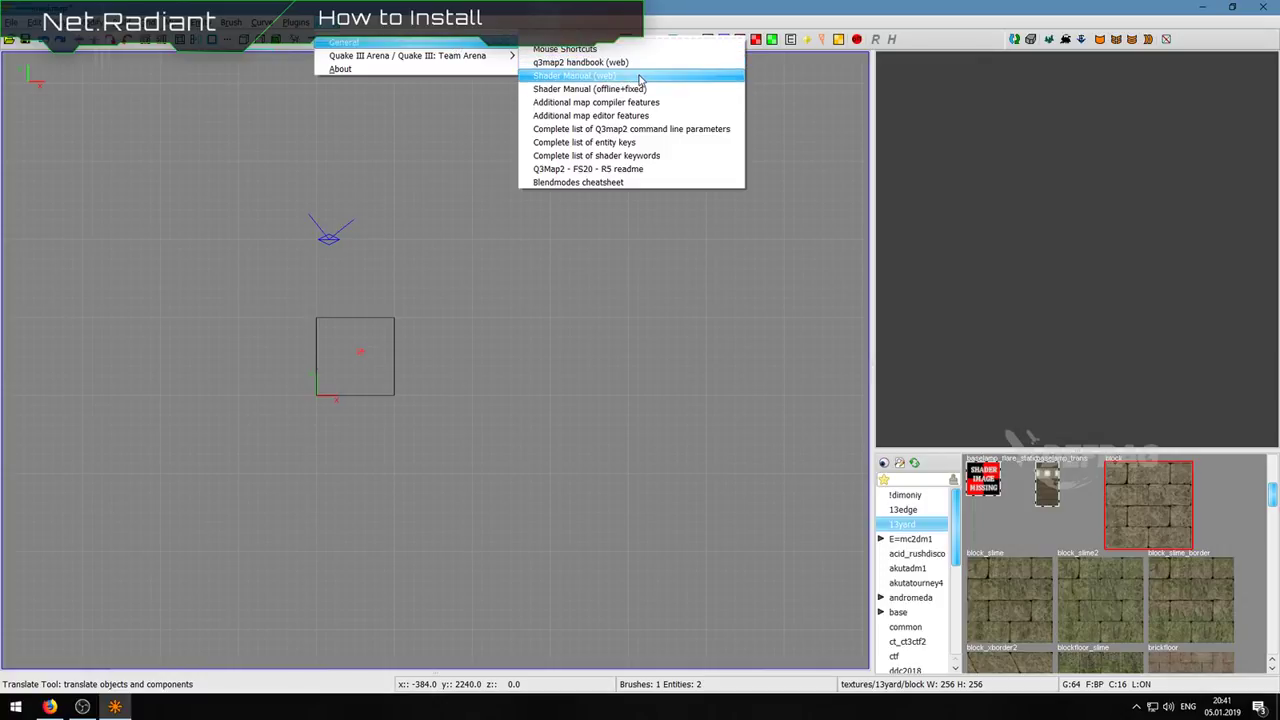
left_click(423, 157)
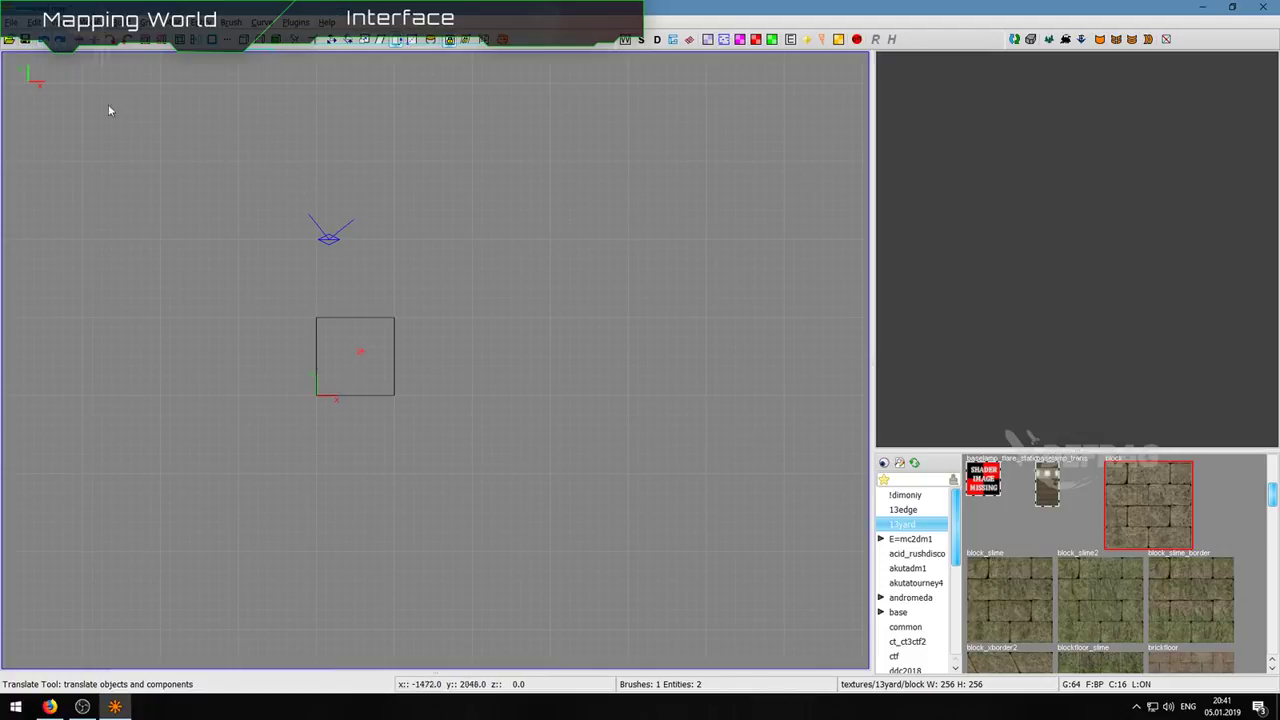
Step: Draw a brush about 832 by 512 units northwest of the slab, narrow it to about 448 units and undo the narrowing
left_click_drag(259, 133, 382, 211)
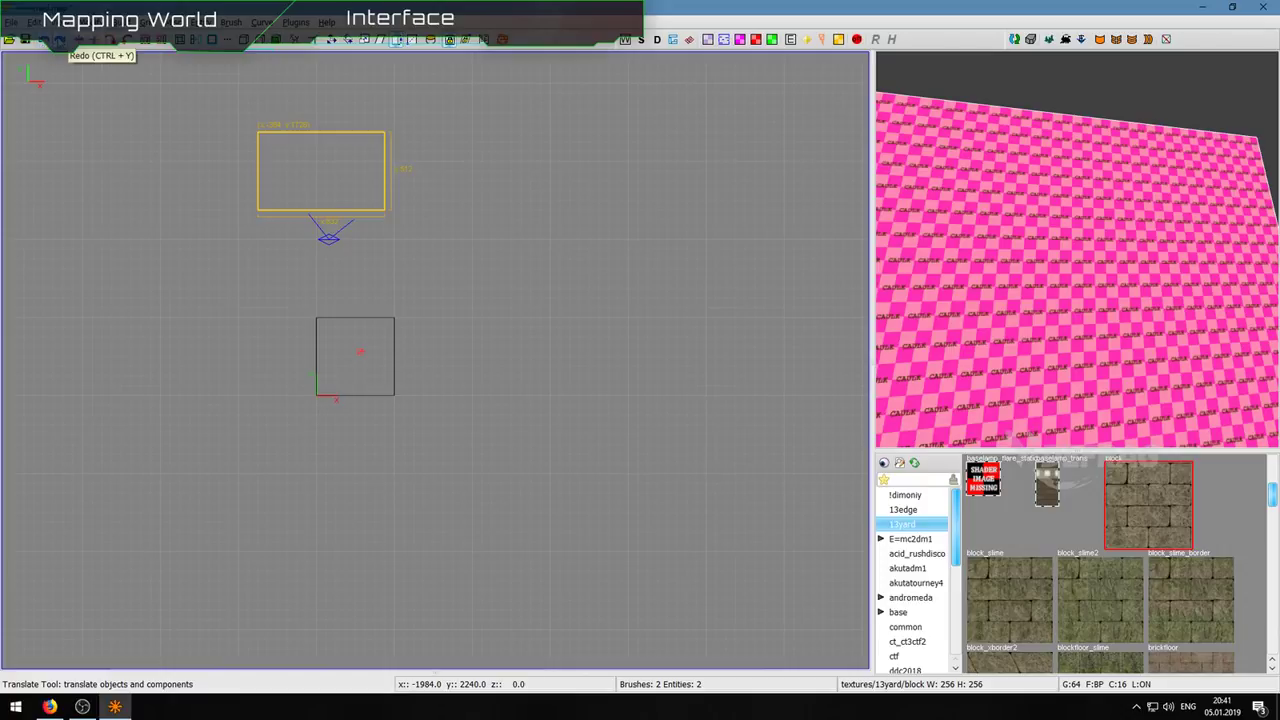
left_click_drag(395, 174, 354, 178)
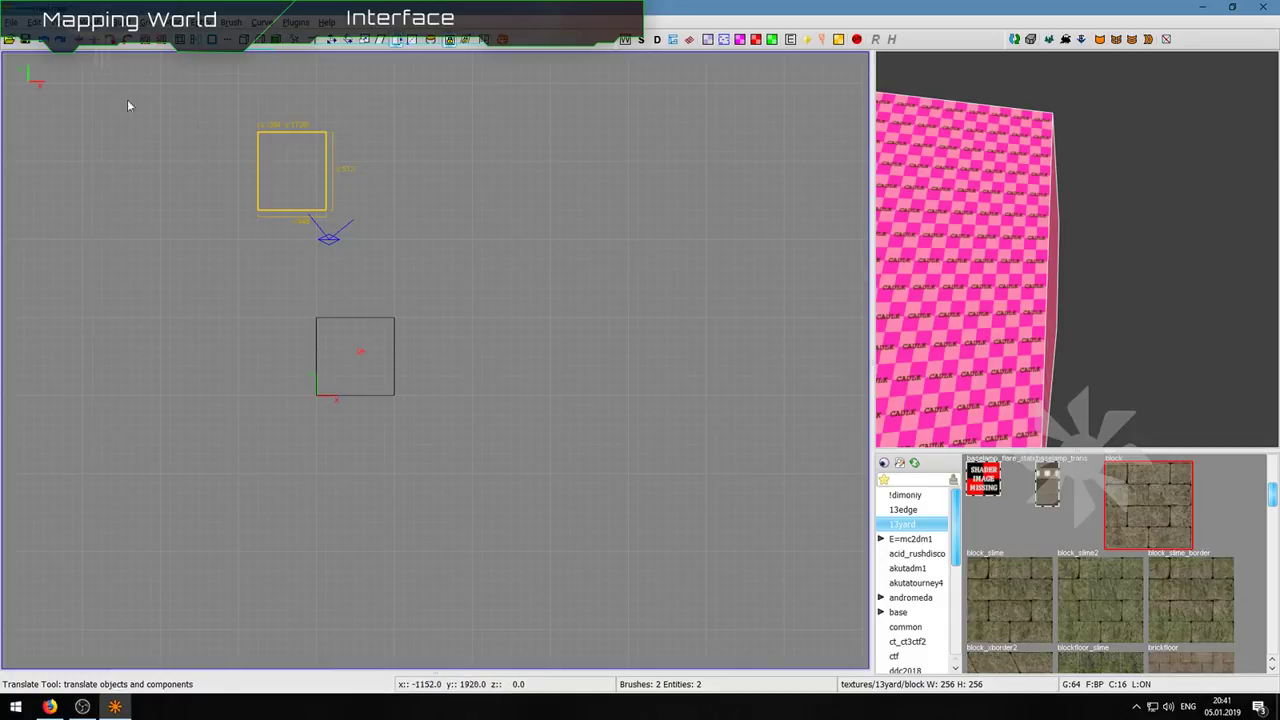
left_click(47, 42)
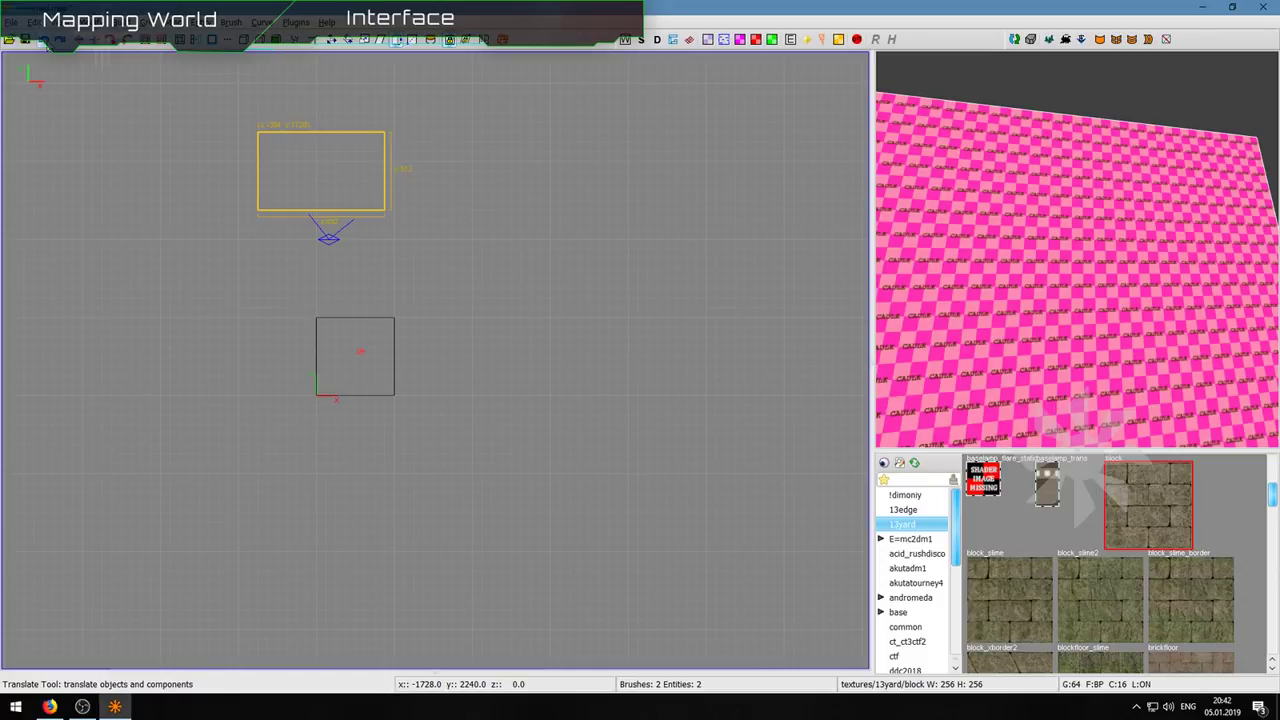
Step: Resize the brush to about 512 by 512 units and align it directly north of the slab, undoing one extra move
left_click_drag(345, 171, 353, 172)
left_click_drag(188, 173, 235, 173)
left_click_drag(364, 160, 364, 192)
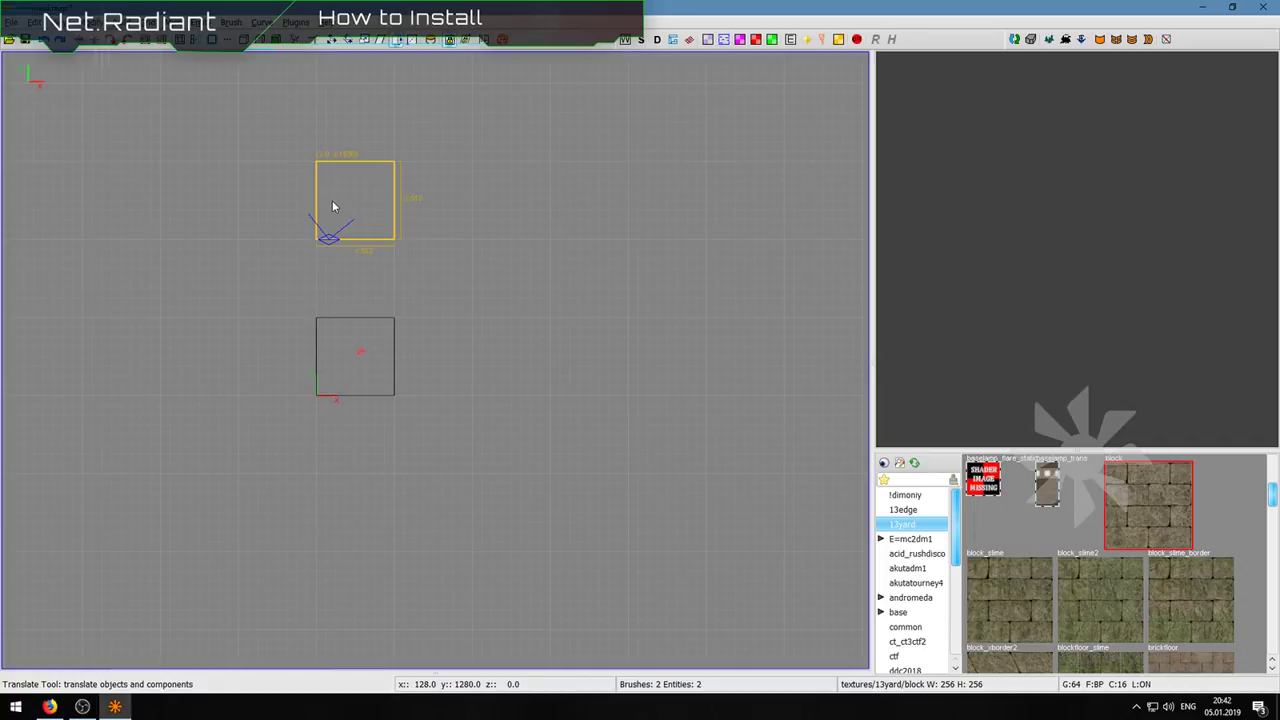
left_click_drag(288, 222, 322, 208)
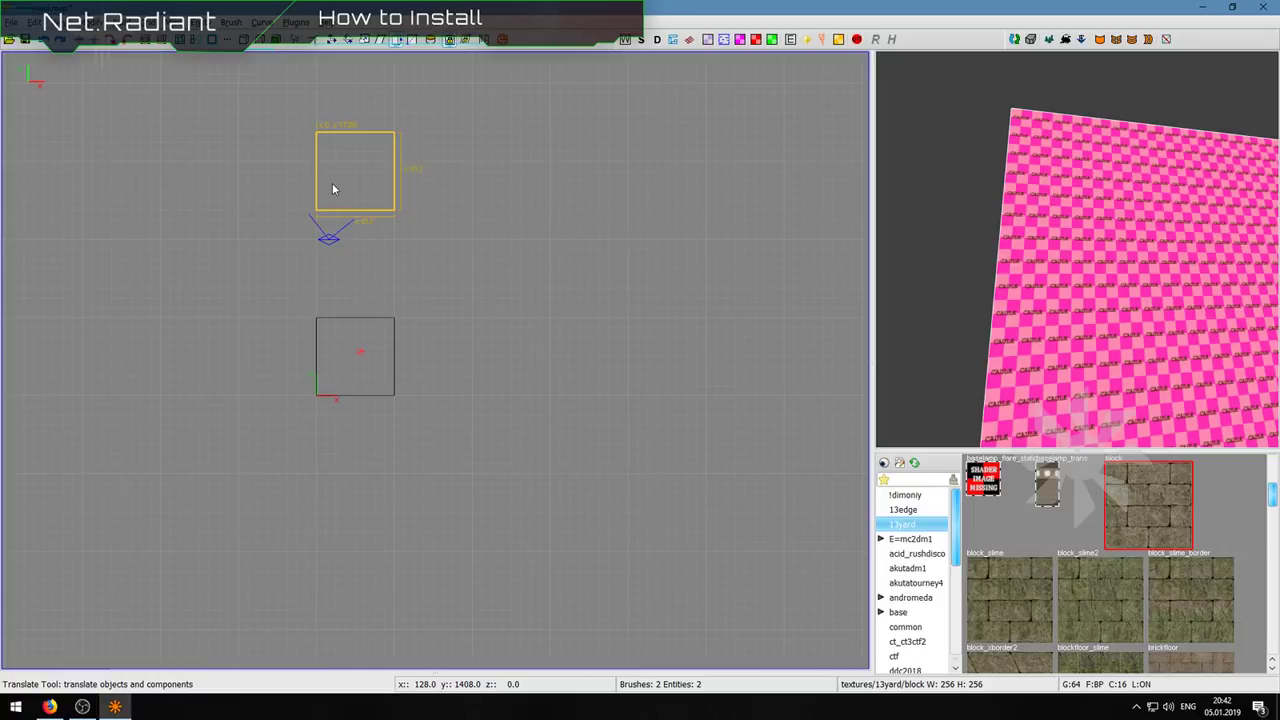
key("ctrl+z")
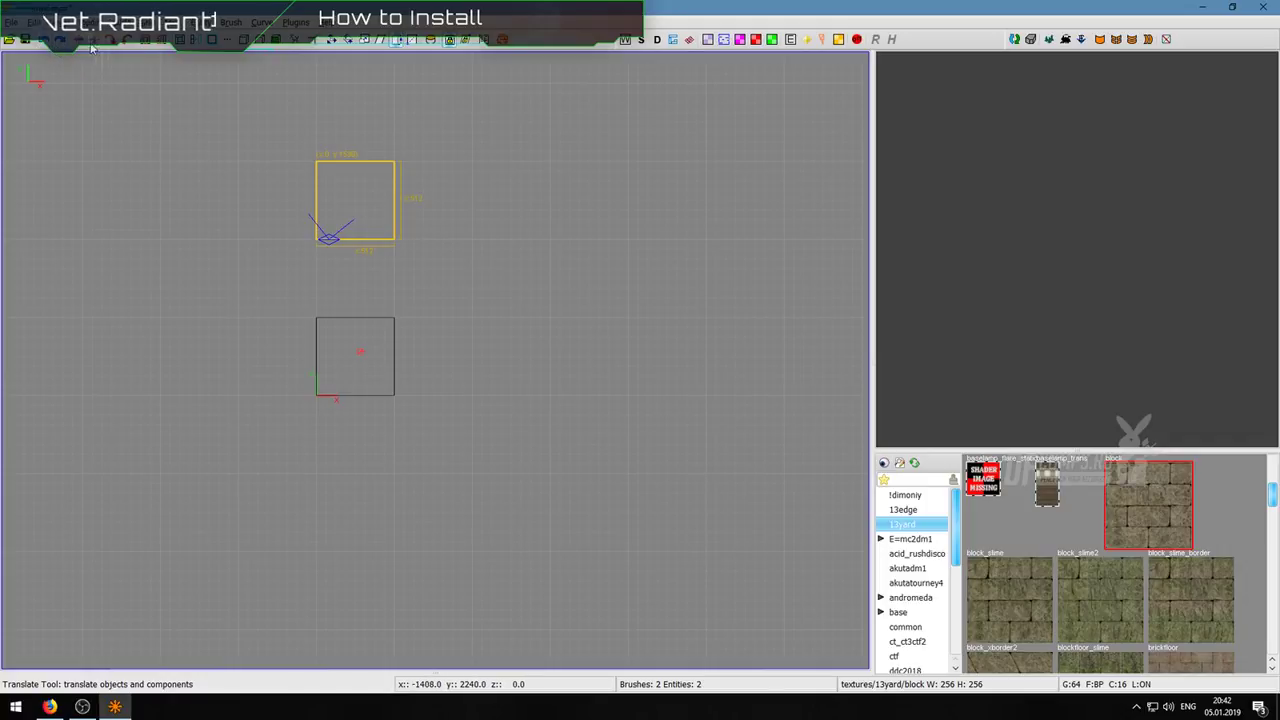
Step: Reduce the brush's north-south depth to about 256 units and switch the grid to the XZ view
left_click_drag(361, 129, 361, 167)
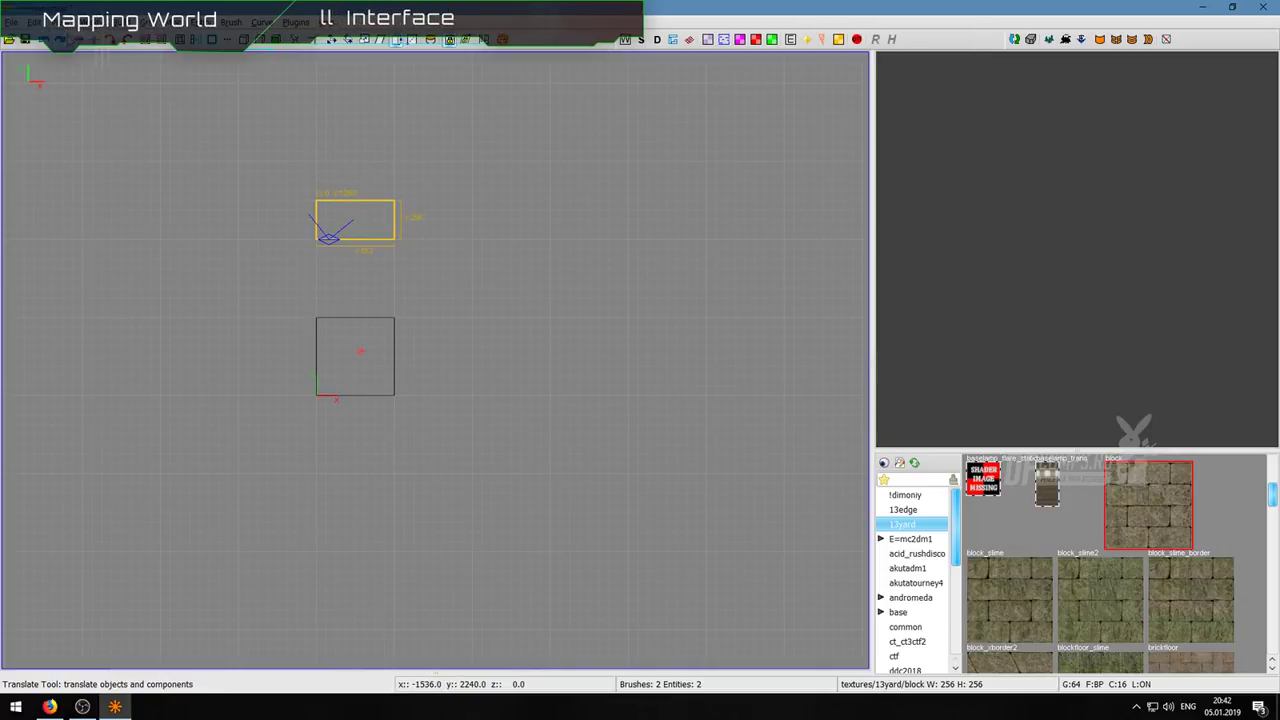
scroll(377, 243, "down", 2)
key("ctrl+Tab")
scroll(460, 383, "up", 3)
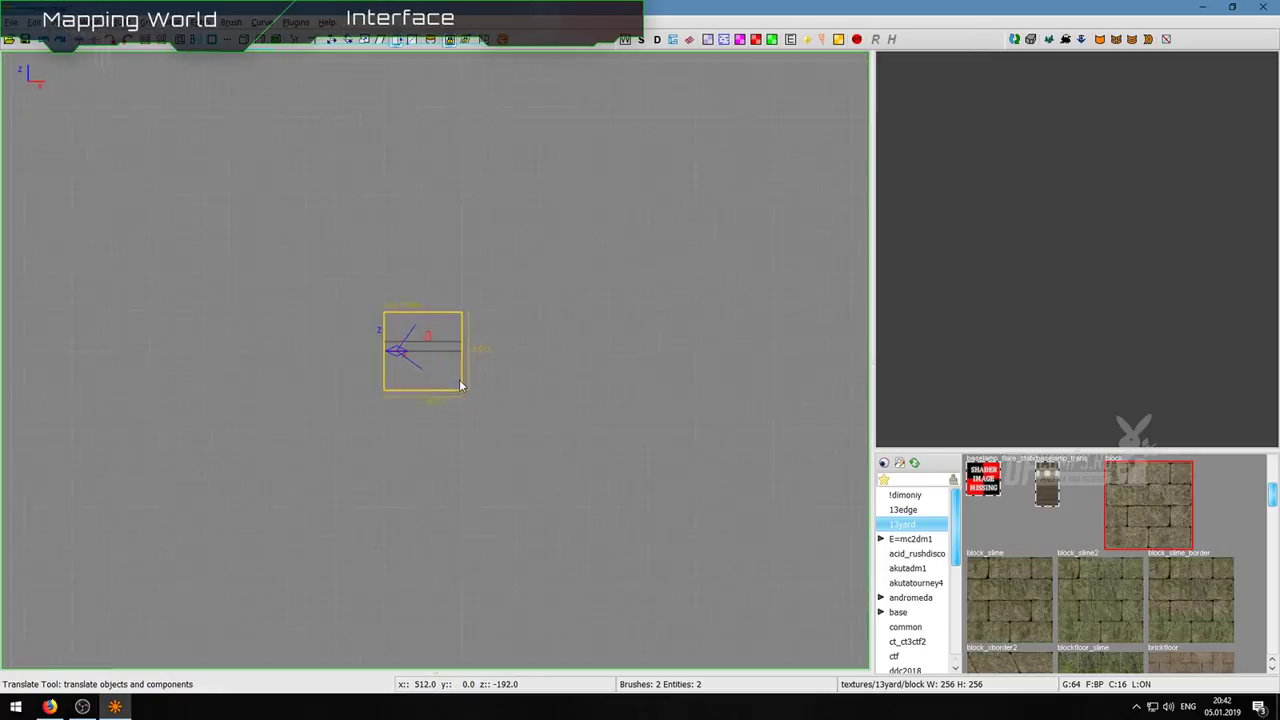
Step: Reshape the caulk brush into a tall, narrow pillar rising from the floor's top surface in the XZ view
mouse_move(429, 402)
left_mouse_down()
mouse_move(428, 204)
mouse_move(431, 288)
left_mouse_up()
key("ctrl+z")
left_click(126, 40)
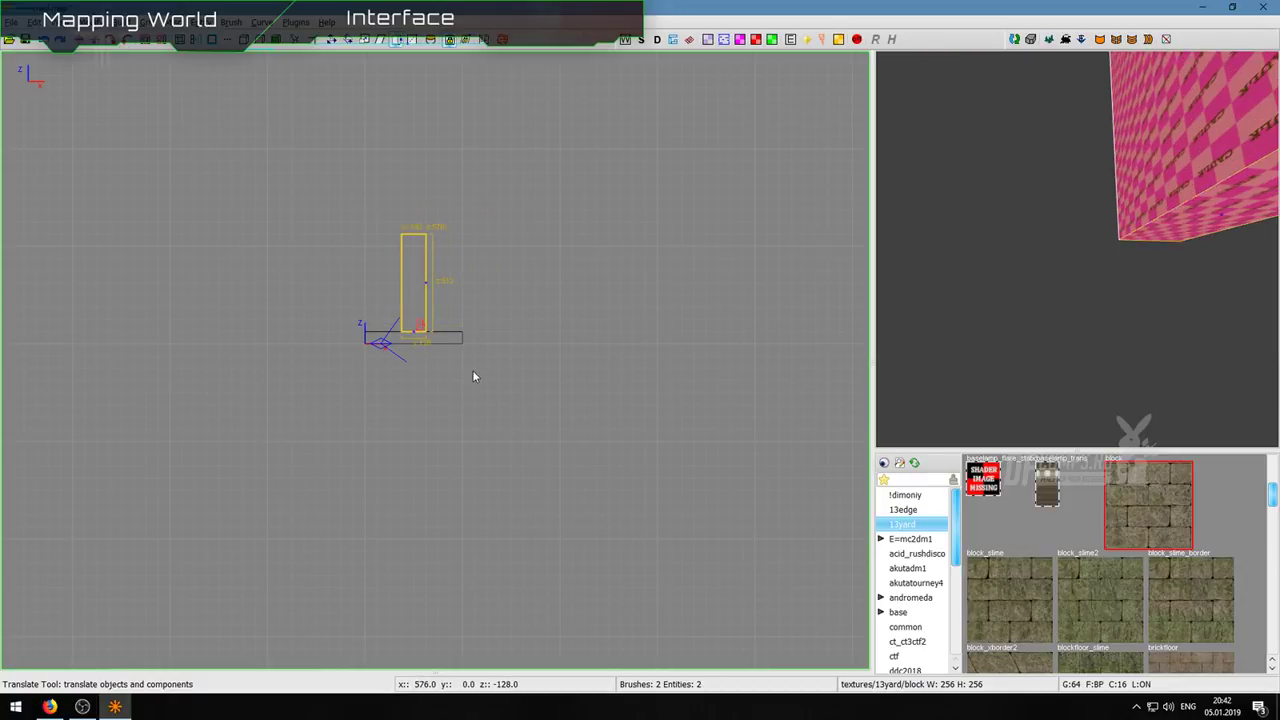
Step: Move the caulk pillar sideways in the YZ view so that it stands centred on the floor brush
key("Escape")
left_click(434, 343, "shift")
left_click(417, 291, "shift")
right_click(1077, 249)
key("w")
key("s")
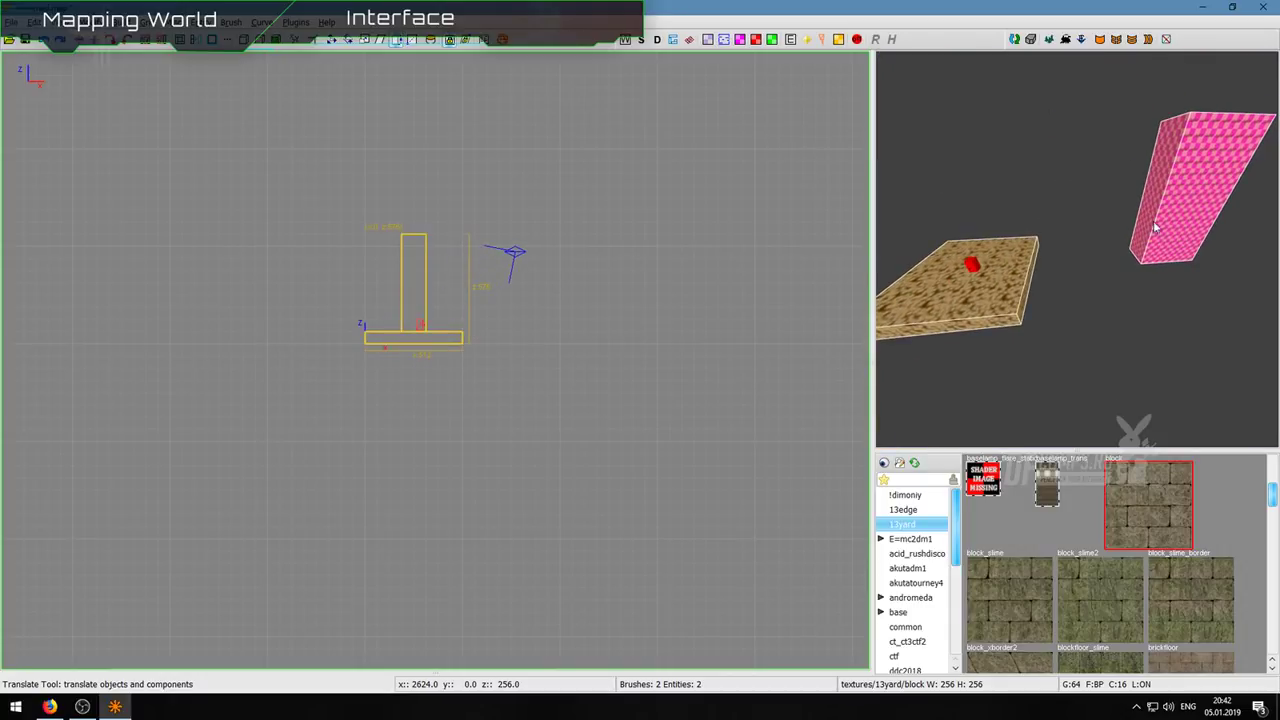
key("ctrl+Tab")
left_click(405, 409, "shift")
left_click_drag(552, 358, 384, 355)
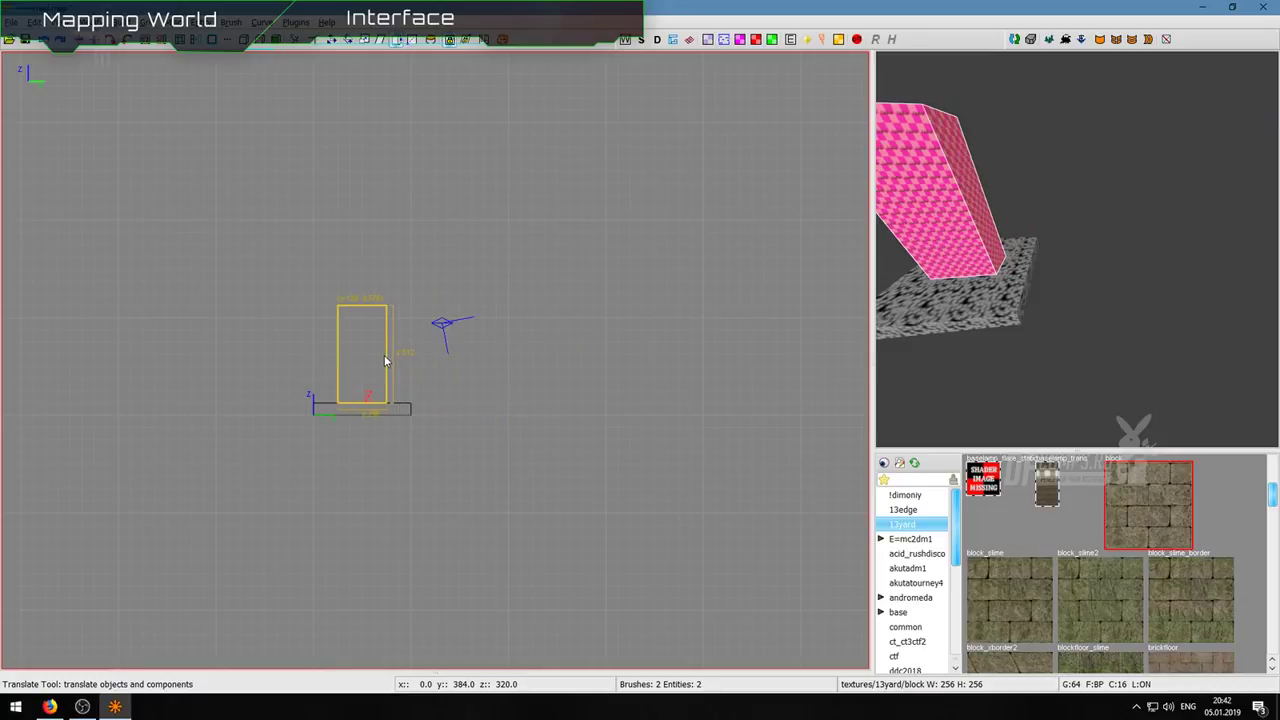
Step: Select the floor brush and the pillar together with both fully in sight of the 3D camera
left_click(400, 410, "shift")
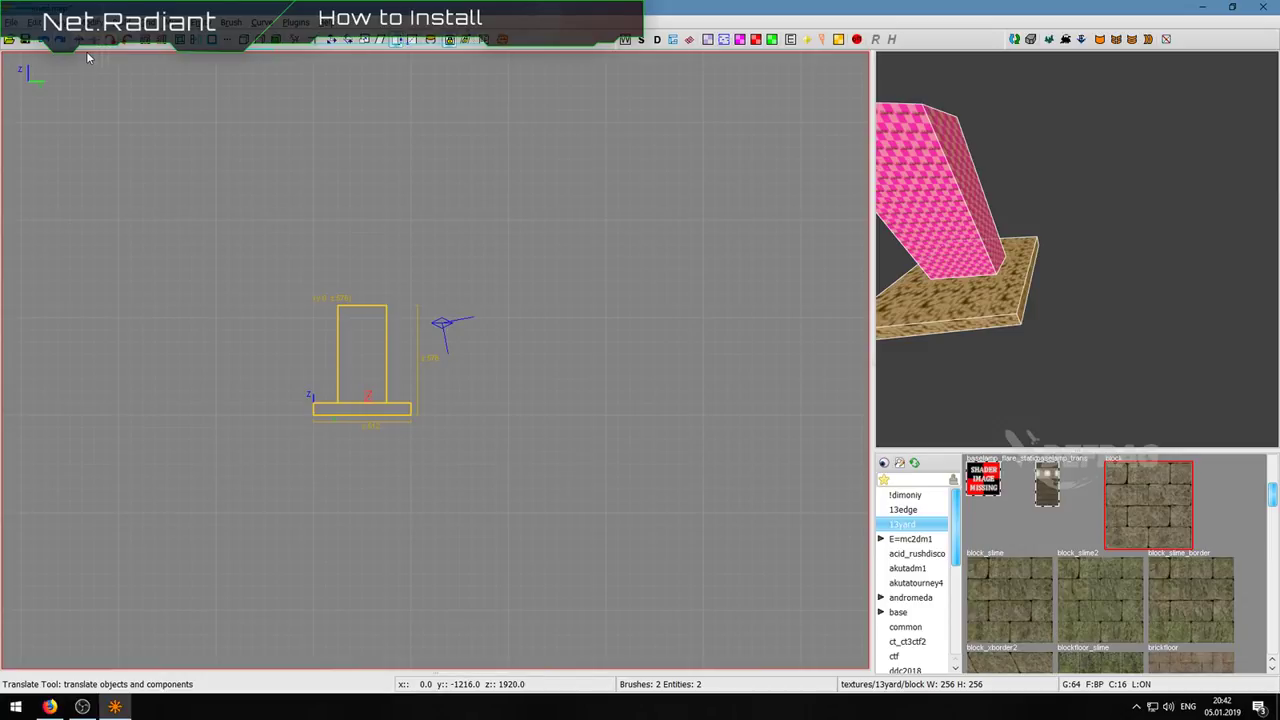
mouse_move(1077, 248)
right_mouse_down()
mouse_move(1010, 250)
mouse_move(1077, 248)
right_mouse_up()
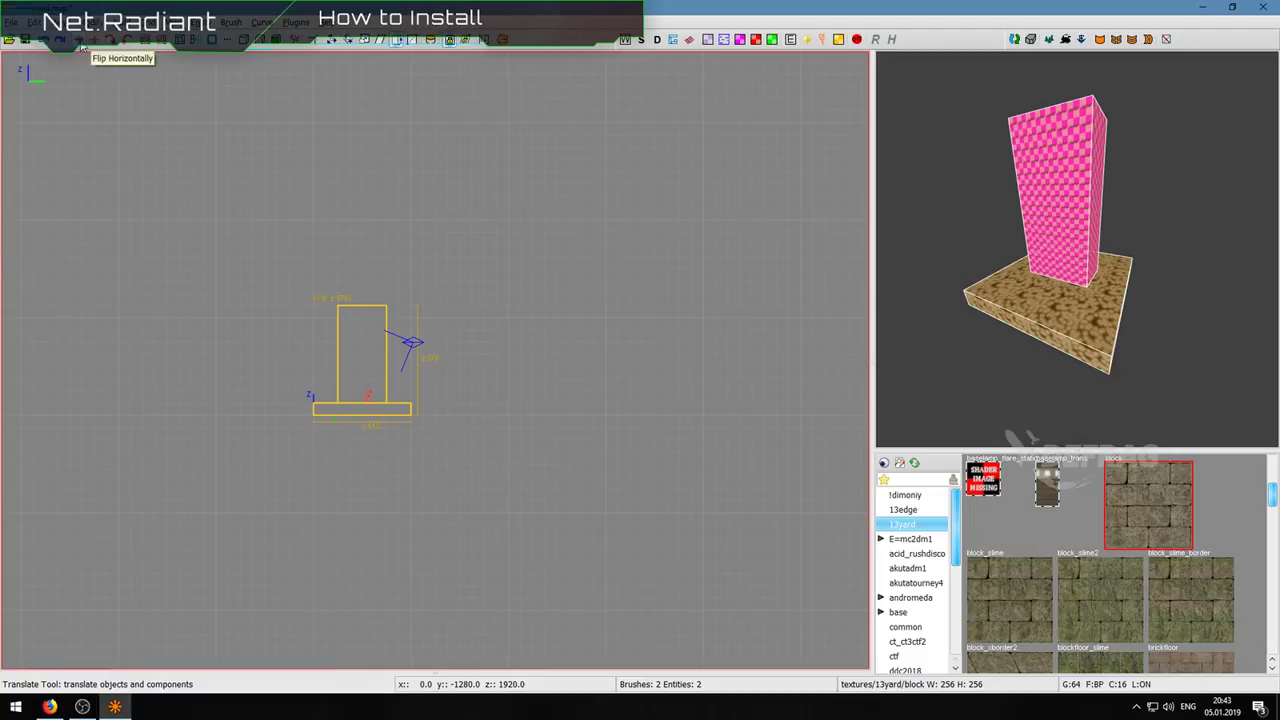
left_click(1062, 268, "shift")
left_click(1066, 258, "shift")
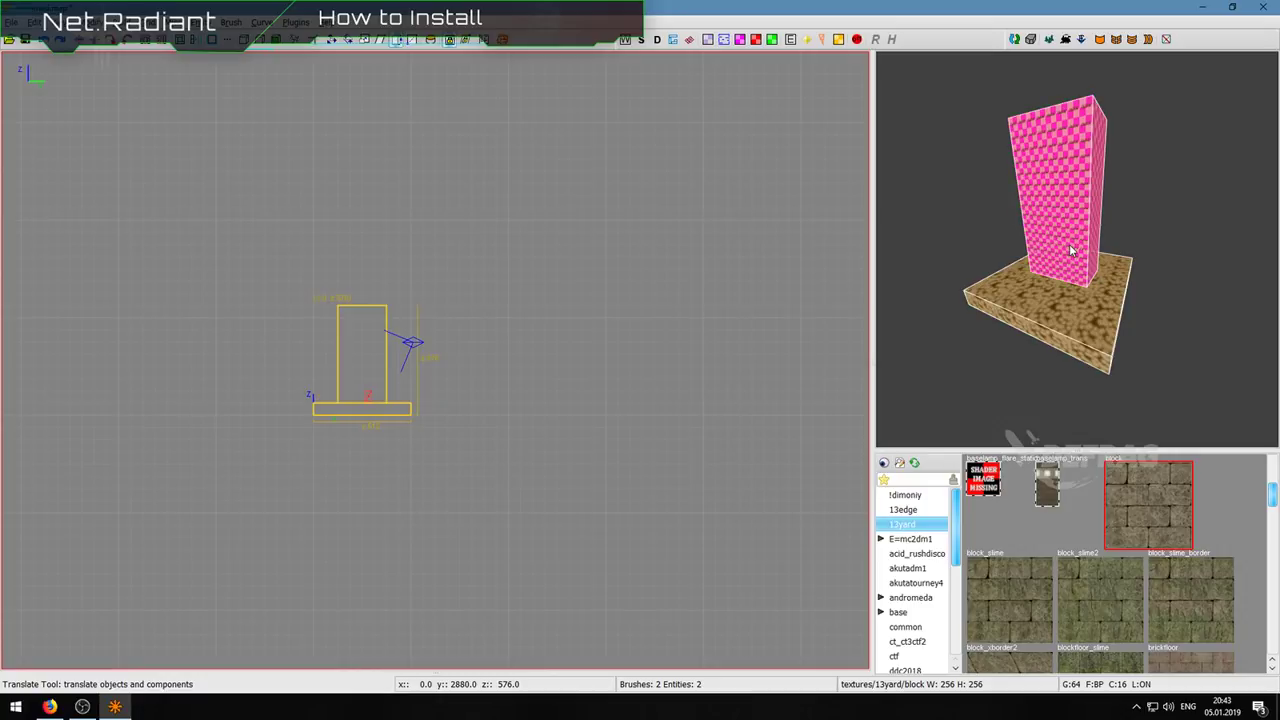
Step: Rotate the selected floor and pillar 90° clockwise and flip them horizontally back and forth
left_click(113, 41)
left_click(81, 43)
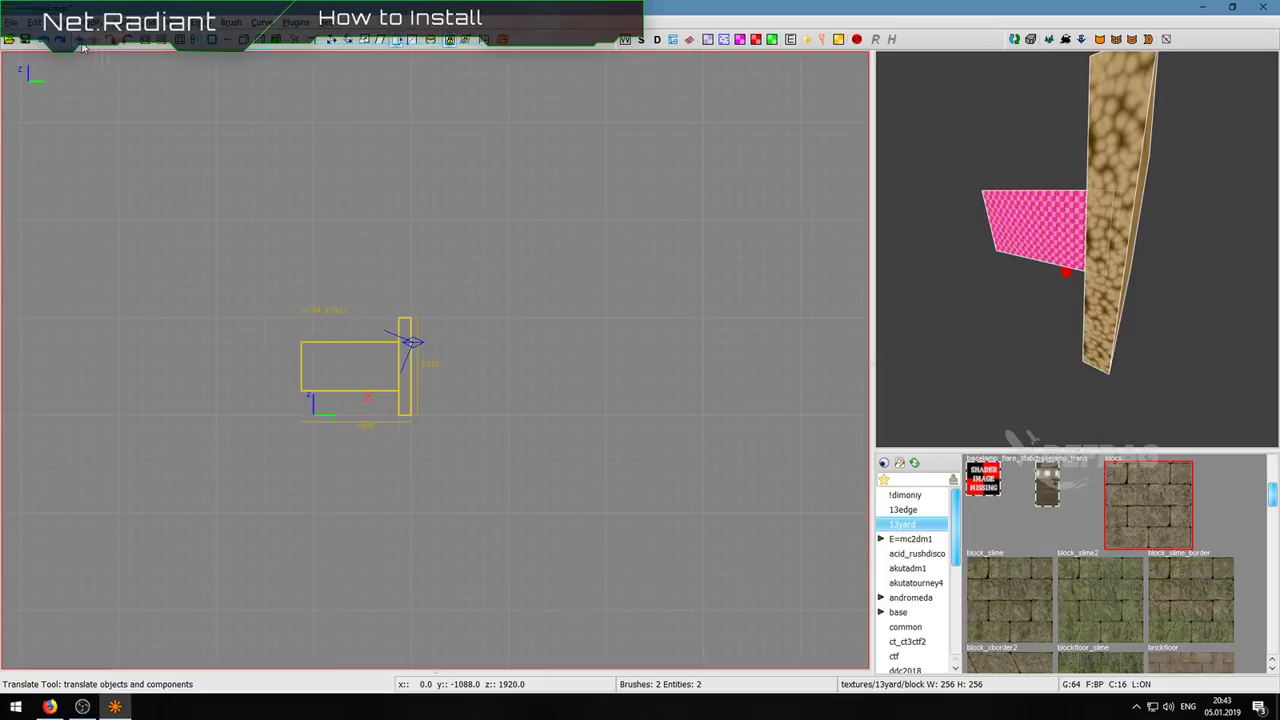
left_click(81, 43)
left_click(82, 43)
left_click(82, 43)
left_click(82, 43)
left_click(82, 43)
left_click(83, 45)
left_click(83, 45)
Step: Rotate the selected brushes clockwise in three 90° steps until the pillar stands upright on the floor
left_click(115, 43)
left_click(115, 43)
left_click(115, 43)
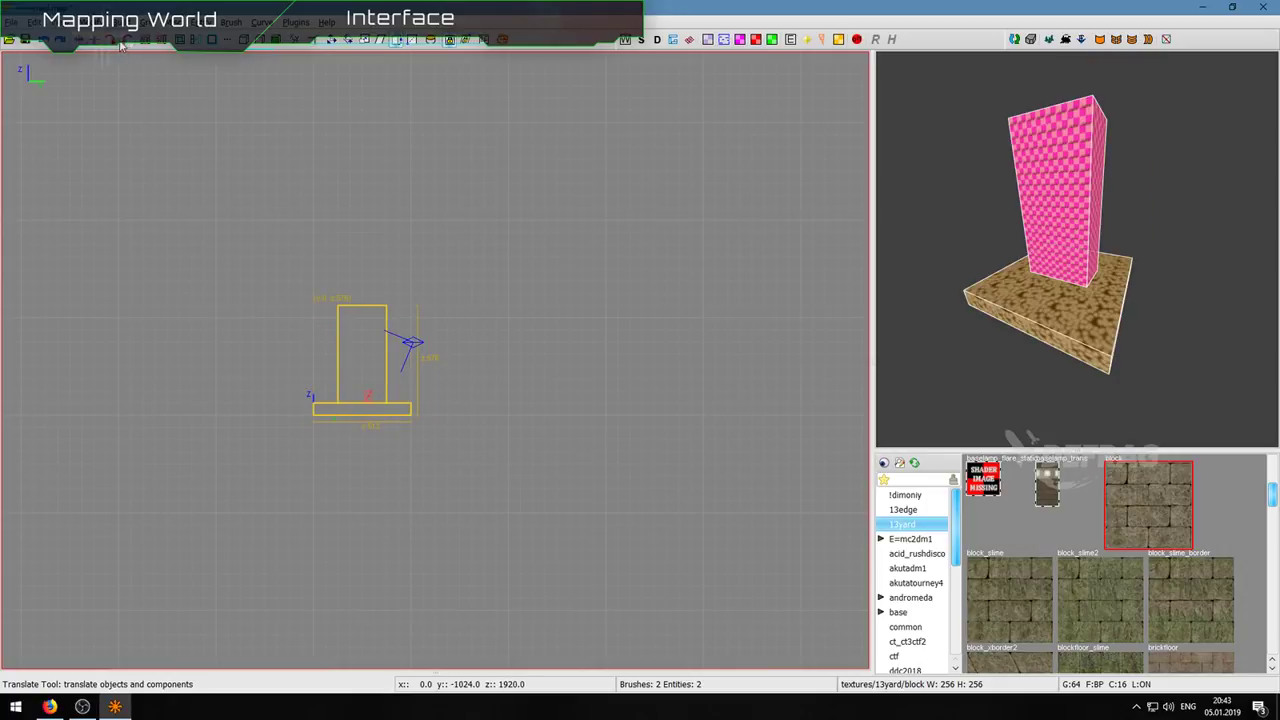
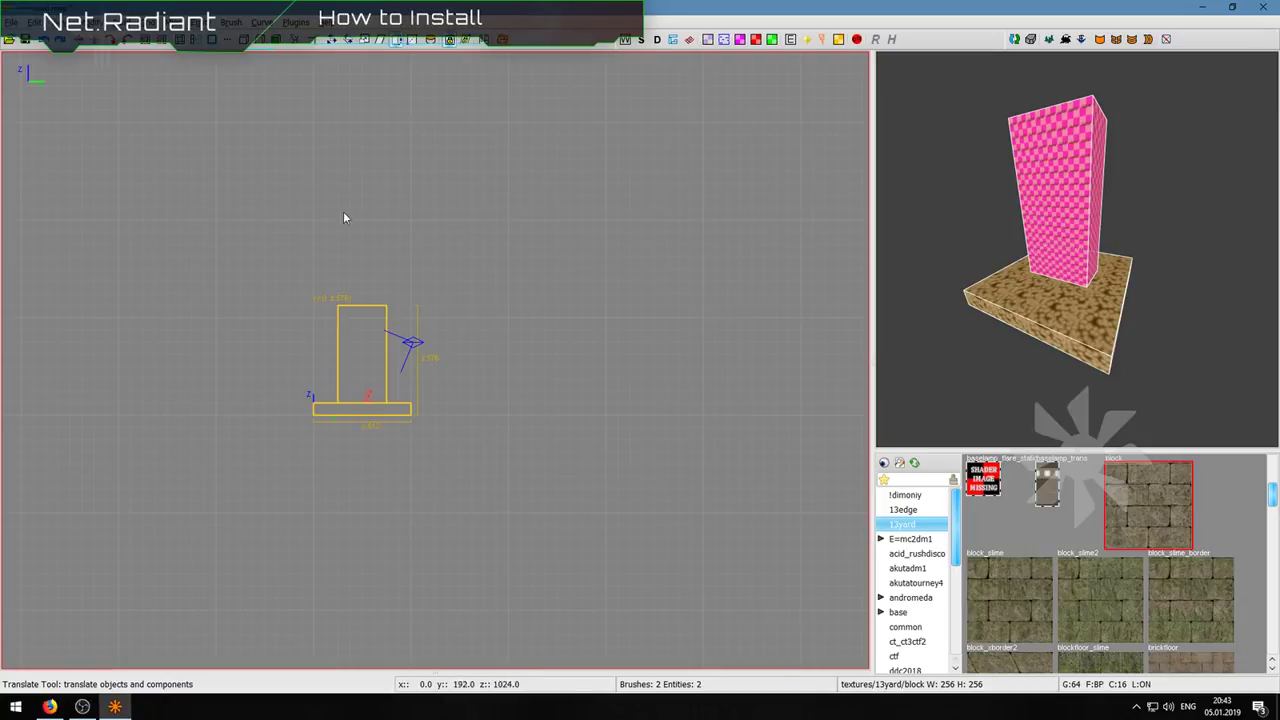
Step: Flip the selected floor and pillar vertically back and forth six times
left_click(94, 46)
left_click(94, 46)
left_click(94, 46)
left_click(94, 46)
left_click(94, 46)
left_click(94, 46)
Step: Rotate the selected brushes once clockwise and three times counterclockwise, and flip them vertically back to the upright position
left_click(112, 43)
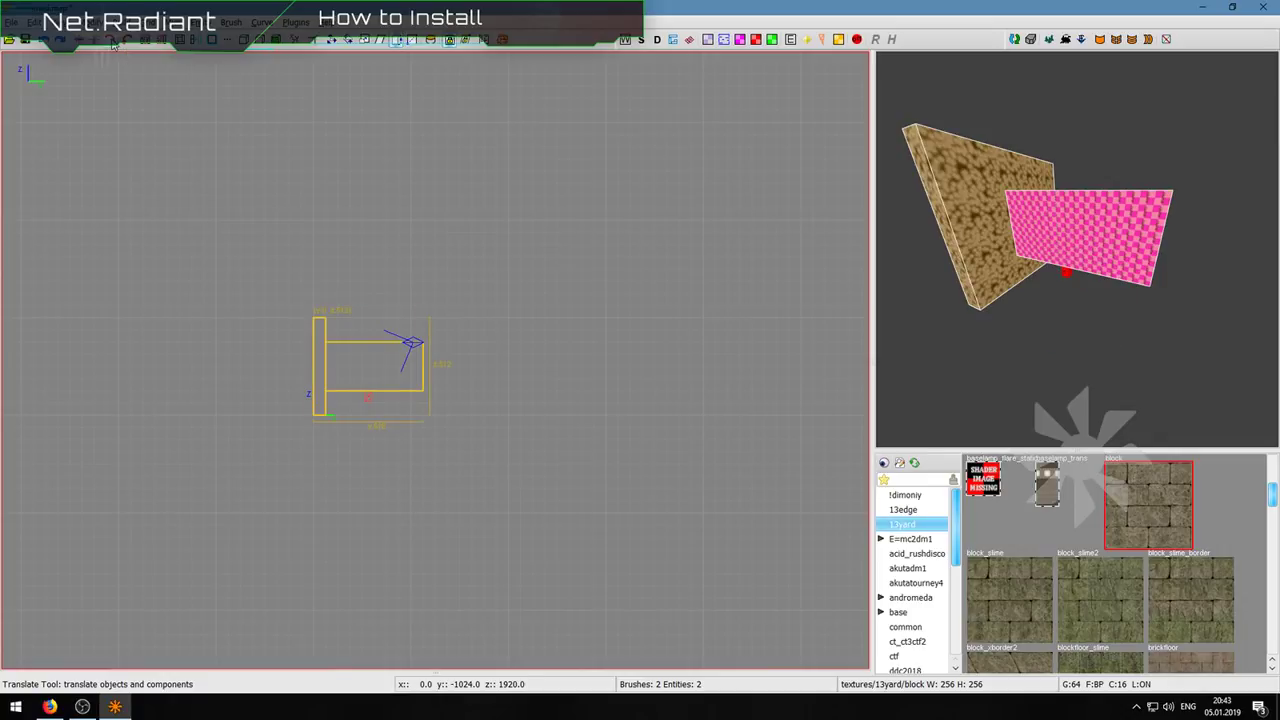
left_click(121, 44)
left_click(120, 47)
left_click(120, 47)
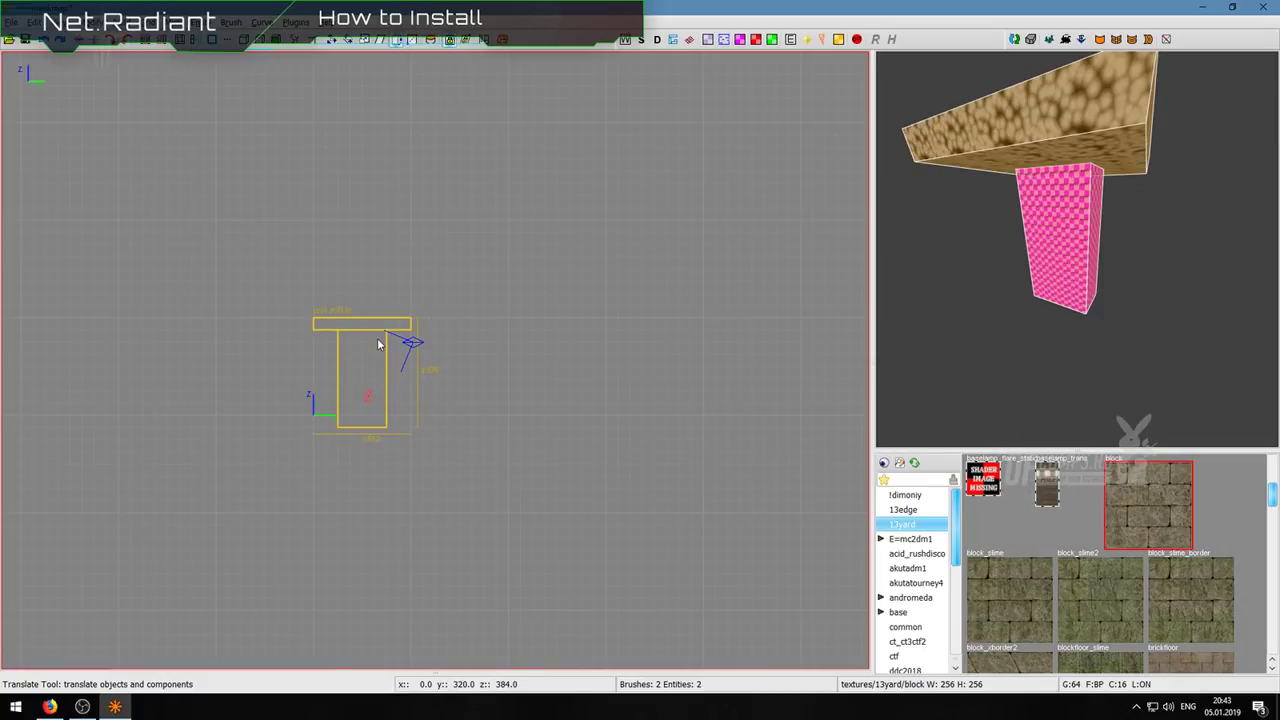
left_click(99, 46)
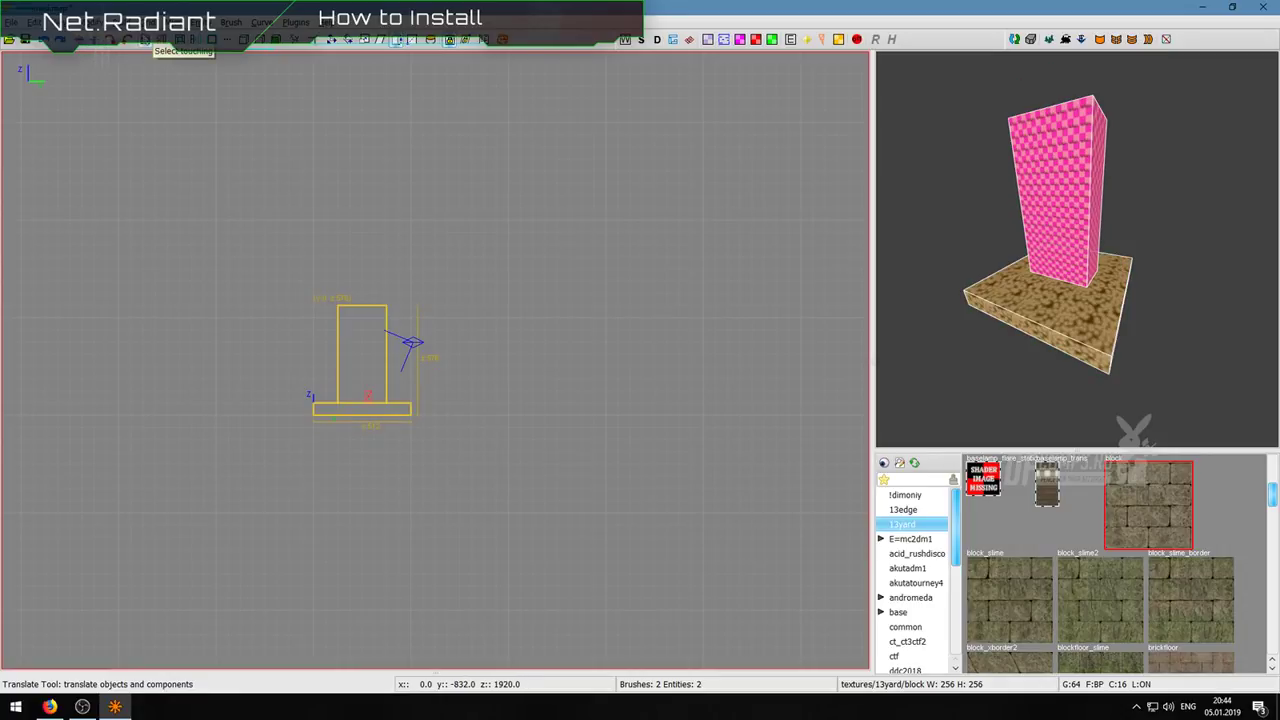
Step: Select the pillar and the objects touching it, including the floor and info_player_start, and examine the entity up close in 3D
key("Escape")
left_click(363, 374, "shift")
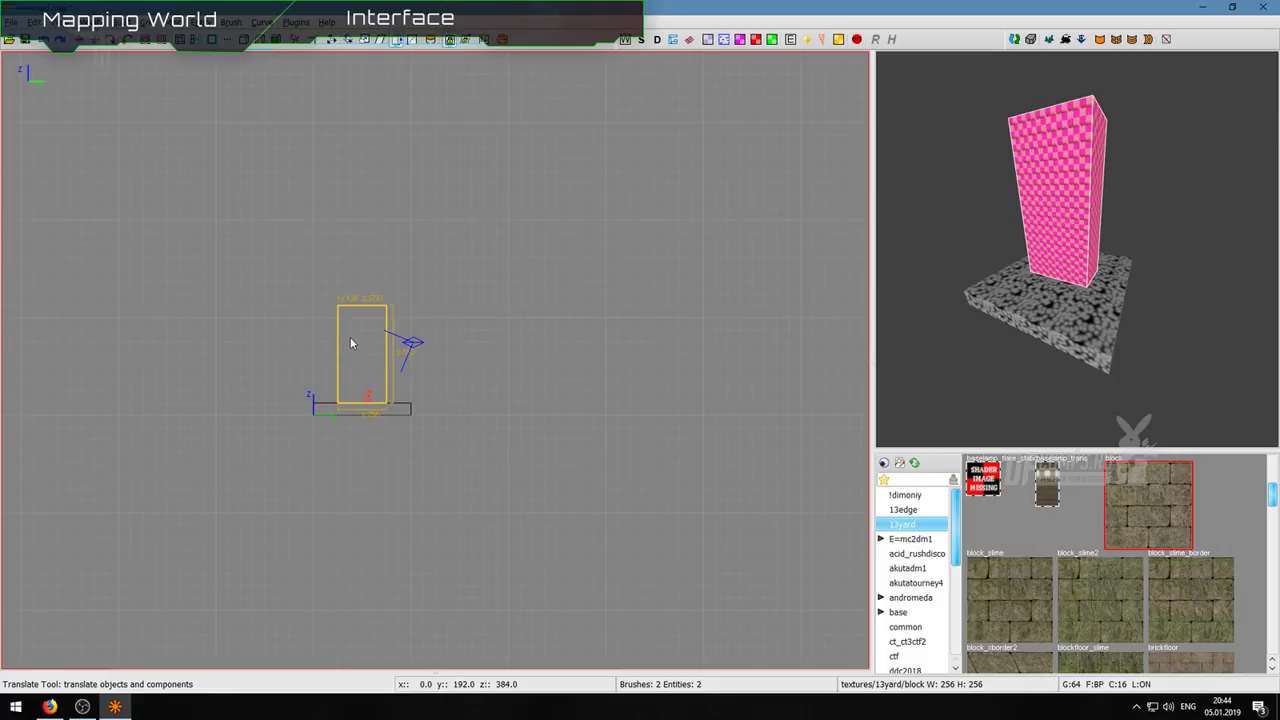
left_click(404, 406, "shift")
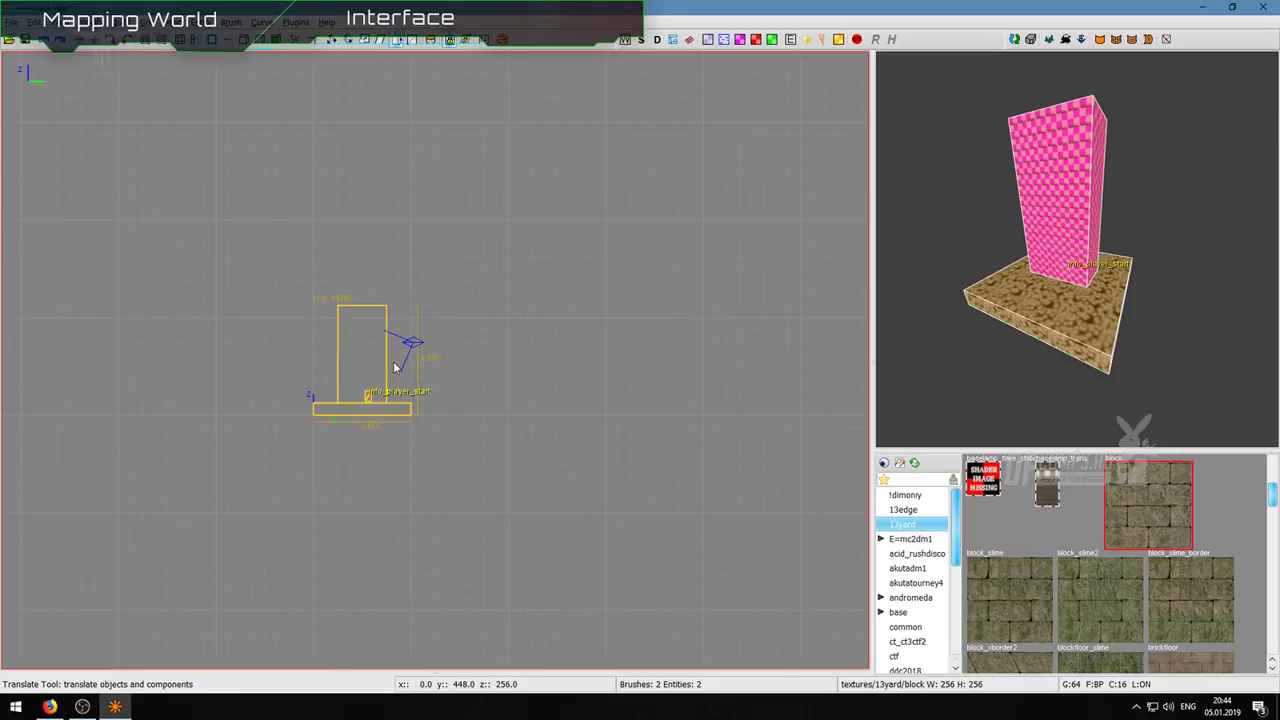
right_click(1040, 262)
key("w")
key("w")
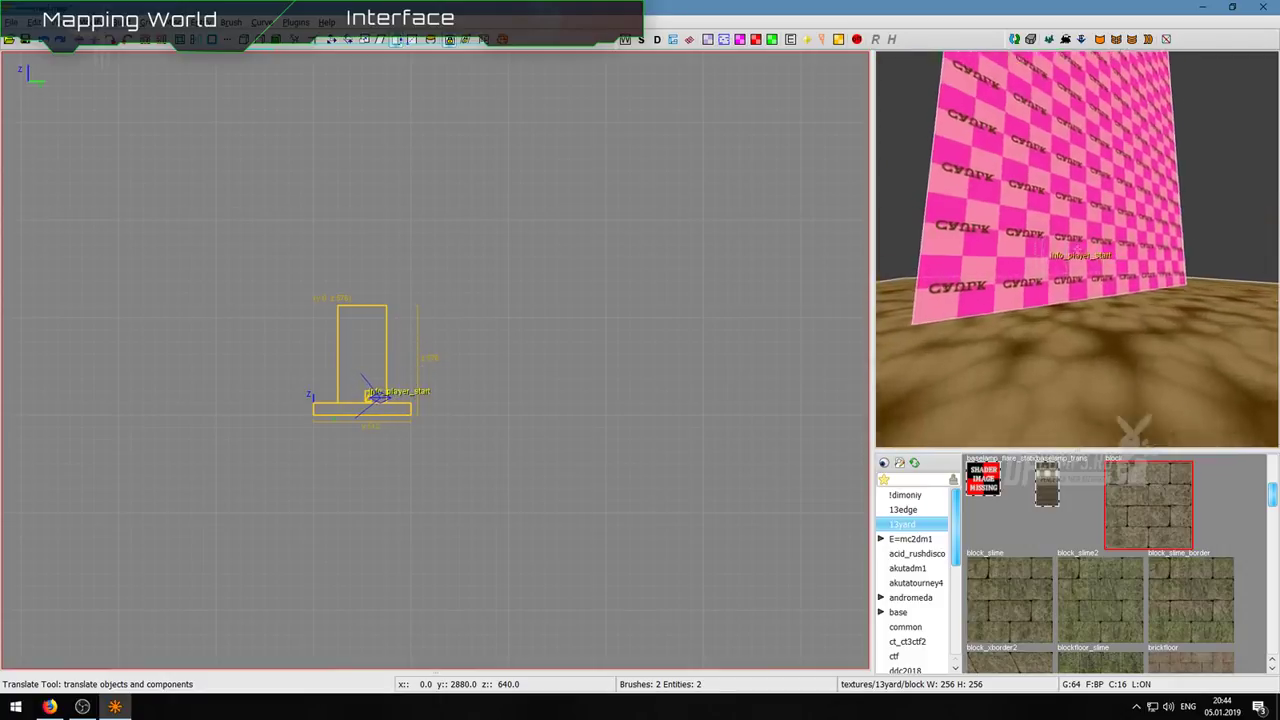
right_click(1078, 249)
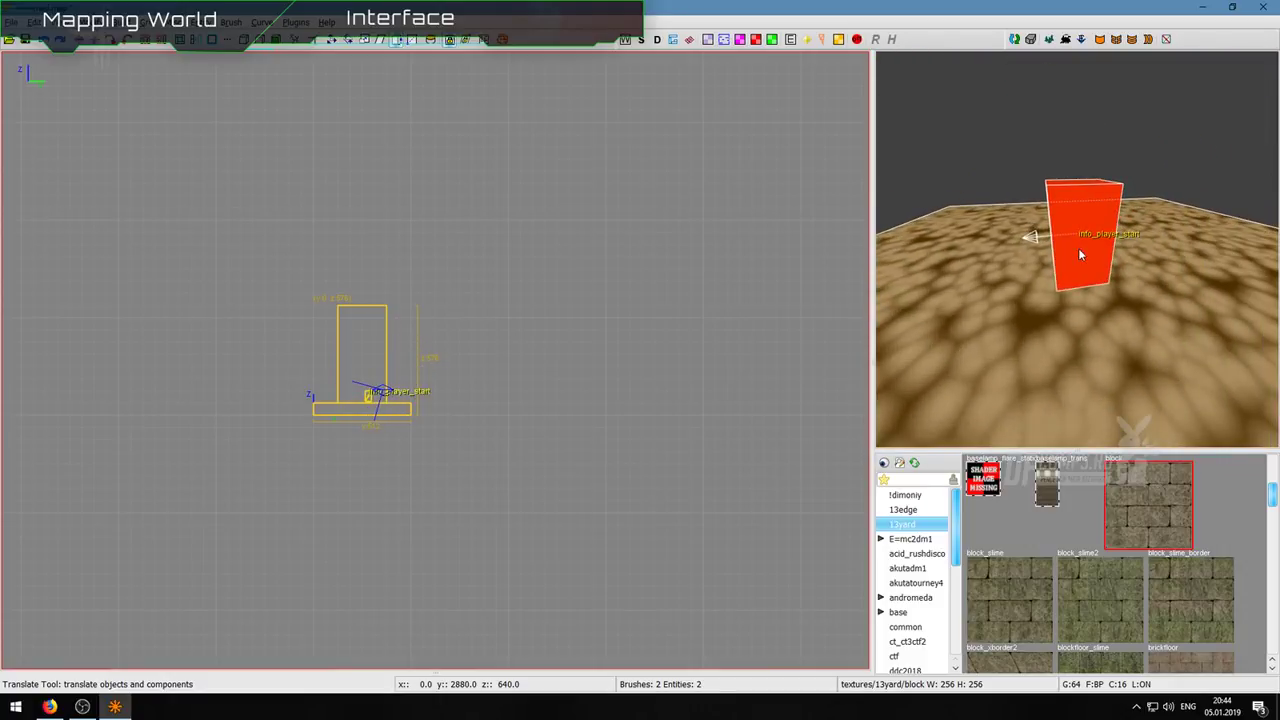
Step: Move the info_player_start entity out of the pillar to a free spot beside it on the floor
left_click(1079, 252, "shift")
scroll(372, 396, "up", 4)
left_click(1092, 213)
scroll(412, 392, "up", 2)
left_click_drag(338, 400, 429, 397)
scroll(400, 370, "down", 4)
Step: Select the pillar and the touching floor brush, leaving info_player_start out of the selection
key("Escape")
left_click(364, 332, "shift")
left_click(930, 287, "shift")
right_click(973, 278)
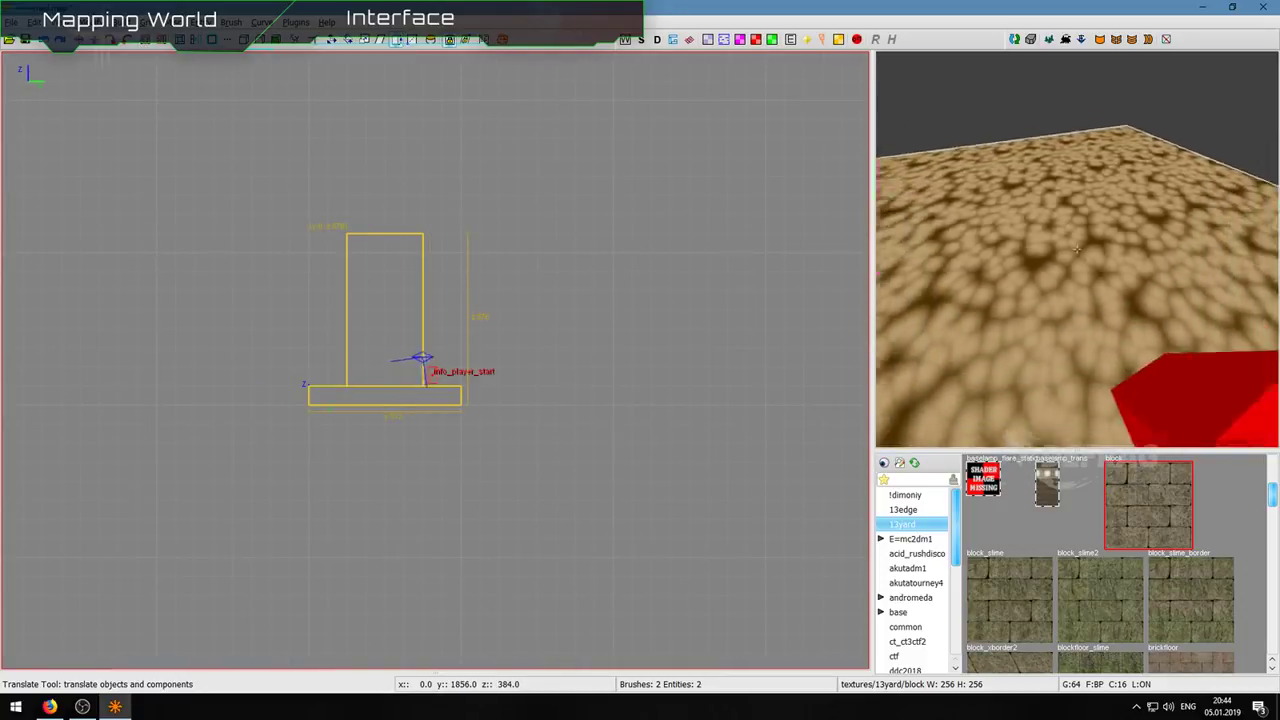
scroll(973, 278, "down", 4)
right_click(973, 278)
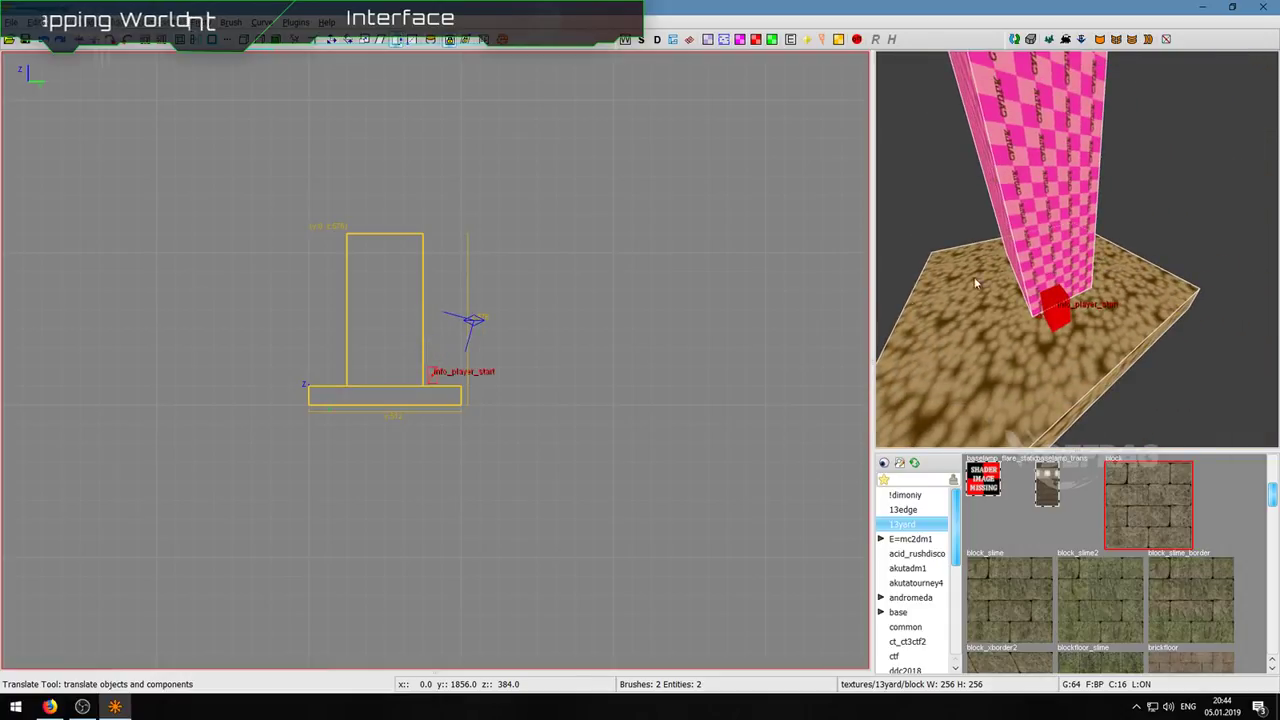
Step: Duplicate the pillar and place the copy beyond the floor's edge in the YZ view, clear of the other brushes
left_click(348, 267, "alt+shift")
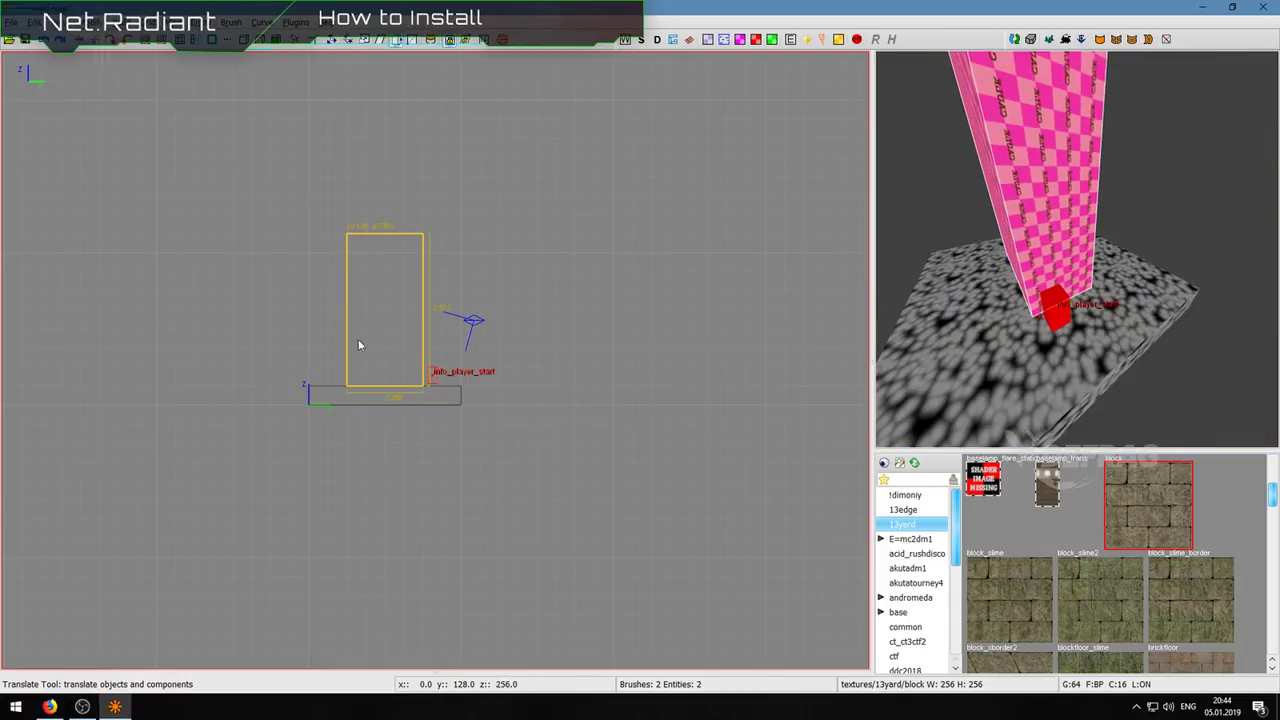
left_click(391, 394, "alt+shift")
left_click(397, 301, "shift")
left_click(391, 340, "alt+shift")
key("space")
mouse_move(382, 322)
left_mouse_down()
mouse_move(503, 349)
mouse_move(535, 343)
left_mouse_up()
key("Escape")
Step: Select the floor brush, extend the selection with Select Touching, and clear the selection
left_click(423, 405, "shift")
left_click(424, 399, "alt+shift")
left_click(144, 40)
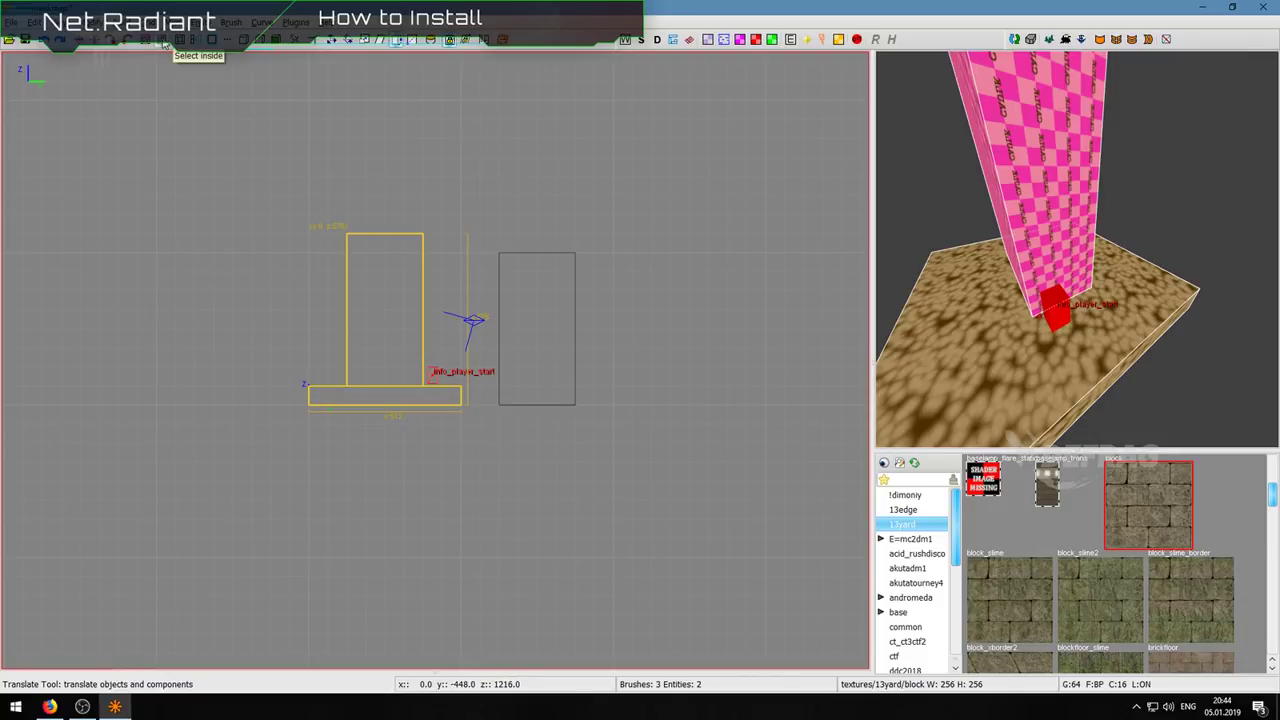
key("Escape")
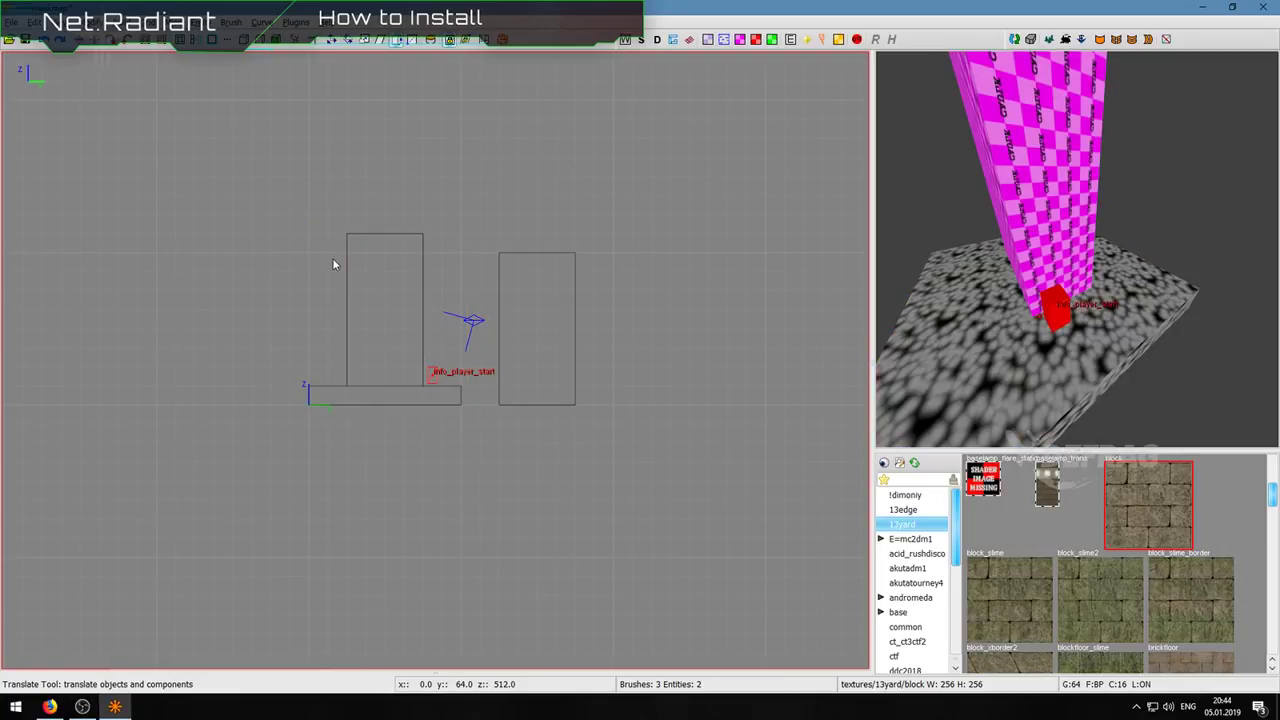
Step: Lower the original pillar's top and raise the copied pillar's bottom so that both span the same height range
scroll(323, 239, "down", 1)
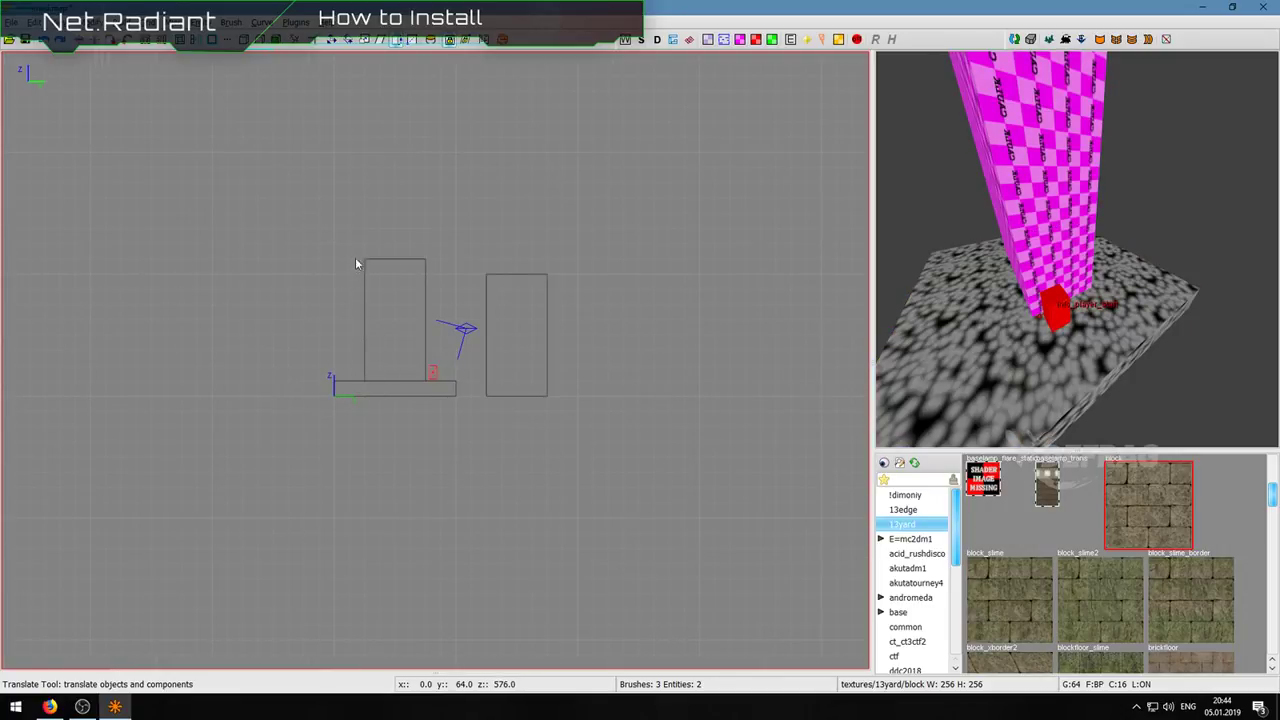
left_click(409, 320, "shift")
left_click(421, 387, "shift")
left_click(504, 380, "shift")
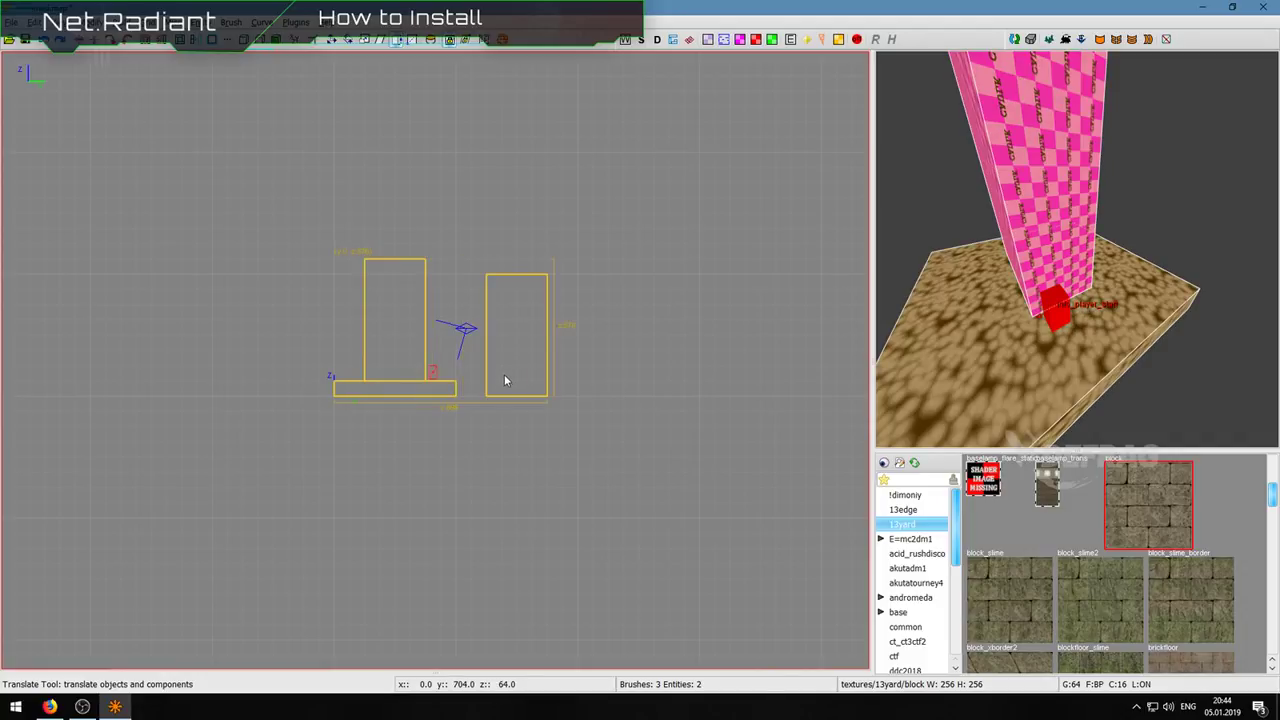
left_click(405, 291, "alt+shift")
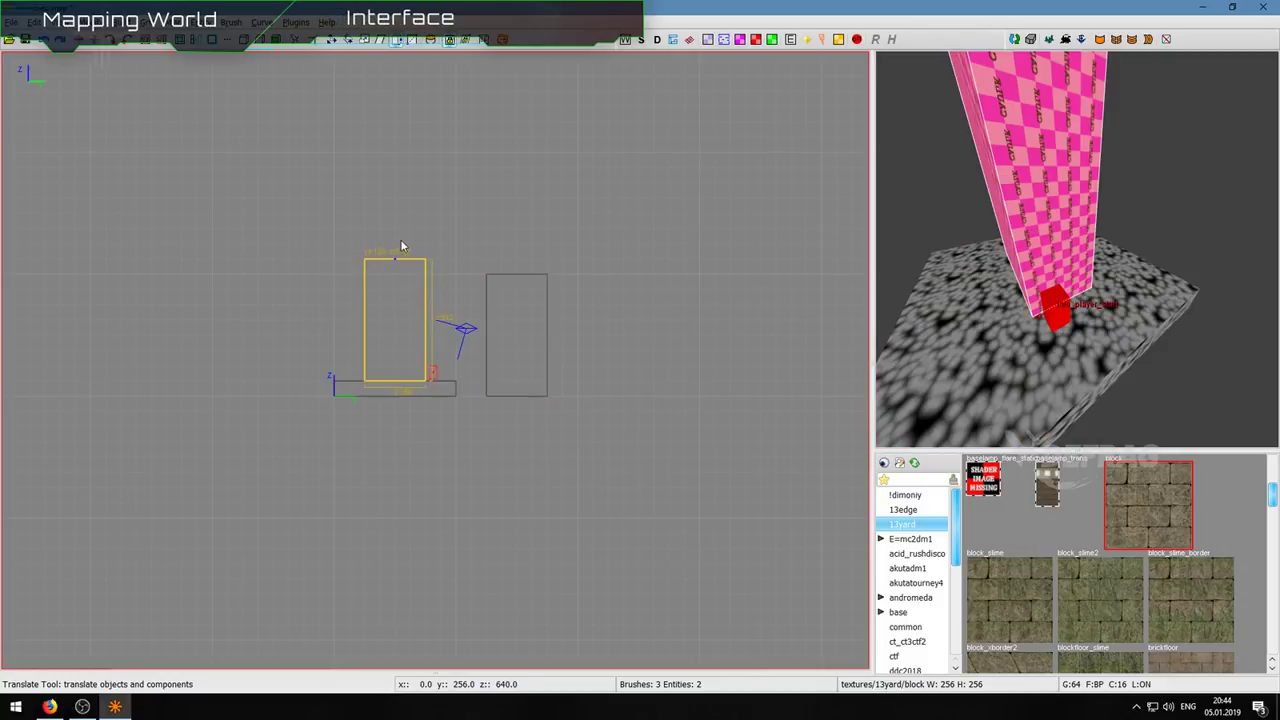
key("Escape")
left_click(516, 320, "shift")
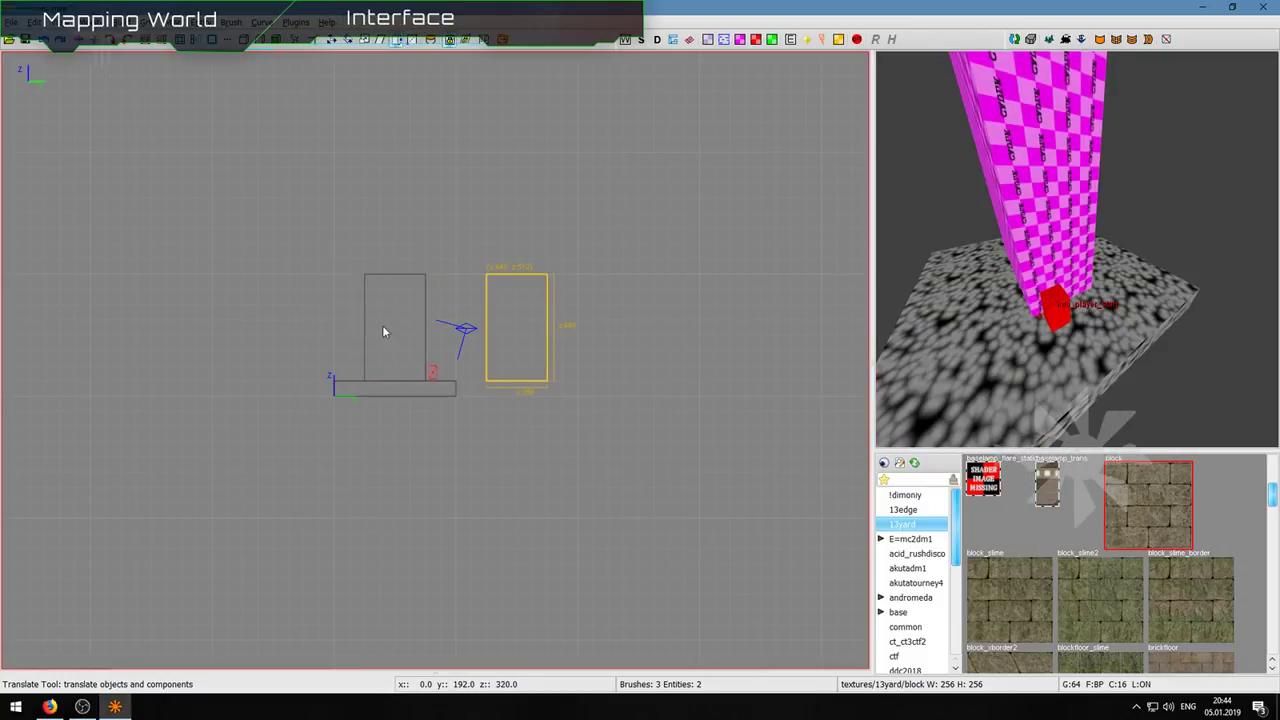
key("Escape")
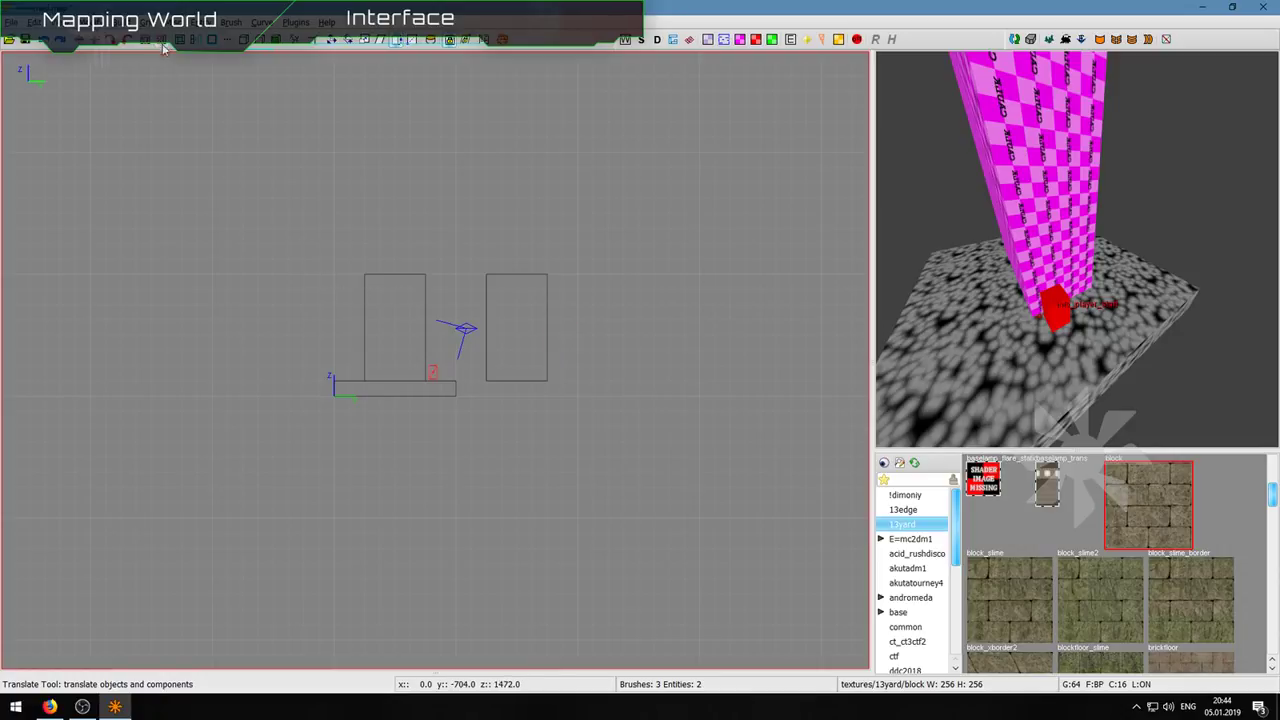
Step: Draw a large caulk brush in the YZ view and widen it in the top view to enclose the floor, info_player_start and both pillars
left_click_drag(333, 274, 566, 400)
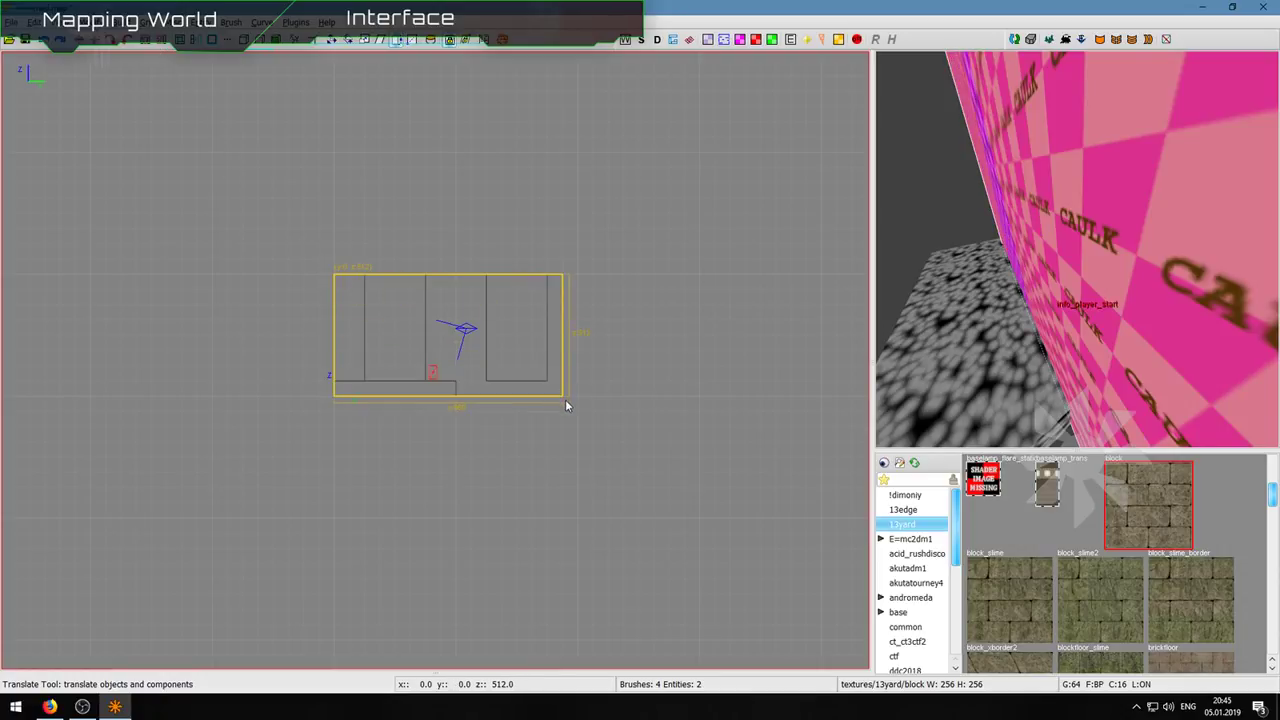
key("ctrl+Tab")
left_click_drag(534, 408, 549, 412)
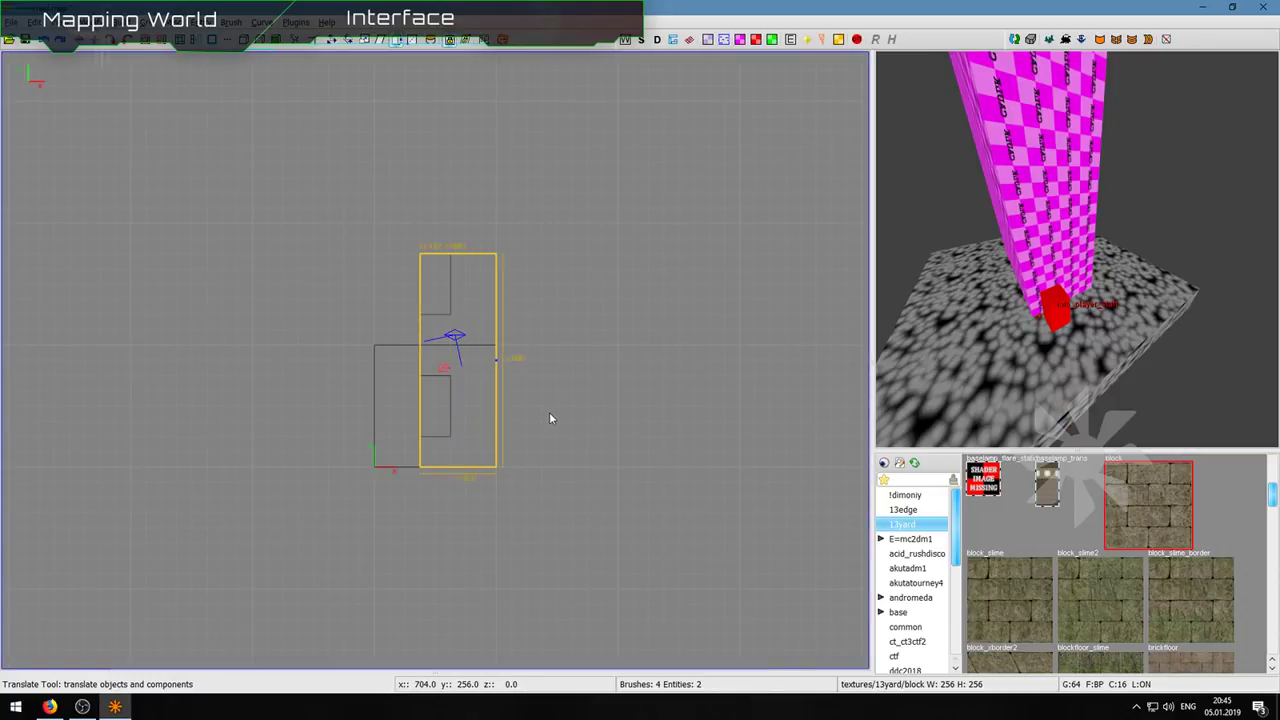
left_click_drag(343, 380, 307, 386)
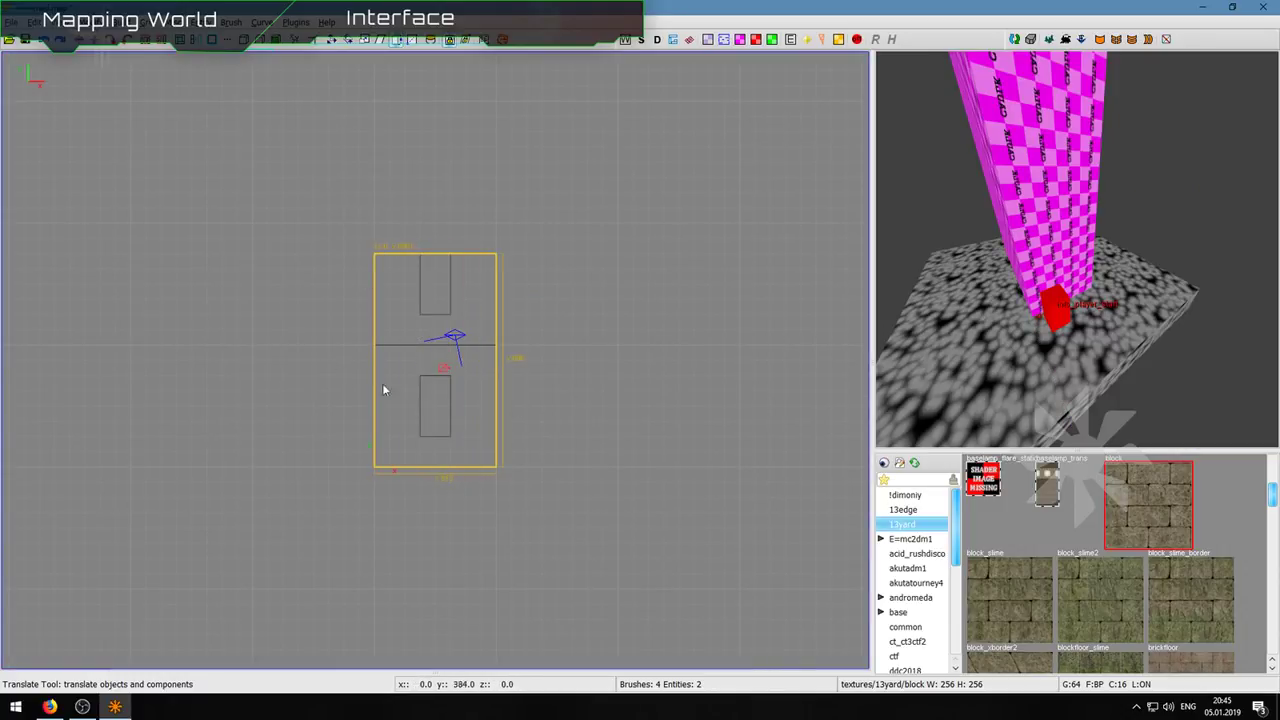
key("ctrl+Tab")
key("ctrl+Tab")
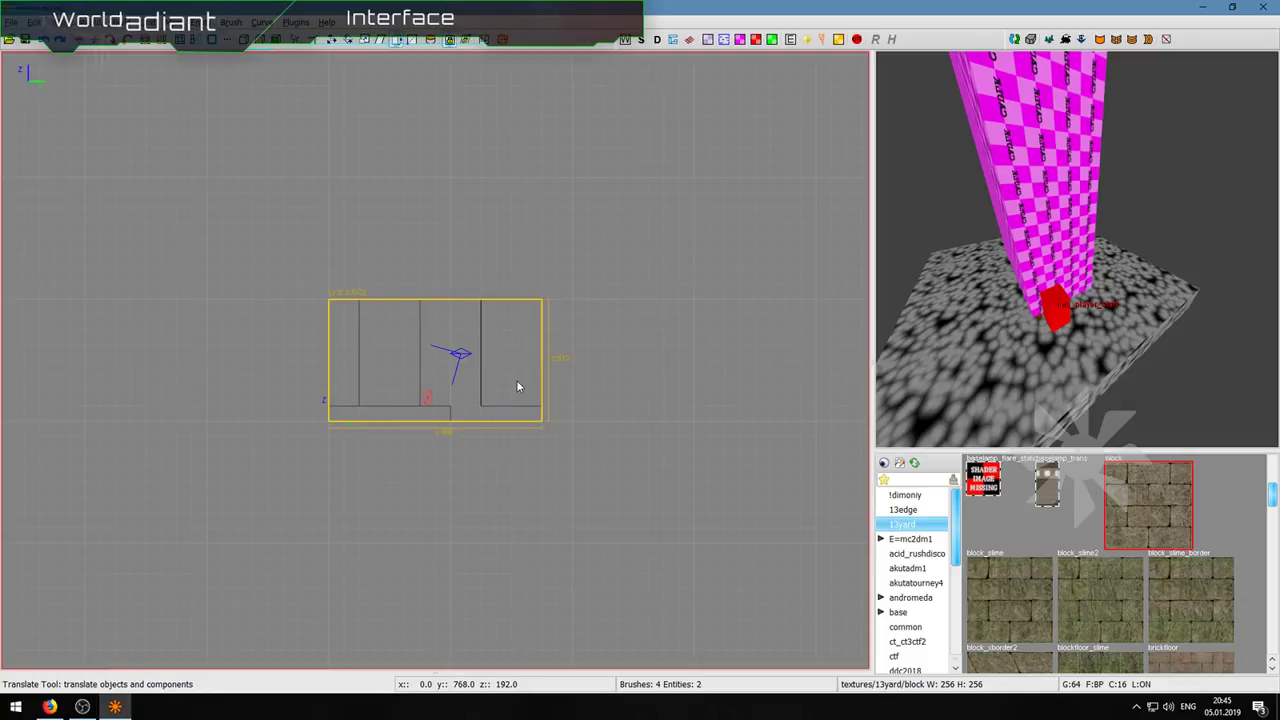
Step: Apply Select Inside with the large enclosing brush to select both pillars, the floor and info_player_start within it
key("ctrl+Tab")
right_click(1038, 316)
key("s")
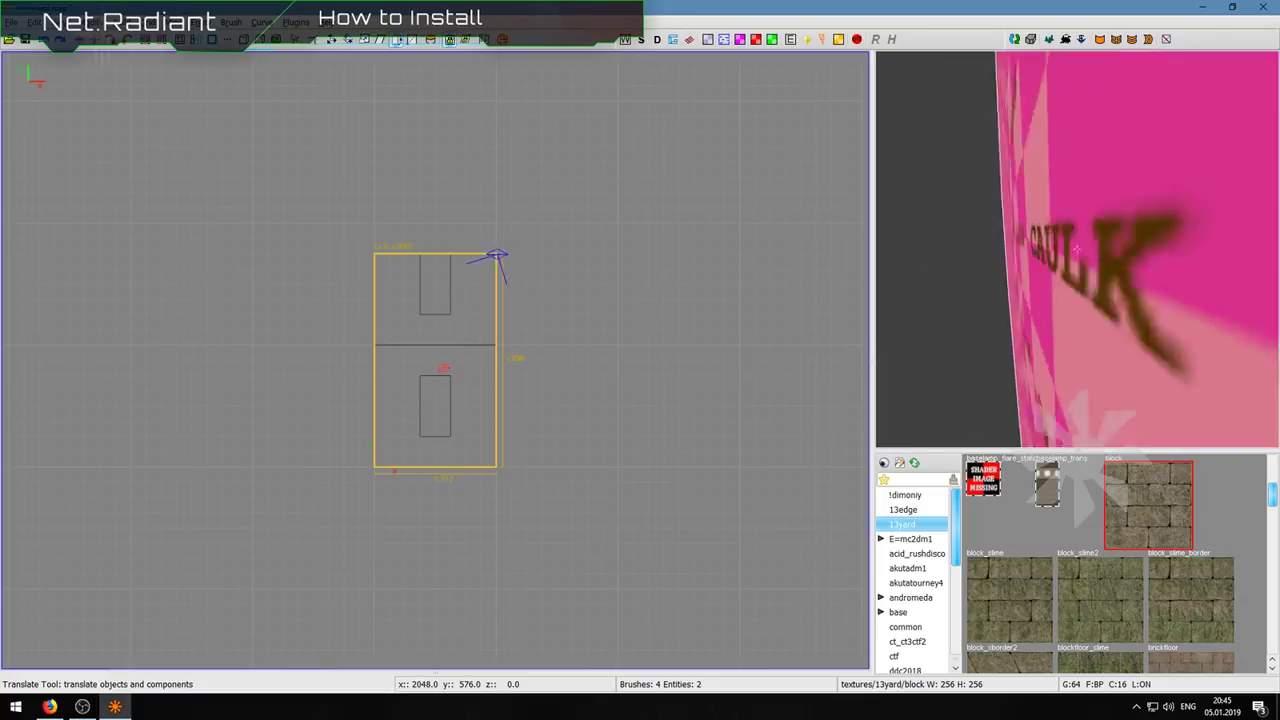
key("a")
mouse_move(544, 265)
middle_mouse_down()
mouse_move(568, 265)
mouse_move(563, 228)
middle_mouse_up()
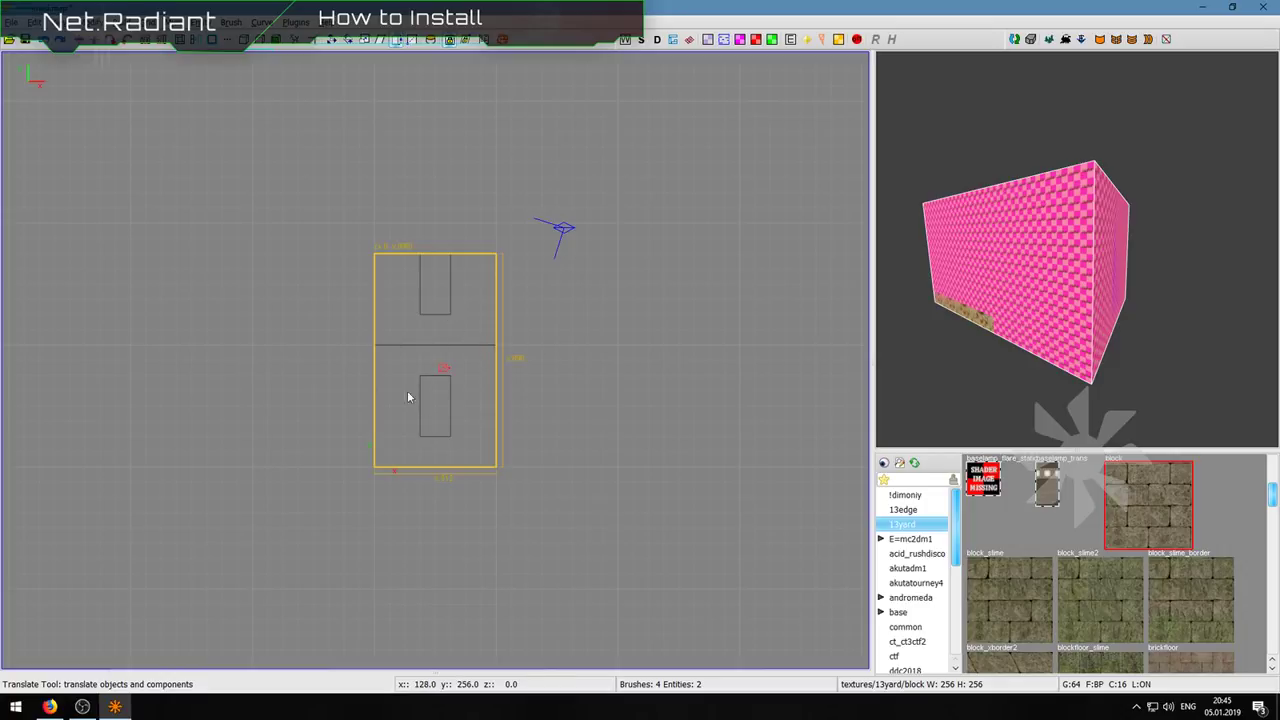
left_click(168, 45)
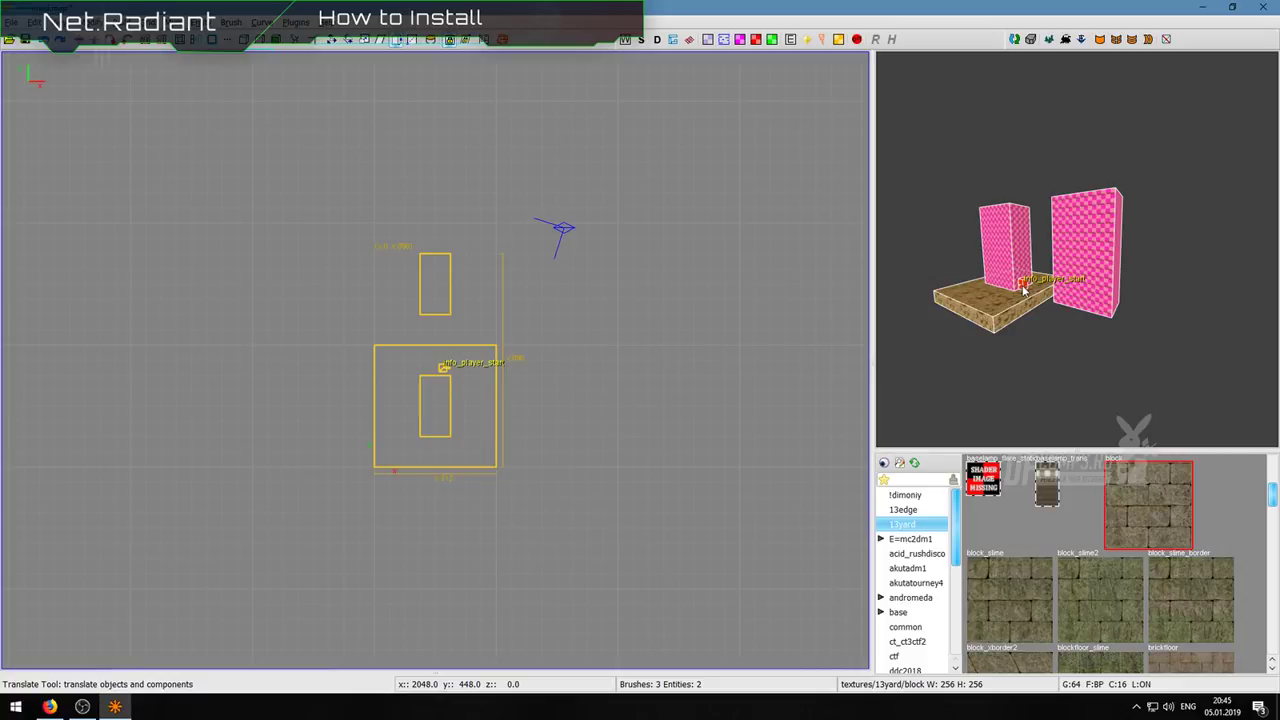
Step: View the selected objects from closer in 3D and reduce the selection to the floor brush alone
key("w")
key("a")
right_click(1079, 258)
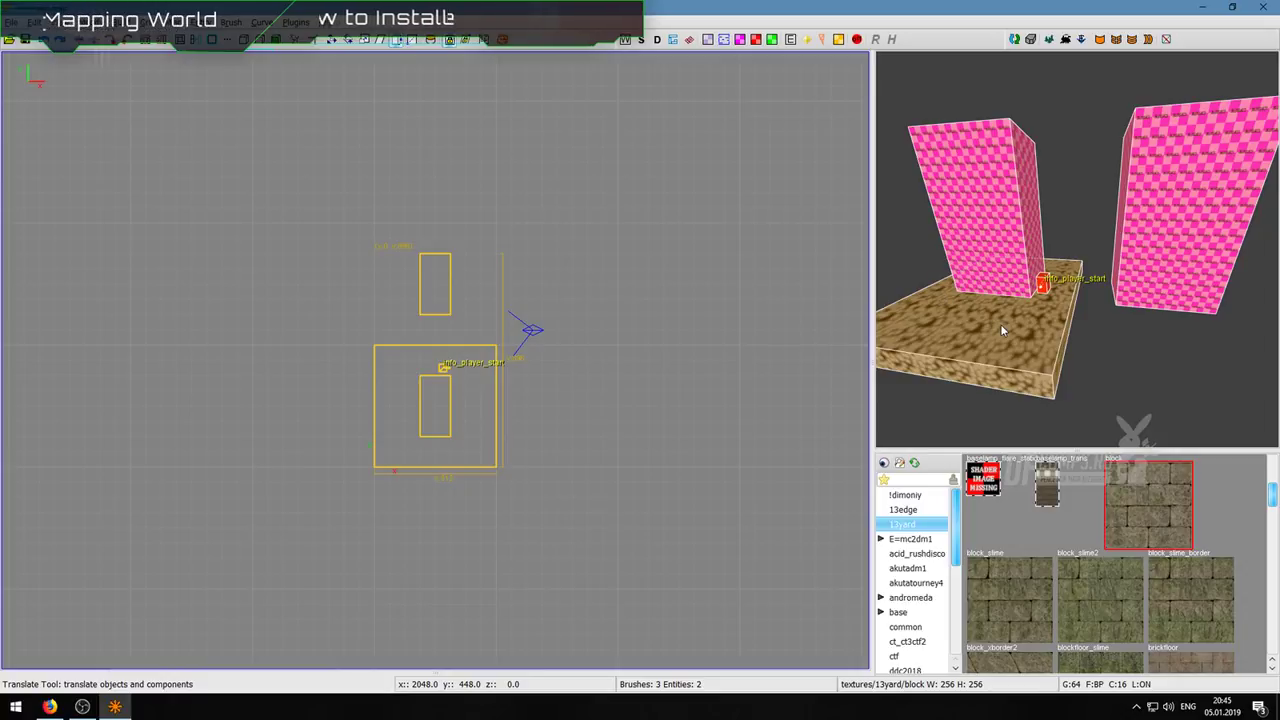
left_click(476, 400, "alt+shift")
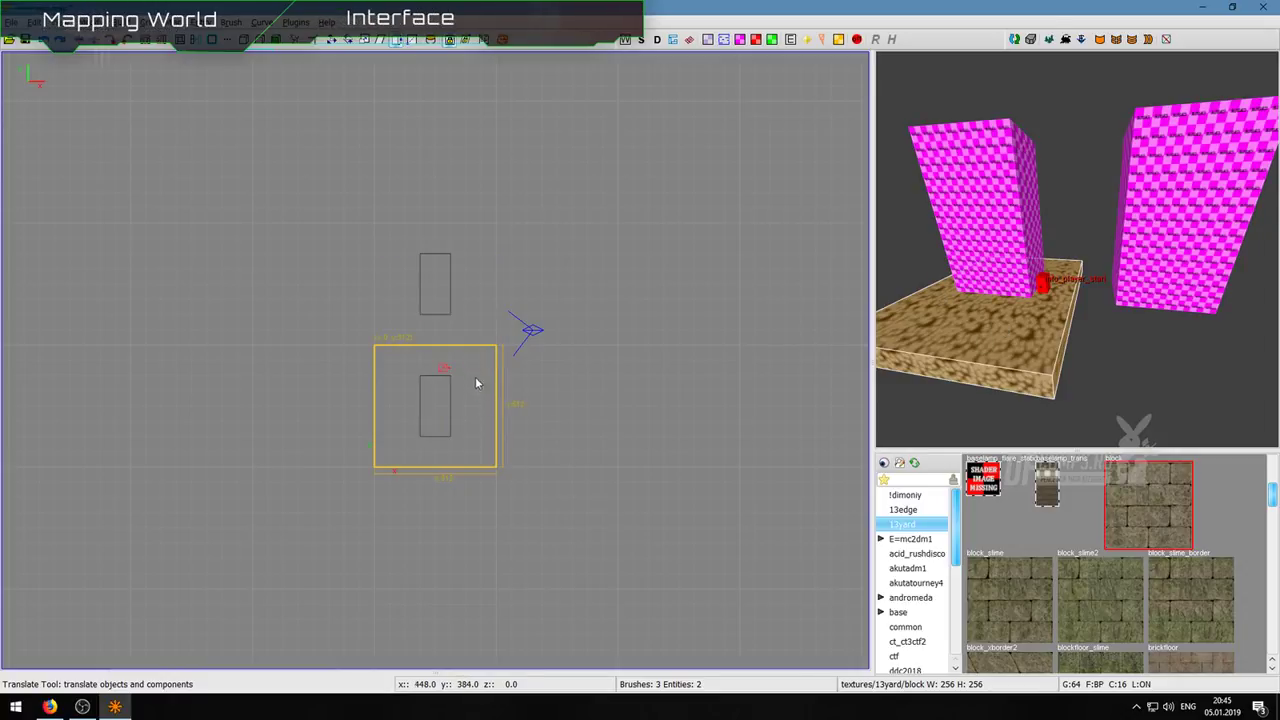
Step: Select only the pillar on the floor, clear it, and area-select both pillars, the floor and info_player_start in the top view
left_click(435, 381, "alt+shift")
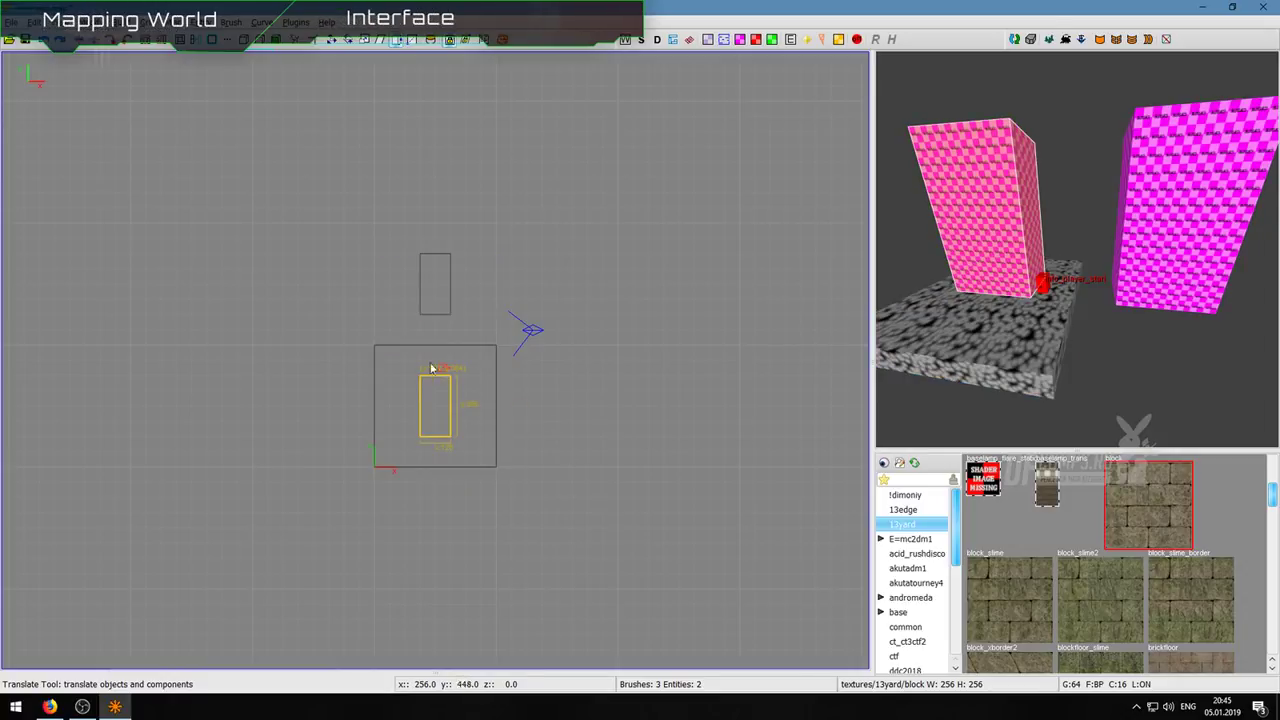
key("Escape")
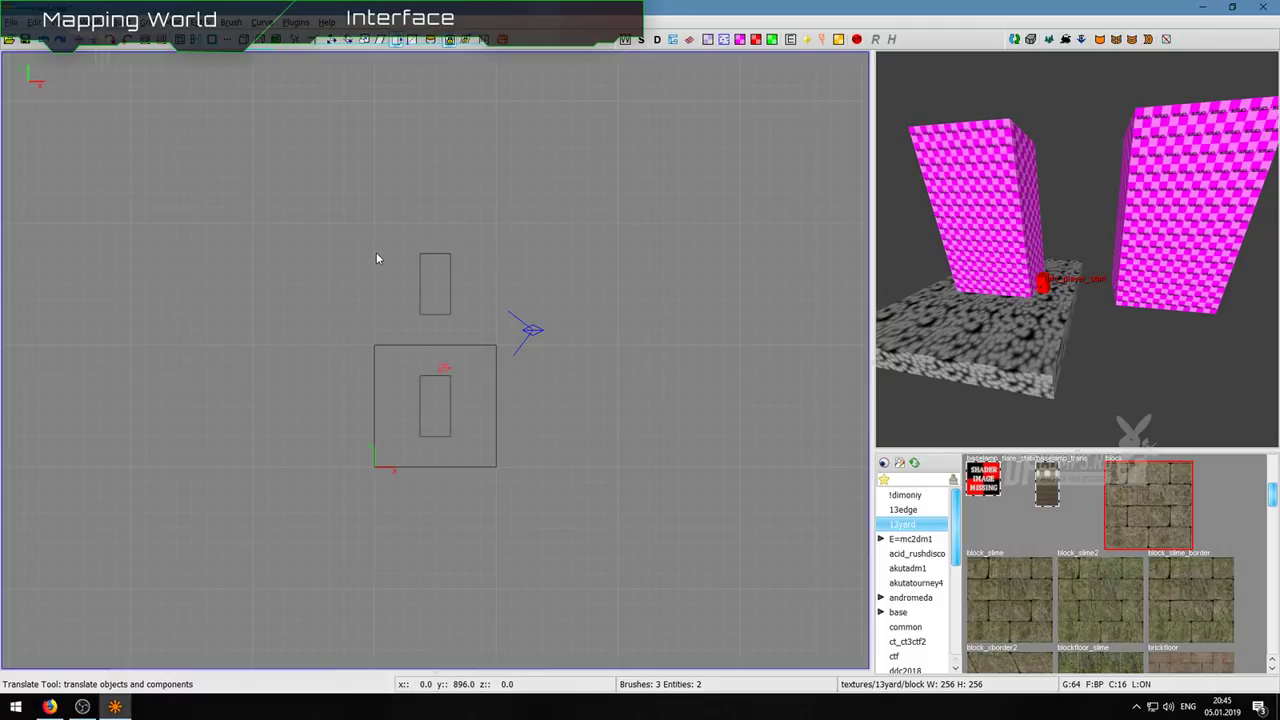
mouse_move(376, 252)
left_mouse_down()
mouse_move(518, 498)
mouse_move(352, 404)
mouse_move(503, 467)
left_mouse_up()
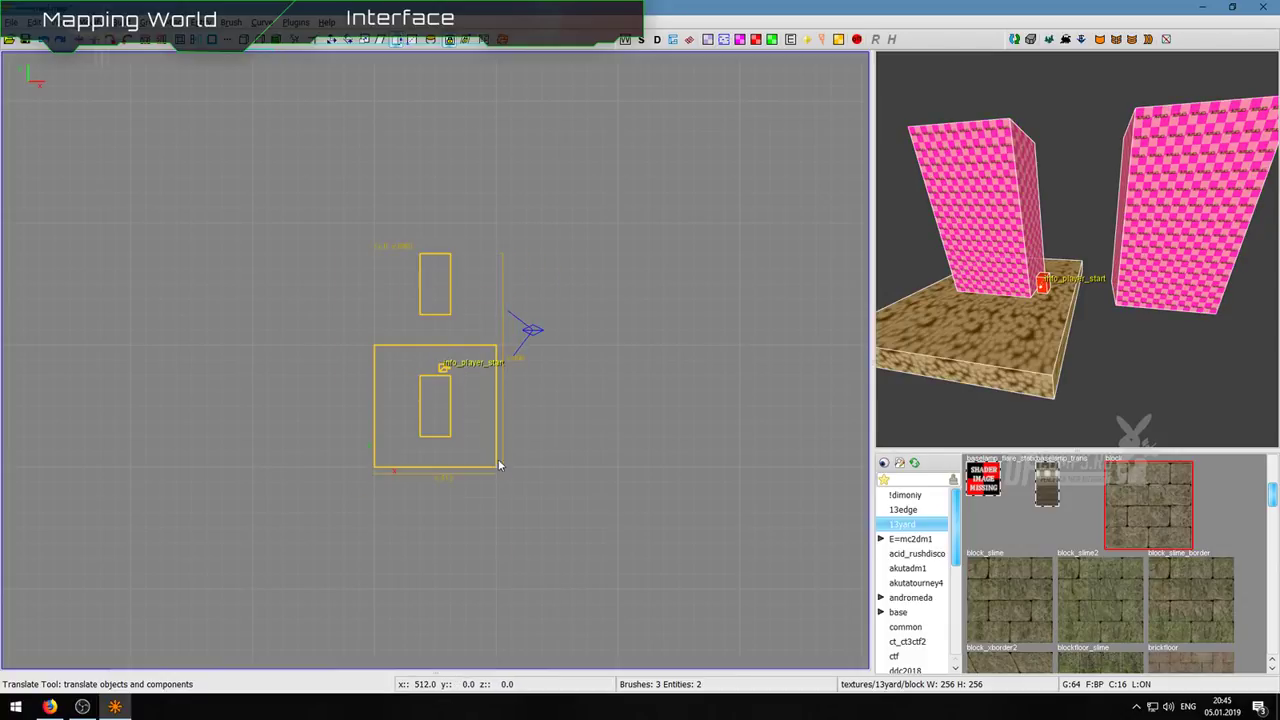
Step: Clear the selection and repeat area selection across the two pillars, the floor and info_player_start
key("Escape")
left_click(422, 272, "shift")
mouse_move(367, 261)
left_mouse_down("shift")
mouse_move(459, 369)
mouse_move(497, 446)
left_mouse_up("shift")
mouse_move(361, 275)
left_mouse_down("shift")
mouse_move(505, 446)
mouse_move(532, 441)
left_mouse_up("shift")
key("Escape")
left_click_drag(374, 266, 506, 449, "shift")
Step: Try placing clip points across the copied pillar with the Clipper tool, and leave the tool
key("x")
left_click(514, 288)
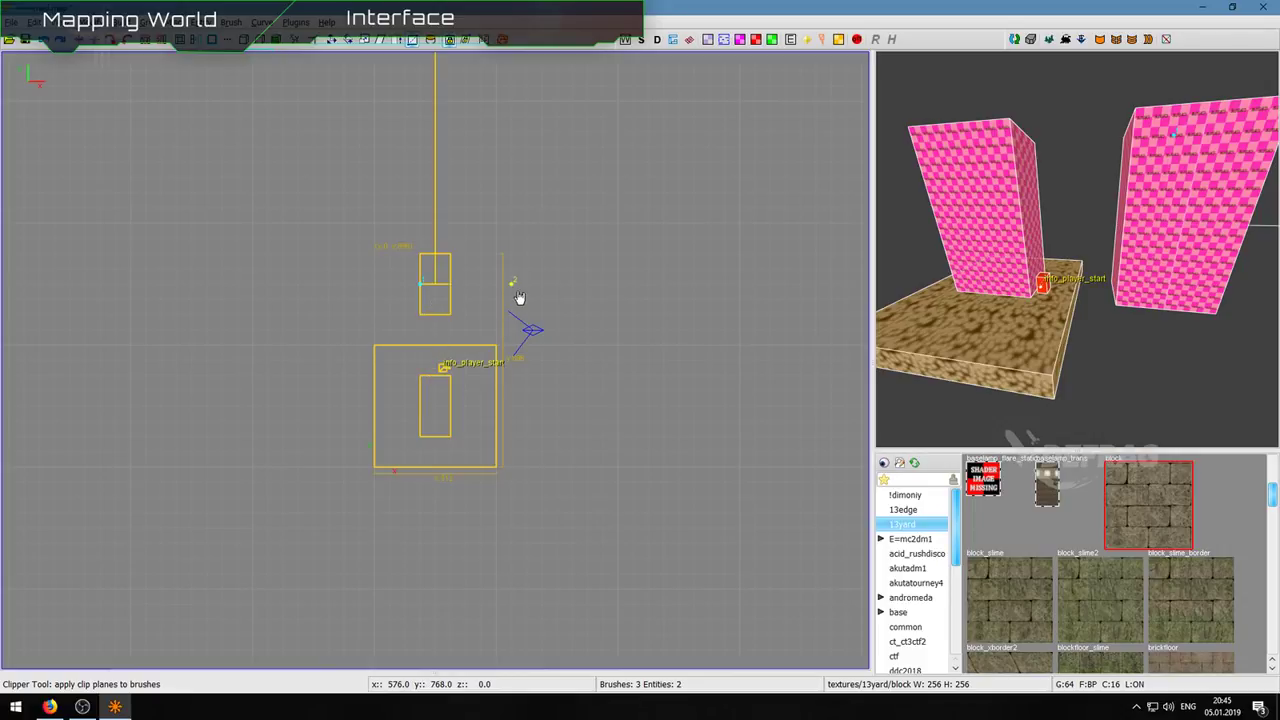
key("x")
Step: Vary the area selections over the scene in drag mode until only the pillar on the floor and info_player_start are selected
left_click_drag(381, 273, 474, 400, "shift")
left_click_drag(404, 309, 468, 417, "shift")
mouse_move(404, 286)
left_mouse_down("shift")
mouse_move(500, 388)
mouse_move(431, 360)
left_mouse_up("shift")
left_click(502, 408, "shift")
left_click_drag(504, 425, 433, 356, "shift")
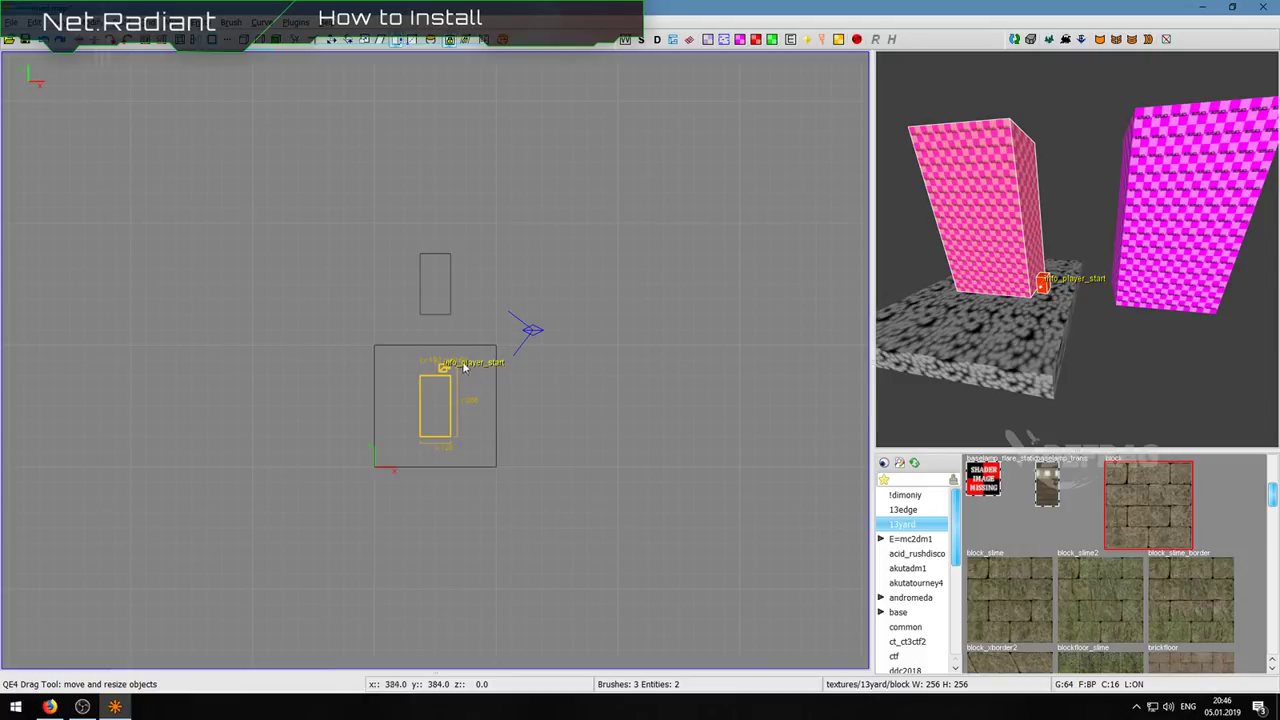
Step: Switch the selection to the floor brush, try individual picks around info_player_start, and clear the selection
mouse_move(490, 403)
left_mouse_down()
mouse_move(428, 359)
mouse_move(438, 366)
left_mouse_up()
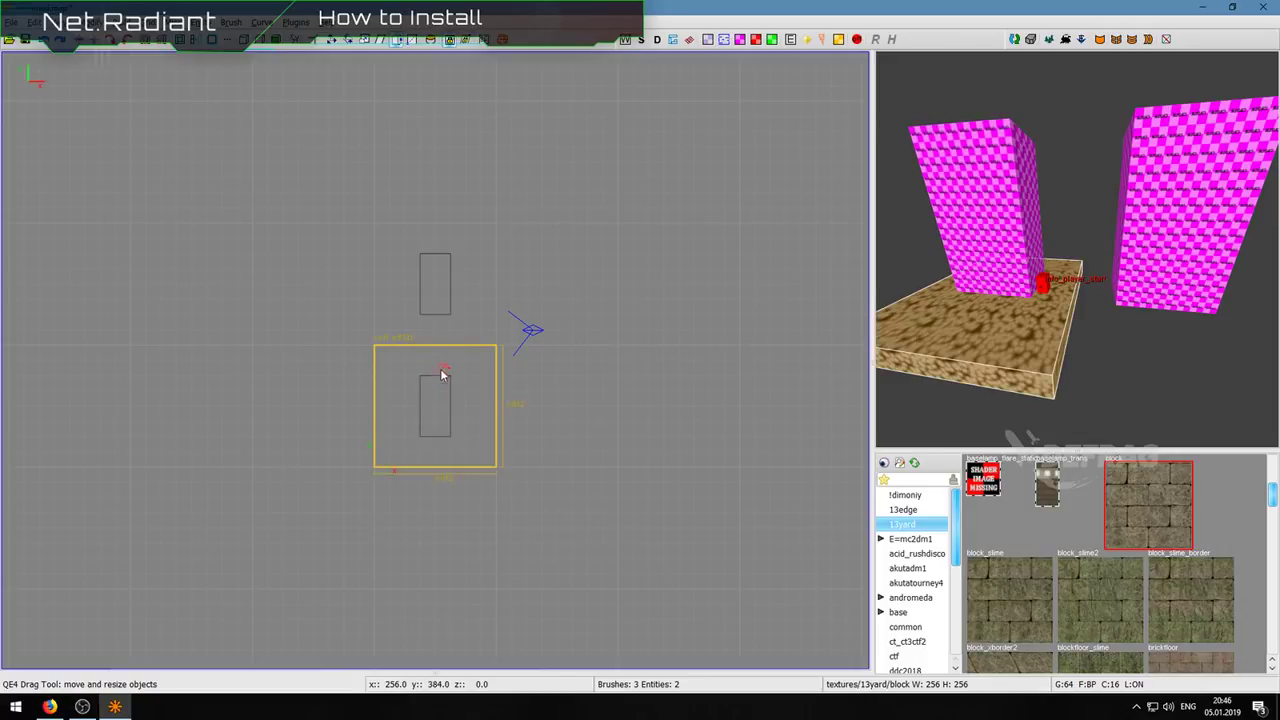
left_click(457, 377, "shift")
left_click(454, 362, "shift")
left_click(444, 365, "shift")
key("Escape")
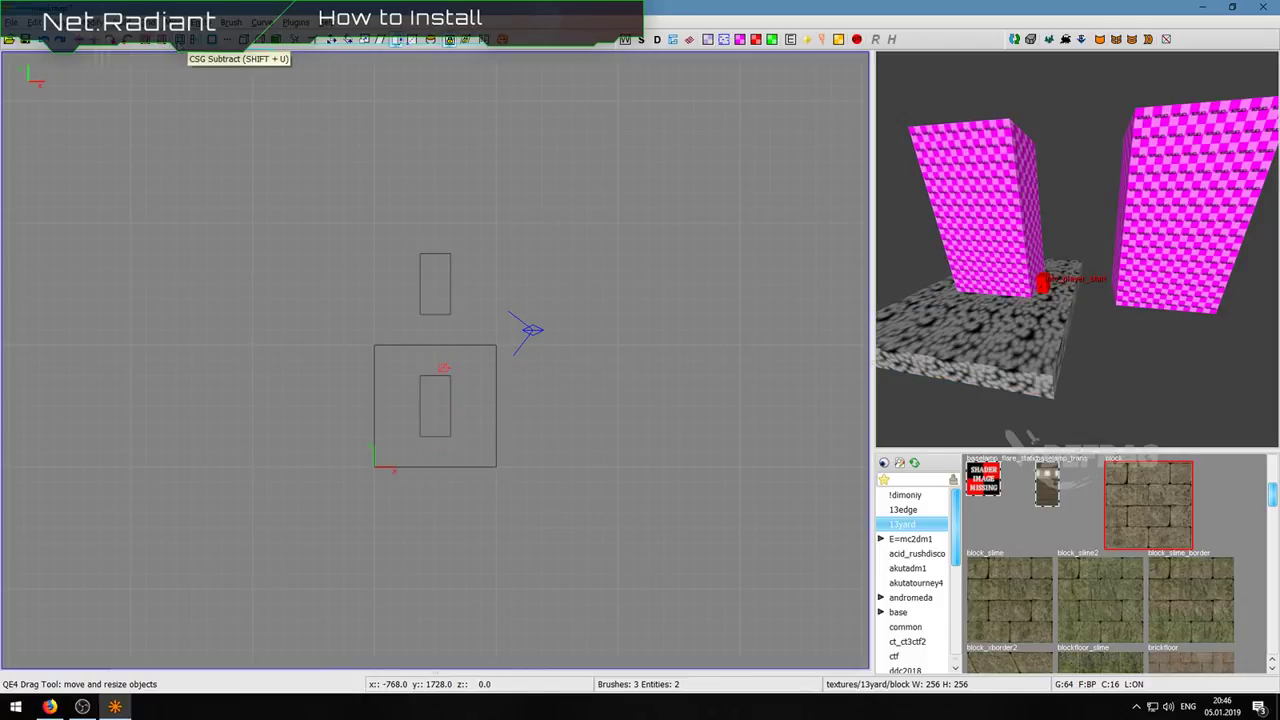
Step: Select the copied pillar and rotate it so that it lies flat along the Y axis, working in the YZ view
left_click(466, 294, "shift")
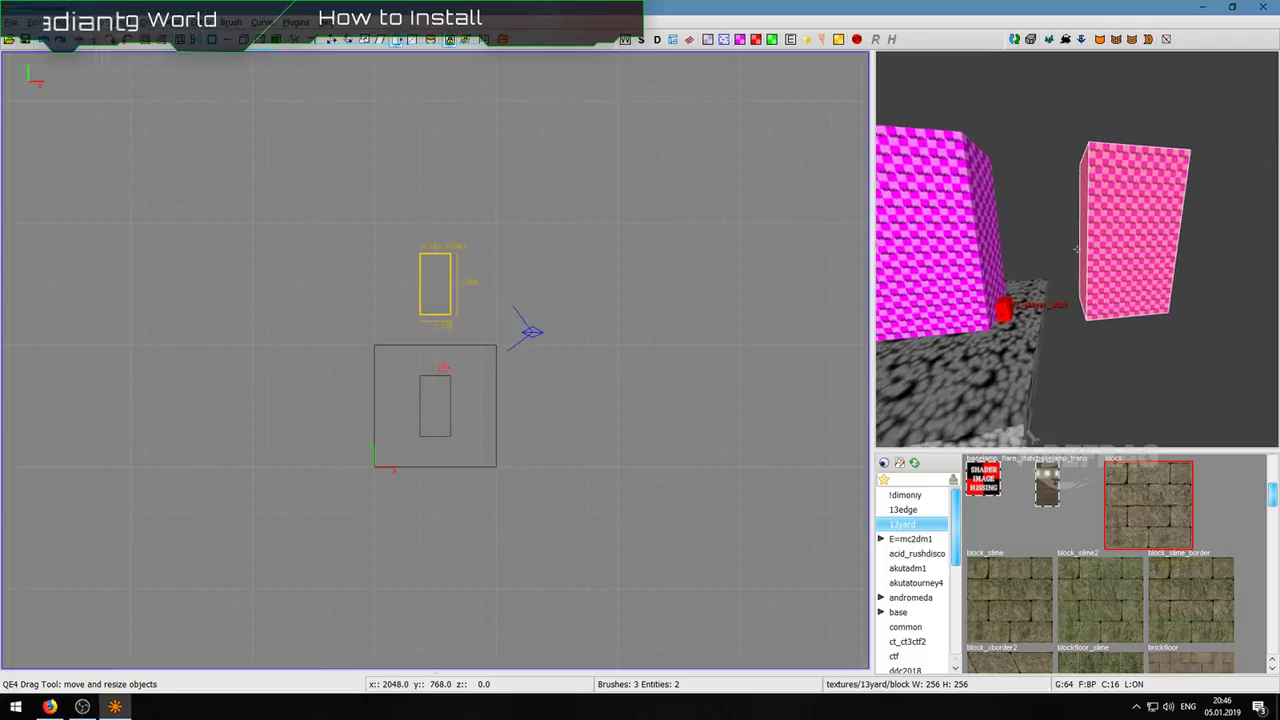
left_click(132, 43)
key("ctrl+Tab")
key("ctrl+Tab")
left_click(135, 45)
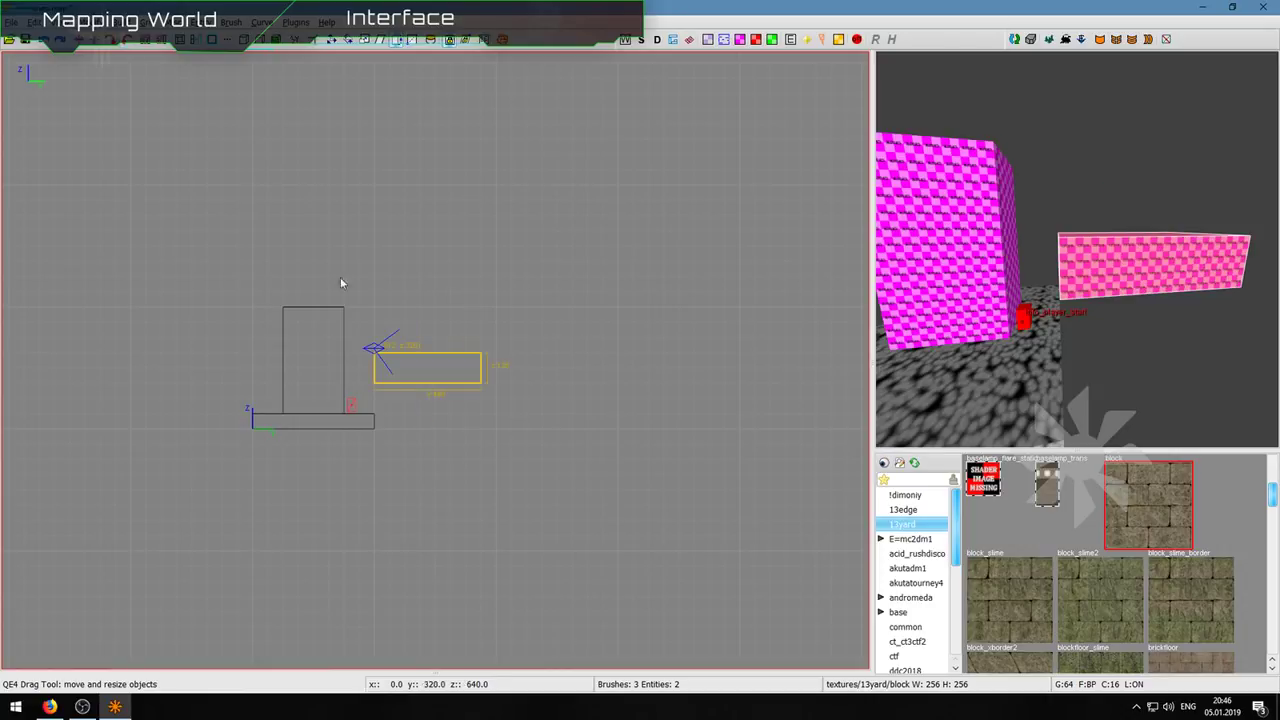
Step: Move the flat brush partway into the standing pillar and examine the overlap in the 3D view
left_click_drag(434, 369, 373, 370)
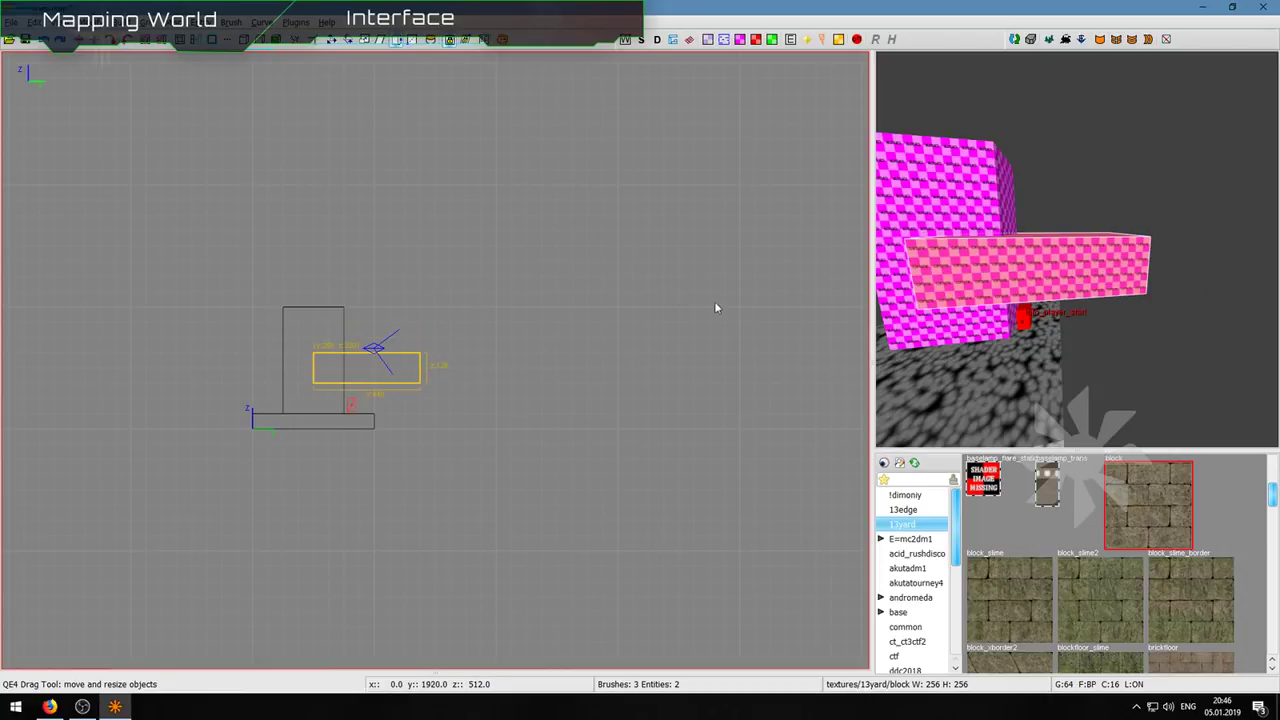
right_click(980, 285)
key("w")
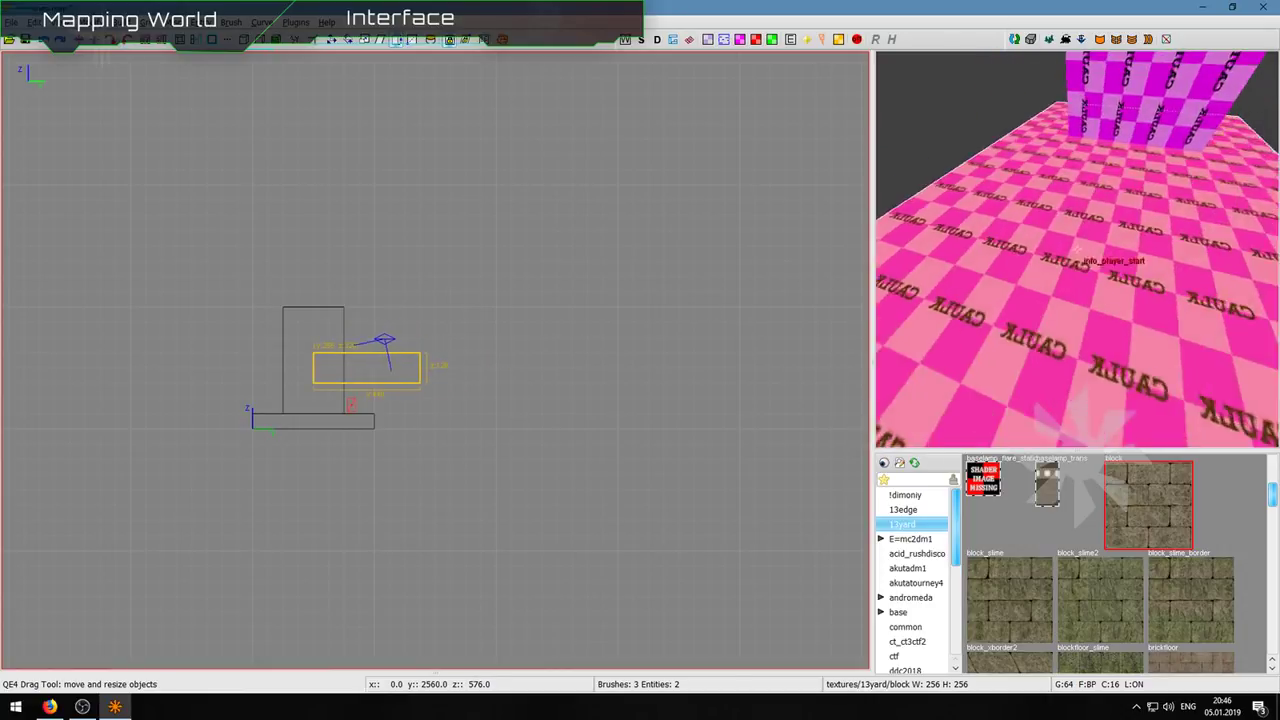
key("s")
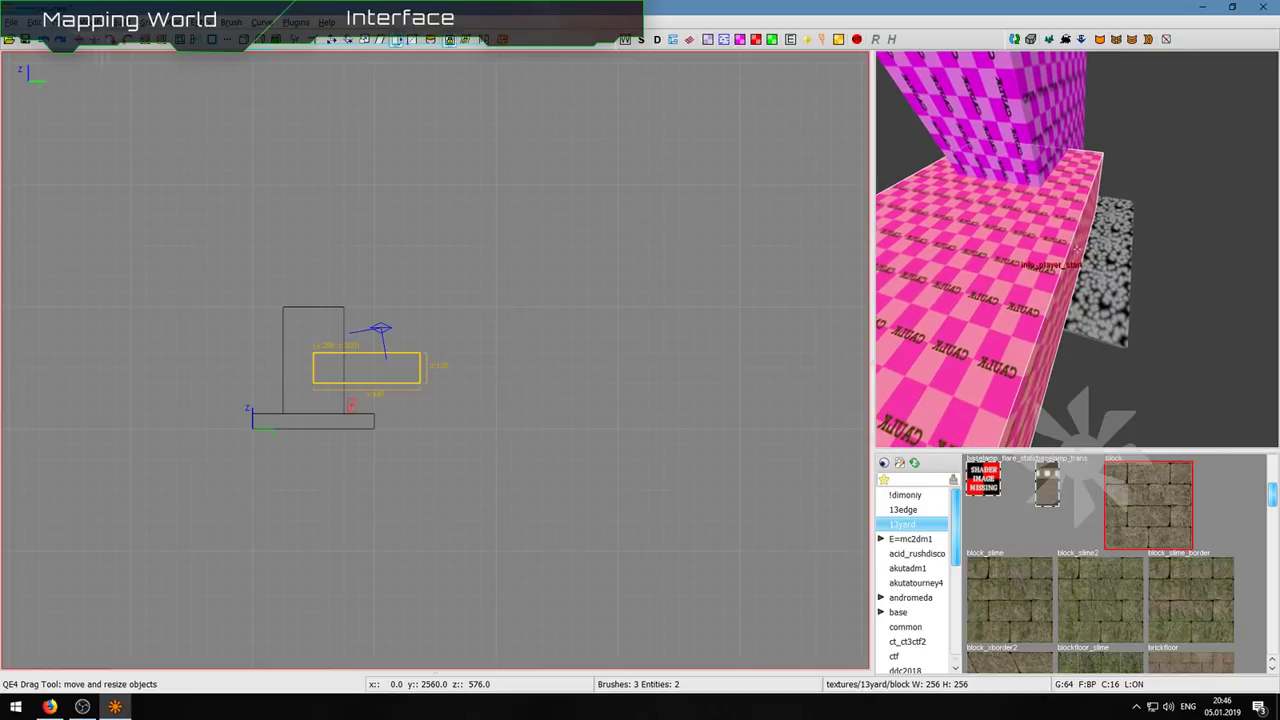
key("w")
key("s")
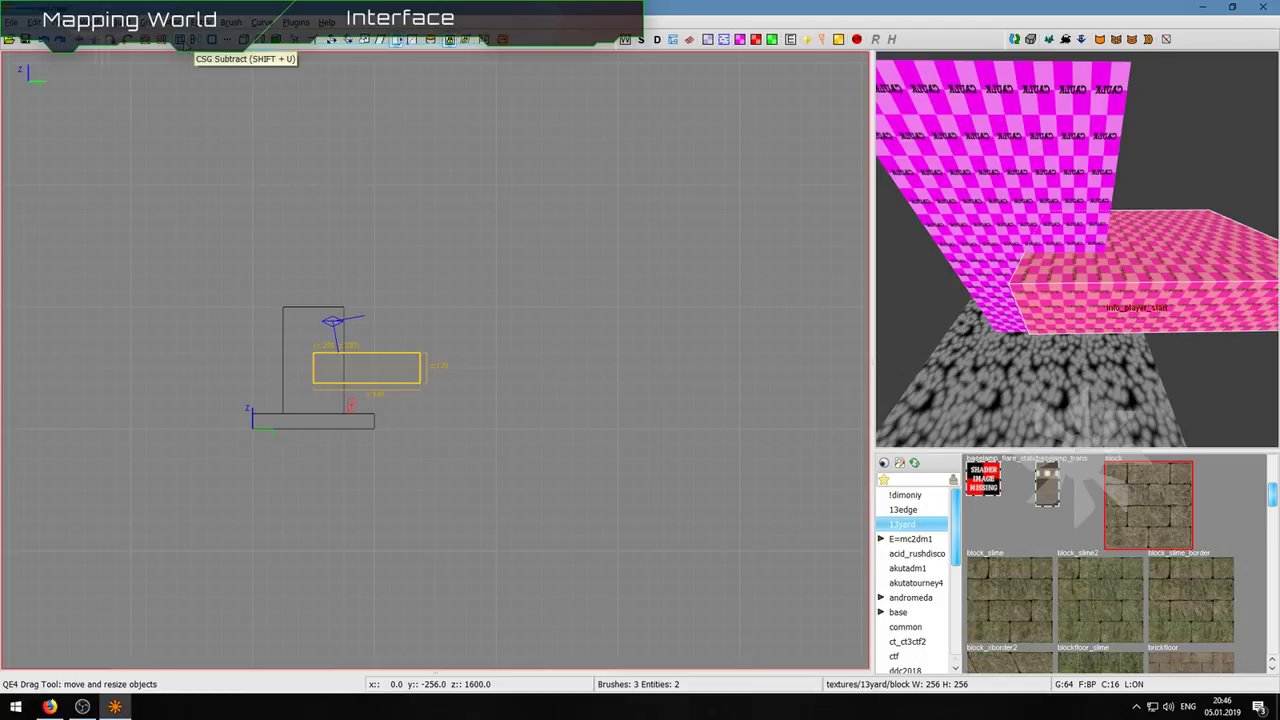
Step: Apply CSG Subtract with the flat brush to the standing pillar and move the brush clear of the cut
key("shift+u")
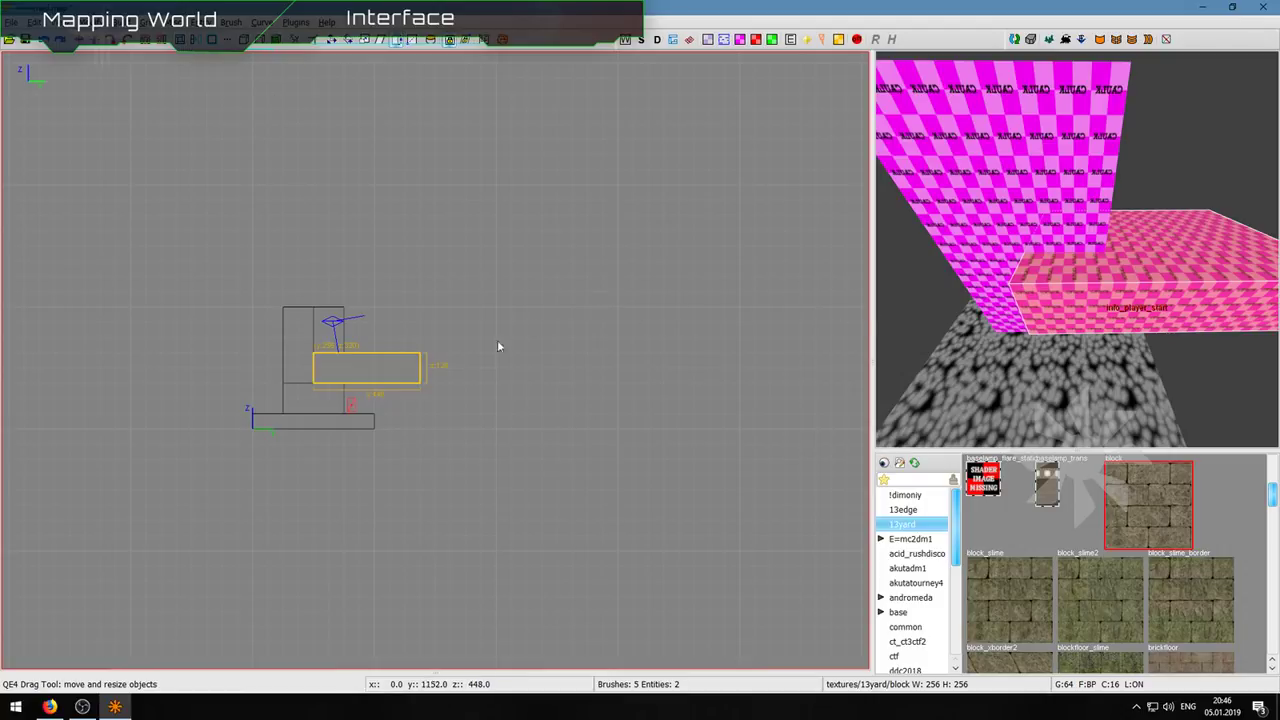
scroll(315, 377, "up", 5)
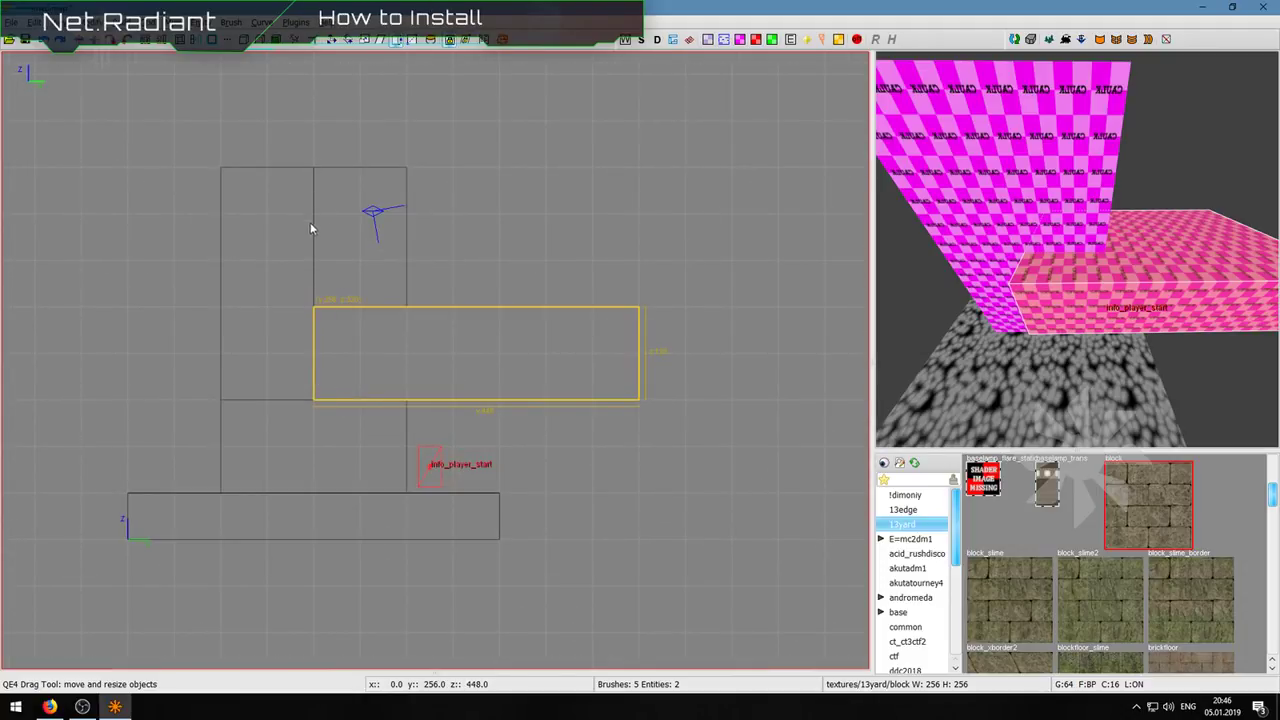
left_click_drag(393, 360, 622, 348)
right_click(975, 288)
key("Down")
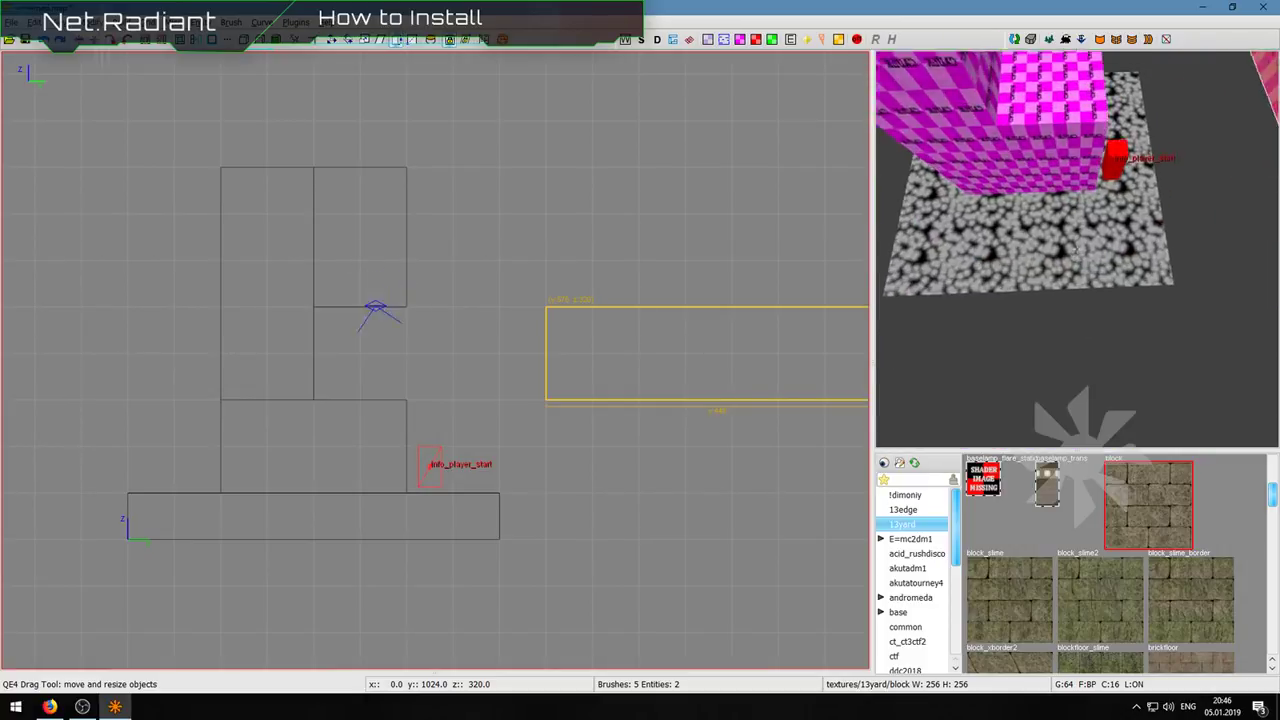
right_click(1077, 248)
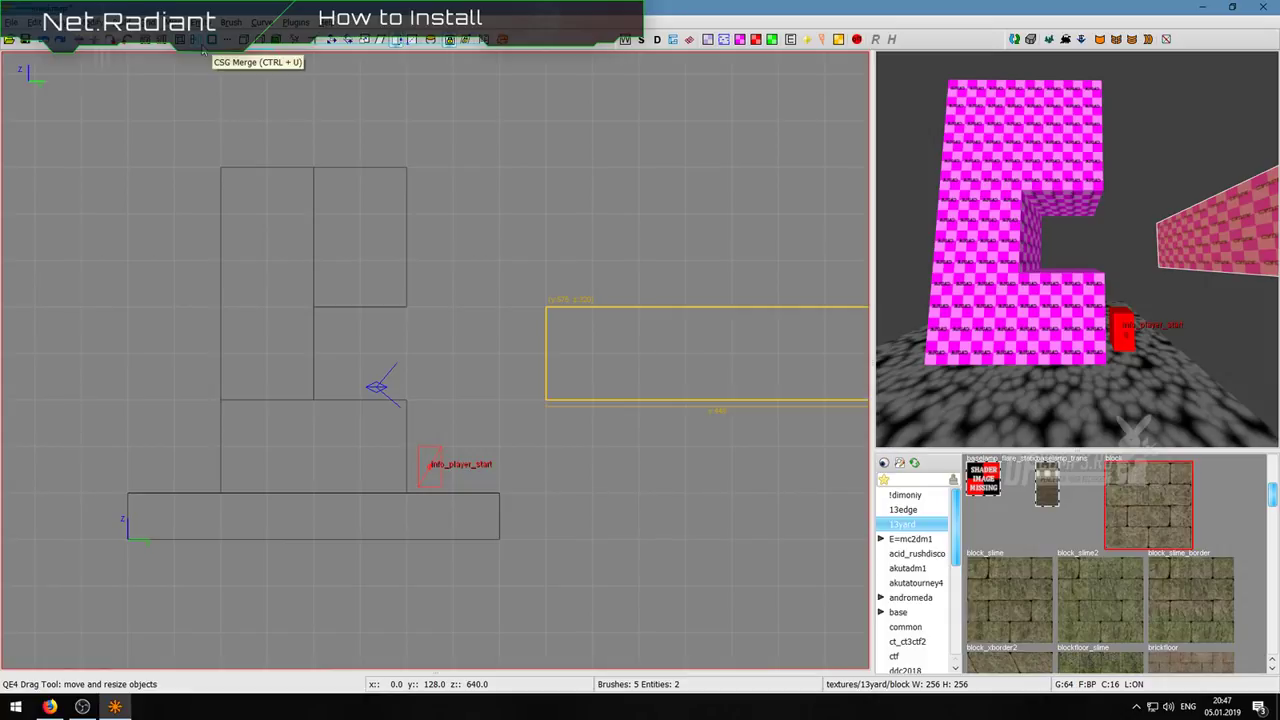
Step: Try the flat brush back in the notch, undo that move, and shift the brush up beside the pillar
left_click_drag(631, 326, 392, 313)
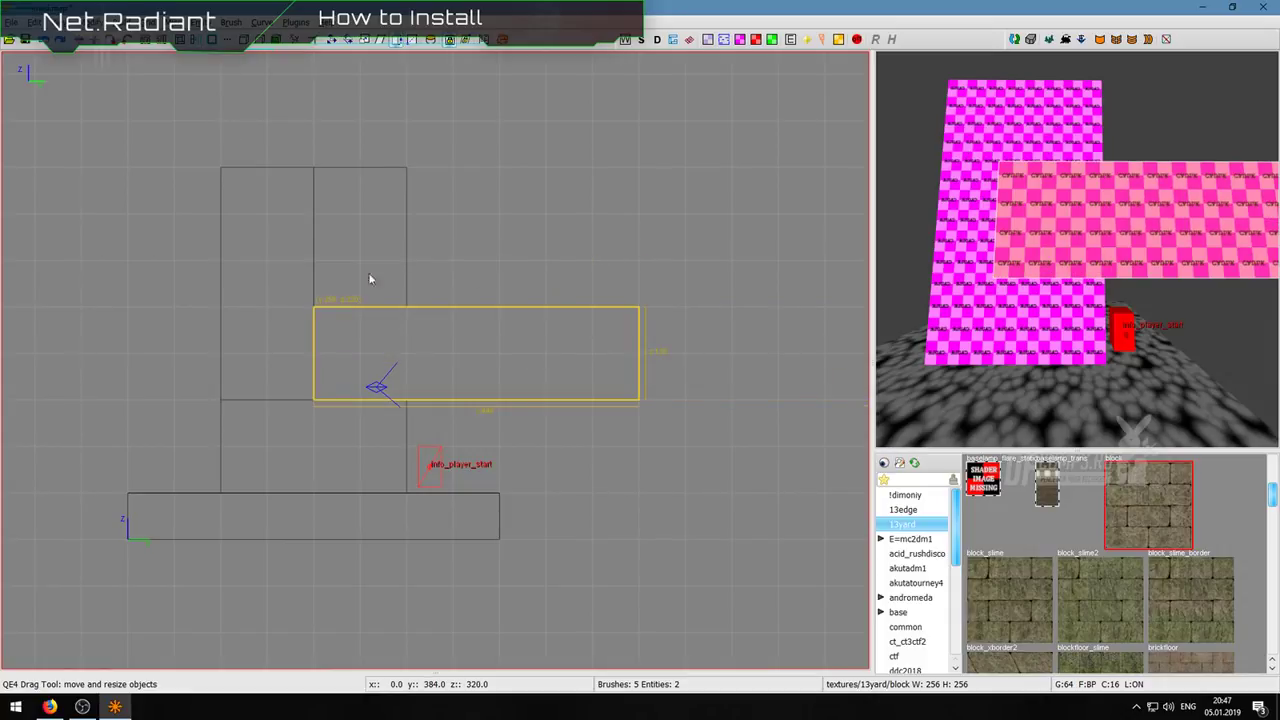
key("ctrl+z")
left_click_drag(540, 350, 513, 280)
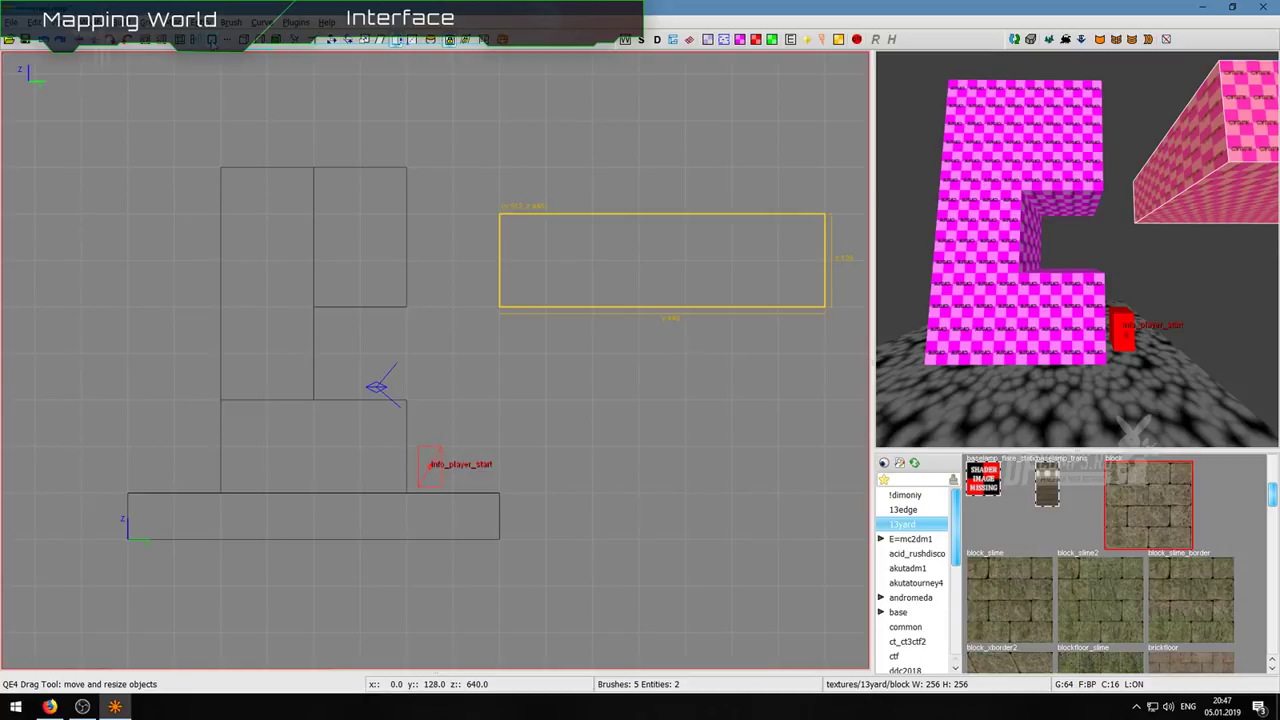
Step: Move the flat brush over the notched pillar and stretch it in the YZ view to enclose the pillar and floor
scroll(398, 361, "down", 4)
mouse_move(496, 319)
left_mouse_down()
mouse_move(329, 265)
mouse_move(368, 260)
left_mouse_up()
left_click_drag(411, 363, 415, 452)
left_click_drag(530, 390, 626, 388)
left_click_drag(232, 334, 156, 326)
Step: Resize the enclosing brush in the top view to surround the floor with a margin, and check it in the XZ view
key("ctrl+Tab")
left_click_drag(355, 408, 278, 404)
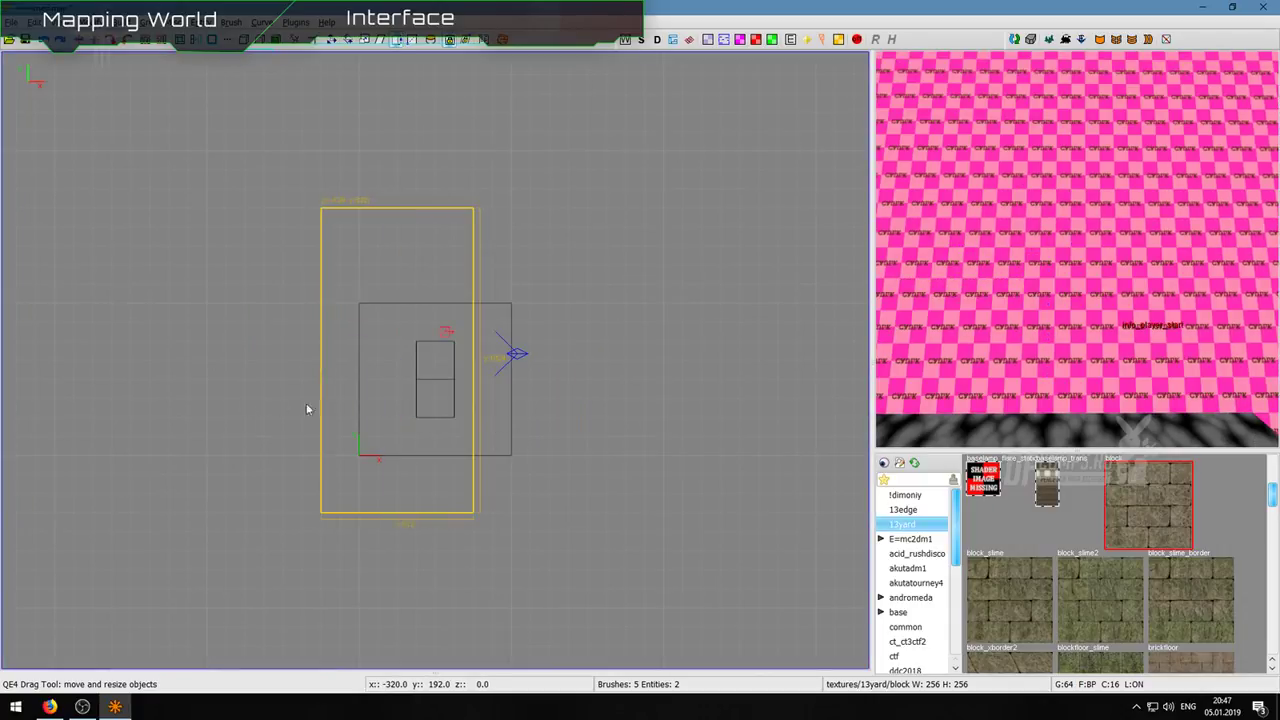
left_click_drag(558, 405, 634, 405)
scroll(484, 418, "down", 2)
left_click_drag(438, 176, 436, 201)
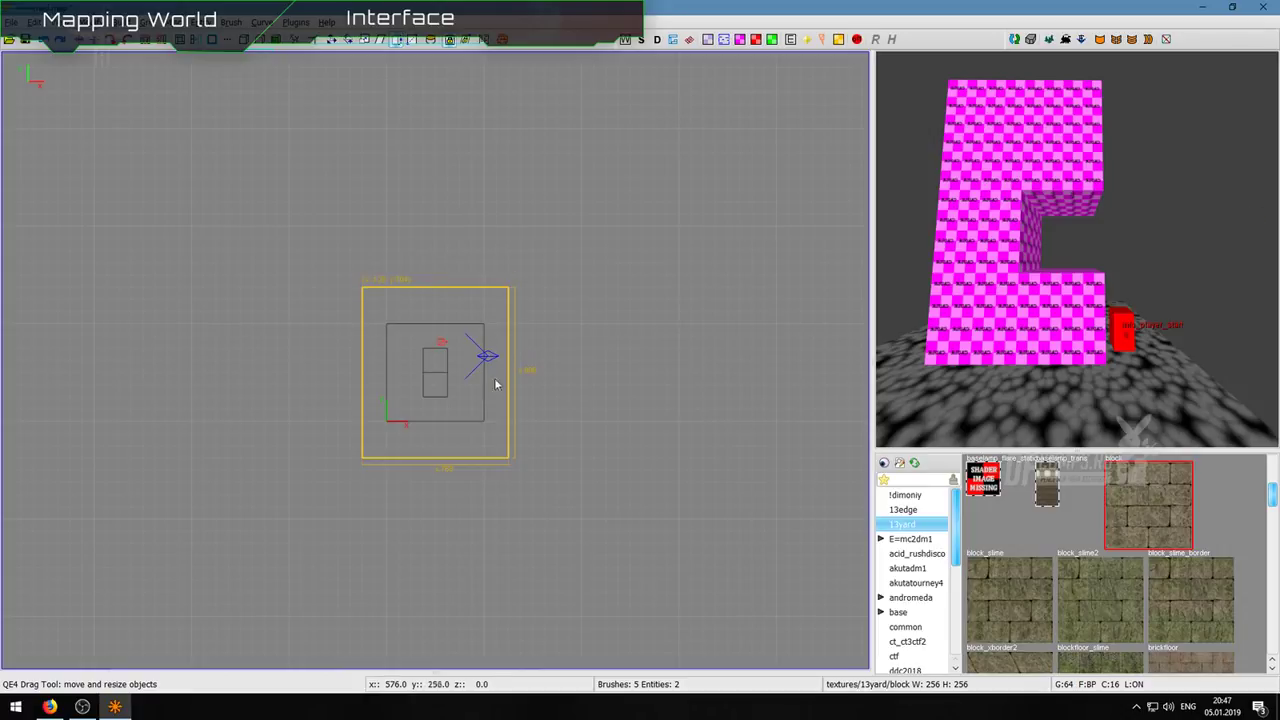
key("ctrl+Tab")
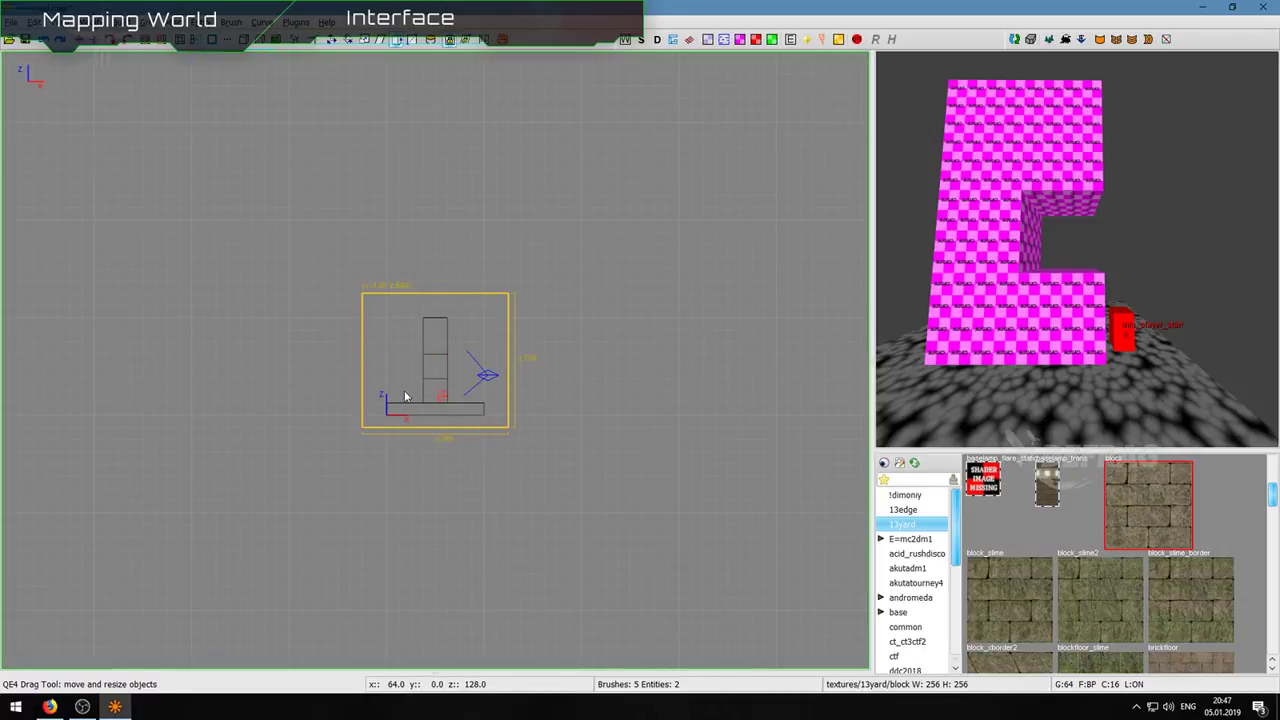
Step: Turn the enclosing brush into a hollow room around the scene and examine its interior in 3D
left_click(212, 40)
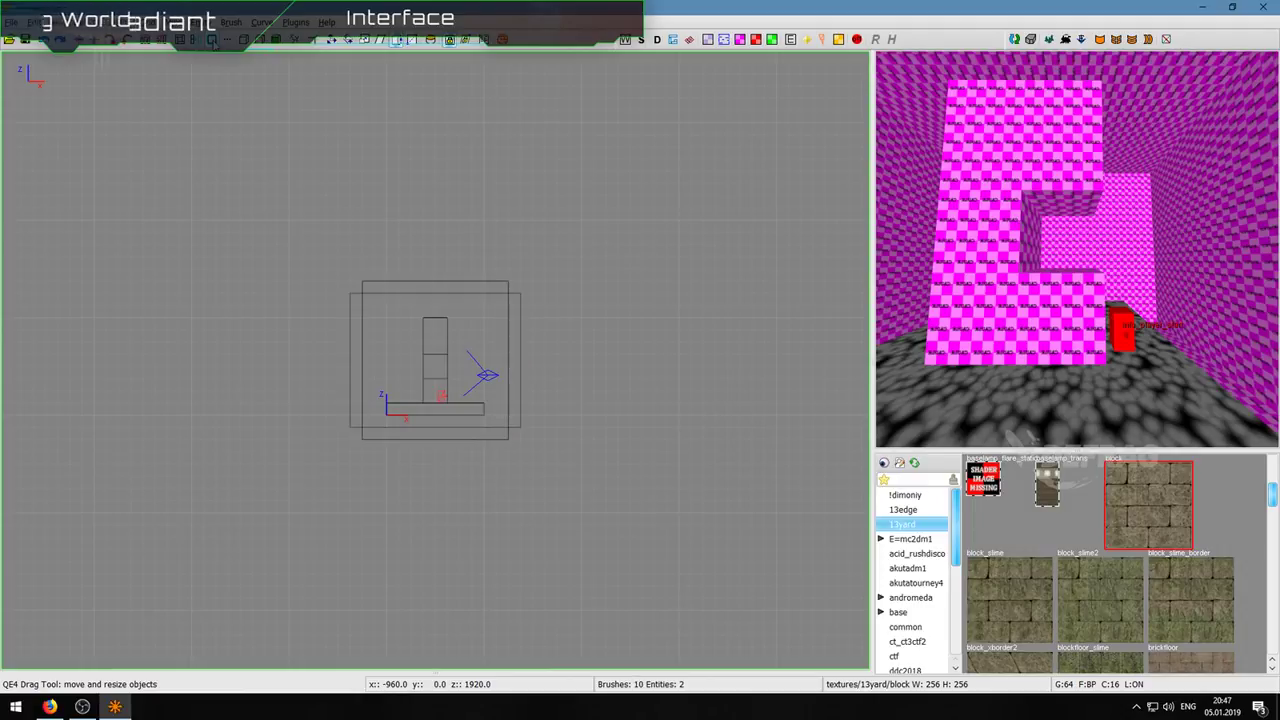
right_click(1137, 190)
key("w")
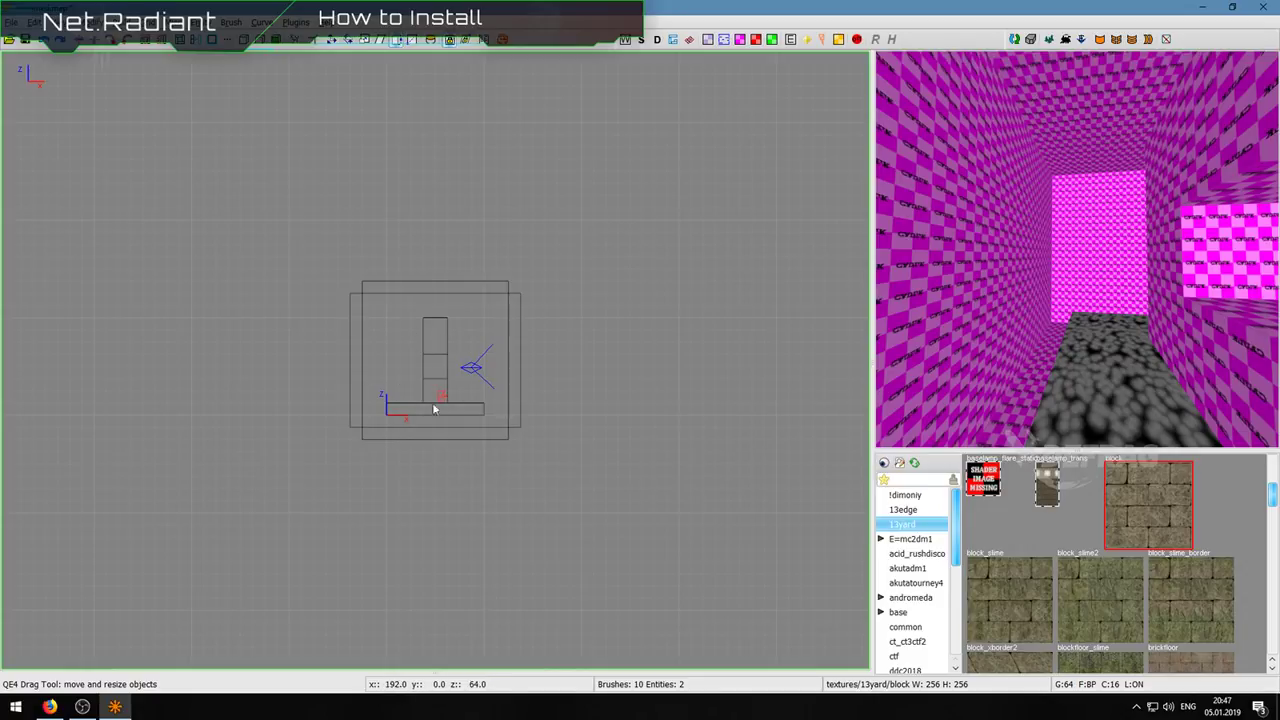
right_click(1000, 344)
key("w")
right_click(1106, 209)
Step: Select the room's ceiling, floor and walls except one side wall, and delete the selected brushes
left_click(1118, 190, "shift")
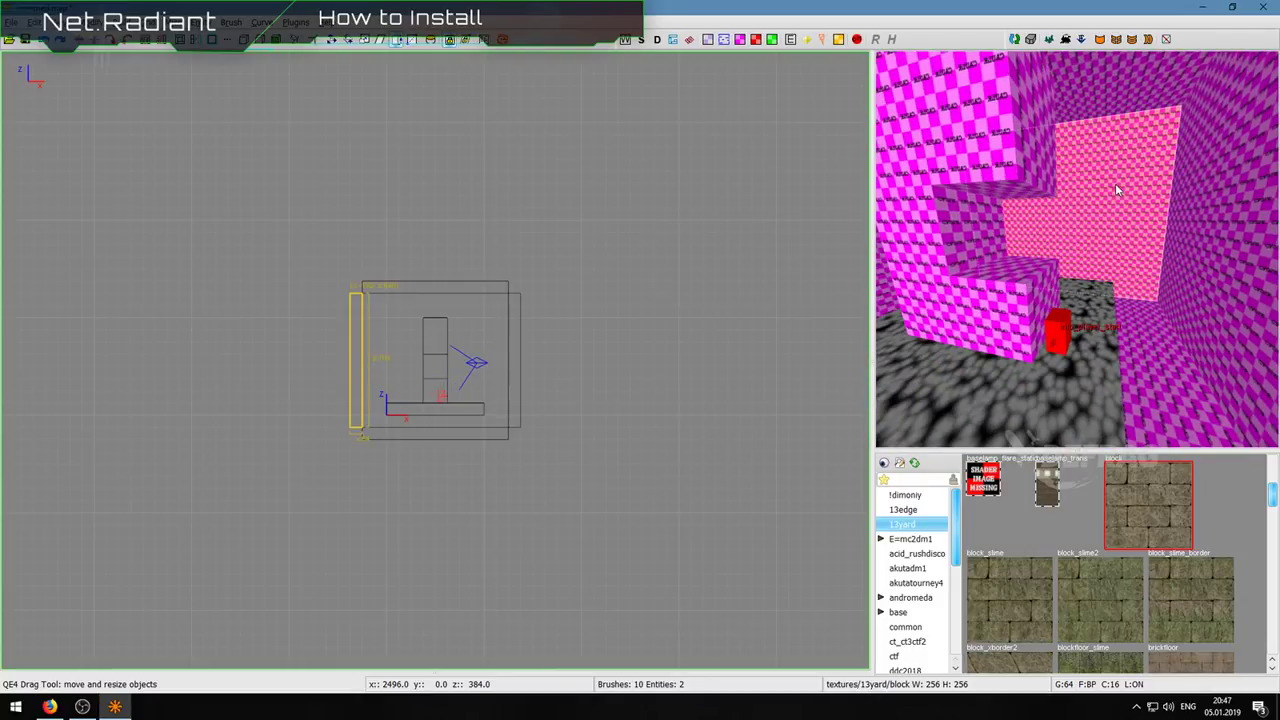
key("Escape")
left_click(1122, 106, "shift")
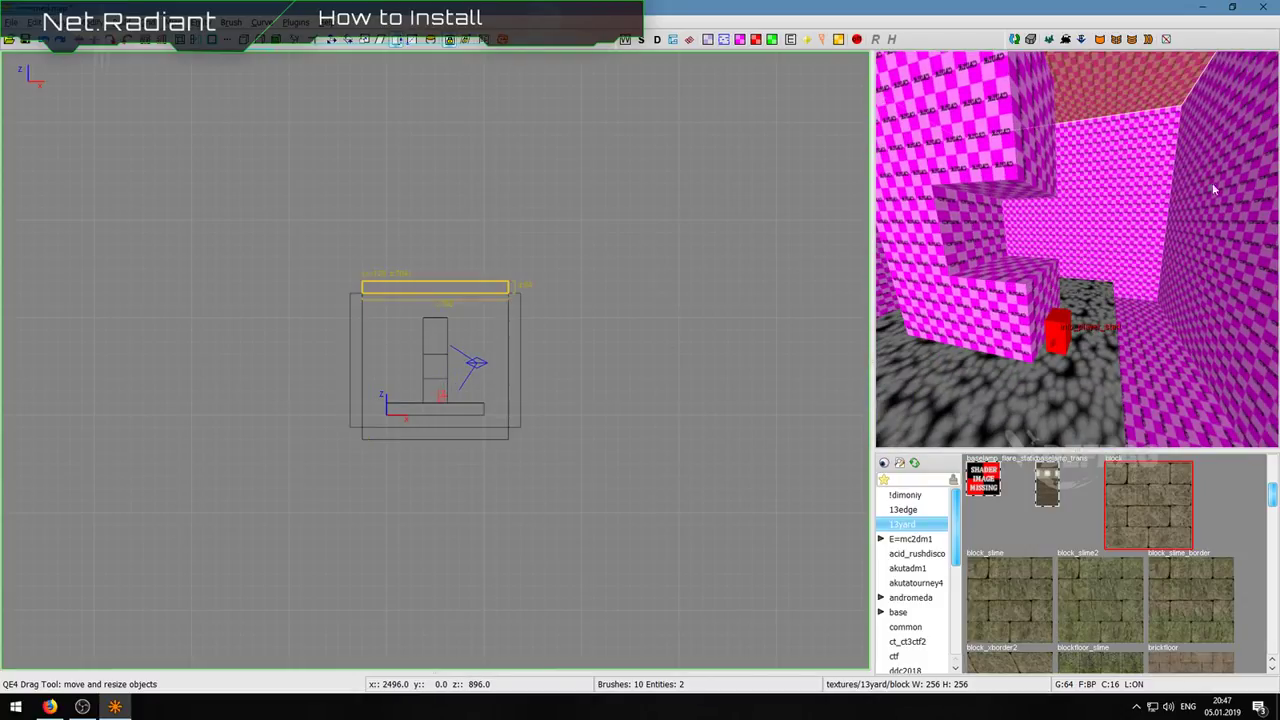
left_click(1202, 178, "shift")
left_click(1163, 325, "shift")
key("BackSpace")
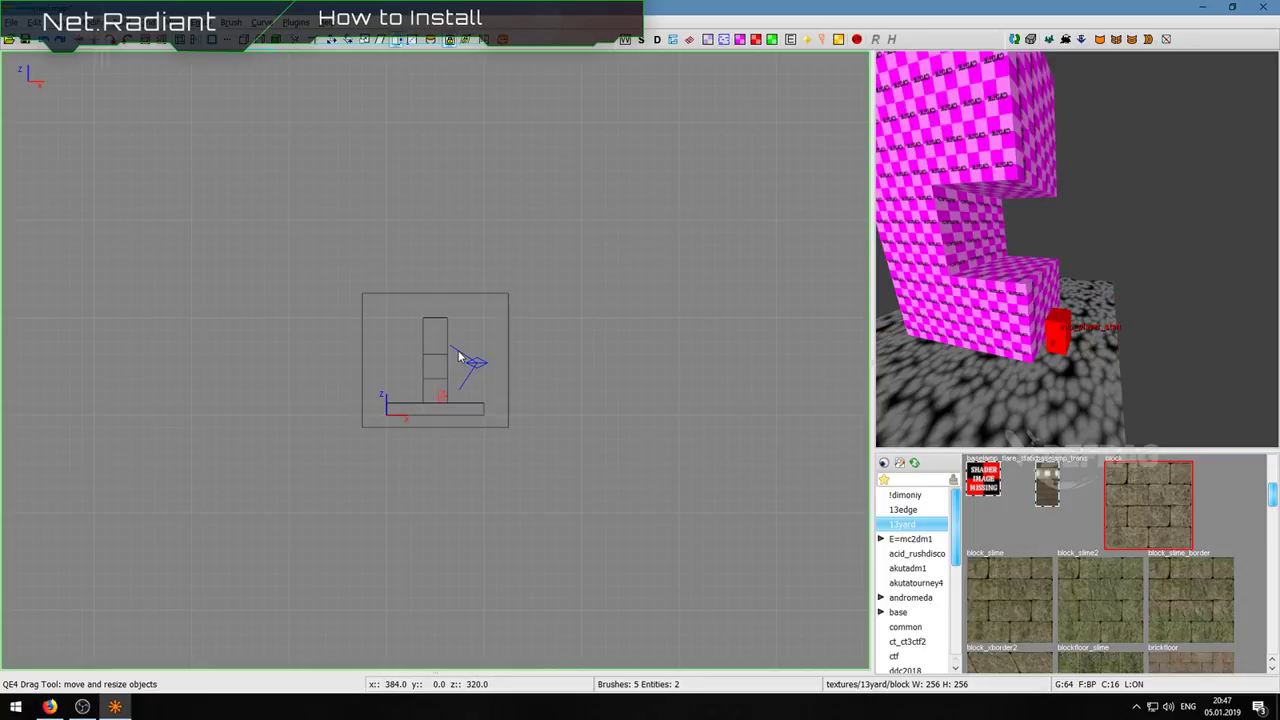
Step: Select the remaining room wall from outside and open the CSG Tool dialog beside it
right_click(1010, 272)
key("s")
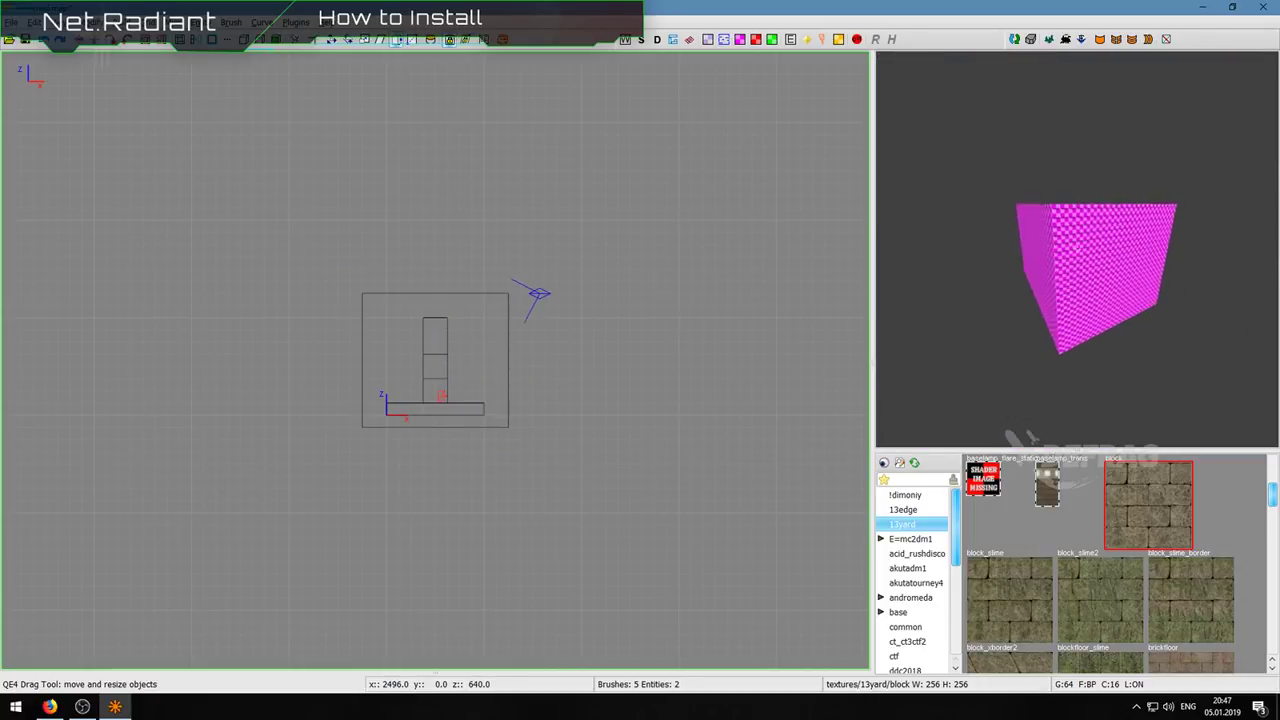
key("w")
right_click(1077, 250)
left_click(1077, 250, "shift")
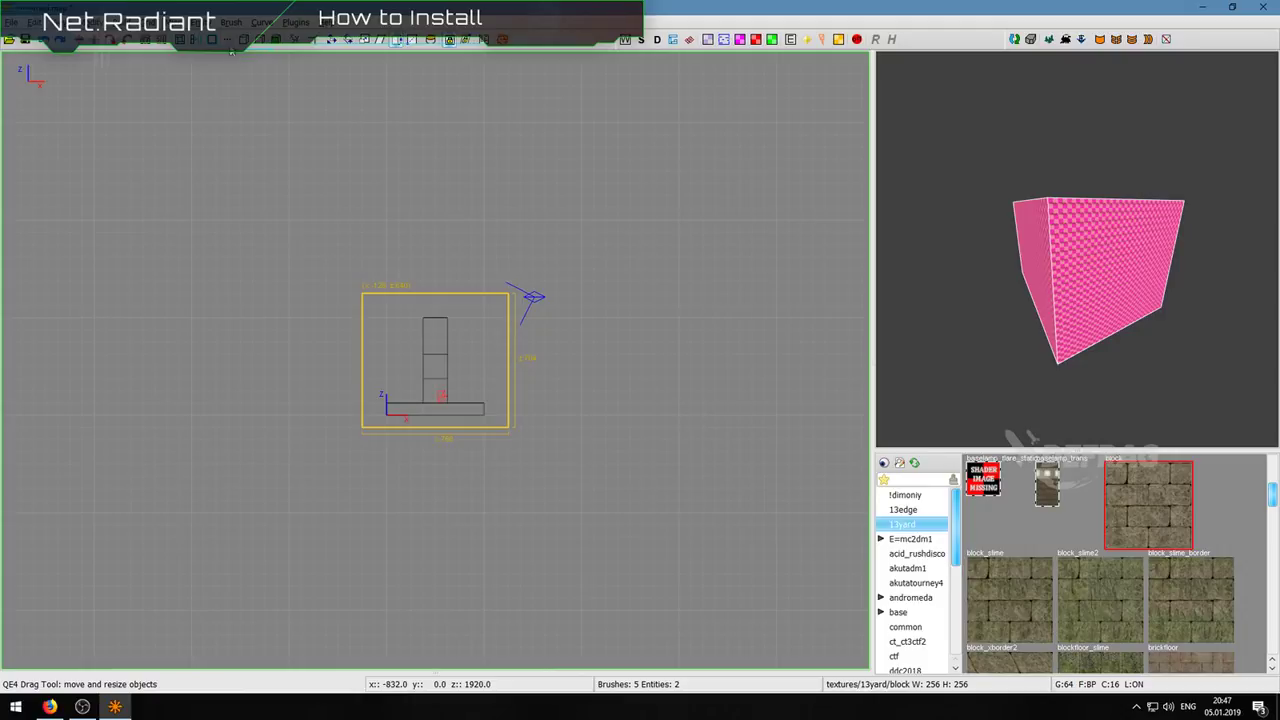
left_click(230, 42)
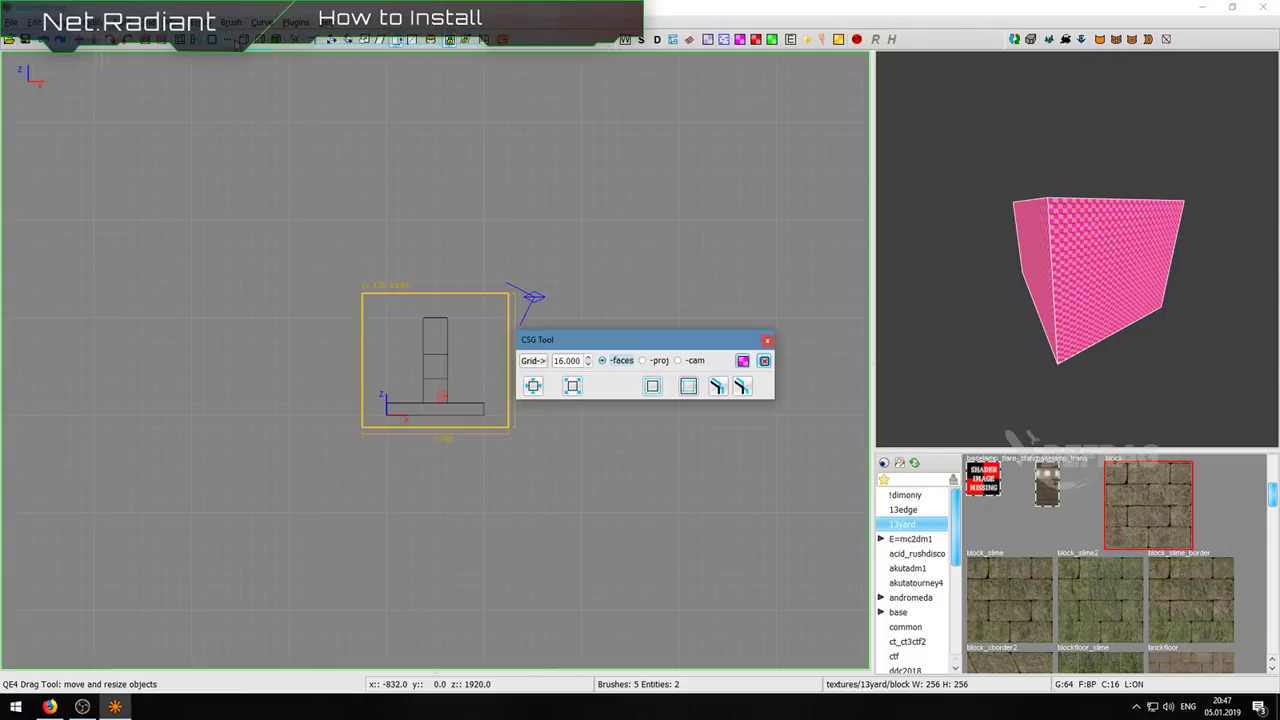
left_click_drag(618, 341, 636, 298)
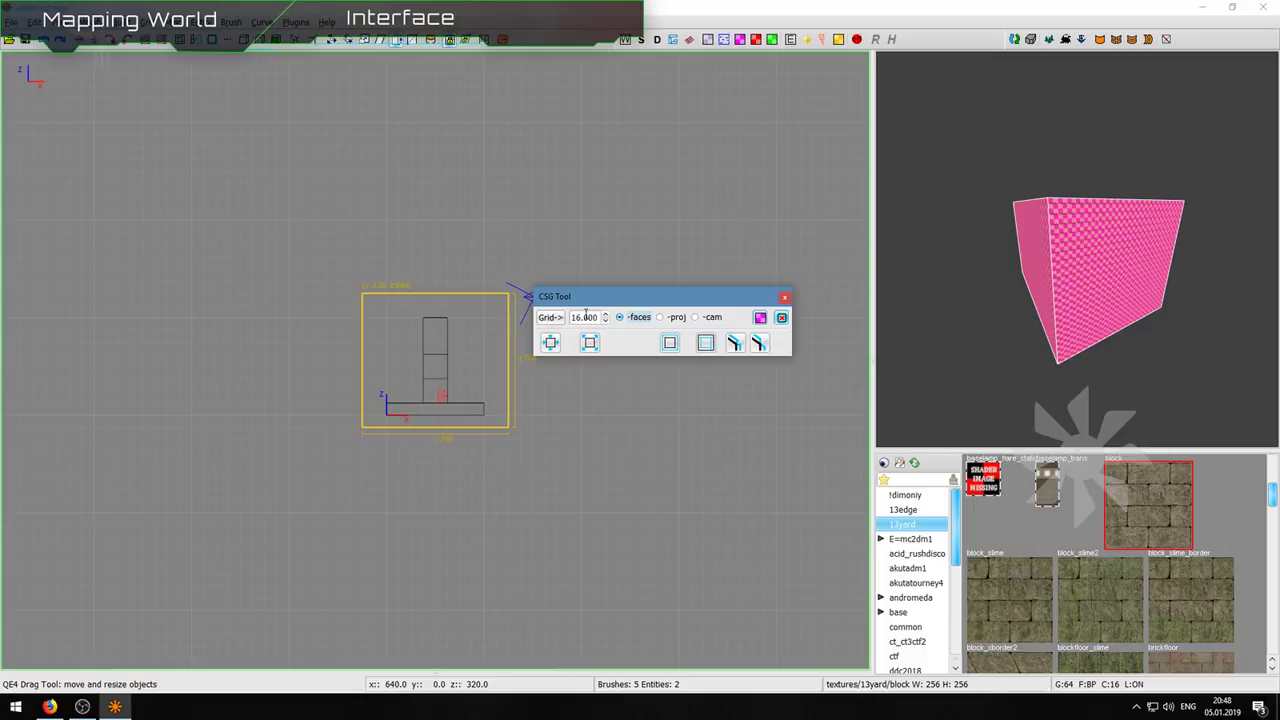
Step: Shrink and expand the selected wall brush repeatedly with the CSG Tool at a thickness of 16
left_click(555, 345)
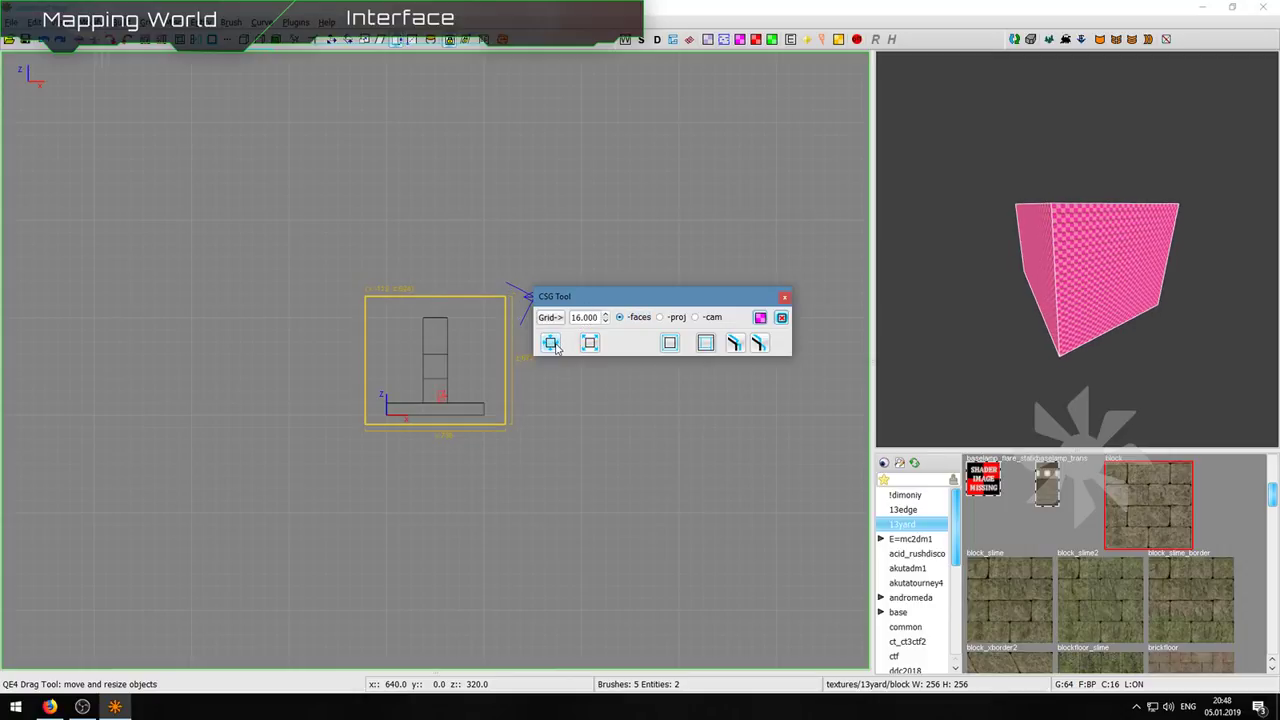
left_click(590, 343)
left_click(590, 343)
left_click(590, 343)
left_click(590, 343)
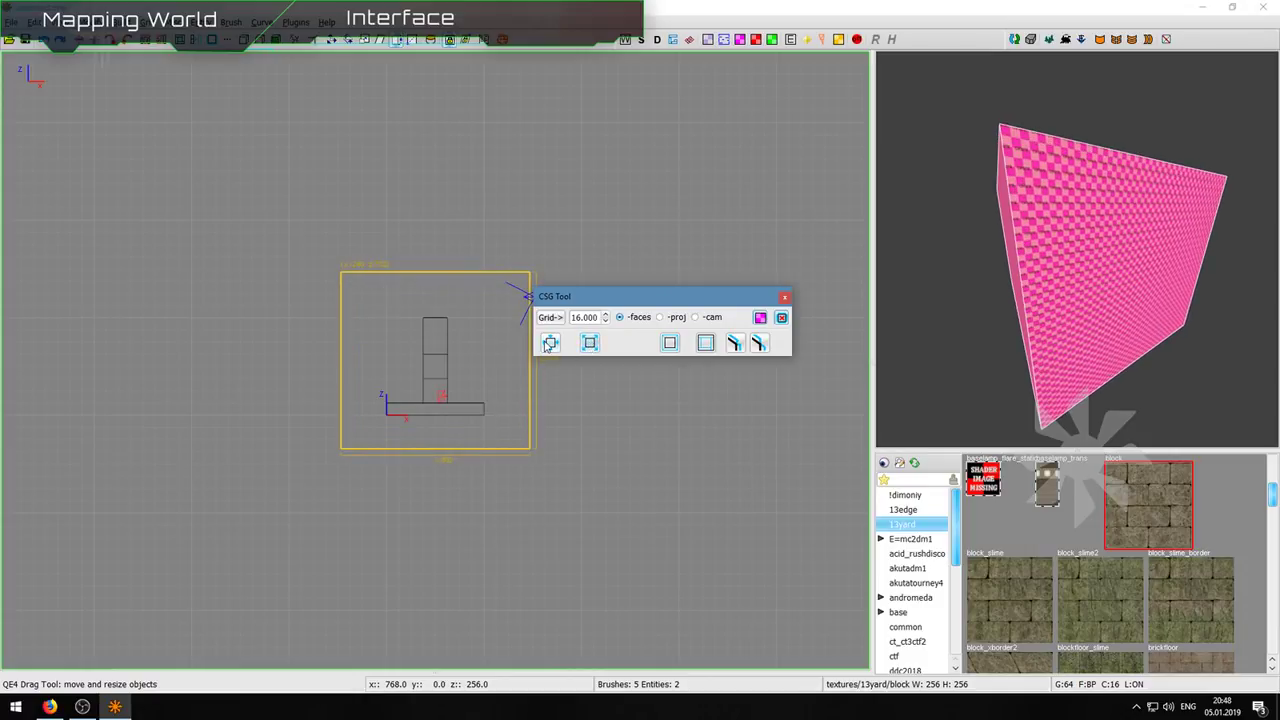
left_click(549, 344)
left_click(549, 344)
left_click(549, 344)
left_click(549, 344)
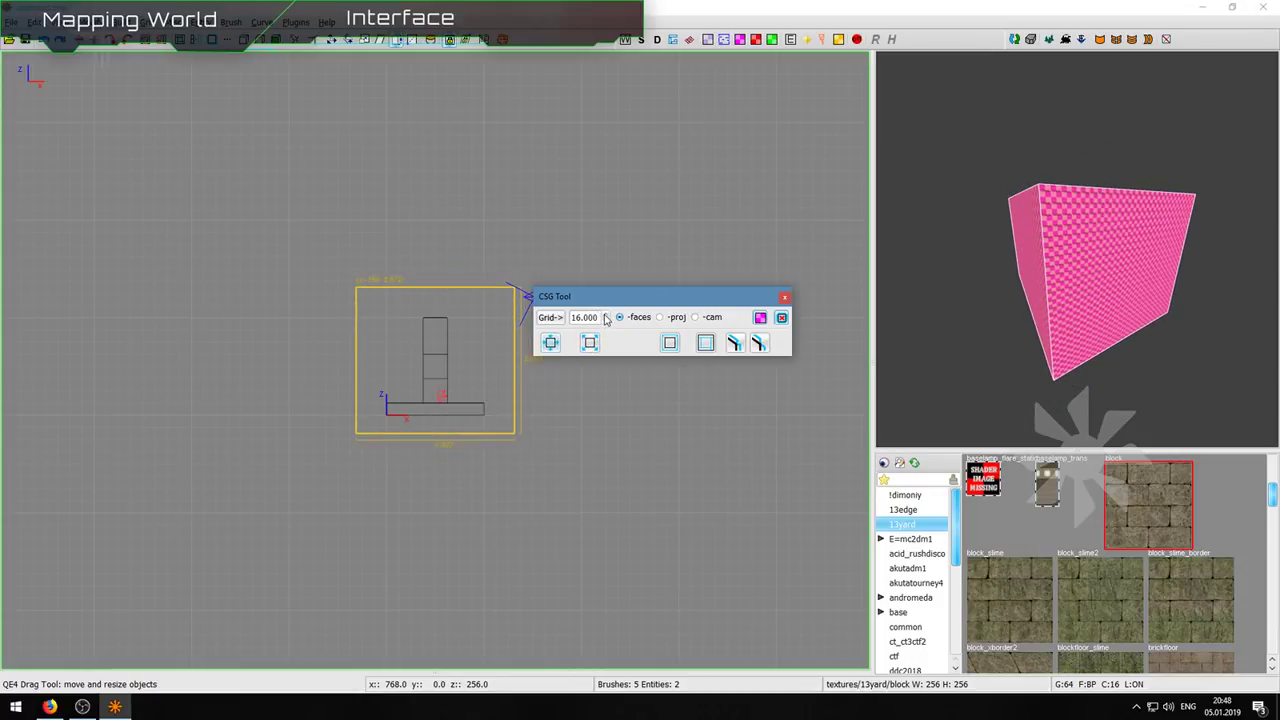
Step: Set the CSG Tool thickness to the grid size of 64 and repeatedly shrink and expand the selected wall brush
left_click(553, 318)
left_click(558, 345)
left_click(555, 345)
left_click(591, 345)
left_click(591, 345)
left_click(591, 345)
left_click(591, 345)
left_click(556, 346)
left_click(549, 343)
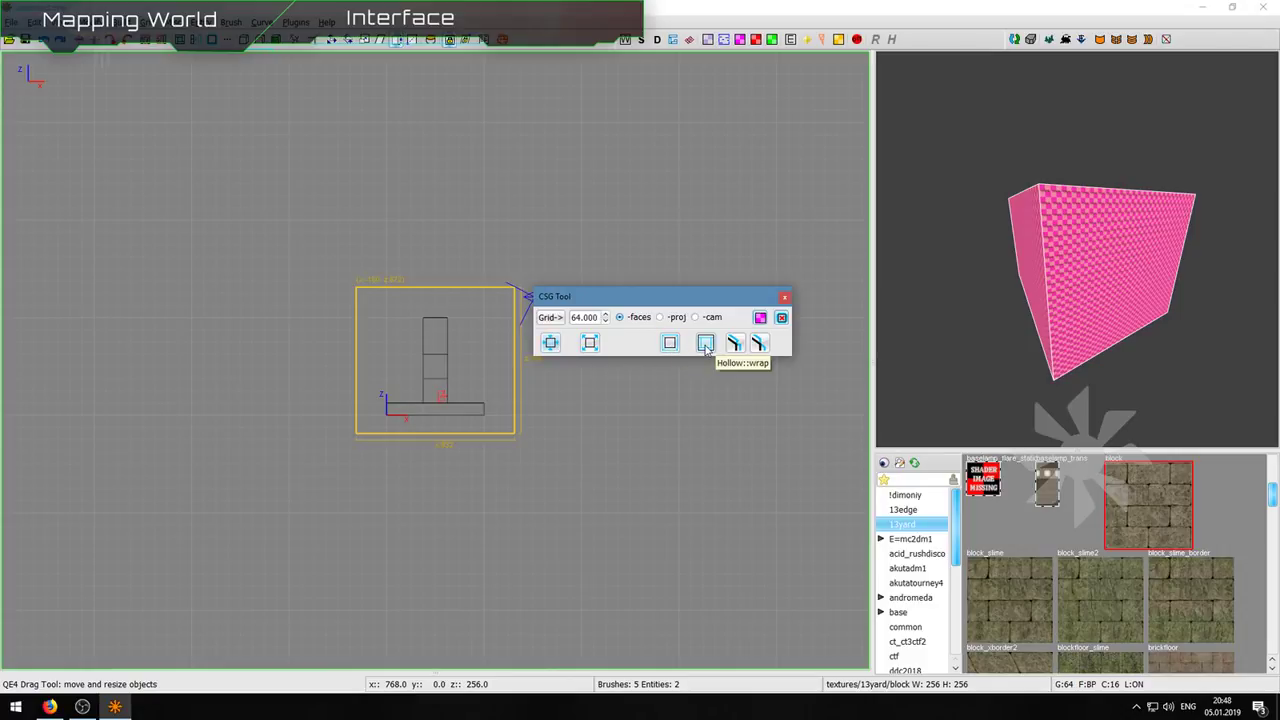
Step: Hollow the selected brush with diagonally joined corners at 64 thick, undo it, and try Hollow::wrap on the same brush
left_click(671, 344)
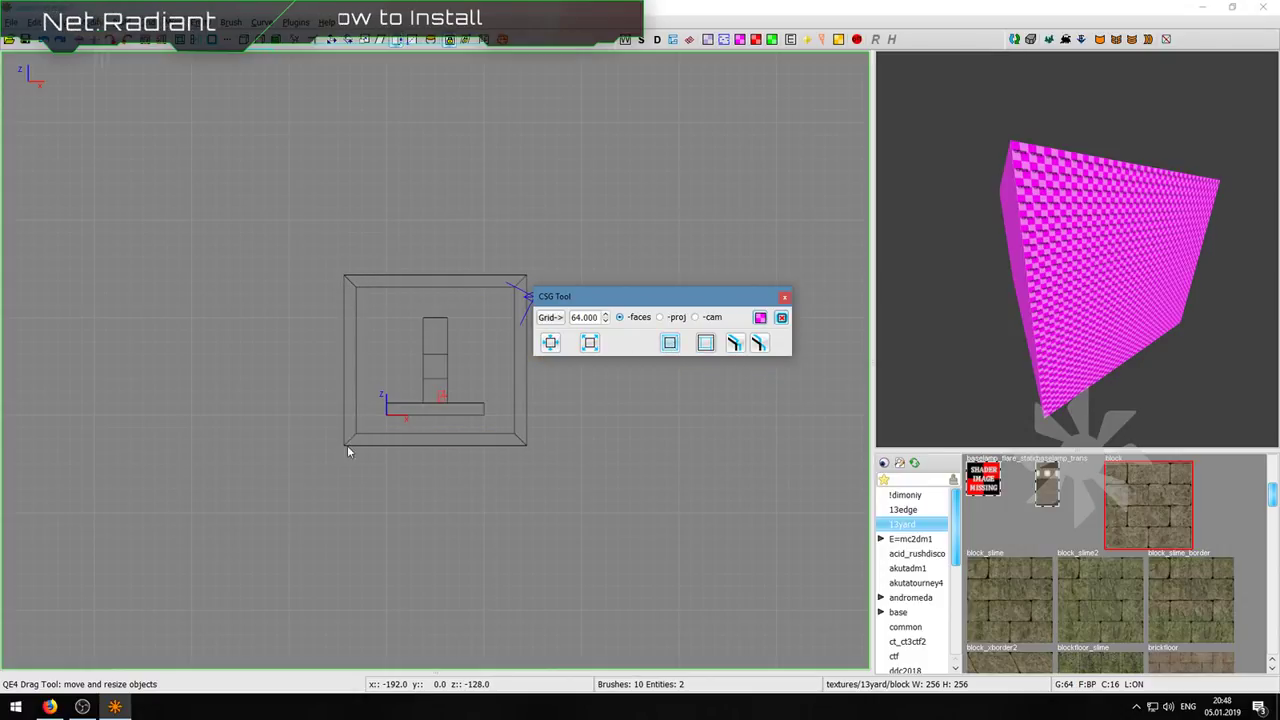
key("ctrl+z")
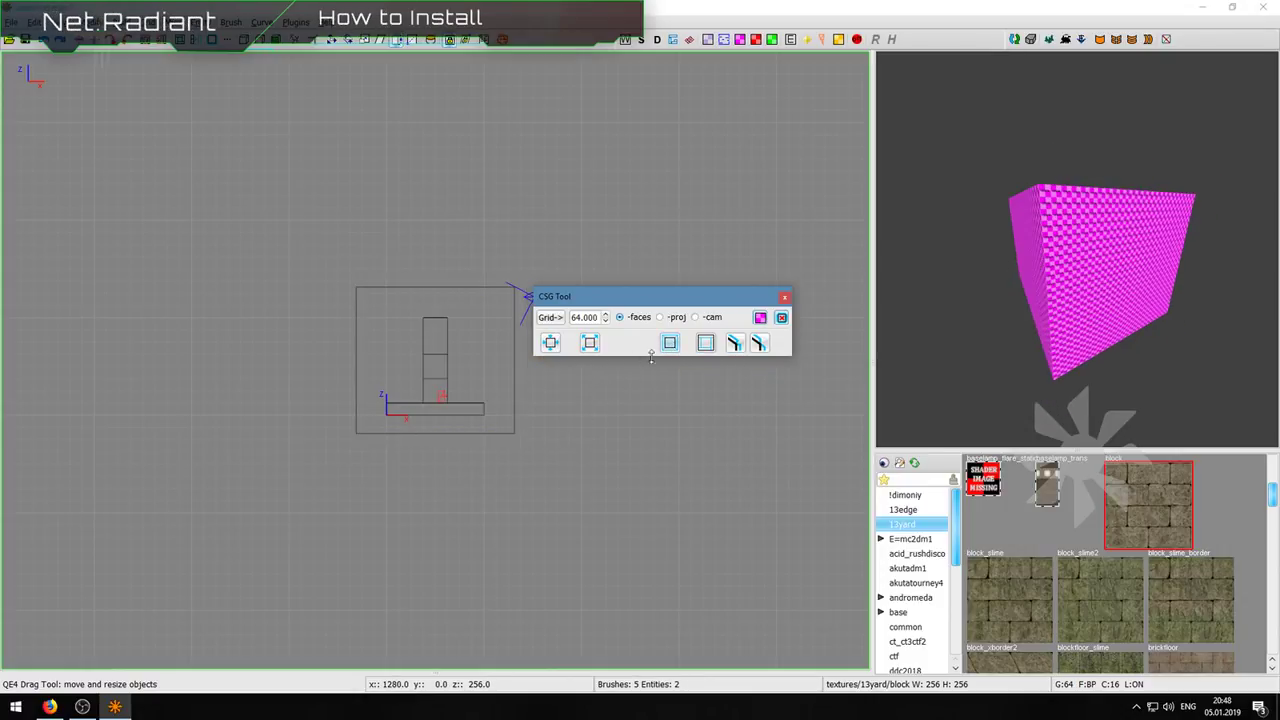
left_click(1040, 268, "shift")
left_click(706, 343)
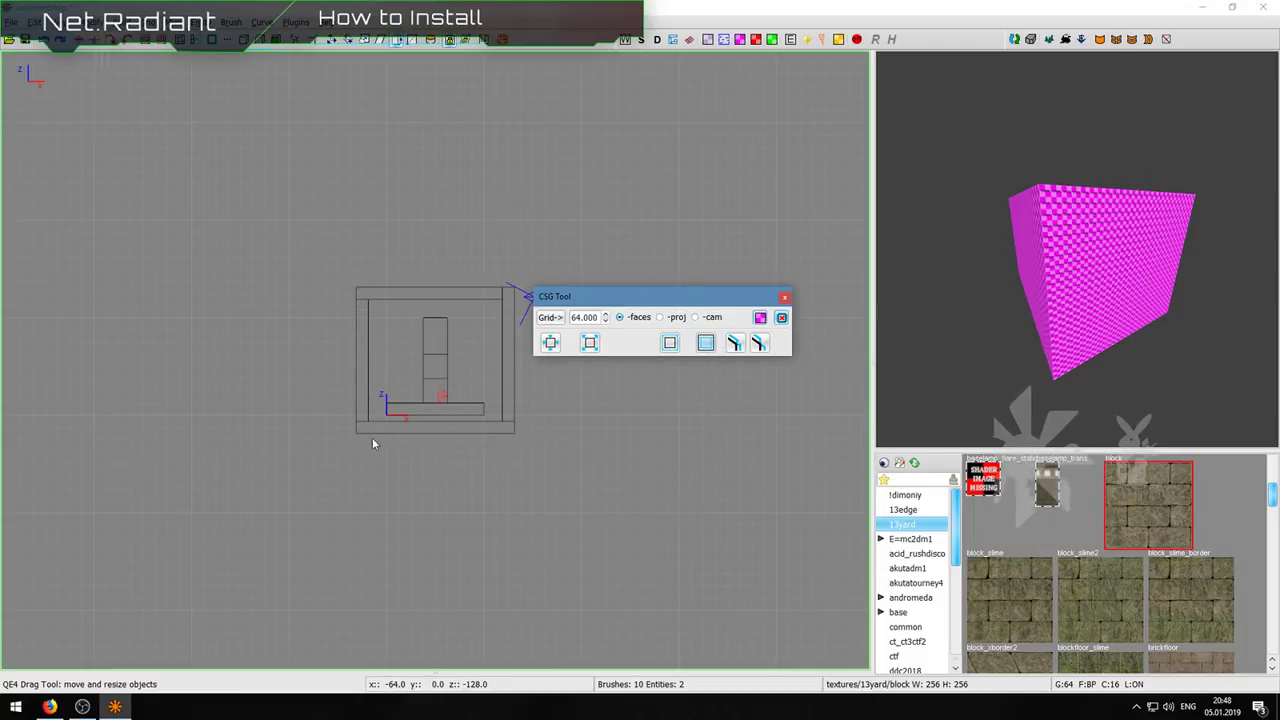
right_click_drag(1029, 266, 994, 290)
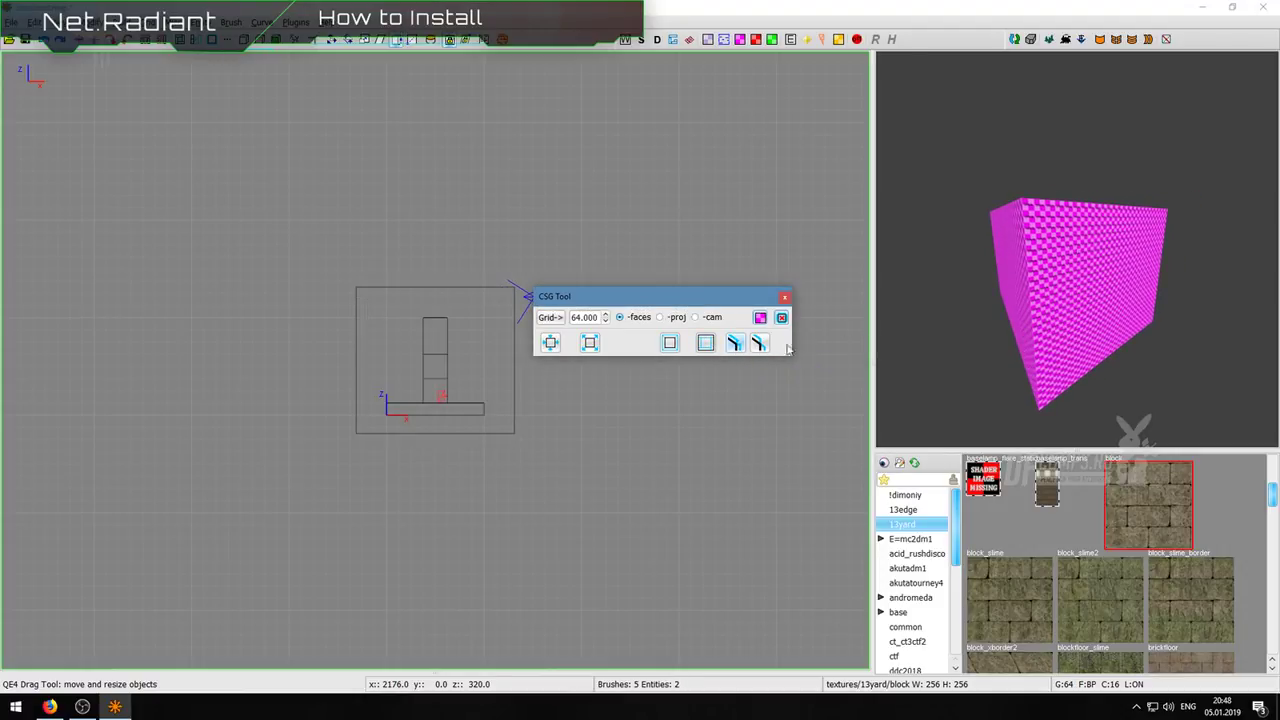
Step: Hollow the brush into outward-extruded wall slabs 64 thick, inspect their corners from outside, and undo the hollowing
left_click(735, 343)
right_click_drag(1040, 262, 1077, 248)
key("w")
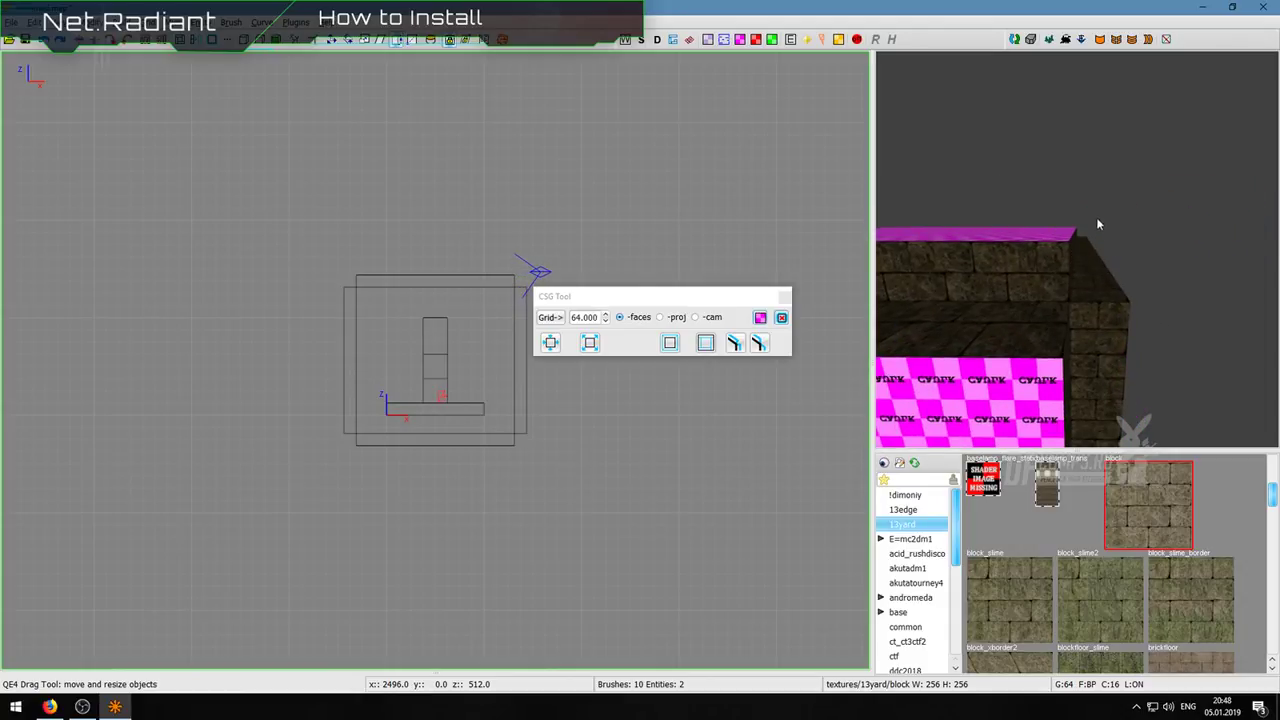
key("s")
right_click_drag(996, 358, 1077, 249)
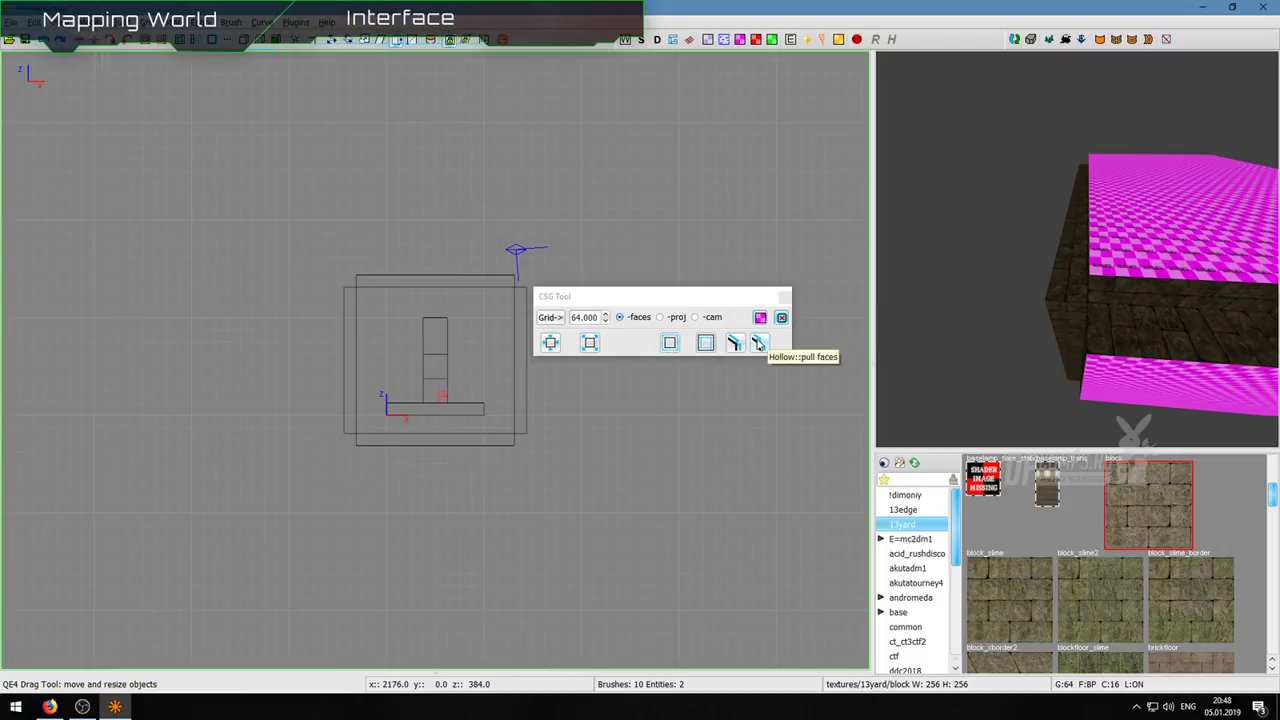
key("ctrl+z")
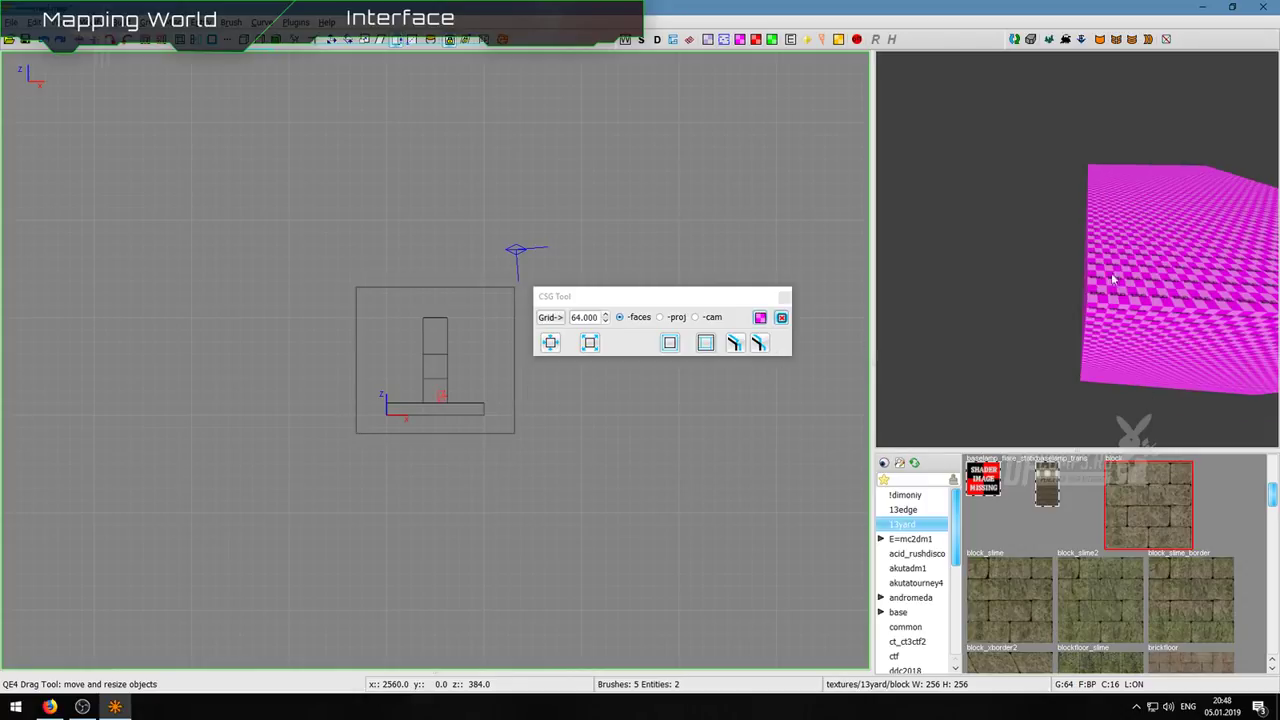
Step: Hollow the brush with Hollow::pull faces at 64 thick and inspect the resulting wall slabs from outside
left_click(759, 347)
right_click(985, 300)
key("w")
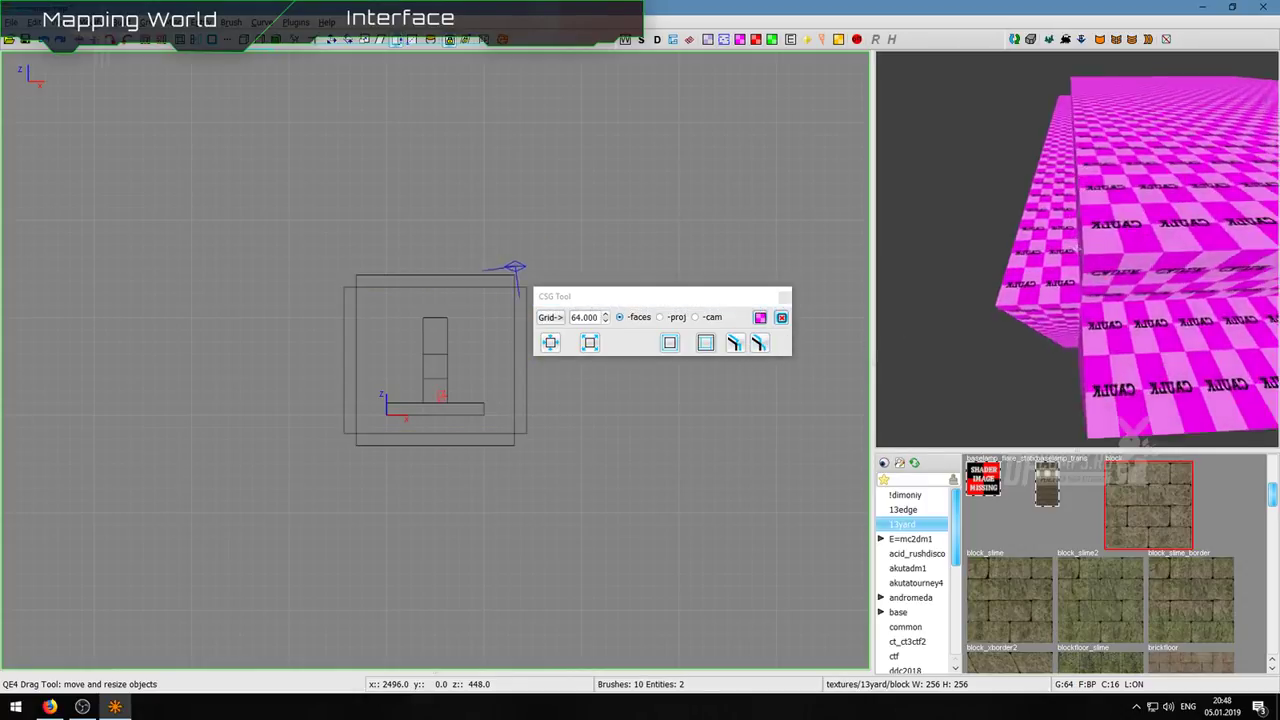
left_click_drag(489, 300, 517, 271)
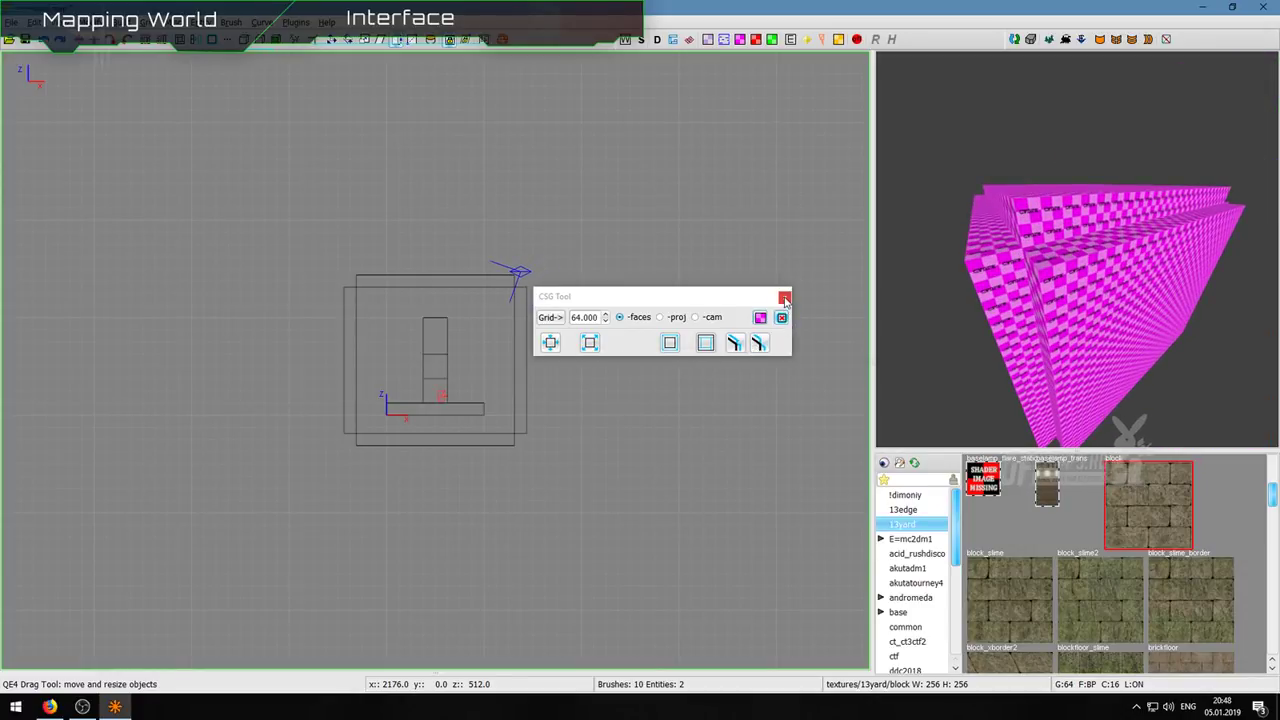
Step: Close the CSG Tool dialog, undo the pull-faces hollowing, and reselect the large caulk brush
left_click(784, 297)
key("ctrl+z")
left_click(1075, 258, "shift")
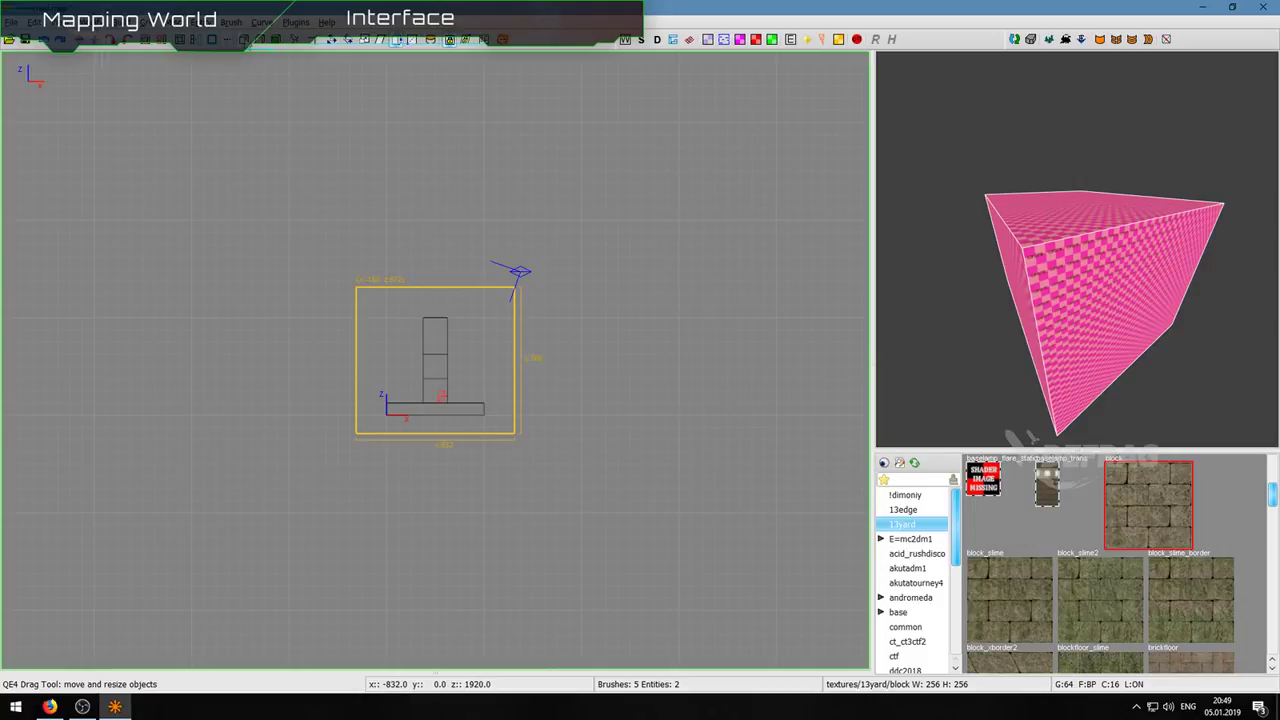
Step: Switch to vertex selection and try moving the large brush's corner vertices in the front and side views
left_click(246, 43)
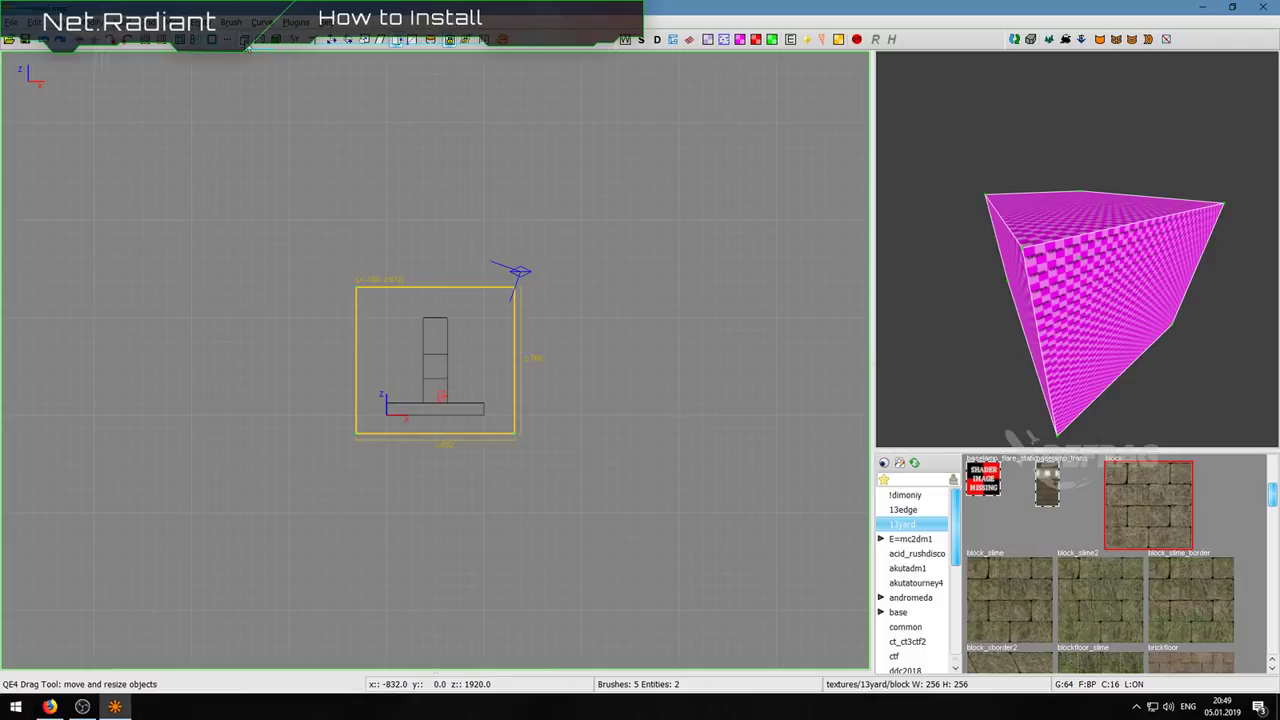
right_click(918, 275)
key("w")
key("a")
right_click(918, 275)
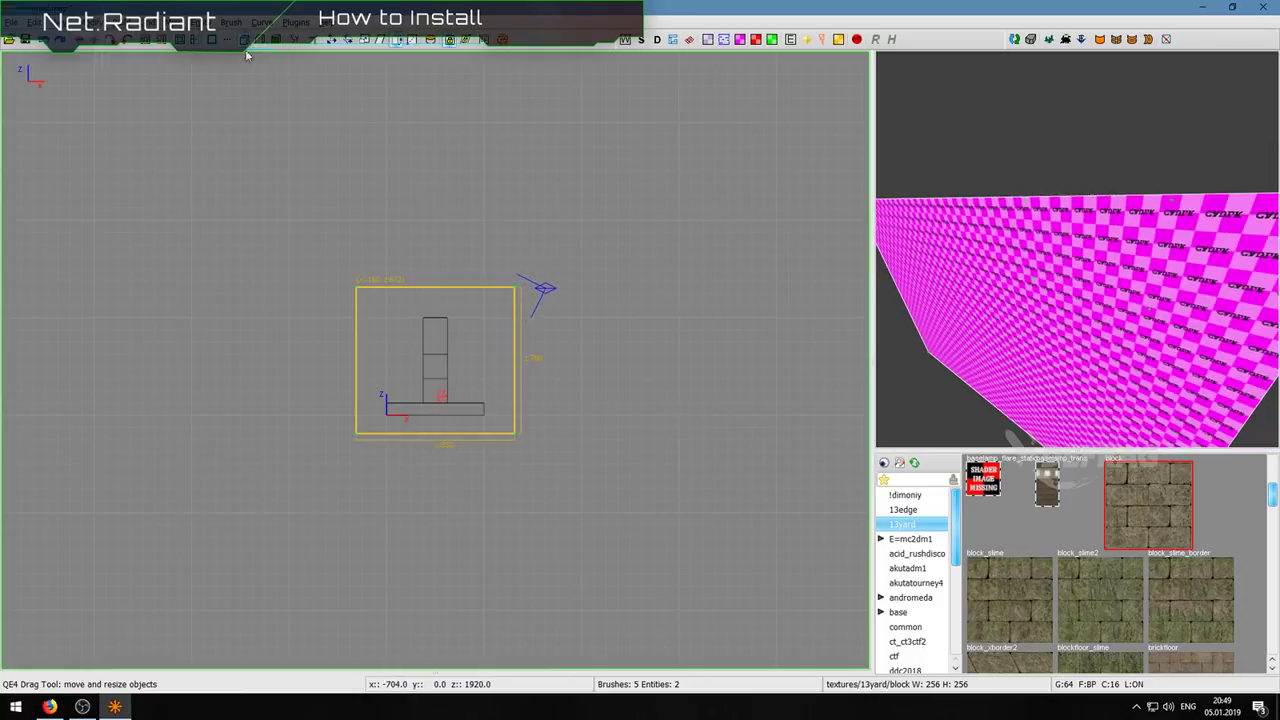
left_click(517, 435)
key("ctrl+Tab")
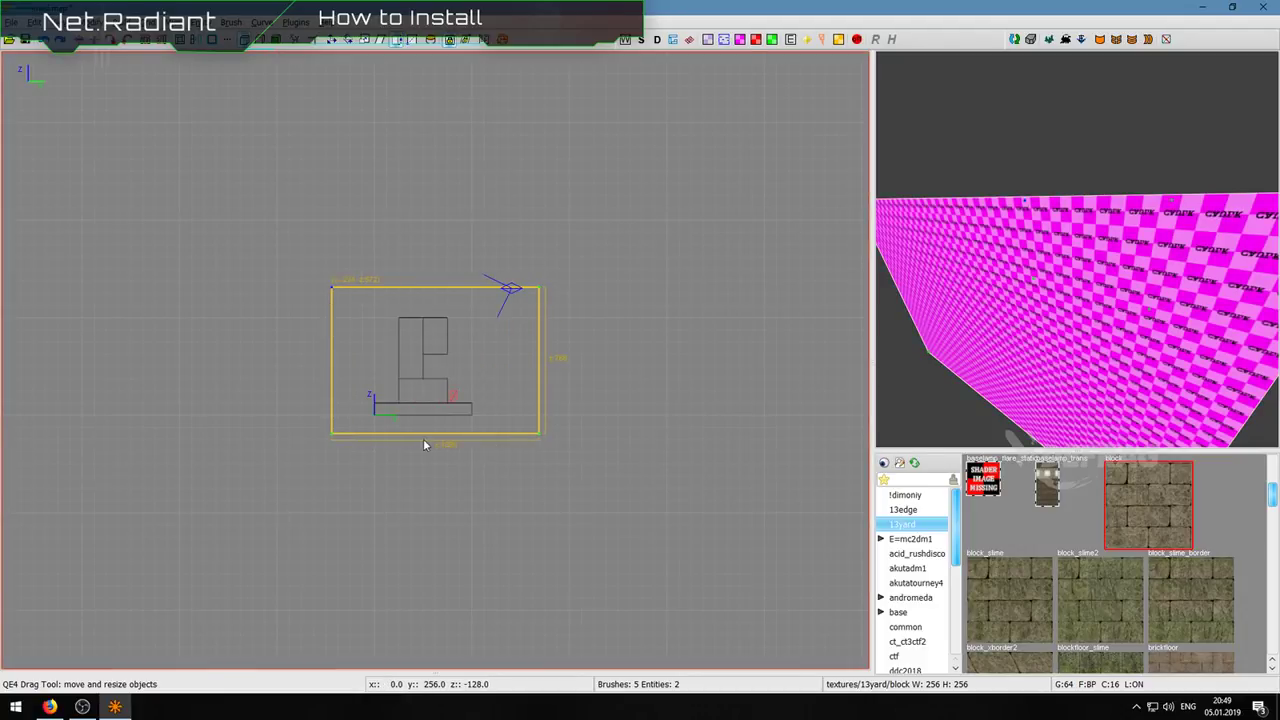
left_click(544, 436)
mouse_move(540, 294)
left_mouse_down()
mouse_move(507, 287)
mouse_move(514, 306)
mouse_move(457, 314)
mouse_move(509, 346)
mouse_move(519, 371)
mouse_move(522, 258)
mouse_move(588, 292)
mouse_move(533, 314)
mouse_move(540, 294)
mouse_move(457, 297)
mouse_move(449, 331)
mouse_move(518, 263)
left_mouse_up()
key("ctrl+Tab")
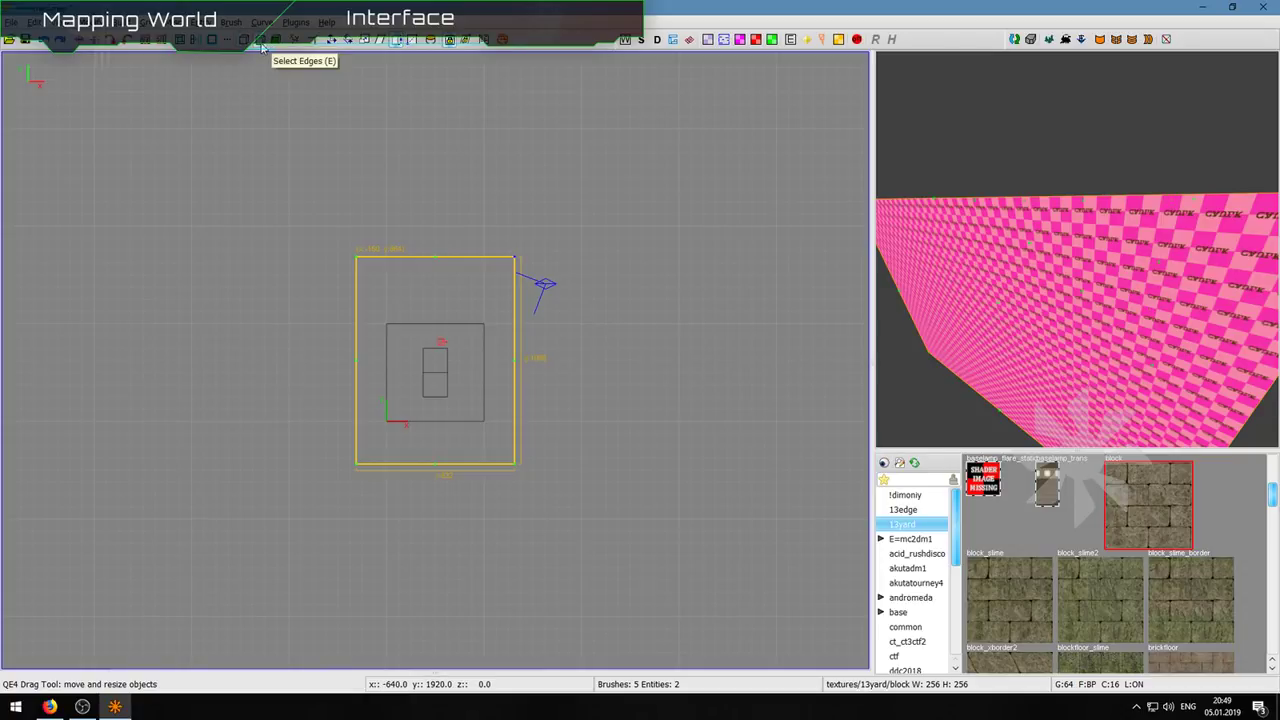
Step: Move the large brush's edges outward along X in the top view, making the brush about 960 units wide
mouse_move(434, 263)
left_mouse_down()
mouse_move(462, 431)
mouse_move(471, 363)
mouse_move(477, 395)
left_mouse_up()
mouse_move(515, 263)
left_mouse_down()
mouse_move(514, 471)
mouse_move(536, 268)
left_mouse_up()
left_click_drag(515, 469, 540, 466)
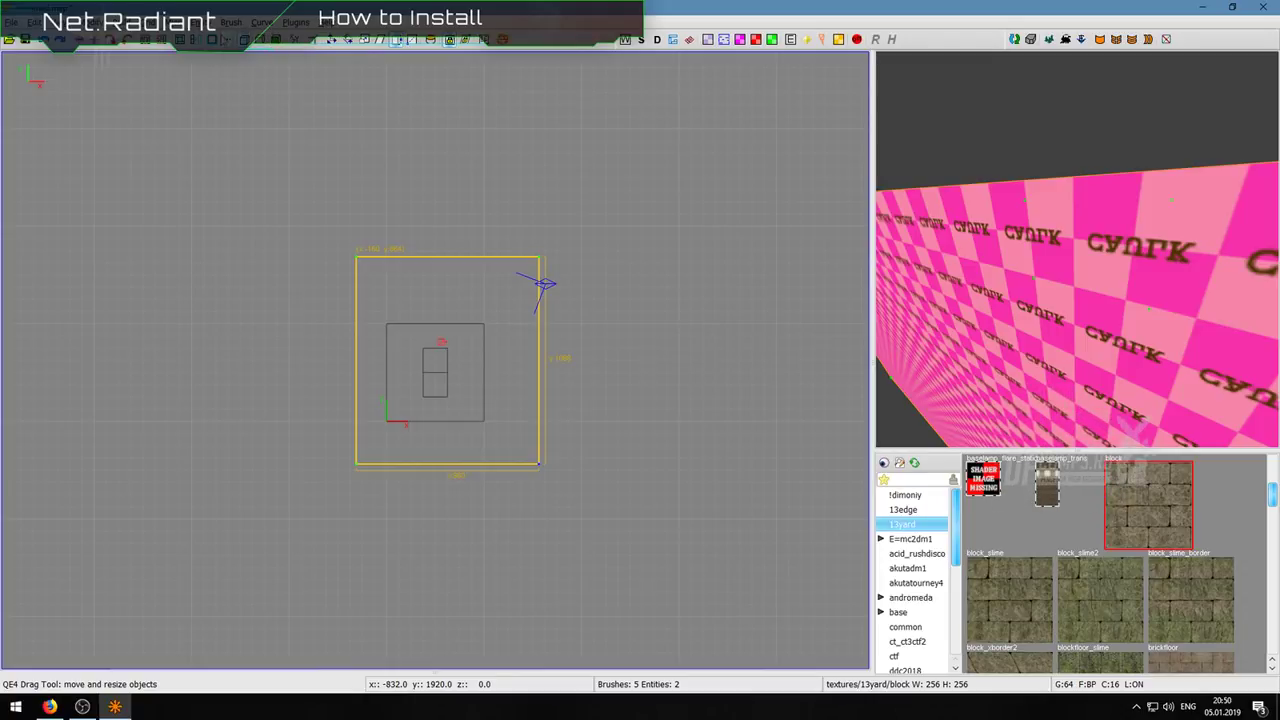
Step: Switch to face selection and move the brush's faces in the front and side views, undoing the last side and underside face moves
left_click(275, 41)
left_click(450, 361)
scroll(1072, 304, "down", 7)
key("ctrl+Tab")
mouse_move(434, 292)
left_mouse_down()
mouse_move(432, 374)
mouse_move(437, 288)
left_mouse_up()
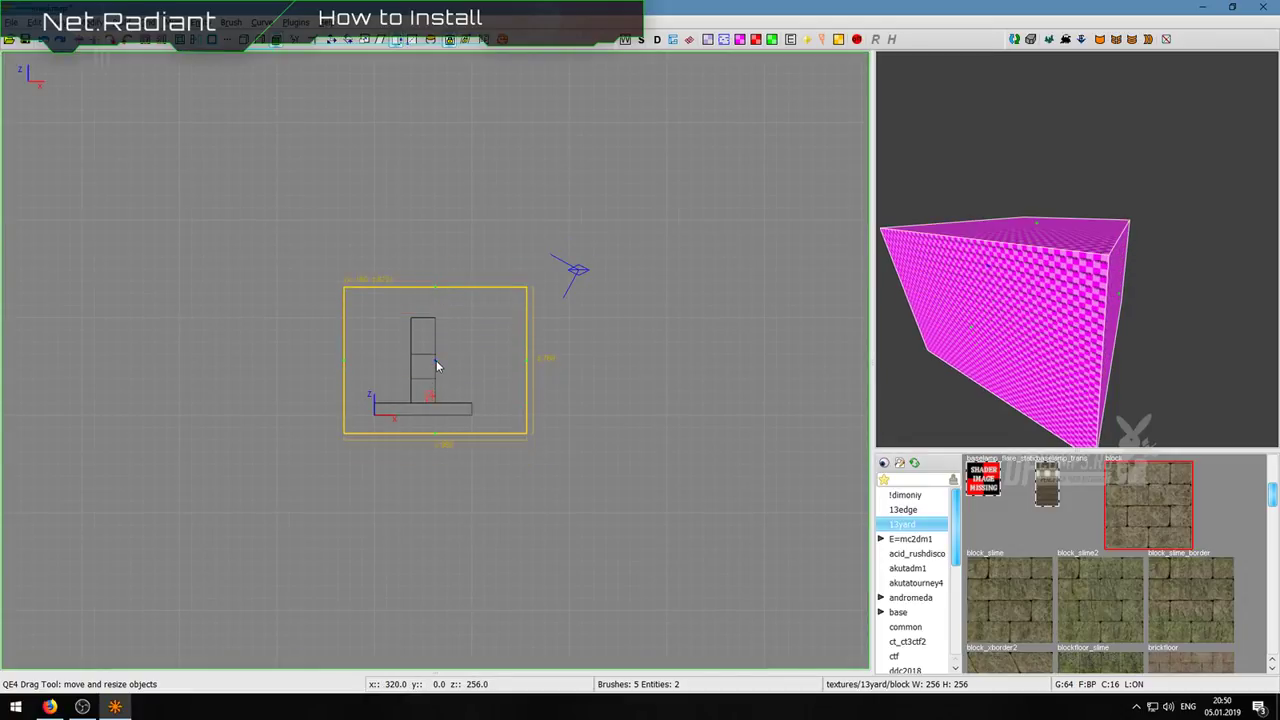
key("ctrl+Tab")
left_click_drag(334, 360, 407, 362)
key("ctrl+z")
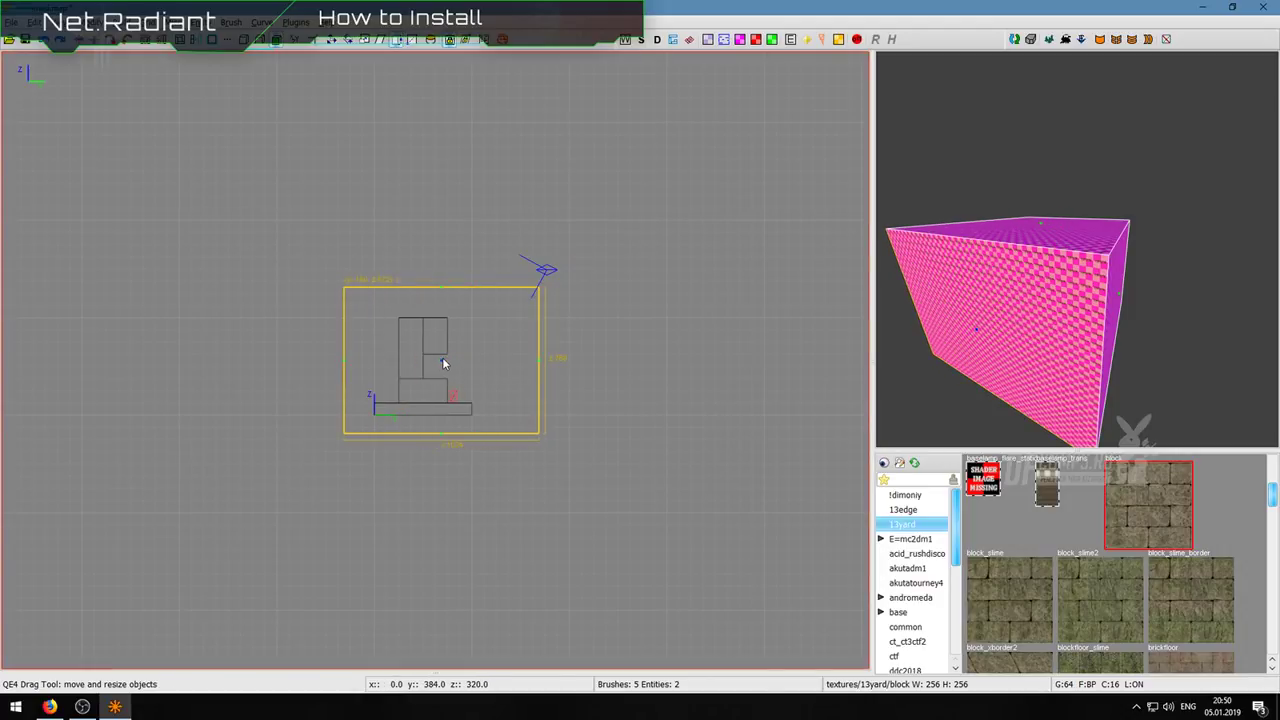
left_click_drag(446, 437, 447, 397)
key("ctrl+z")
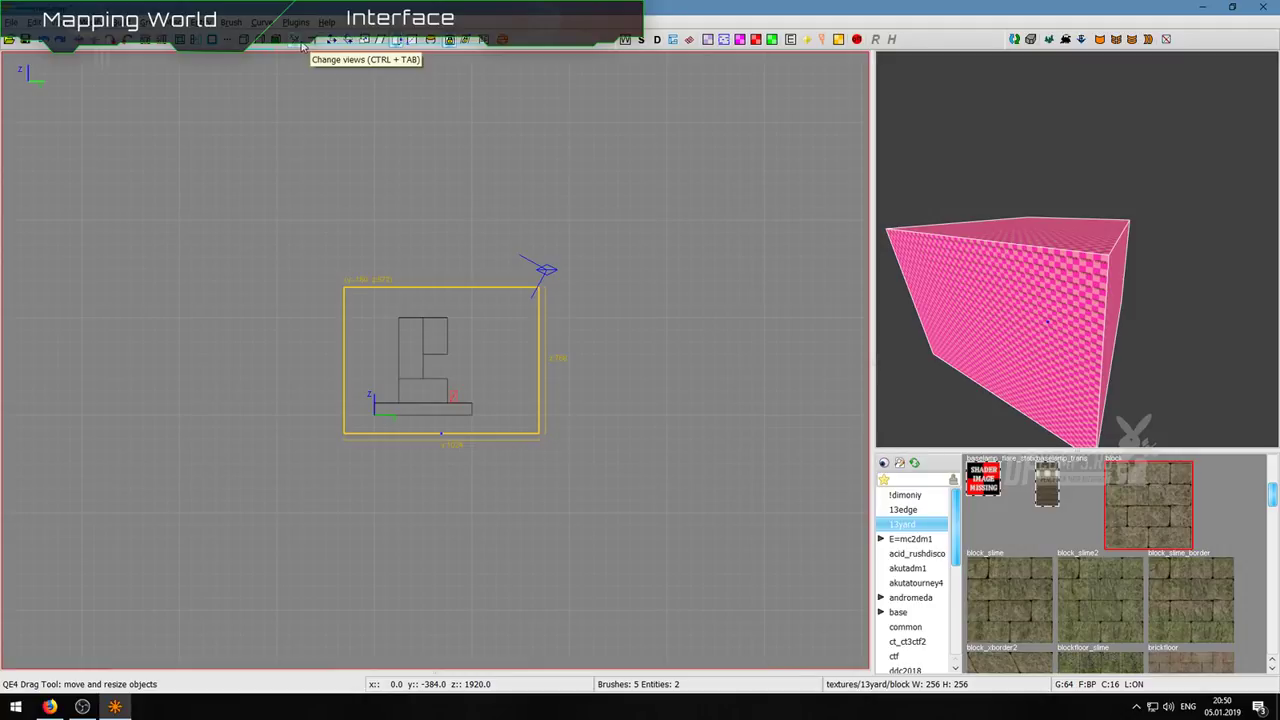
Step: Cycle the 2D view through its front, side and top orientations, ending on the top view
left_click(303, 46)
key("ctrl+Tab")
key("ctrl+Tab")
key("ctrl+Tab")
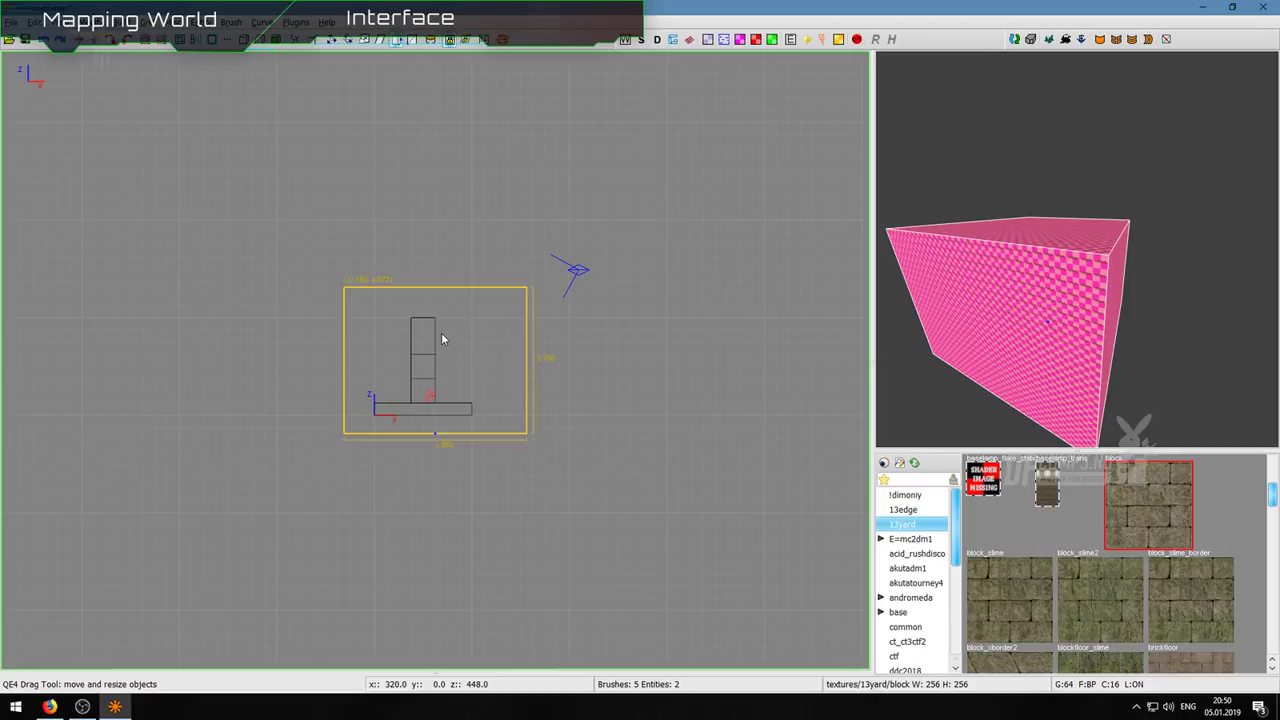
key("ctrl+Tab")
key("ctrl+Tab")
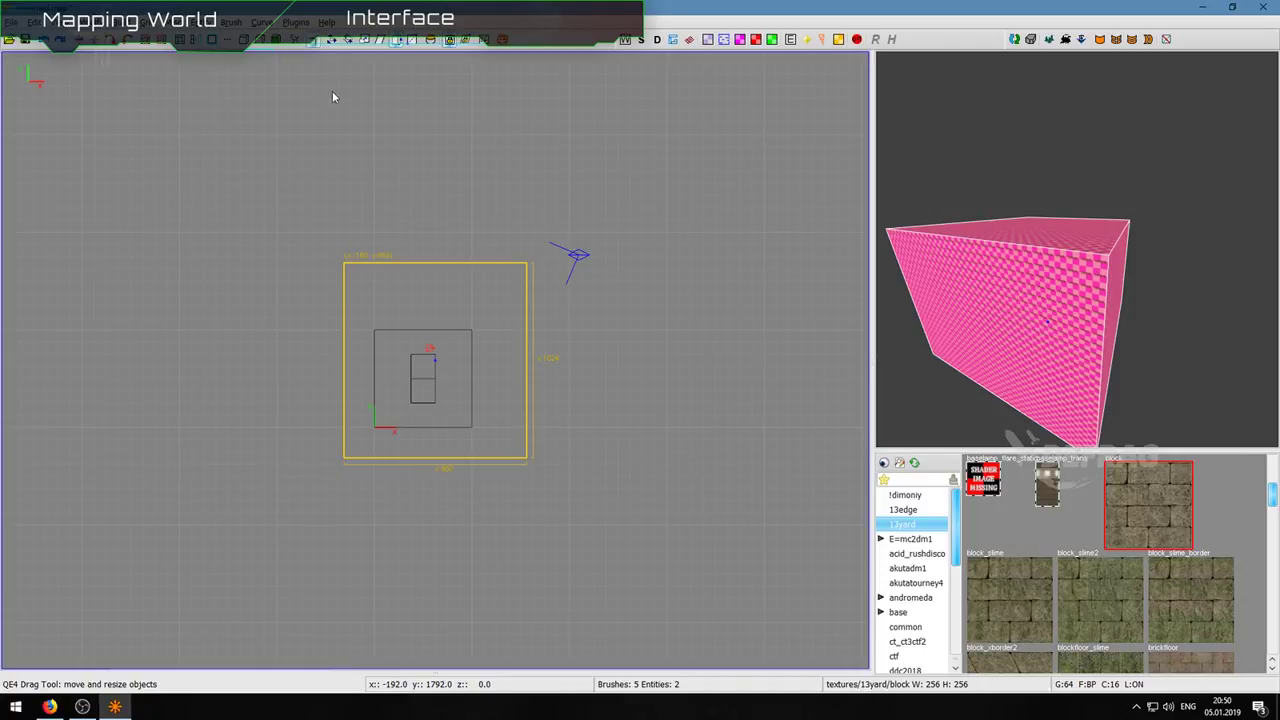
Step: Move the large brush far from the floor and pillars, test the camera's cubic clipping on it from varying distances, and undo the move
scroll(456, 364, "down", 3)
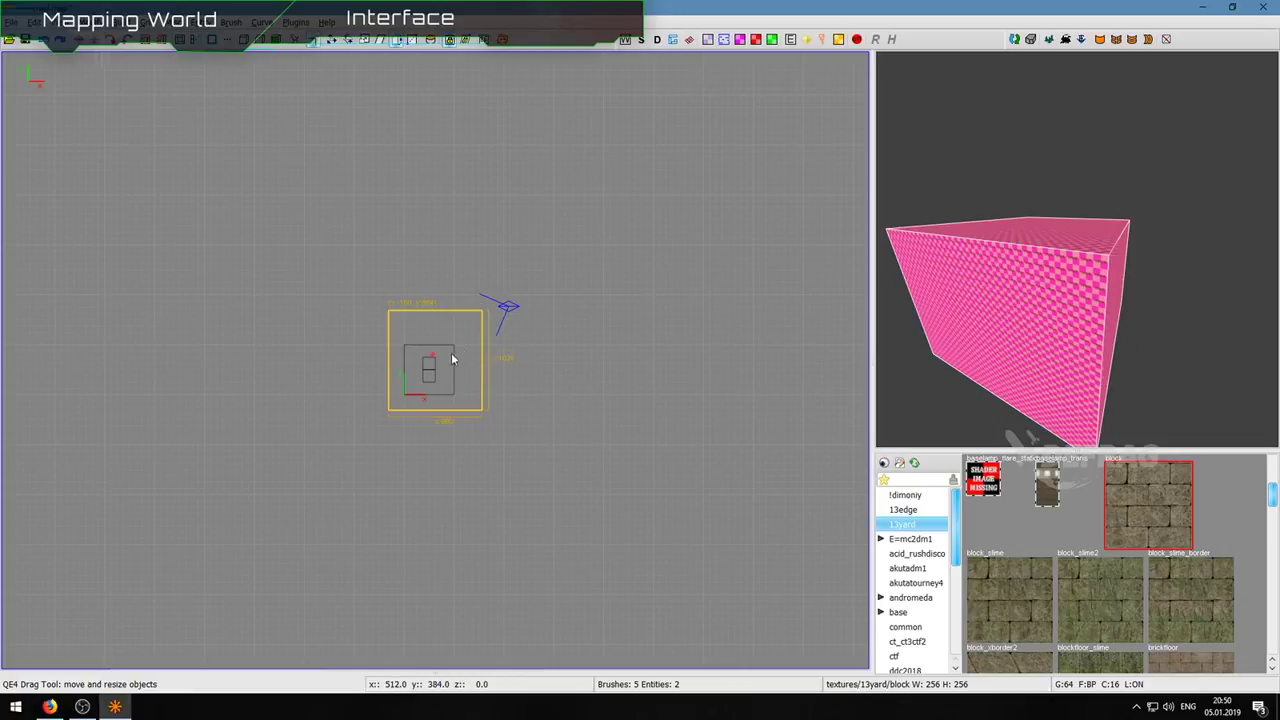
left_click_drag(456, 363, 633, 128)
right_click(1077, 249)
key("s")
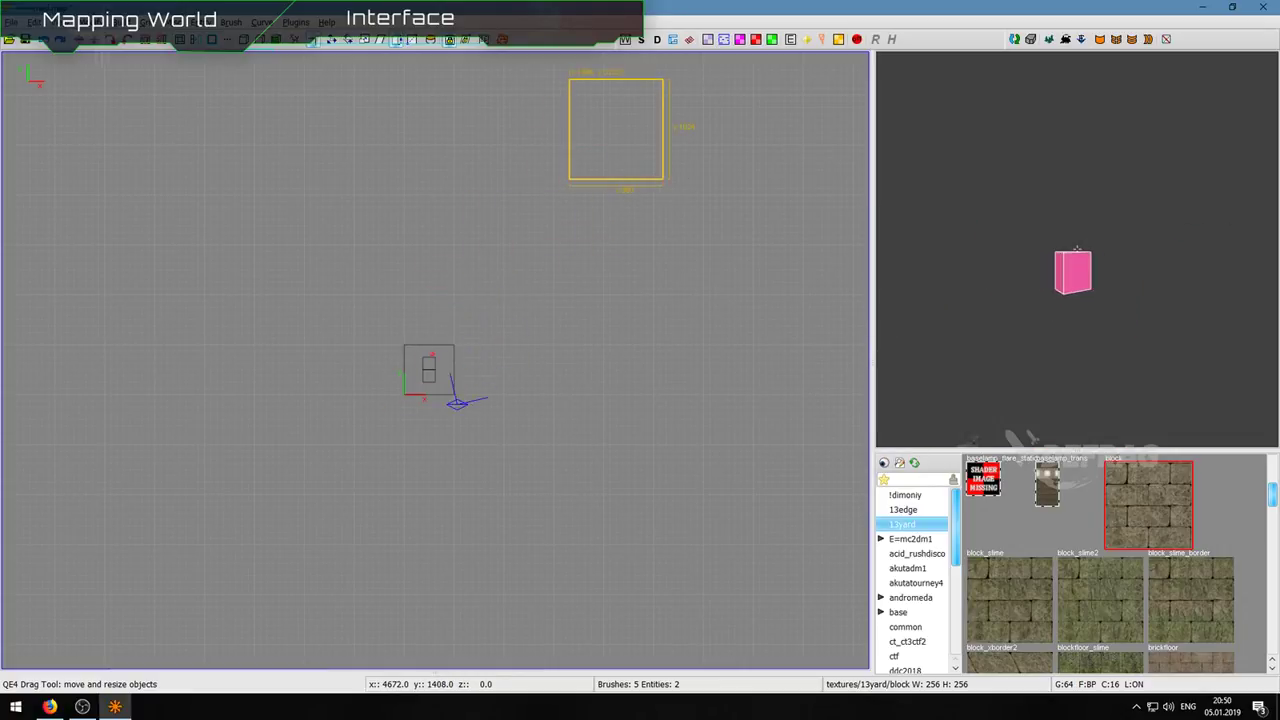
key("Up")
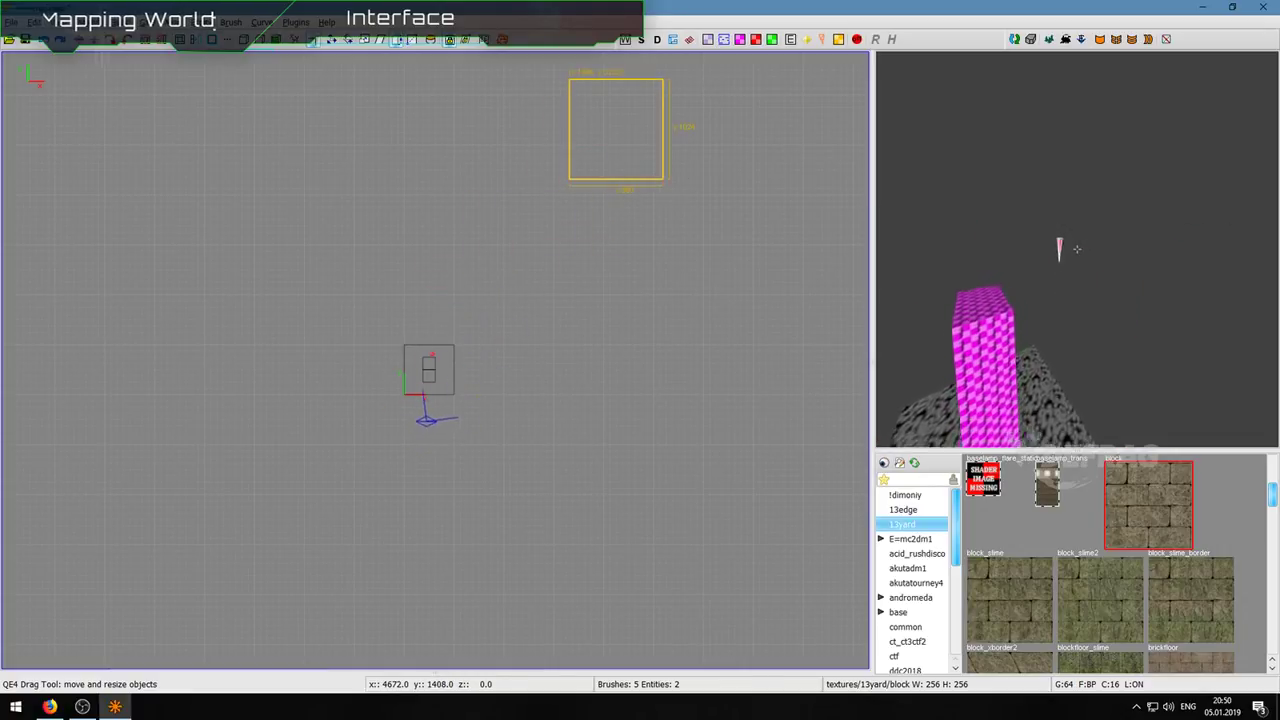
key("s")
key("w")
key("s")
key("w")
key("Up")
key("Up")
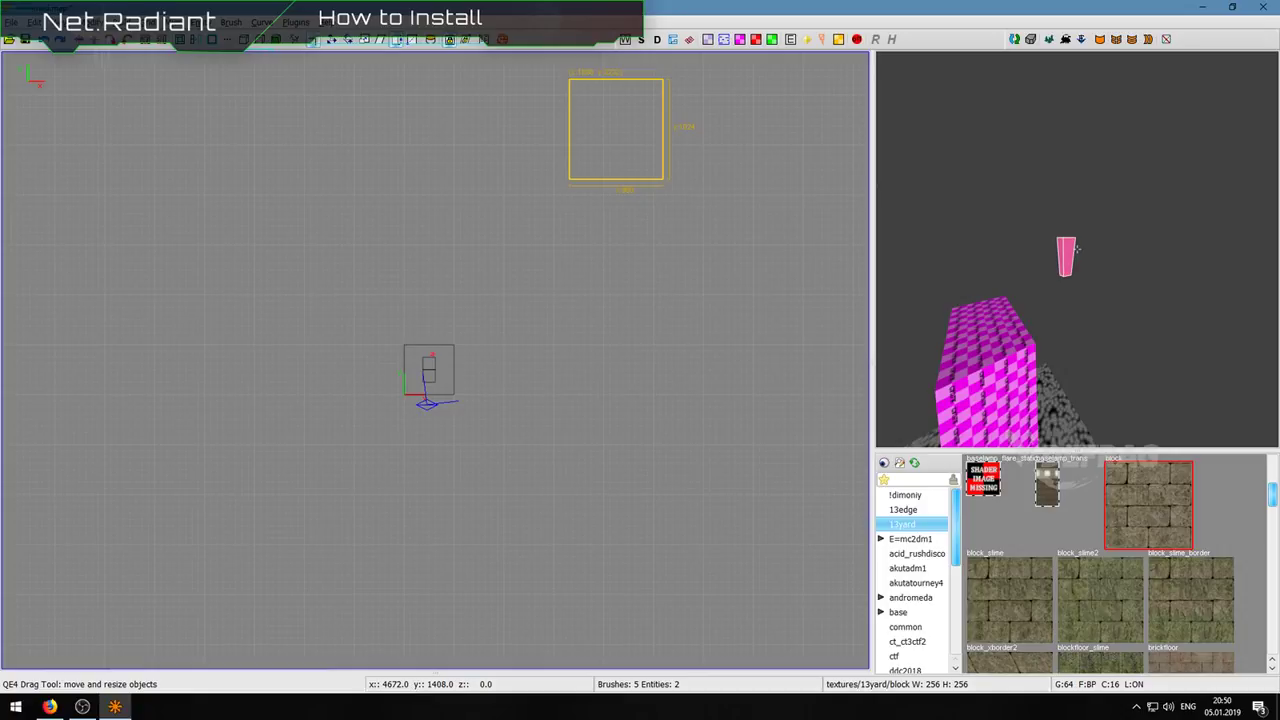
left_click(312, 44)
key("ctrl+z")
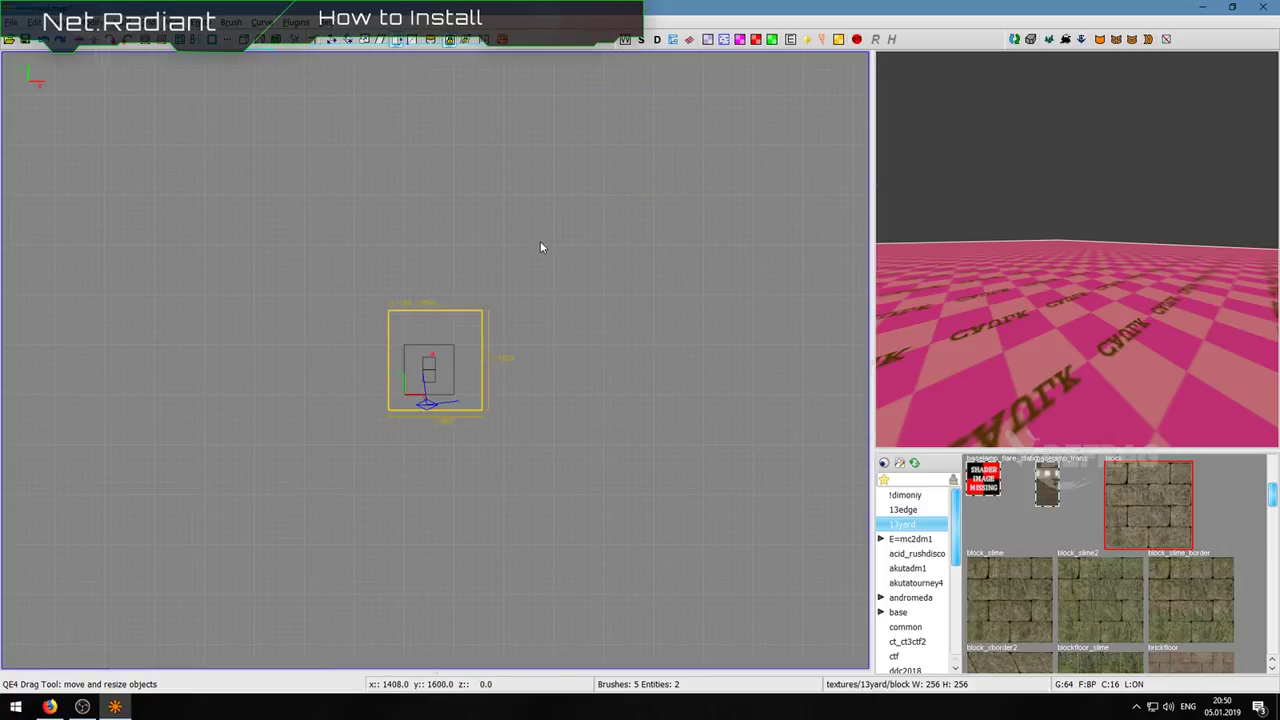
Step: Try moving the large brush along its X and Y axis arrows with the Translate tool, and leave the tool
left_click(333, 40)
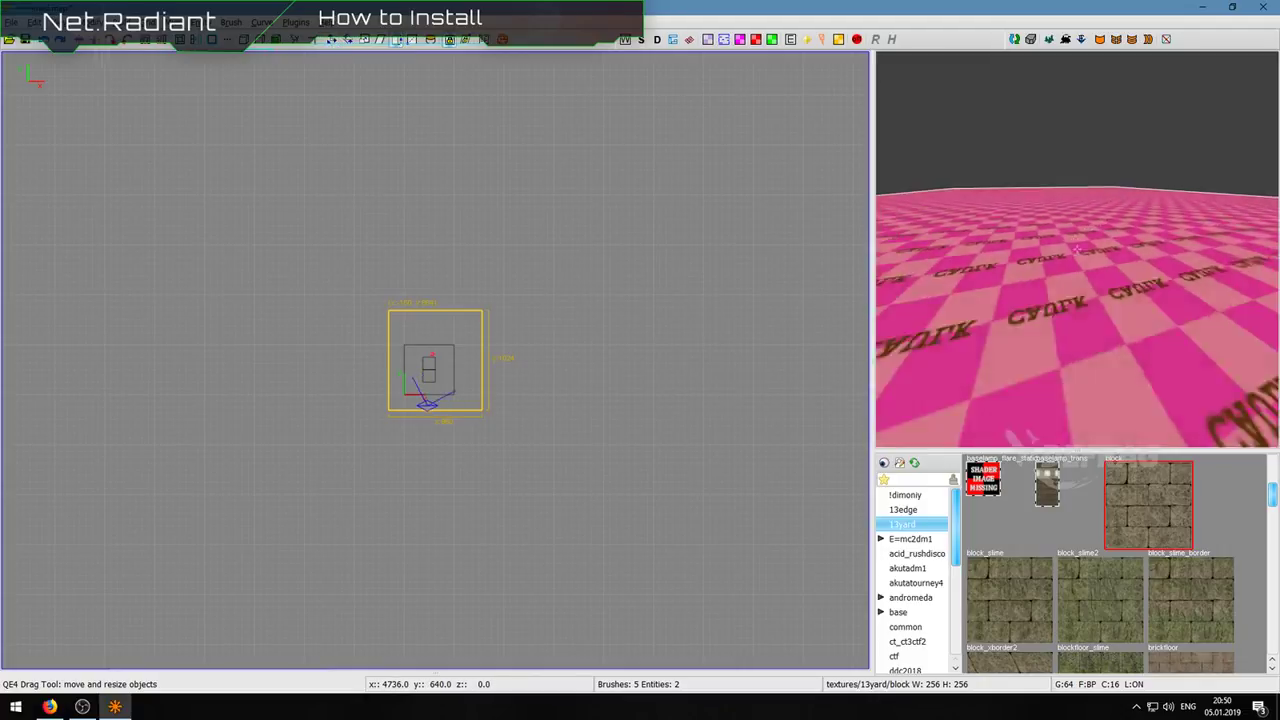
right_click(962, 313)
key("d")
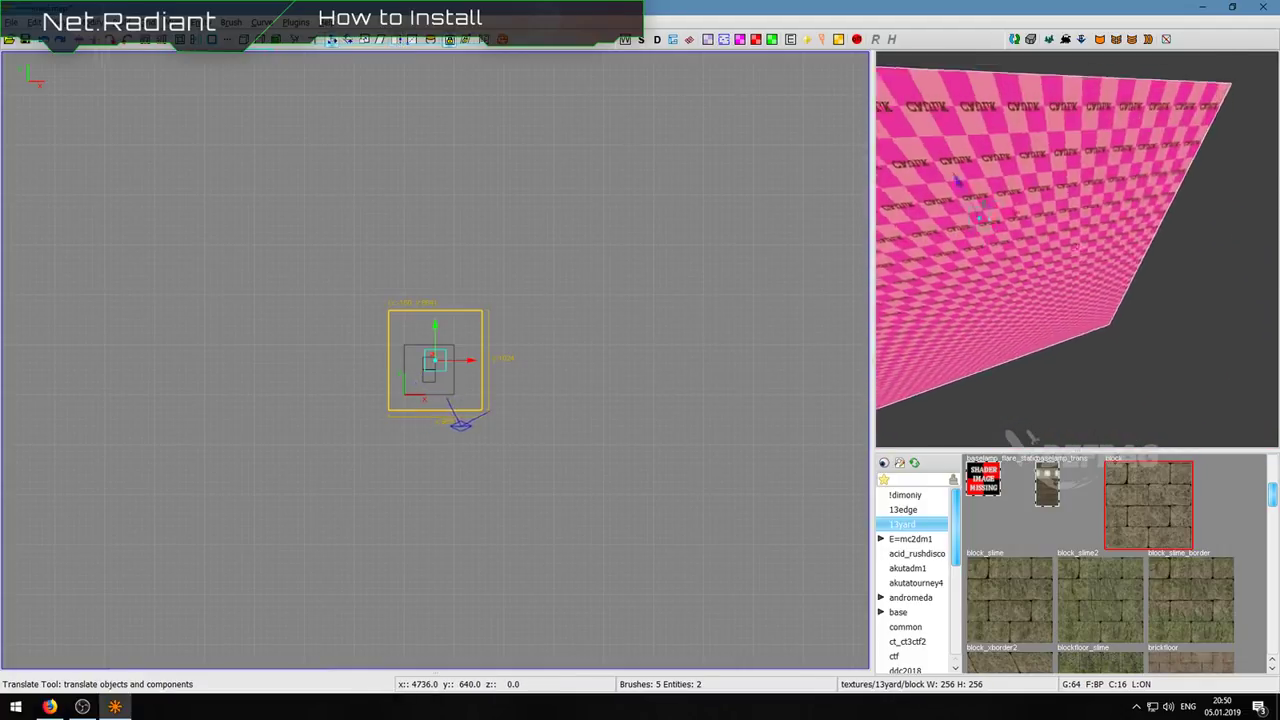
right_click(962, 313)
scroll(465, 361, "up", 1)
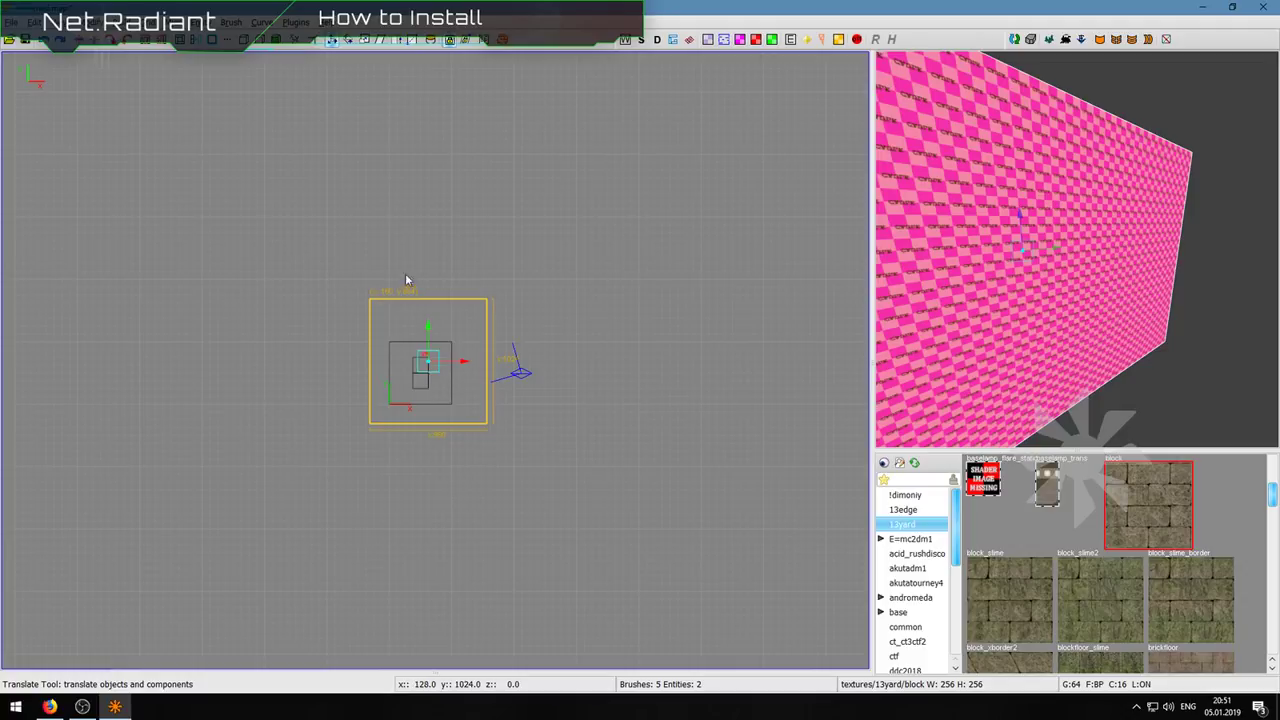
mouse_move(464, 362)
left_mouse_down()
mouse_move(424, 358)
mouse_move(464, 350)
mouse_move(301, 347)
mouse_move(286, 219)
mouse_move(377, 383)
mouse_move(458, 335)
mouse_move(474, 243)
mouse_move(231, 551)
mouse_move(256, 517)
mouse_move(456, 511)
mouse_move(445, 513)
left_mouse_up()
mouse_move(415, 329)
left_mouse_down()
mouse_move(445, 265)
mouse_move(448, 326)
mouse_move(502, 361)
mouse_move(462, 333)
left_mouse_up()
key("ctrl+Tab")
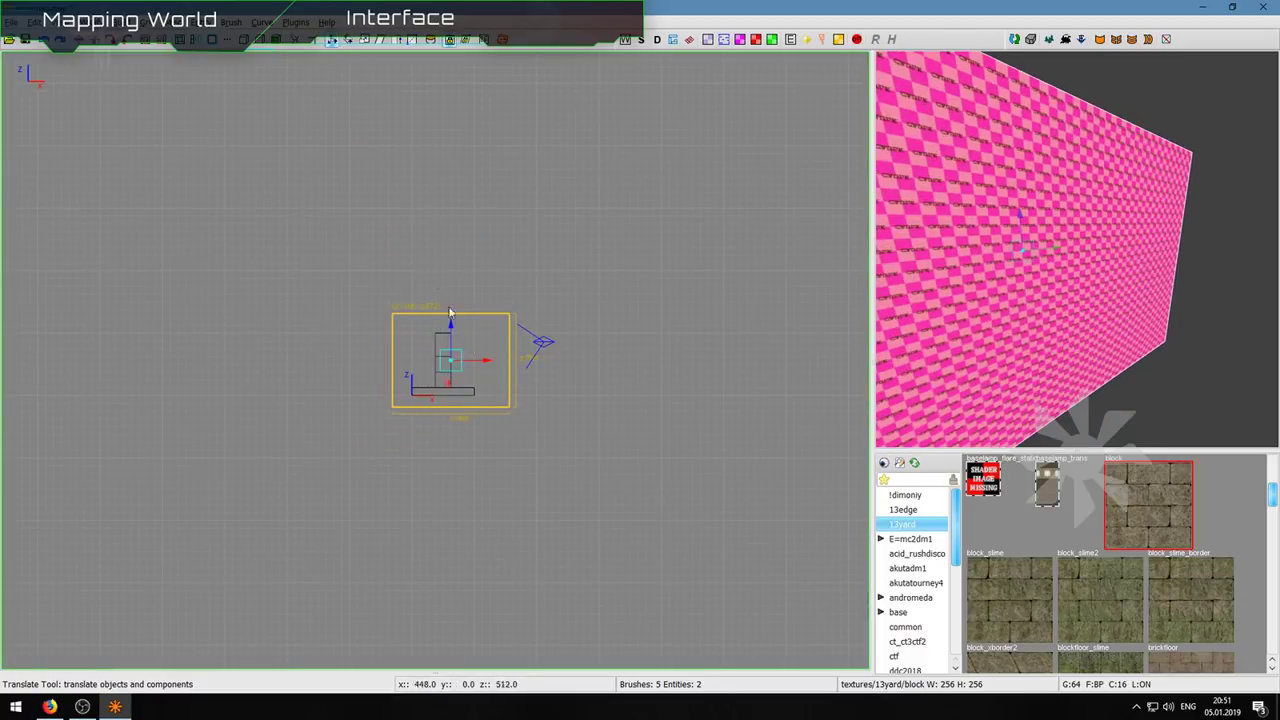
left_click(334, 40)
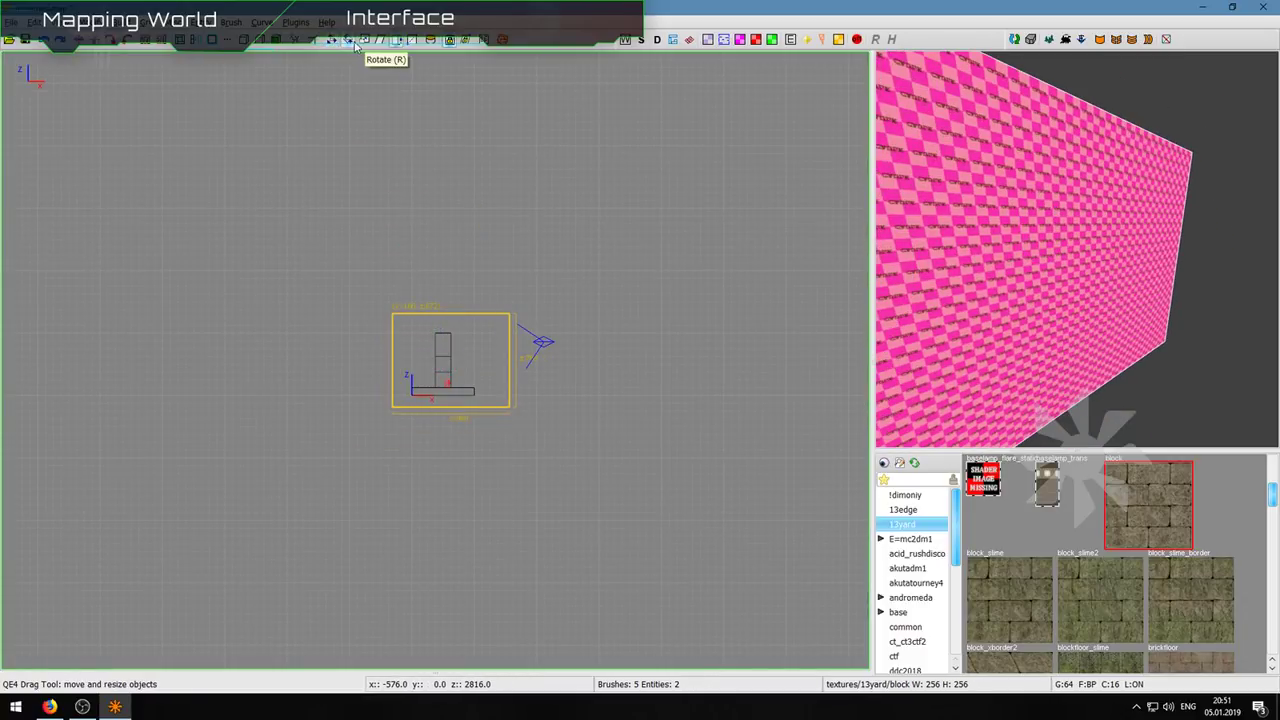
Step: Try rotating the large brush with the Rotate tool's rotation rings in the front view
left_click(349, 40)
key("r")
key("r")
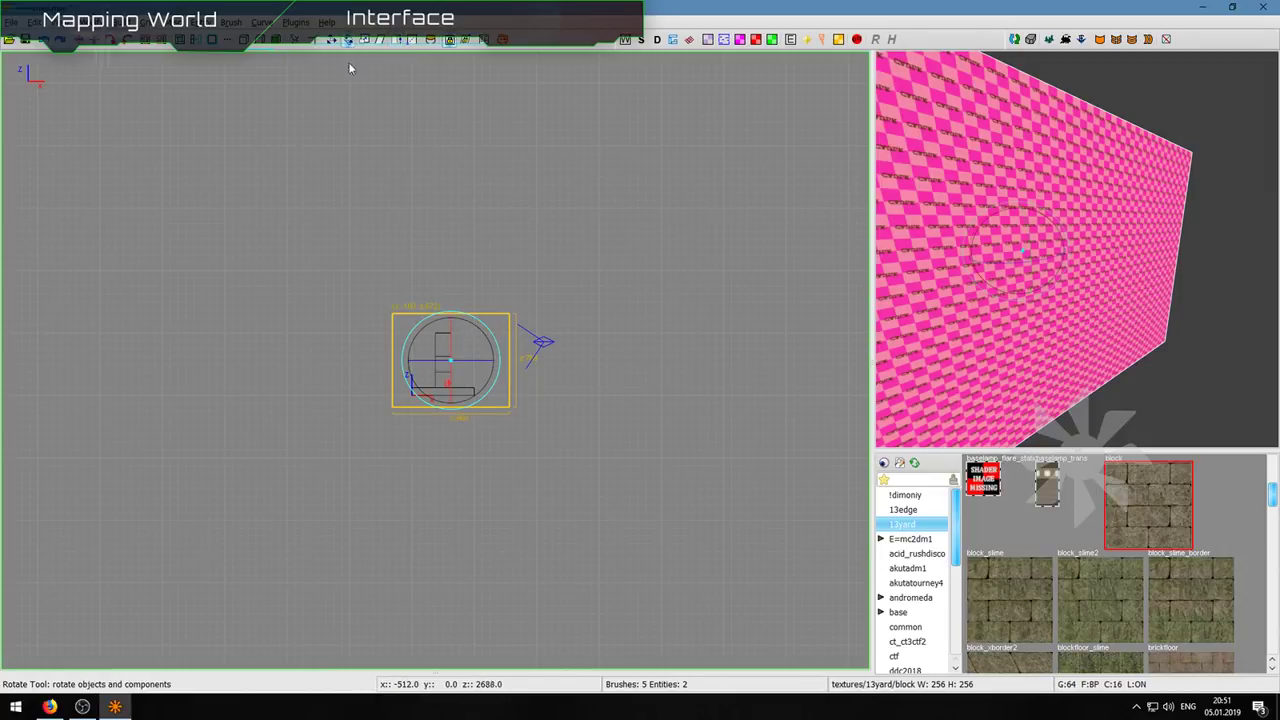
mouse_move(483, 330)
left_mouse_down()
mouse_move(536, 430)
mouse_move(551, 366)
mouse_move(394, 251)
mouse_move(490, 472)
mouse_move(537, 466)
mouse_move(503, 466)
mouse_move(363, 133)
left_mouse_up()
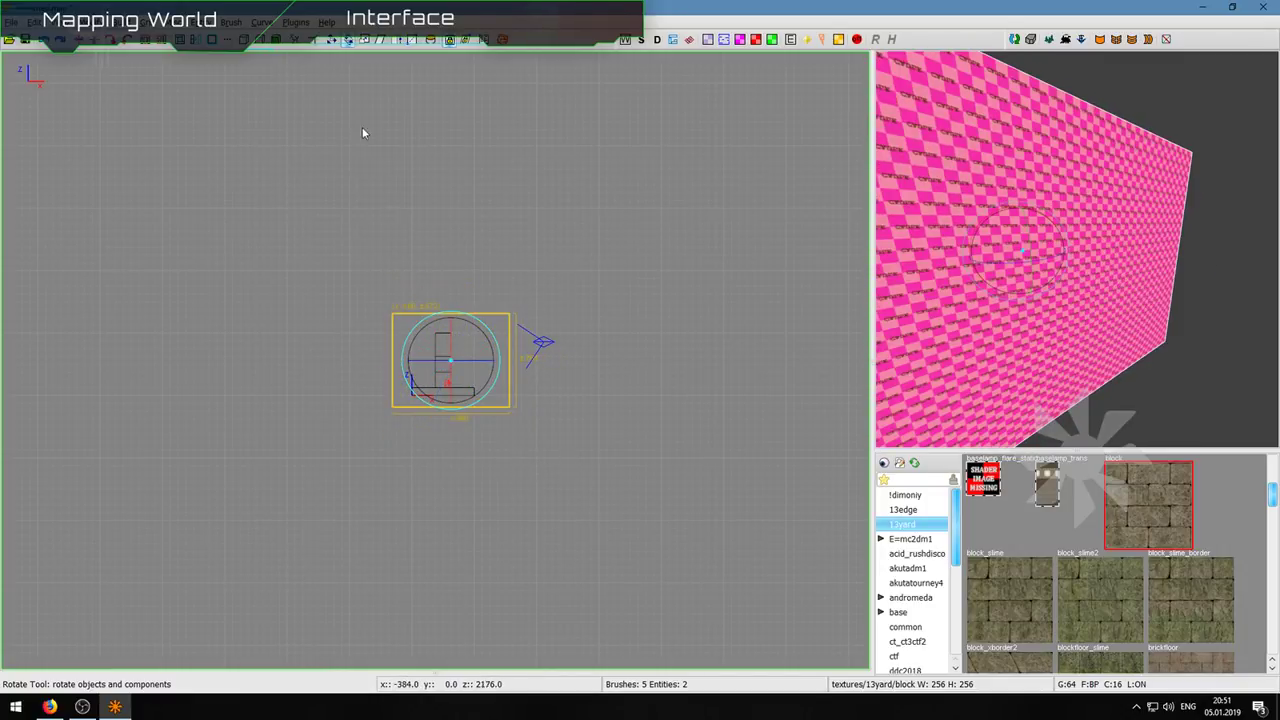
Step: Try scaling the large brush with the Scale tool in the front view, undo the scaling, and return to the drag tool
left_click(365, 41)
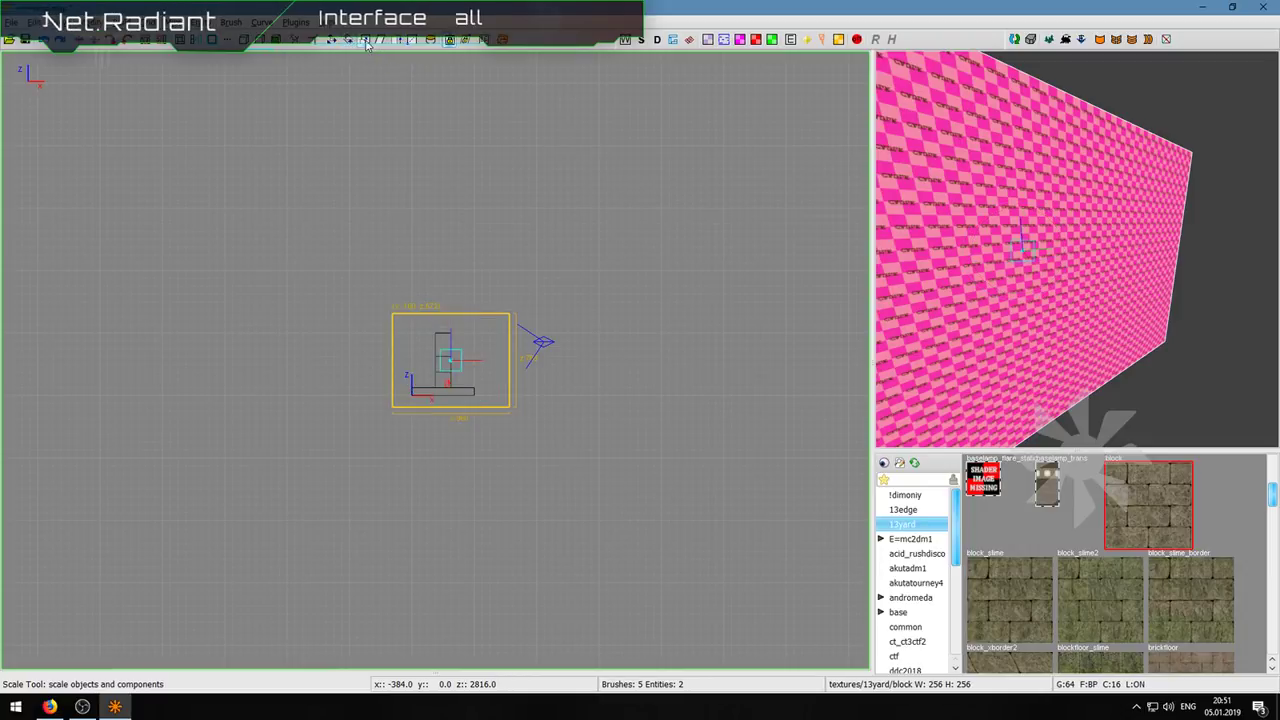
mouse_move(466, 363)
left_mouse_down()
mouse_move(503, 363)
mouse_move(471, 360)
mouse_move(463, 257)
left_mouse_up()
key("ctrl+z")
key("ctrl+z")
key("q")
scroll(517, 349, "down", 1)
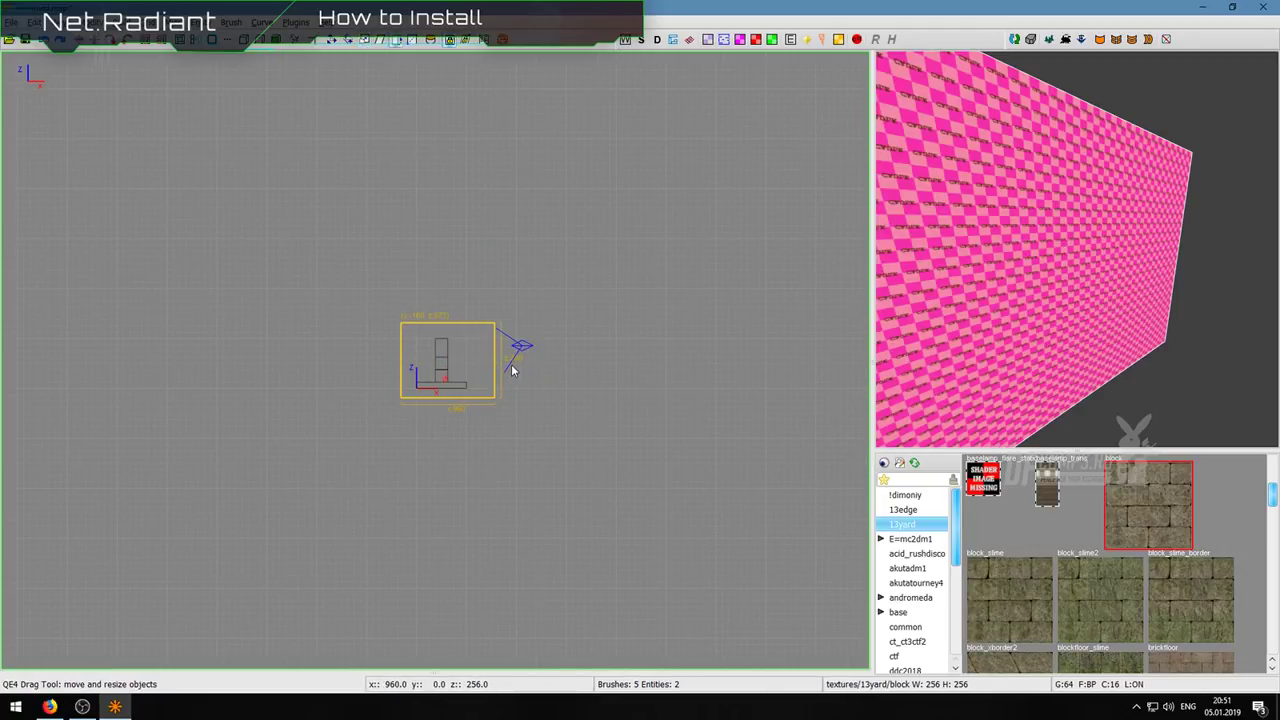
scroll(510, 365, "up", 2)
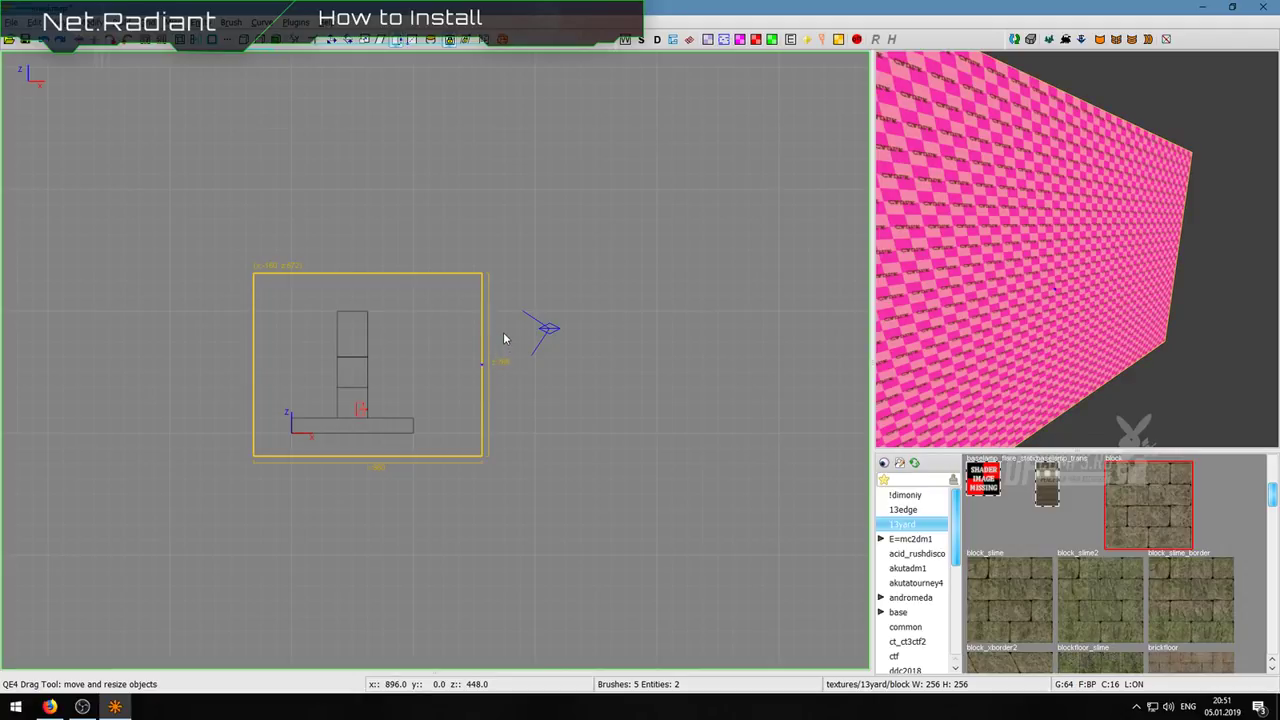
Step: Stretch and shrink the large brush along the X axis in the front view with the drag tool
left_click_drag(504, 334, 630, 341)
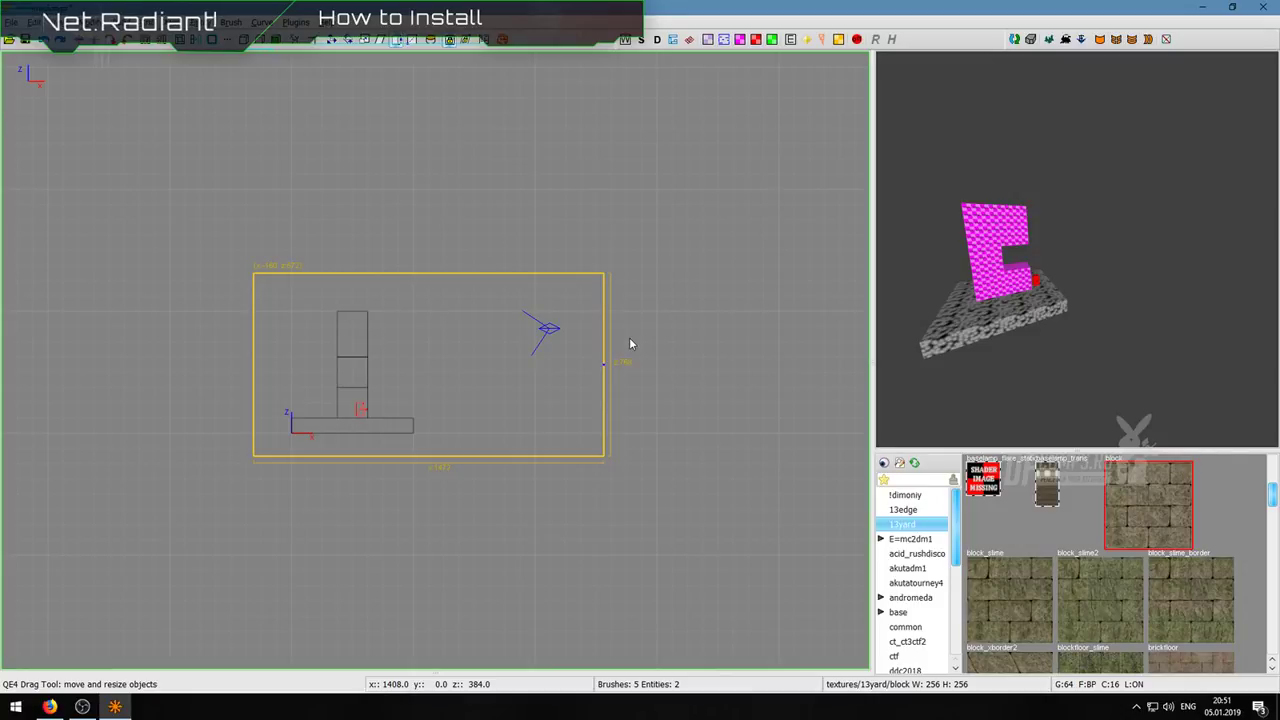
left_click_drag(623, 344, 474, 342)
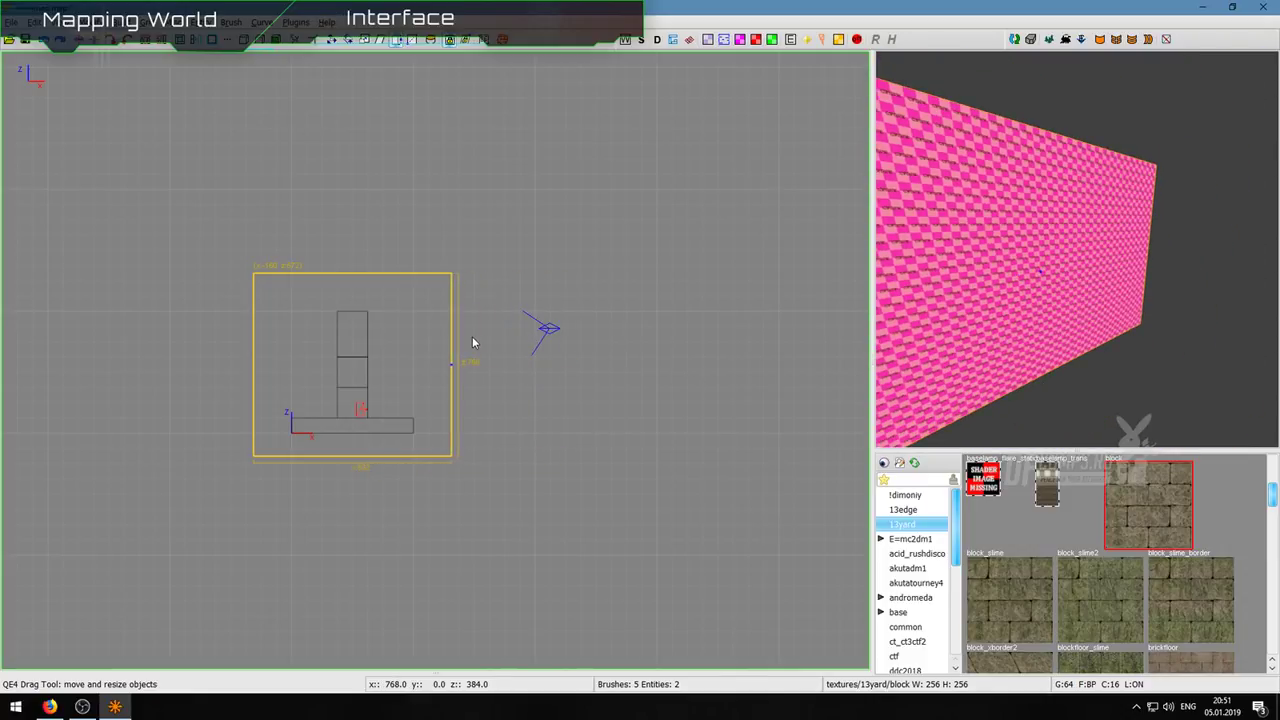
mouse_move(480, 377)
left_mouse_down()
mouse_move(666, 369)
mouse_move(460, 354)
left_mouse_up()
mouse_move(405, 215)
left_mouse_down()
mouse_move(361, 103)
mouse_move(385, 207)
left_mouse_up()
left_click_drag(516, 397, 638, 385)
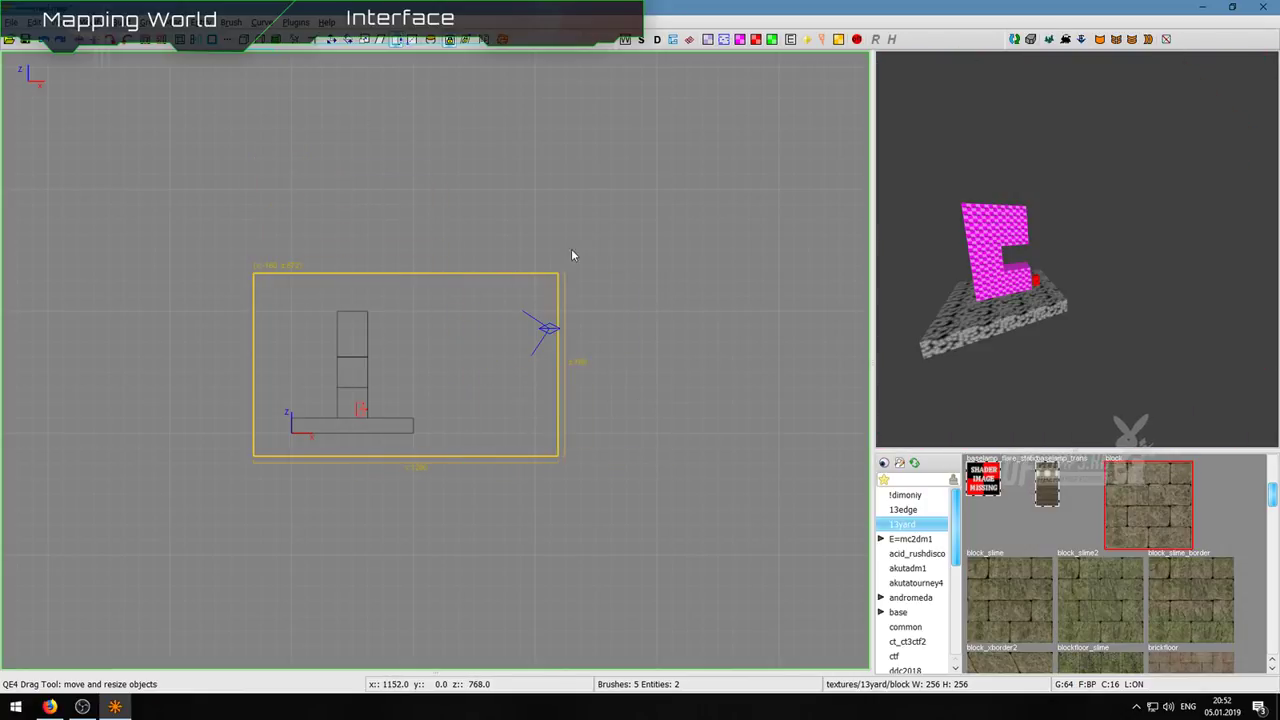
mouse_move(578, 264)
left_mouse_down()
mouse_move(750, 118)
mouse_move(454, 280)
mouse_move(456, 258)
left_mouse_up()
Step: Move the large brush in the front view so that it still surrounds the floor and pillars
left_click_drag(408, 367, 414, 368)
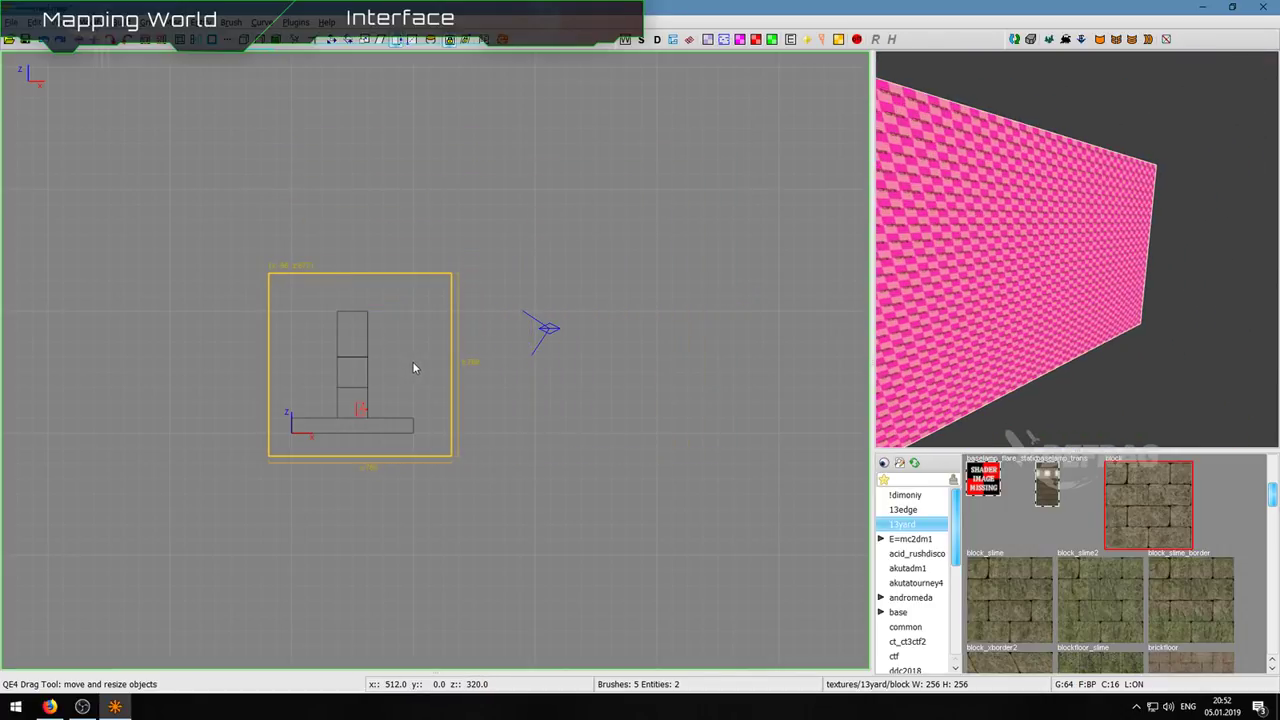
scroll(271, 285, "up", 3)
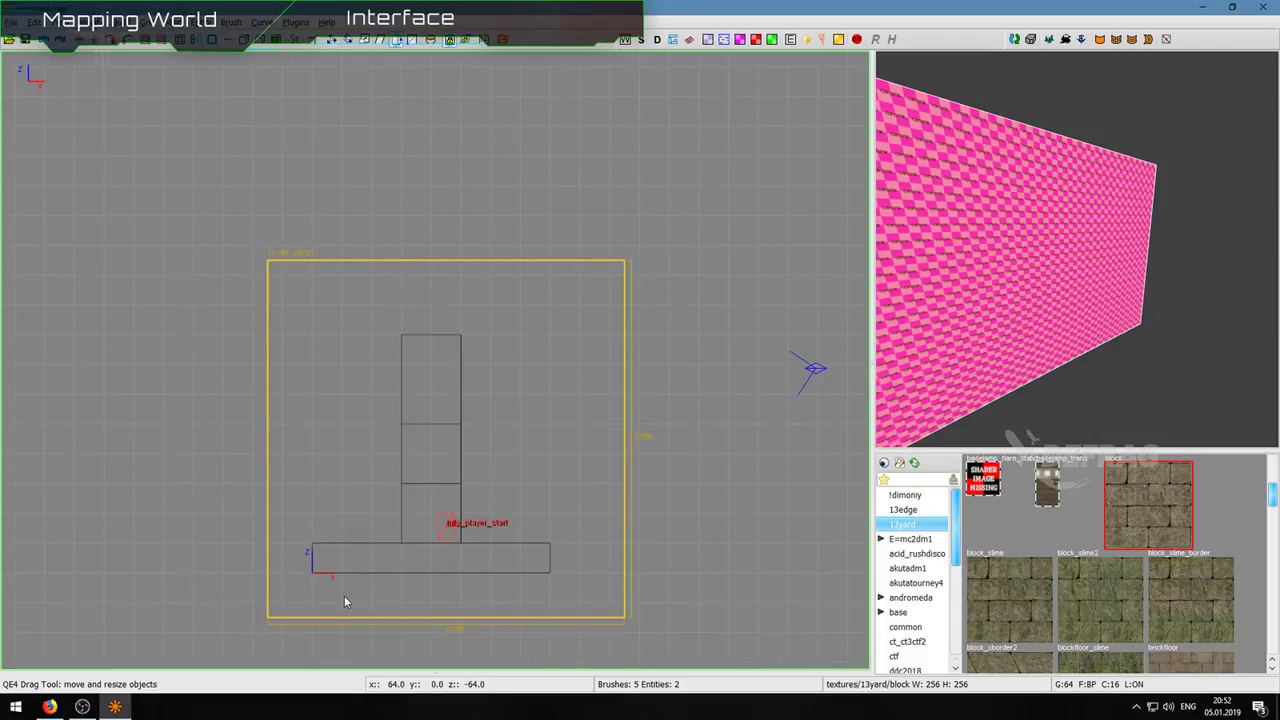
key("ctrl+g")
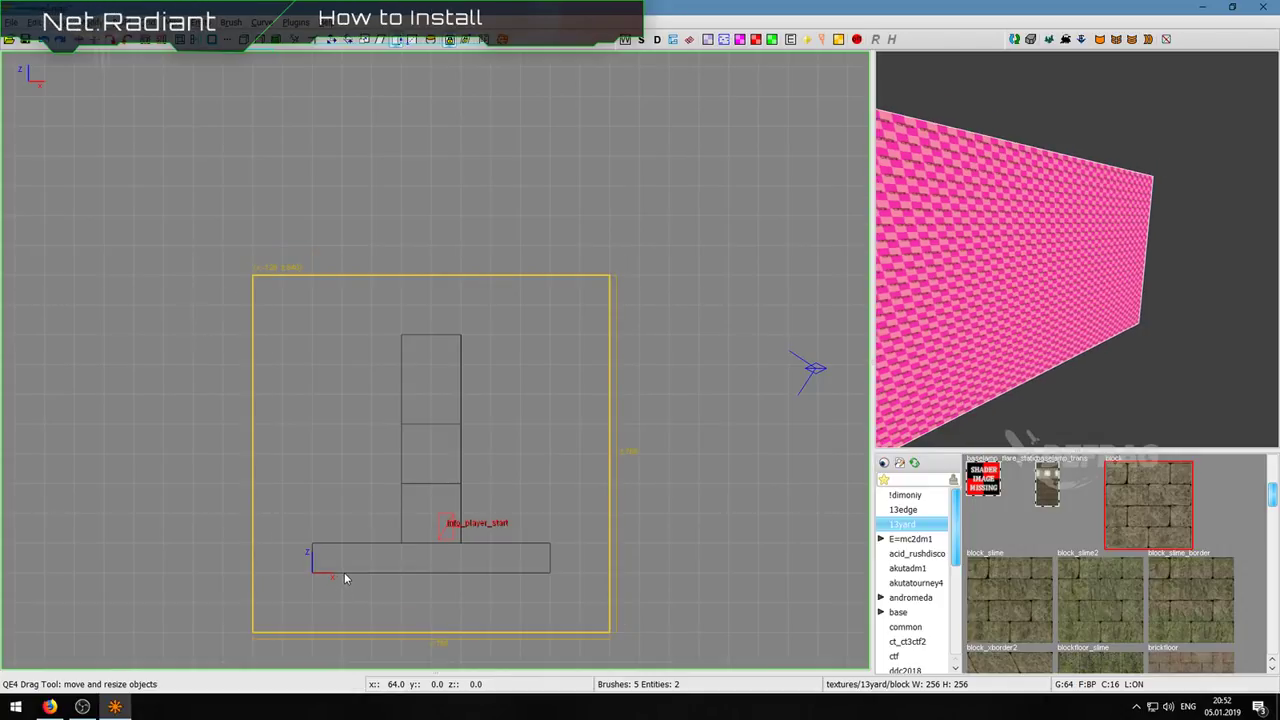
left_click_drag(469, 484, 475, 458)
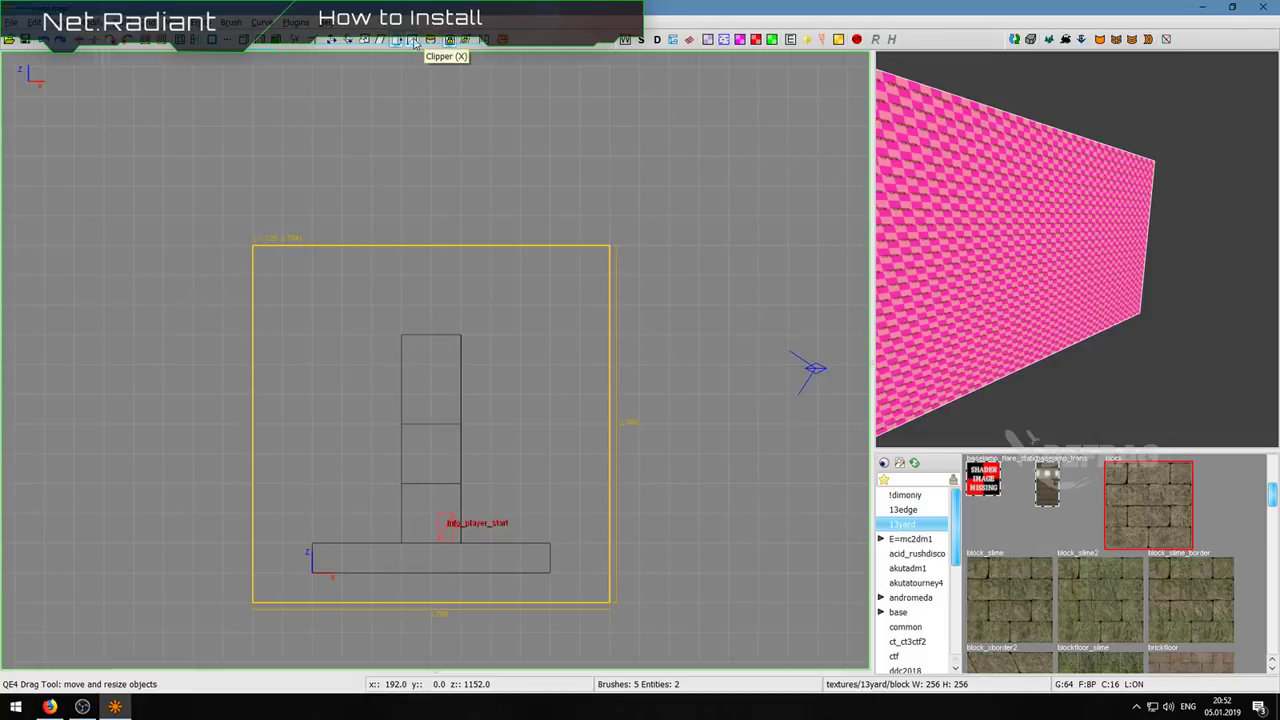
Step: Try collapsing the large brush into a triangular wedge by moving its upper corner onto the lower one, undo it, and deselect the brush
right_click(965, 287)
key("w")
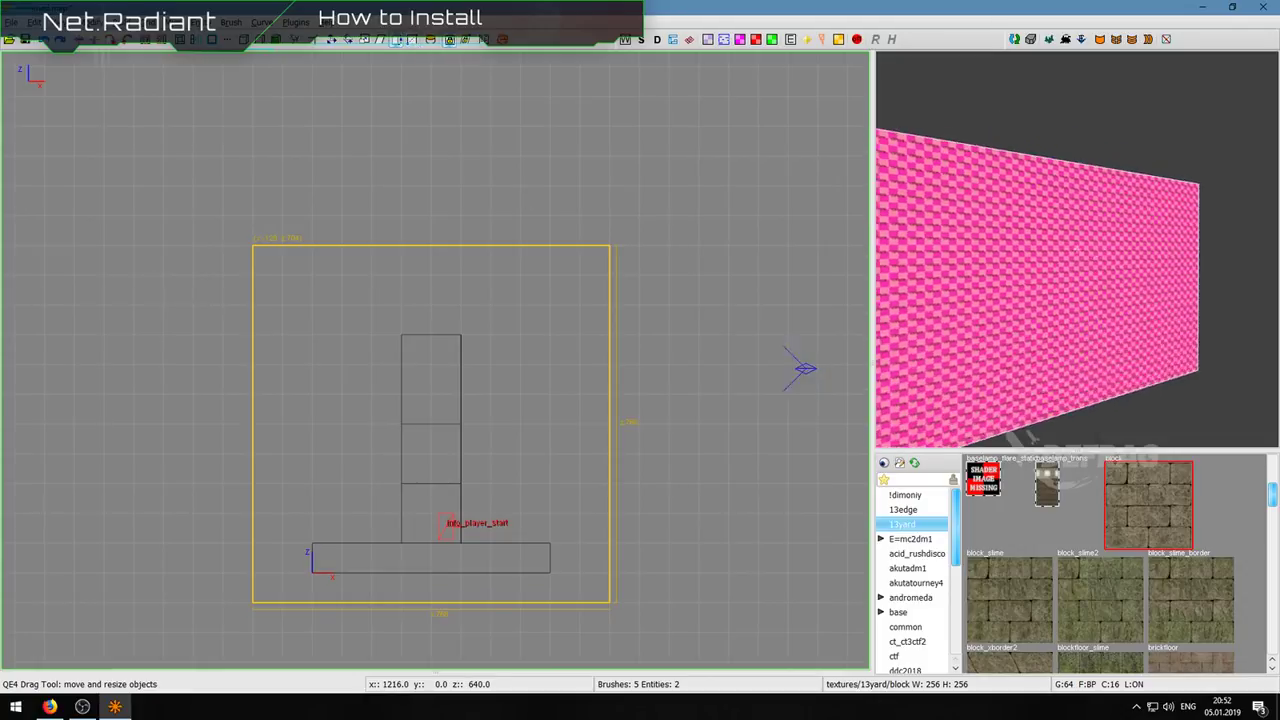
middle_click_drag(710, 368, 760, 363)
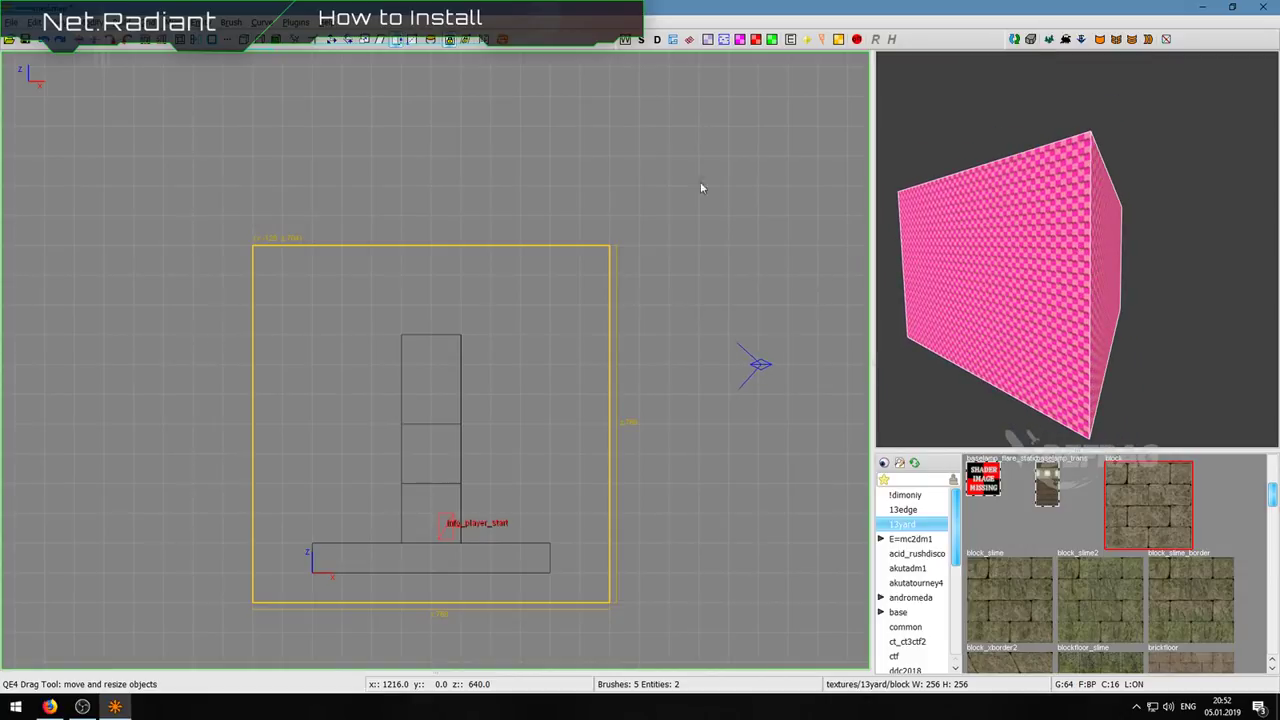
scroll(470, 302, "down", 1)
scroll(470, 308, "down", 2)
scroll(420, 380, "up", 1)
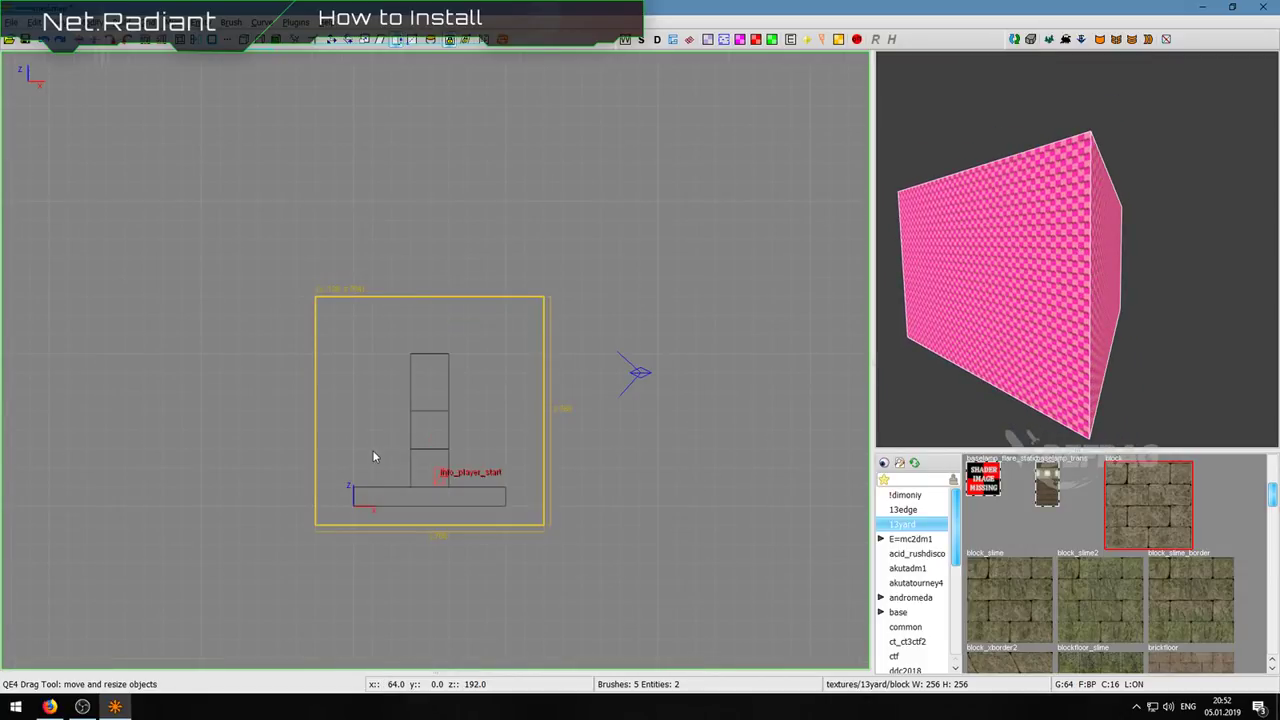
left_click_drag(317, 297, 316, 527)
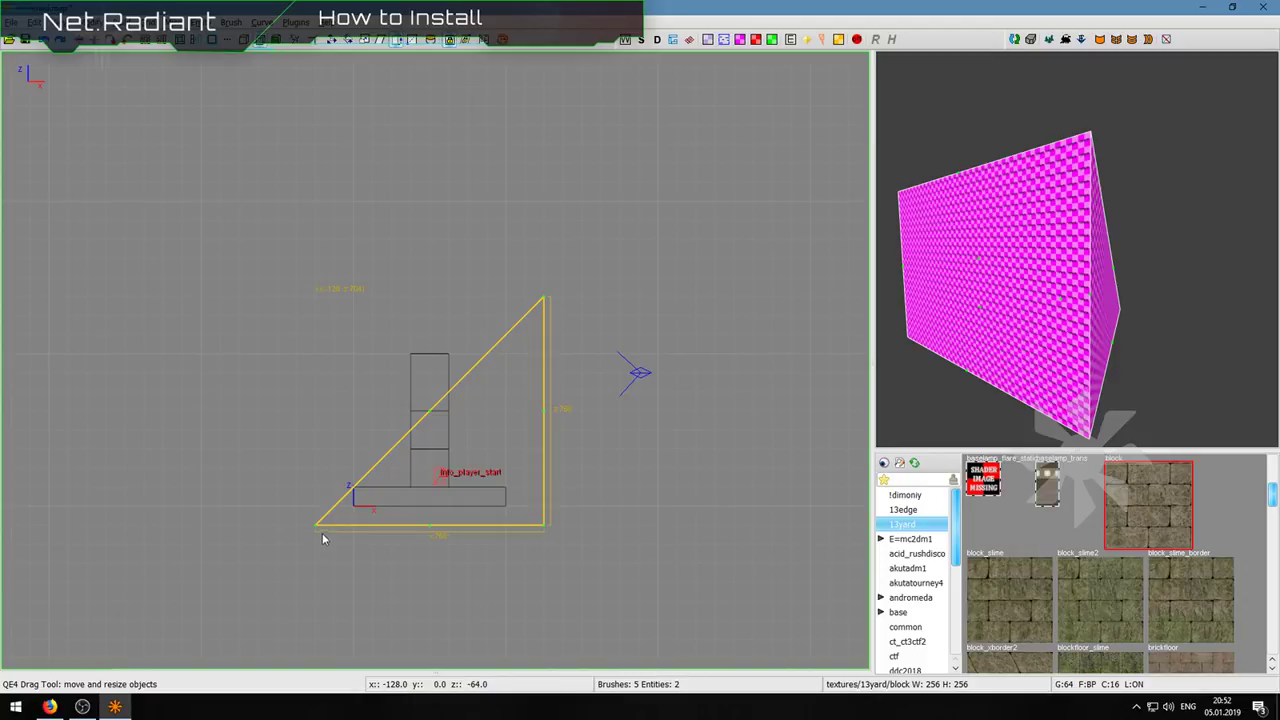
key("ctrl+z")
mouse_move(316, 302)
left_mouse_down()
mouse_move(317, 354)
mouse_move(317, 297)
left_mouse_up()
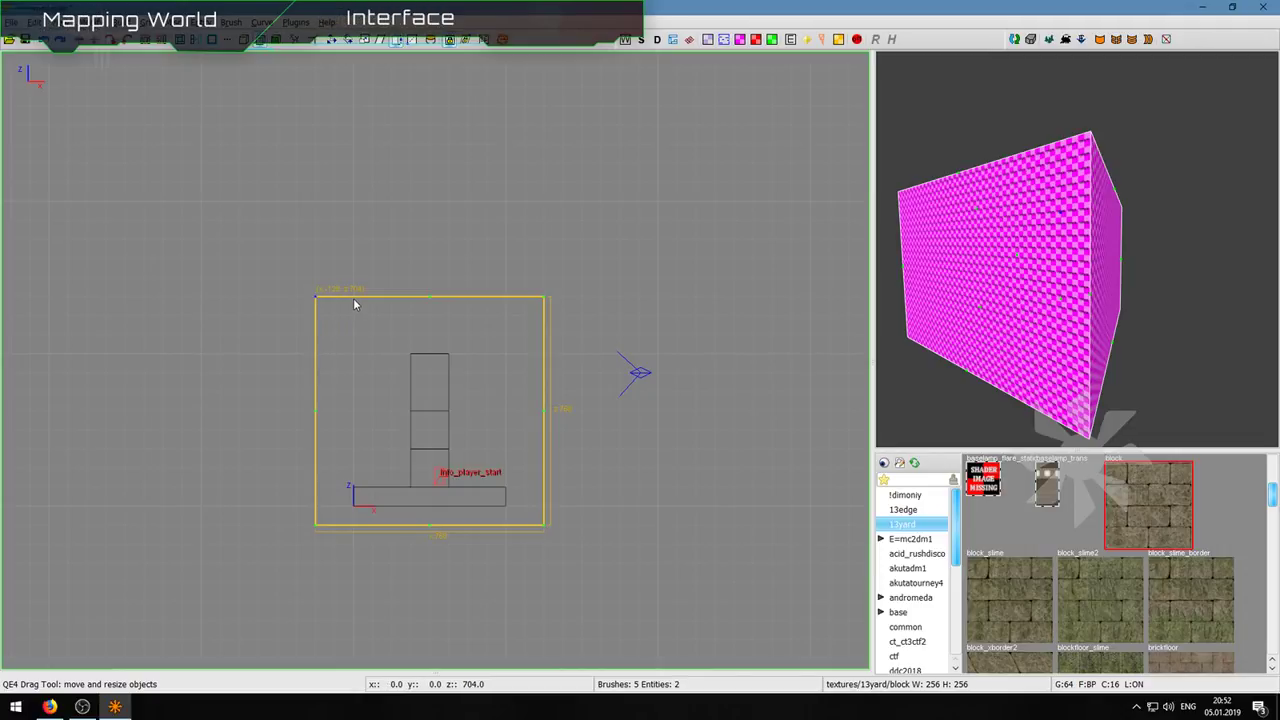
key("Escape")
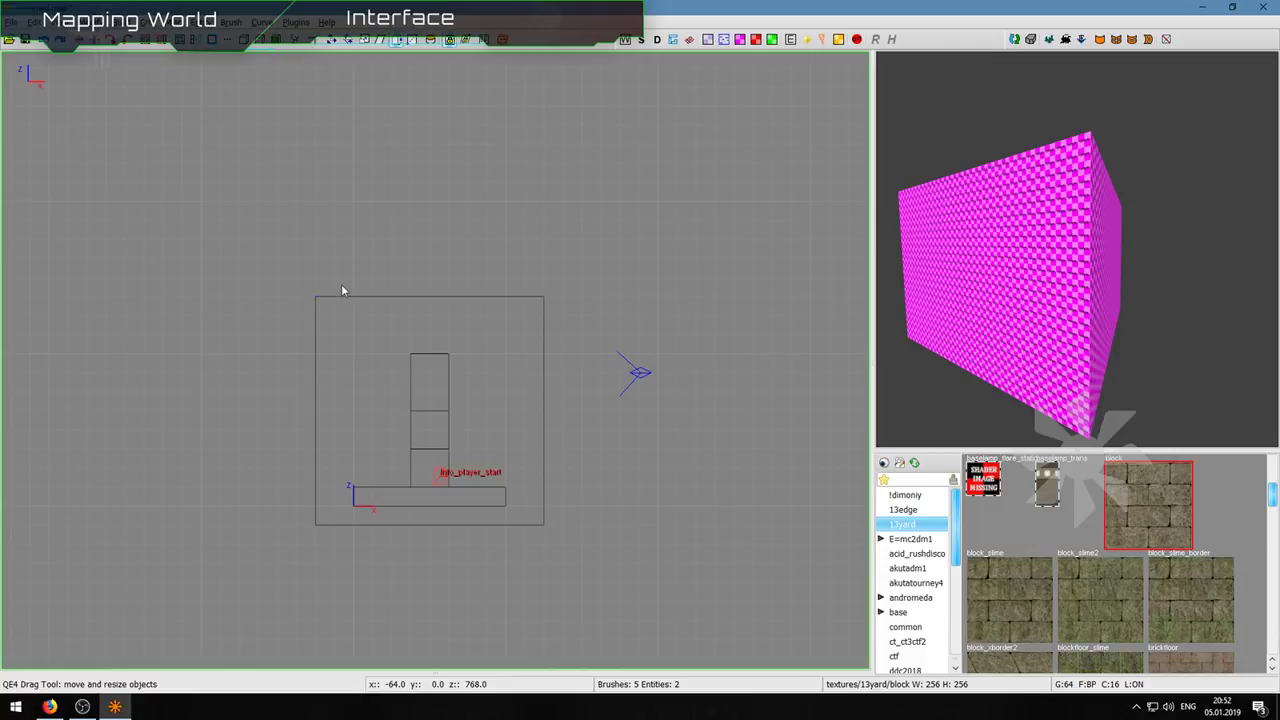
Step: Try sloping the large brush's top by lowering one upper corner in the front view, and undo the changes
left_click(349, 354, "shift")
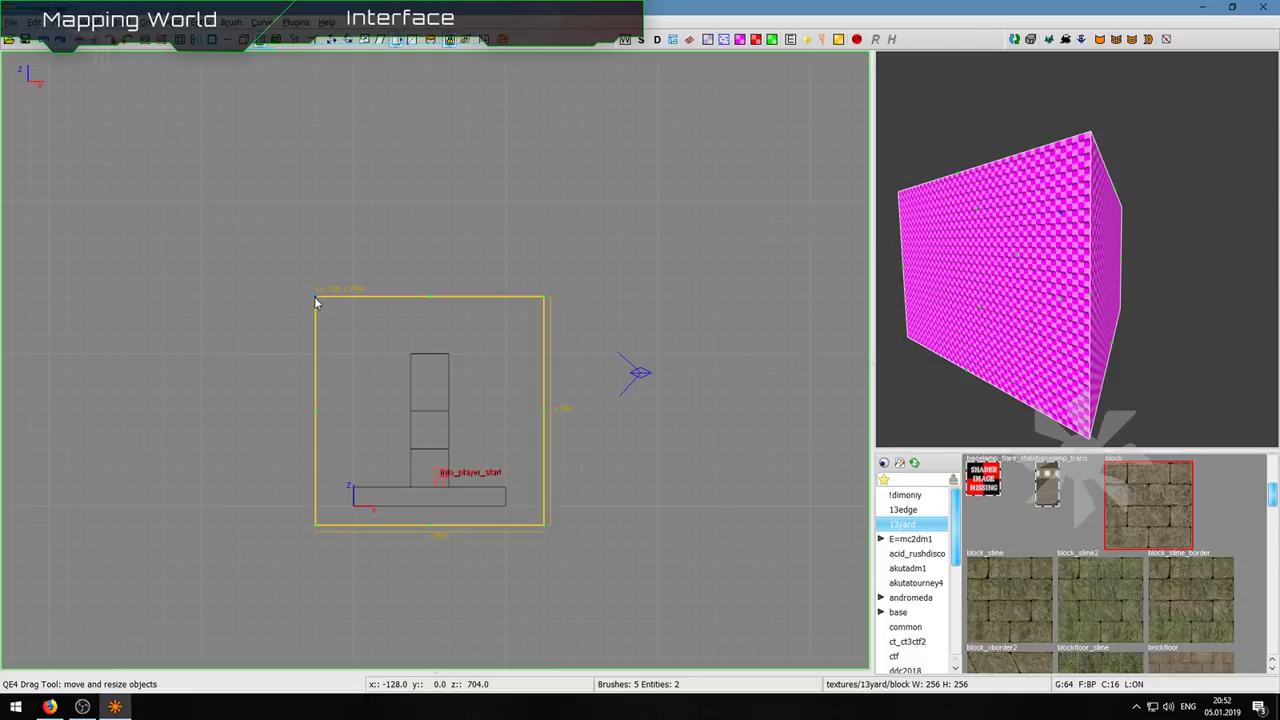
left_click_drag(317, 303, 322, 350)
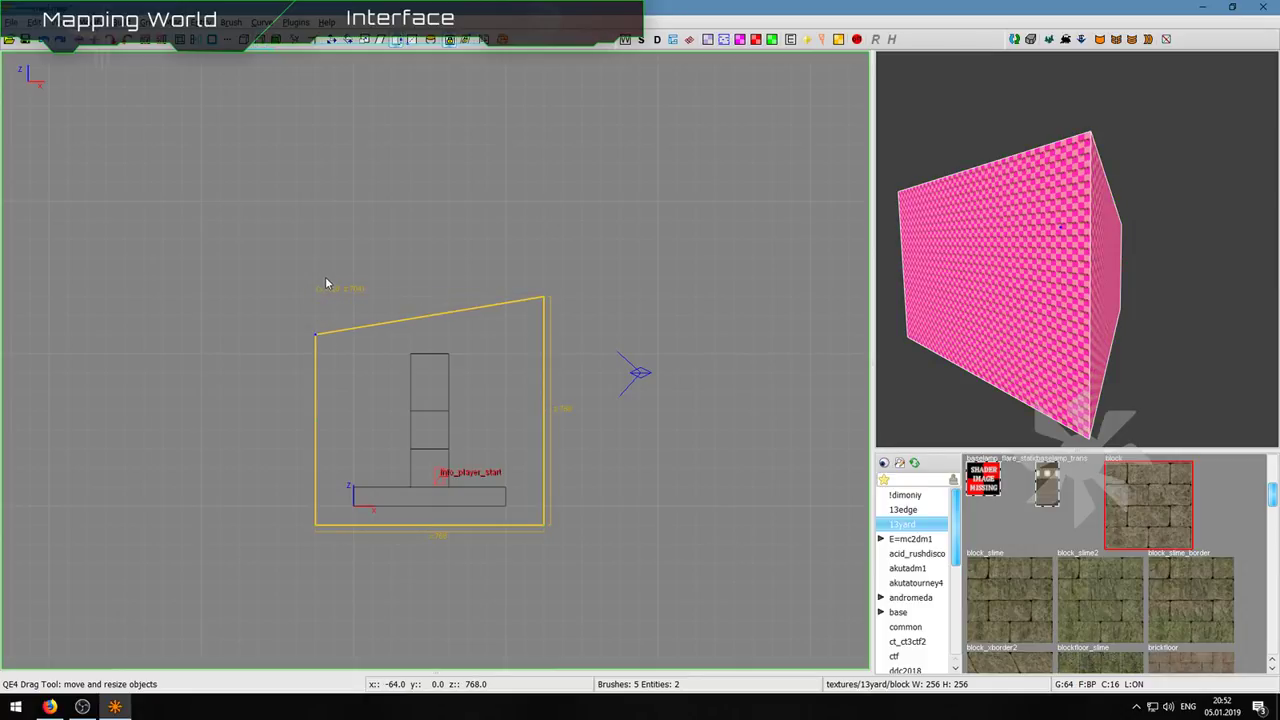
key("Escape")
scroll(316, 335, "up", 4)
scroll(315, 335, "down", 4)
mouse_move(308, 332)
left_mouse_down()
mouse_move(345, 247)
mouse_move(347, 272)
mouse_move(397, 249)
mouse_move(658, 238)
mouse_move(449, 291)
mouse_move(386, 265)
mouse_move(406, 325)
left_mouse_up()
scroll(388, 331, "up", 1)
key("BackSpace")
left_click(387, 355, "shift")
key("ctrl+z")
Step: Reselect the large brush, try moving its upper corner again, and deselect the brush
key("Escape")
left_click(316, 291, "shift")
key("BackSpace")
left_click(414, 370, "shift")
left_click_drag(374, 350, 375, 308)
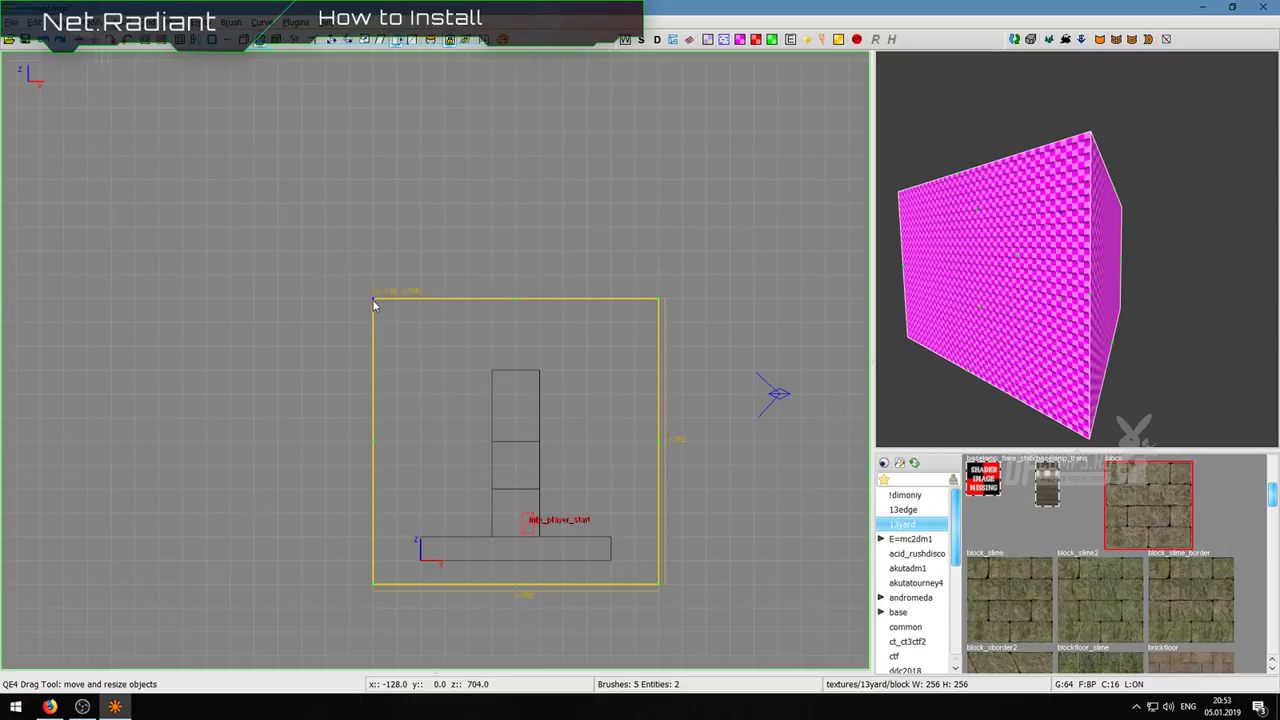
key("Escape")
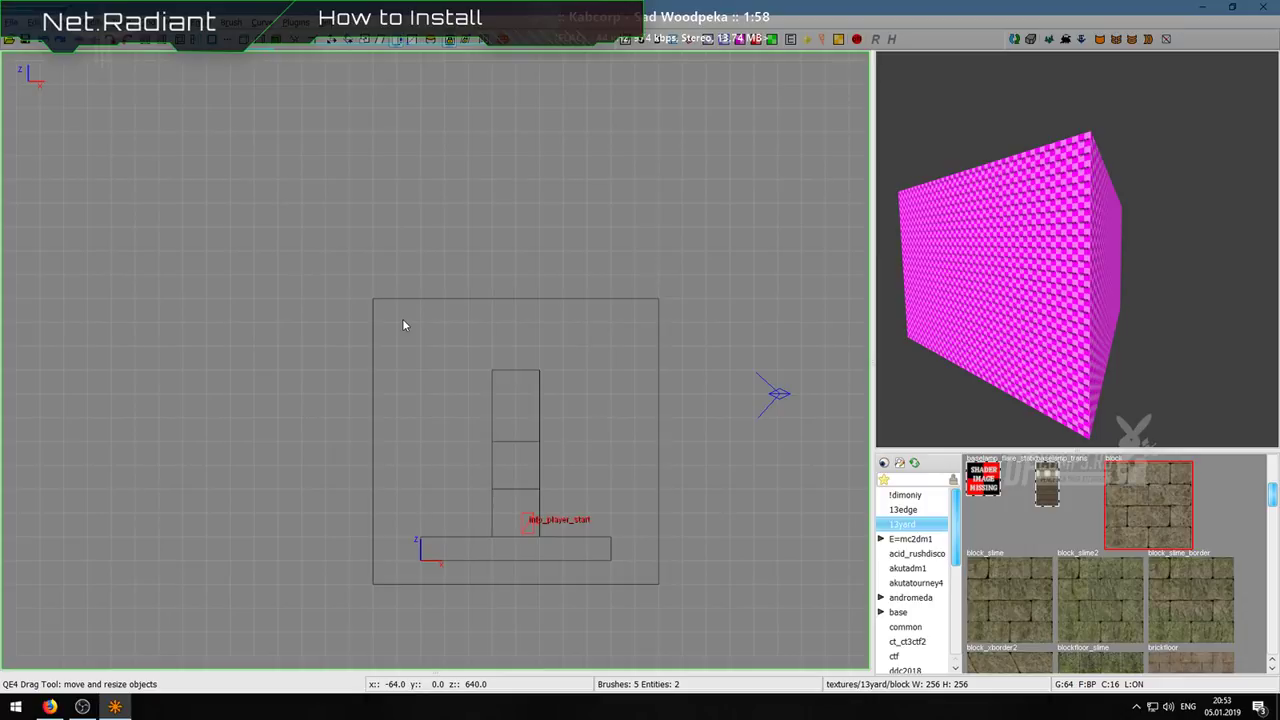
left_click(404, 325, "shift")
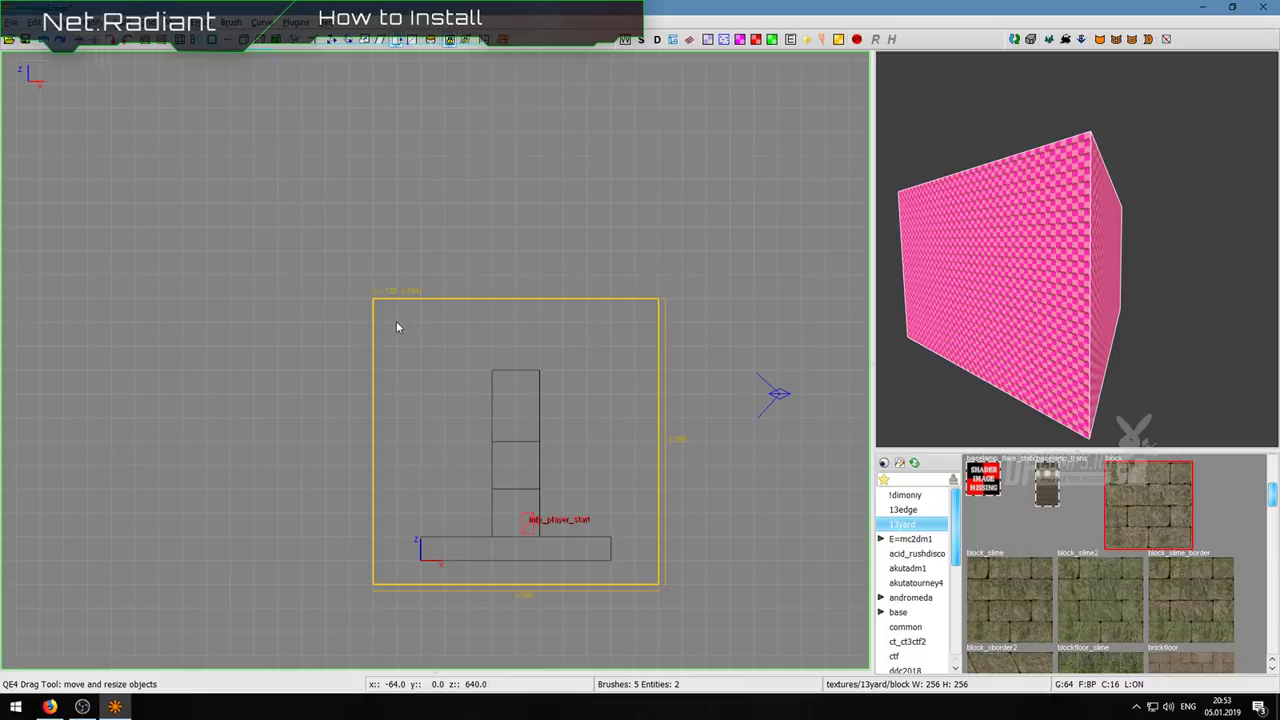
scroll(399, 324, "down", 4)
key("Escape")
scroll(540, 412, "down", 2)
scroll(541, 414, "down", 1)
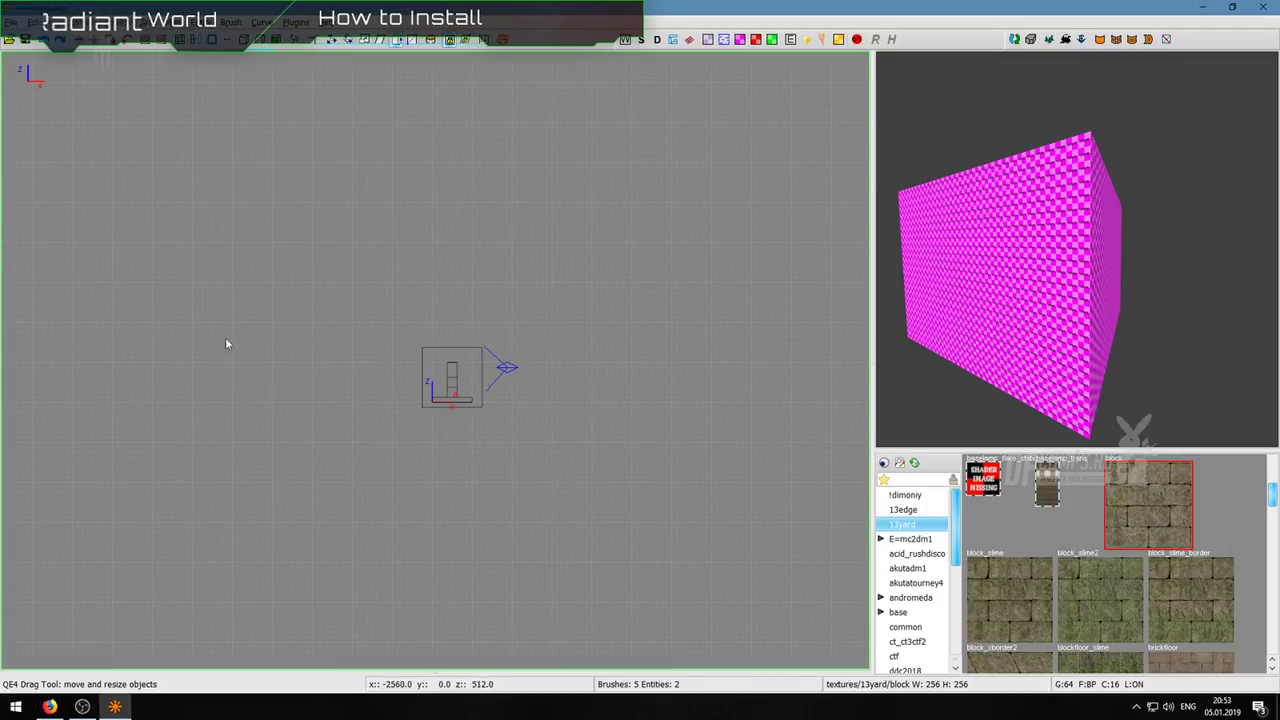
scroll(370, 432, "up", 1)
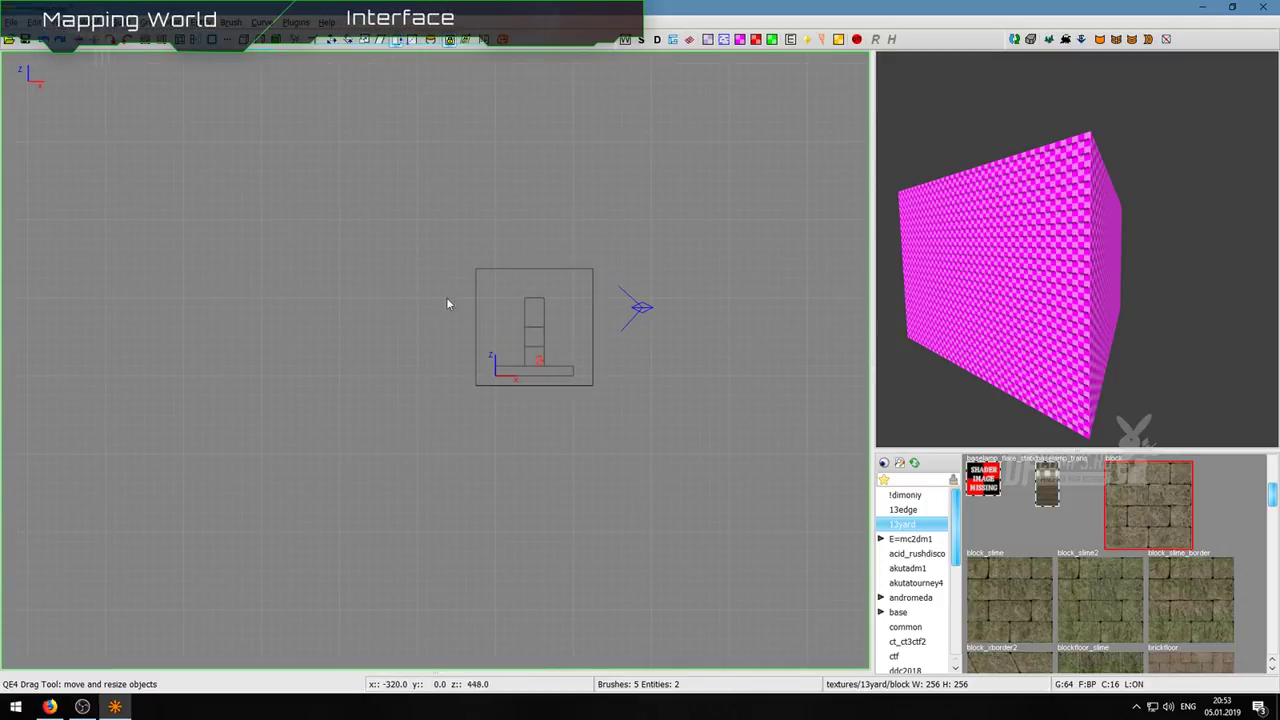
scroll(548, 410, "up", 2)
right_click_drag(553, 291, 486, 421)
Step: Try cutting the large brush's upper corner with the Clipper from X -128, Z 512 to X 0, Z 704, and undo the cut
left_click(494, 377, "shift")
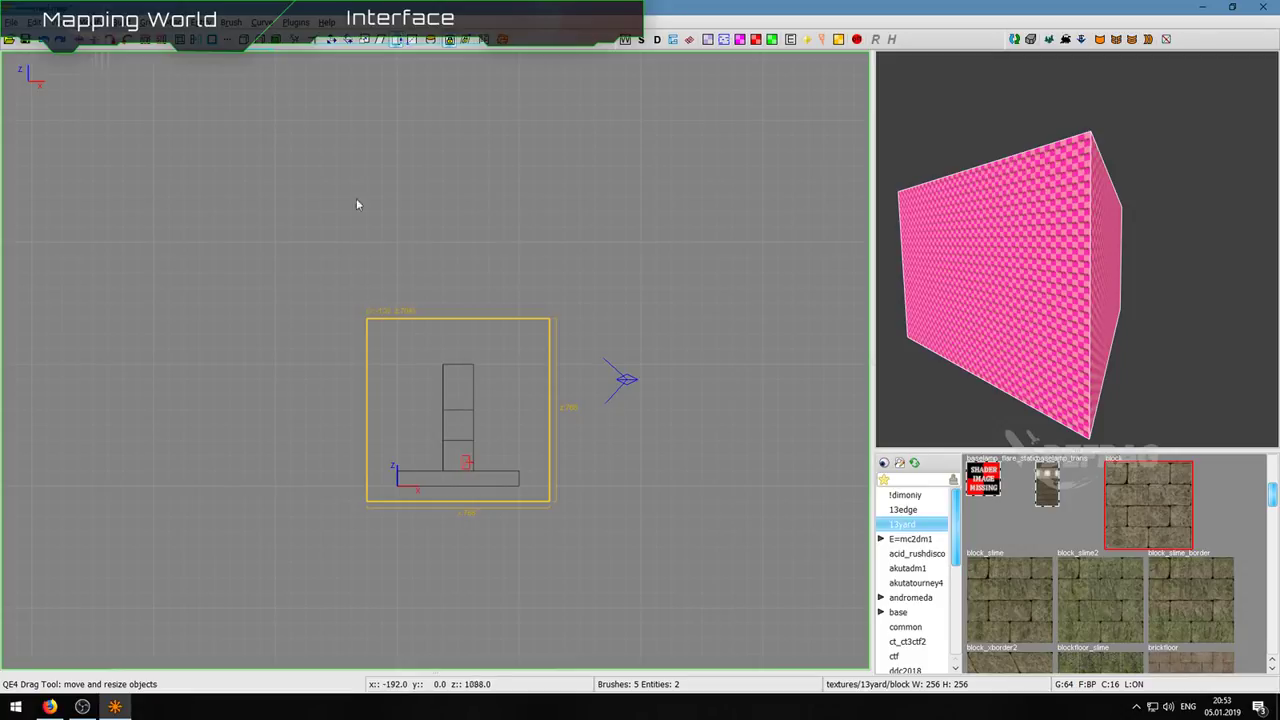
scroll(386, 360, "up", 4)
key("x")
left_click(342, 367)
left_click(417, 257)
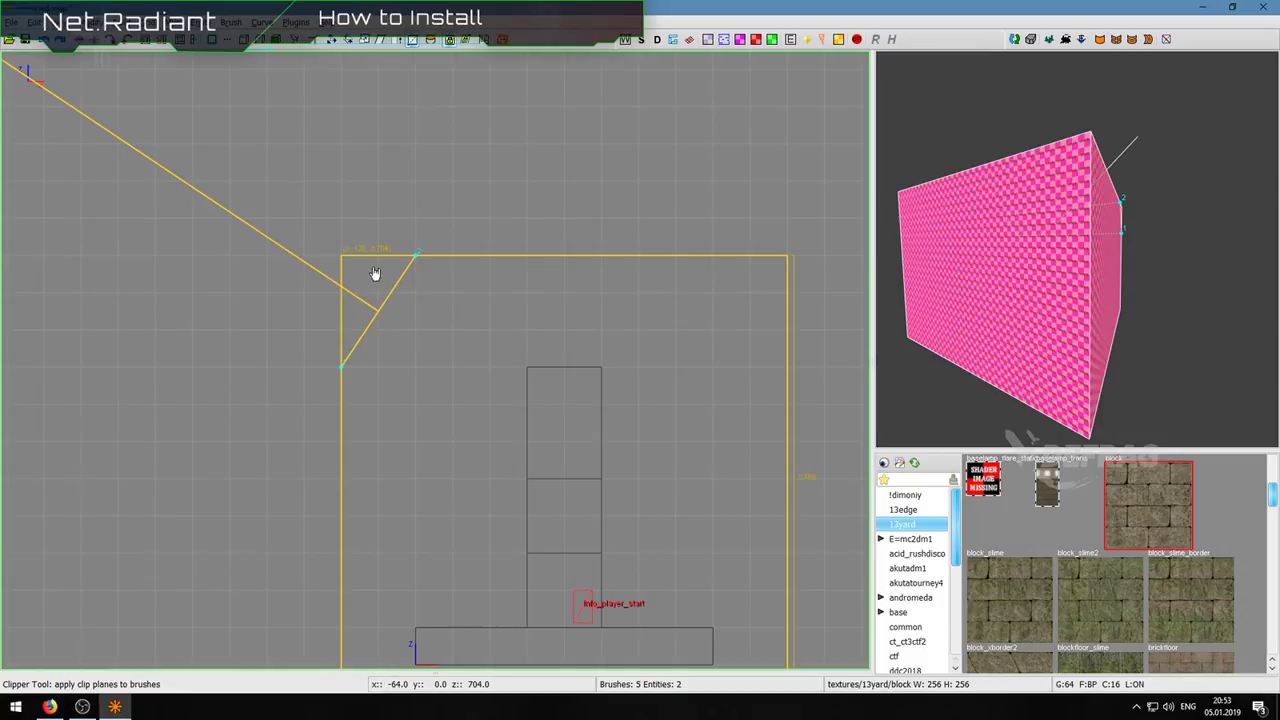
key("Return")
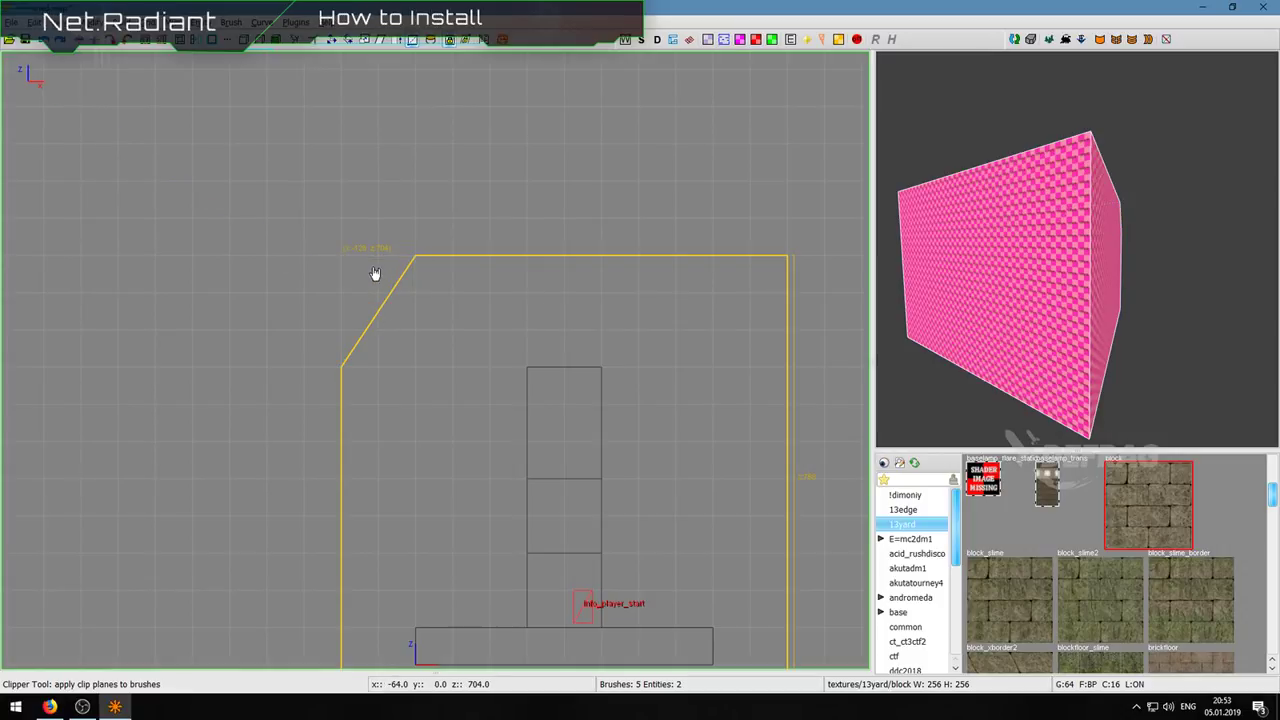
key("ctrl+z")
Step: Try the same corner clip with the points in reverse order to keep only the small wedge, and undo it
left_click(417, 260)
left_click(347, 369)
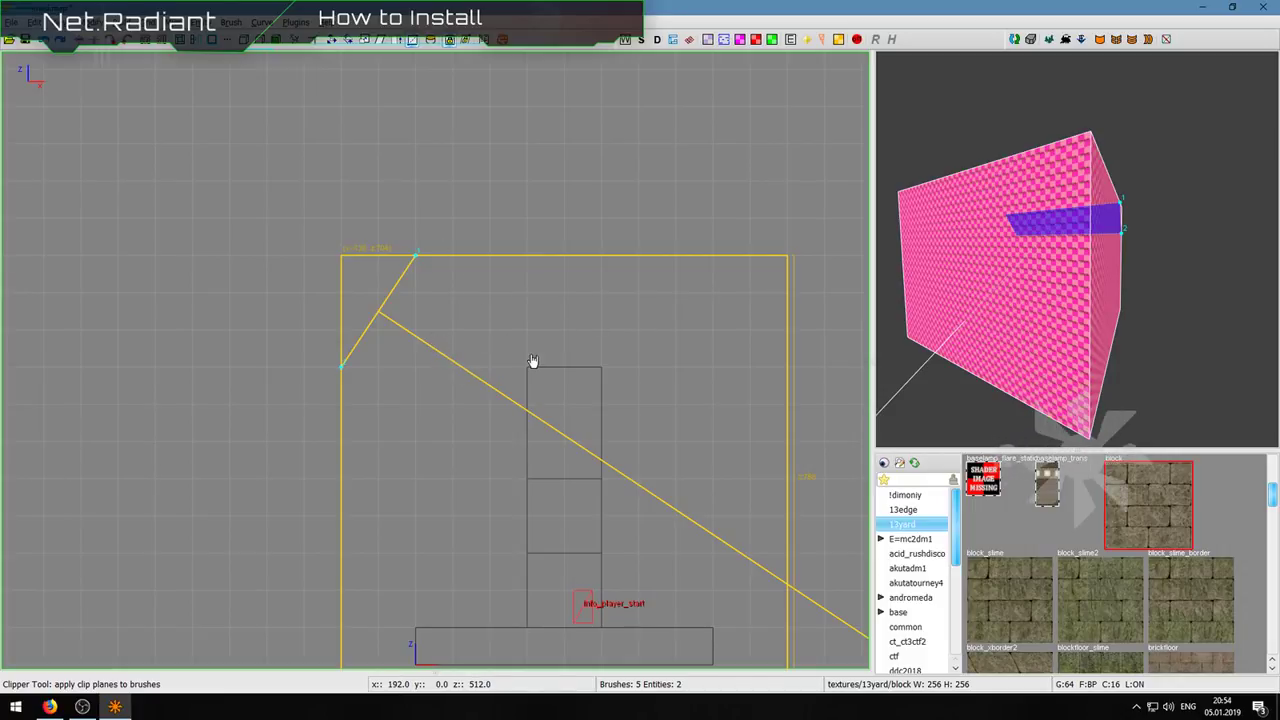
key("Return")
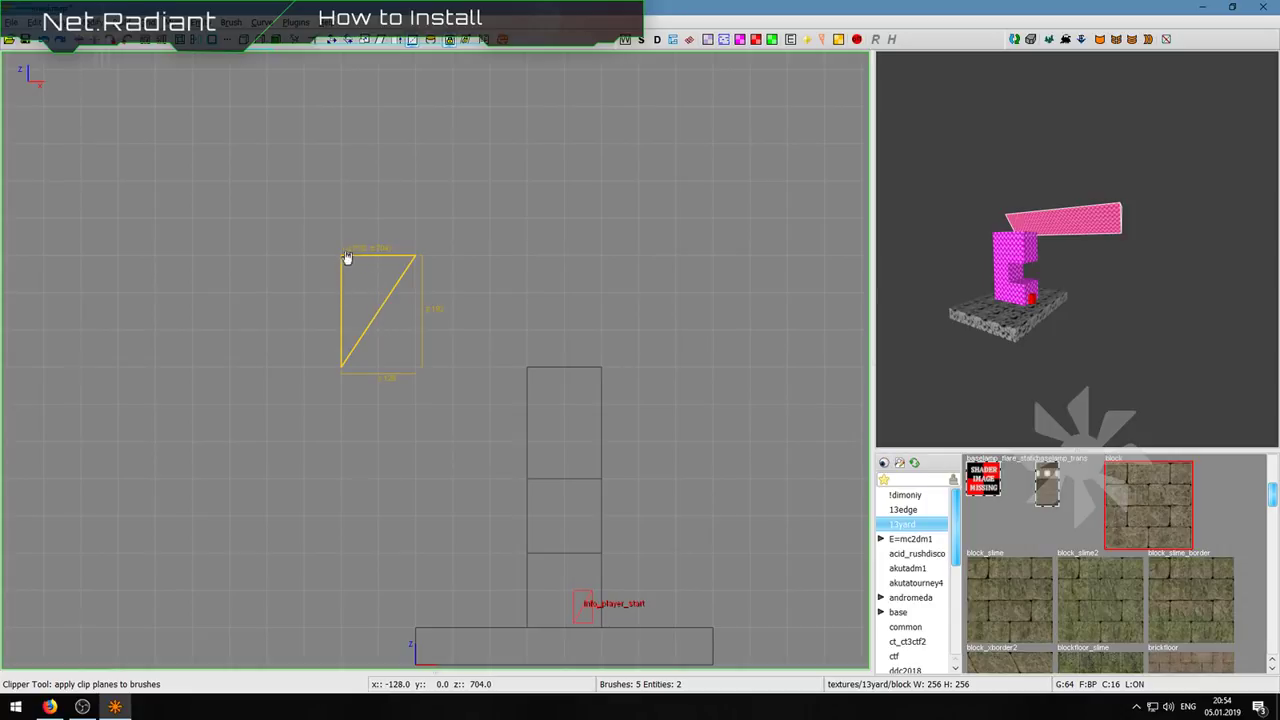
key("ctrl+z")
Step: Place the corner's two clip points in both orders to compare the clip directions, and clear them without cutting
left_click(417, 274)
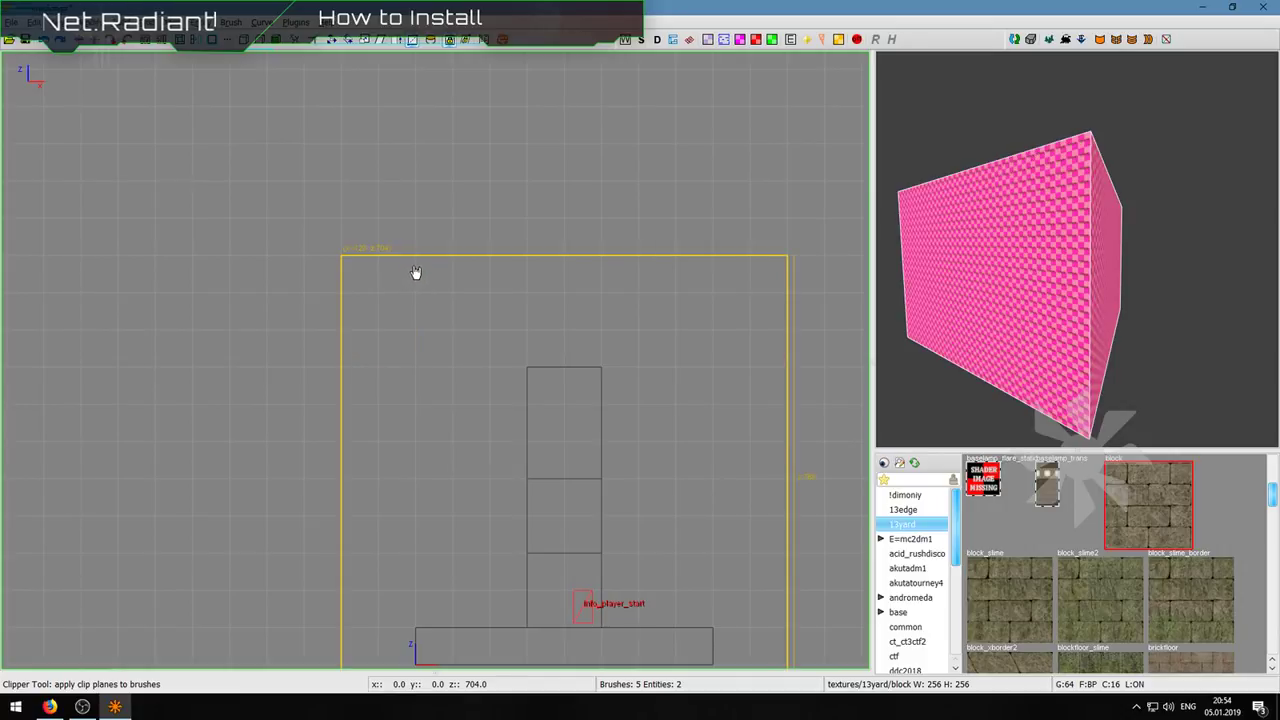
left_click(342, 366)
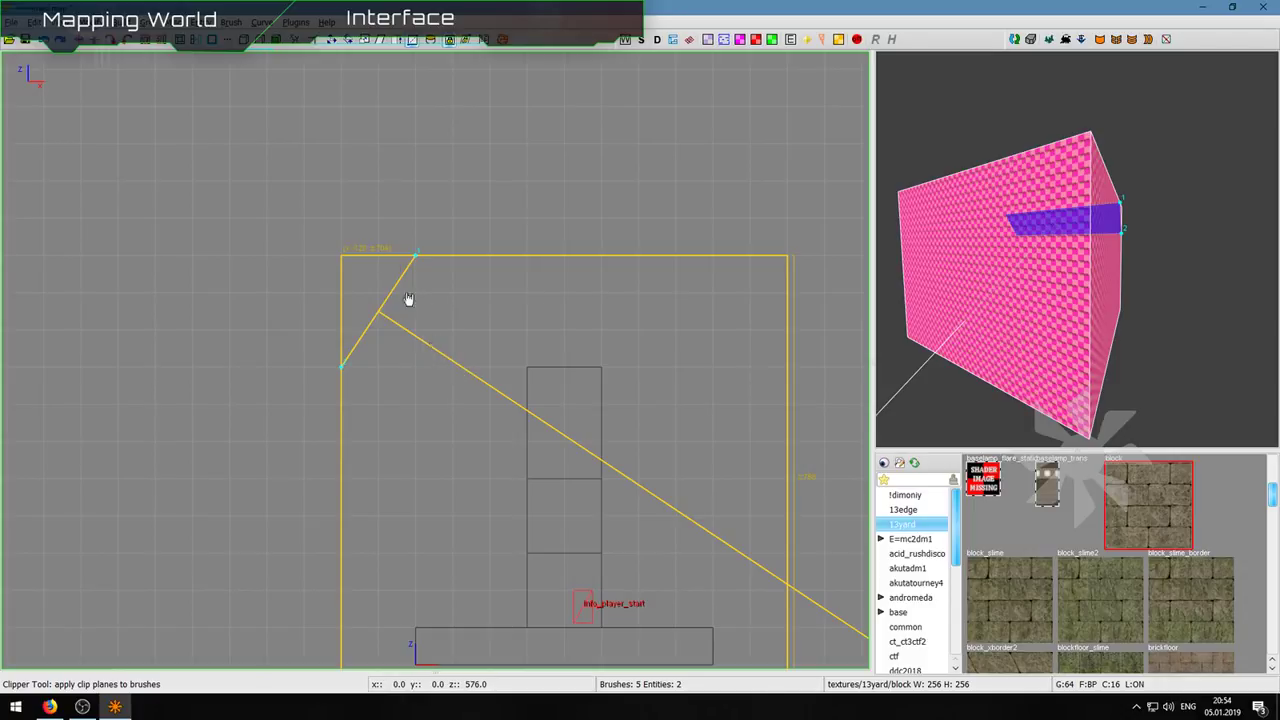
left_click(342, 377)
left_click(414, 271)
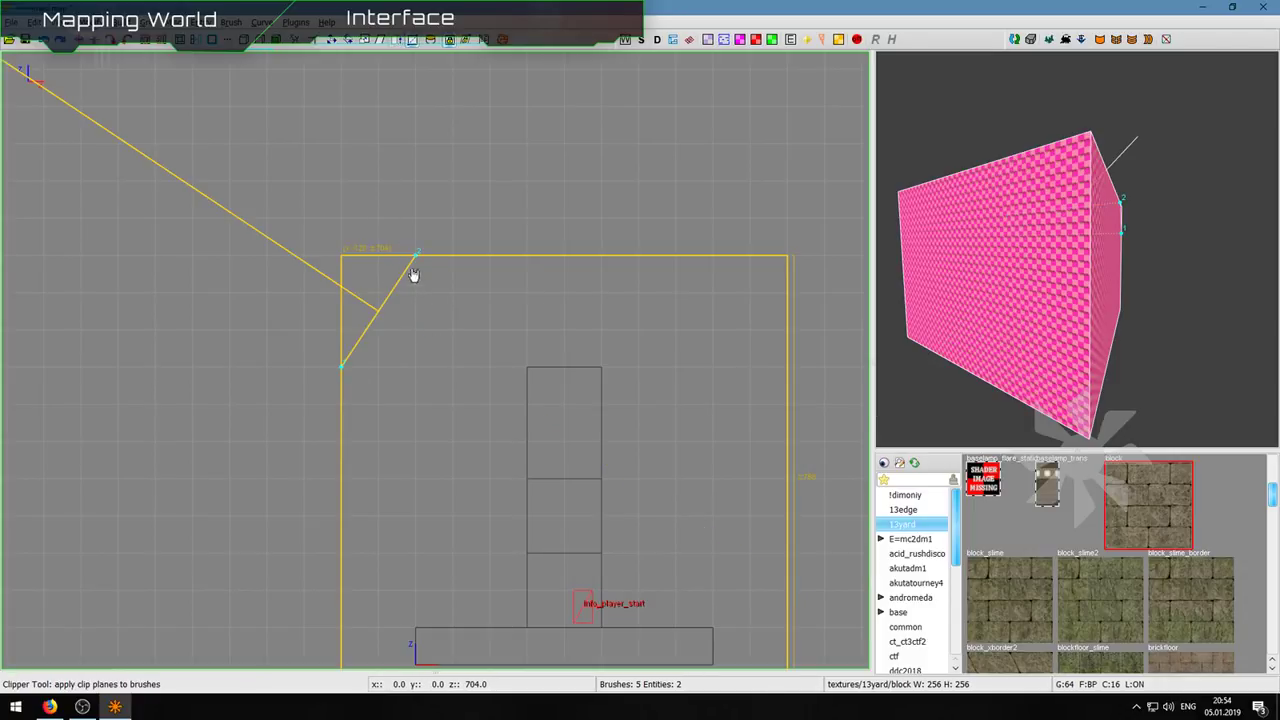
left_click(343, 366)
left_click(414, 258)
key("x")
key("x")
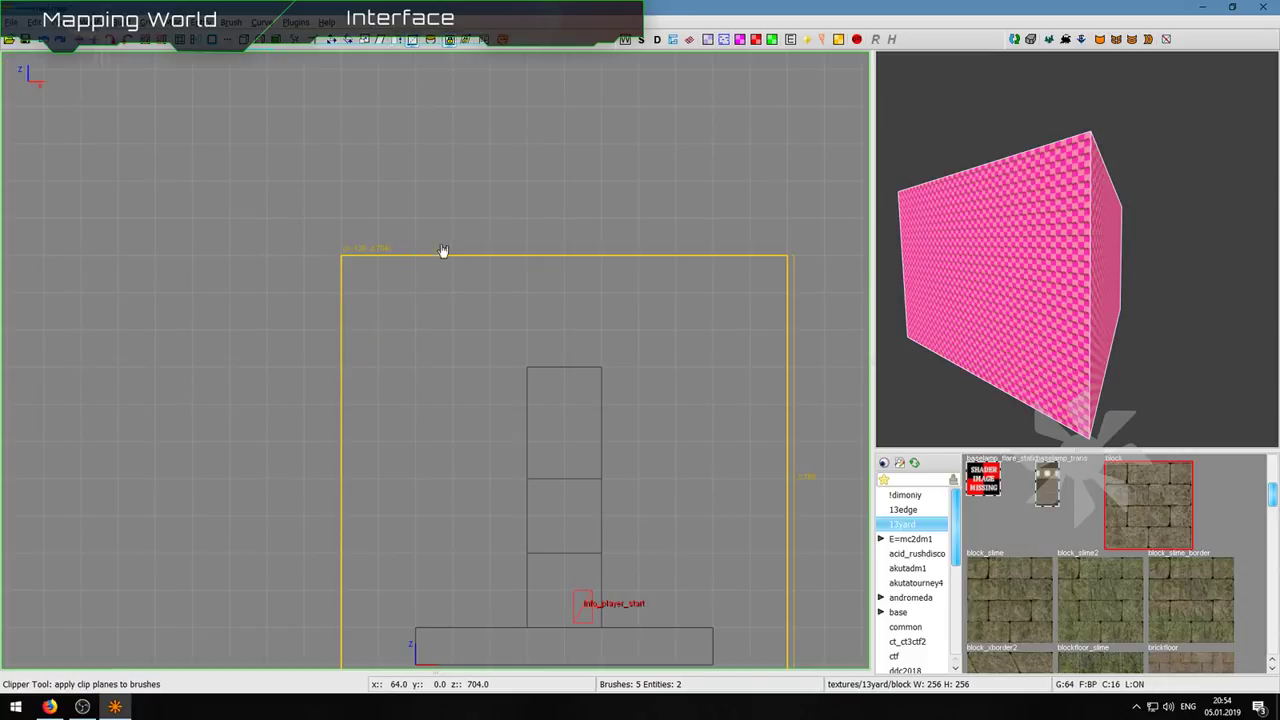
Step: Place the clip points from the top edge to the side edge, flip the clip direction, and leave the Clipper without cutting
left_click(416, 256)
left_click(341, 367)
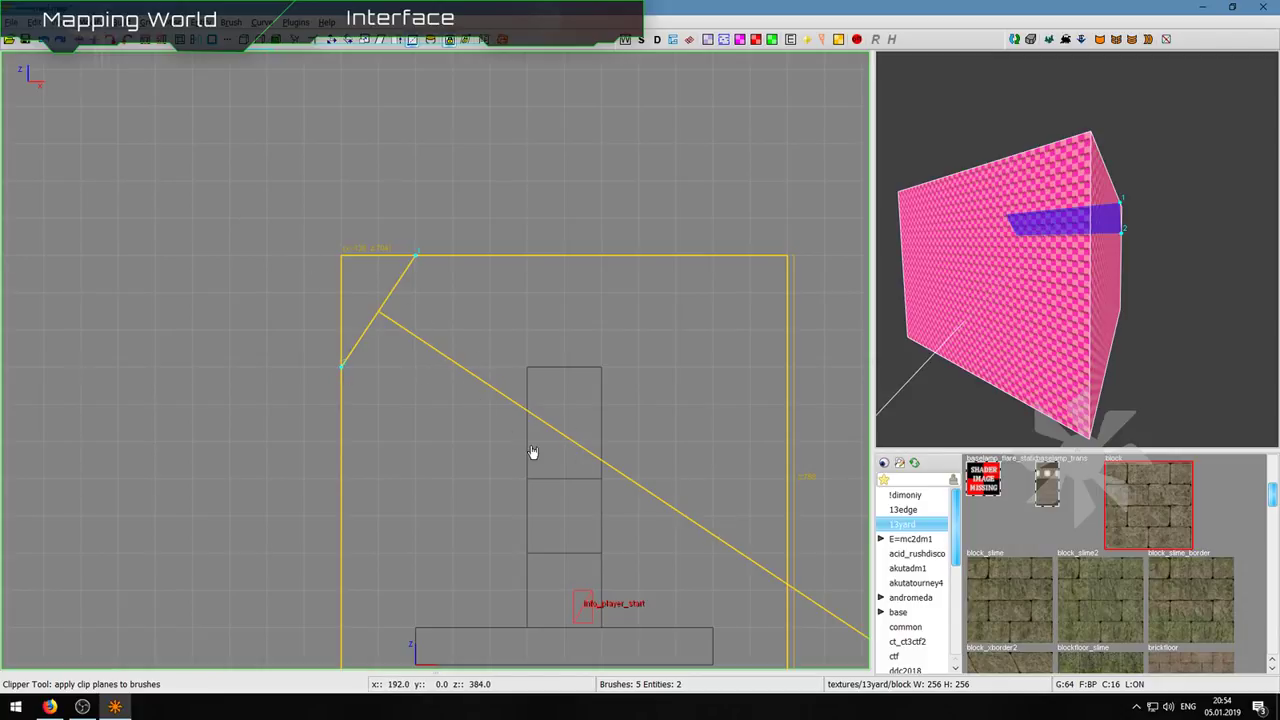
key("ctrl+Return")
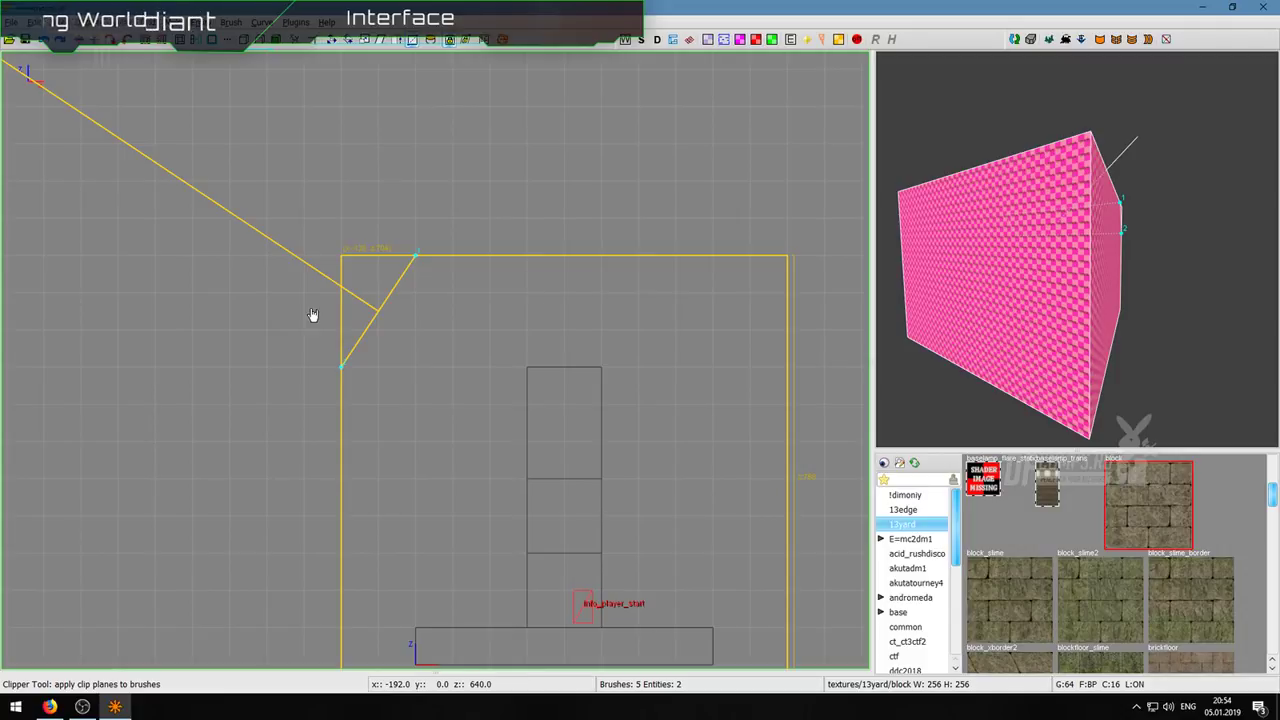
key("x")
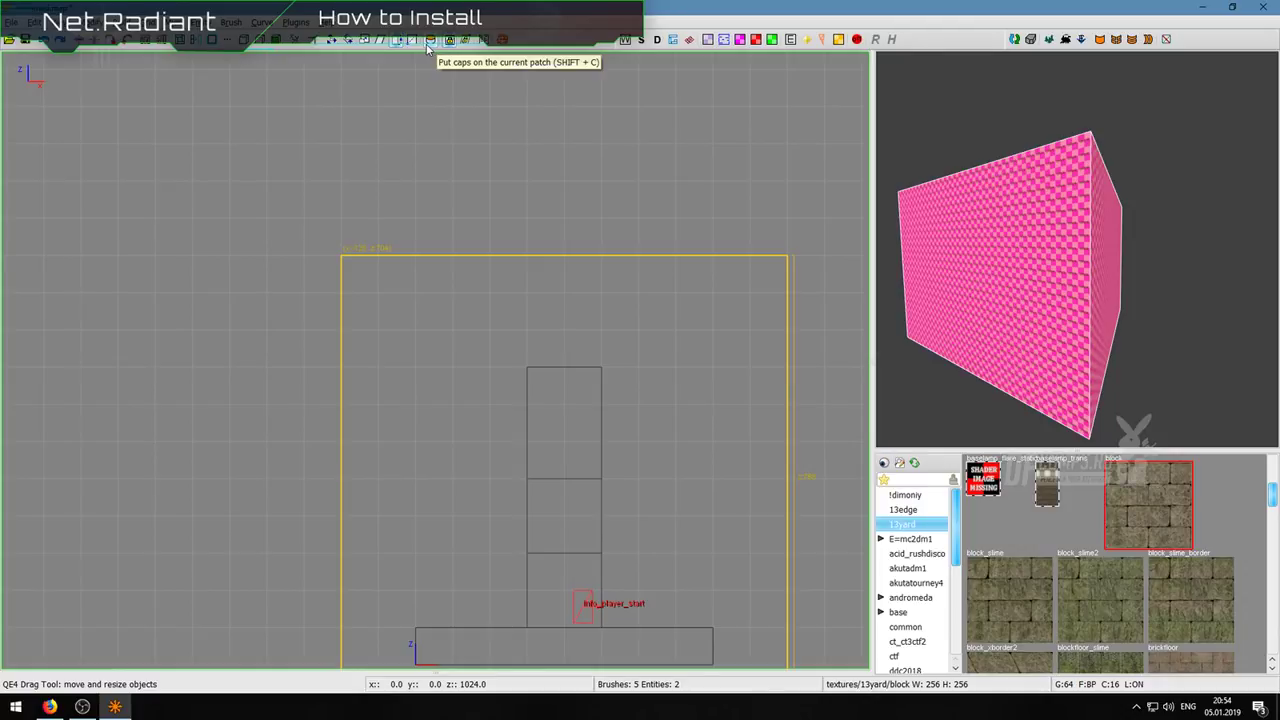
Step: Select only the floor brush in the camera, switch to the top view, and apply the block_slime2 texture to the floor
right_click_drag(860, 402, 864, 402)
key("w")
right_click(900, 400)
key("w")
right_click(1077, 248)
left_click(1077, 248, "alt+shift")
key("q")
key("ctrl+Tab")
key("ctrl+Tab")
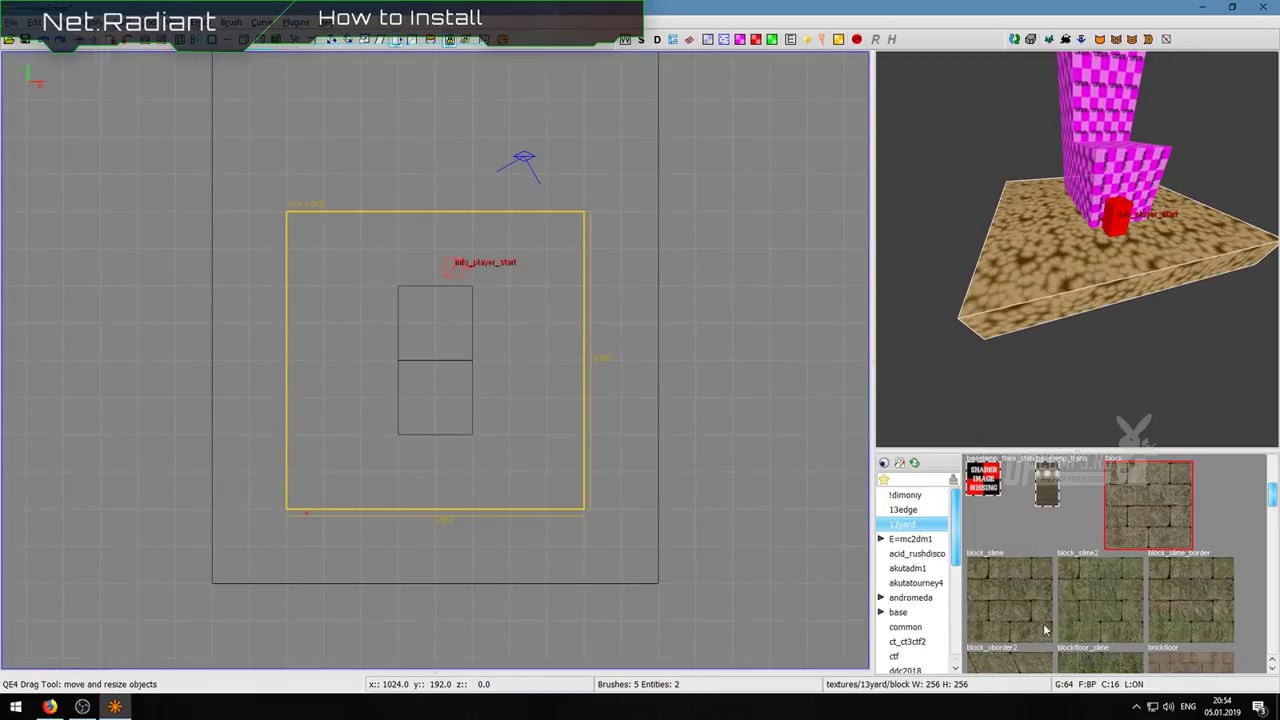
left_click(1074, 608)
Step: Turn off texture lock and move the floor brush 64 units up in the top view
right_click(1077, 360)
key("w")
key("d")
right_click(1077, 249)
right_click(1078, 246)
key("d")
right_click(1078, 246)
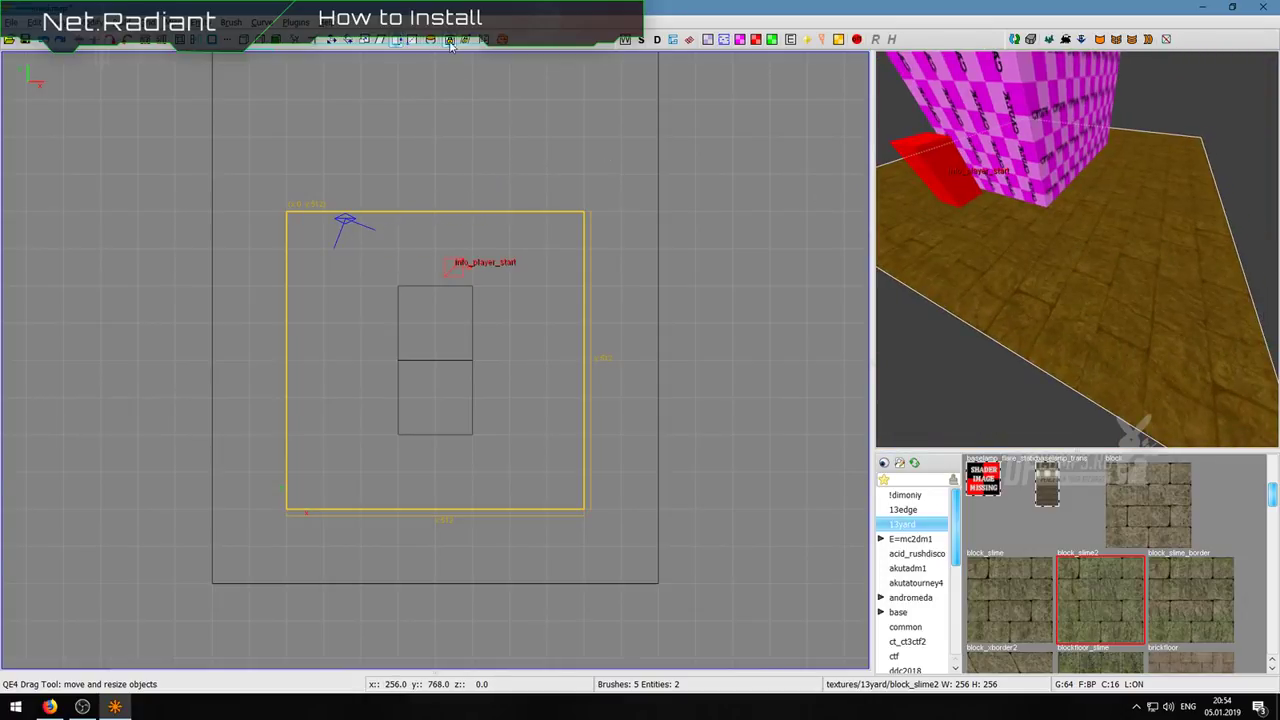
mouse_move(515, 330)
left_mouse_down()
mouse_move(551, 330)
mouse_move(400, 309)
mouse_move(323, 318)
mouse_move(600, 323)
mouse_move(480, 314)
mouse_move(523, 316)
left_mouse_up()
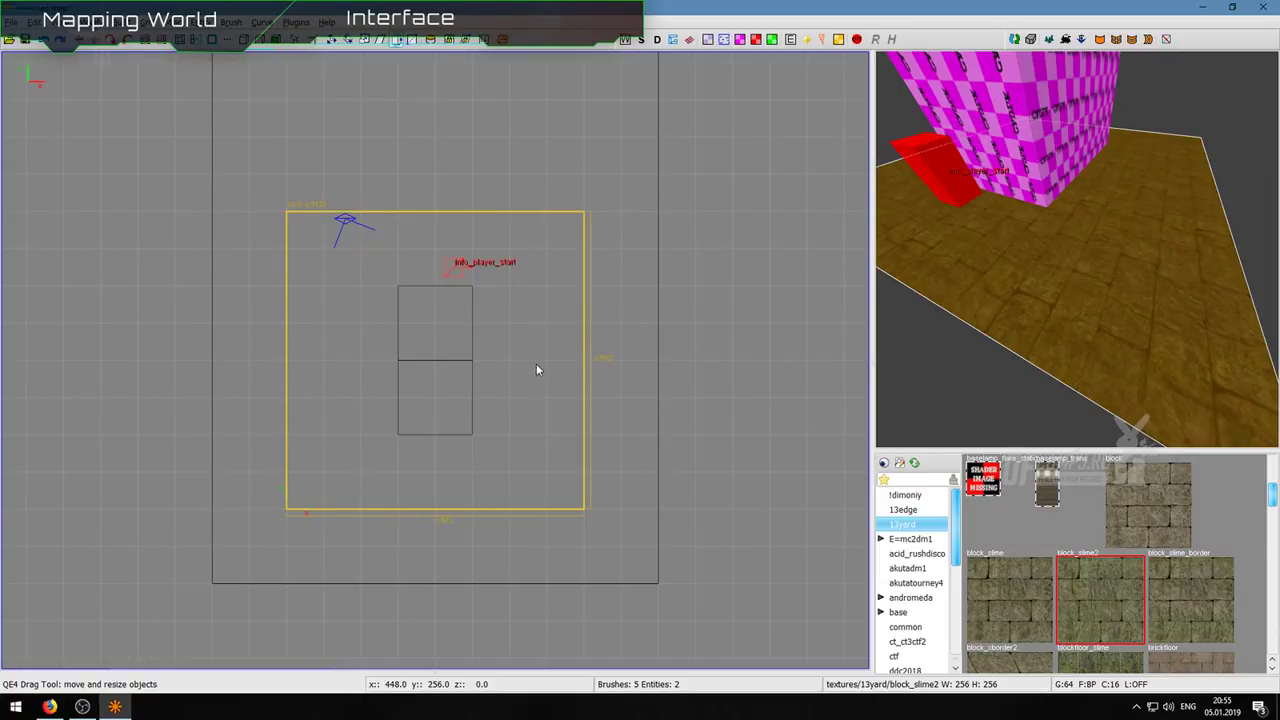
left_click_drag(537, 371, 544, 338)
Step: Select only the low block standing on the floor in the camera and apply the brickfloor_broke texture to it
right_click(1079, 254)
key("d")
key("Escape")
left_click(1079, 254, "shift")
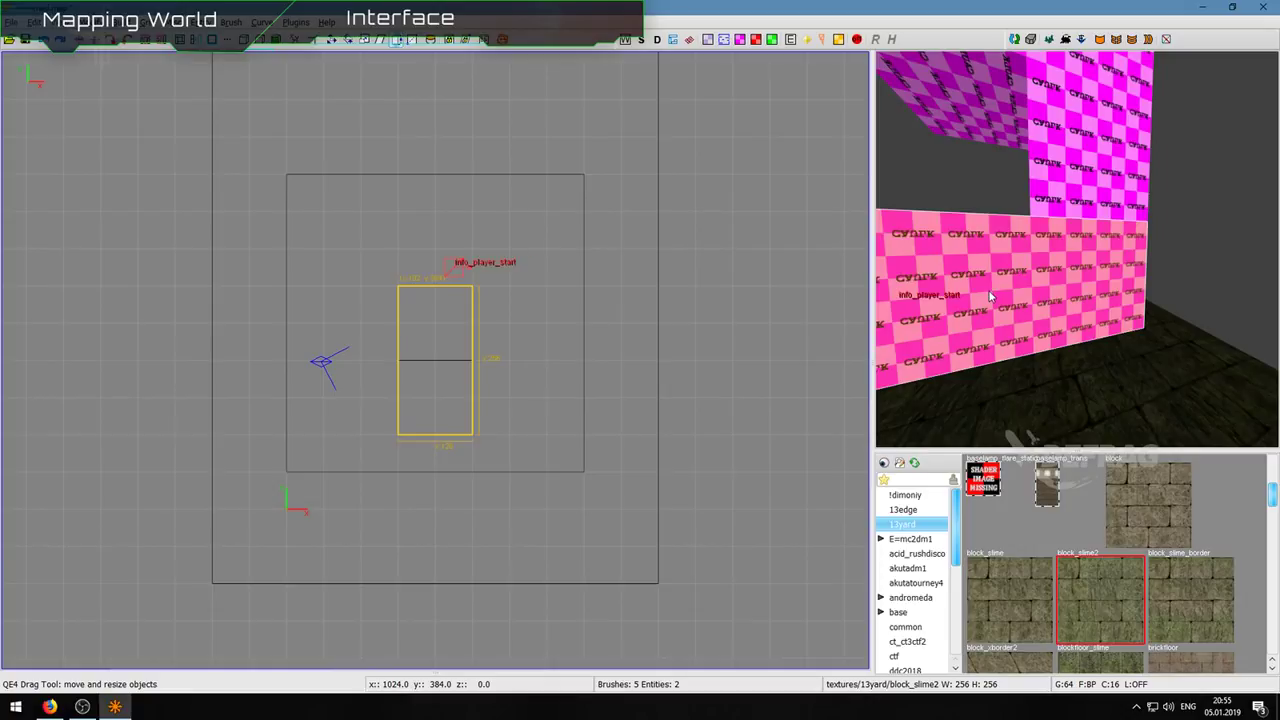
right_click(989, 291)
key("s")
right_click(989, 291)
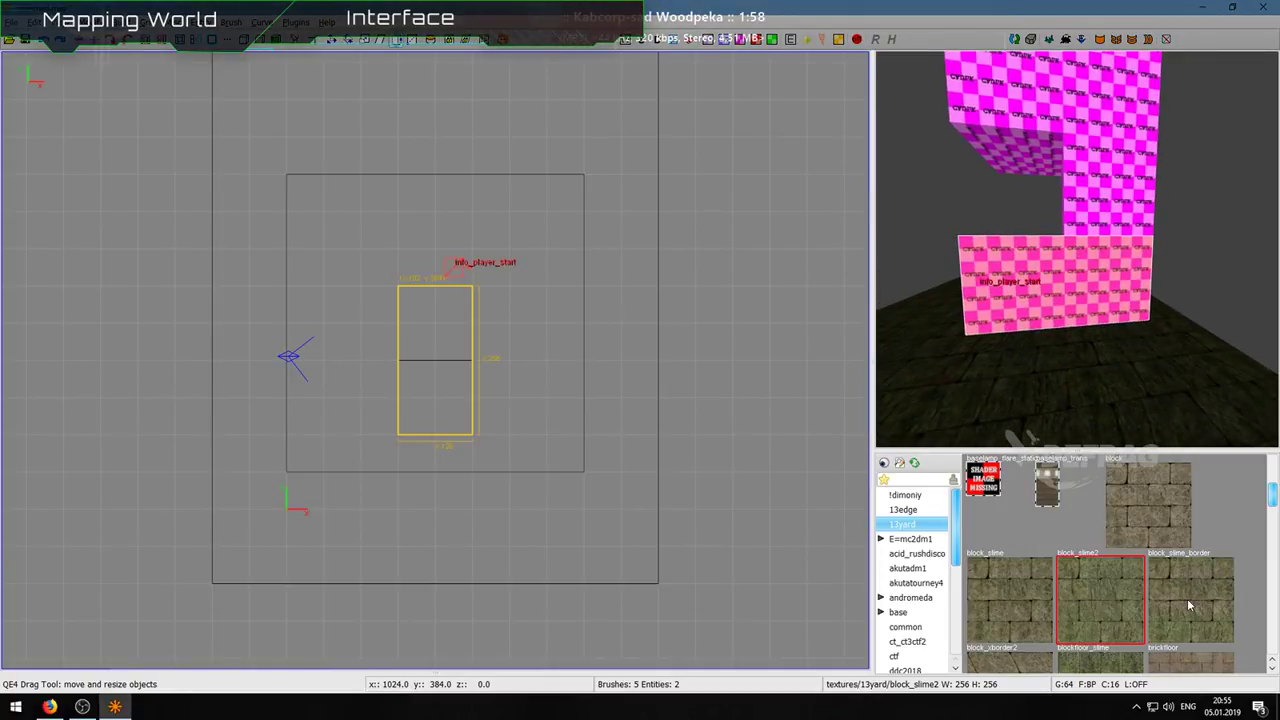
scroll(1190, 605, "down", 2)
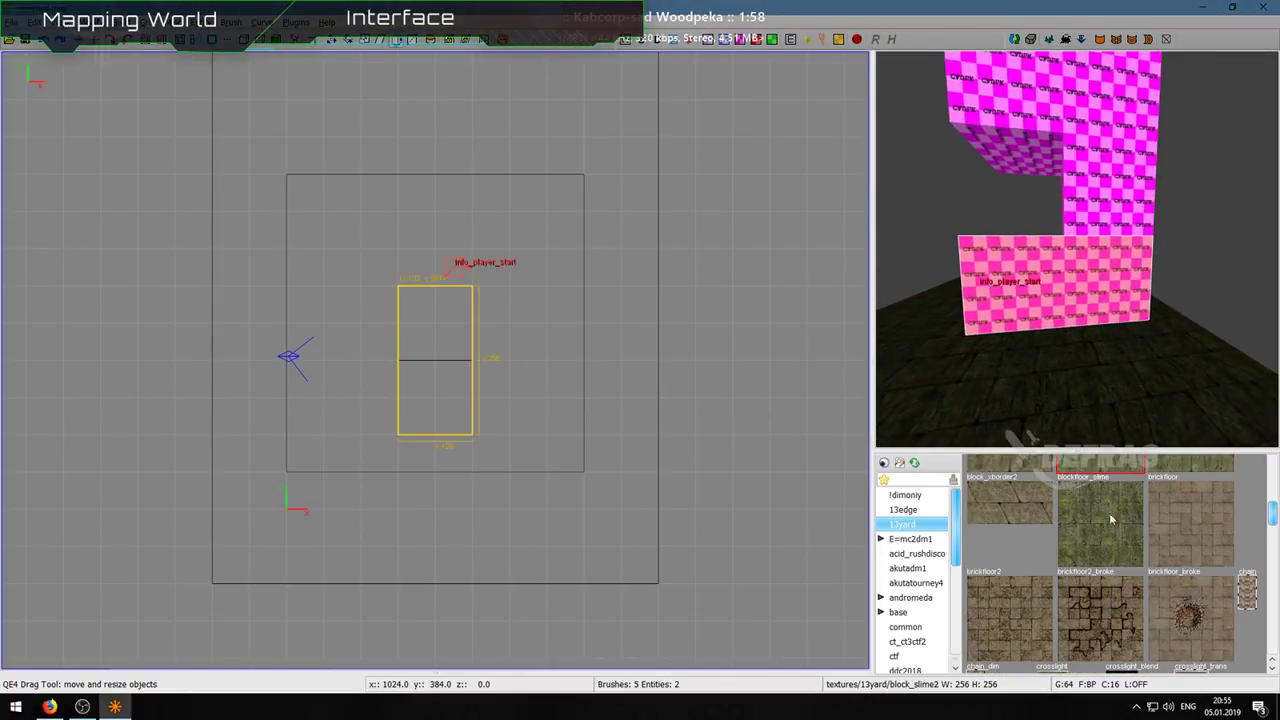
left_click(1122, 626)
key("Up")
left_click(1185, 612)
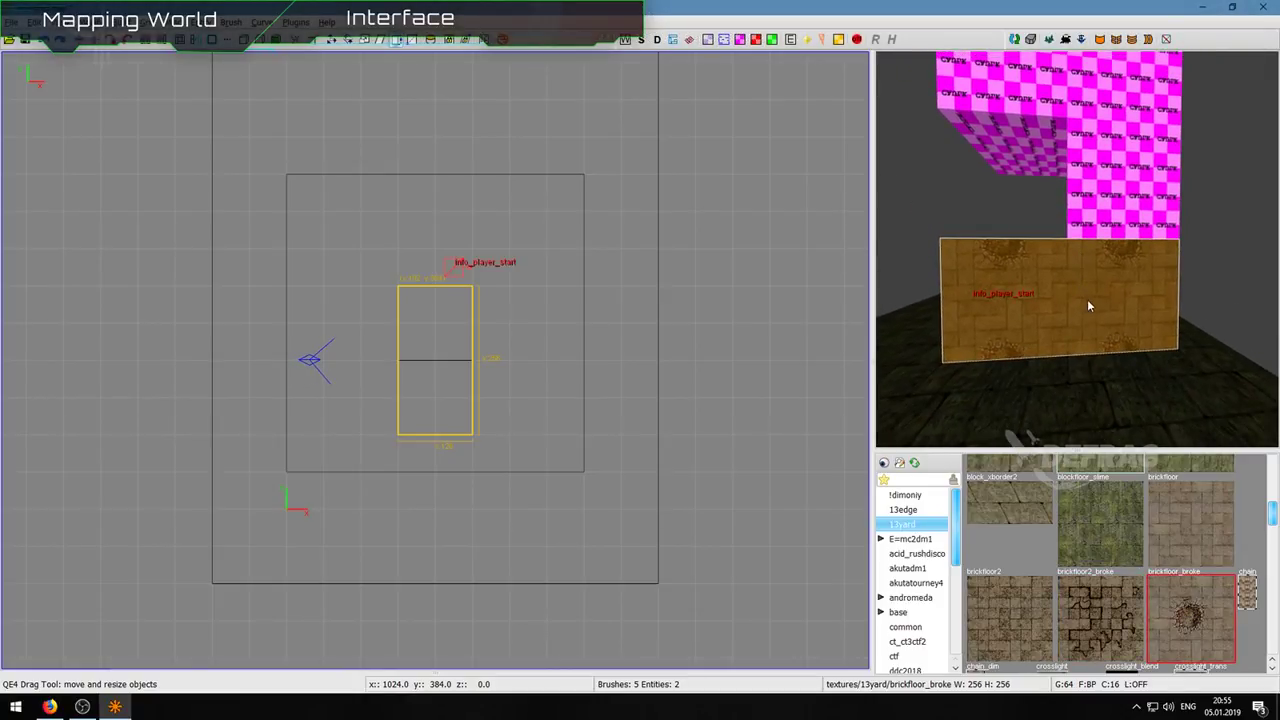
Step: Switch to the side view and move the textured block 64 units sideways and back with texture lock off
key("ctrl+Tab")
key("ctrl+Tab")
mouse_move(446, 356)
left_mouse_down()
mouse_move(505, 360)
mouse_move(408, 350)
left_mouse_up()
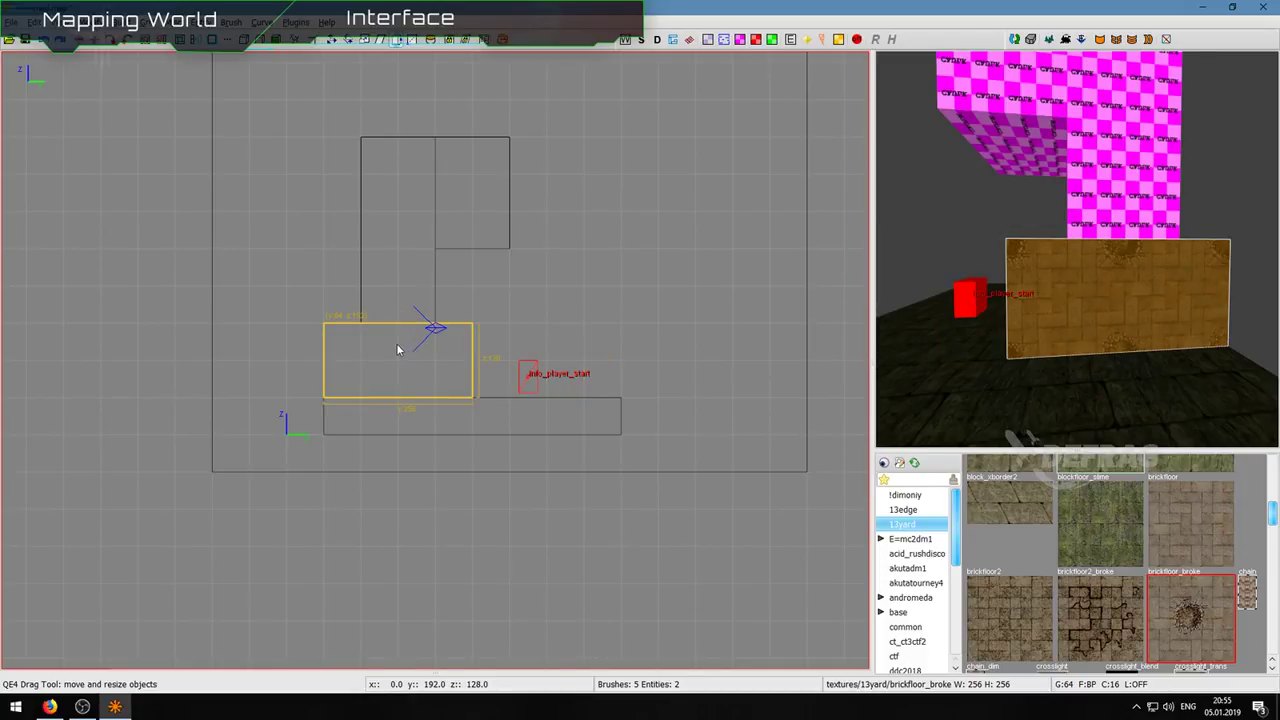
mouse_move(397, 345)
left_mouse_down()
mouse_move(478, 350)
mouse_move(430, 351)
left_mouse_up()
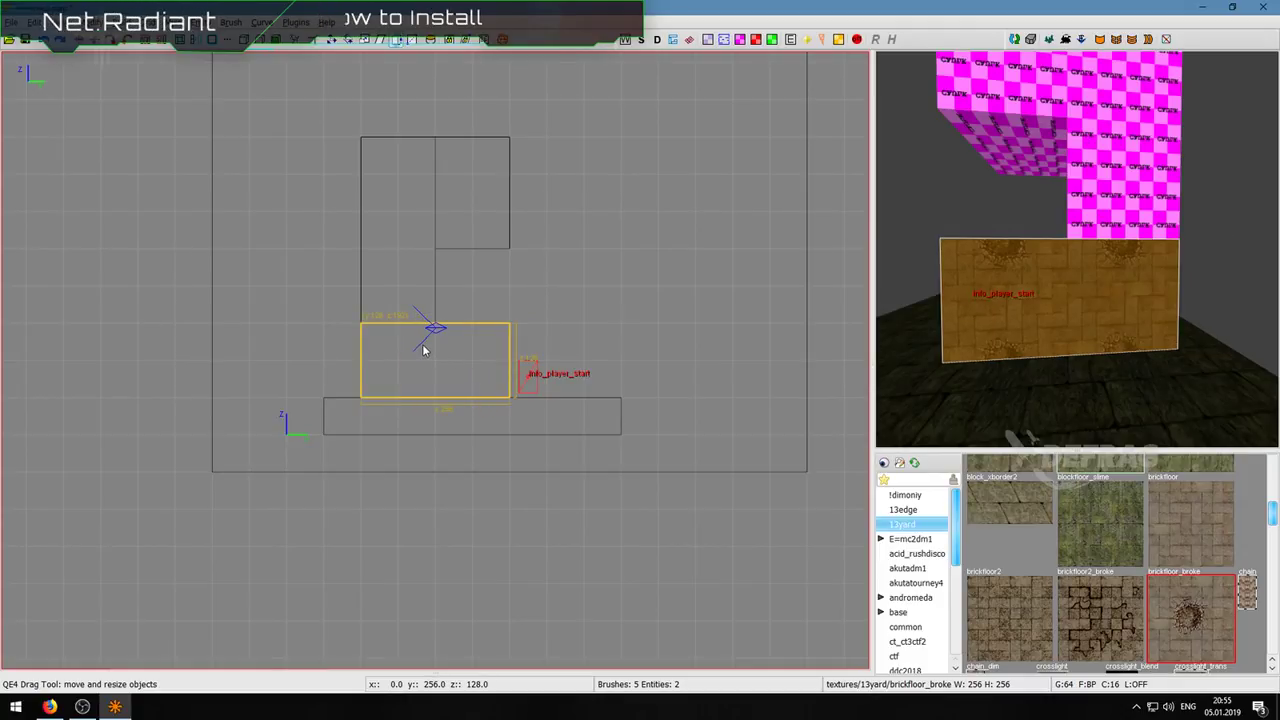
Step: Turn on texture lock and move the block sideways and back to compare how its texture follows
left_click(450, 40)
mouse_move(487, 369)
left_mouse_down()
mouse_move(500, 363)
mouse_move(357, 357)
mouse_move(470, 368)
left_mouse_up()
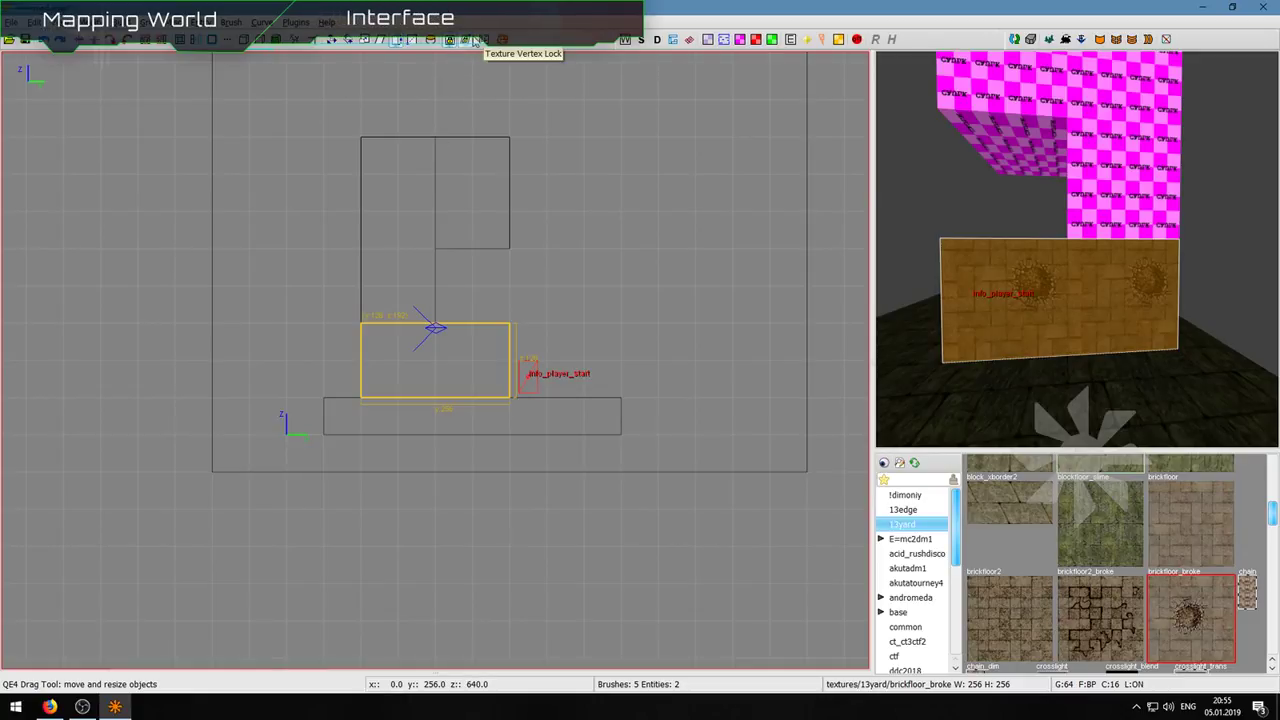
mouse_move(465, 360)
left_mouse_down()
mouse_move(574, 357)
mouse_move(351, 331)
mouse_move(505, 322)
mouse_move(481, 353)
left_mouse_up()
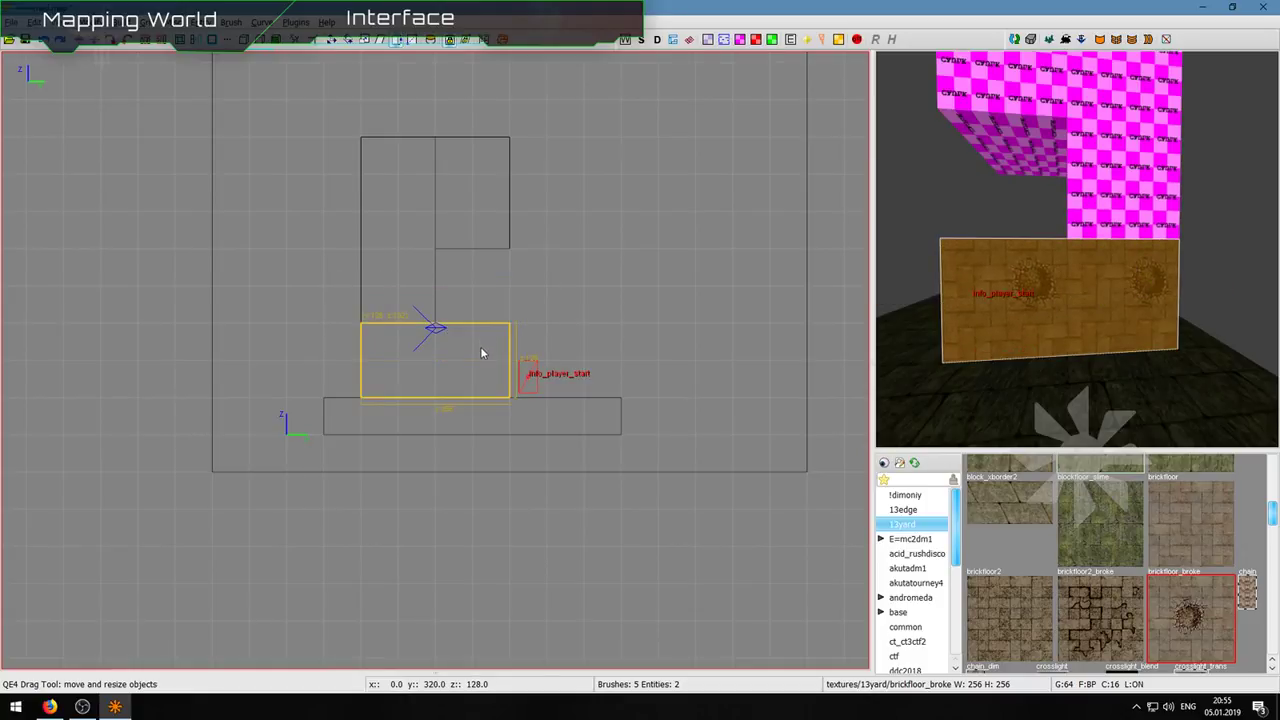
left_click(485, 42)
left_click(1270, 8)
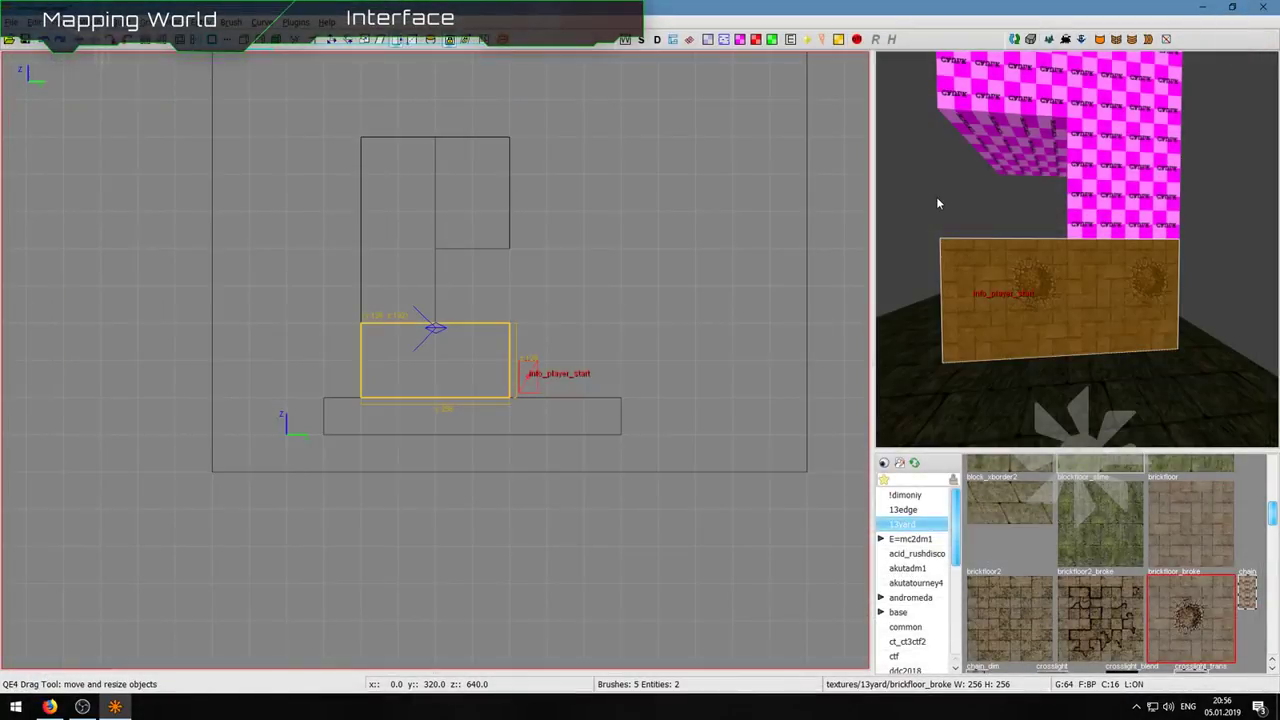
right_click_drag(1077, 250, 1110, 250)
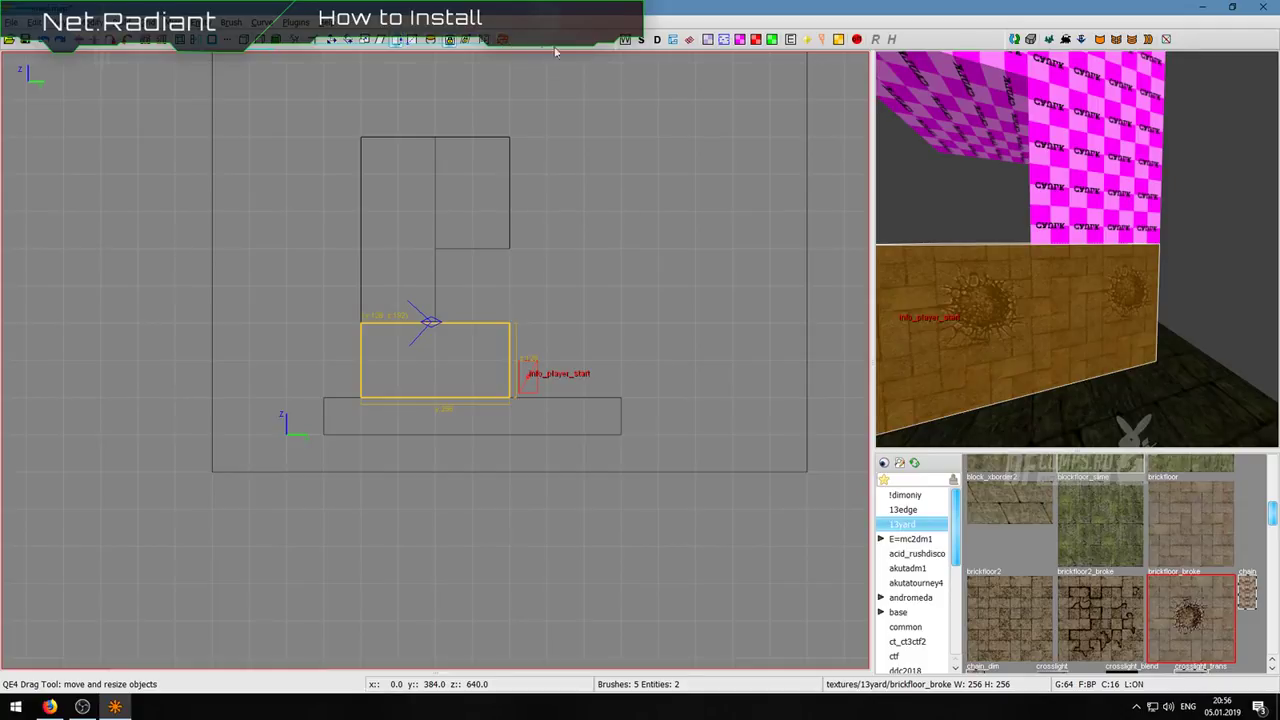
Step: Hide the world brushes with the World filter, examine what remains in both views, and show them again
left_click(624, 43)
right_click(957, 312)
key("s")
key("w")
right_click(1077, 248)
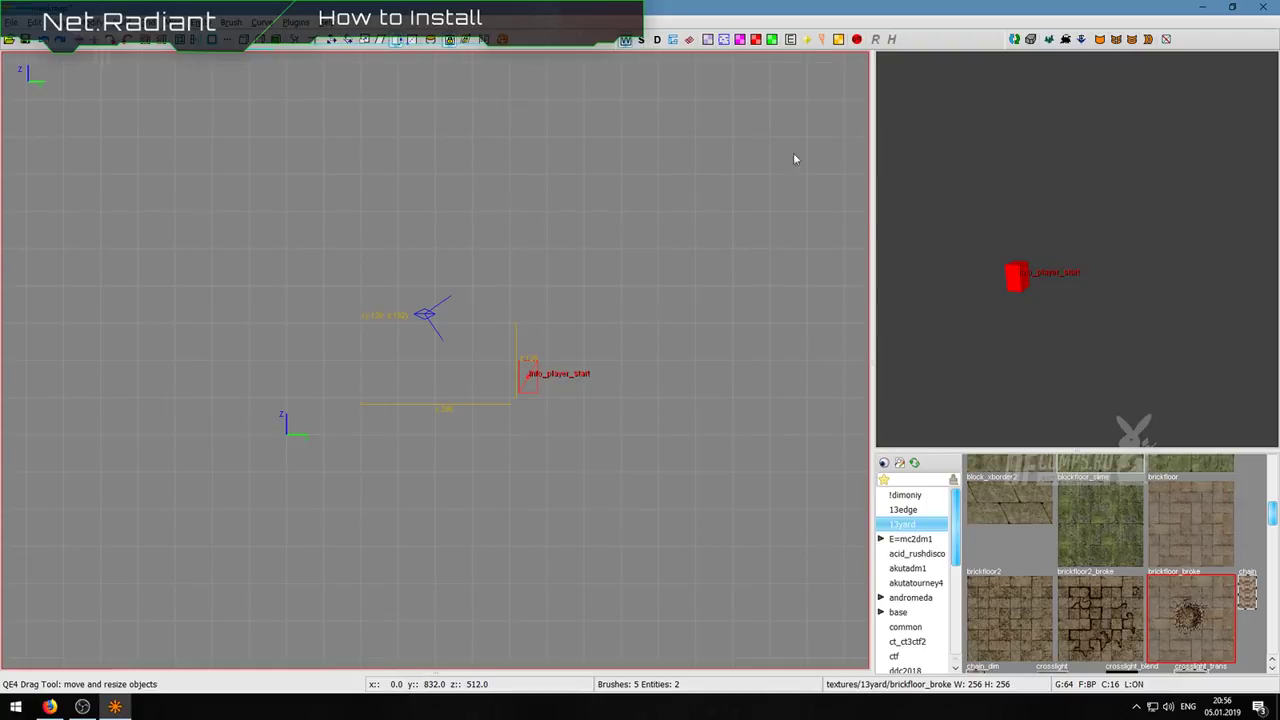
scroll(443, 392, "down", 3)
scroll(470, 363, "up", 2)
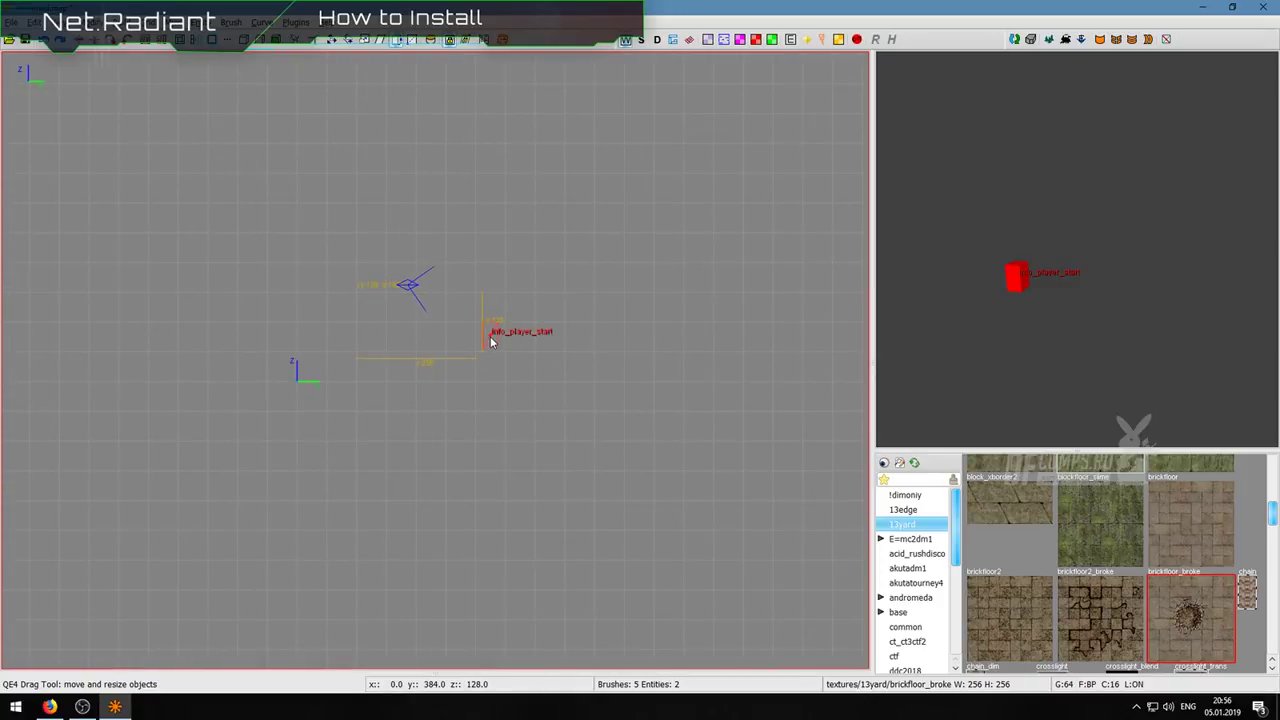
scroll(490, 341, "up", 2)
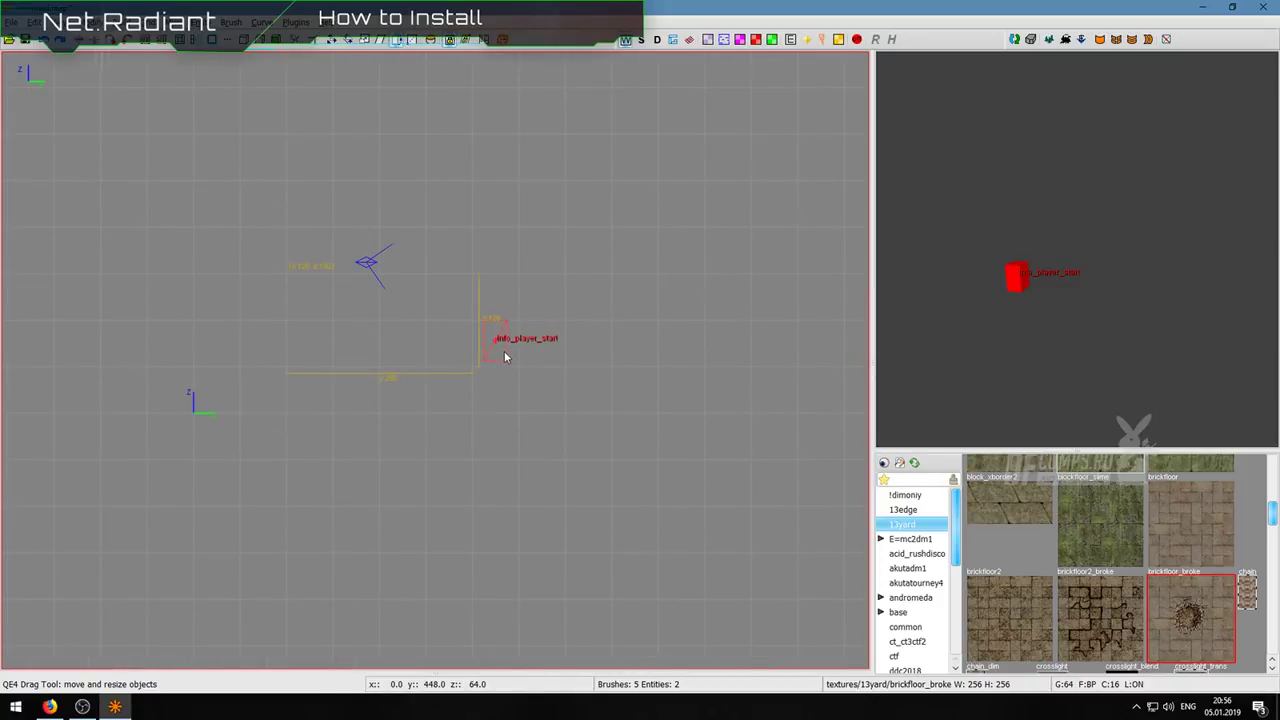
left_click(625, 45)
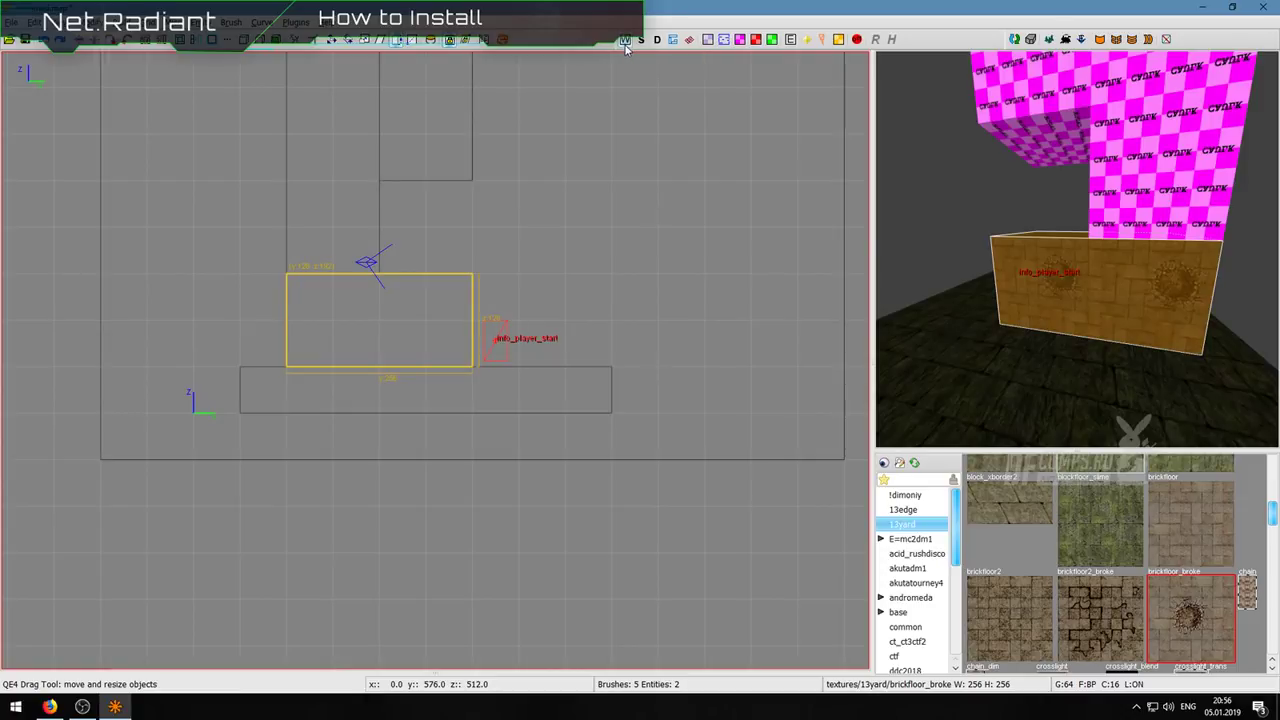
Step: Hide the structural brushes with the Structural filter and show them again
key("w")
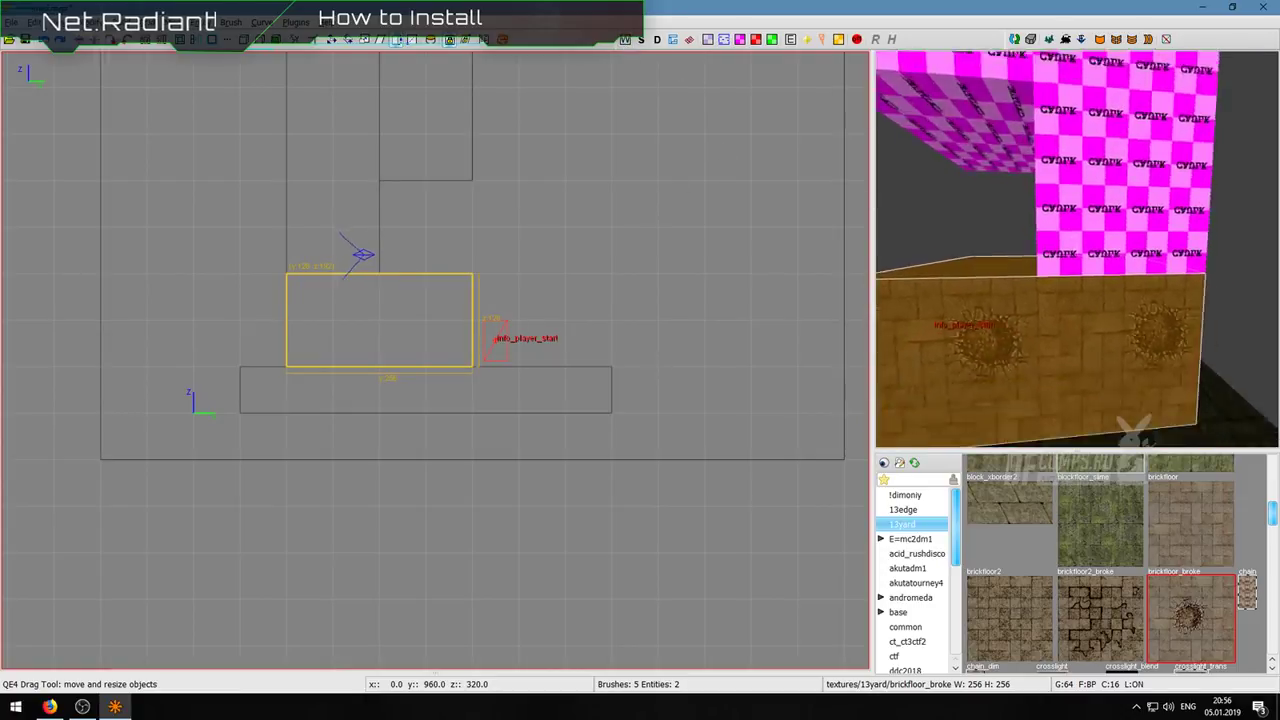
key("s")
right_click(1077, 249)
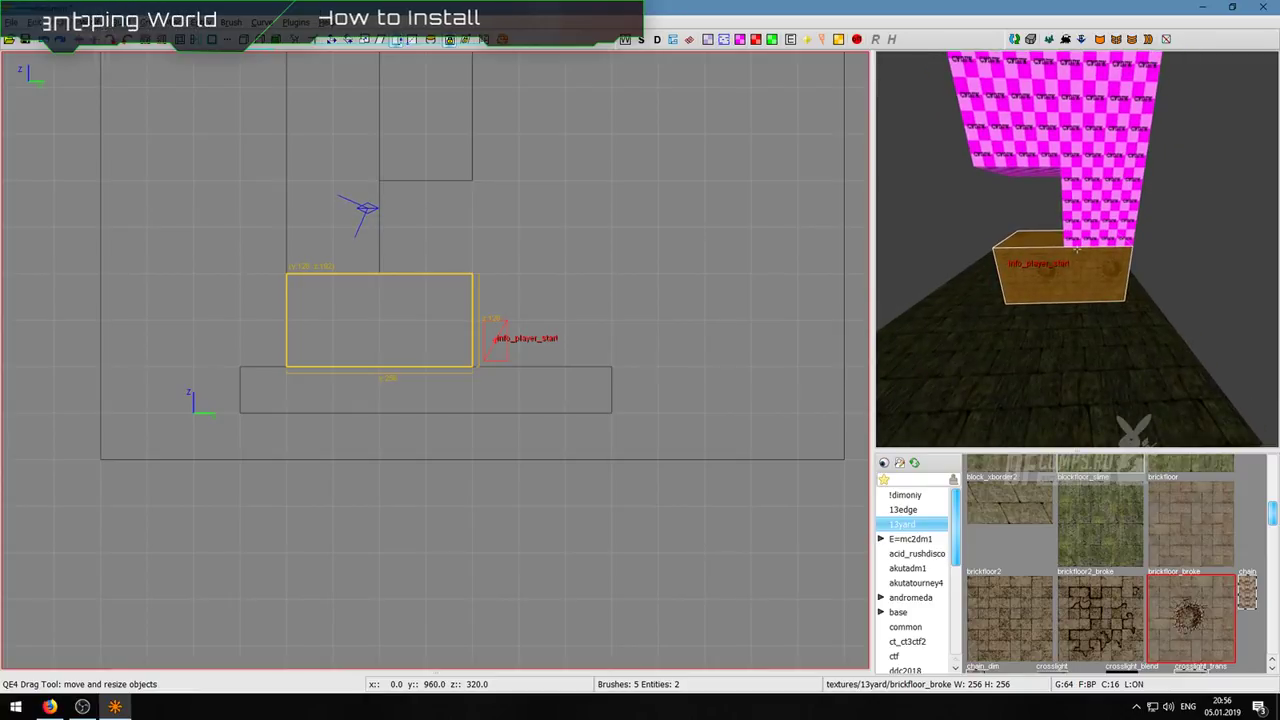
left_click(647, 45)
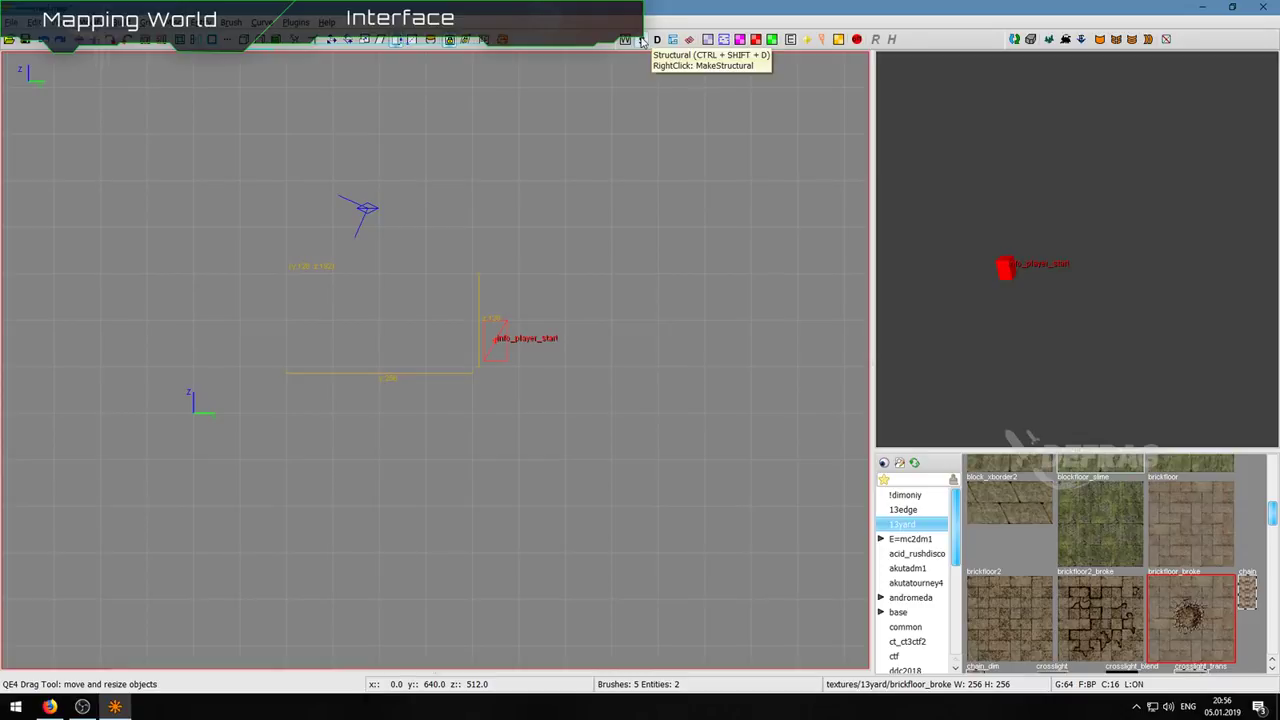
left_click(643, 41)
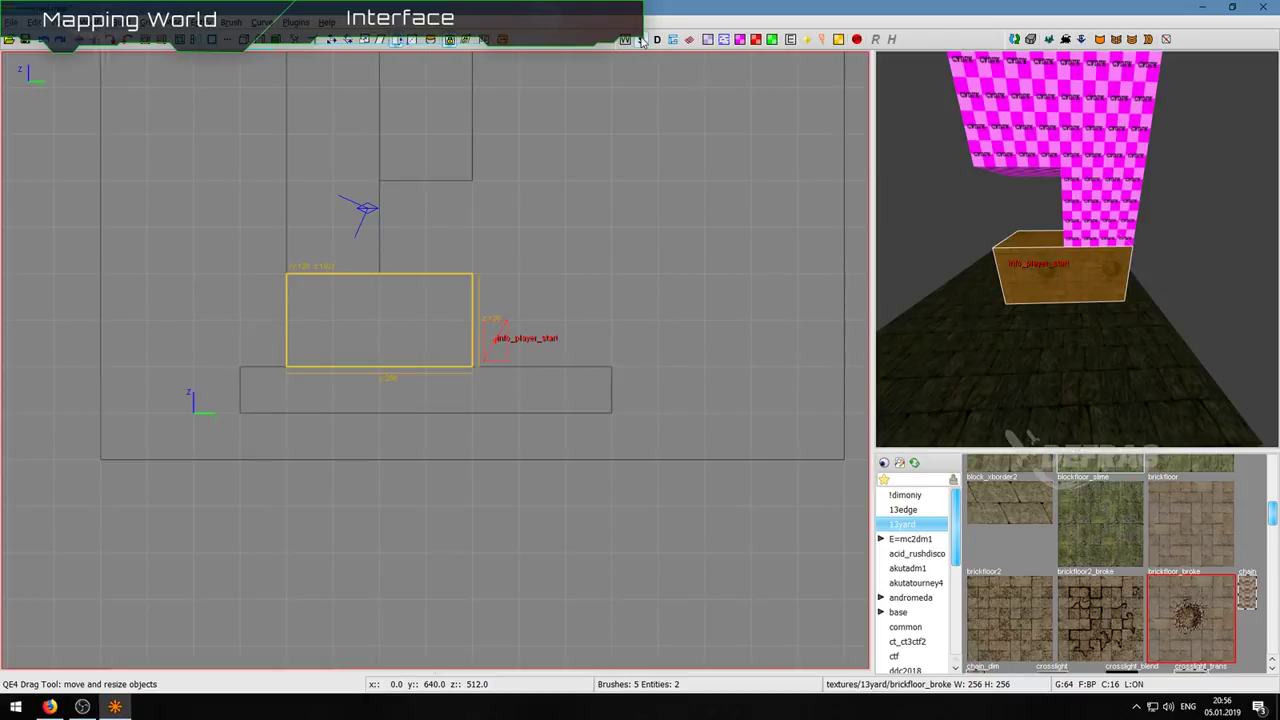
Step: Toggle the Detail, Structural and World filters on and off again in turn
left_click(666, 42)
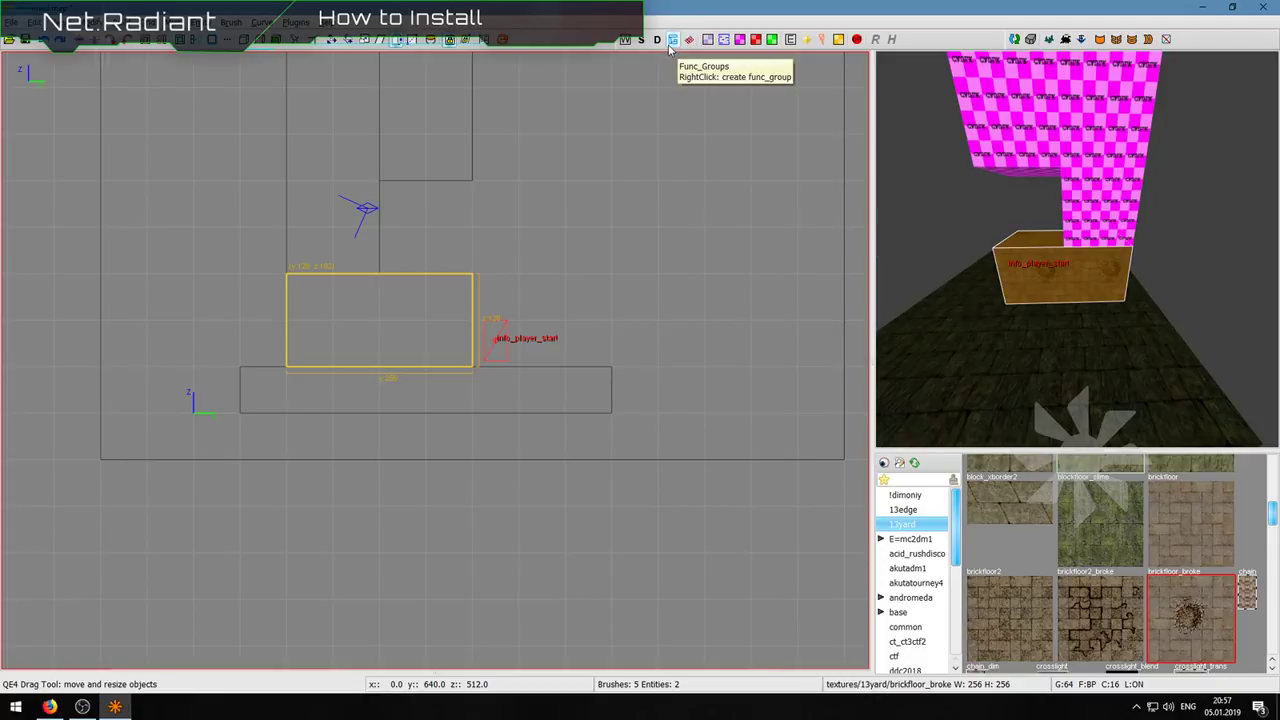
left_click(657, 41)
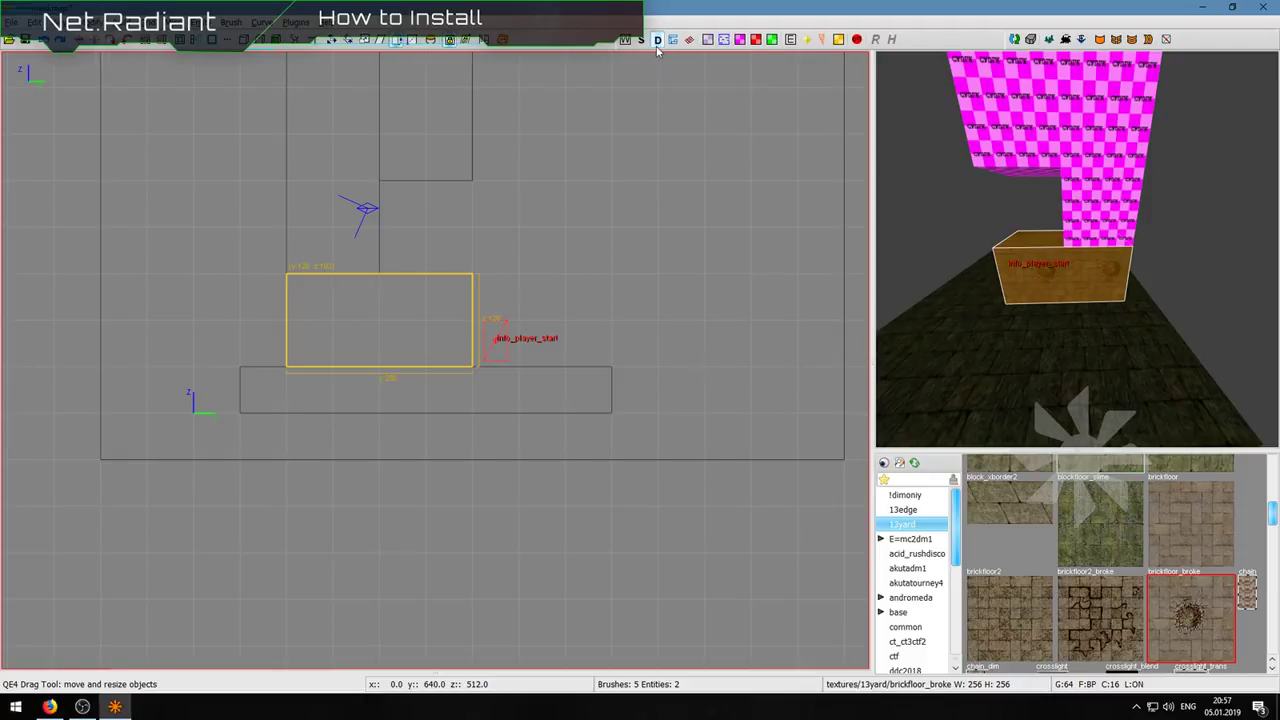
left_click(641, 44)
left_click(641, 44)
left_click(624, 43)
left_click(624, 43)
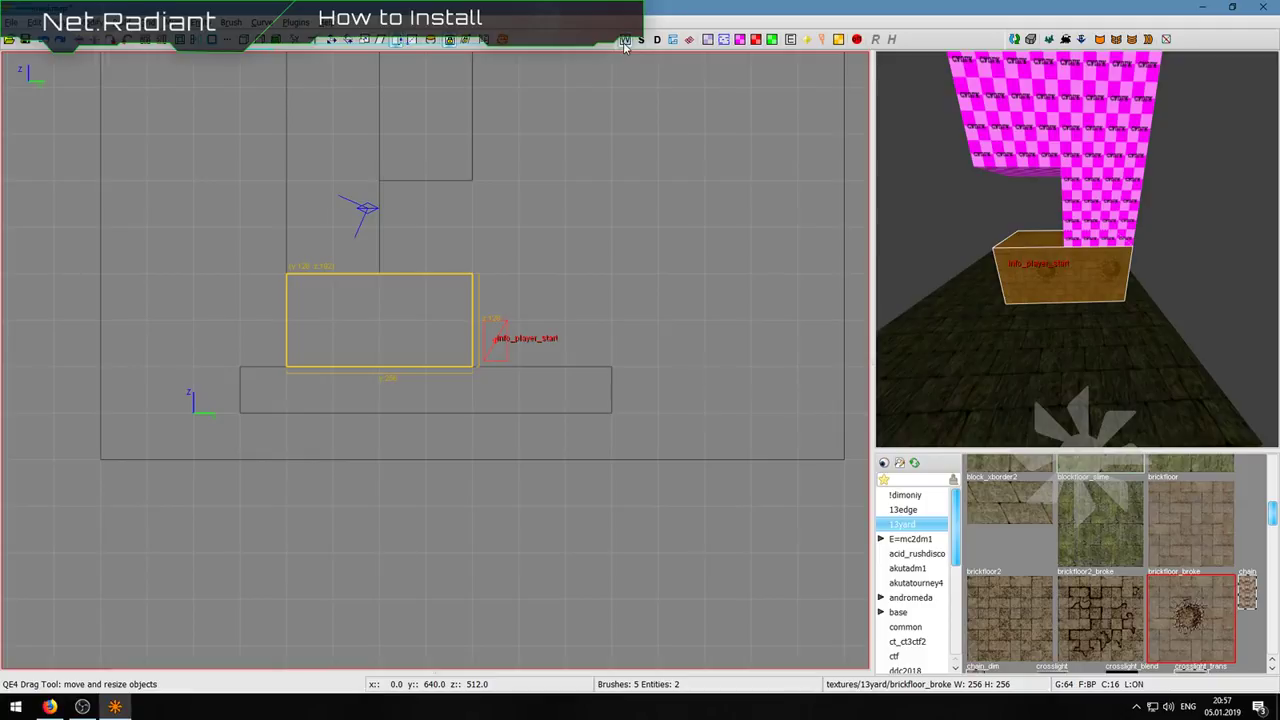
Step: Toggle the Caulk filter on and off again
left_click(722, 50)
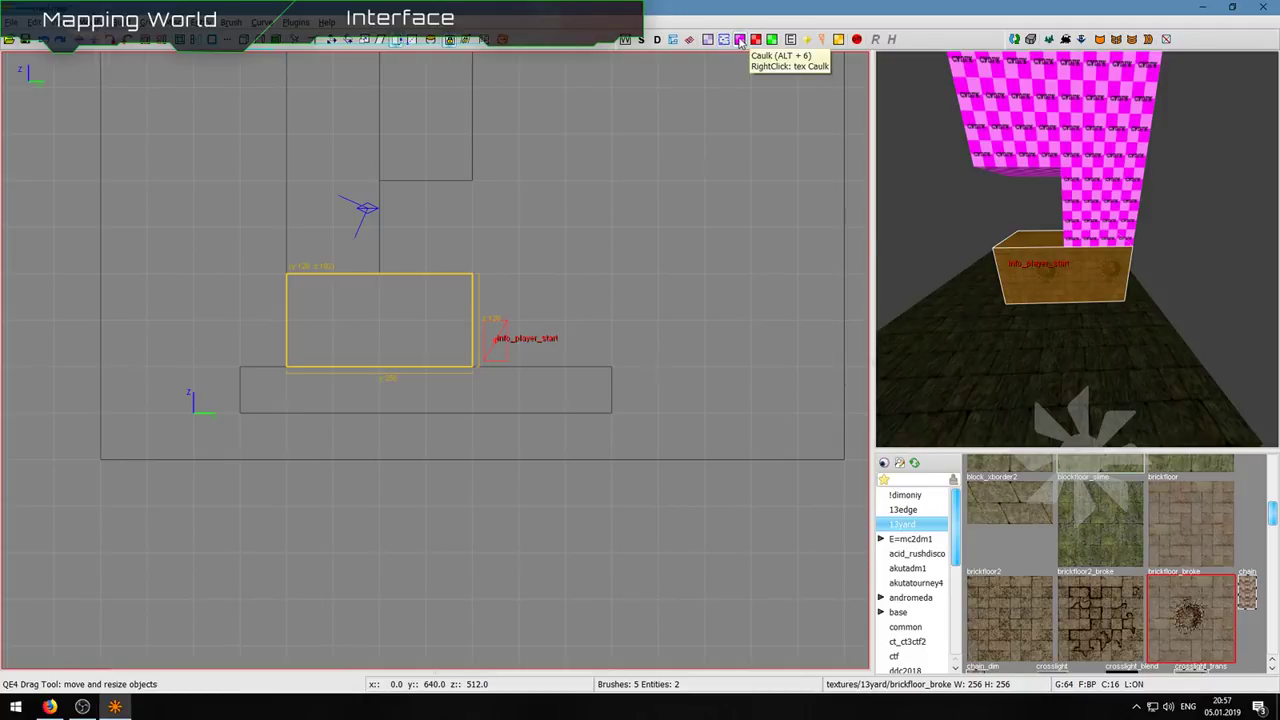
left_click(740, 40)
left_click(740, 40)
Step: Select the tall caulk structure above the brick block, reset its texture alignment in the Surface Inspector, and deselect it
left_click(1120, 160, "shift")
right_click(1119, 162)
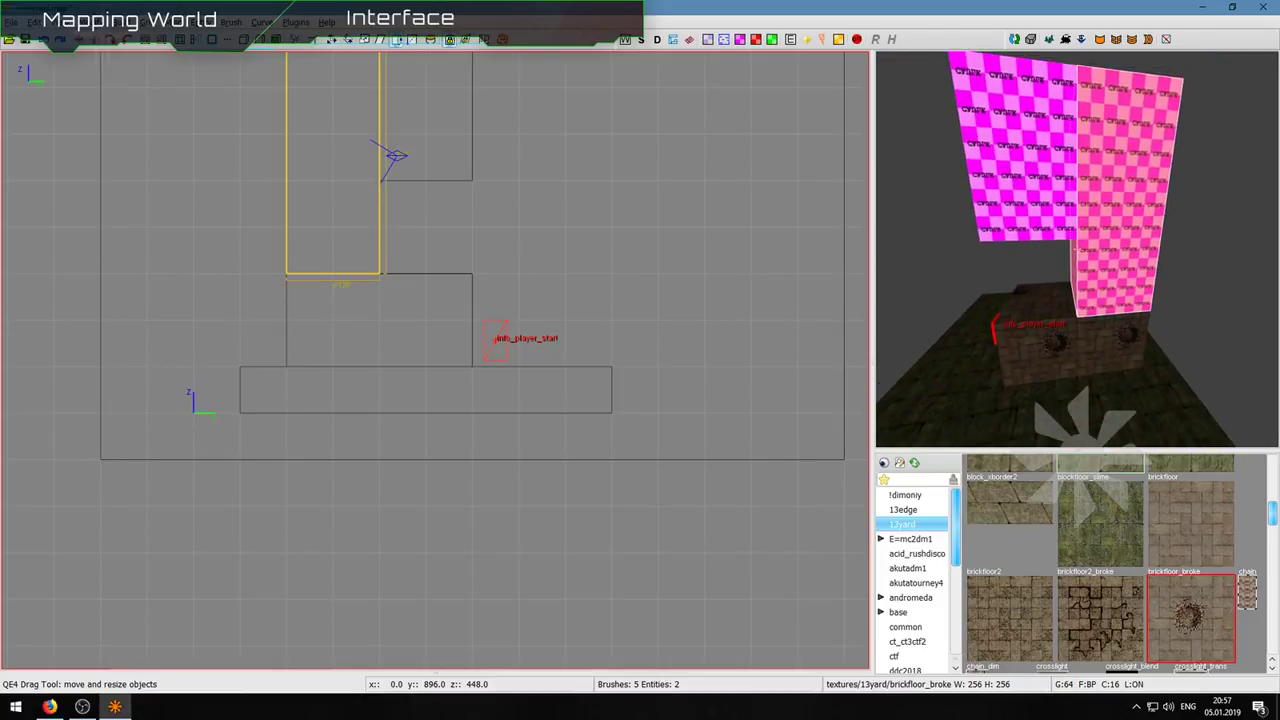
right_click(1076, 249)
left_click(1067, 238, "alt+shift")
left_click(1131, 239, "ctrl+shift")
key("Escape")
left_click(1088, 255, "shift")
key("s")
left_click(80, 204)
key("Escape")
right_click(1148, 184)
key("w")
right_click(1077, 250)
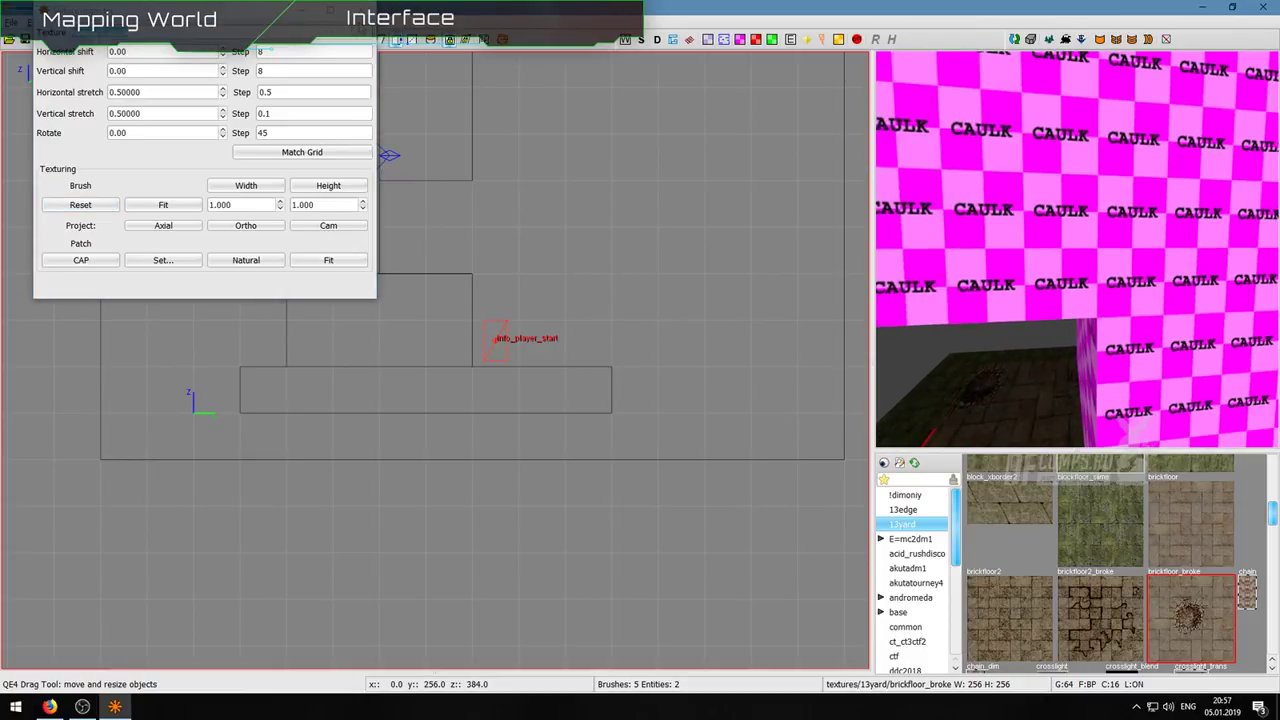
left_click(364, 11)
Step: Examine the caulk structure and the large outer box from several camera angles and distances
right_click(1038, 283)
key("s")
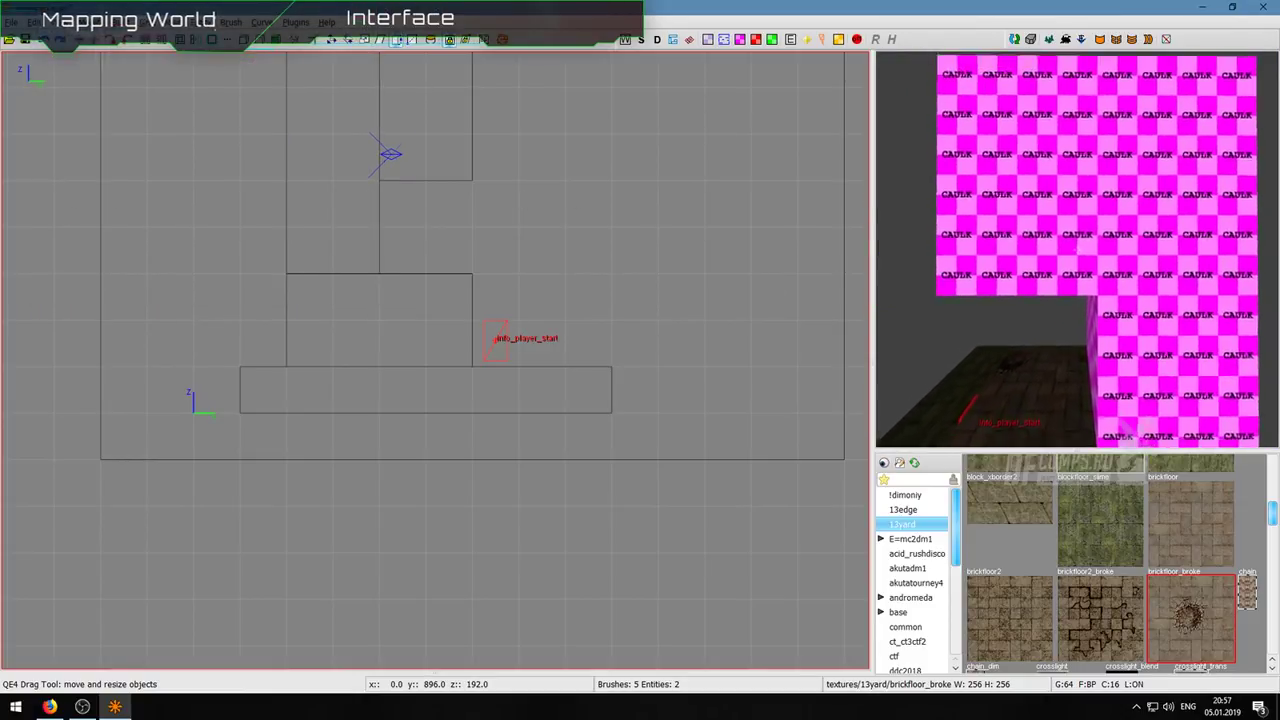
key("w")
key("d")
key("a")
right_click(1078, 255)
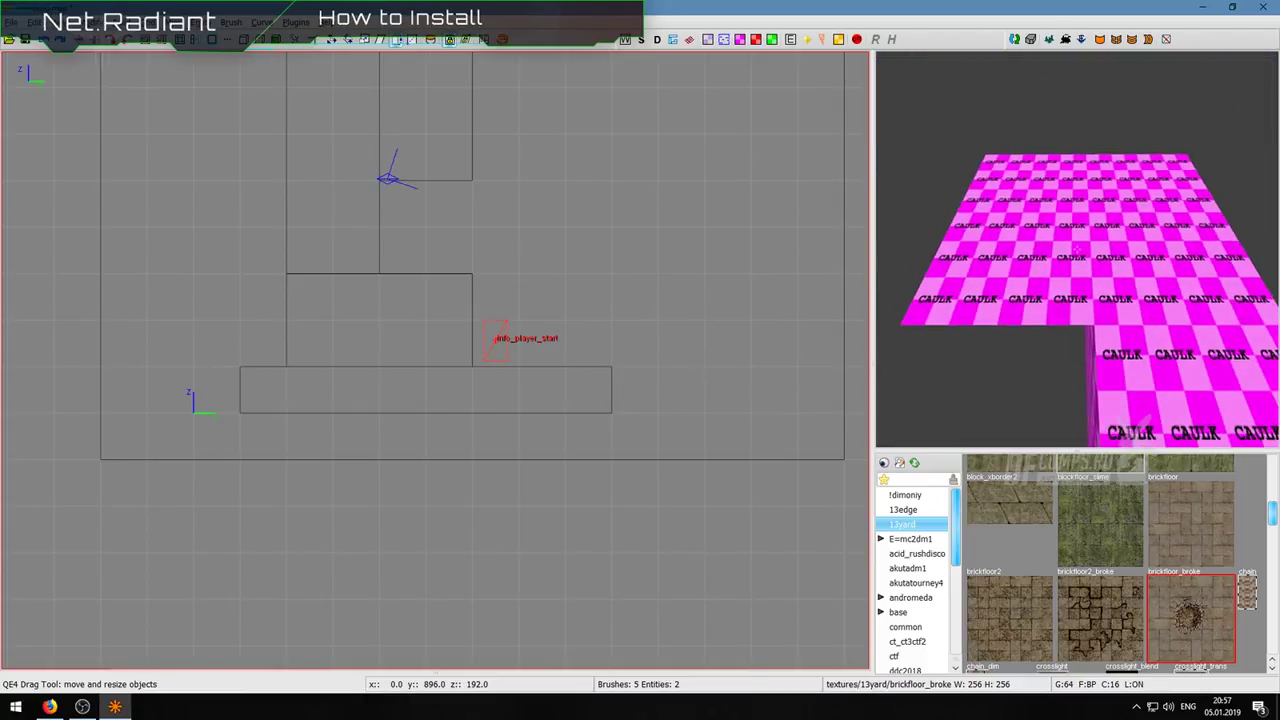
key("s")
key("w")
key("a")
right_click(1078, 252)
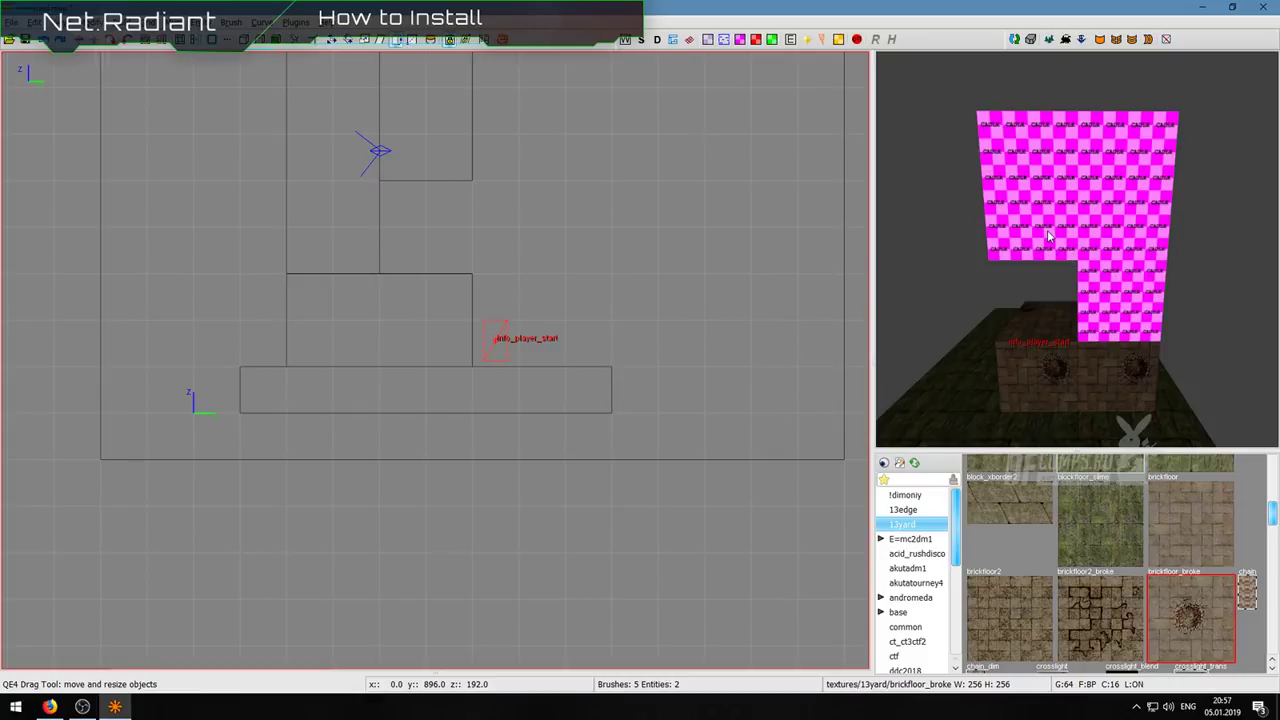
right_click(1049, 237)
key("w")
key("s")
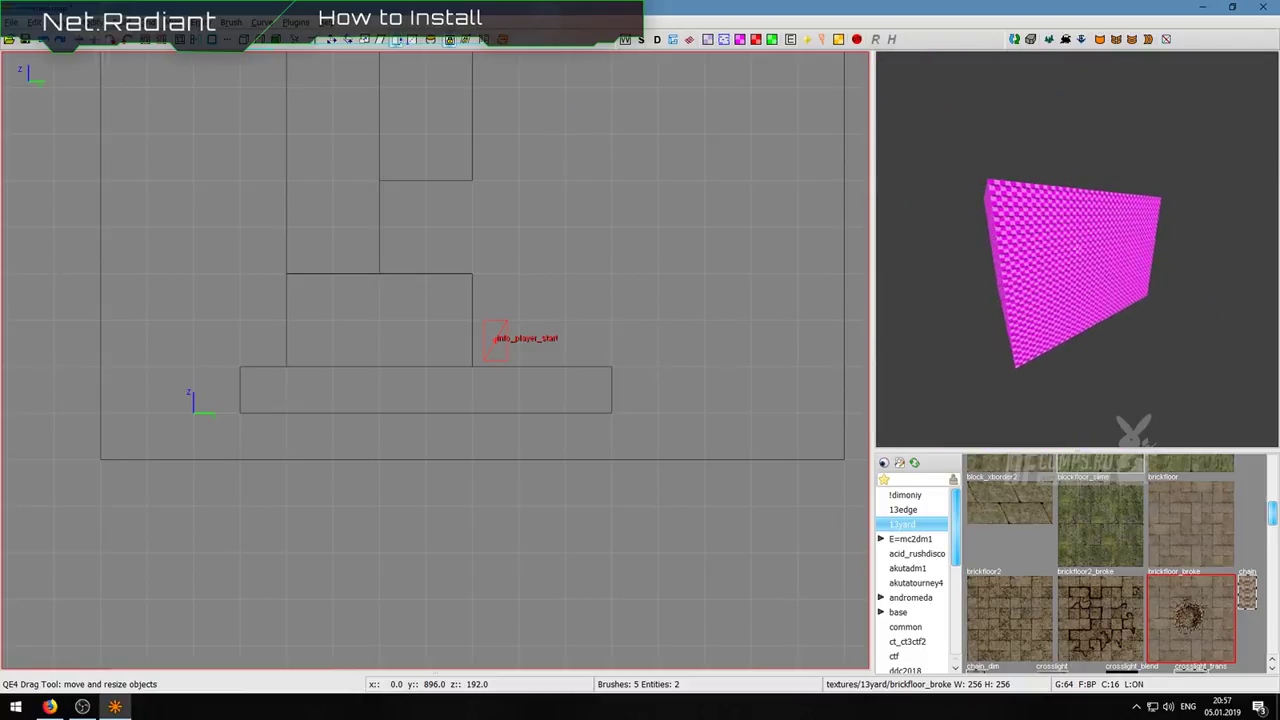
key("w")
key("s")
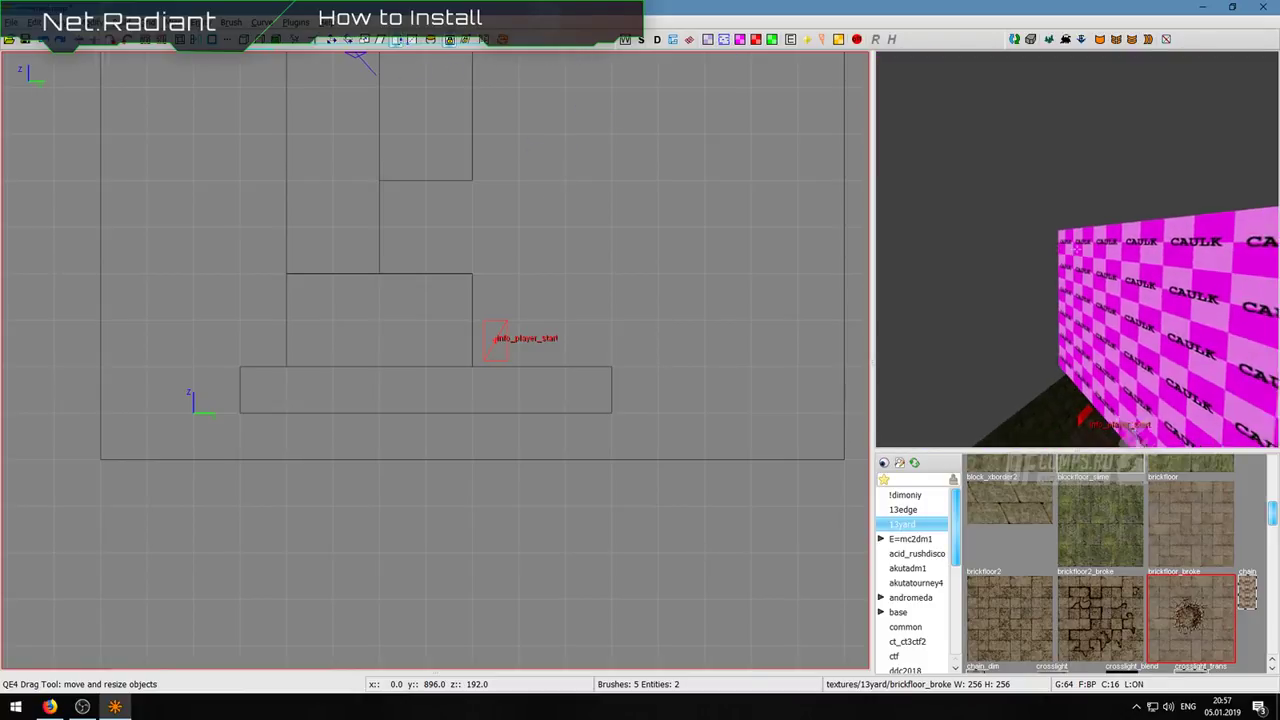
Step: Select the large outer caulk box and turn it into a hollow room with CSG Make Room
right_click(1078, 252)
left_click(1079, 253, "shift")
left_click(247, 40)
Step: Examine the hollow caulk room from inside and outside, viewing its walls, floor and ceiling from several camera angles
right_click(1060, 220)
key("w")
key("w")
right_click(1078, 256)
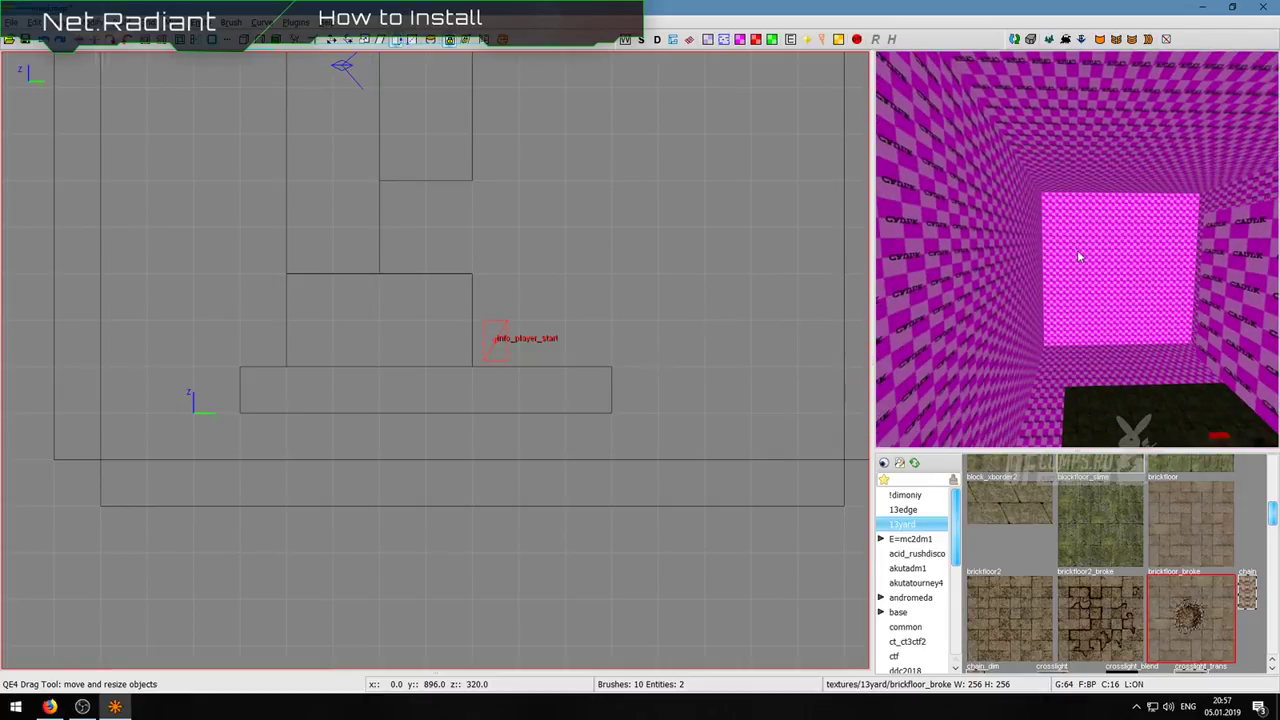
key("s")
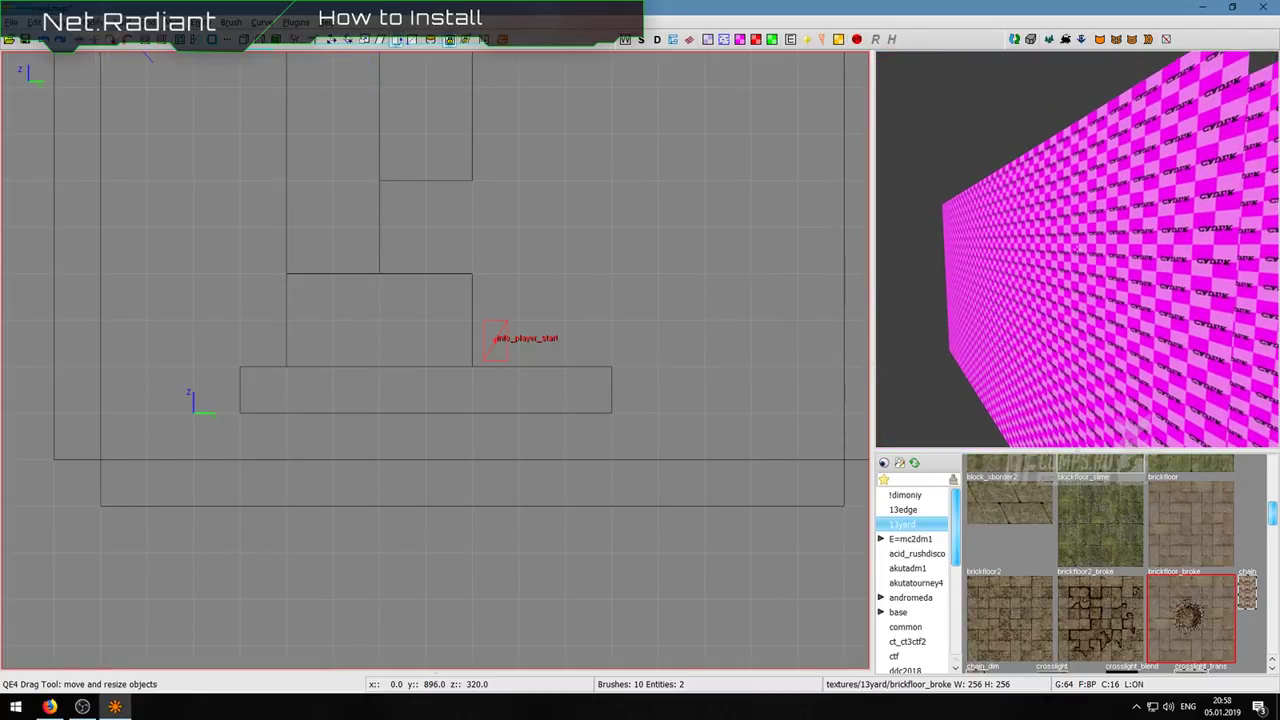
key("s")
key("Right")
key("Right")
key("Right")
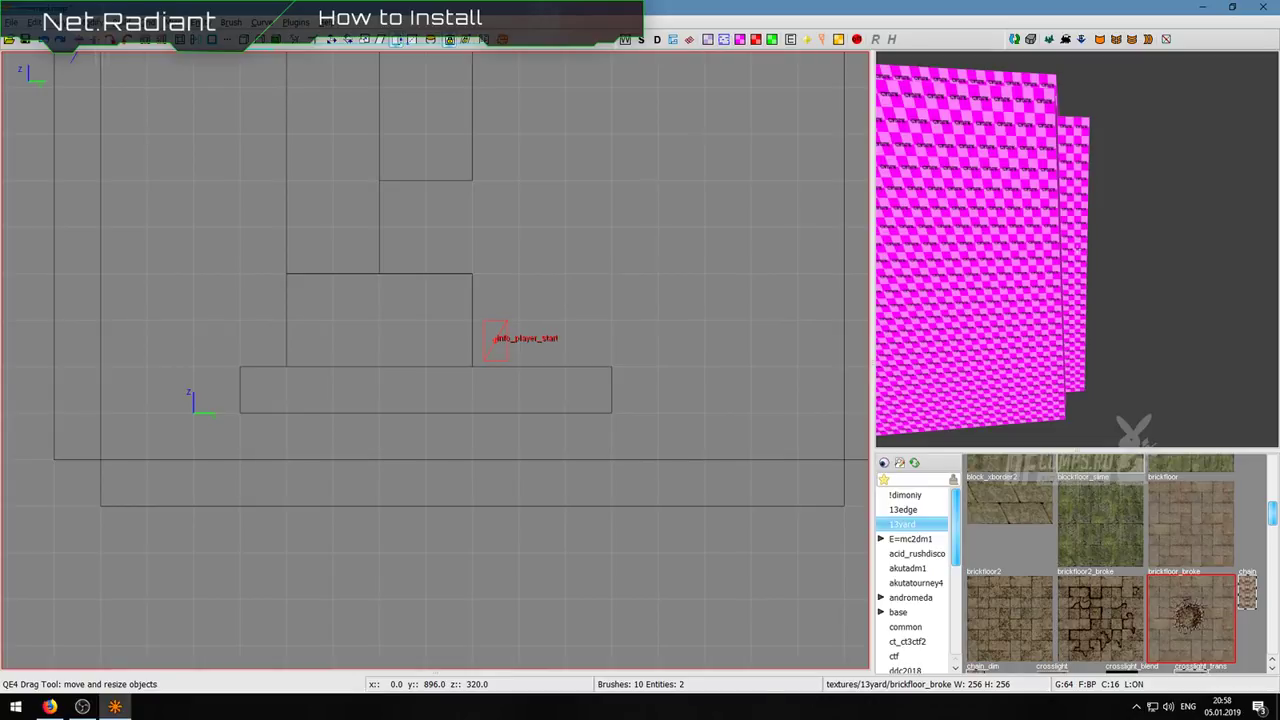
key("w")
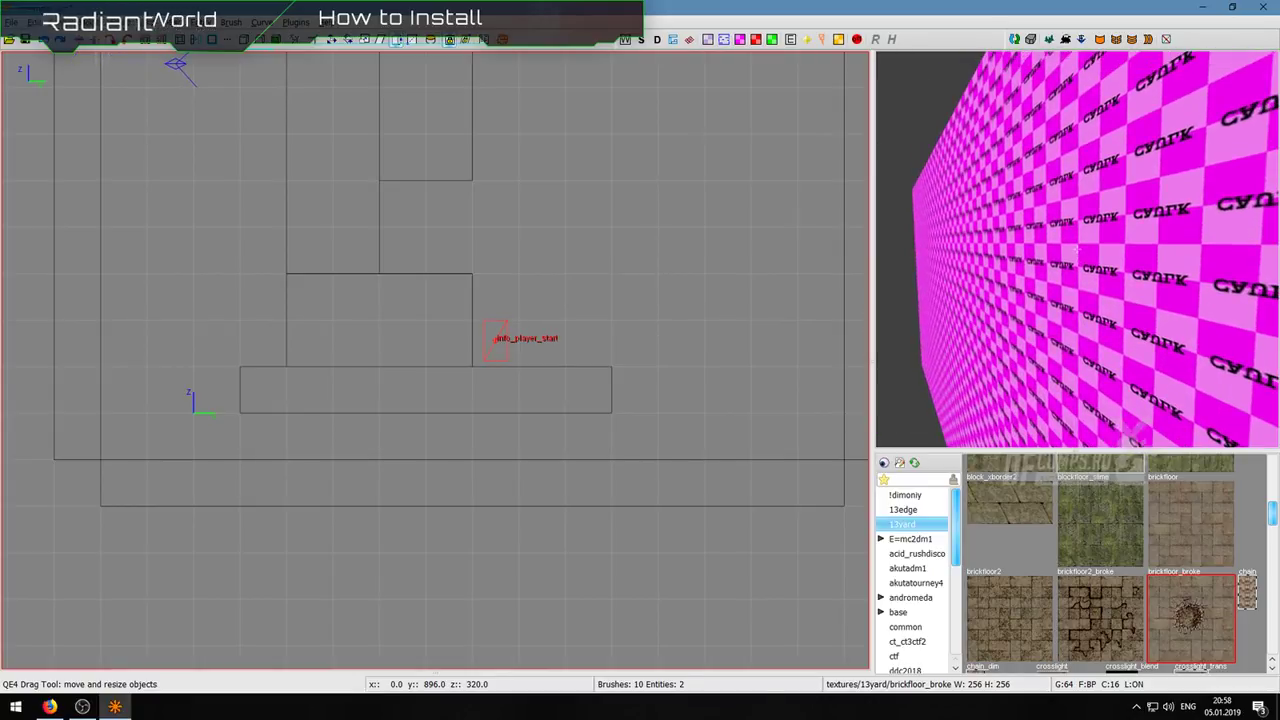
key("w")
right_click(1057, 251)
left_click(1011, 241, "shift")
left_click(1060, 159, "shift")
left_click(1075, 236, "shift")
key("Escape")
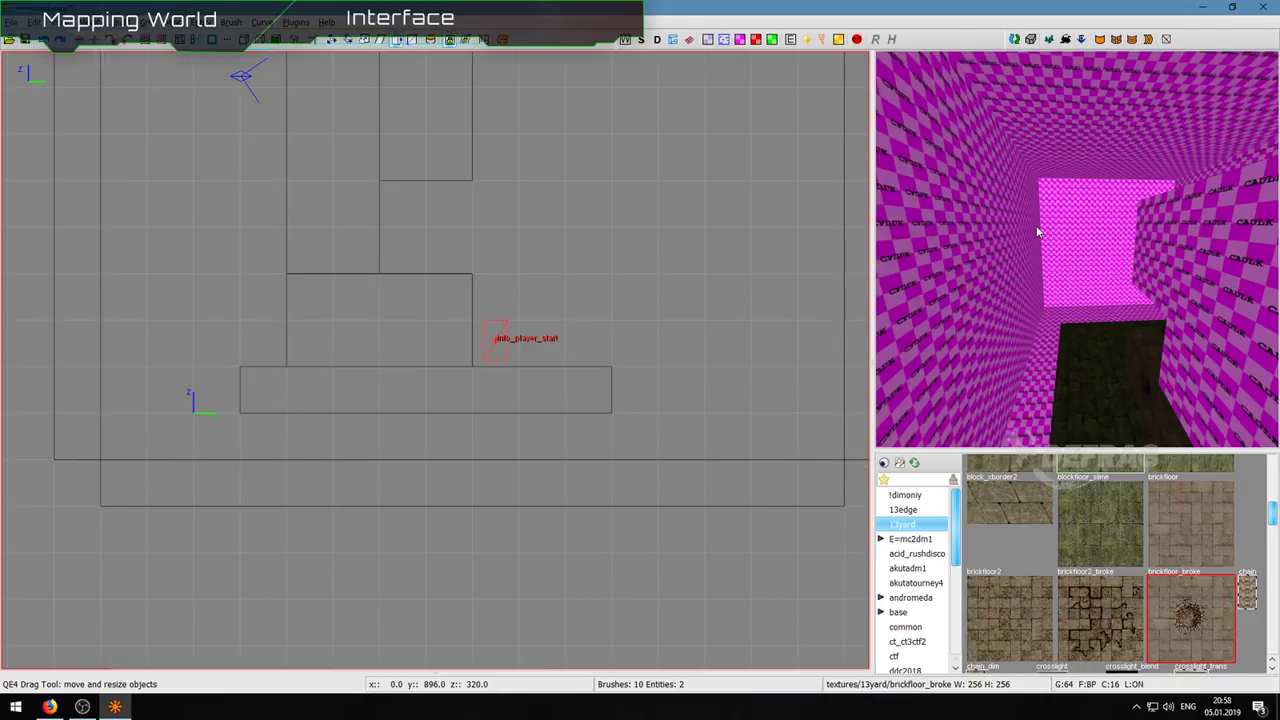
Step: Select the inner faces of the room, apply the 13yard/blockfloor_slime texture to them, and clear the selection
left_click(1030, 220, "ctrl+shift")
left_click(1062, 205, "ctrl+shift")
left_click(1067, 163, "ctrl+shift")
right_click(1067, 163)
right_click(1077, 249)
left_click(1041, 241, "ctrl+shift")
left_click(1127, 275, "ctrl+shift")
left_click(1097, 383, "ctrl+shift")
left_click(1125, 395, "ctrl+shift")
left_click(1081, 434, "ctrl+shift")
left_click(1089, 531)
key("Escape")
right_click(1073, 345)
key("s")
key("w")
right_click(1077, 249)
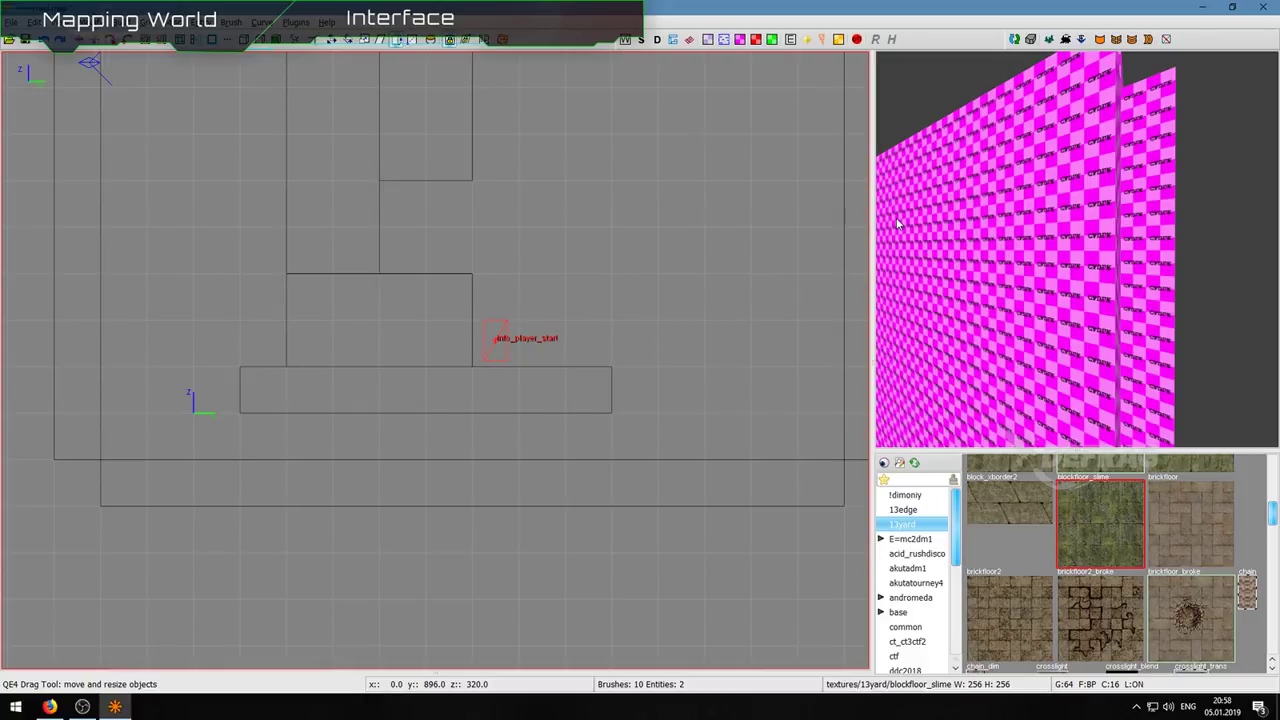
Step: Review the available brush and editing commands, and open the Preferences and close them again
left_click(231, 22)
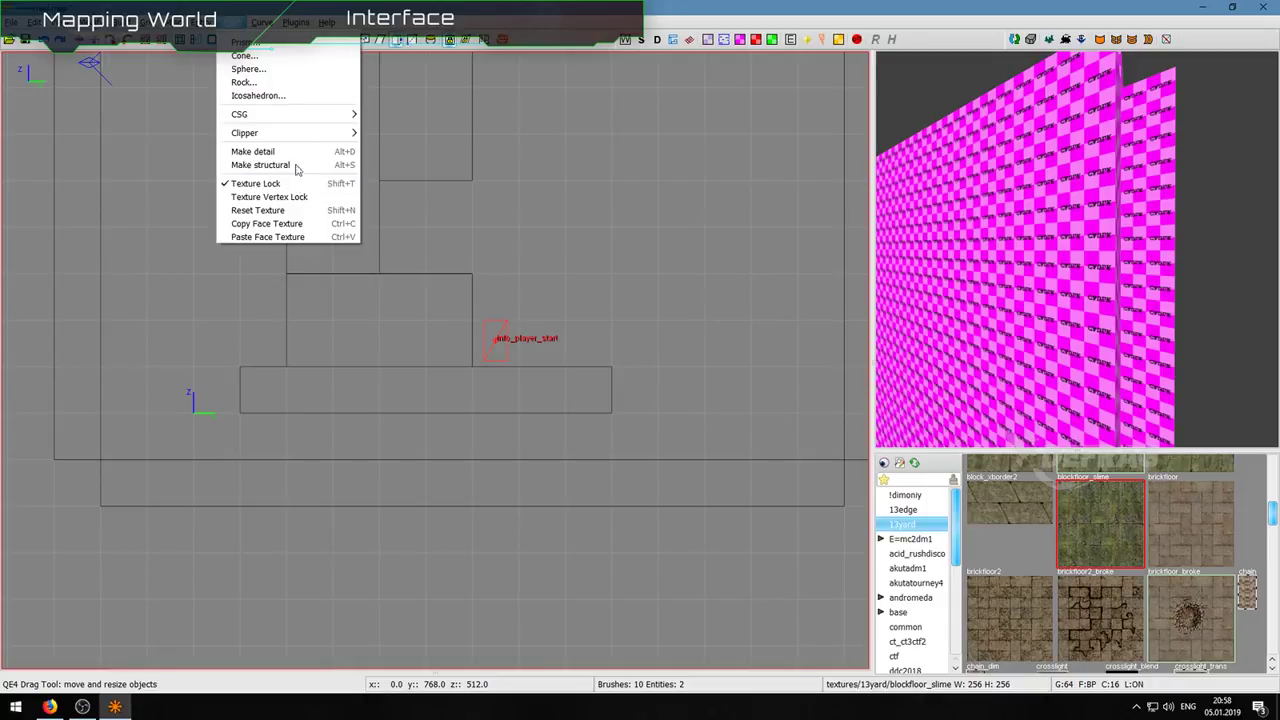
mouse_move(296, 119)
mouse_move(308, 140)
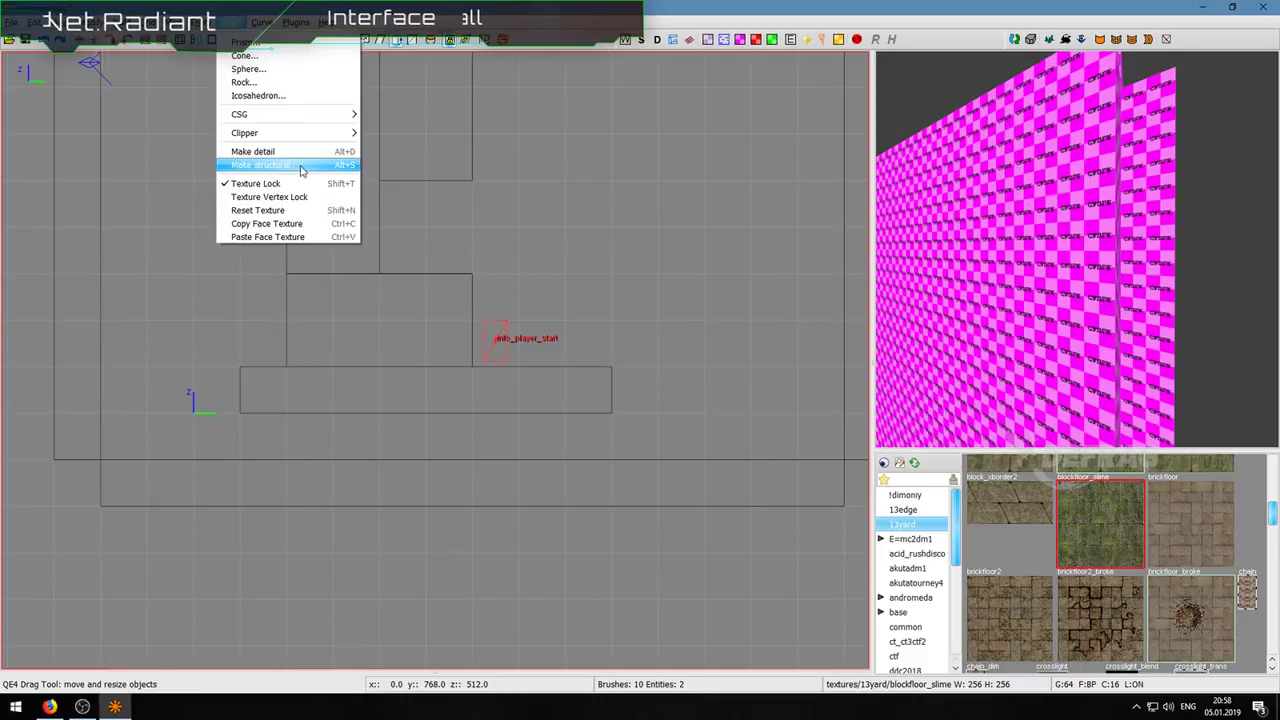
mouse_move(174, 22)
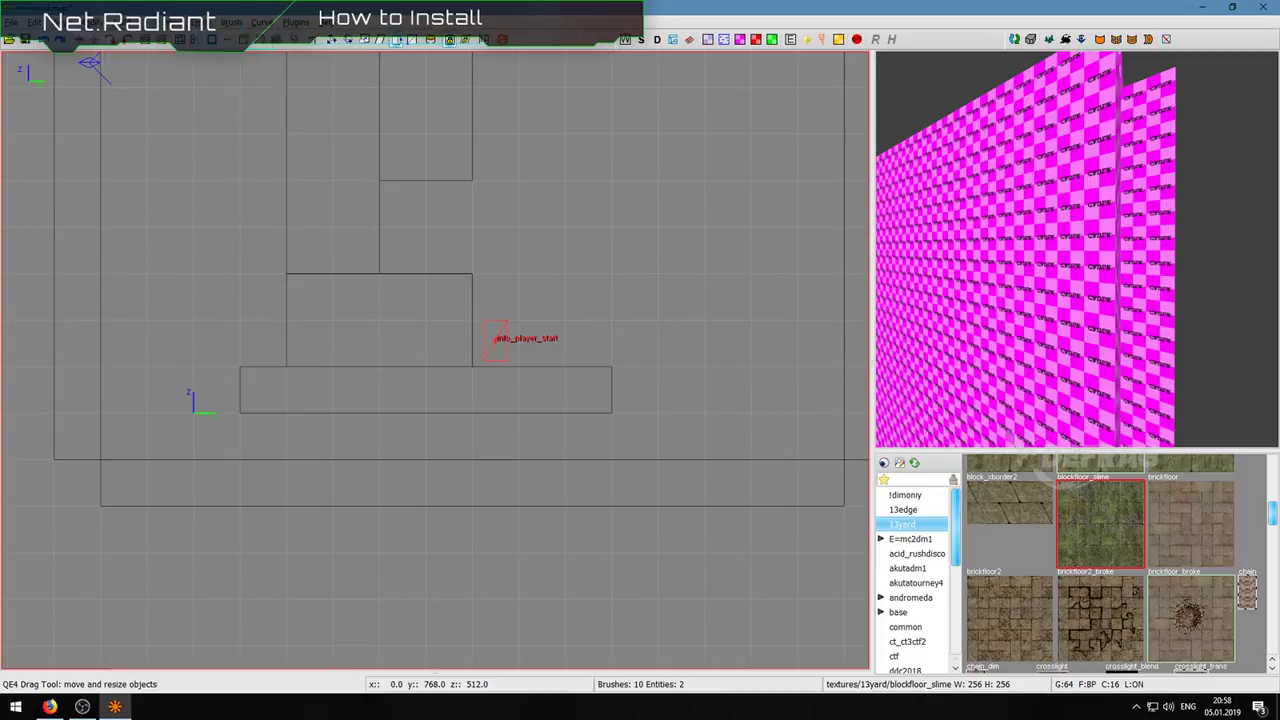
mouse_move(19, 24)
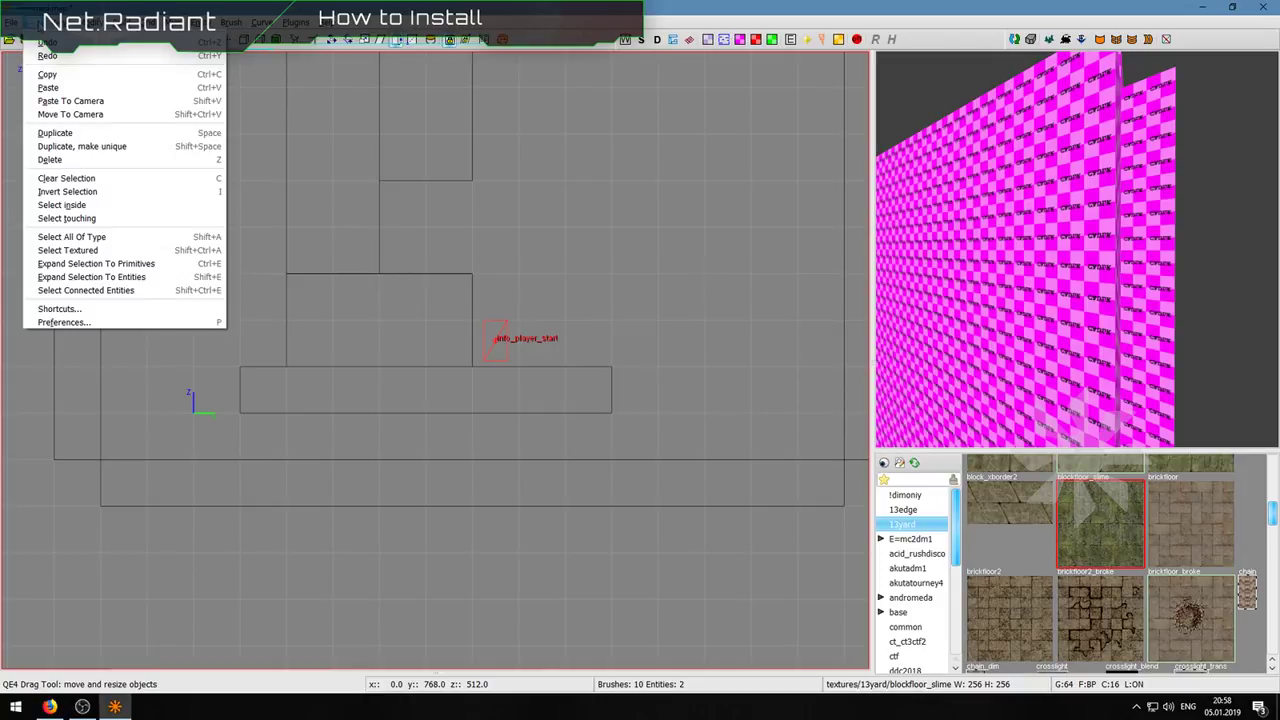
left_click(125, 322)
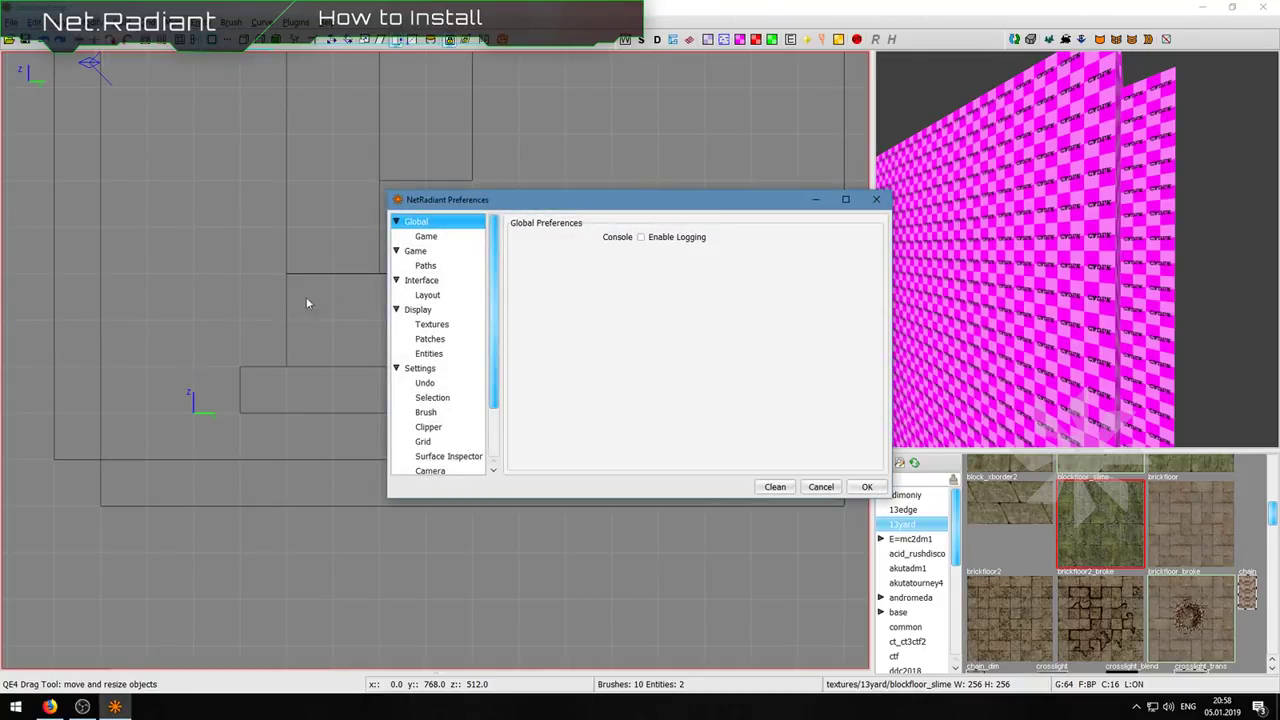
left_click(876, 199)
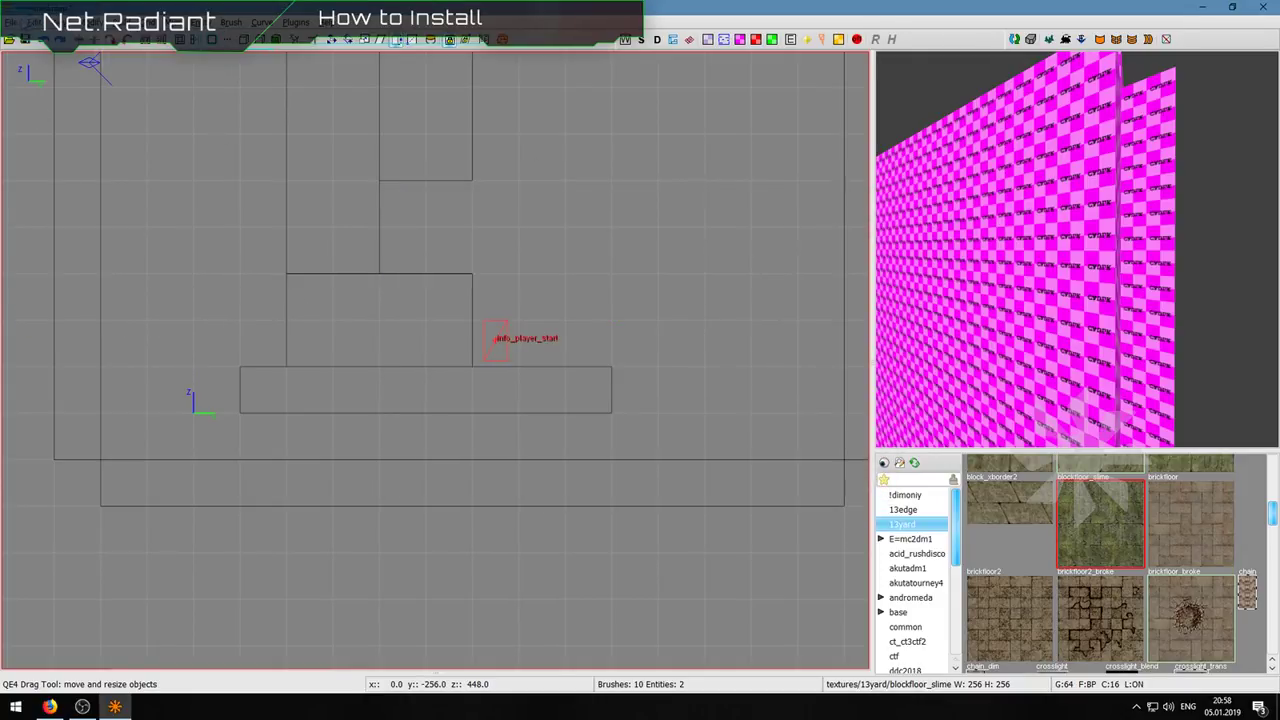
left_click(14, 22)
mouse_move(58, 26)
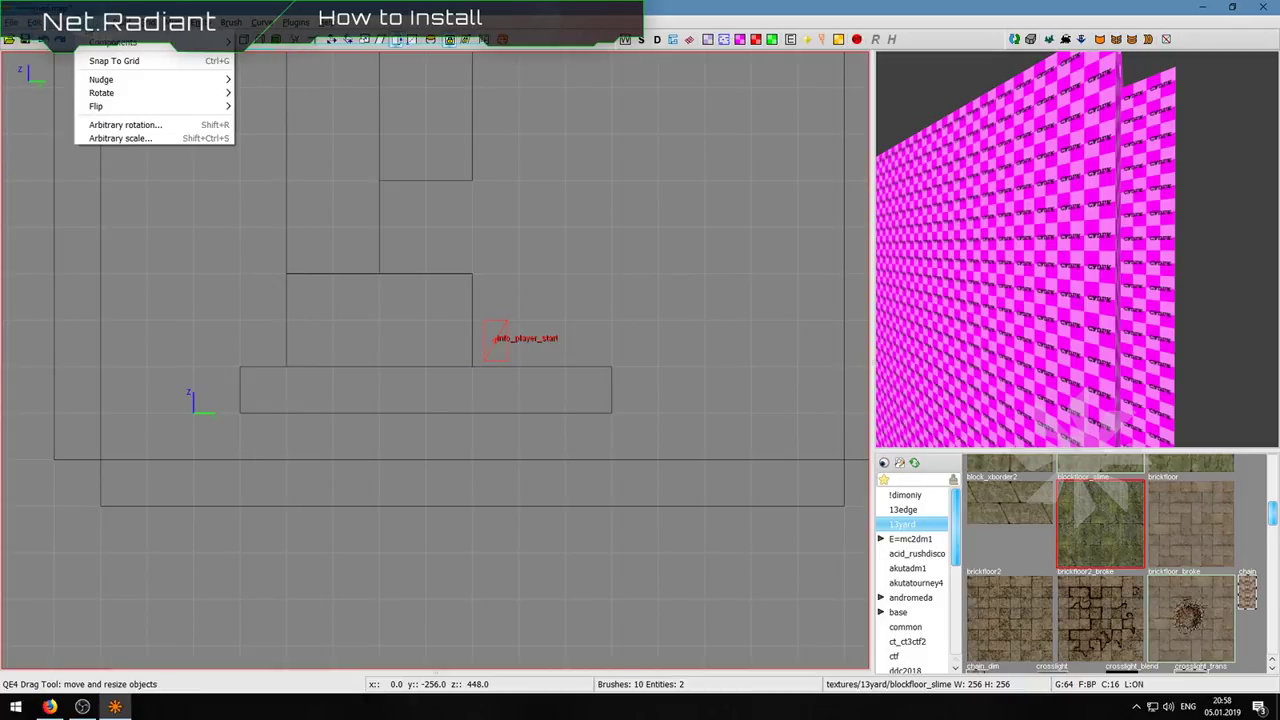
Step: Examine the exterior of the room from several camera angles and view its whole outline in the side view
right_click(949, 257)
key("w")
right_click(949, 257)
key("w")
key("s")
right_click(1077, 249)
right_click(1077, 249)
key("s")
key("s")
key("w")
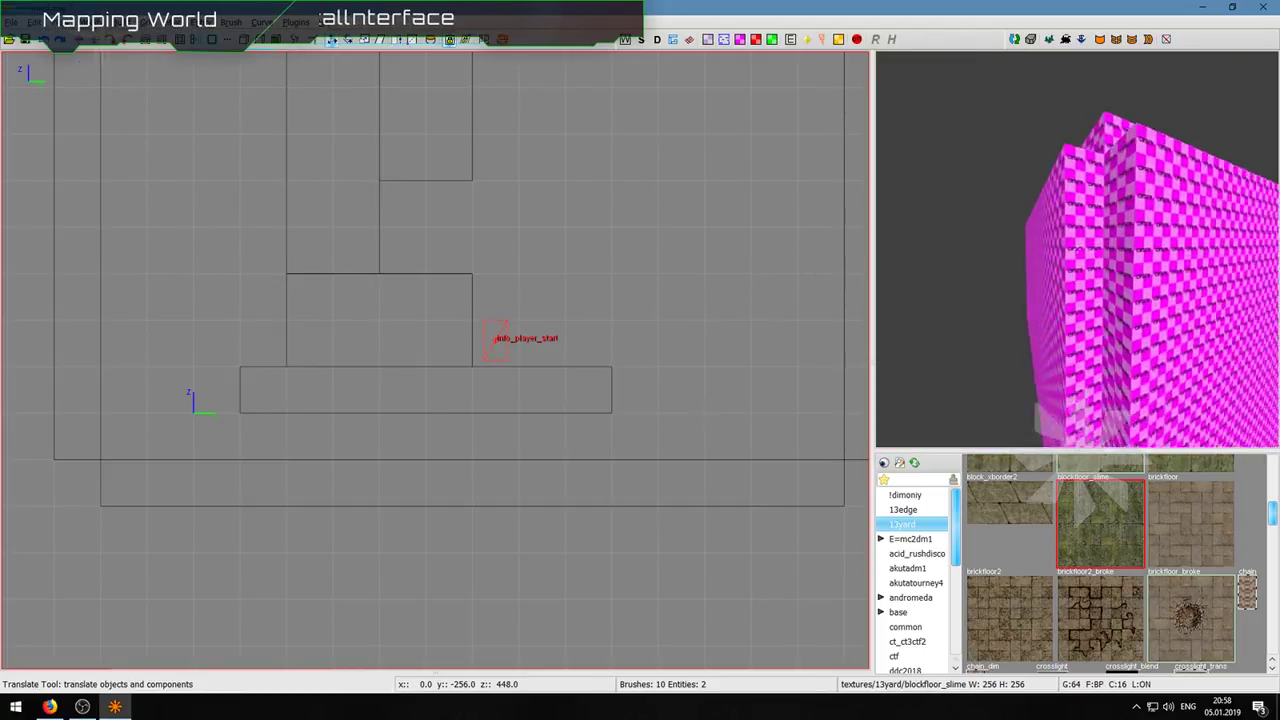
right_click(1077, 249)
scroll(1121, 278, "up", 5)
scroll(1121, 278, "down", 7)
scroll(472, 270, "down", 5)
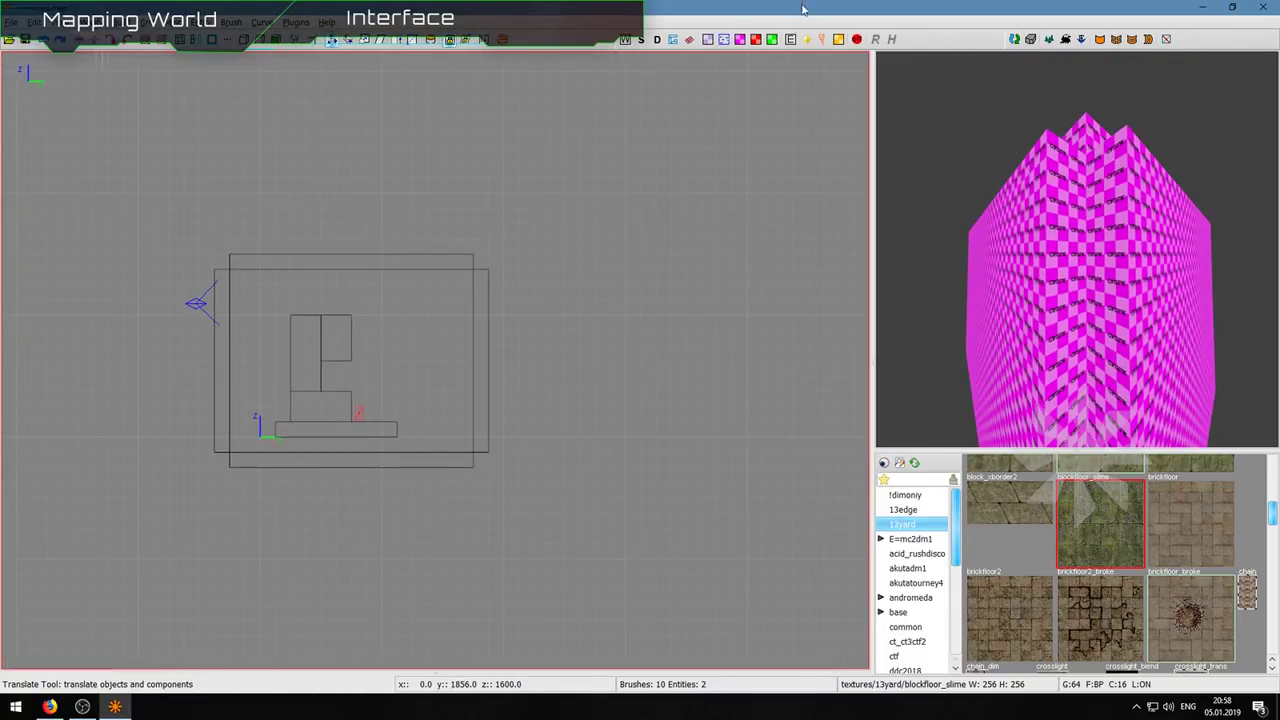
right_click(961, 236)
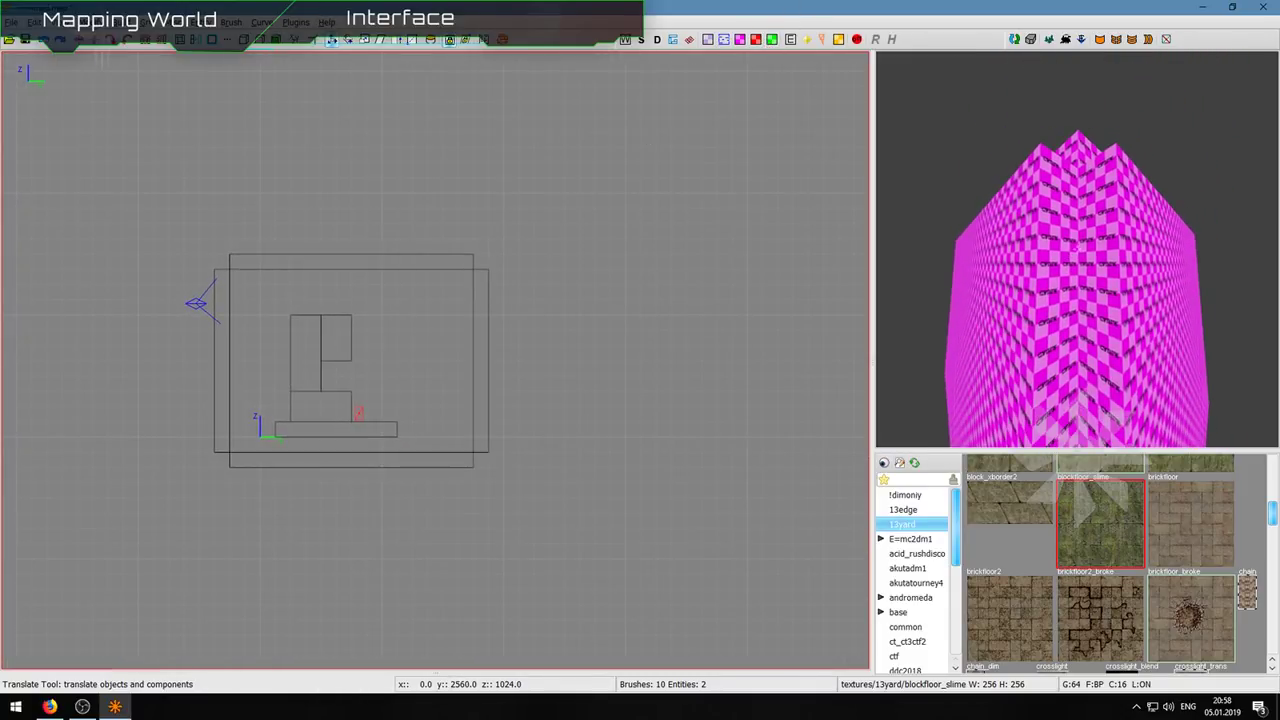
Step: Toggle the Entities filter on and off again, and select the info_player_start entity with the QE4 Drag Tool active
left_click(795, 46)
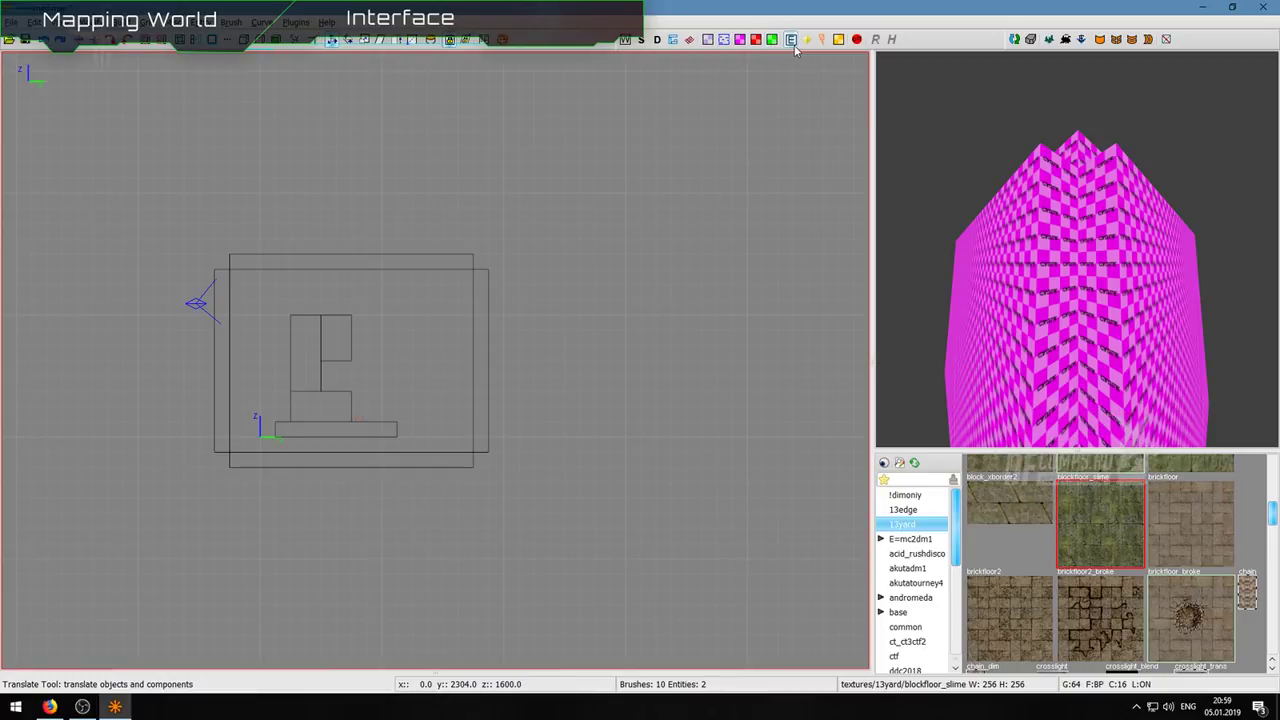
left_click(795, 47)
left_click(356, 412)
scroll(366, 431, "up", 2)
scroll(366, 431, "up", 2)
left_click(403, 360)
left_click(349, 404)
key("q")
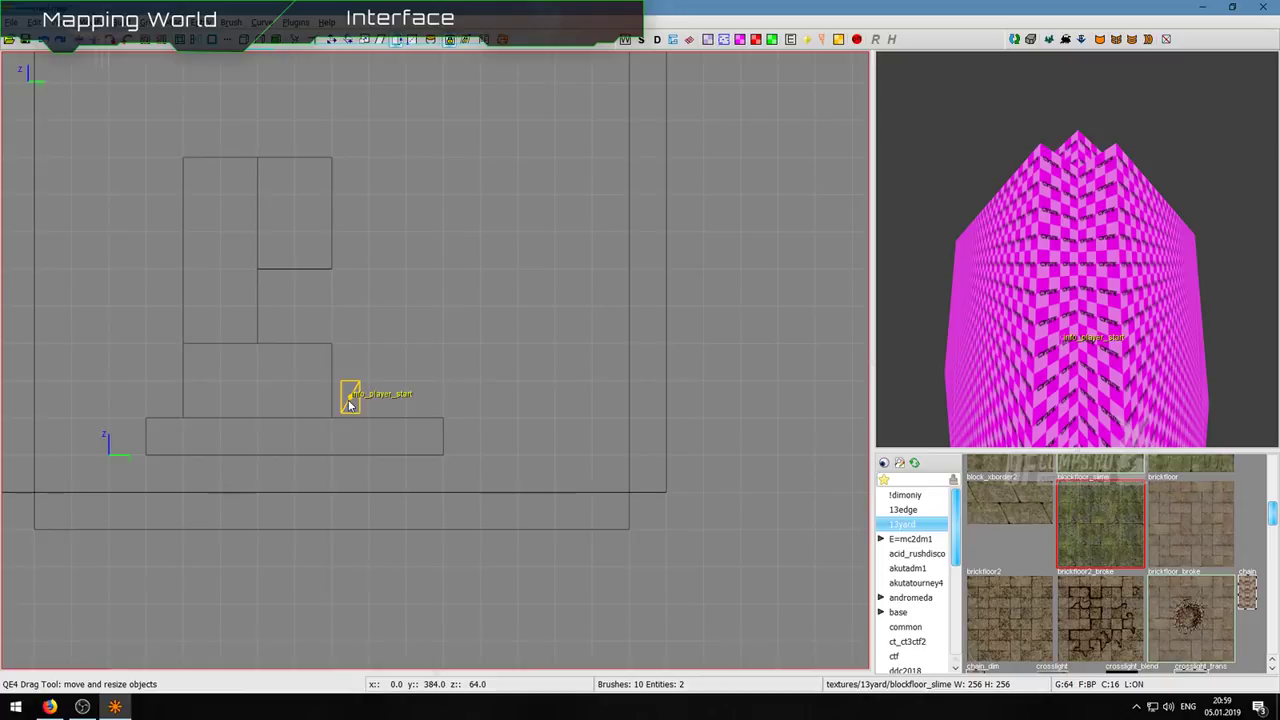
Step: Review the entity types that can be created, including the target entities, without adding one
right_click(400, 196)
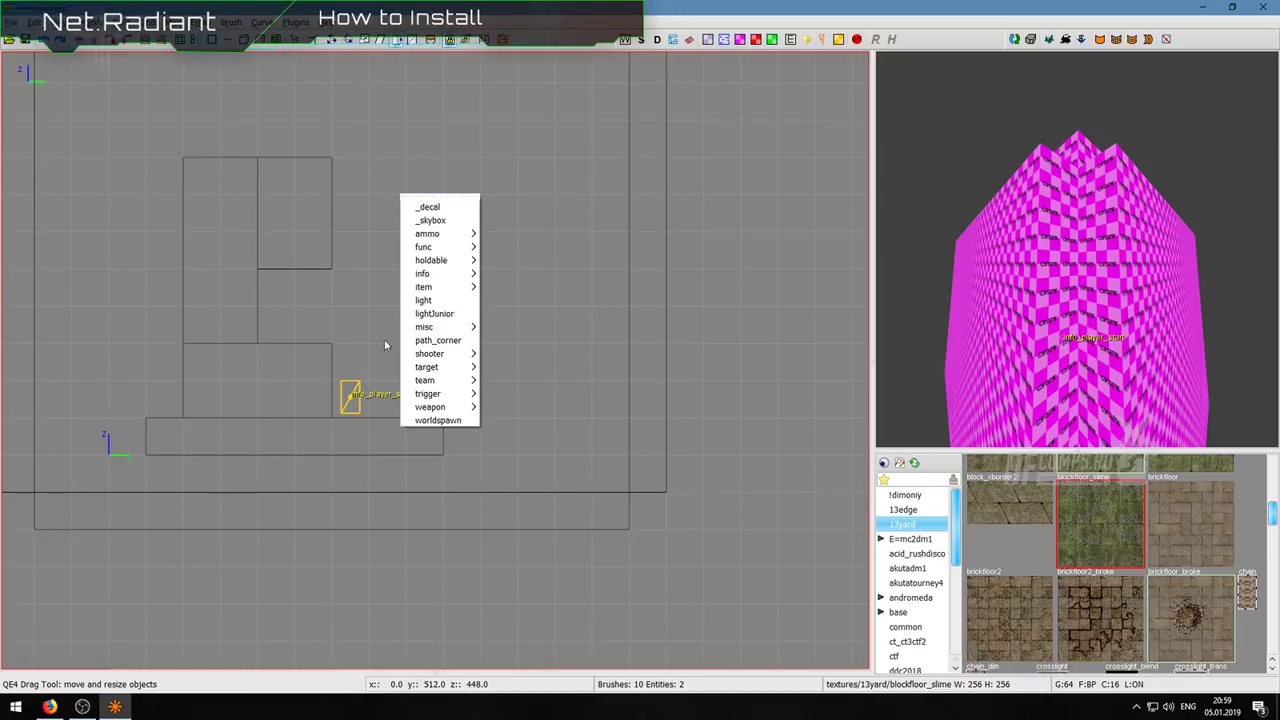
mouse_move(434, 370)
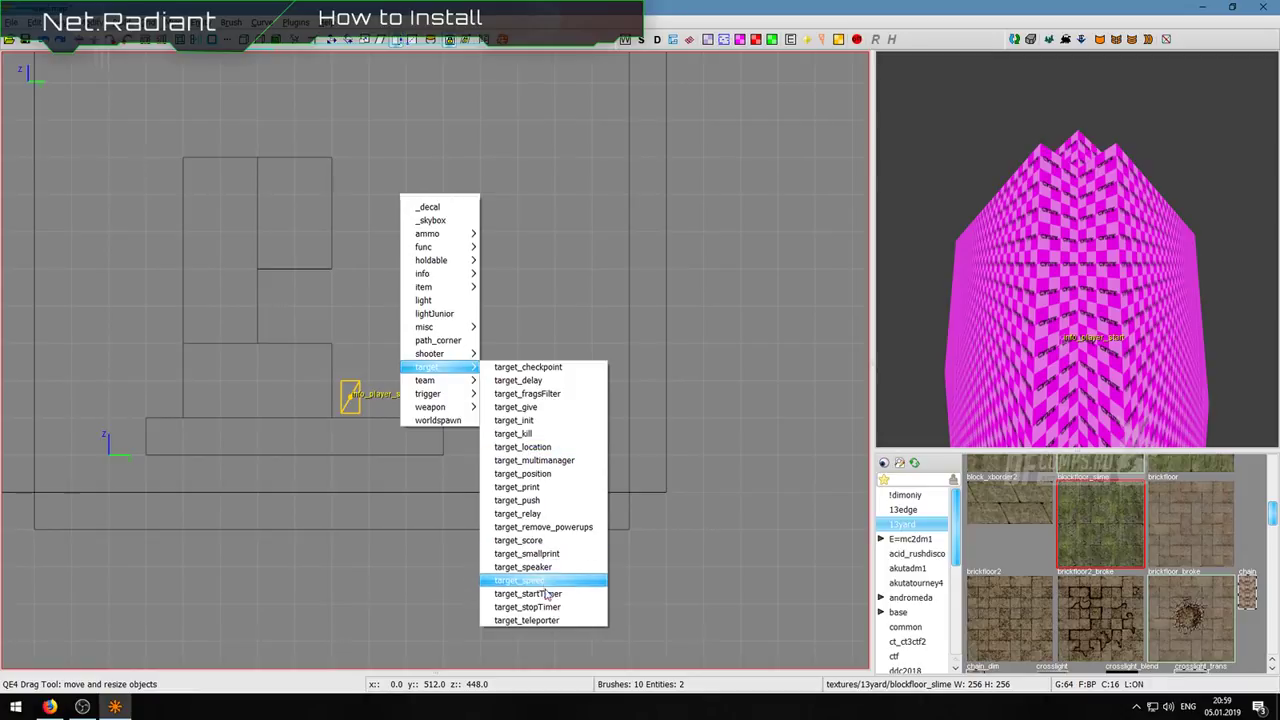
left_click(554, 322)
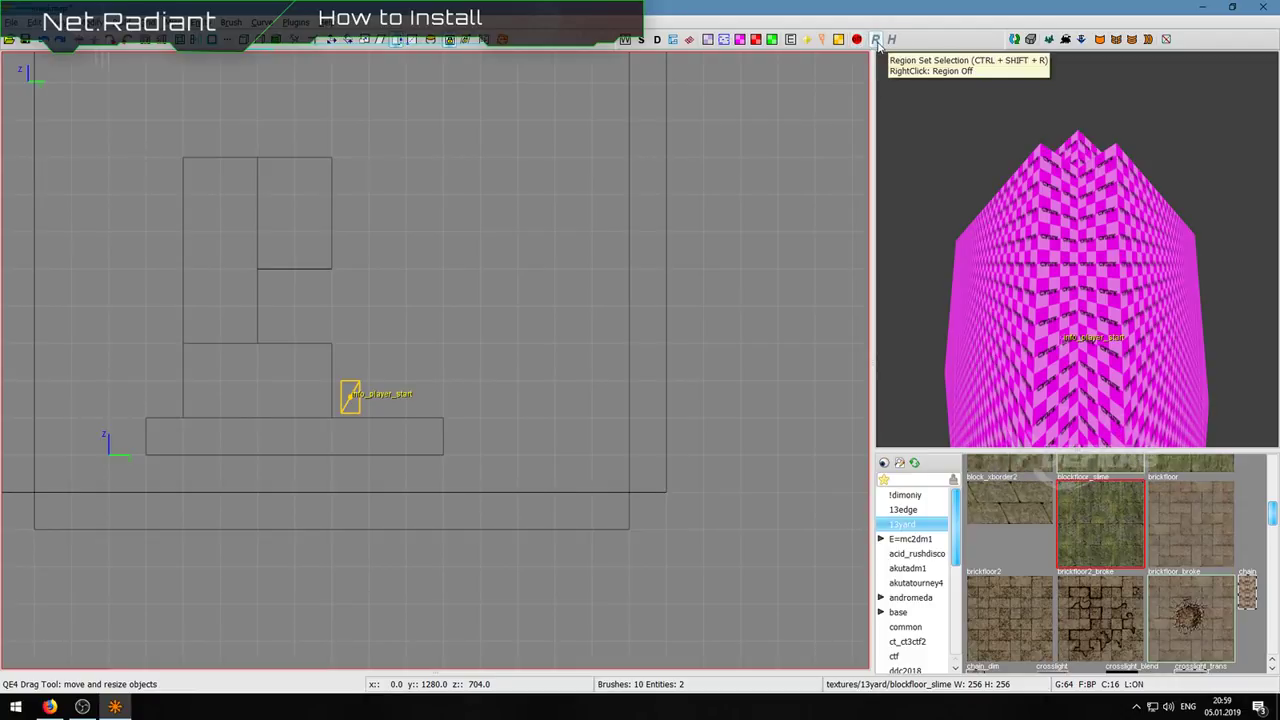
Step: Isolate the info_player_start entity with Region Set Selection and turn the region off again
left_click(876, 40)
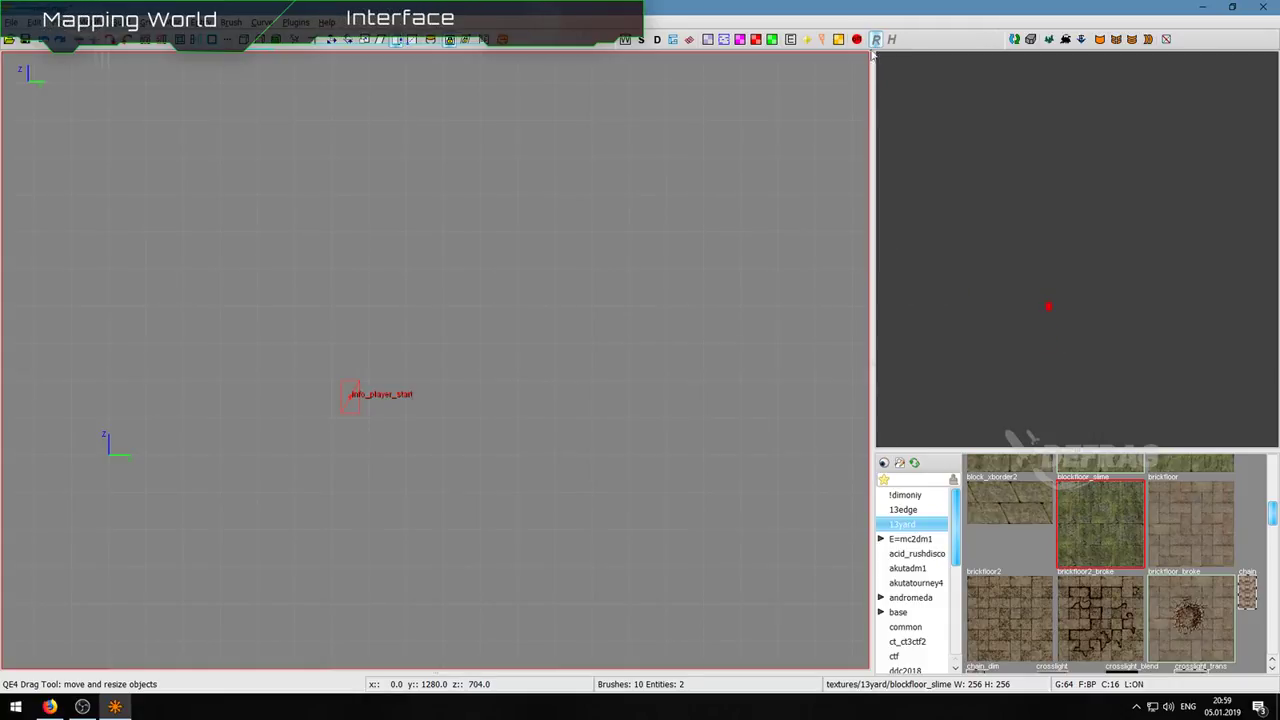
left_click(878, 40)
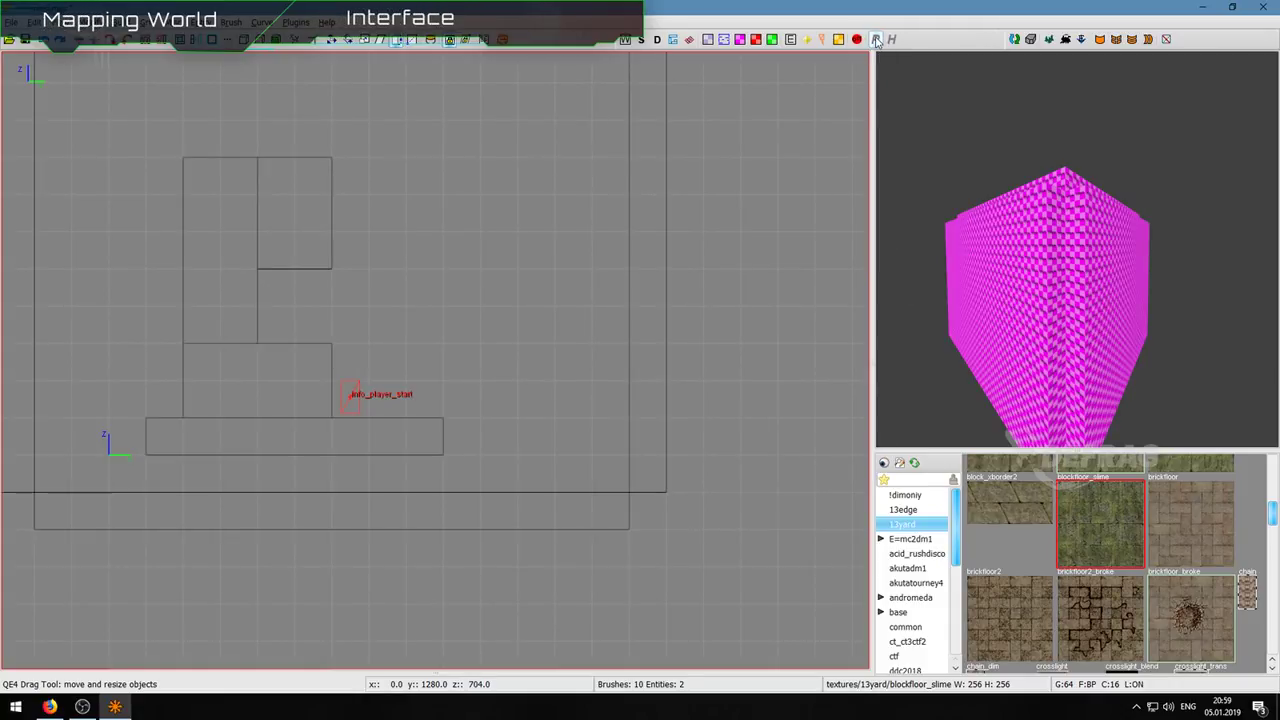
Step: Isolate one outer wall of the caulk room with Region Set Selection and restore the full map
right_click_drag(925, 120, 918, 140)
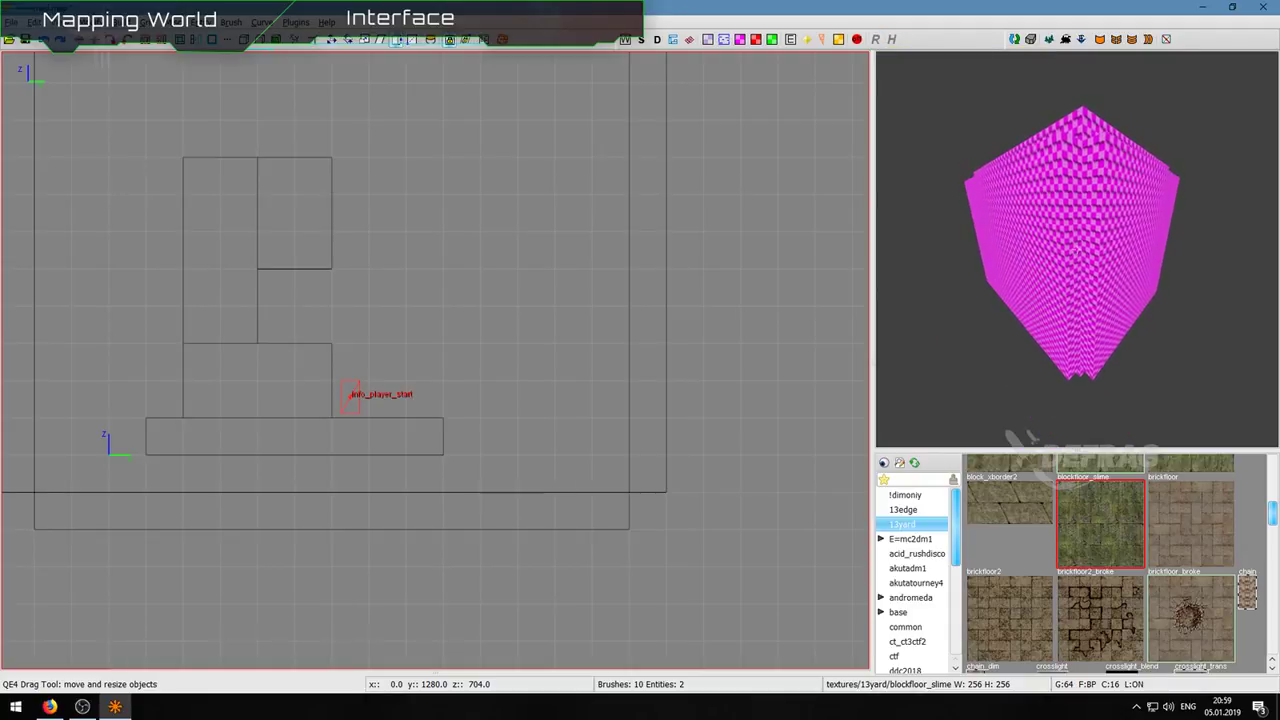
left_click(875, 40)
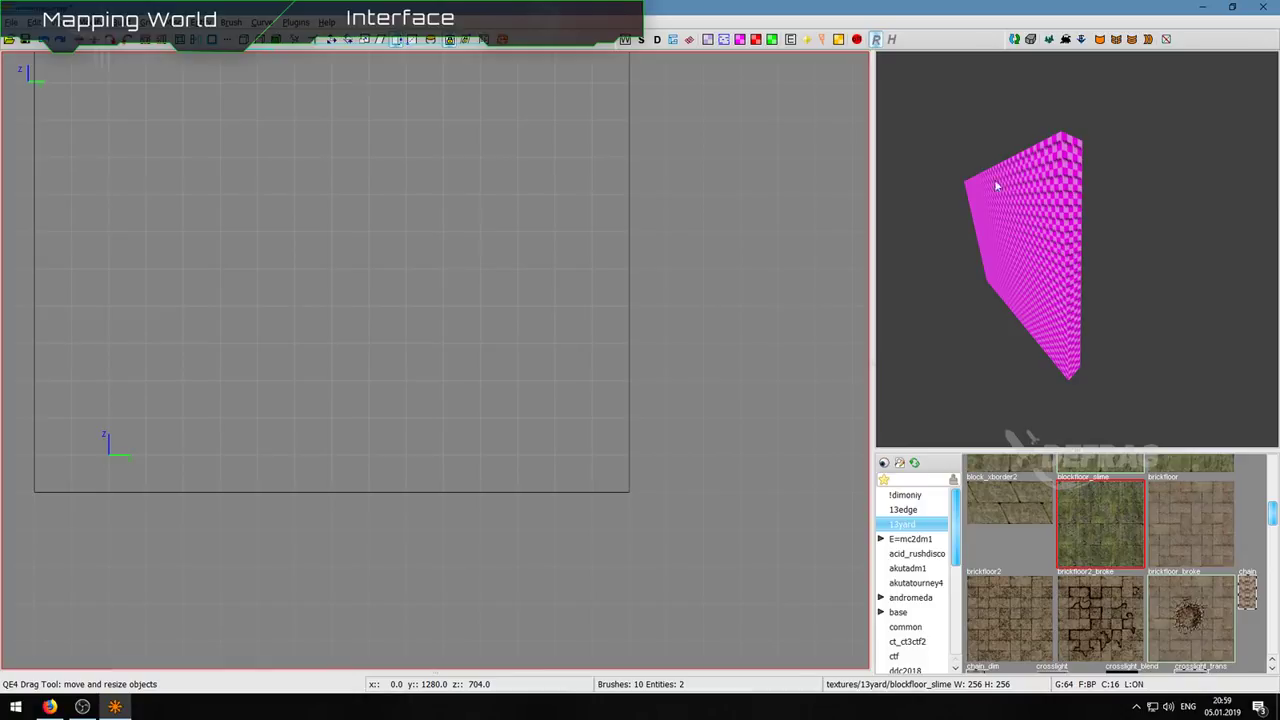
left_click(1022, 200, "shift")
left_click(876, 41)
left_click(877, 41)
Step: Select the adjoining outer wall, isolate it as a region, view it from both sides, and turn the region off
left_click(1080, 250, "shift")
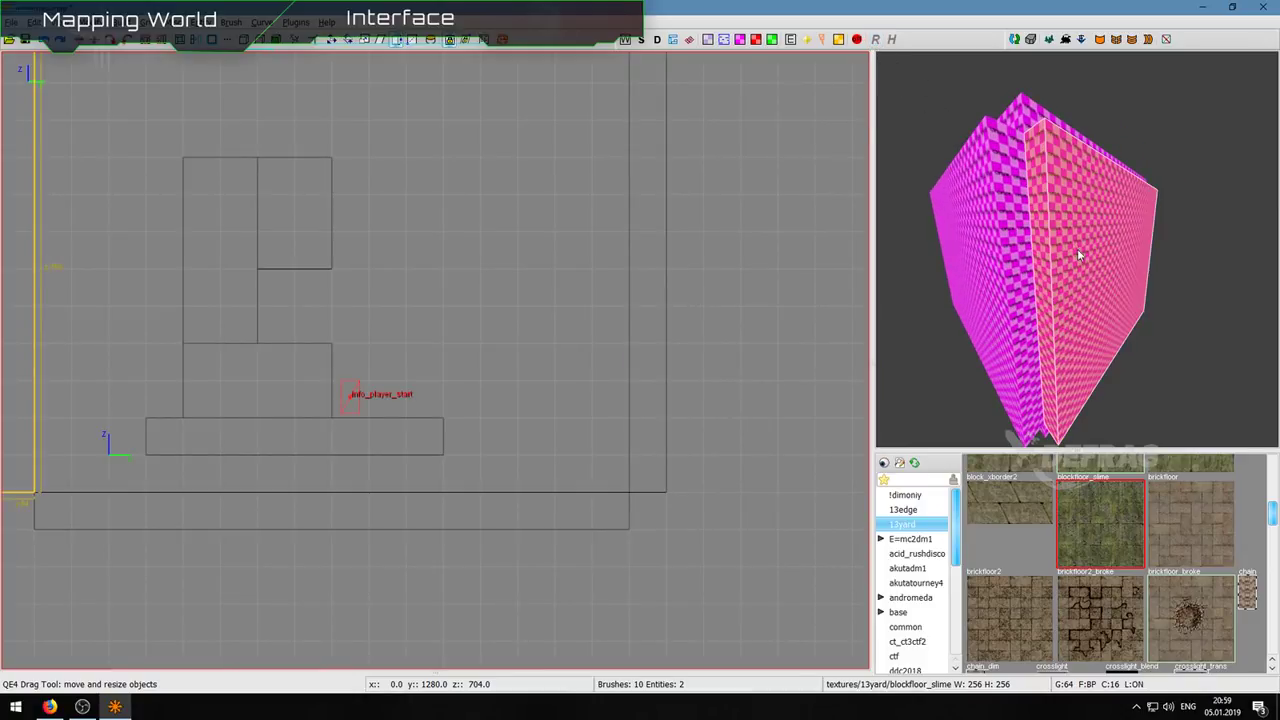
left_click(874, 40)
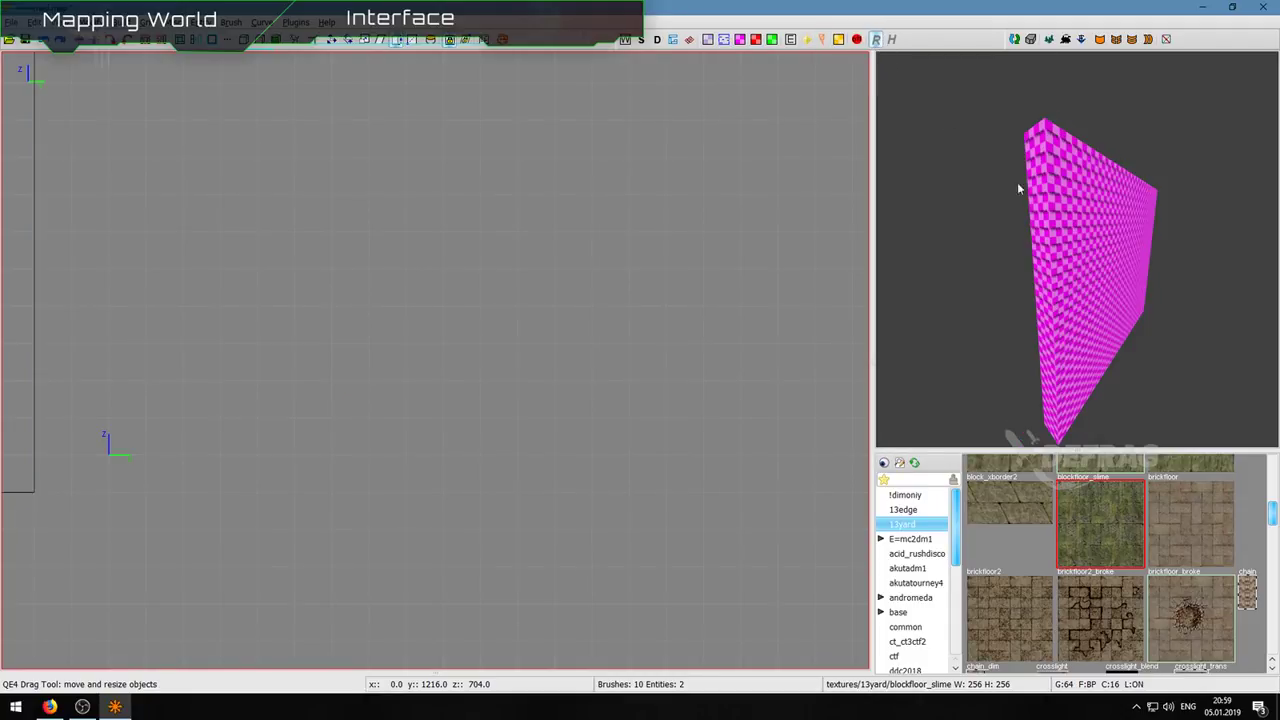
scroll(1077, 249, "up", 4)
key("a")
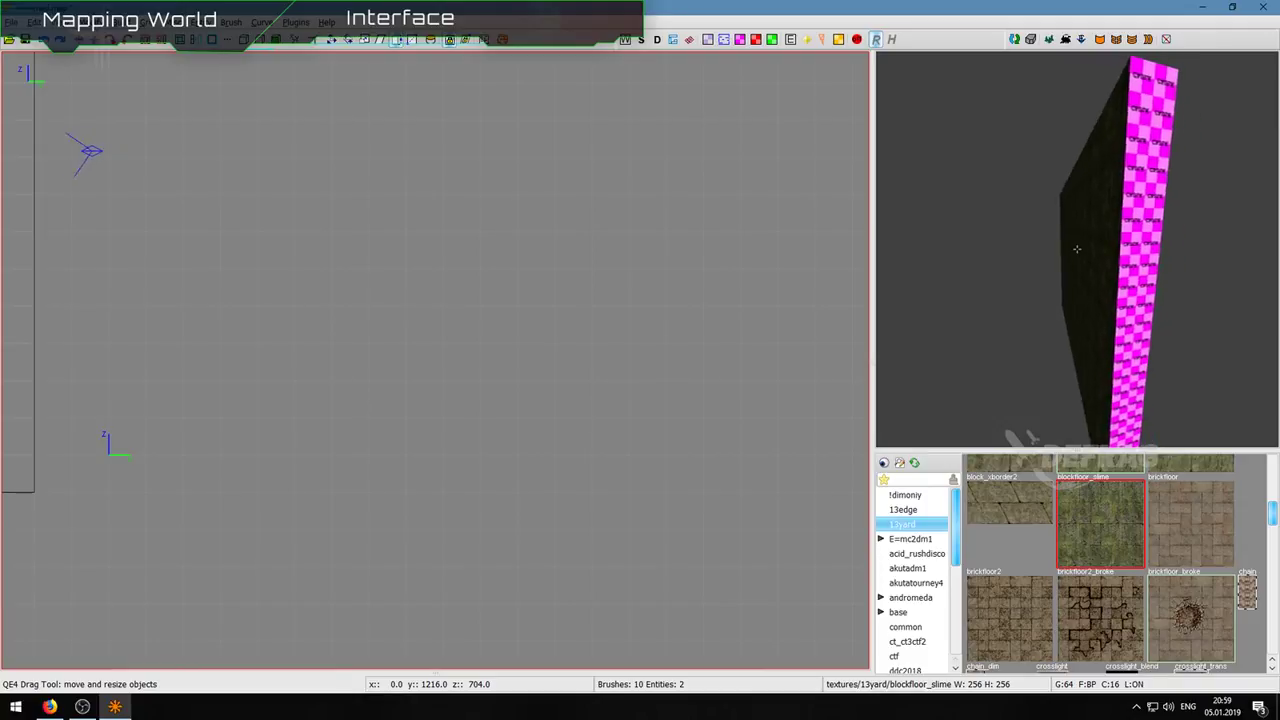
key("d")
key("w")
right_click(1077, 249)
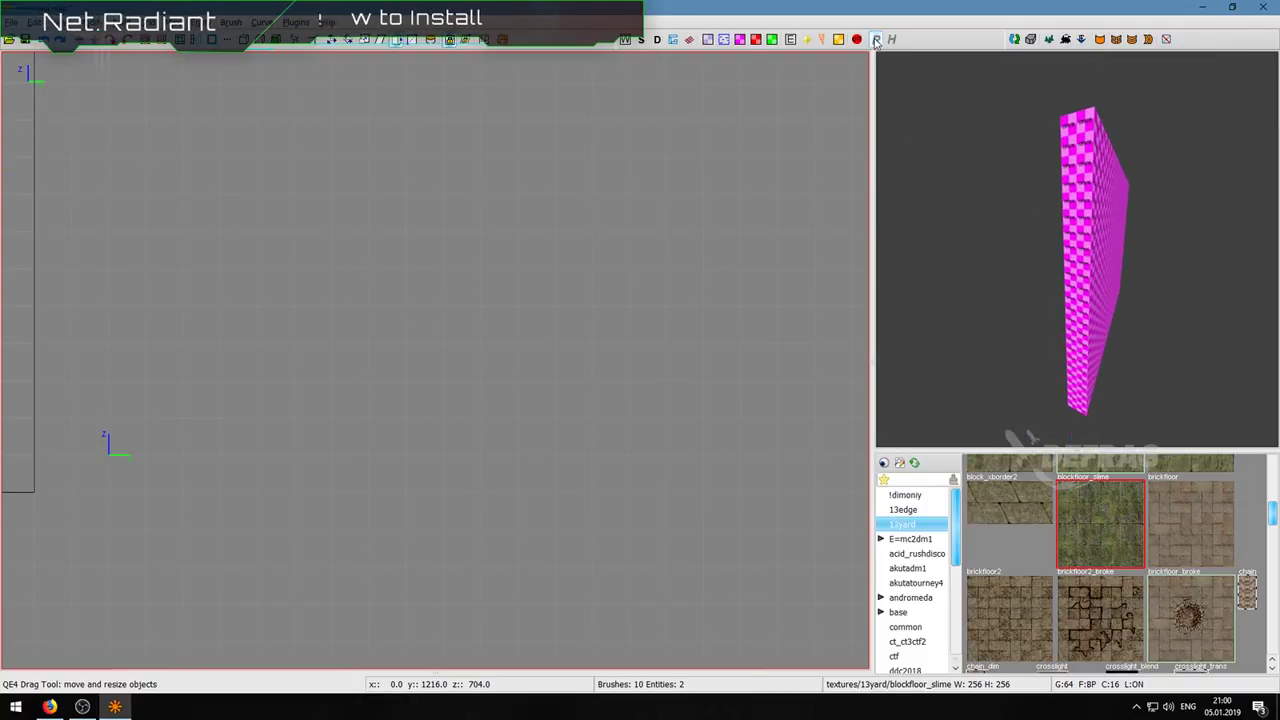
left_click(875, 42)
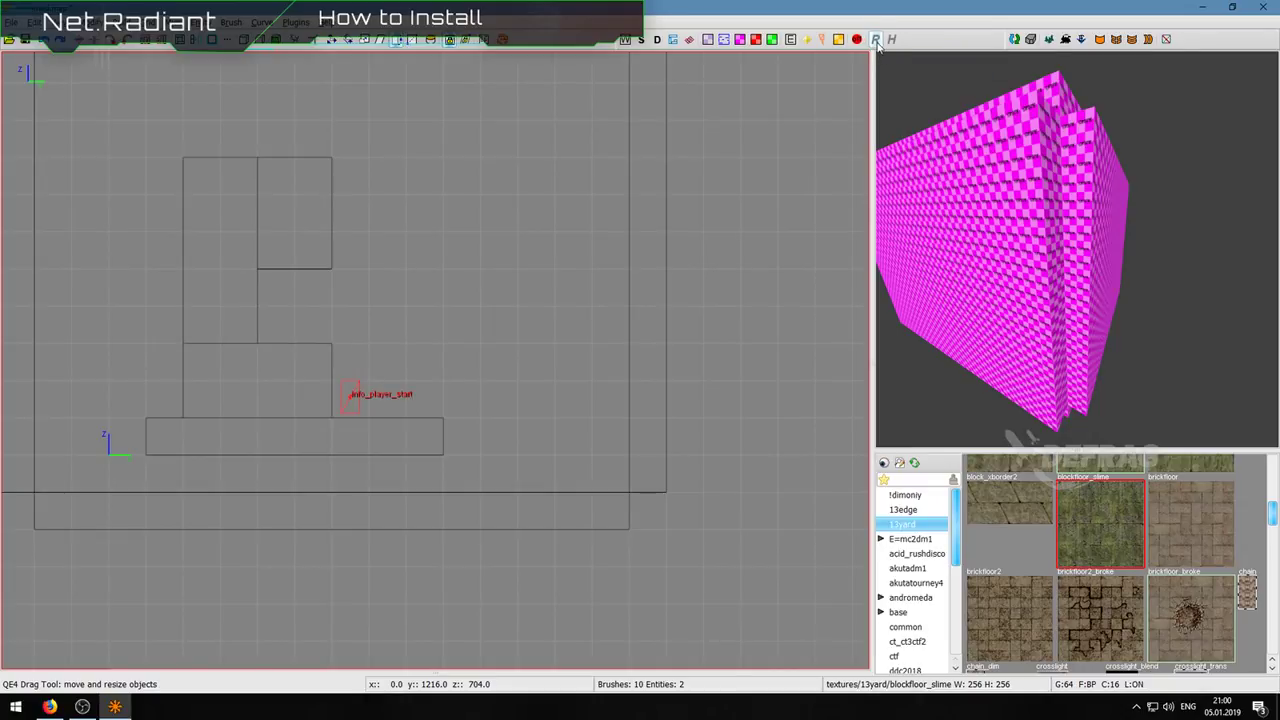
left_click(875, 40)
left_click(875, 40)
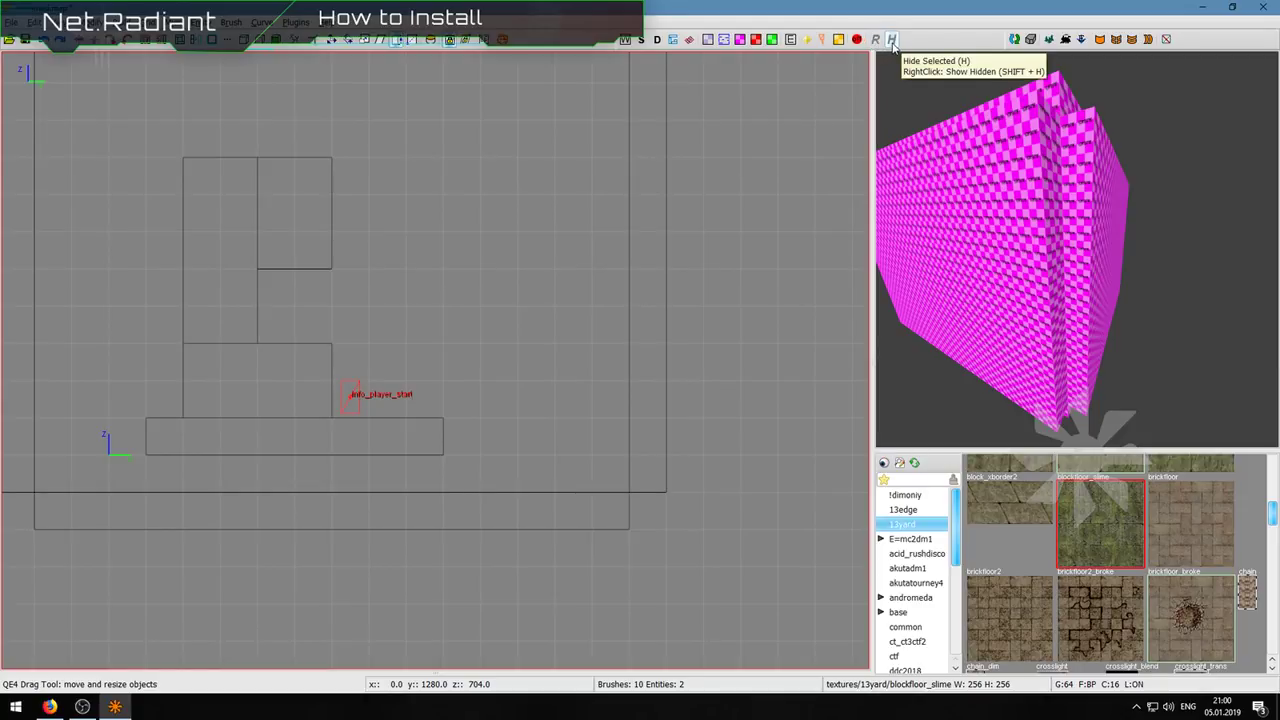
Step: Hide the tall caulk column inside the room, view the remaining block from several angles, and show the hidden column again
right_click(1117, 238)
scroll(1117, 238, "up", 10)
right_click(1117, 238)
left_click(1117, 238, "shift")
key("h")
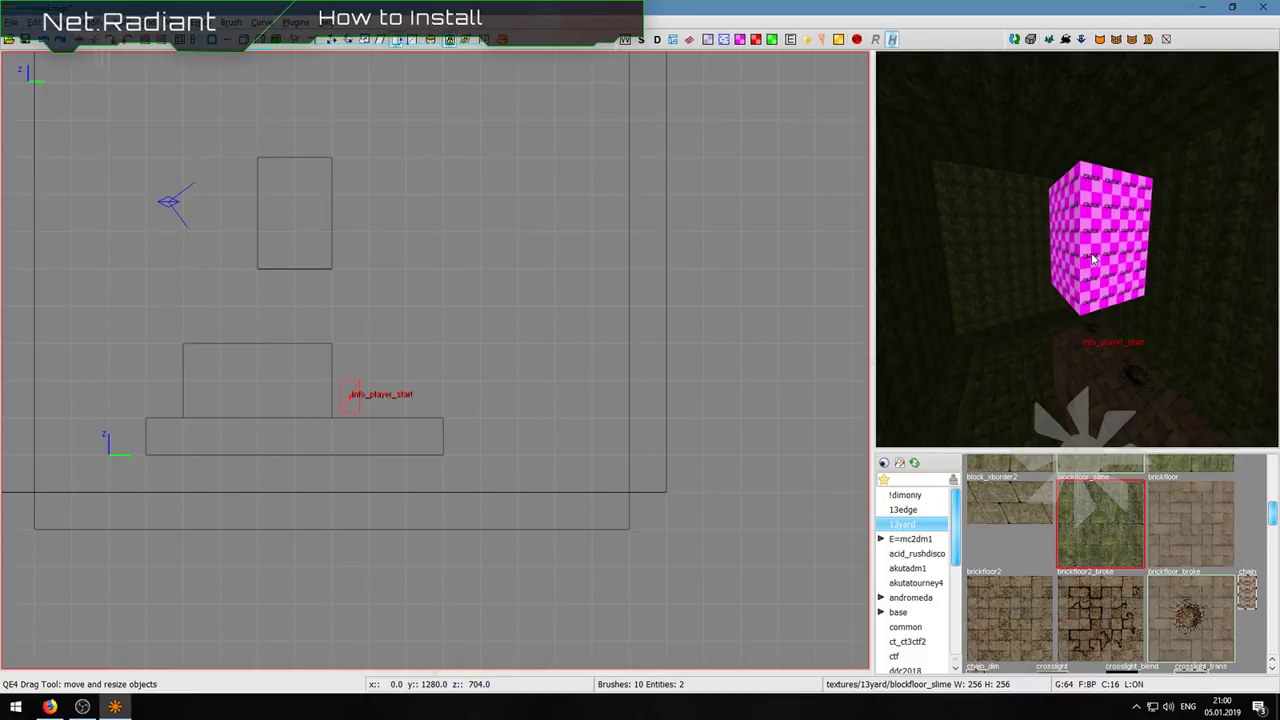
right_click(1078, 252)
scroll(1078, 252, "up", 3)
right_click(1078, 252)
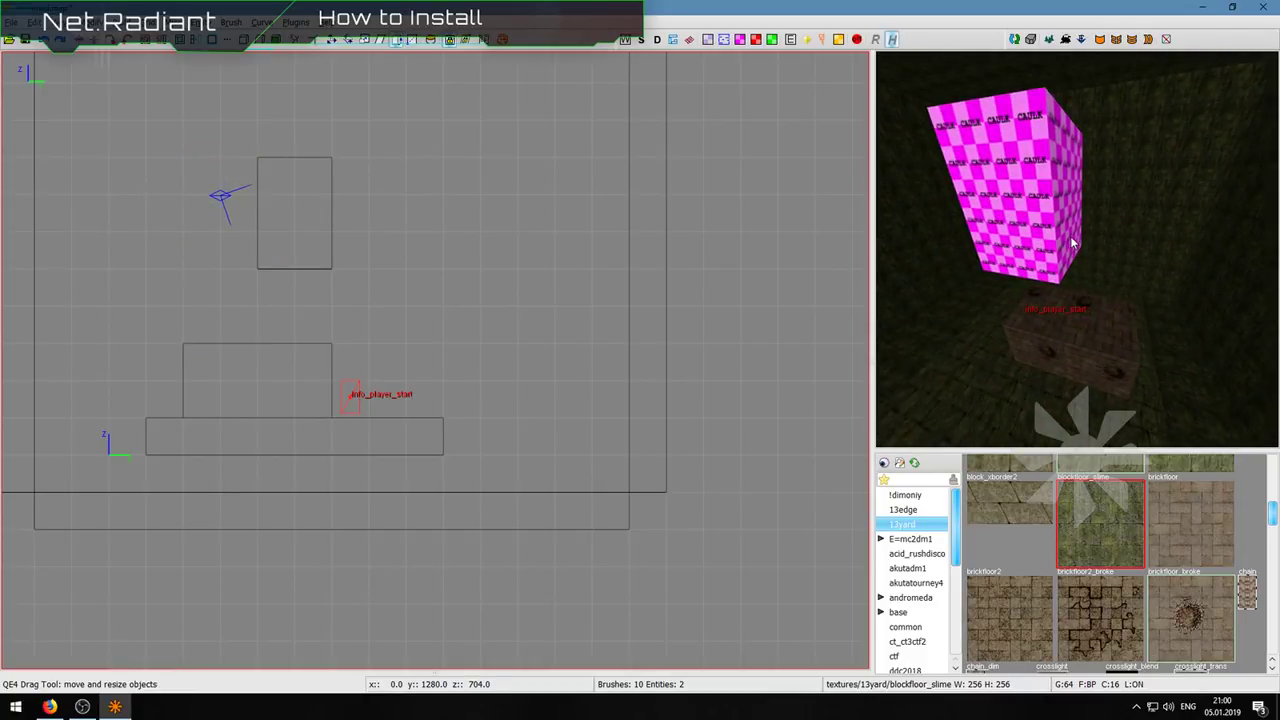
right_click_drag(1072, 243, 953, 178)
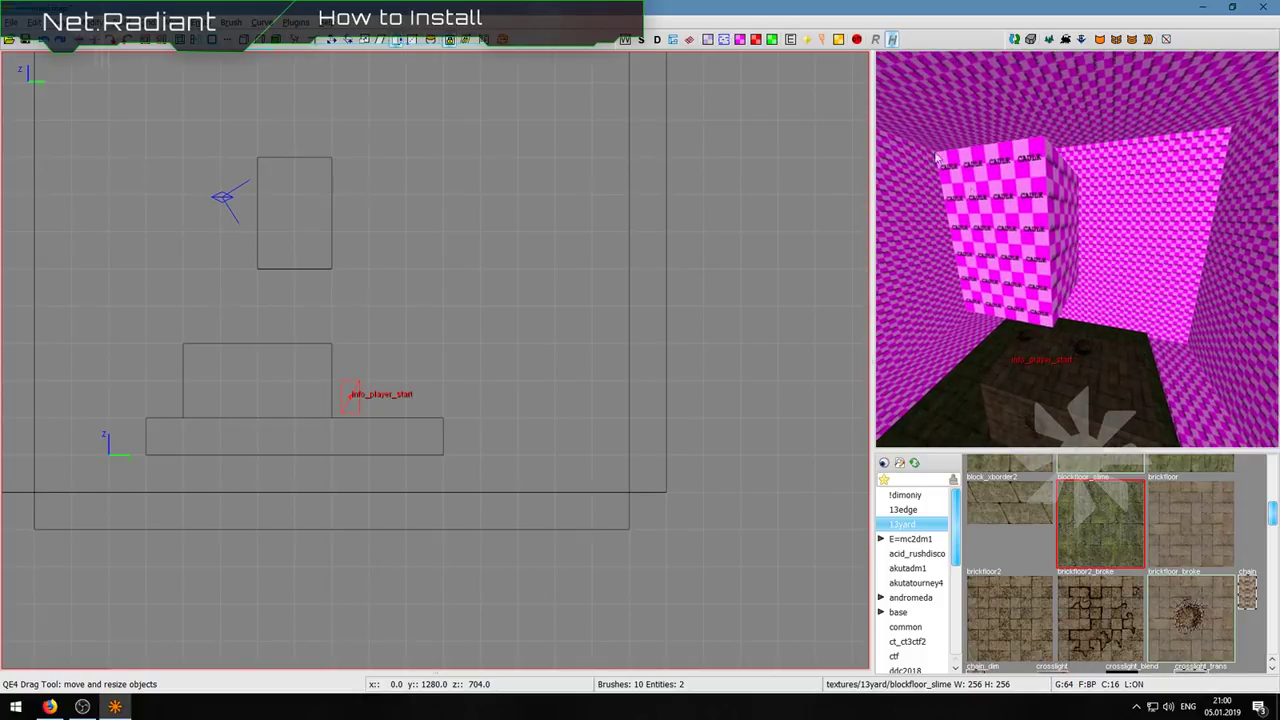
left_click(890, 40)
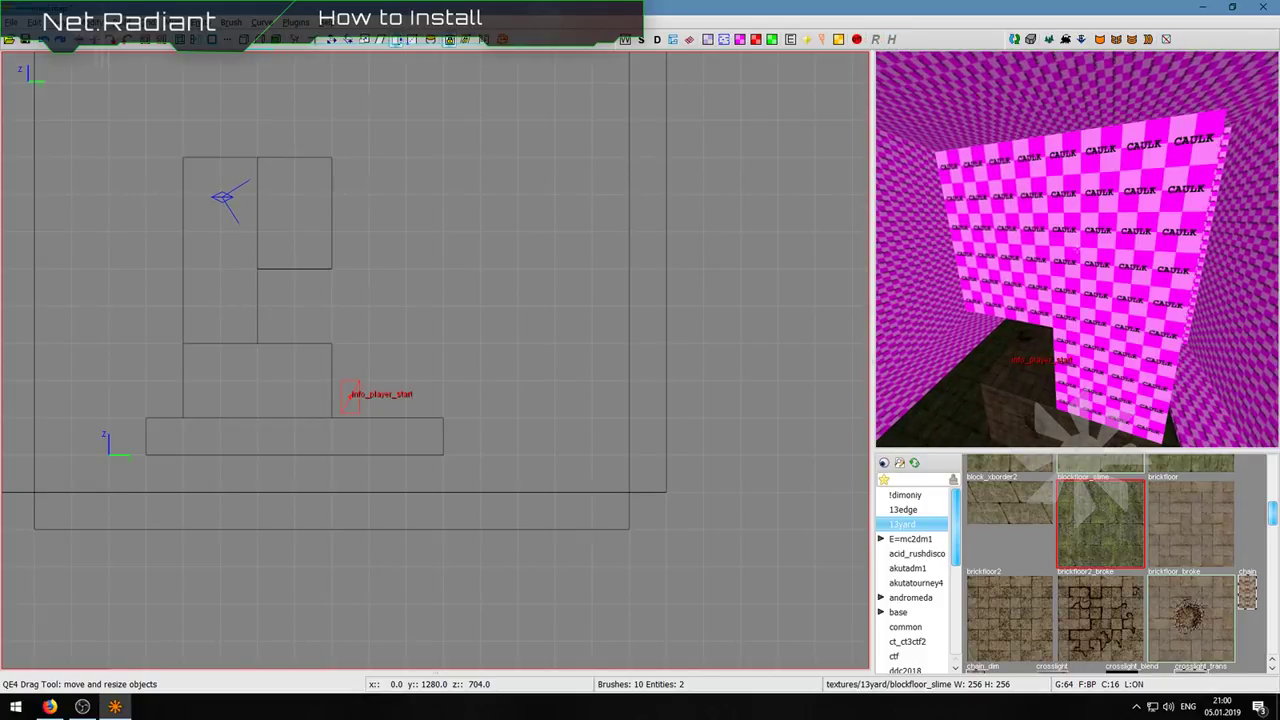
Step: Select the tall caulk column, hide it to expose the block behind it, and restore all hidden objects
right_click_drag(1040, 178, 1075, 178)
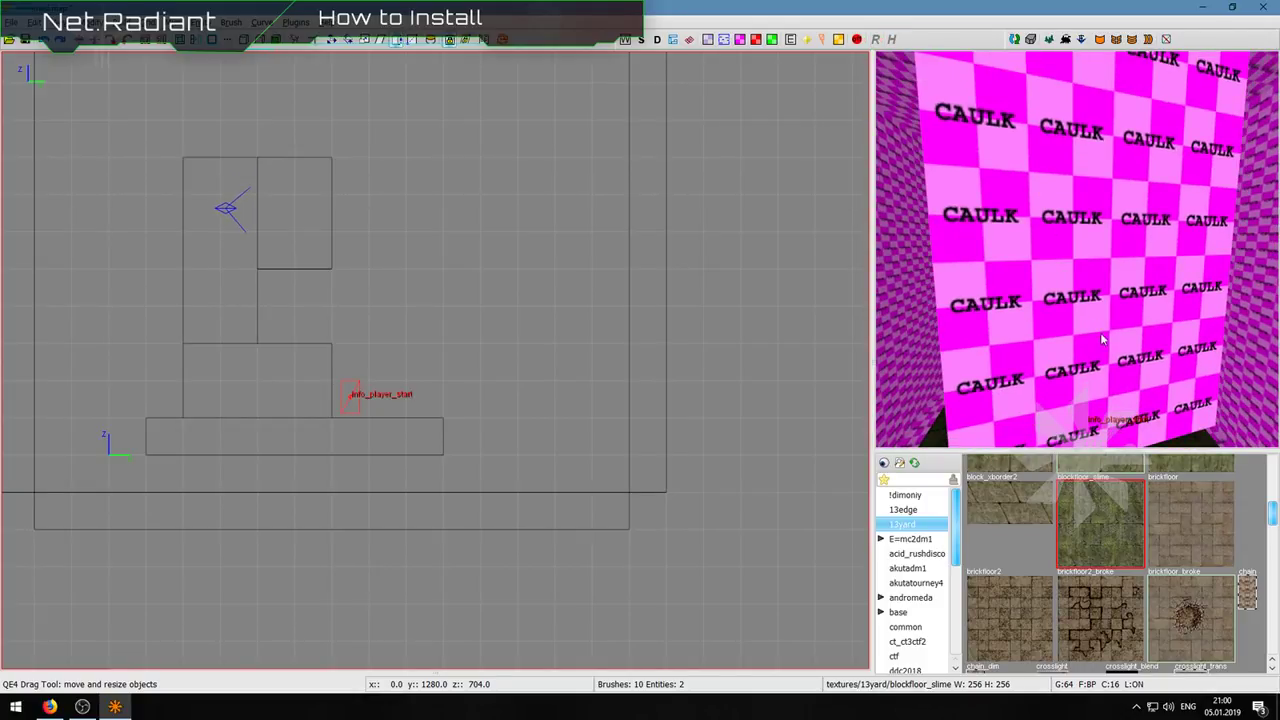
right_click_drag(1048, 279, 1020, 279)
mouse_move(1140, 274)
right_mouse_down()
mouse_move(1052, 258)
mouse_move(1077, 249)
mouse_move(1062, 247)
mouse_move(1066, 215)
mouse_move(1062, 244)
mouse_move(1086, 243)
mouse_move(1079, 251)
right_mouse_up()
left_click(1079, 251, "shift")
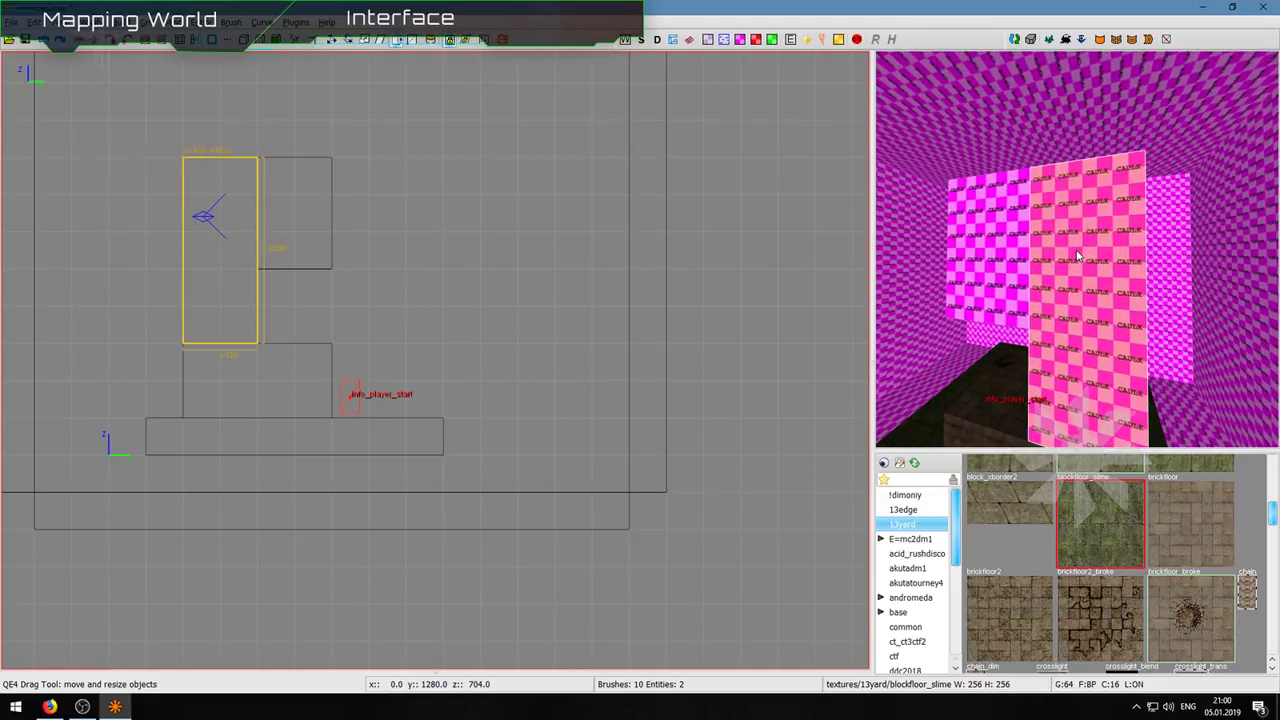
key("h")
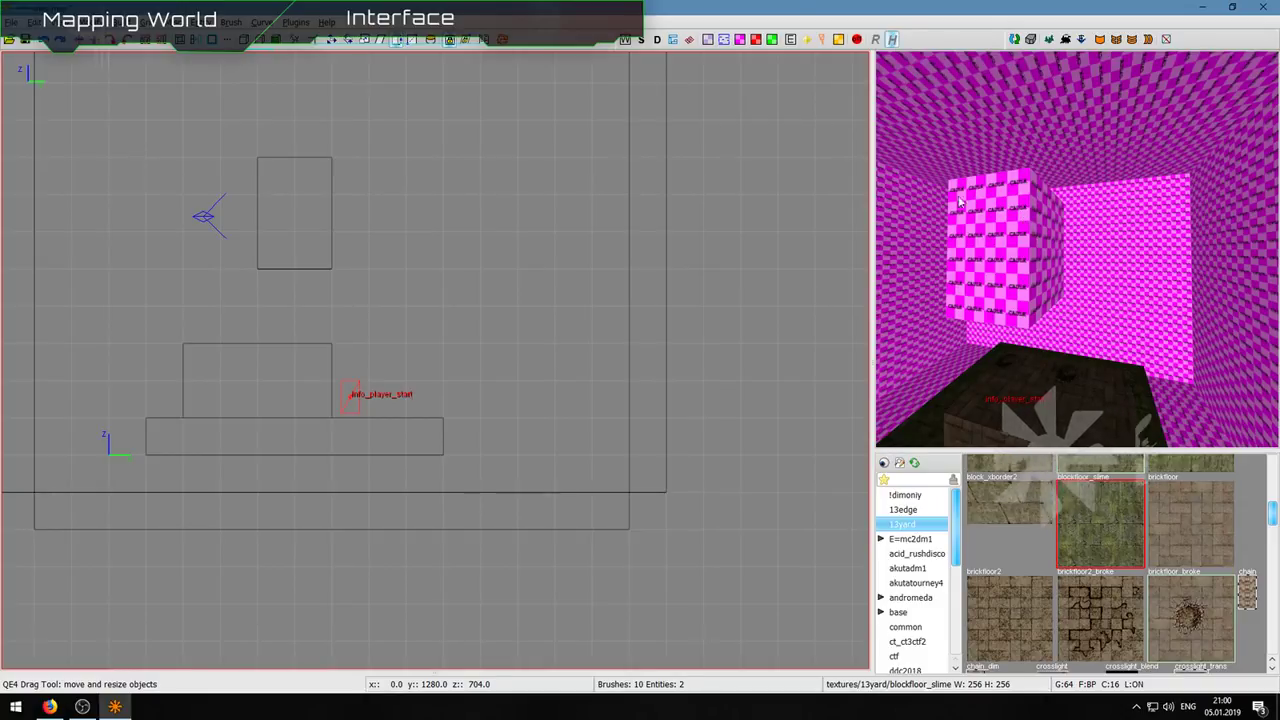
key("Up")
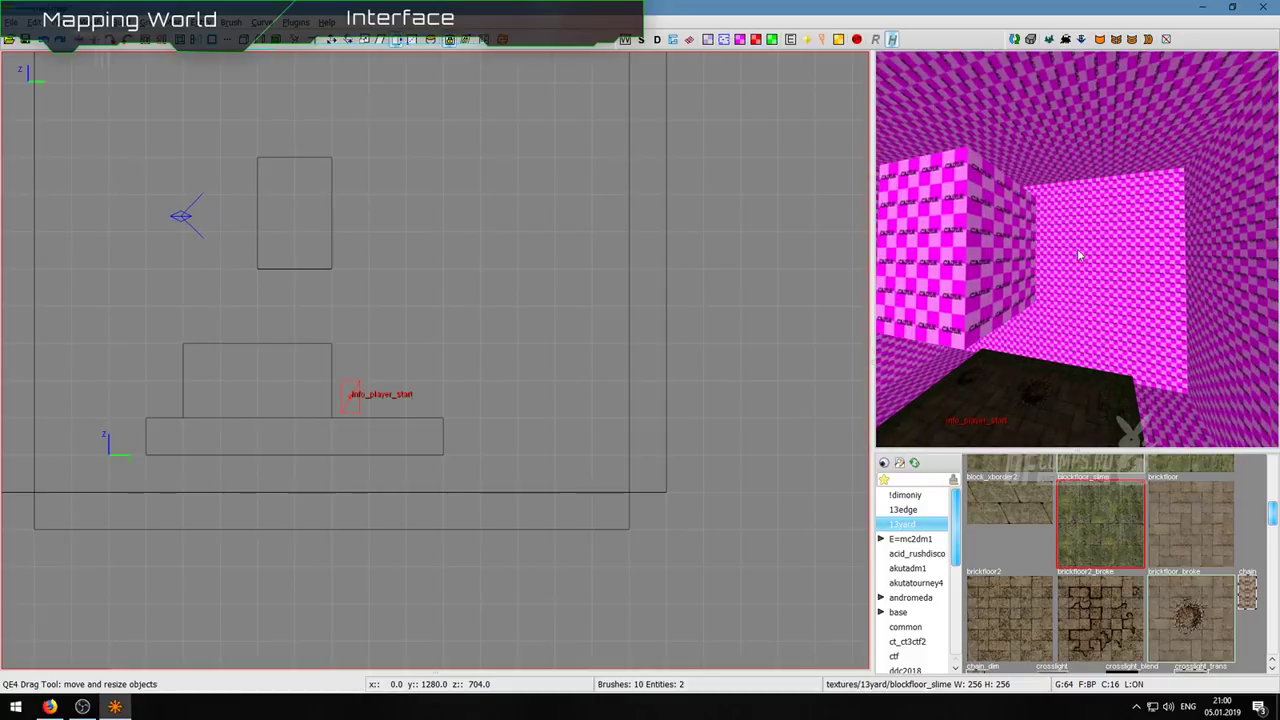
left_click(893, 42)
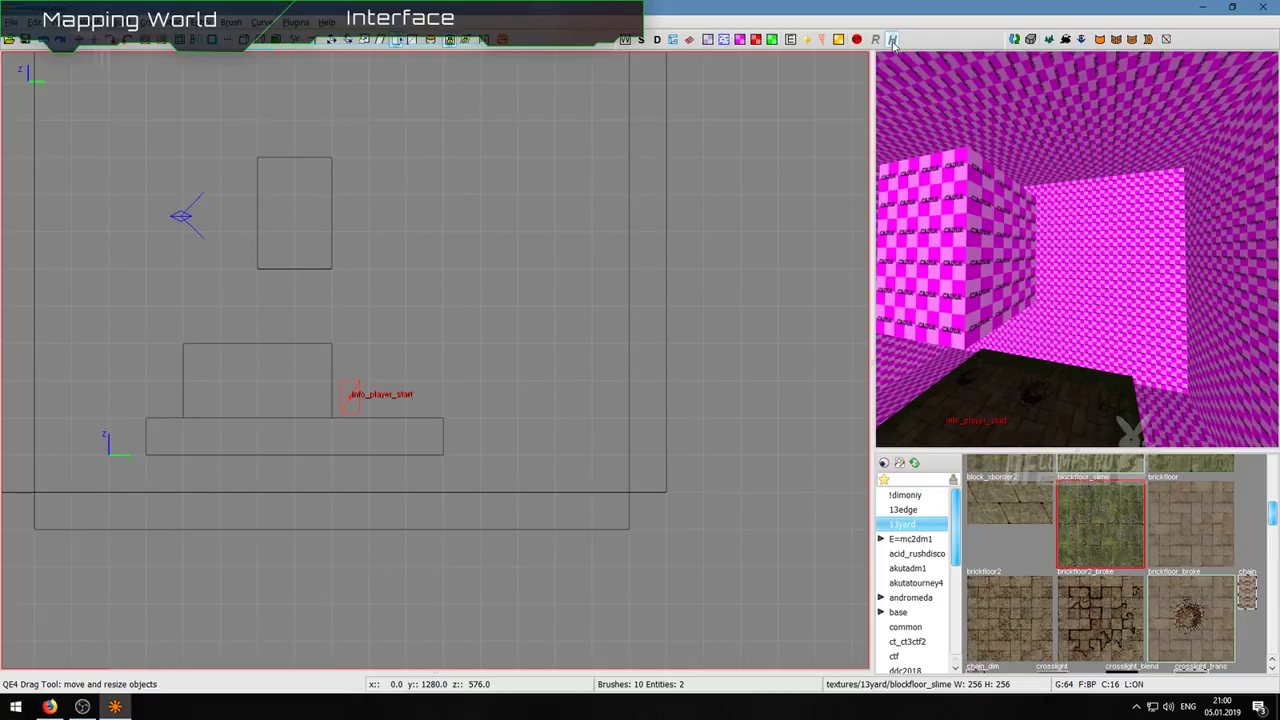
right_click(895, 41)
right_click(1051, 256)
right_click(1122, 267)
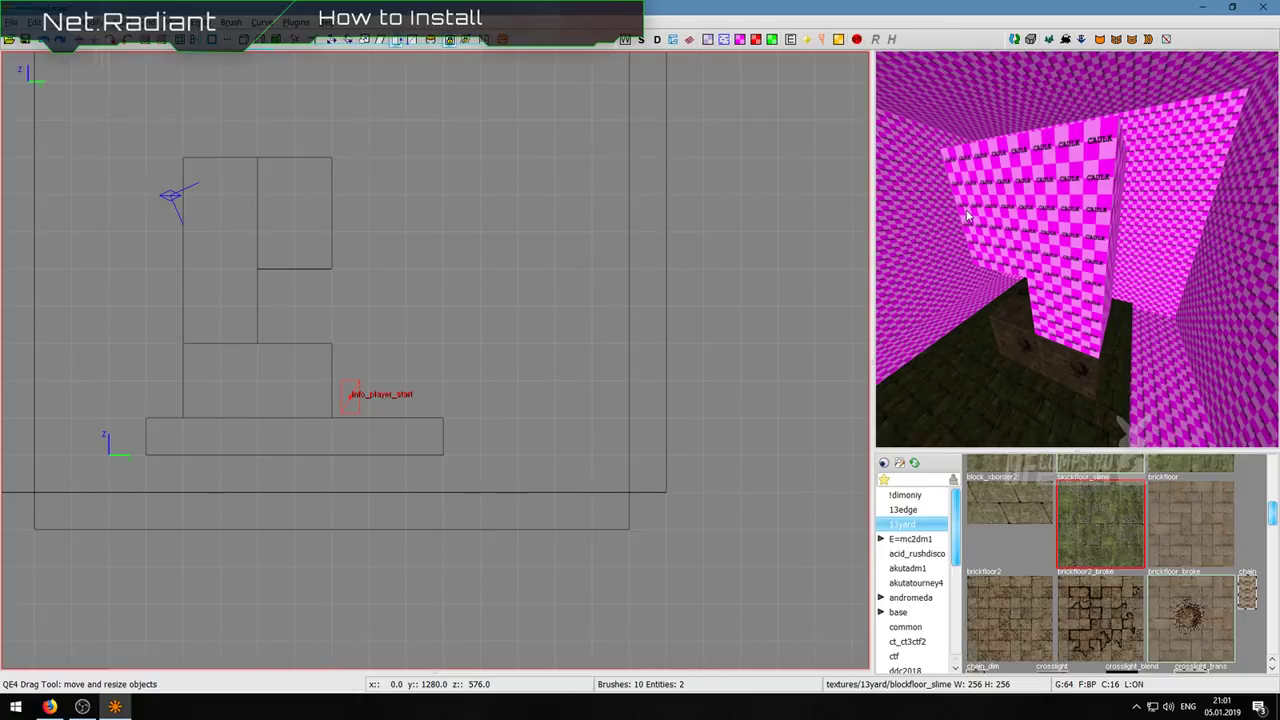
Step: Select the caulk room's side wall in the 2D side view and clear the selection
left_click(393, 42)
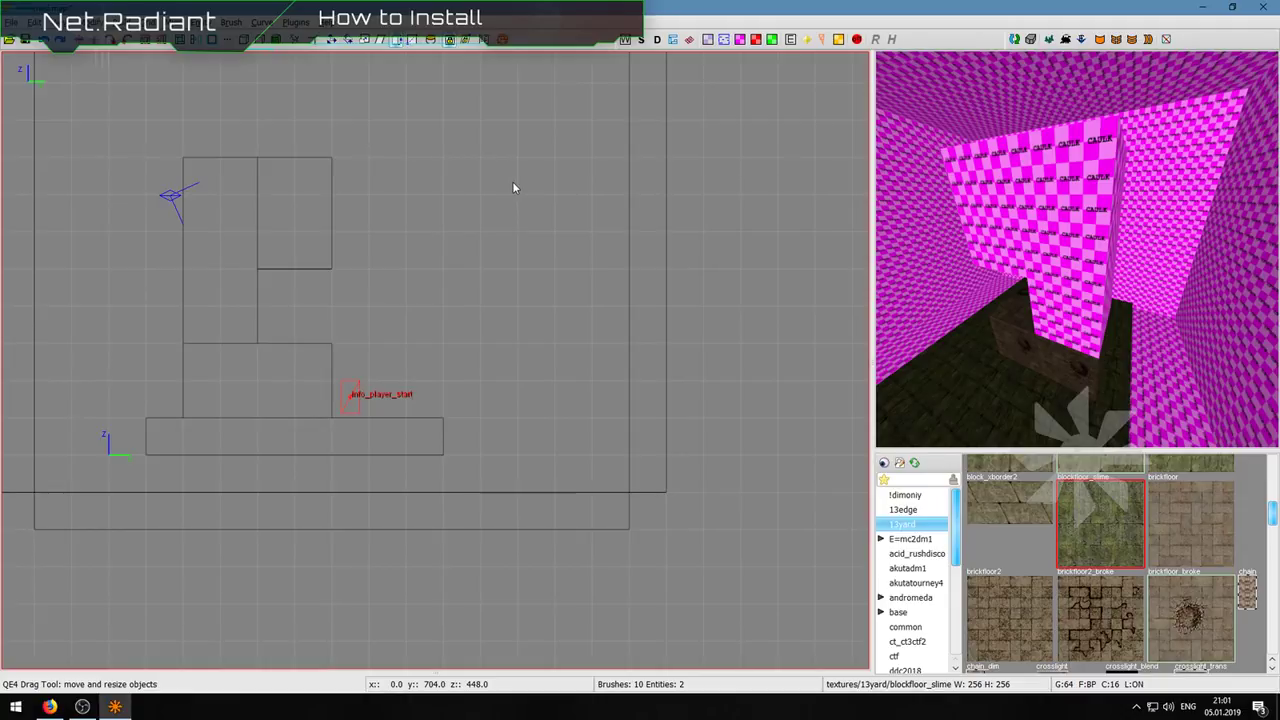
left_click(512, 251, "shift")
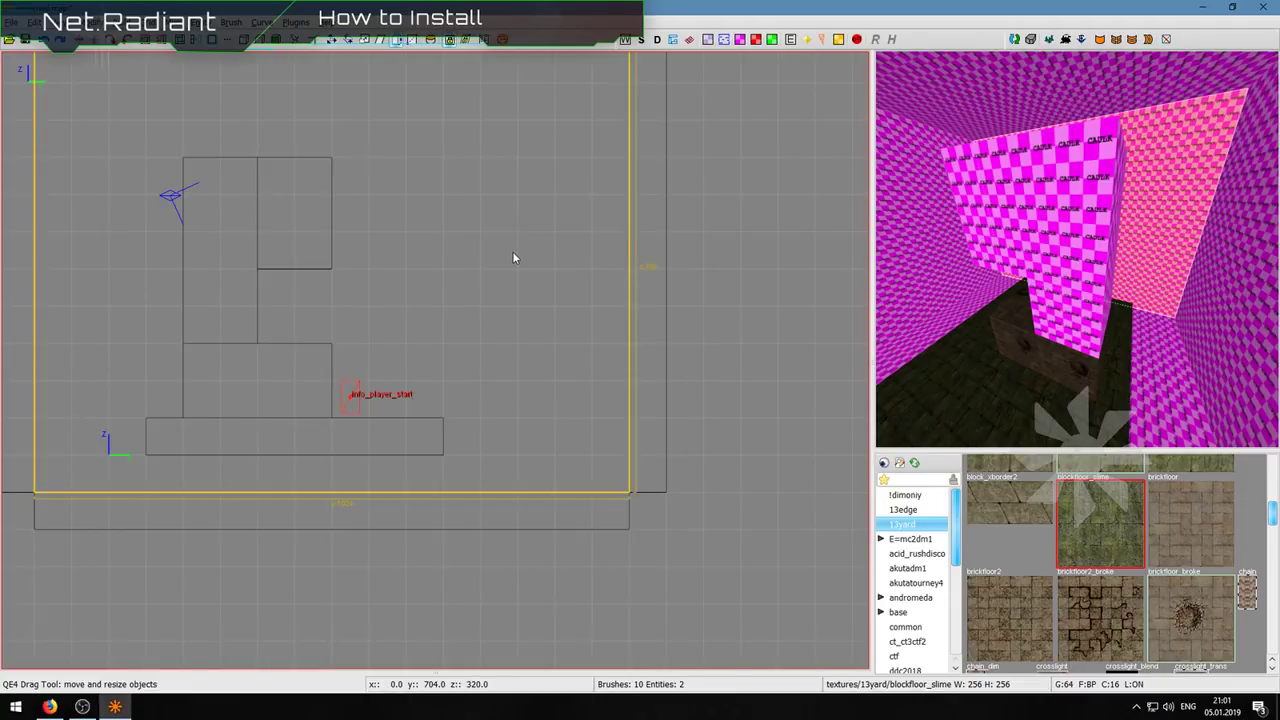
key("Escape")
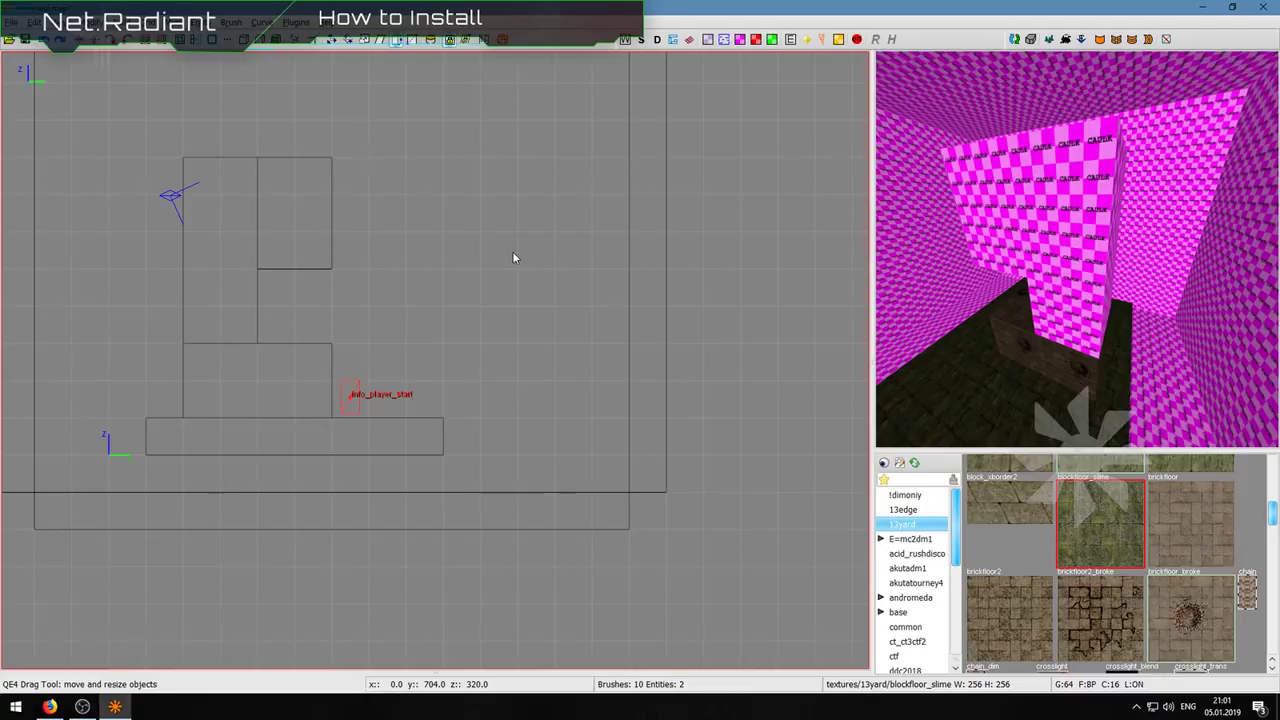
Step: Show the whole room in the 2D view and fly the 3D camera outside to view its outer walls
scroll(514, 245, "down", 2)
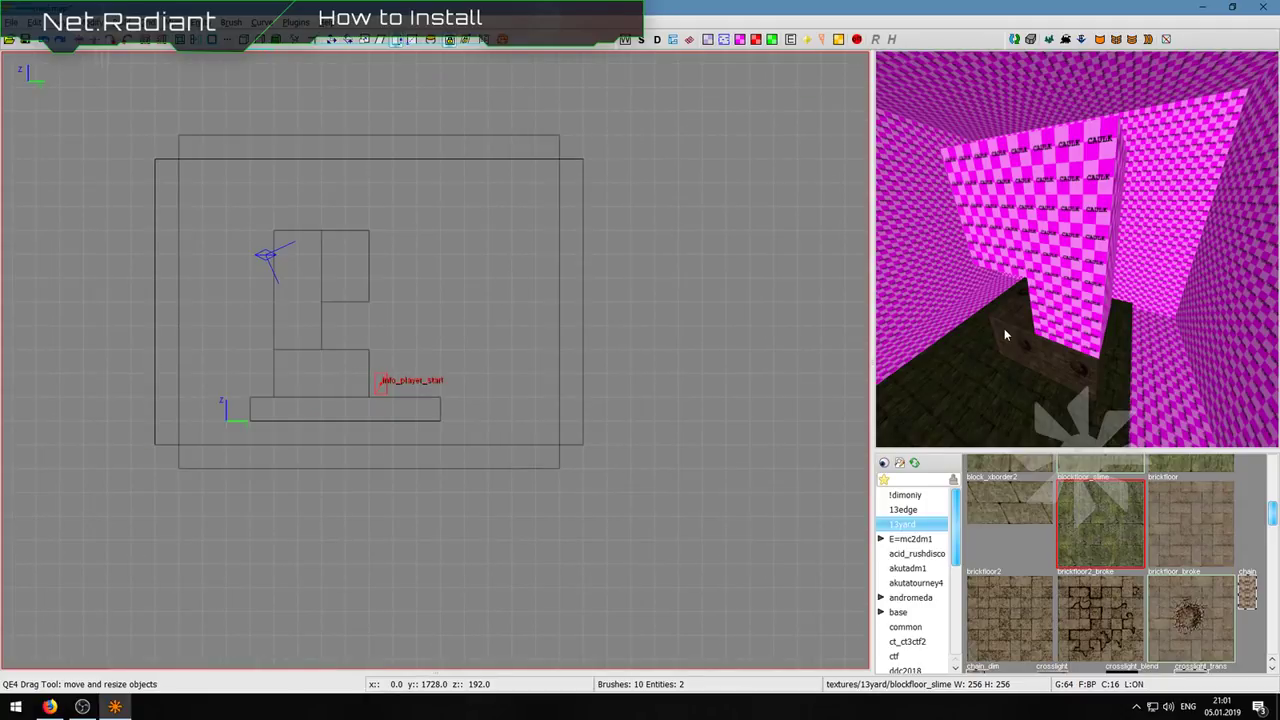
key("s")
key("d")
right_click(1077, 249)
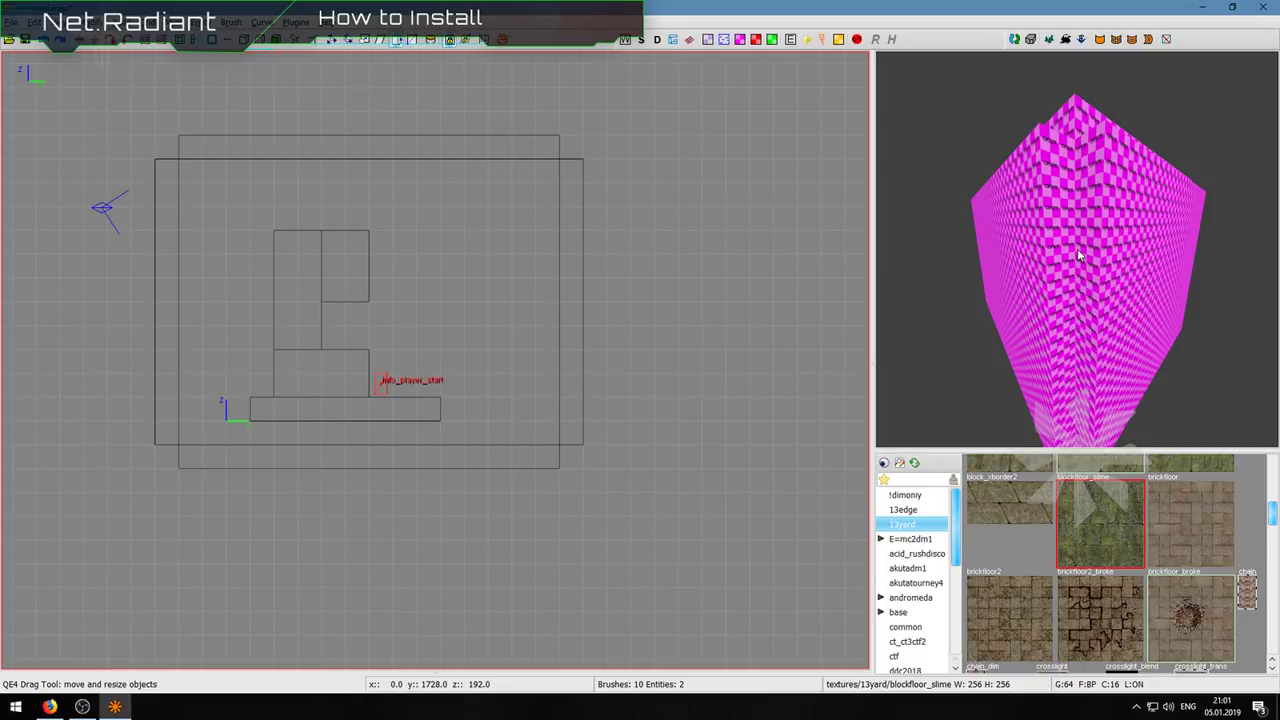